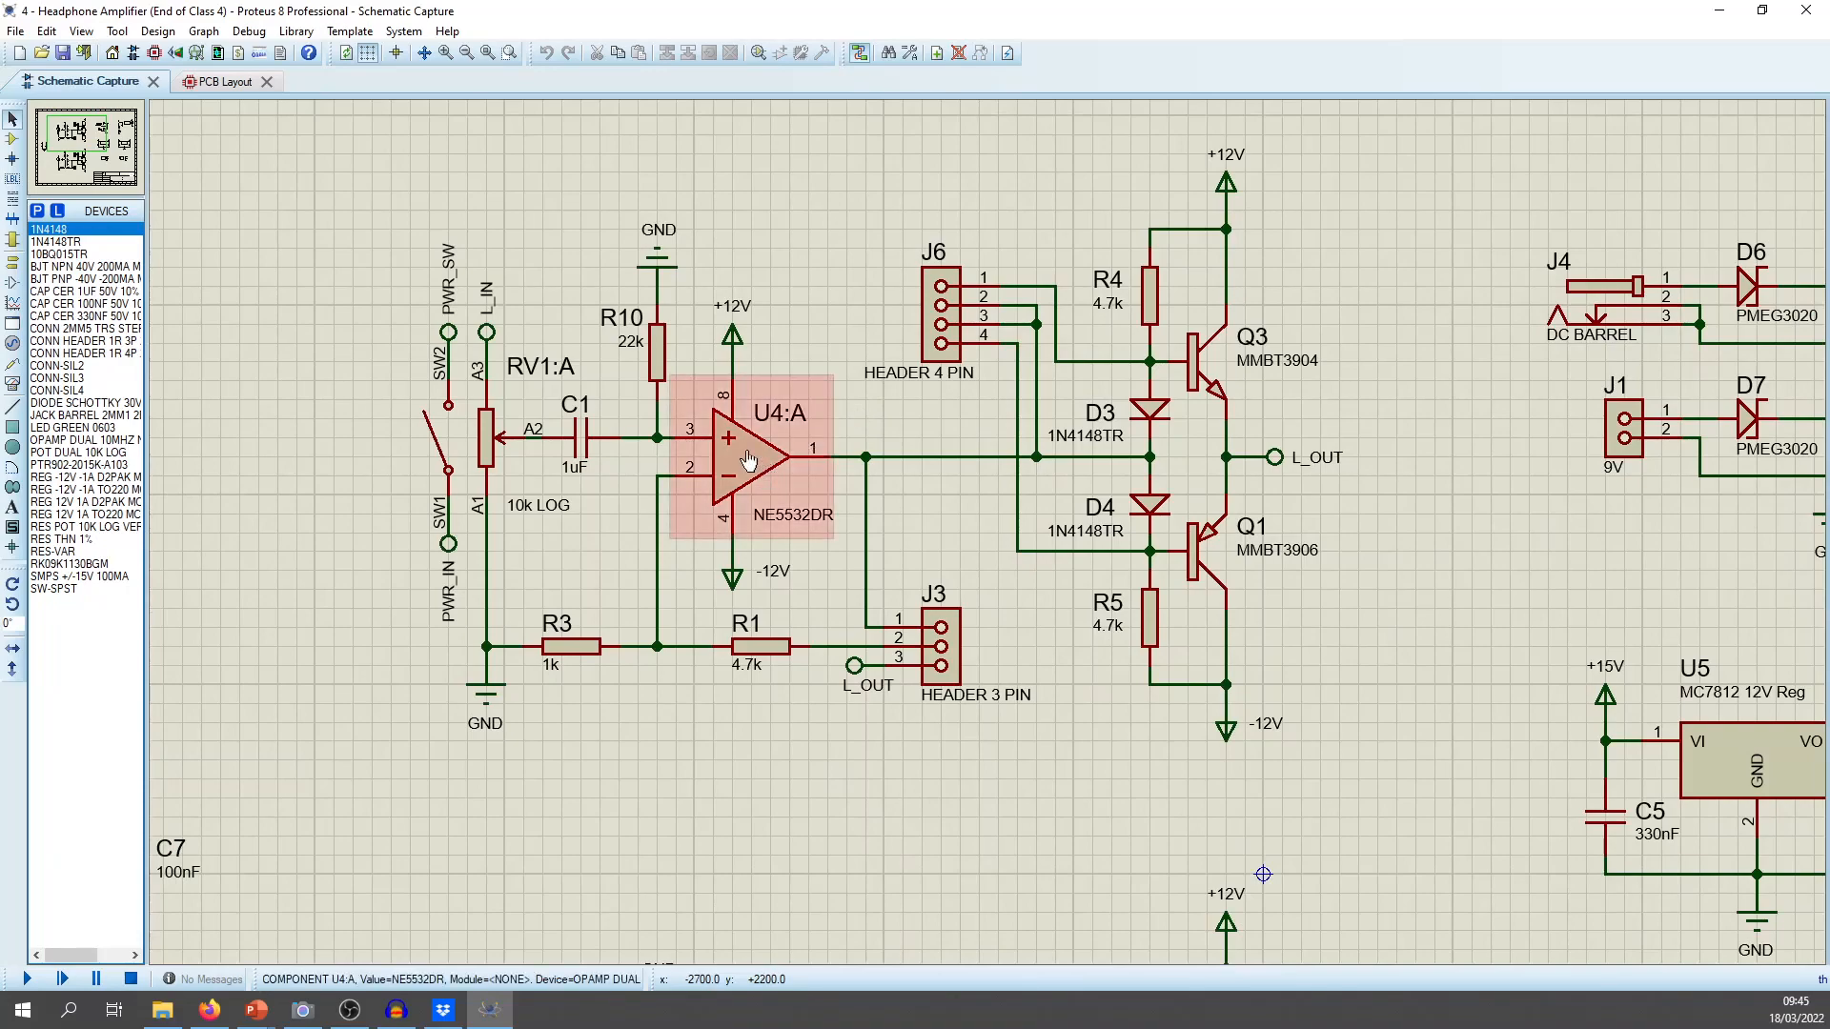
Inspect the component properties of op-amp U4:A without changing them, and open the bill of materials.
double_click(750, 450)
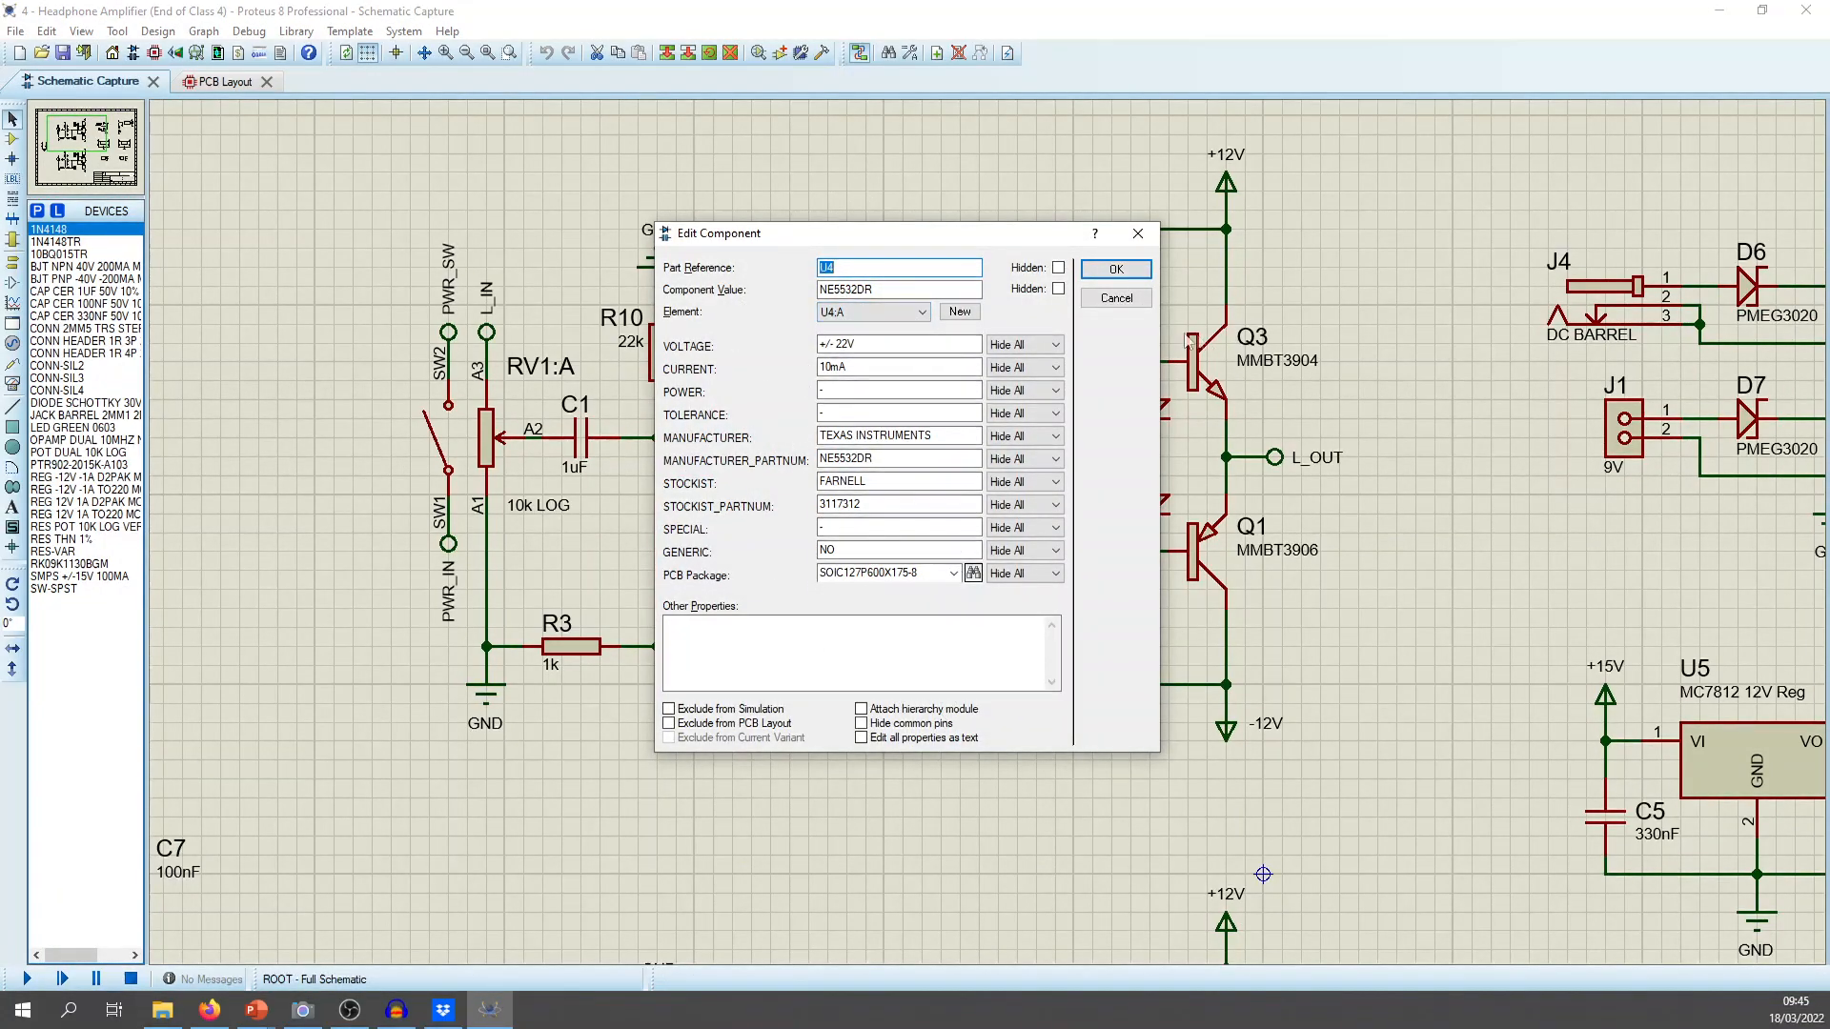
click(1119, 301)
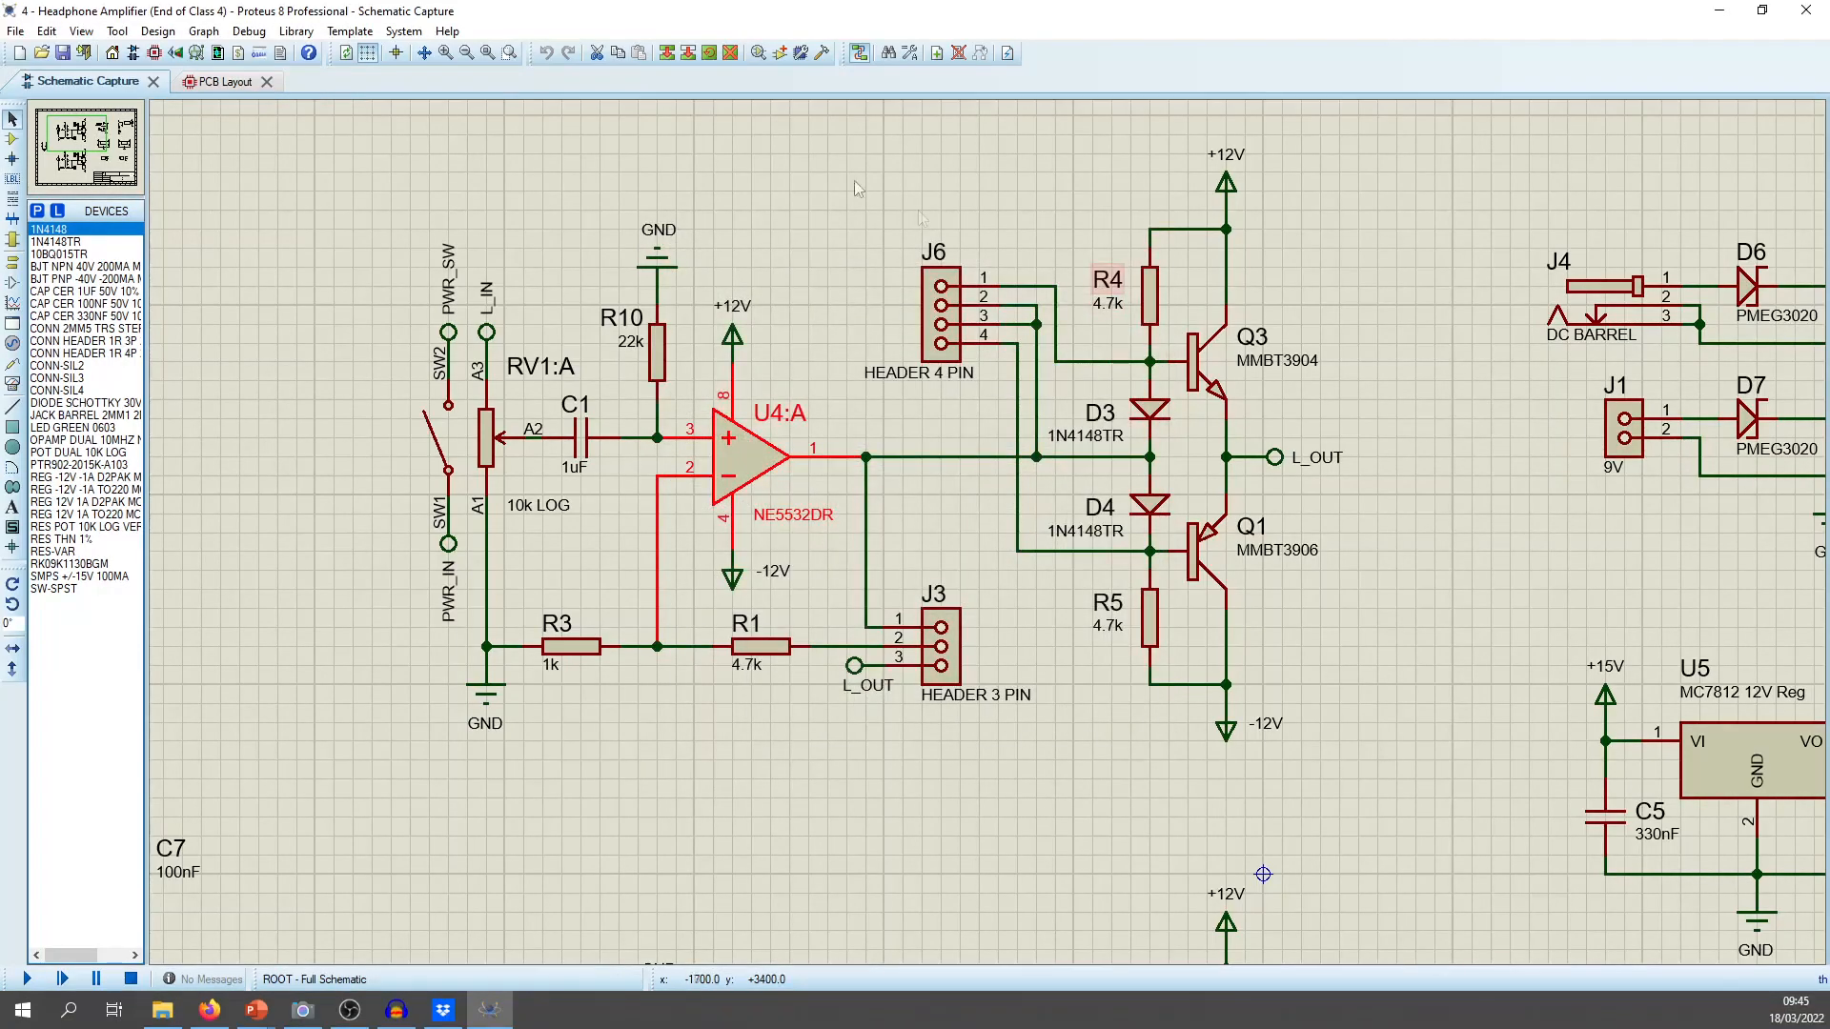
click(239, 57)
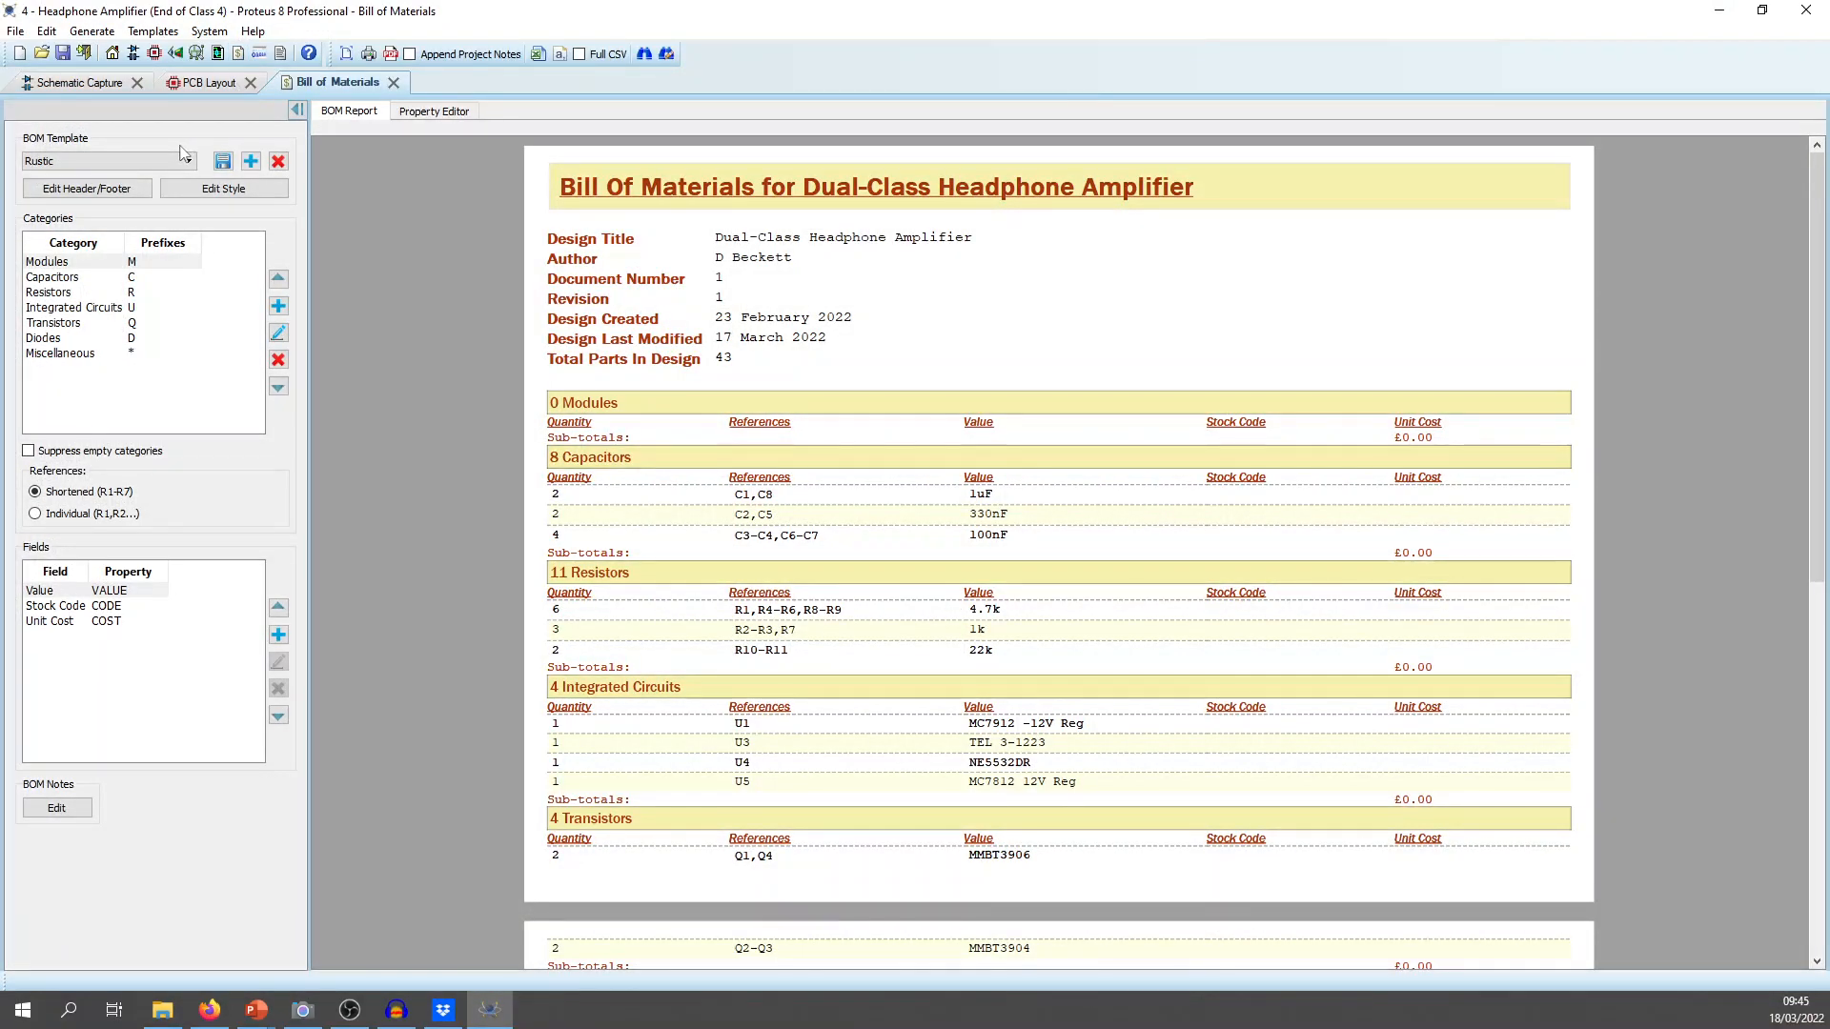
Compare the bill of materials under the Default template with the Rustic template, ending on Rustic.
click(172, 160)
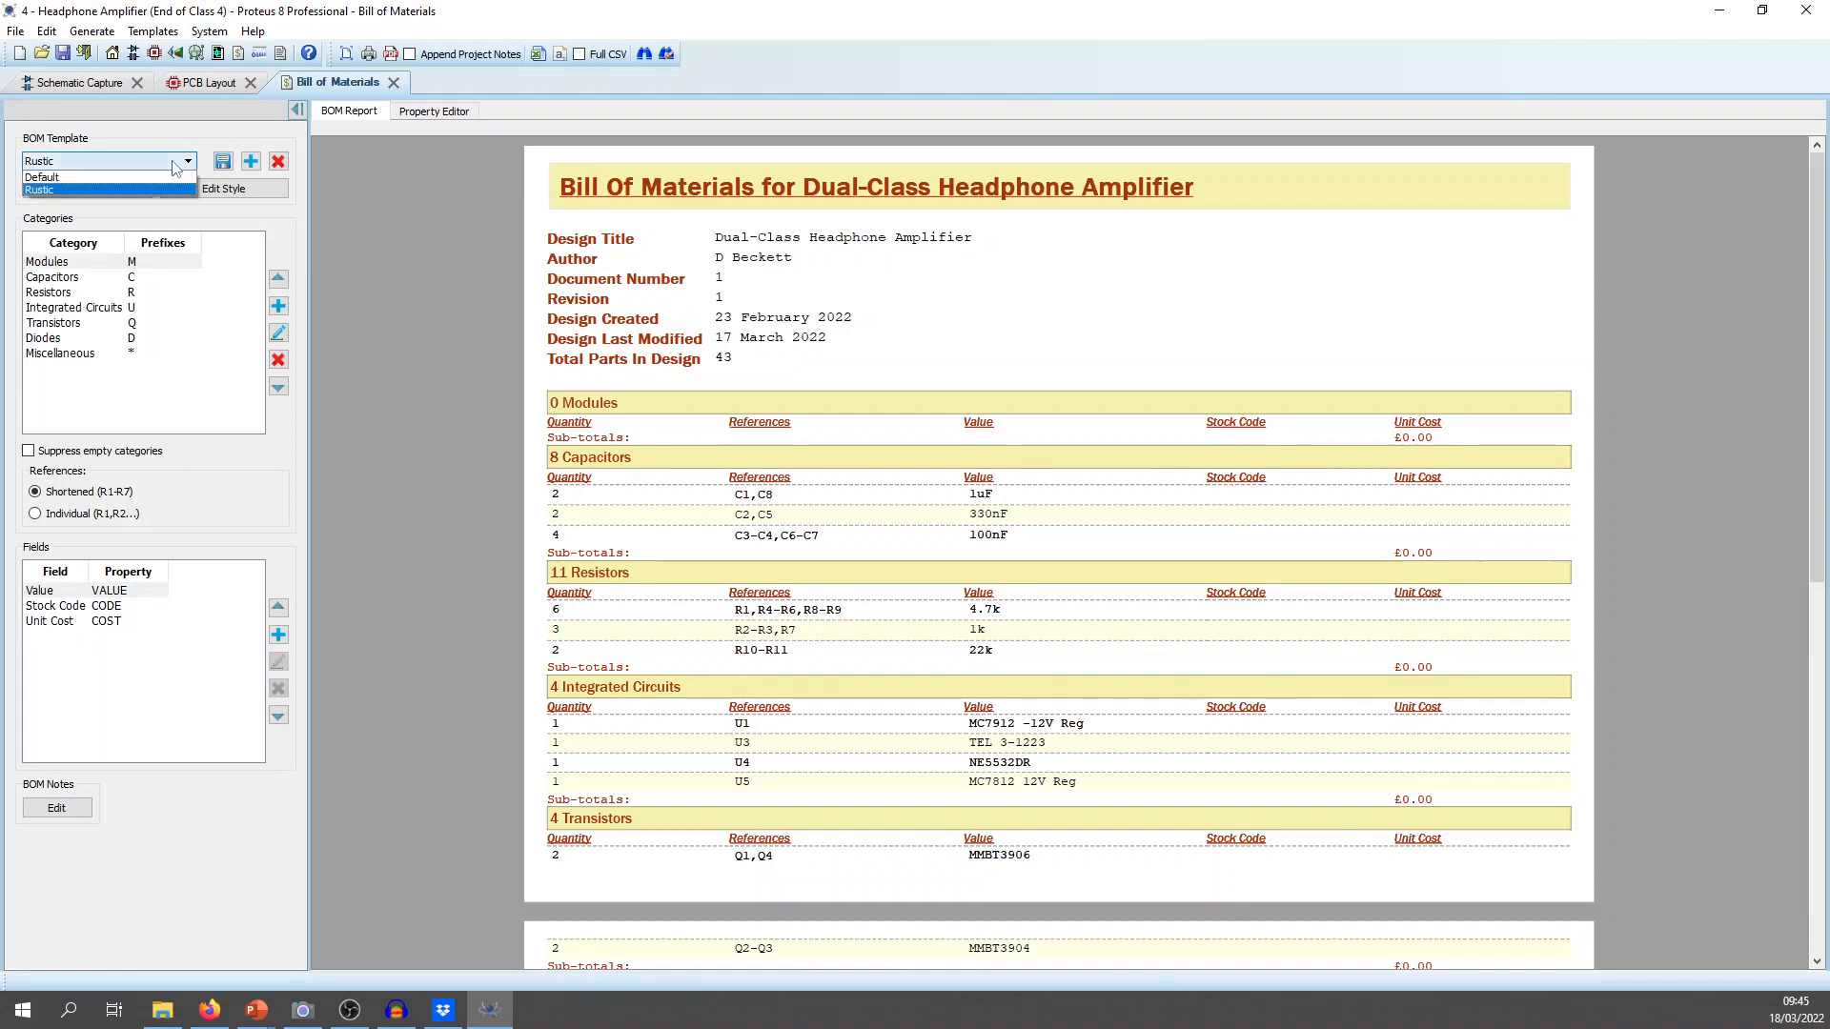
click(71, 178)
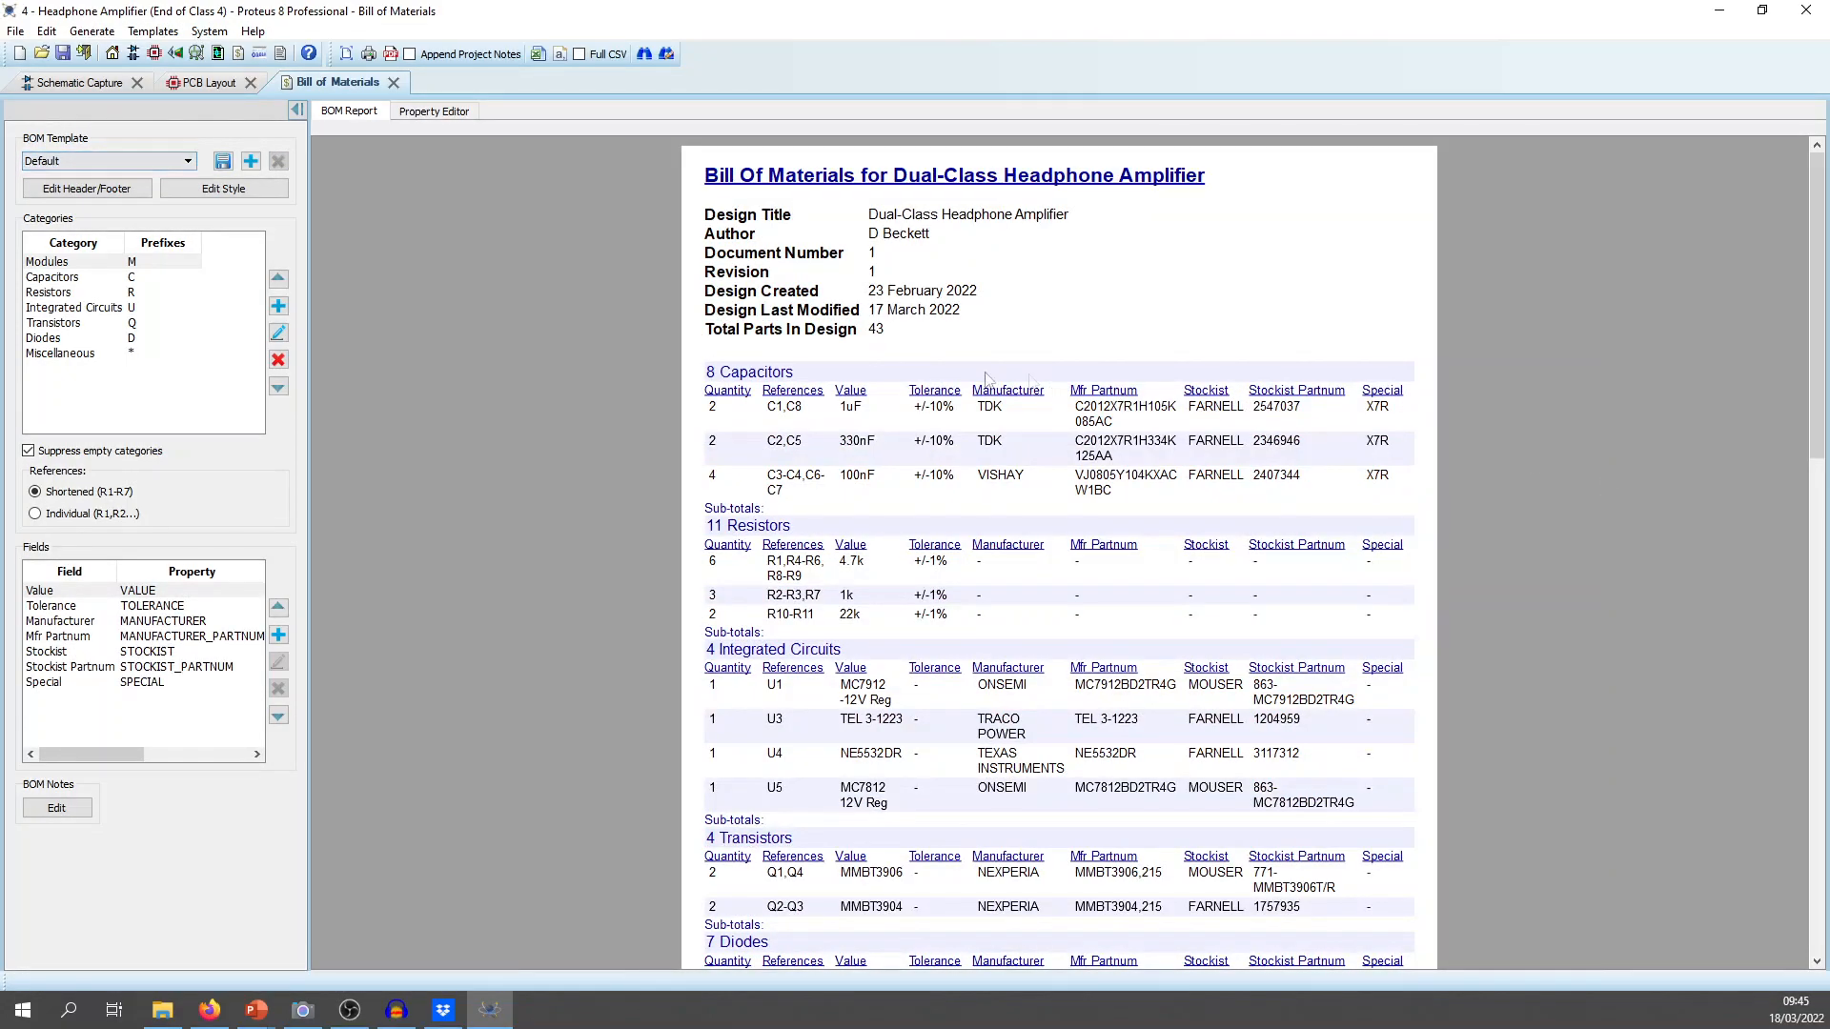
click(186, 160)
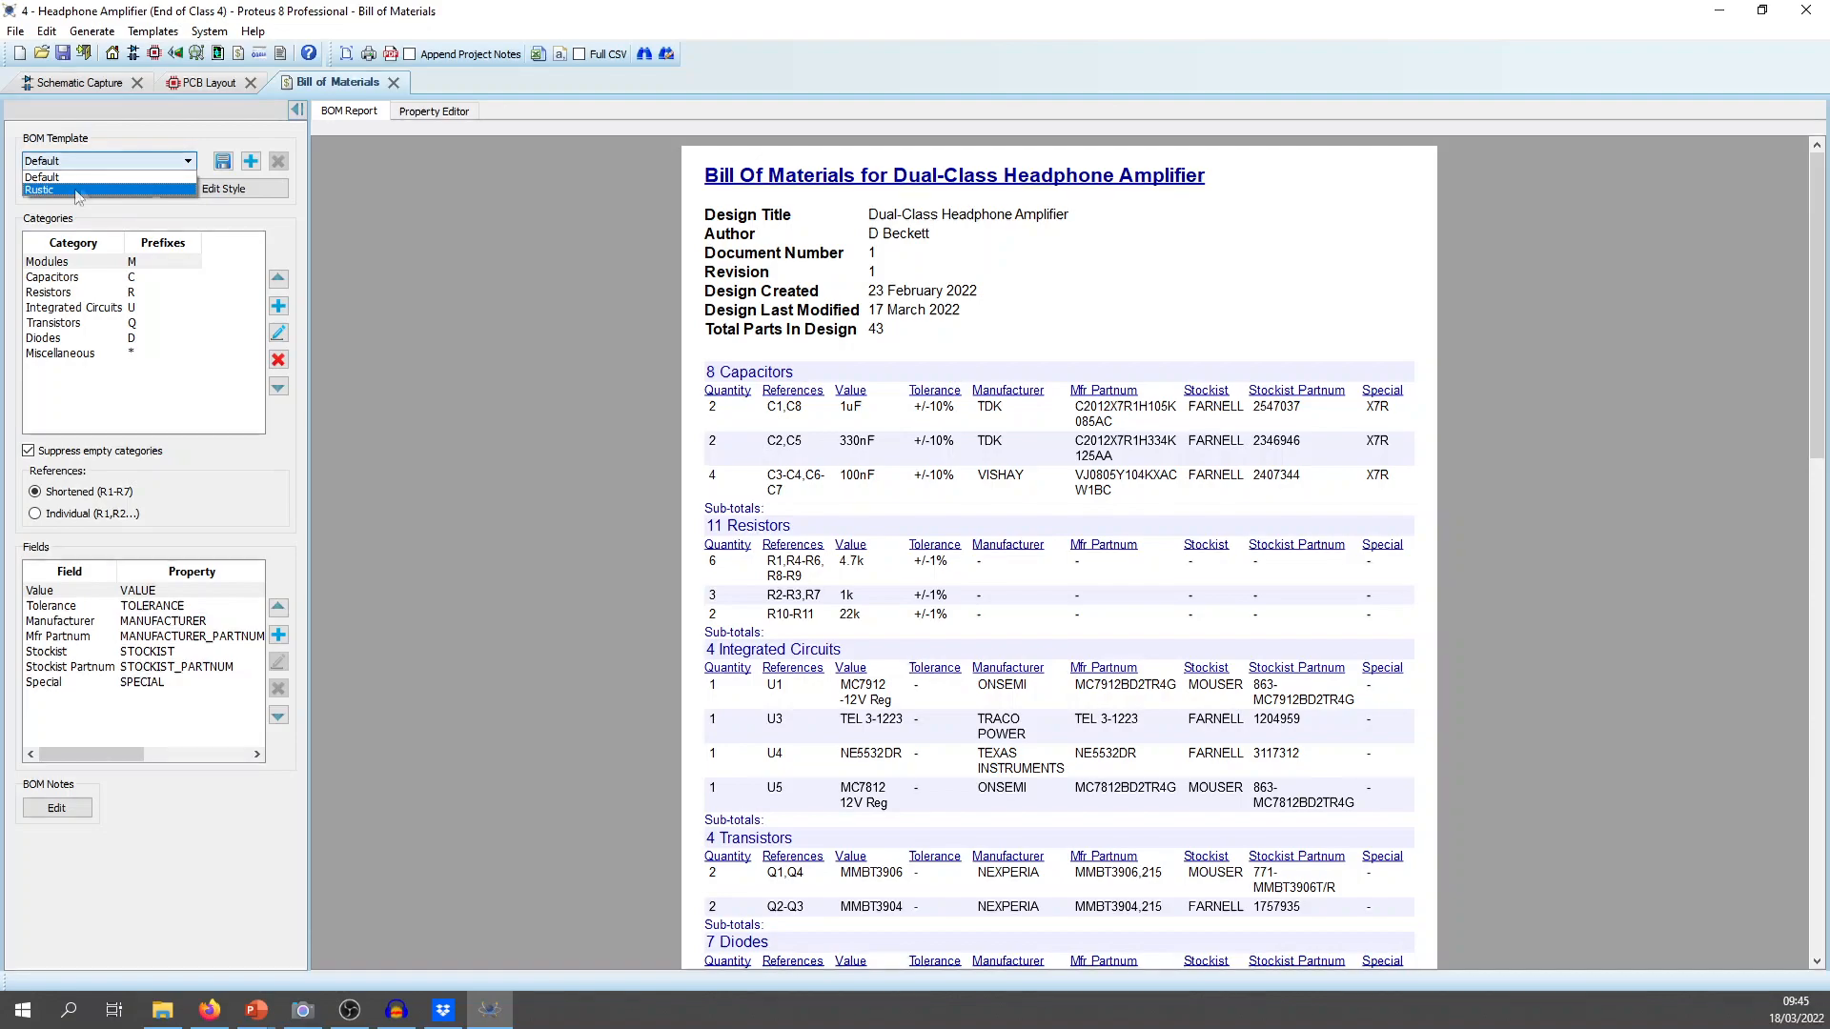
click(57, 191)
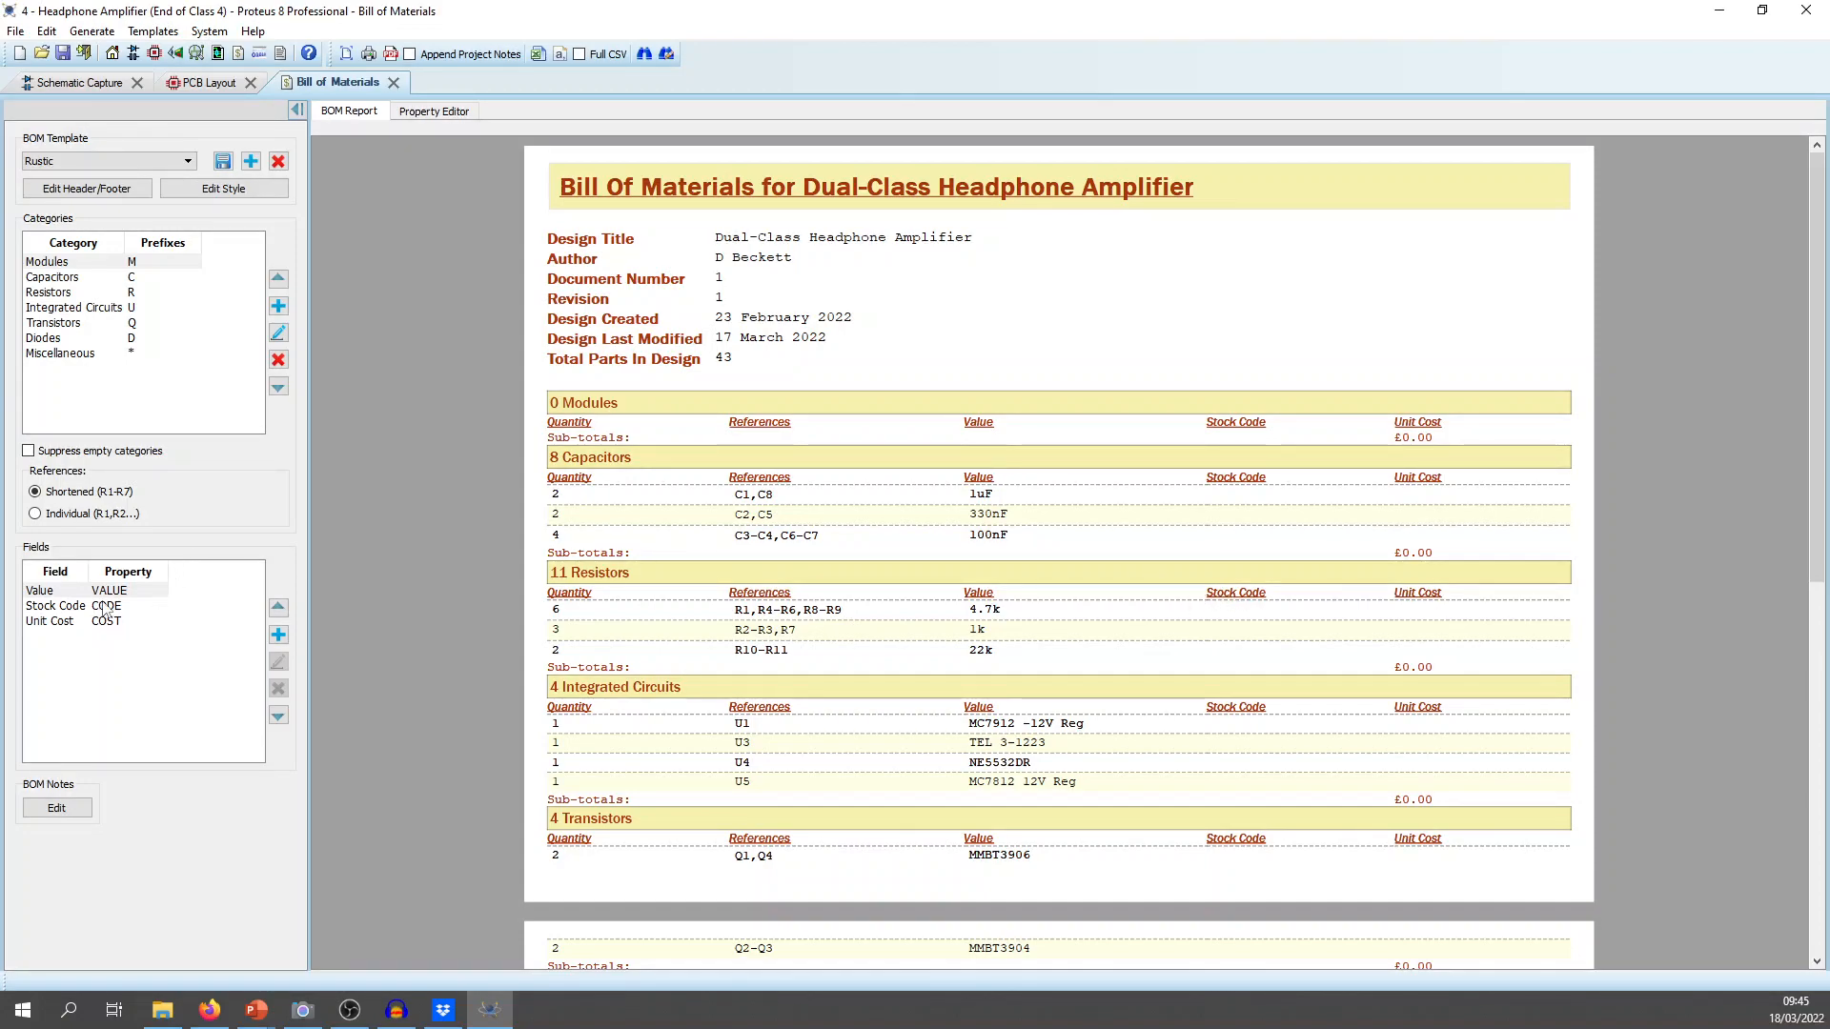
Compare the report's Stock Code field with the component properties of op-amp U4:A in the schematic.
click(69, 606)
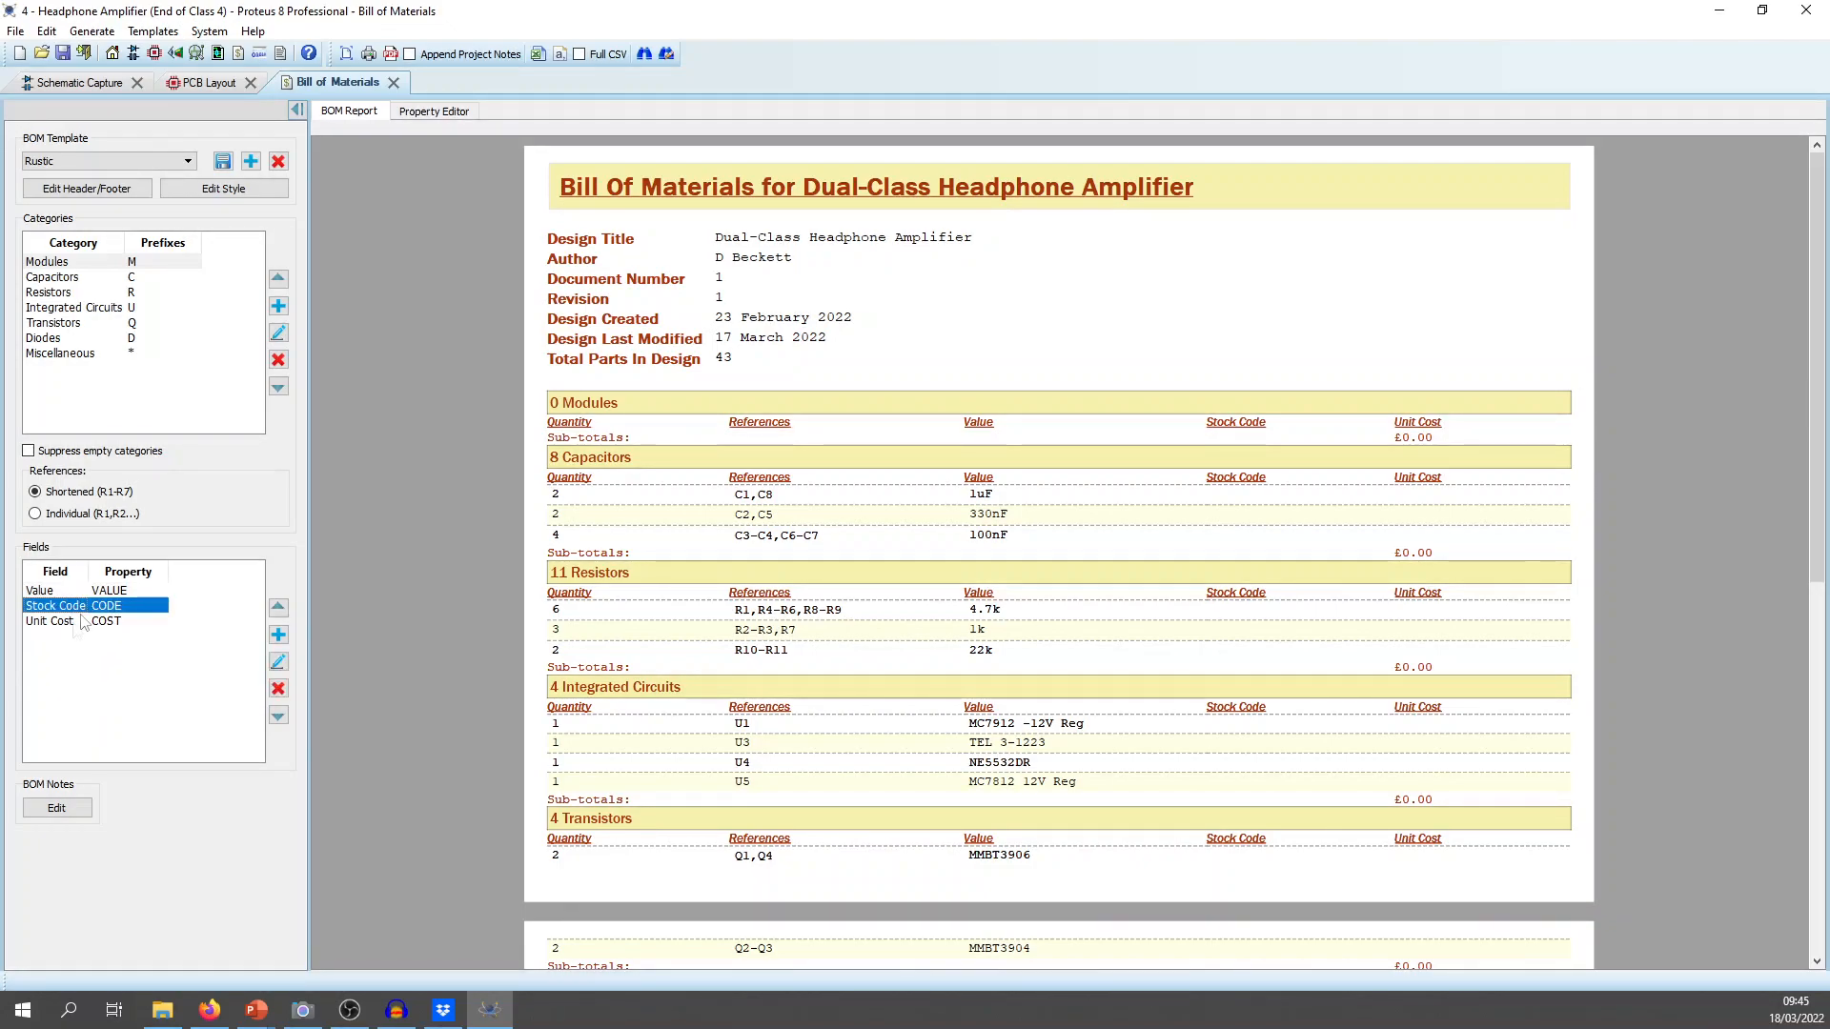
click(105, 84)
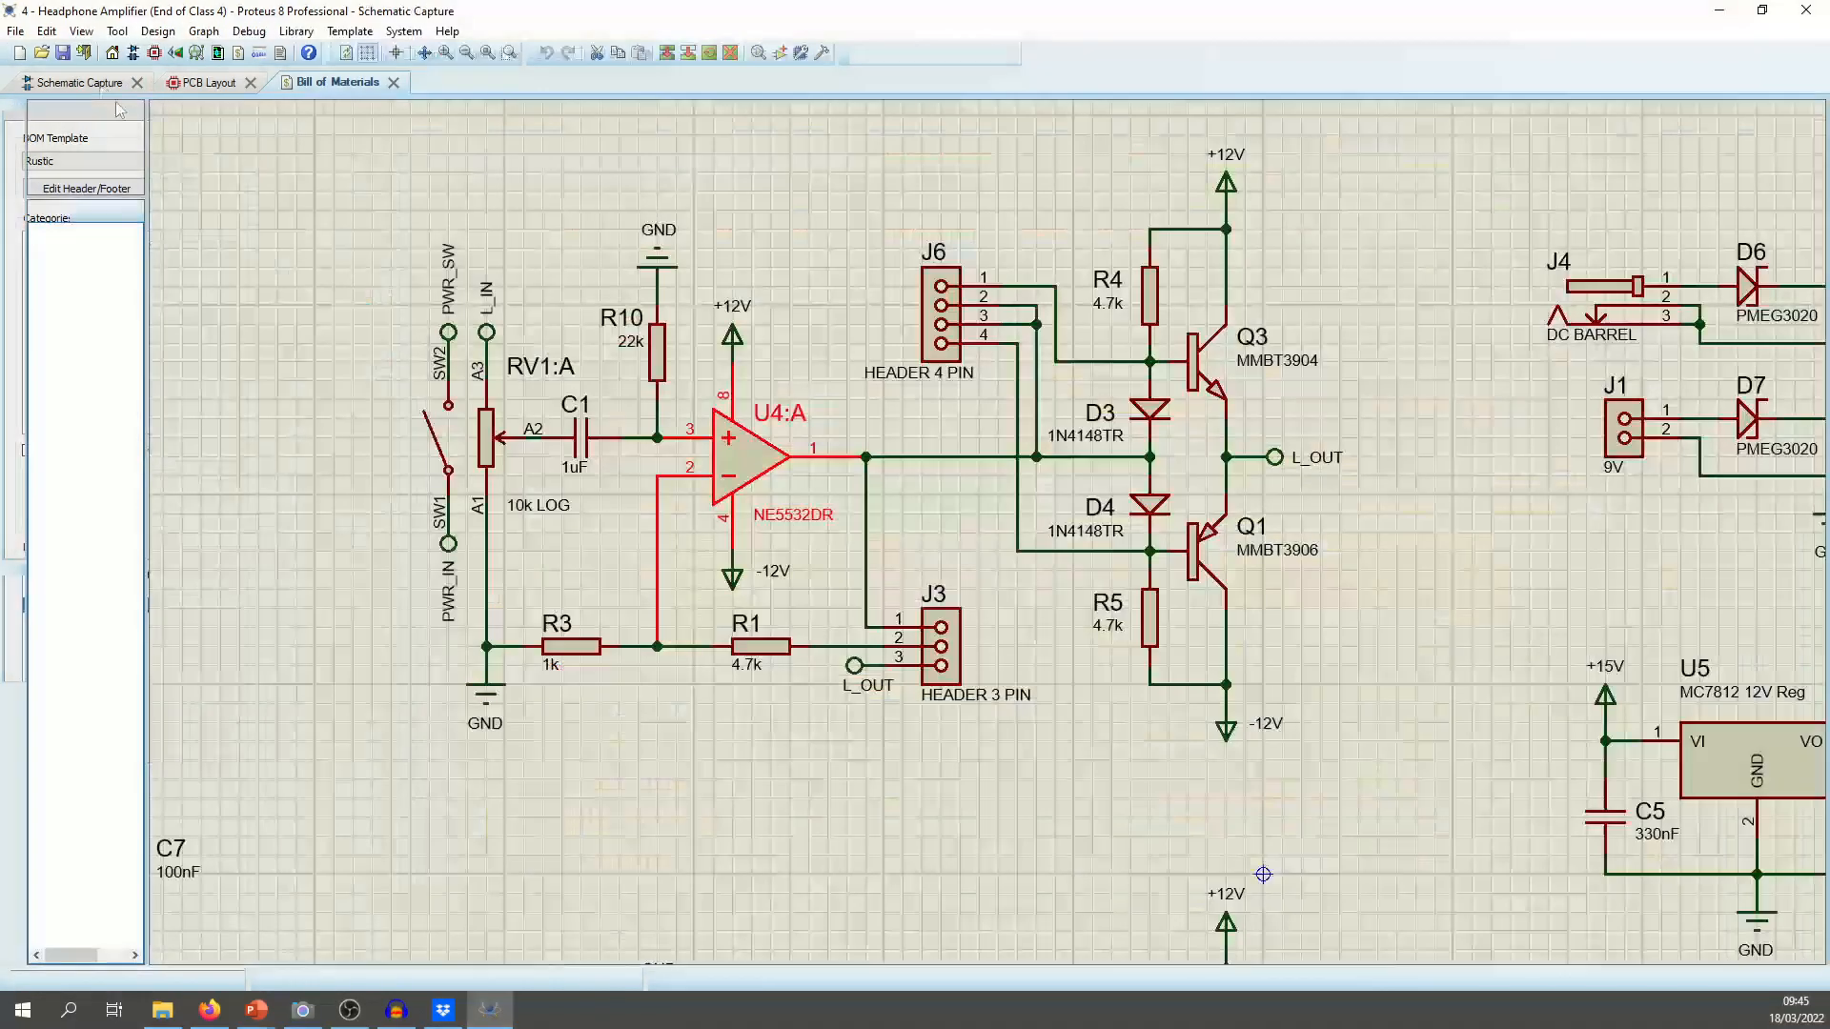
double_click(762, 459)
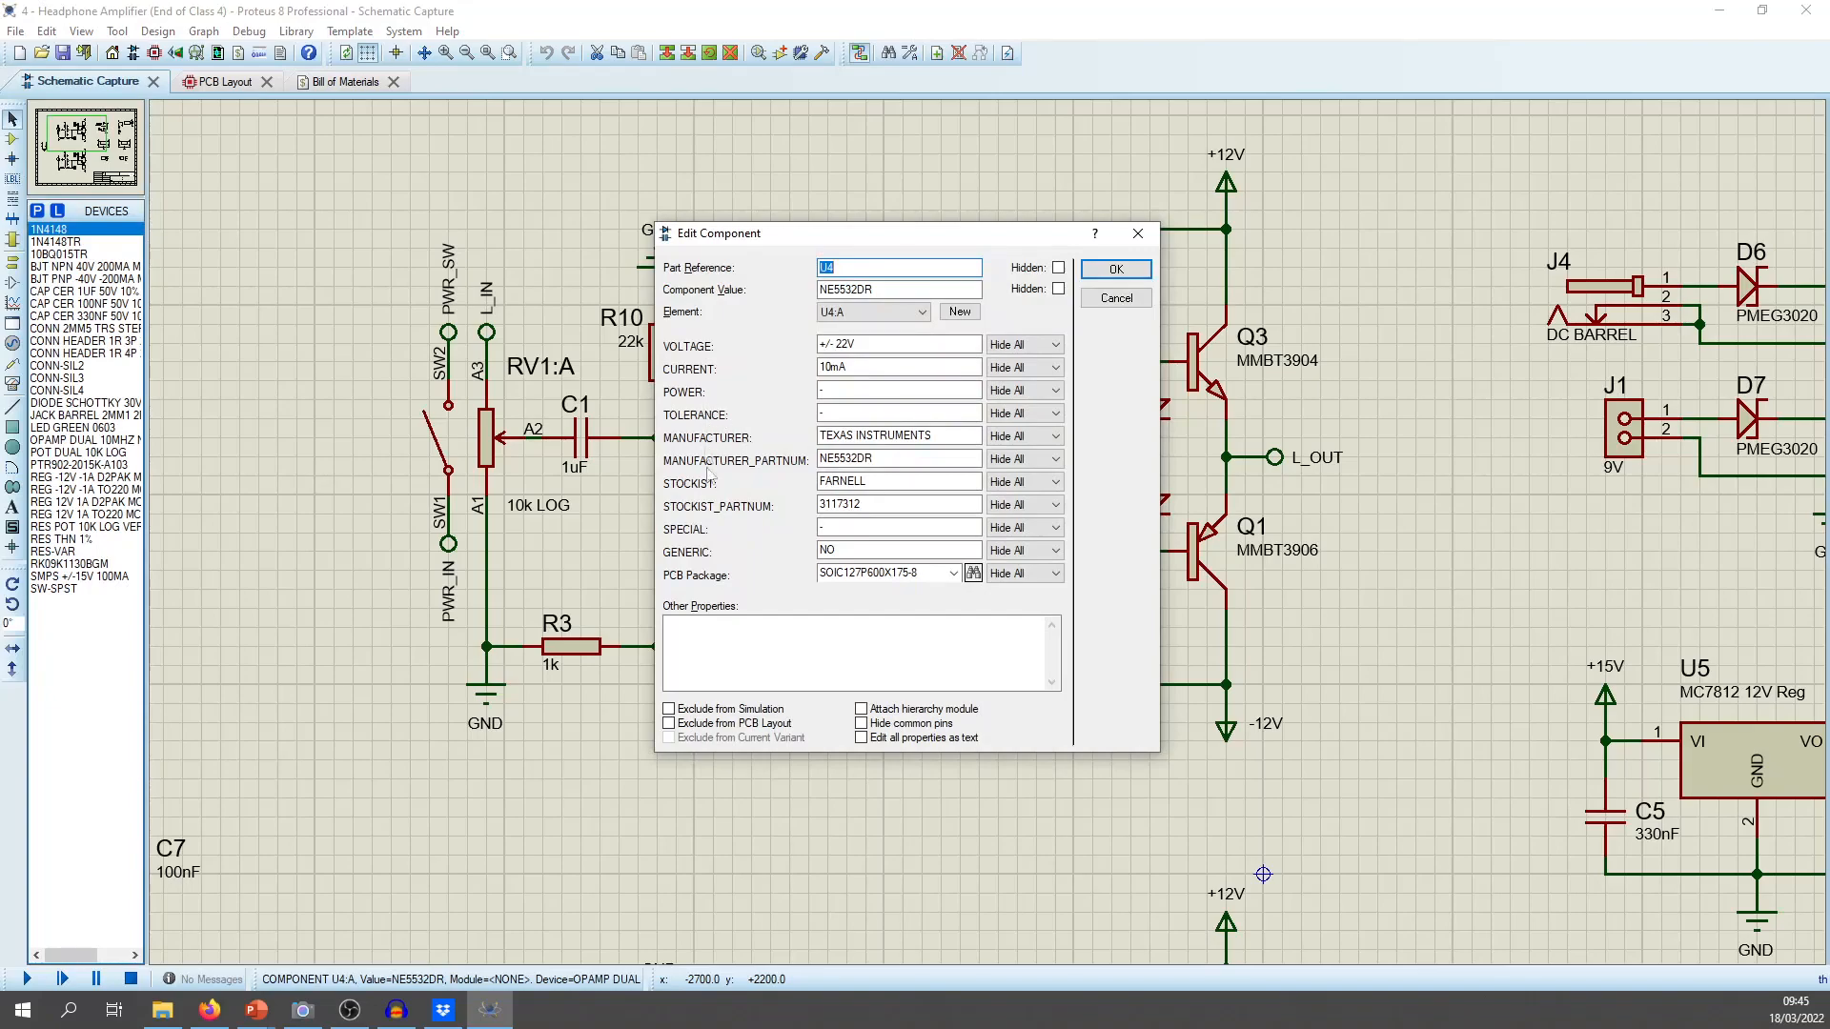
key(Escape)
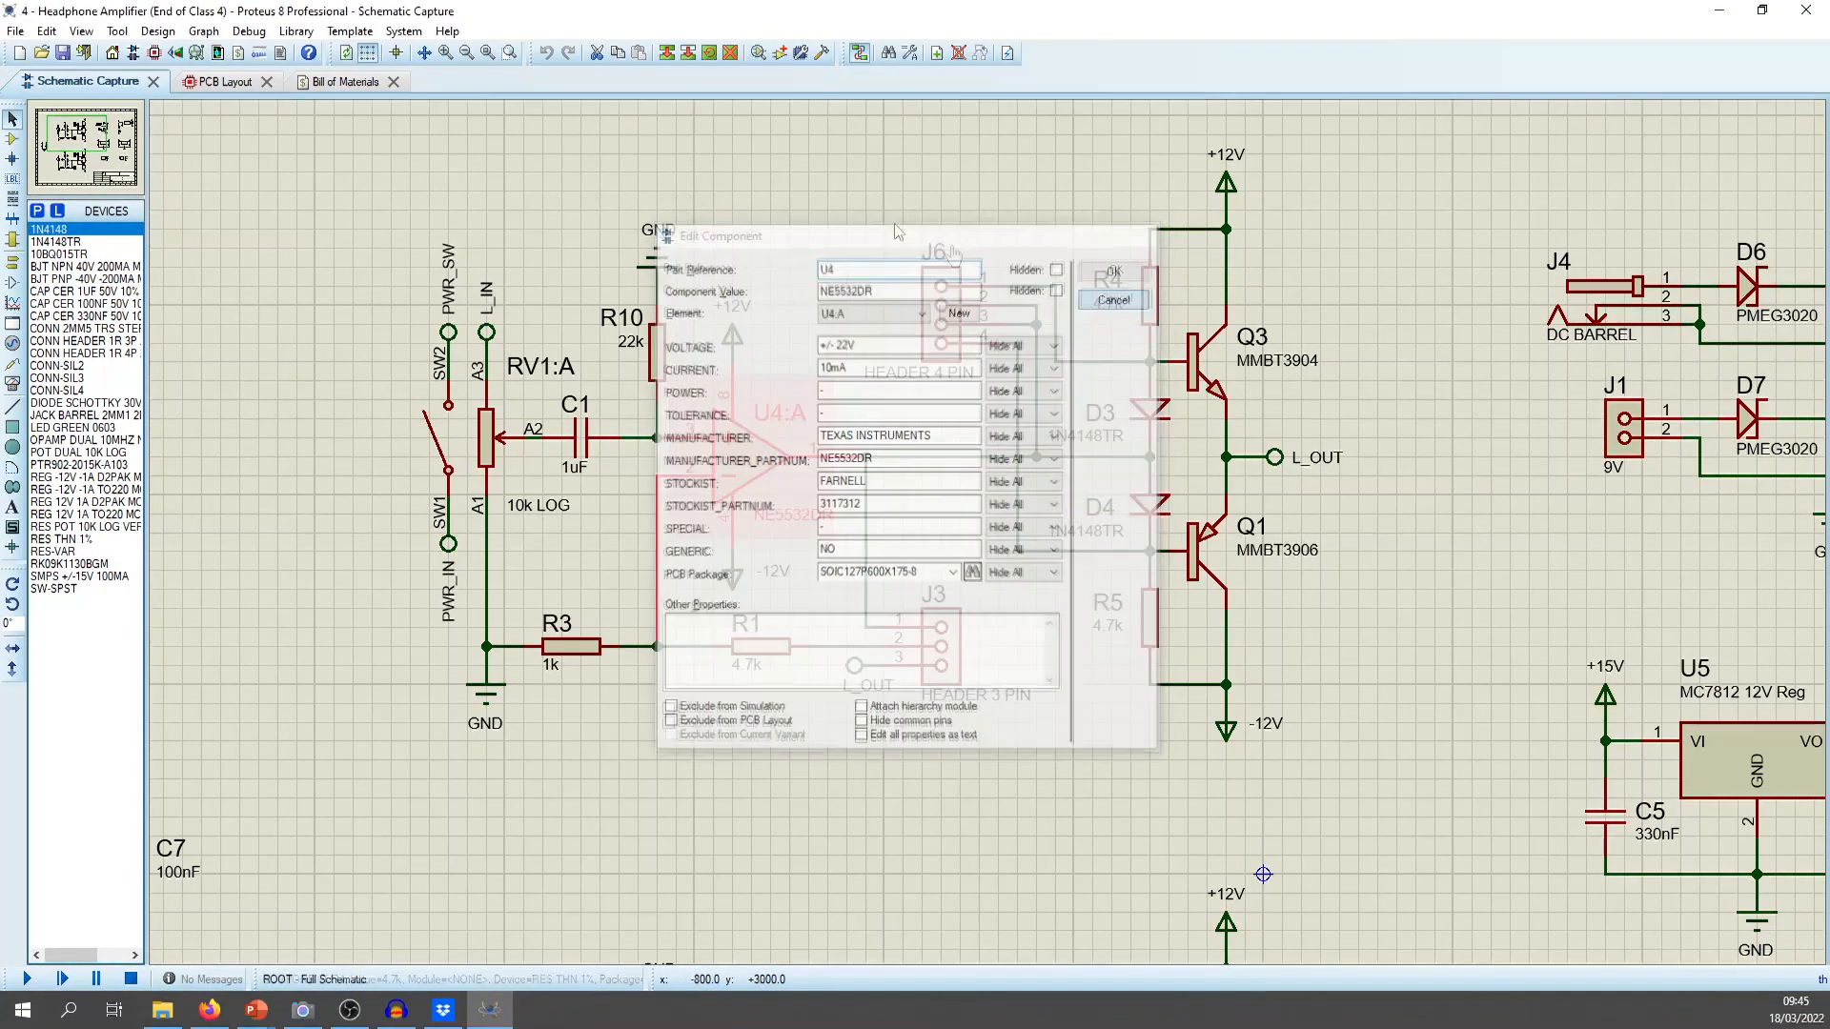
Remove the Unit Cost and Stock Code fields from the bill of materials.
click(335, 84)
click(82, 621)
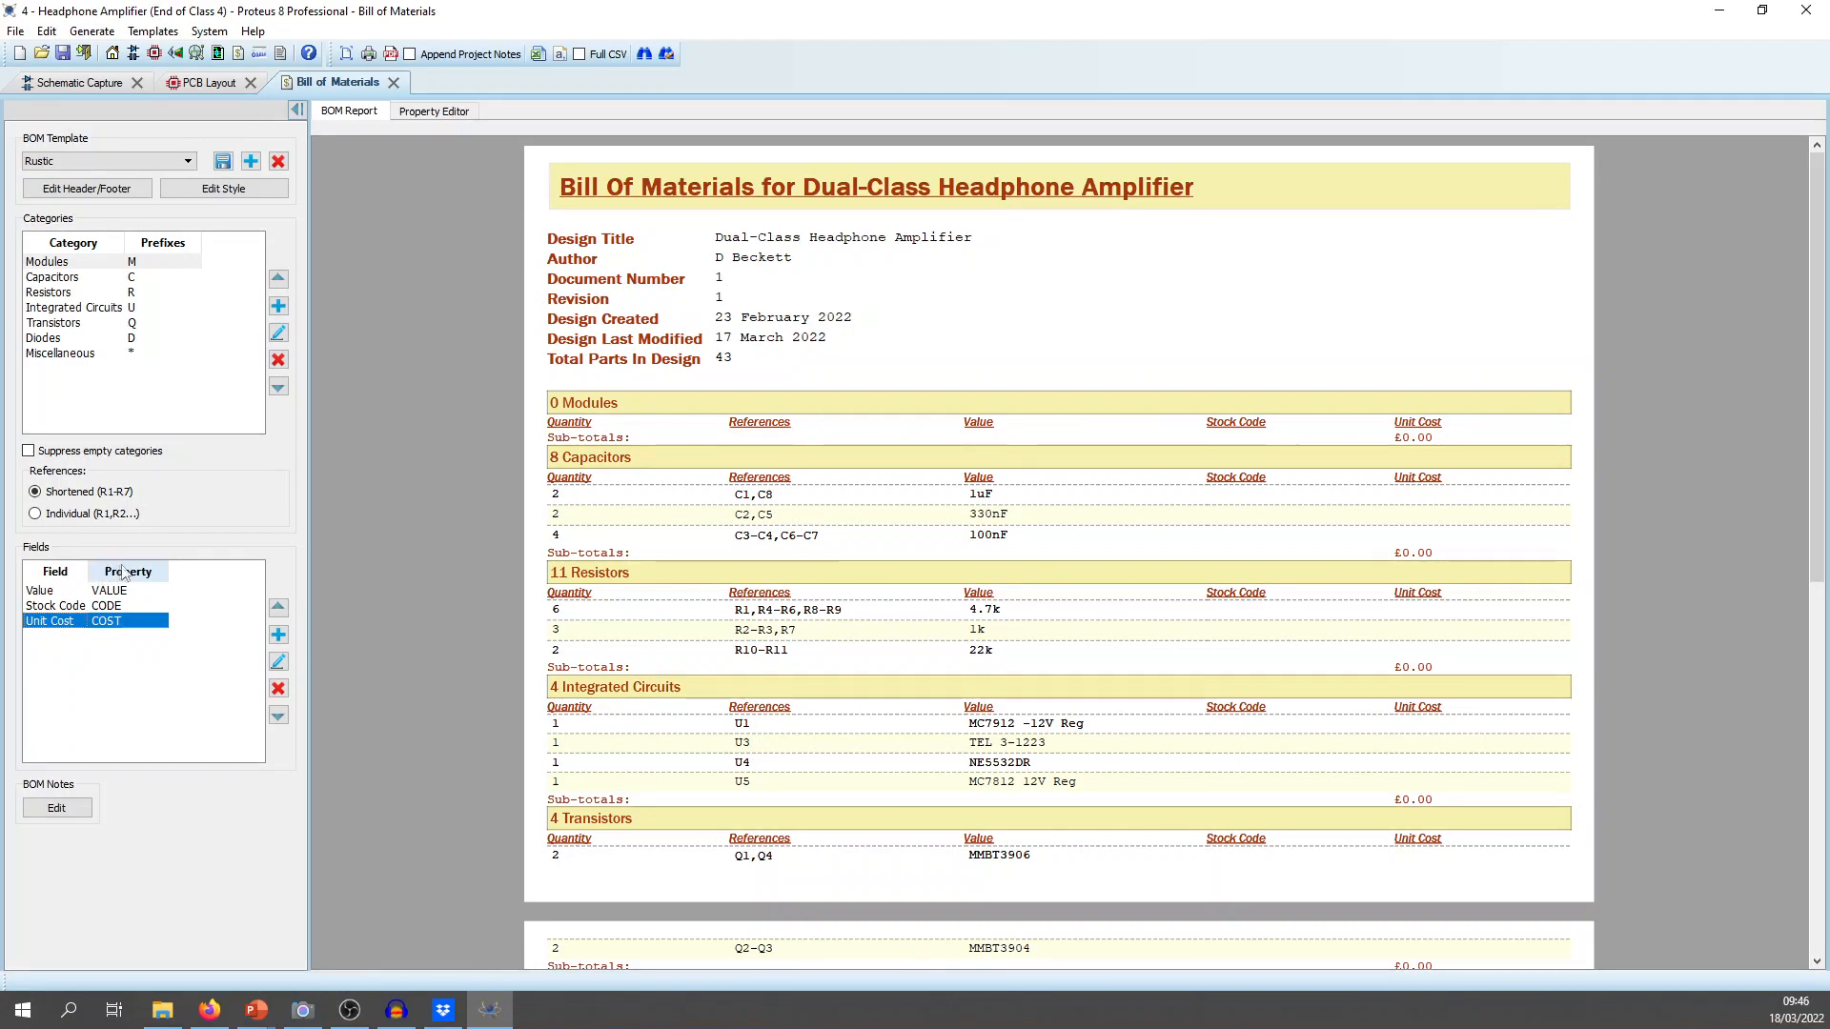
click(277, 689)
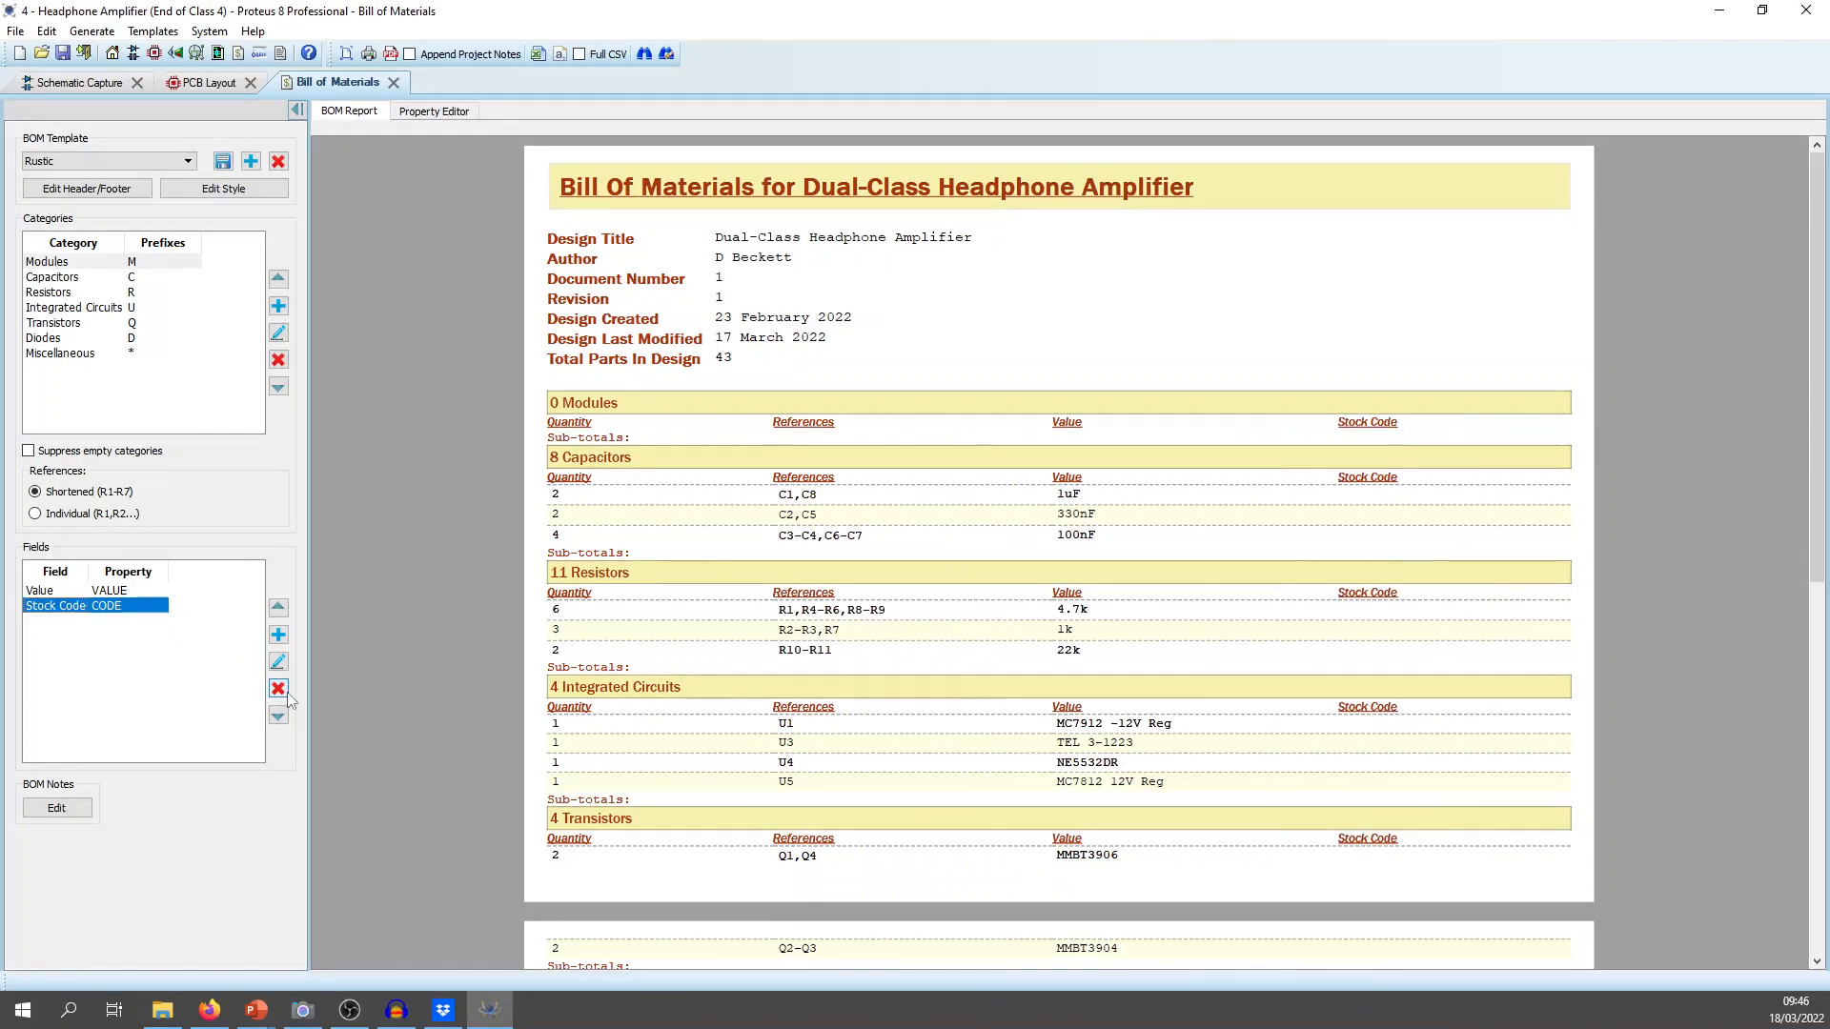
click(278, 690)
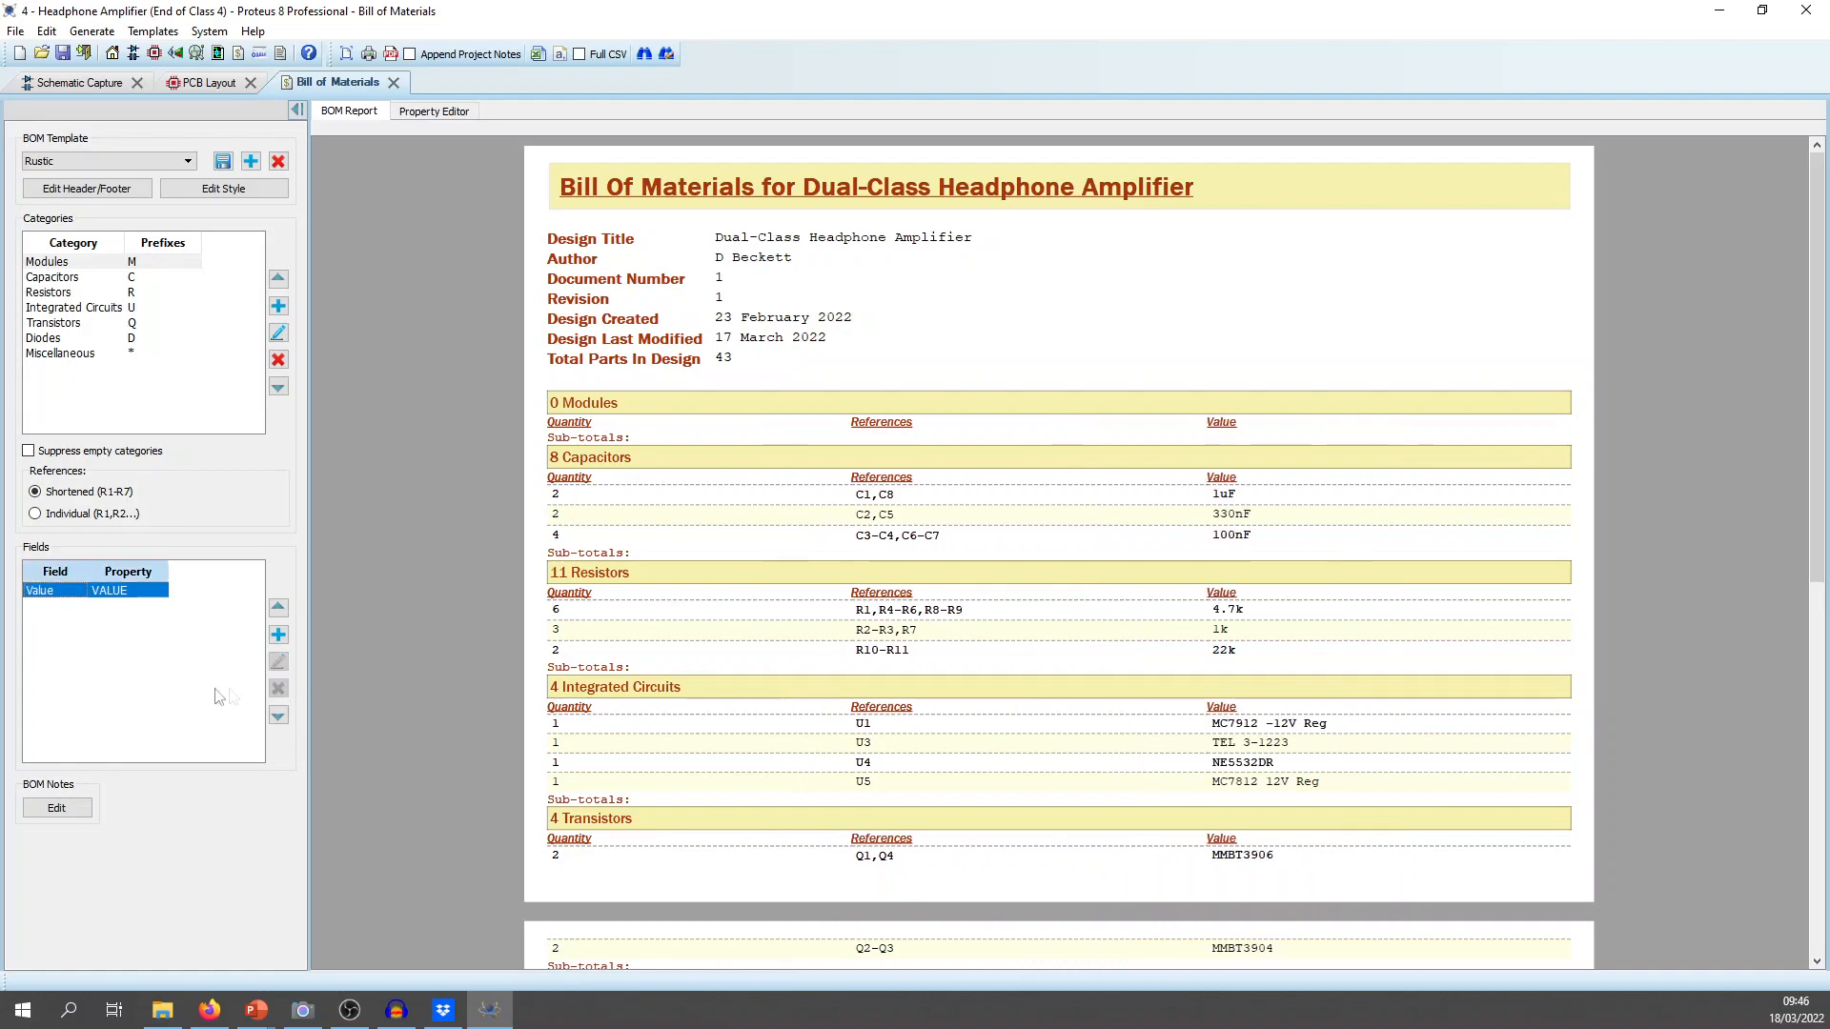
click(278, 635)
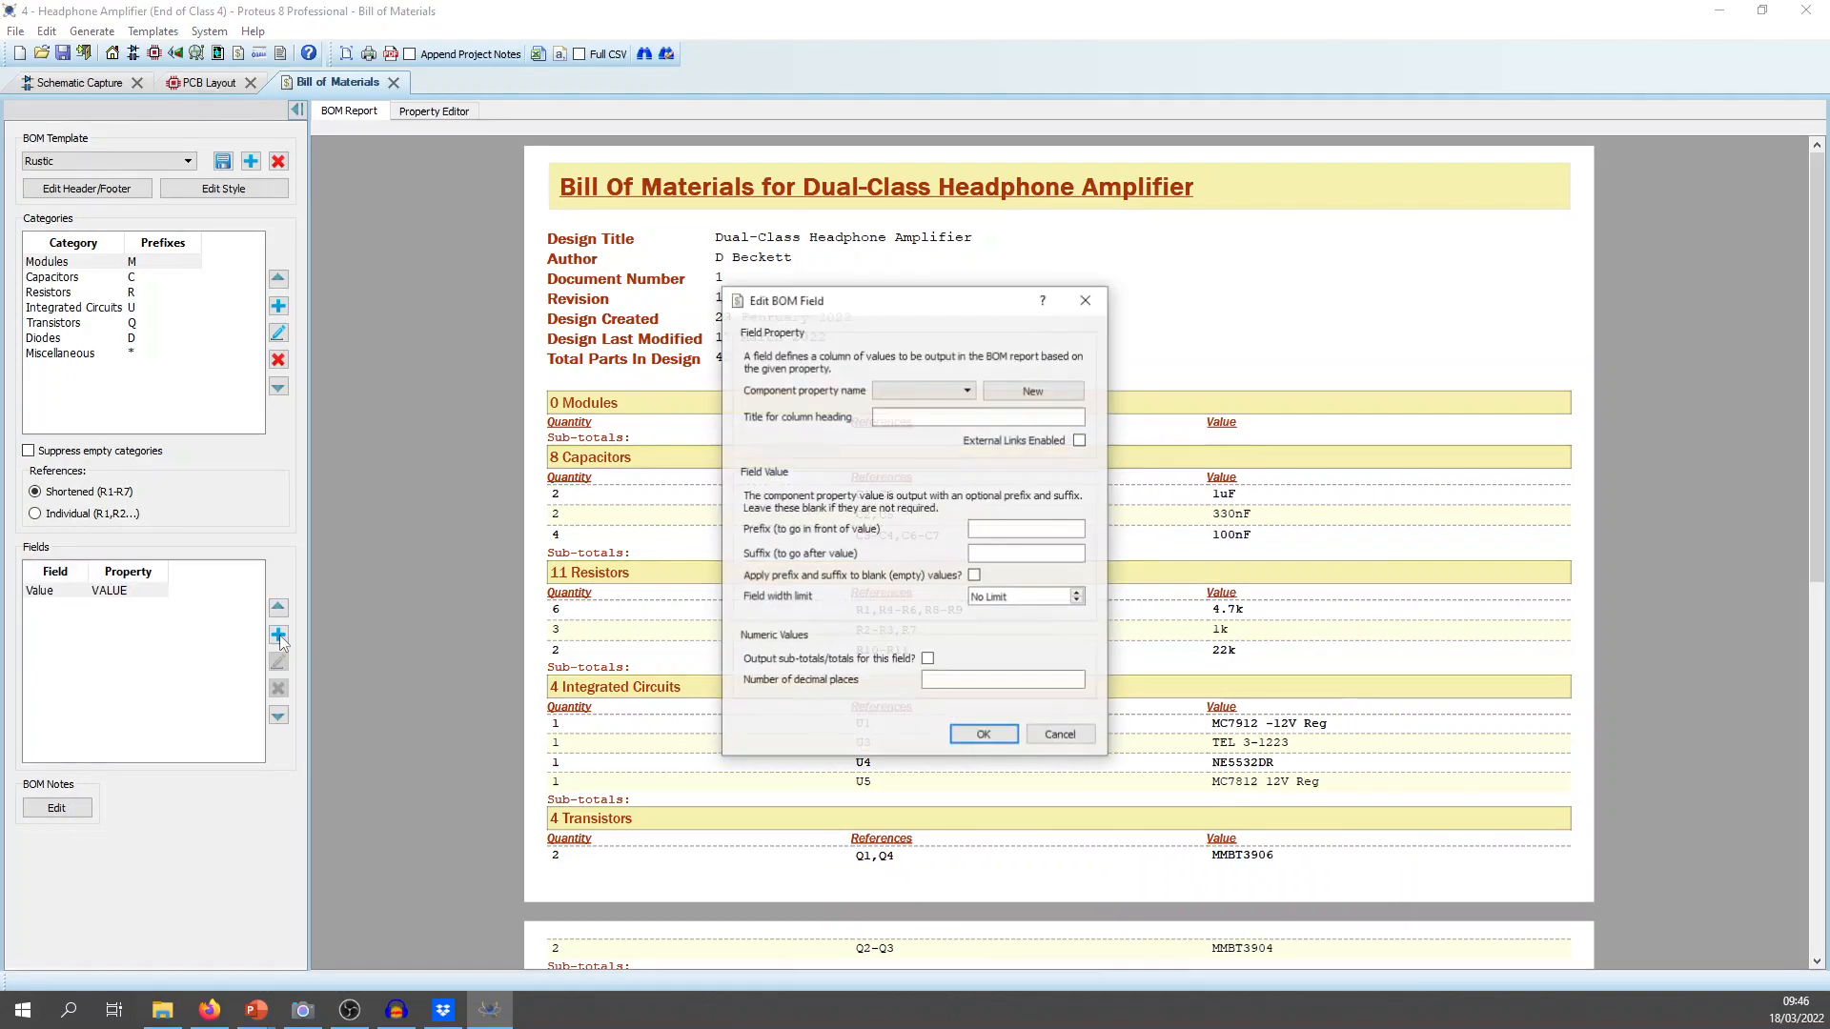
click(905, 391)
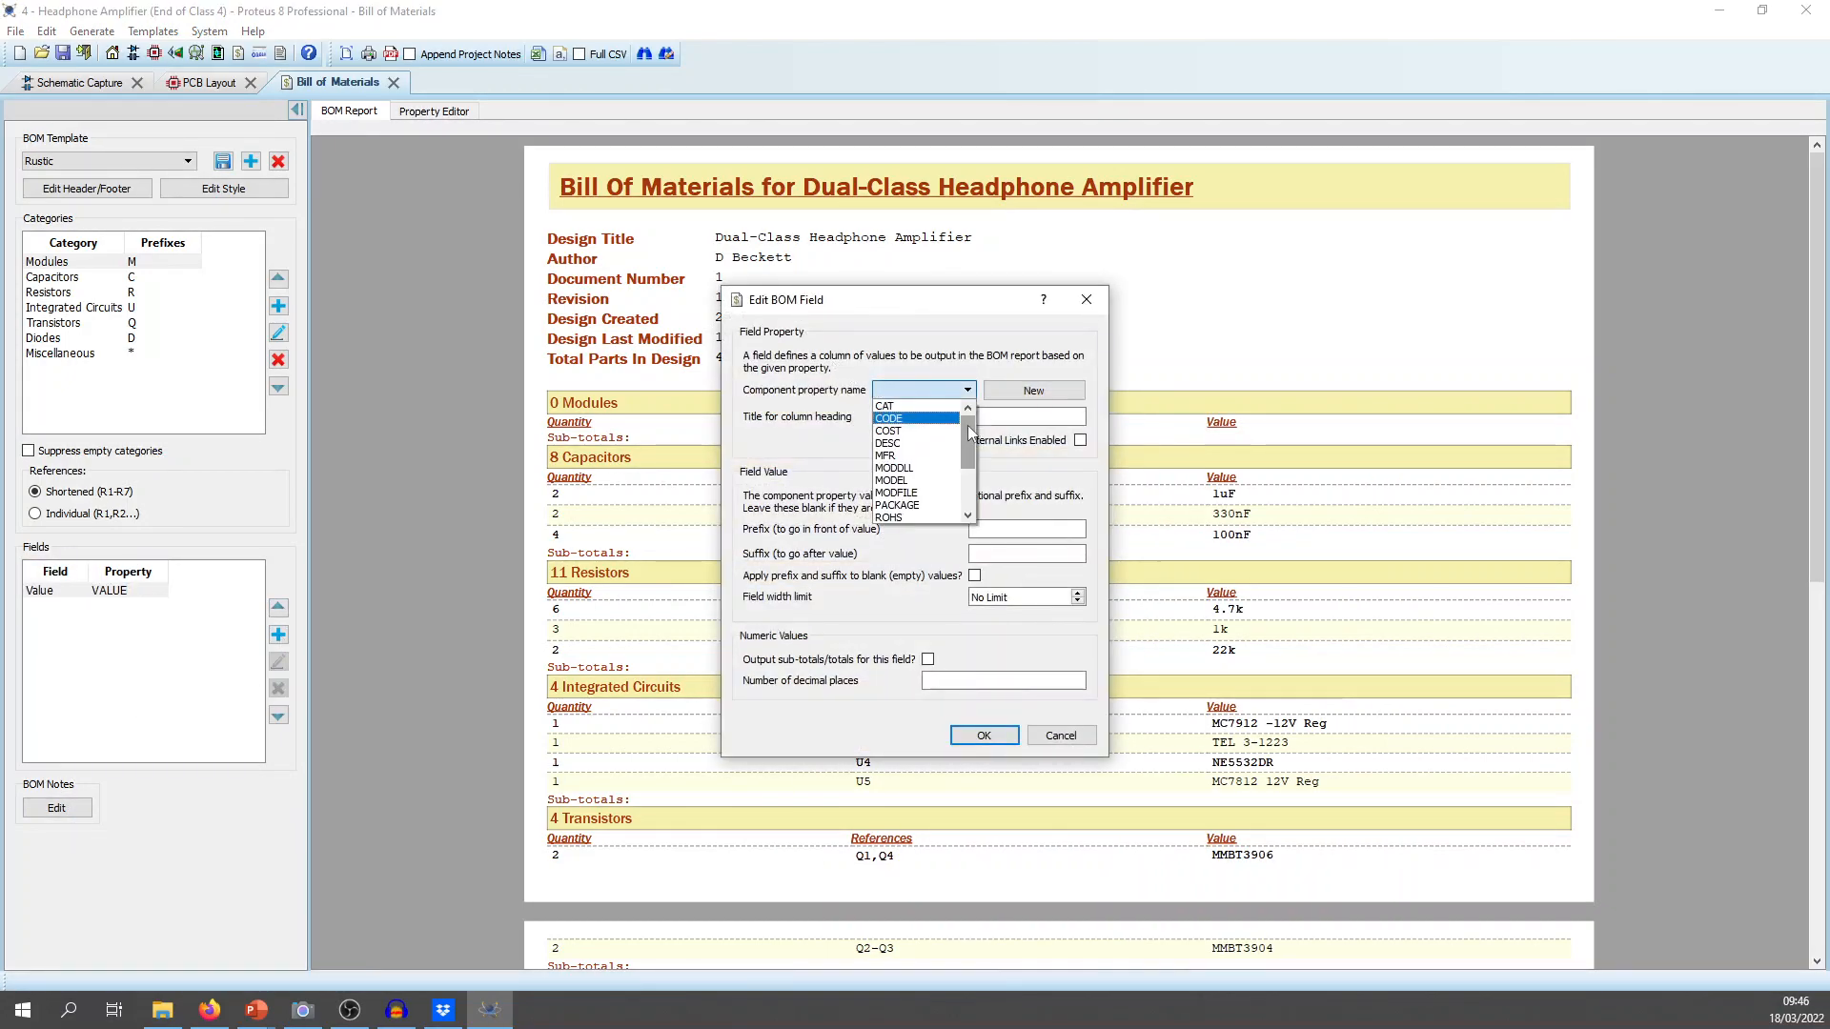
mouse_move(969, 425)
mouse_down()
mouse_move(972, 473)
mouse_move(971, 410)
mouse_up()
click(976, 345)
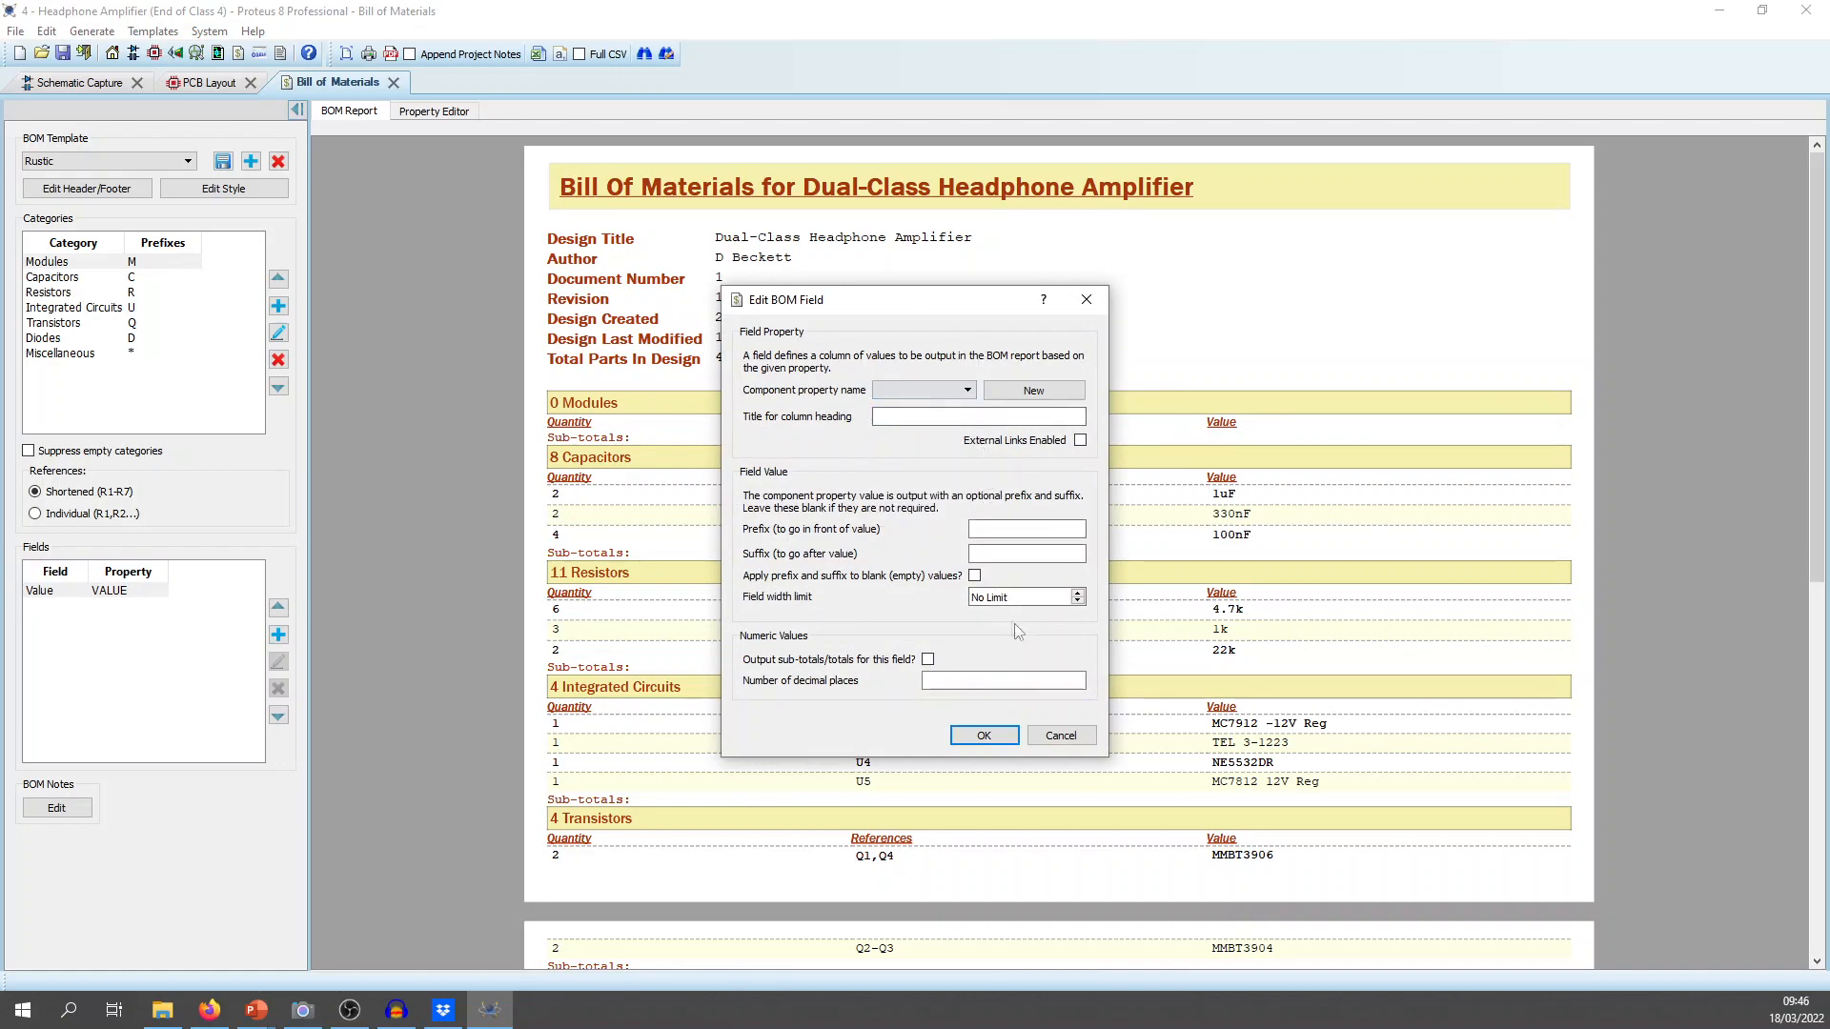
click(1061, 736)
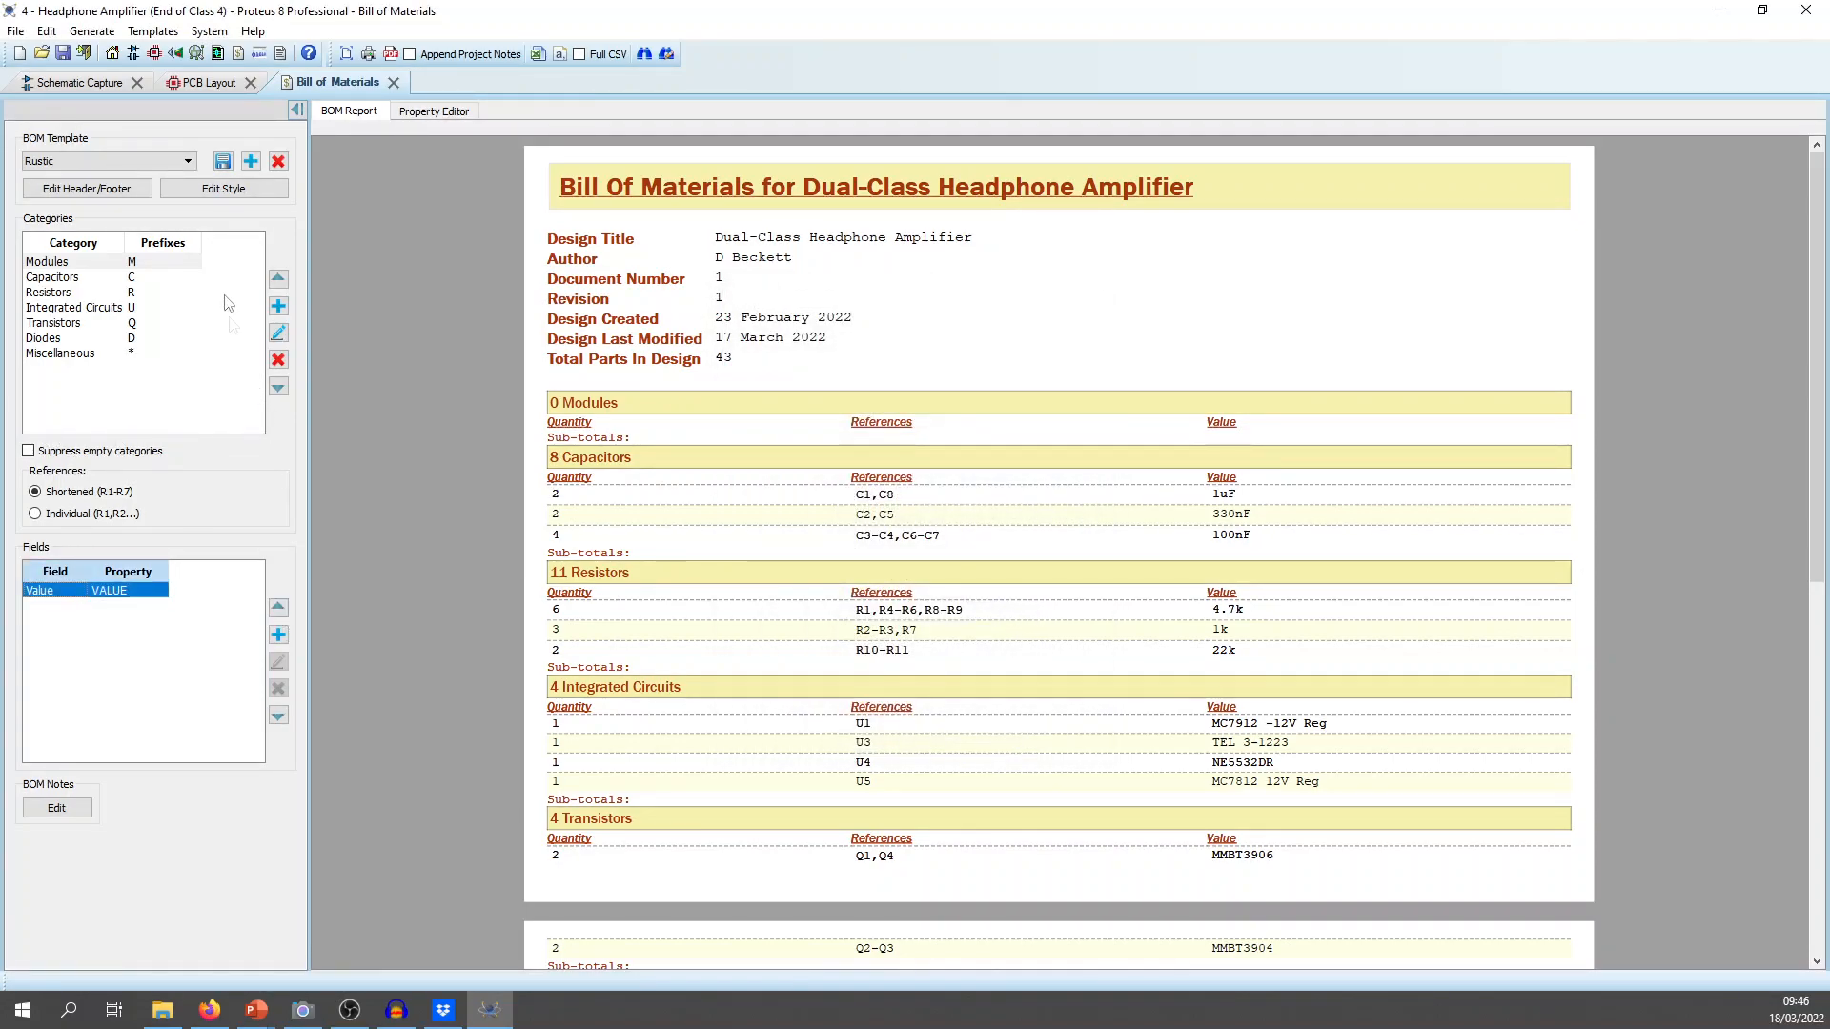
Create a new component property named stockist and add it as a field with the column heading stockist.
click(281, 636)
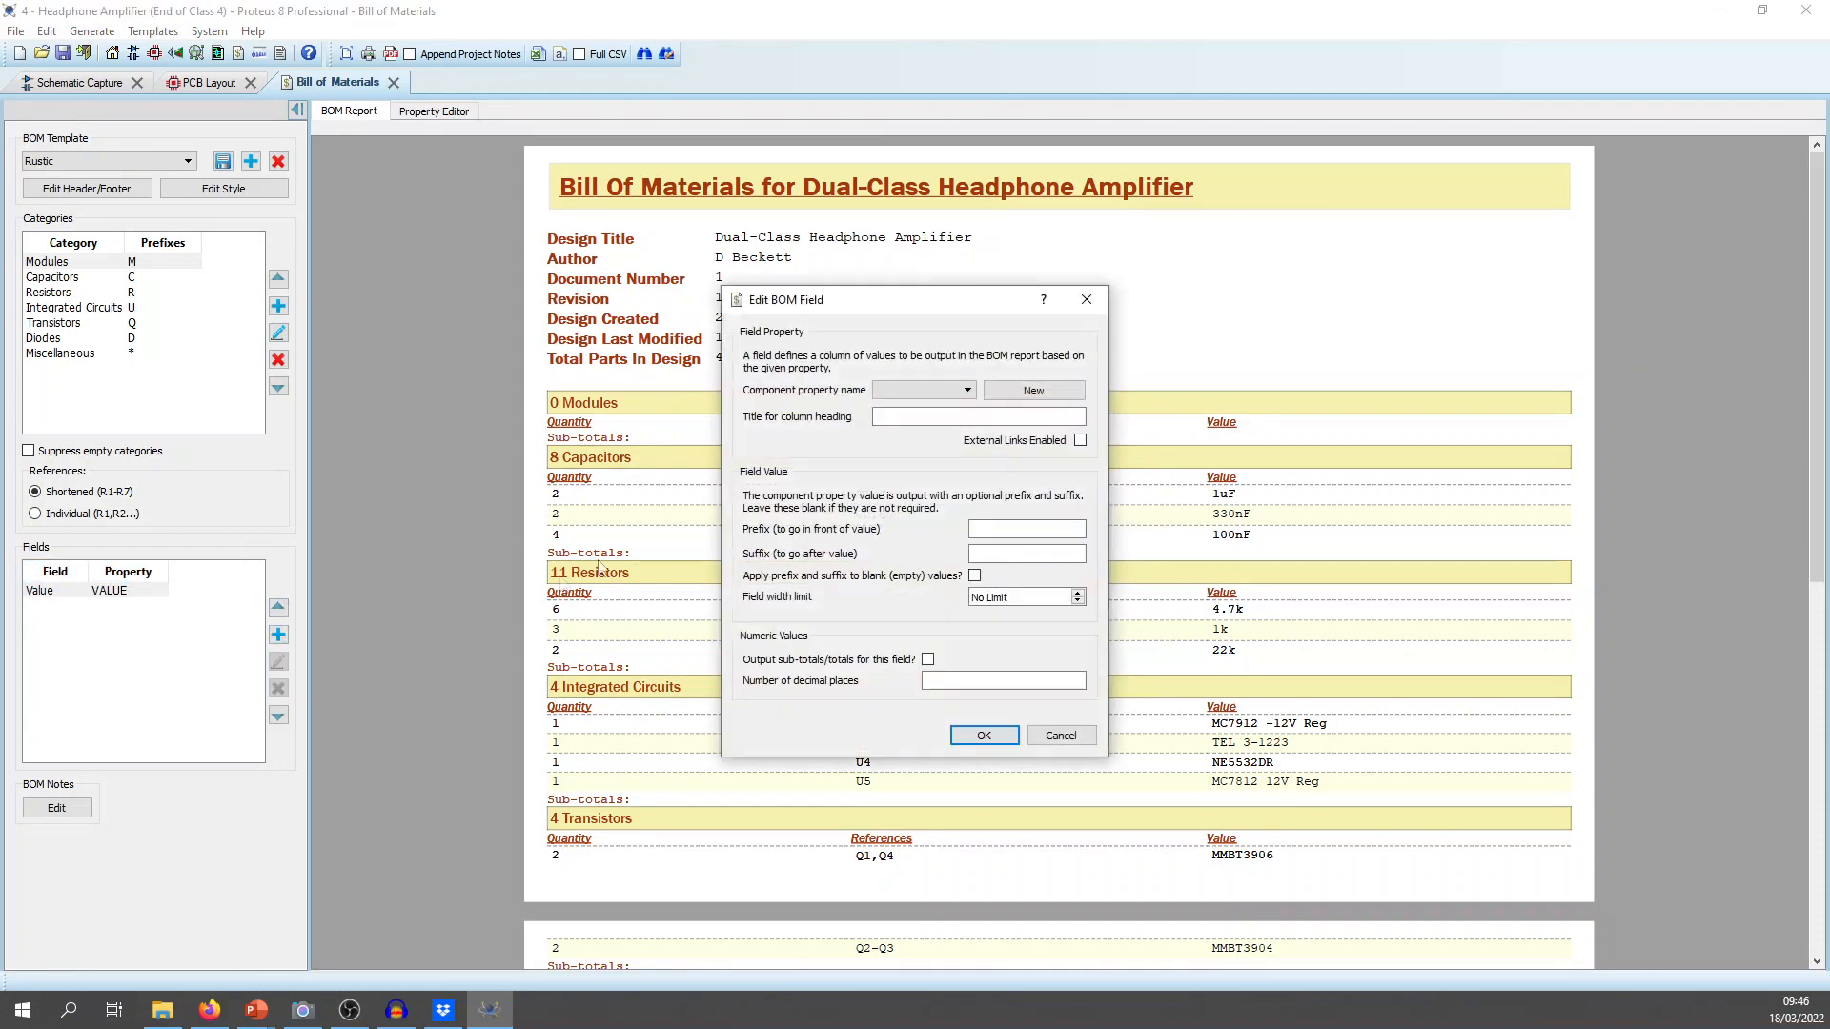
click(969, 391)
scroll(920, 458, down, 3)
scroll(920, 458, up, 3)
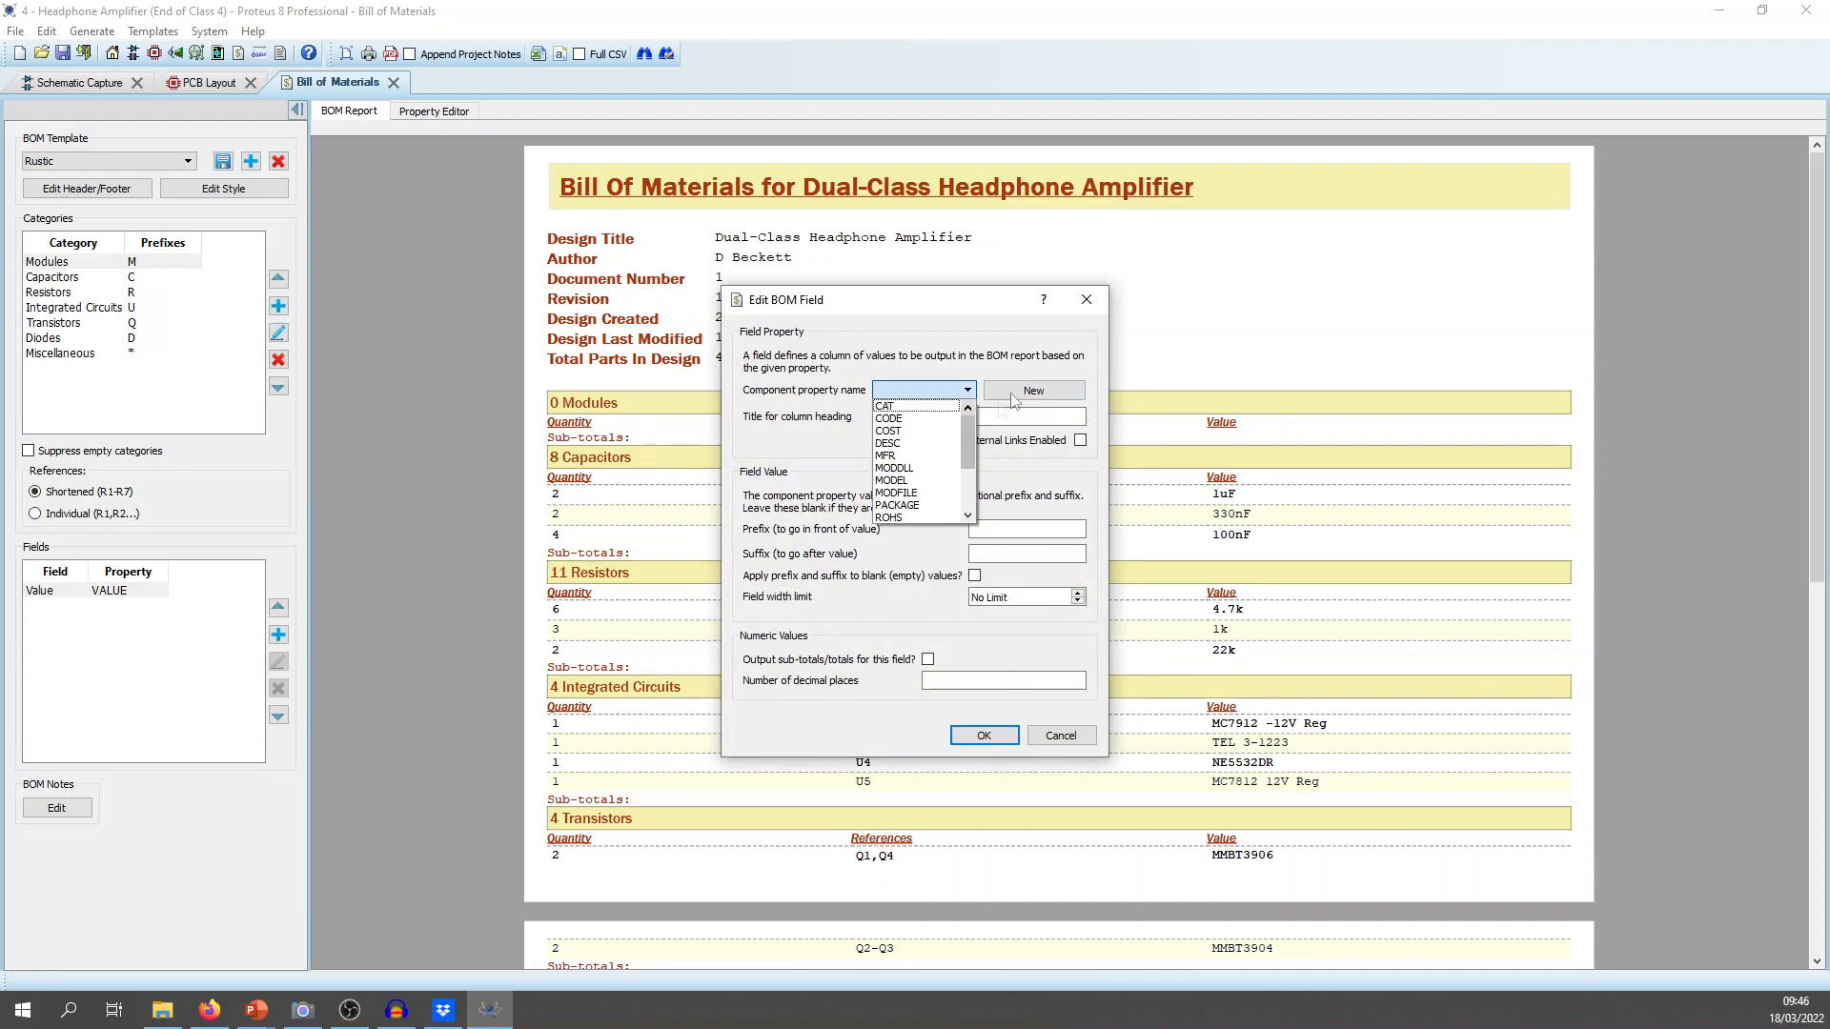
click(1017, 393)
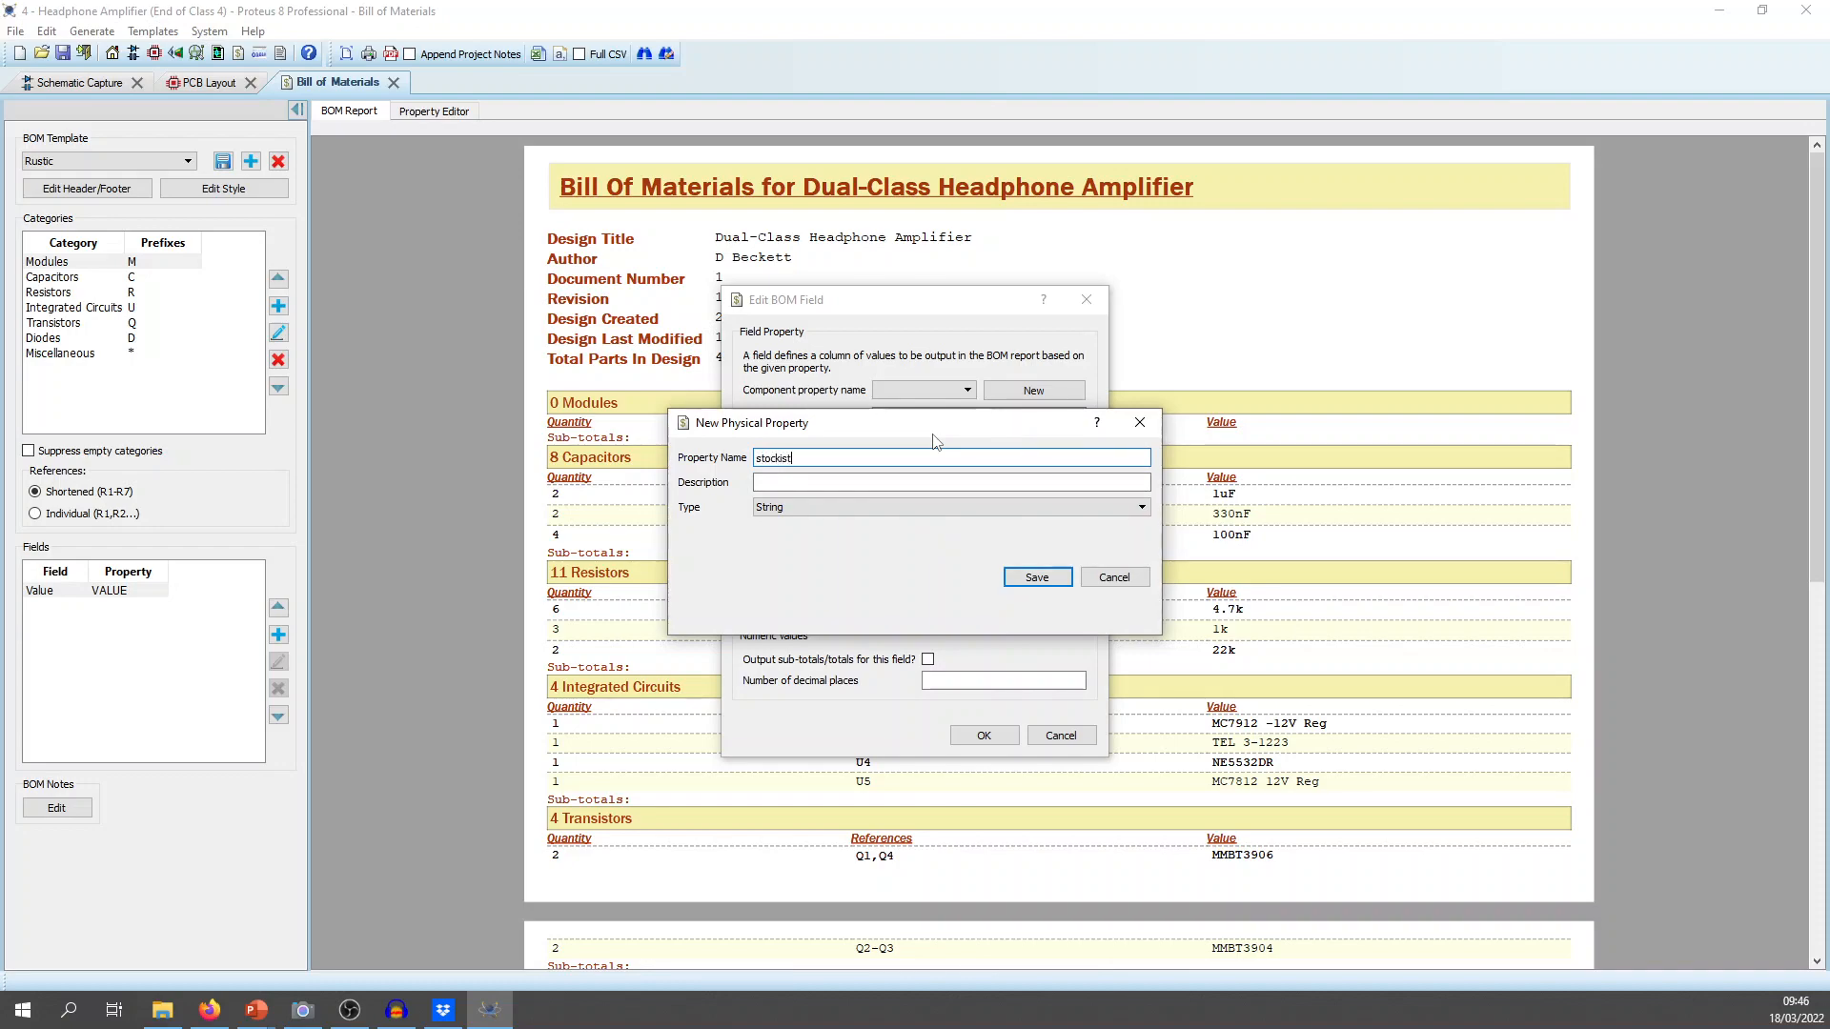
click(1043, 579)
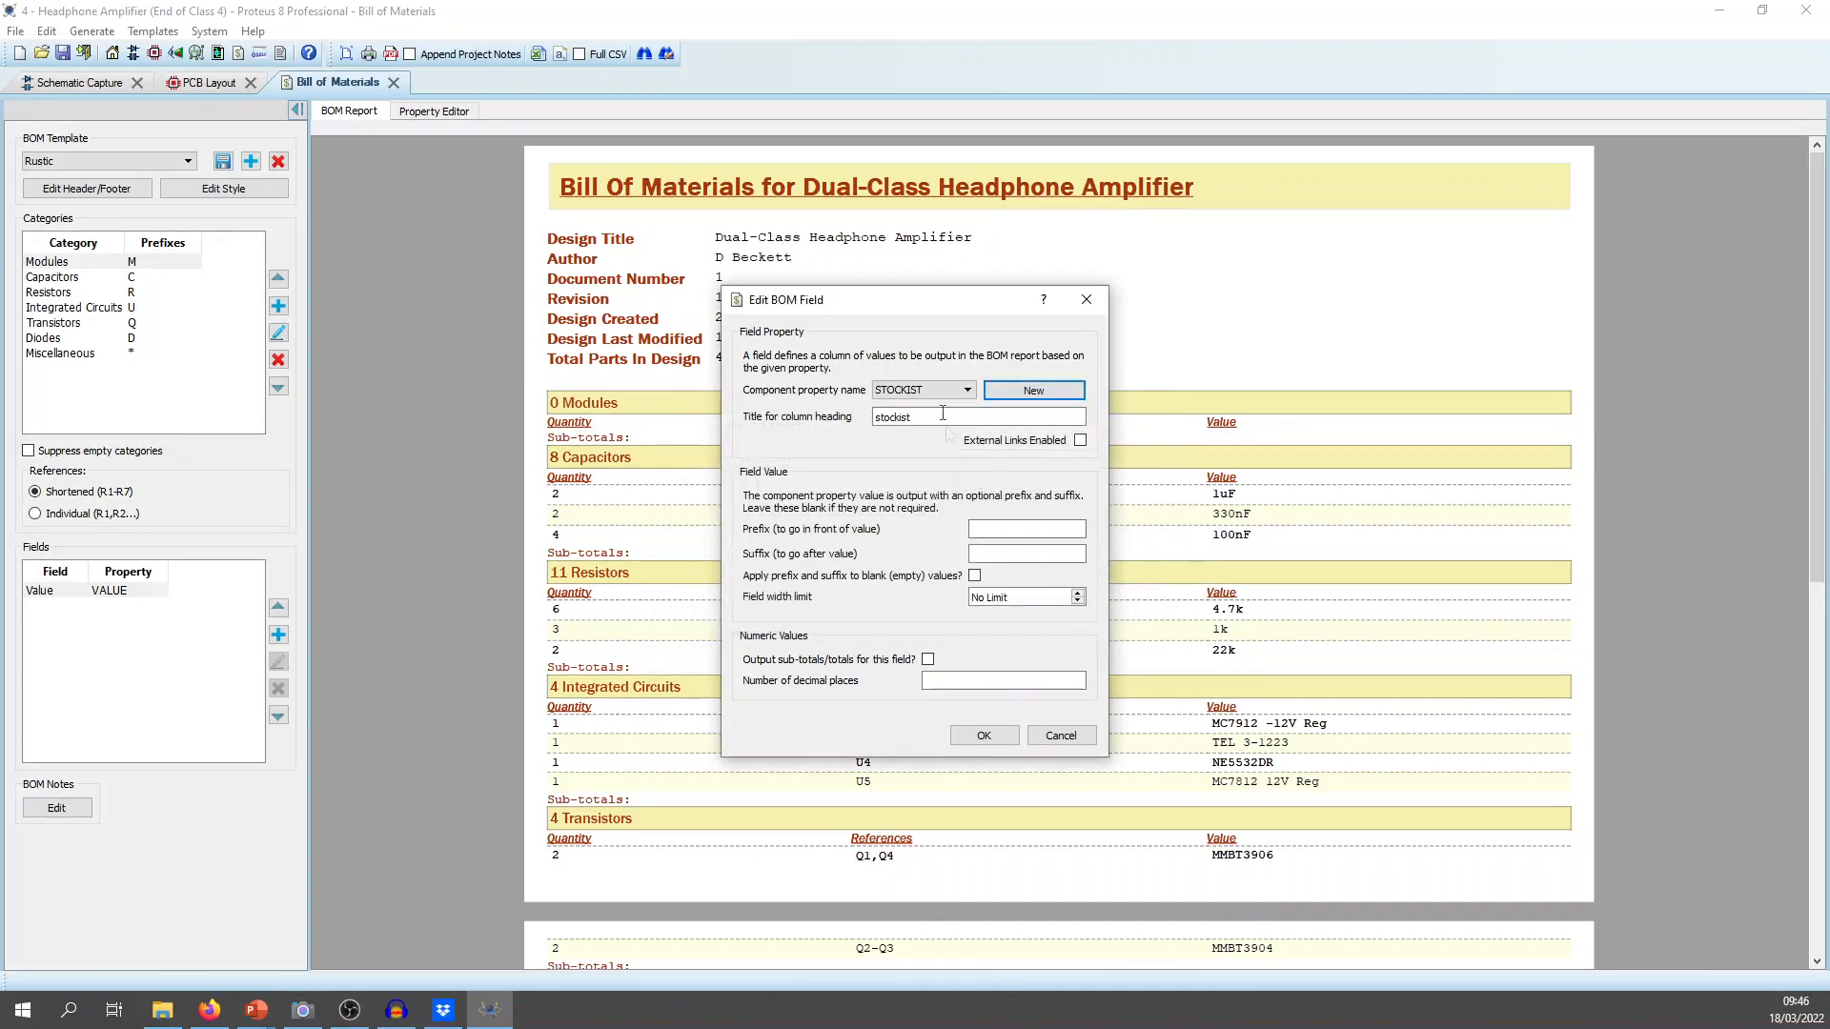
click(1007, 741)
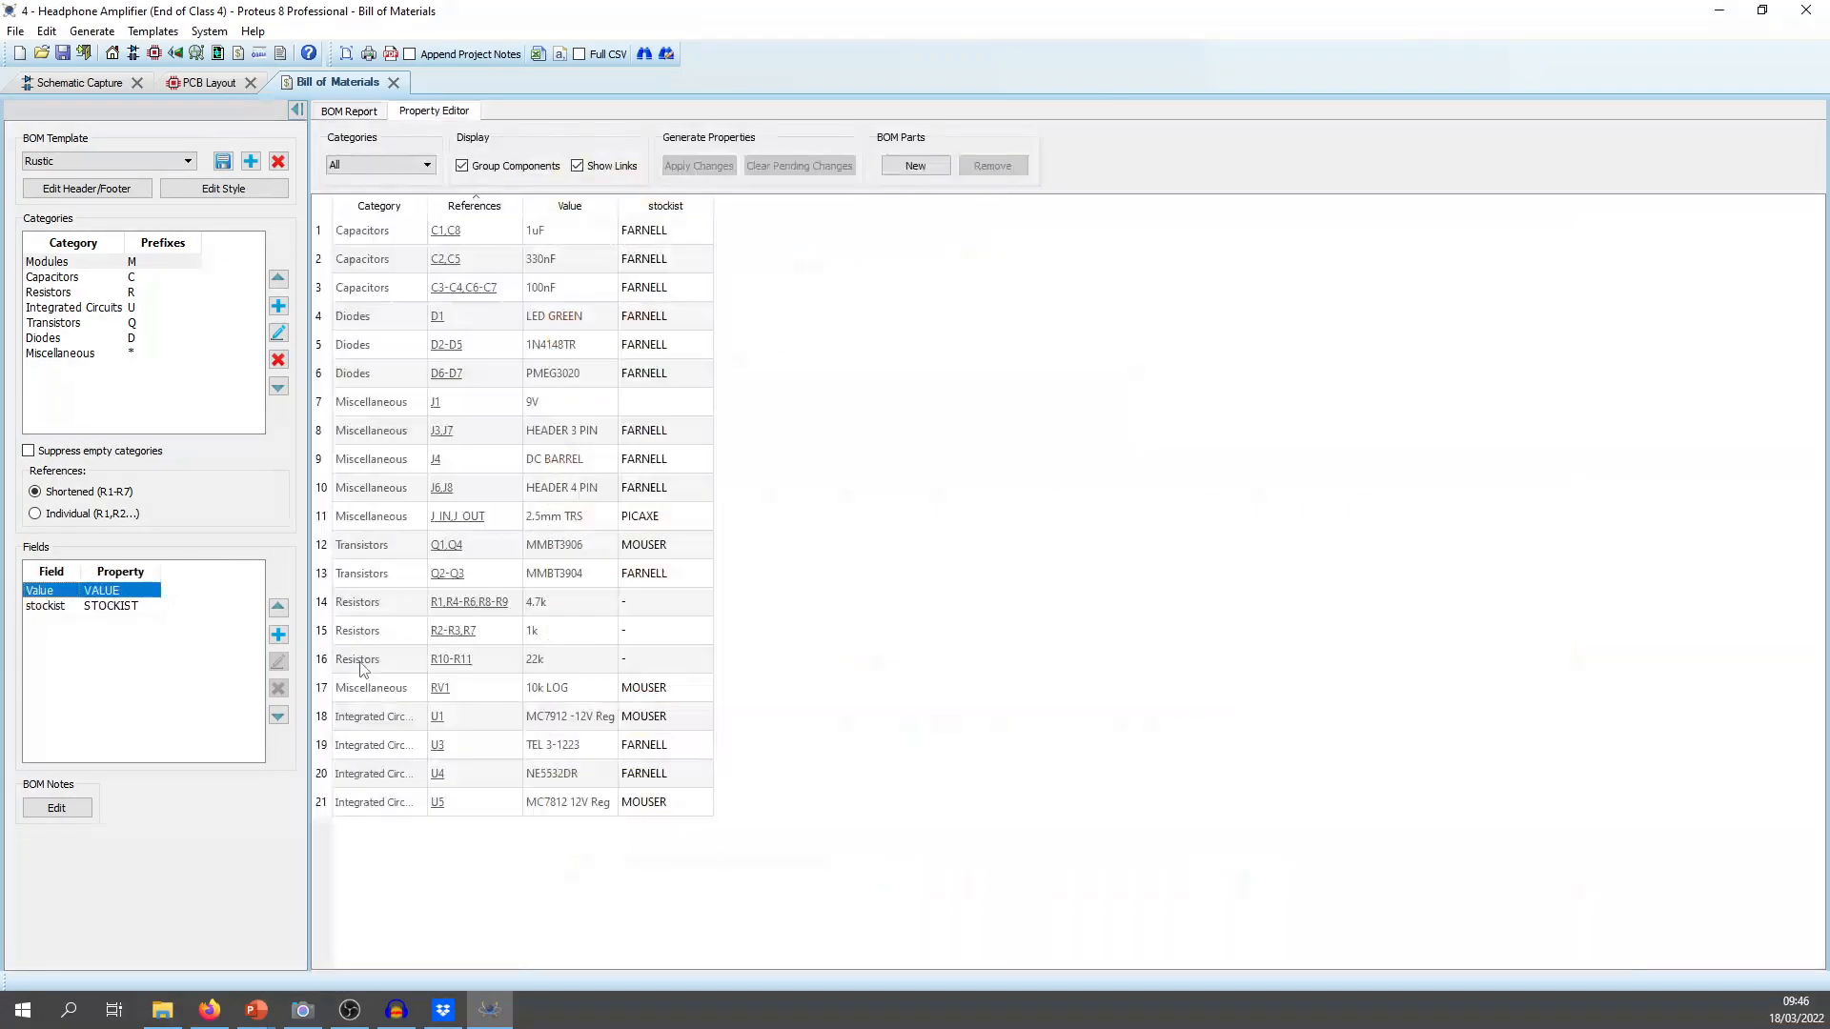
click(278, 635)
click(953, 390)
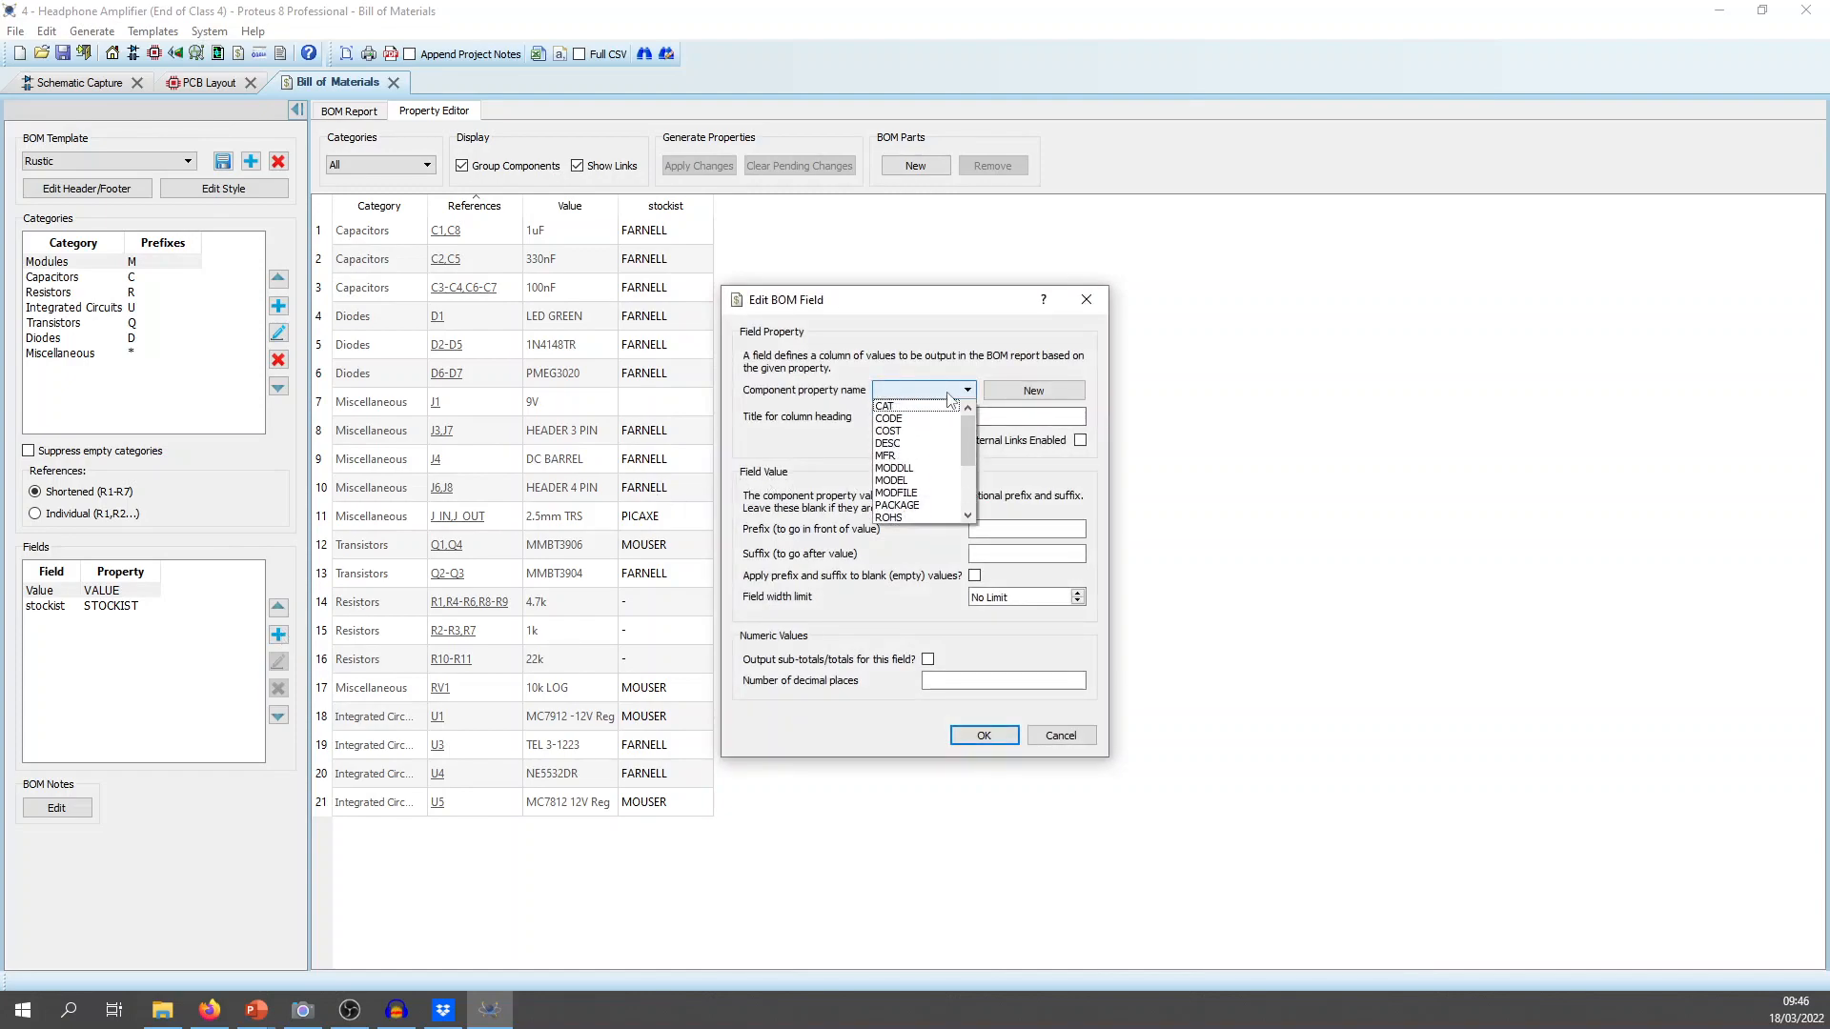
click(954, 391)
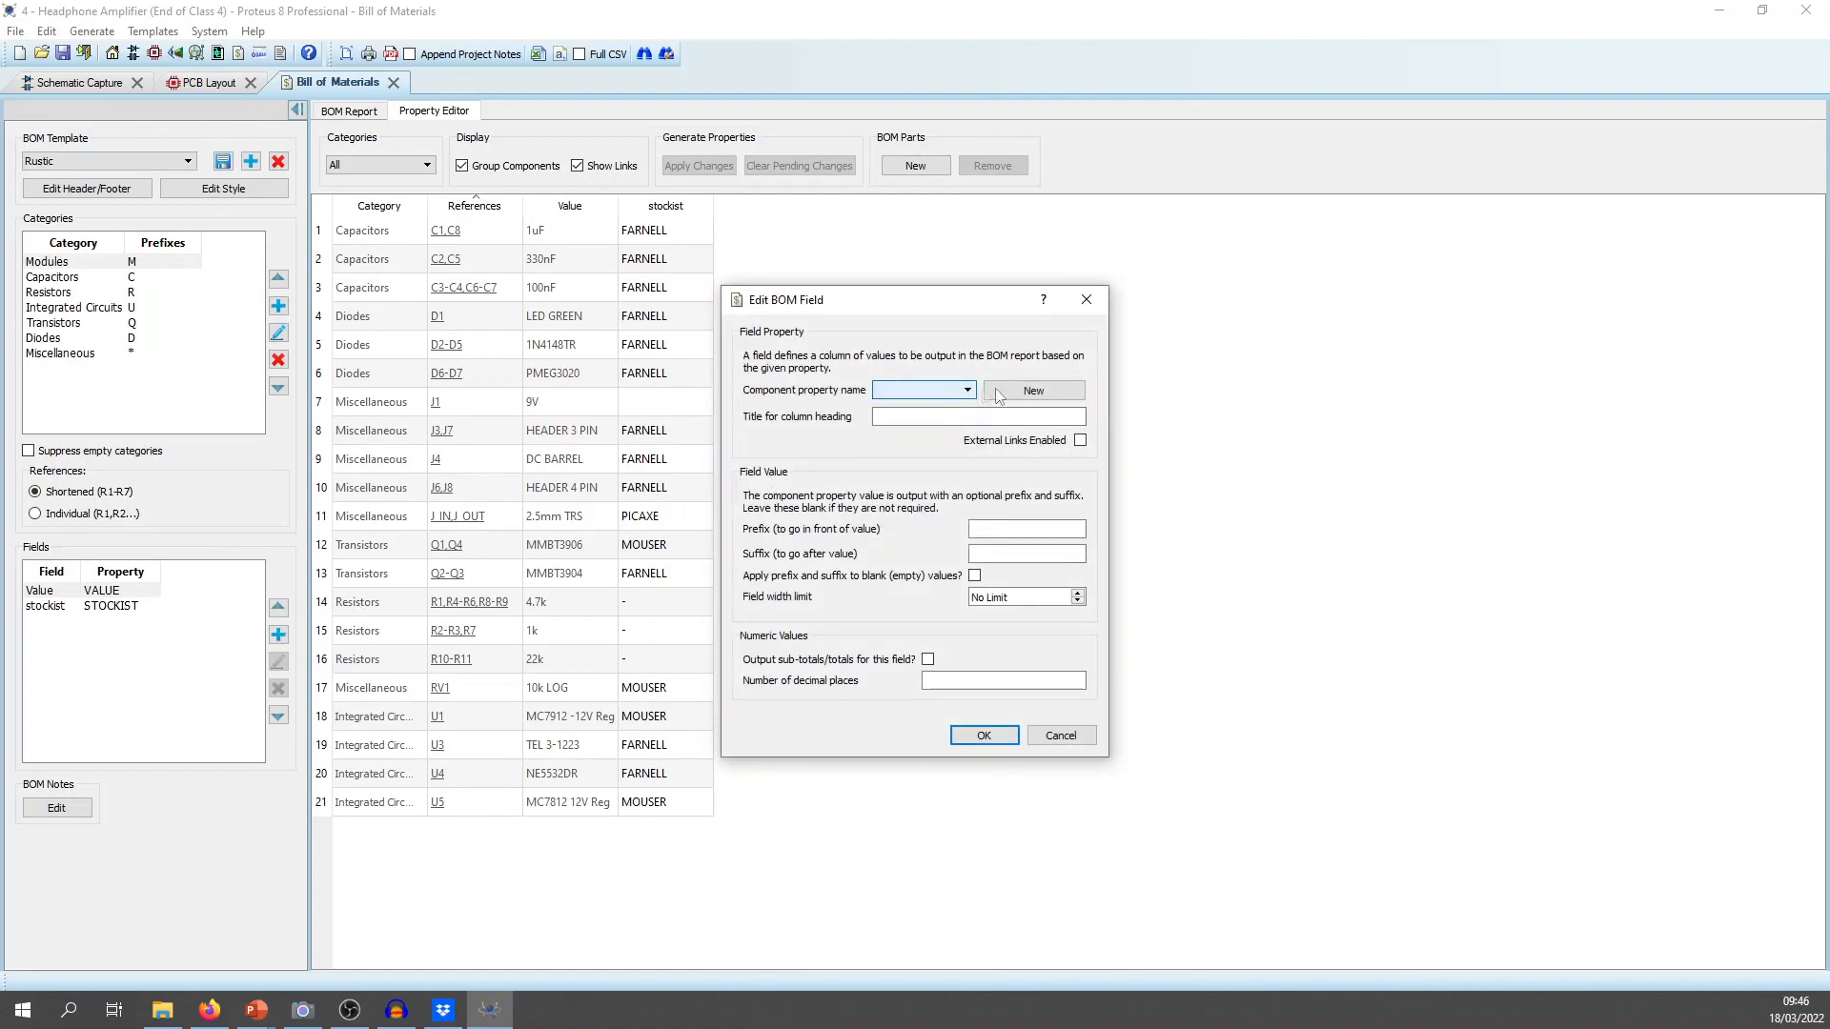
click(1051, 743)
Look through the property names of op-amp U4:A in the schematic for another field to report.
click(73, 85)
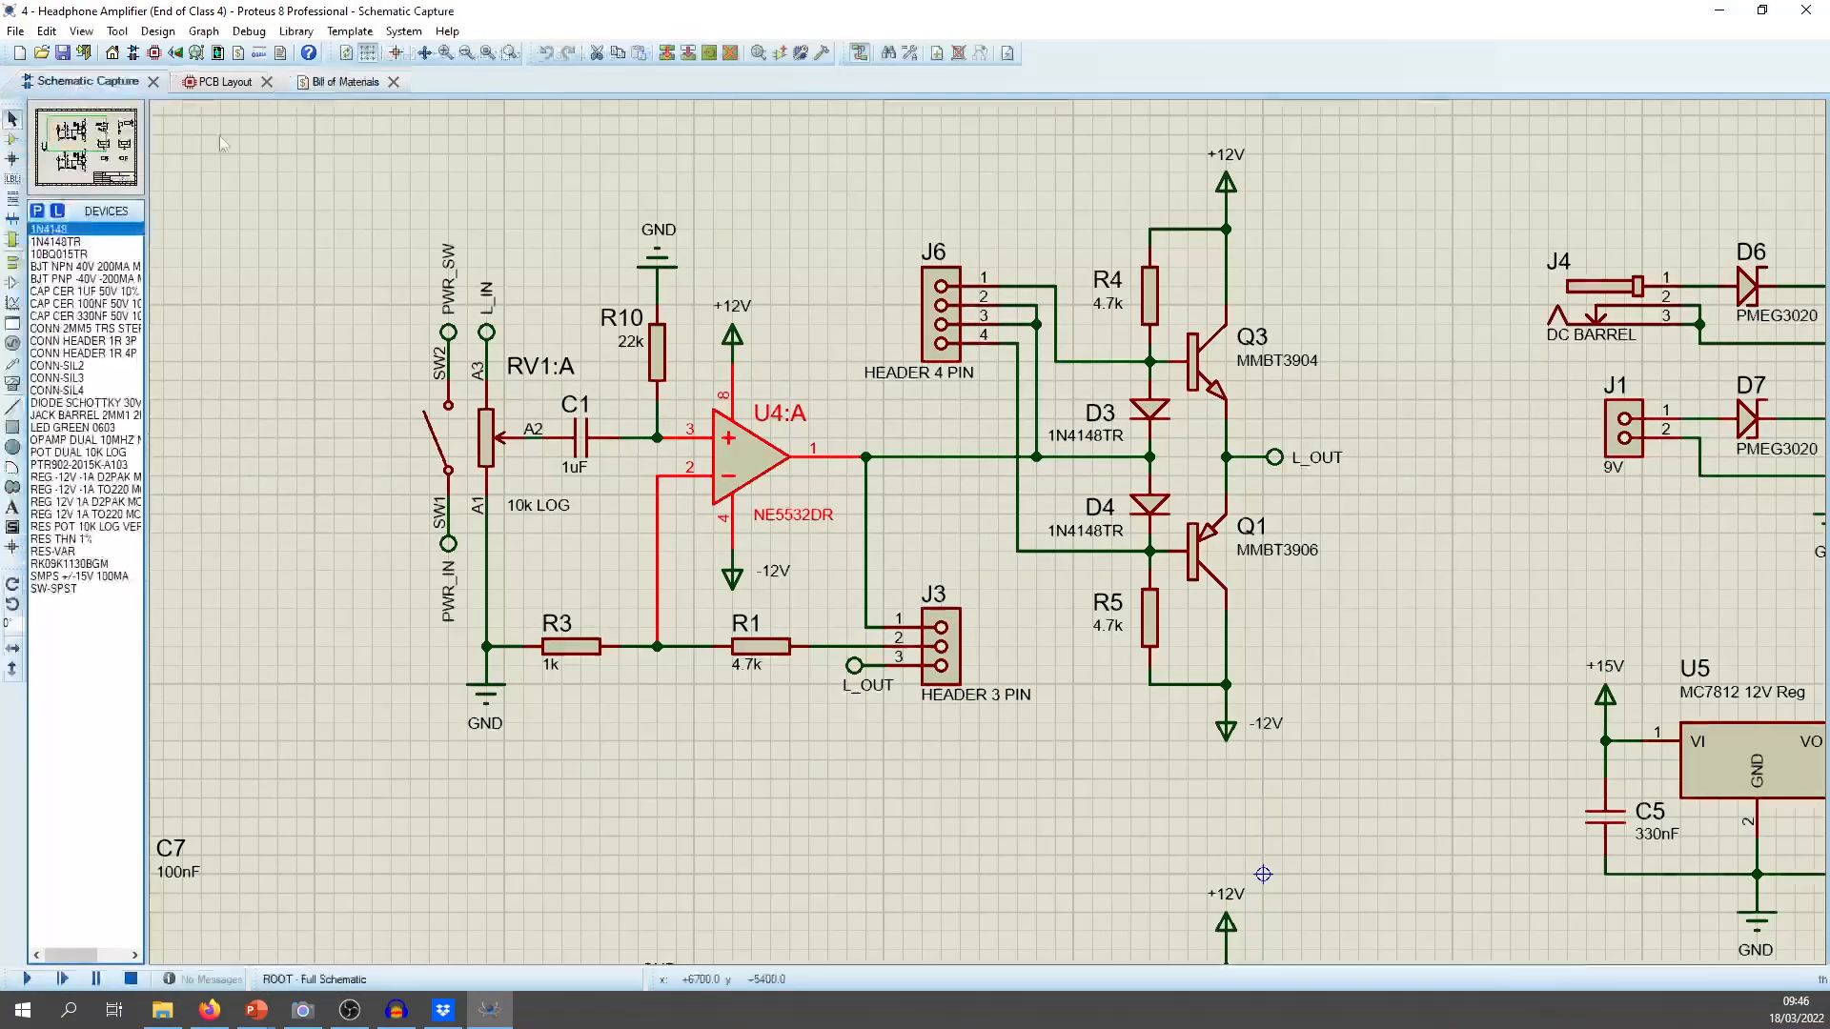
double_click(757, 450)
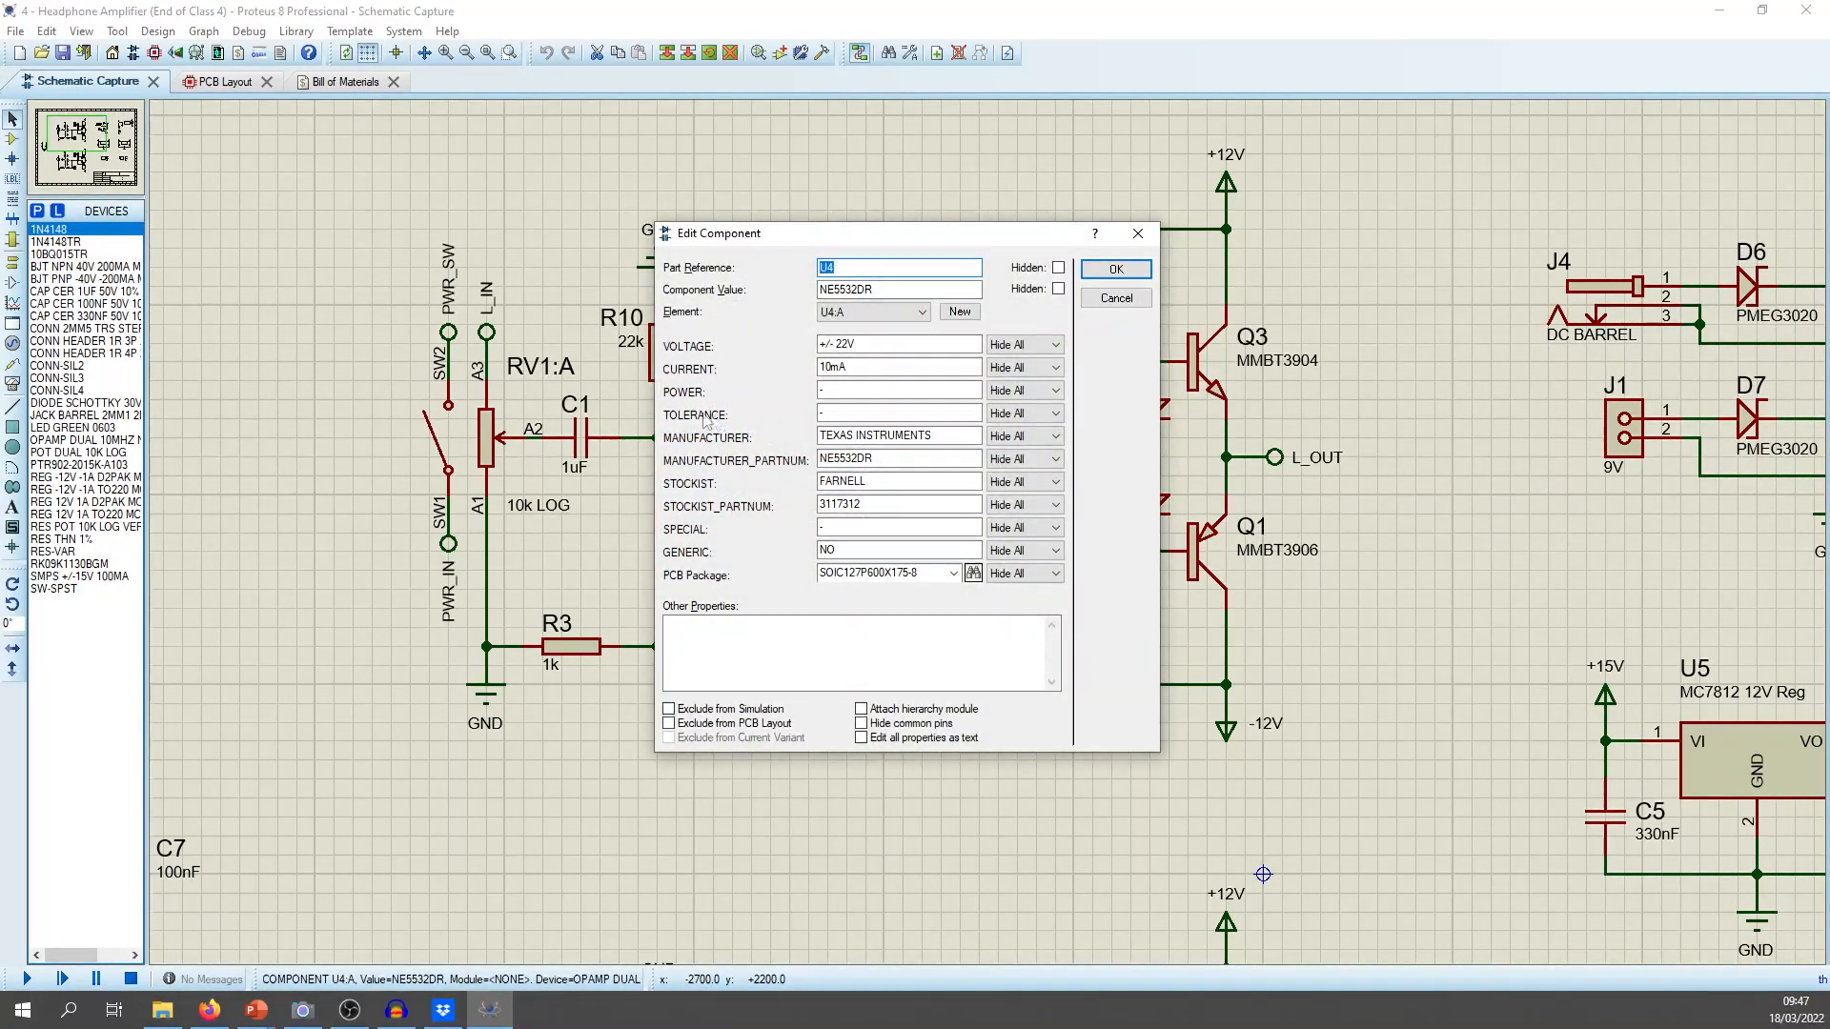
key(Escape)
Create a new component property named tolerance and add it as a bill of materials field.
click(341, 84)
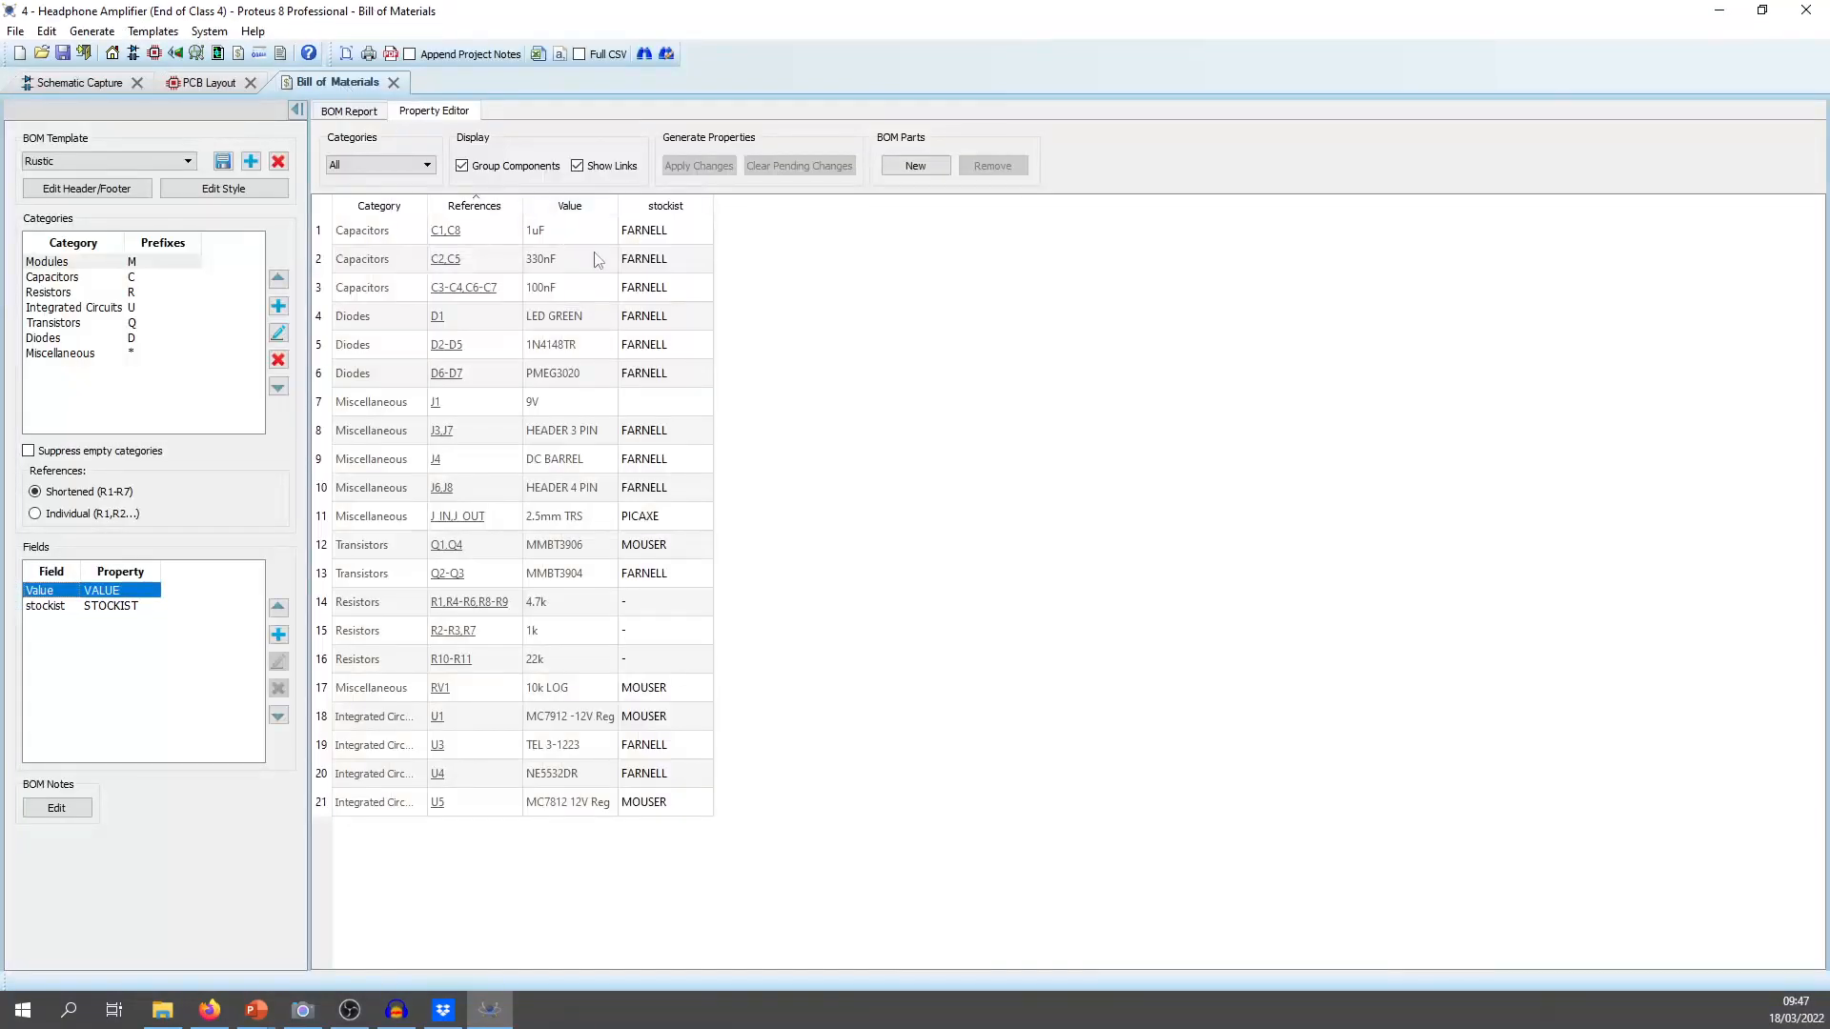
click(279, 635)
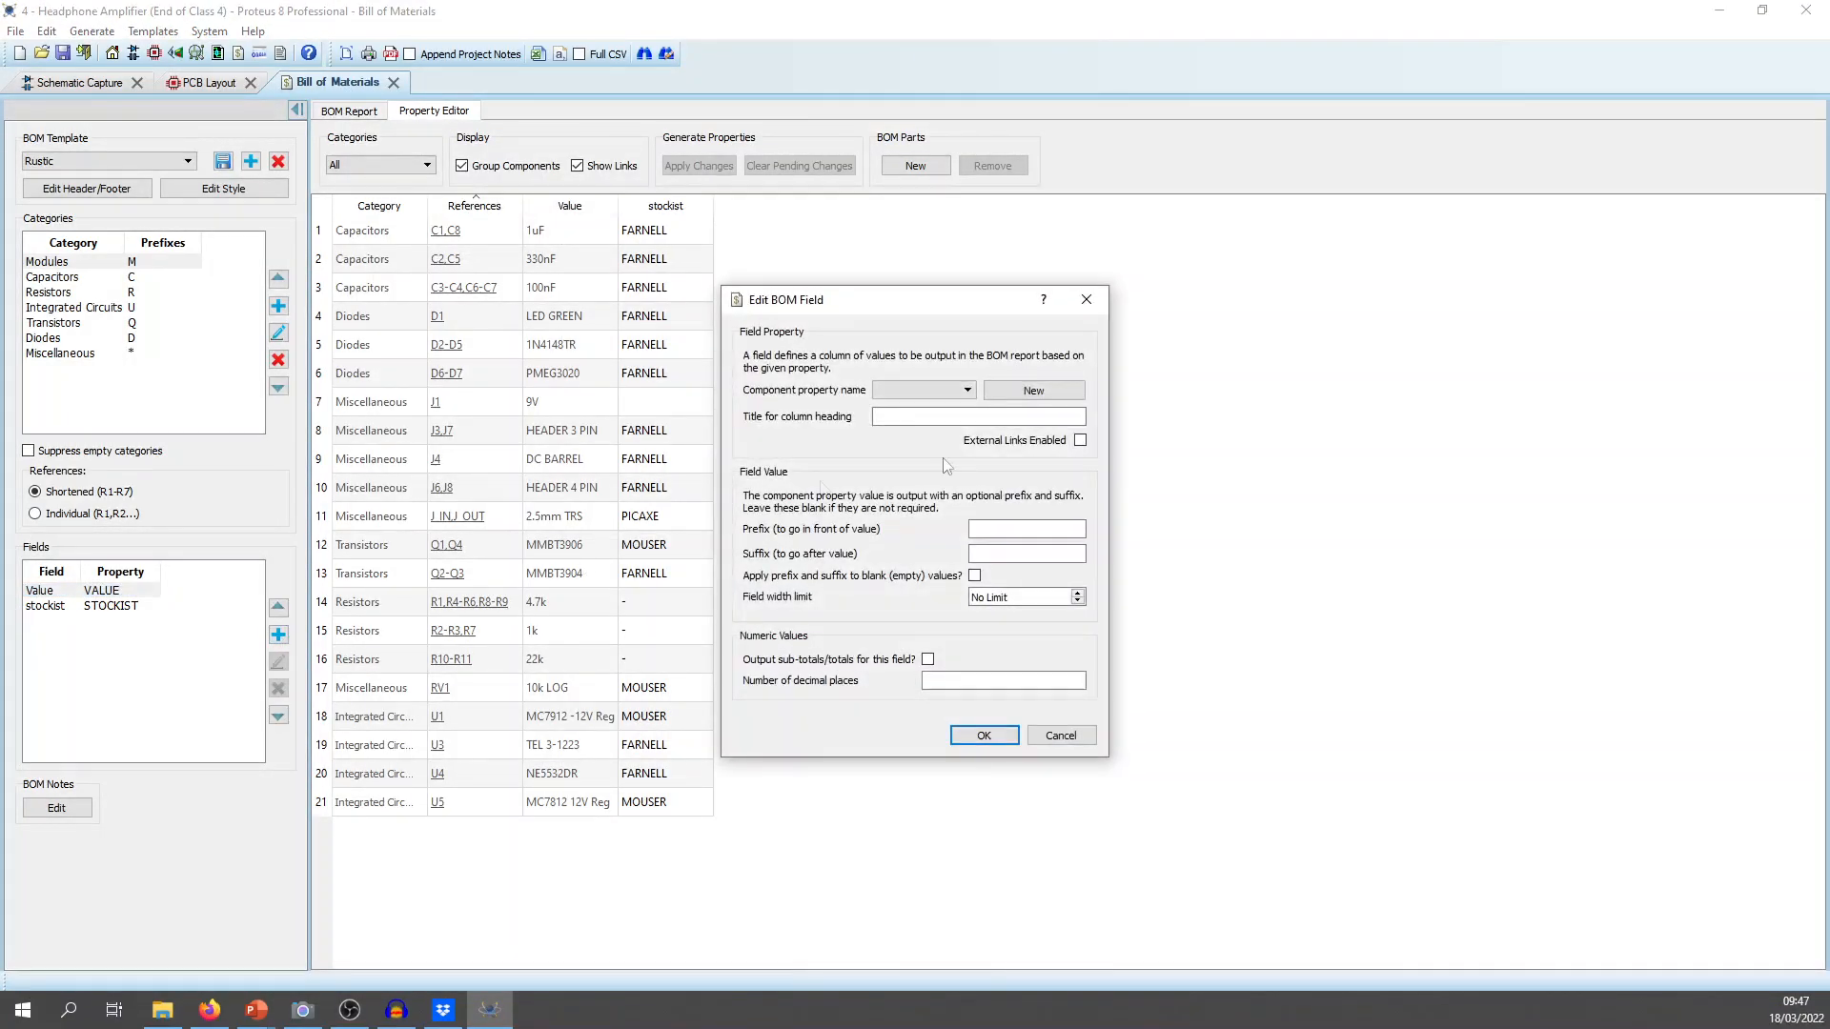
click(1065, 394)
text(tole)
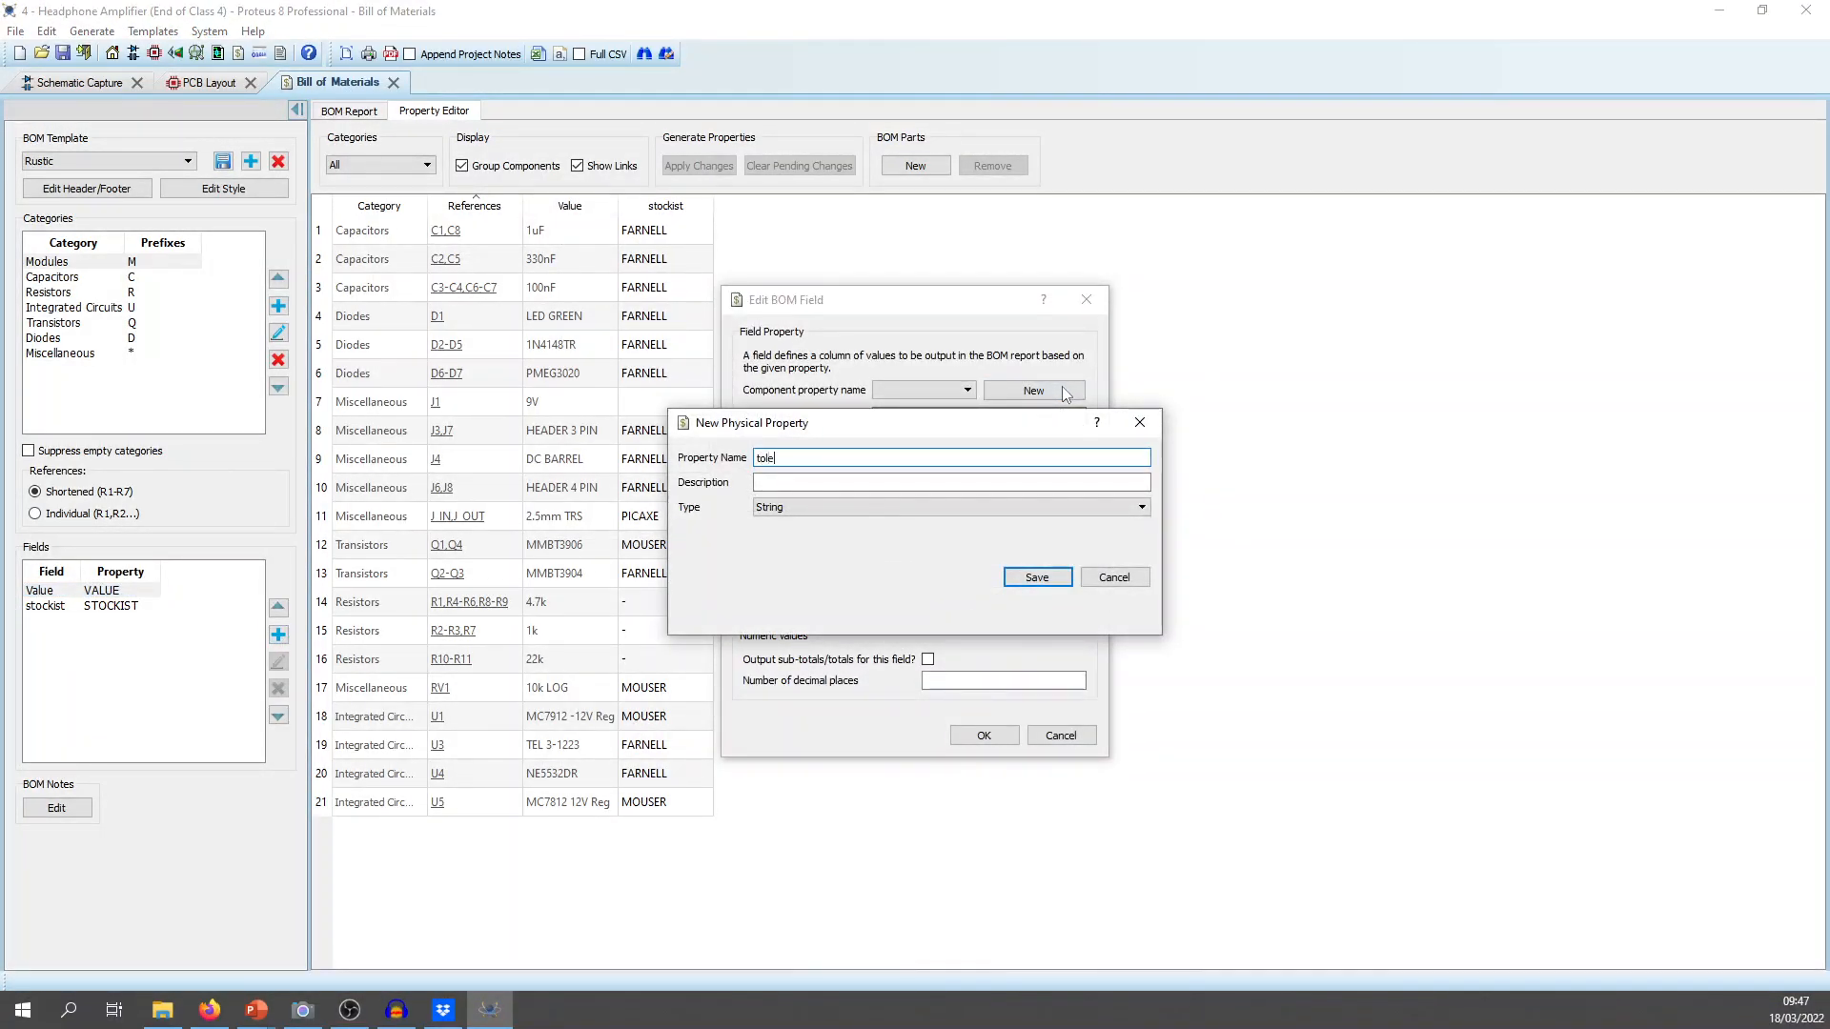
text(rance)
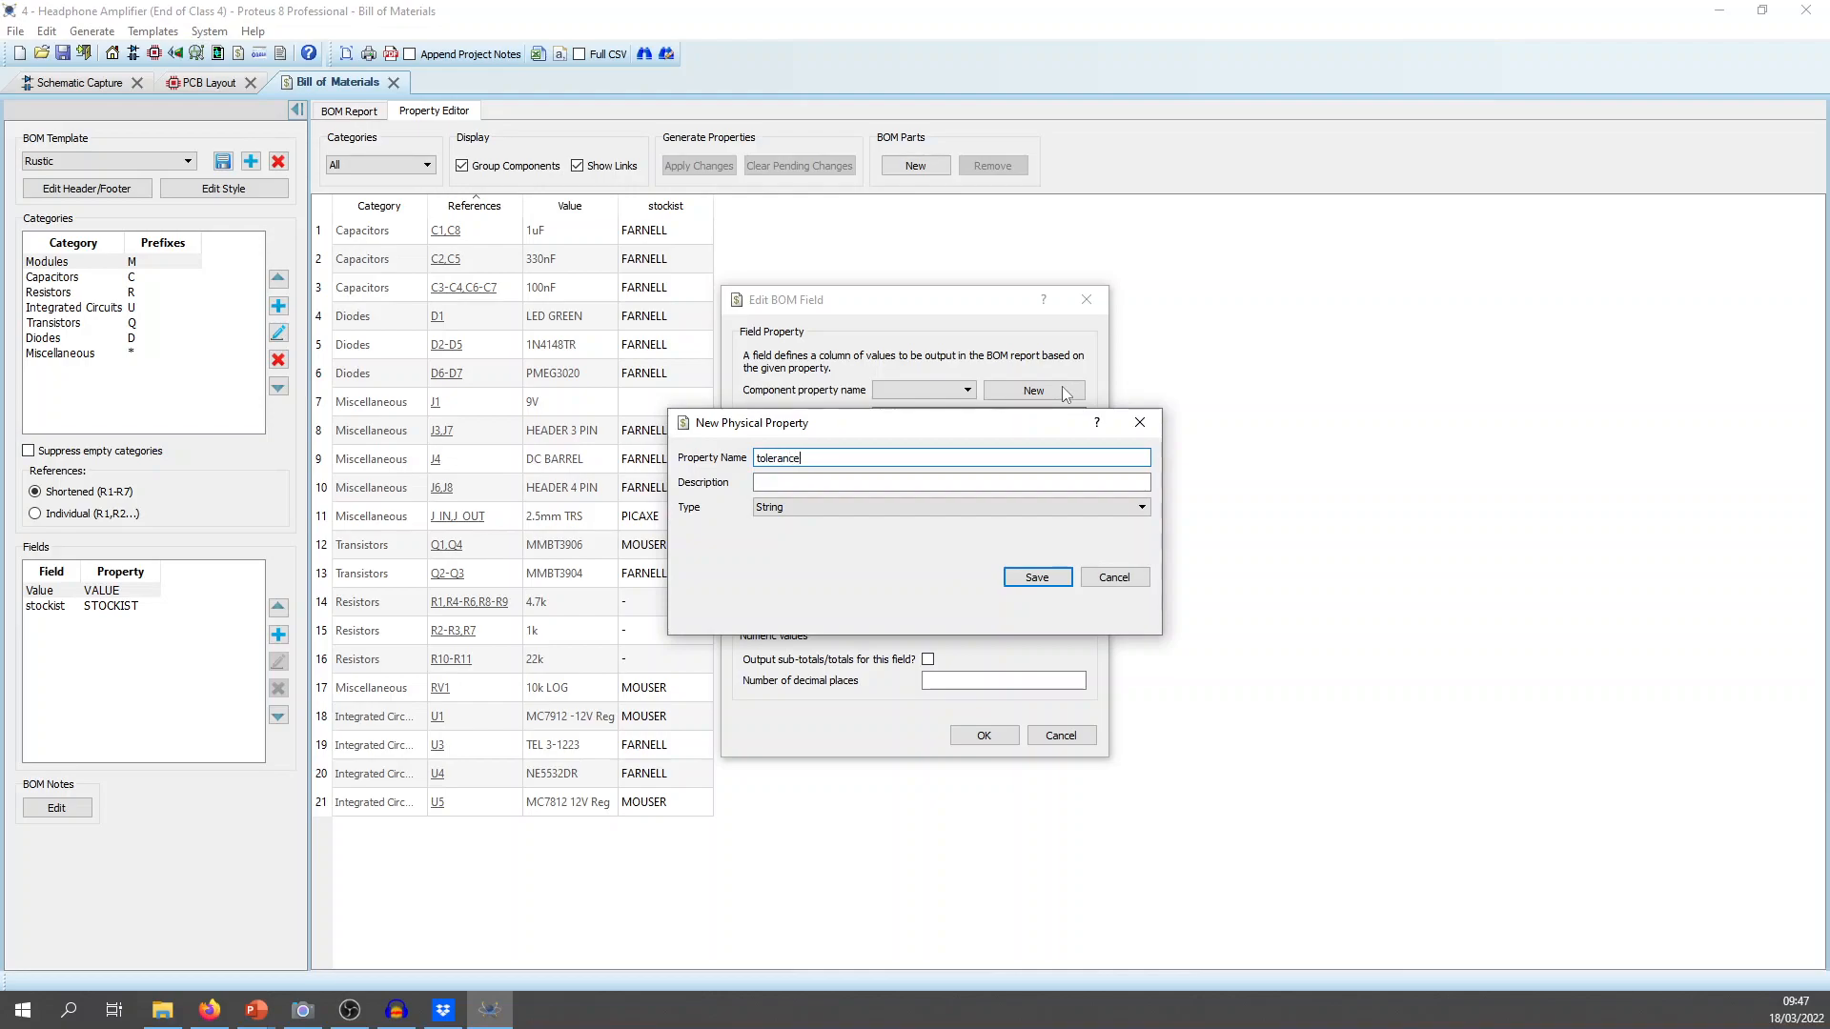
click(1037, 577)
click(1013, 739)
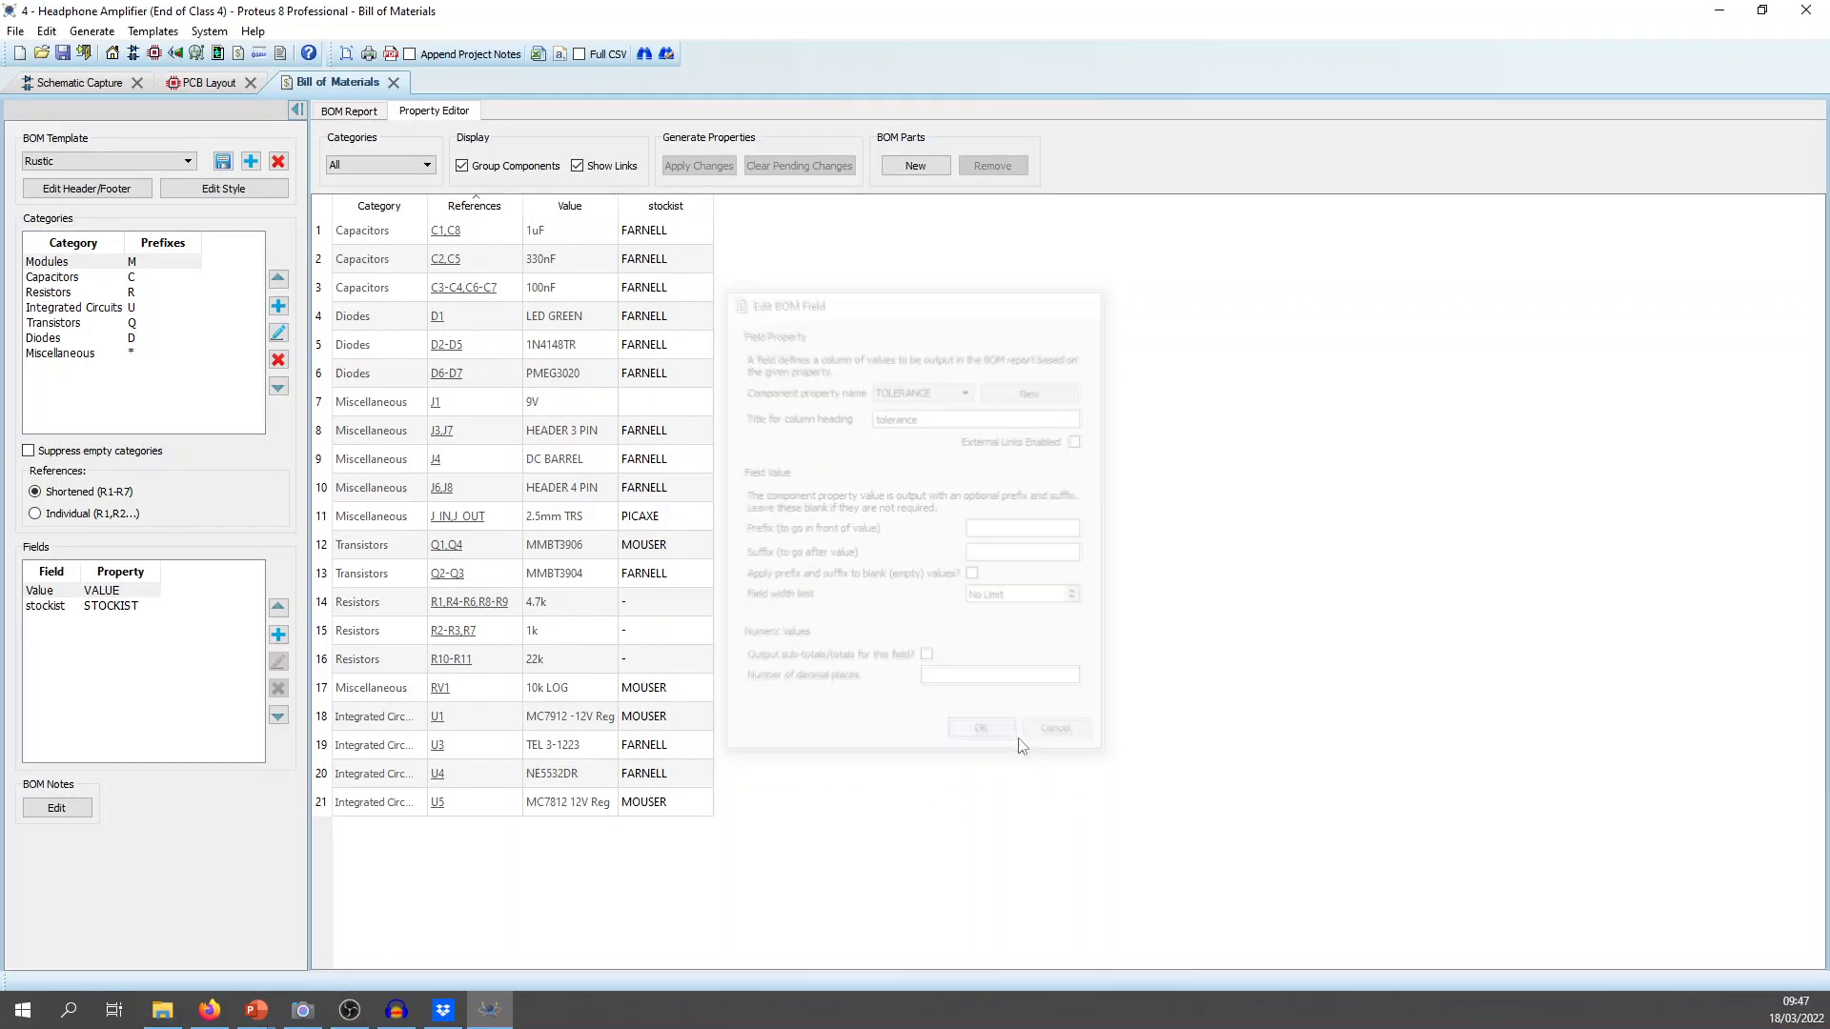
Recheck the component properties of op-amp U4:A in the schematic for the next field name.
click(134, 53)
double_click(734, 433)
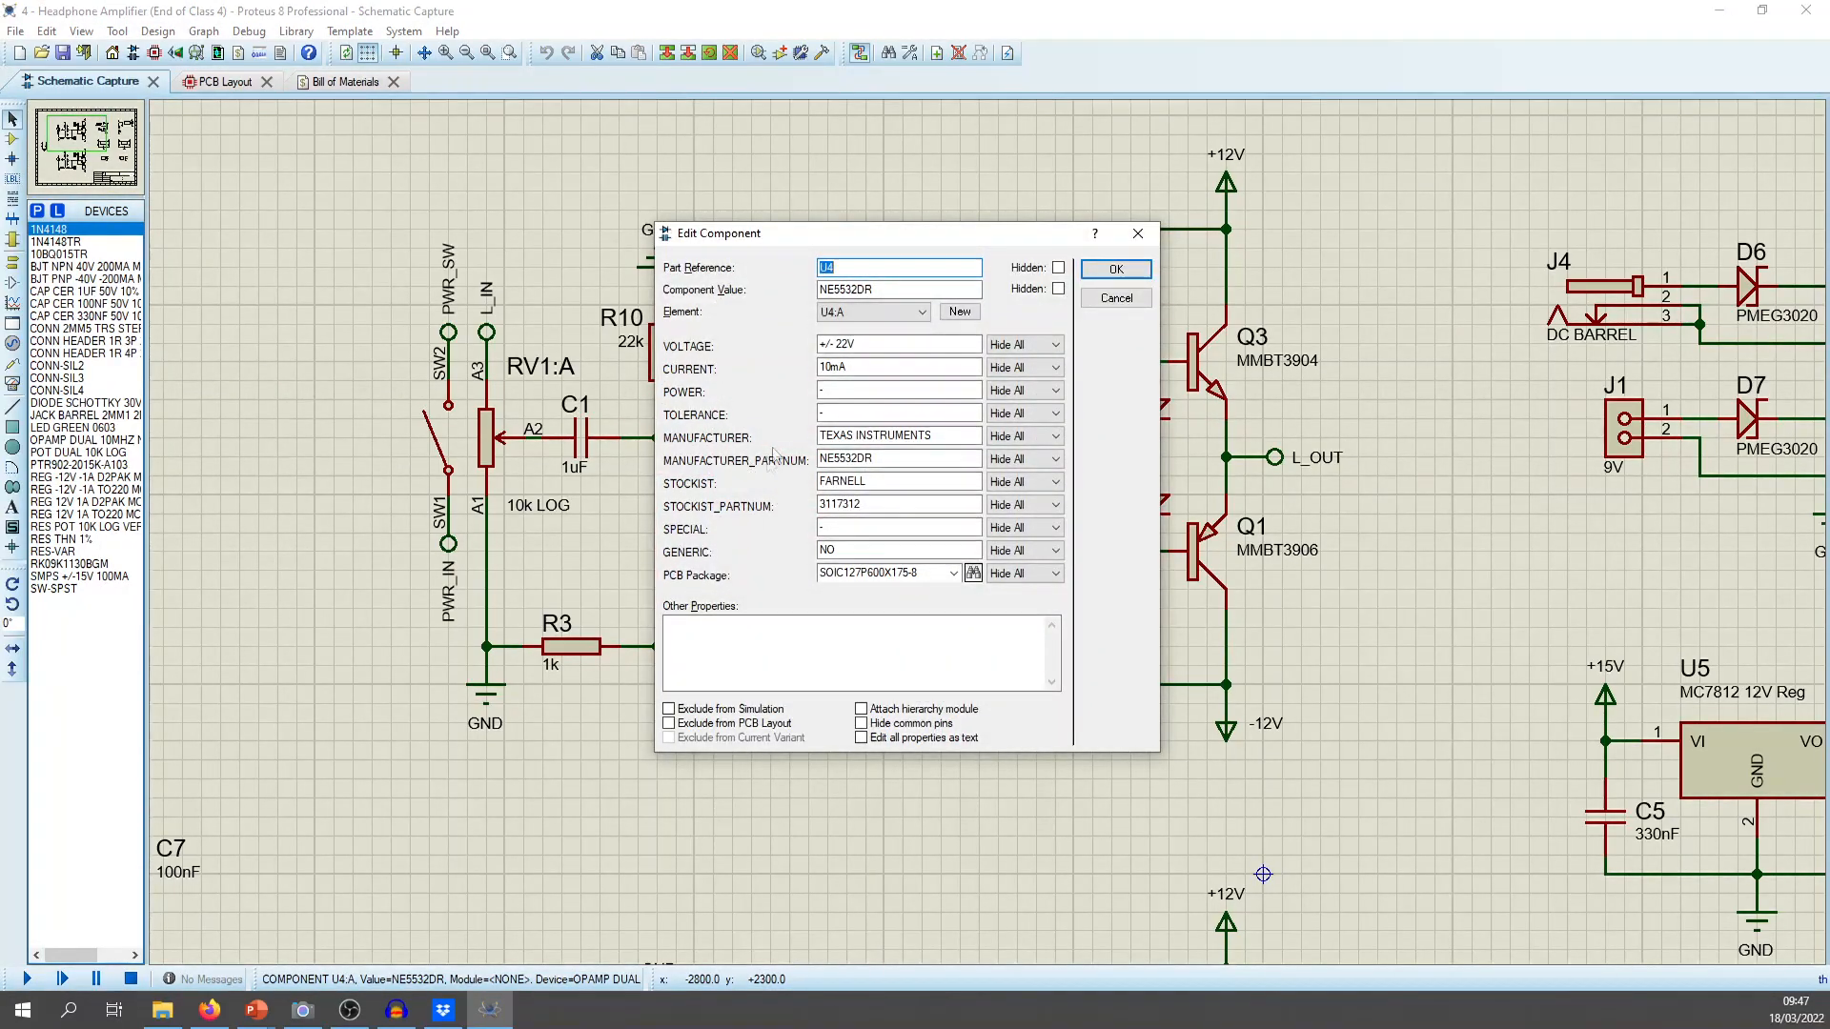
click(1118, 297)
Create a new component property named manufacturer and add it as a bill of materials field.
click(344, 82)
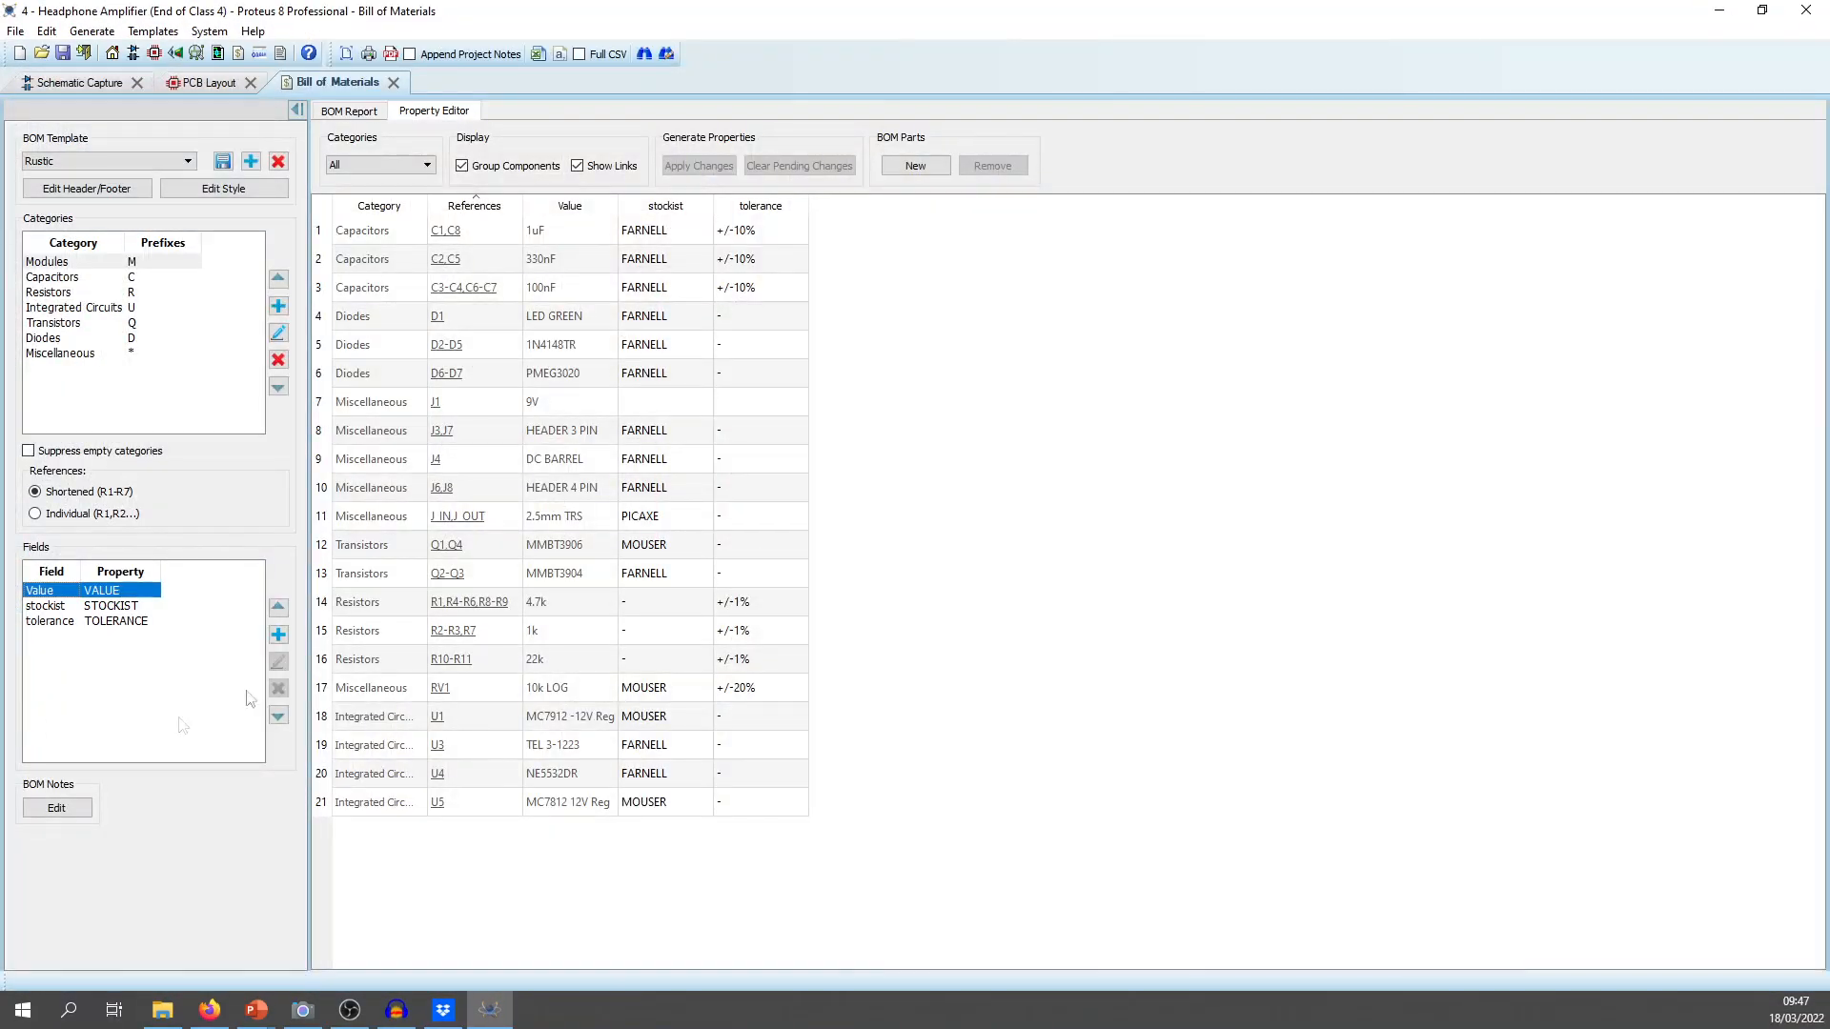
click(278, 634)
click(1018, 392)
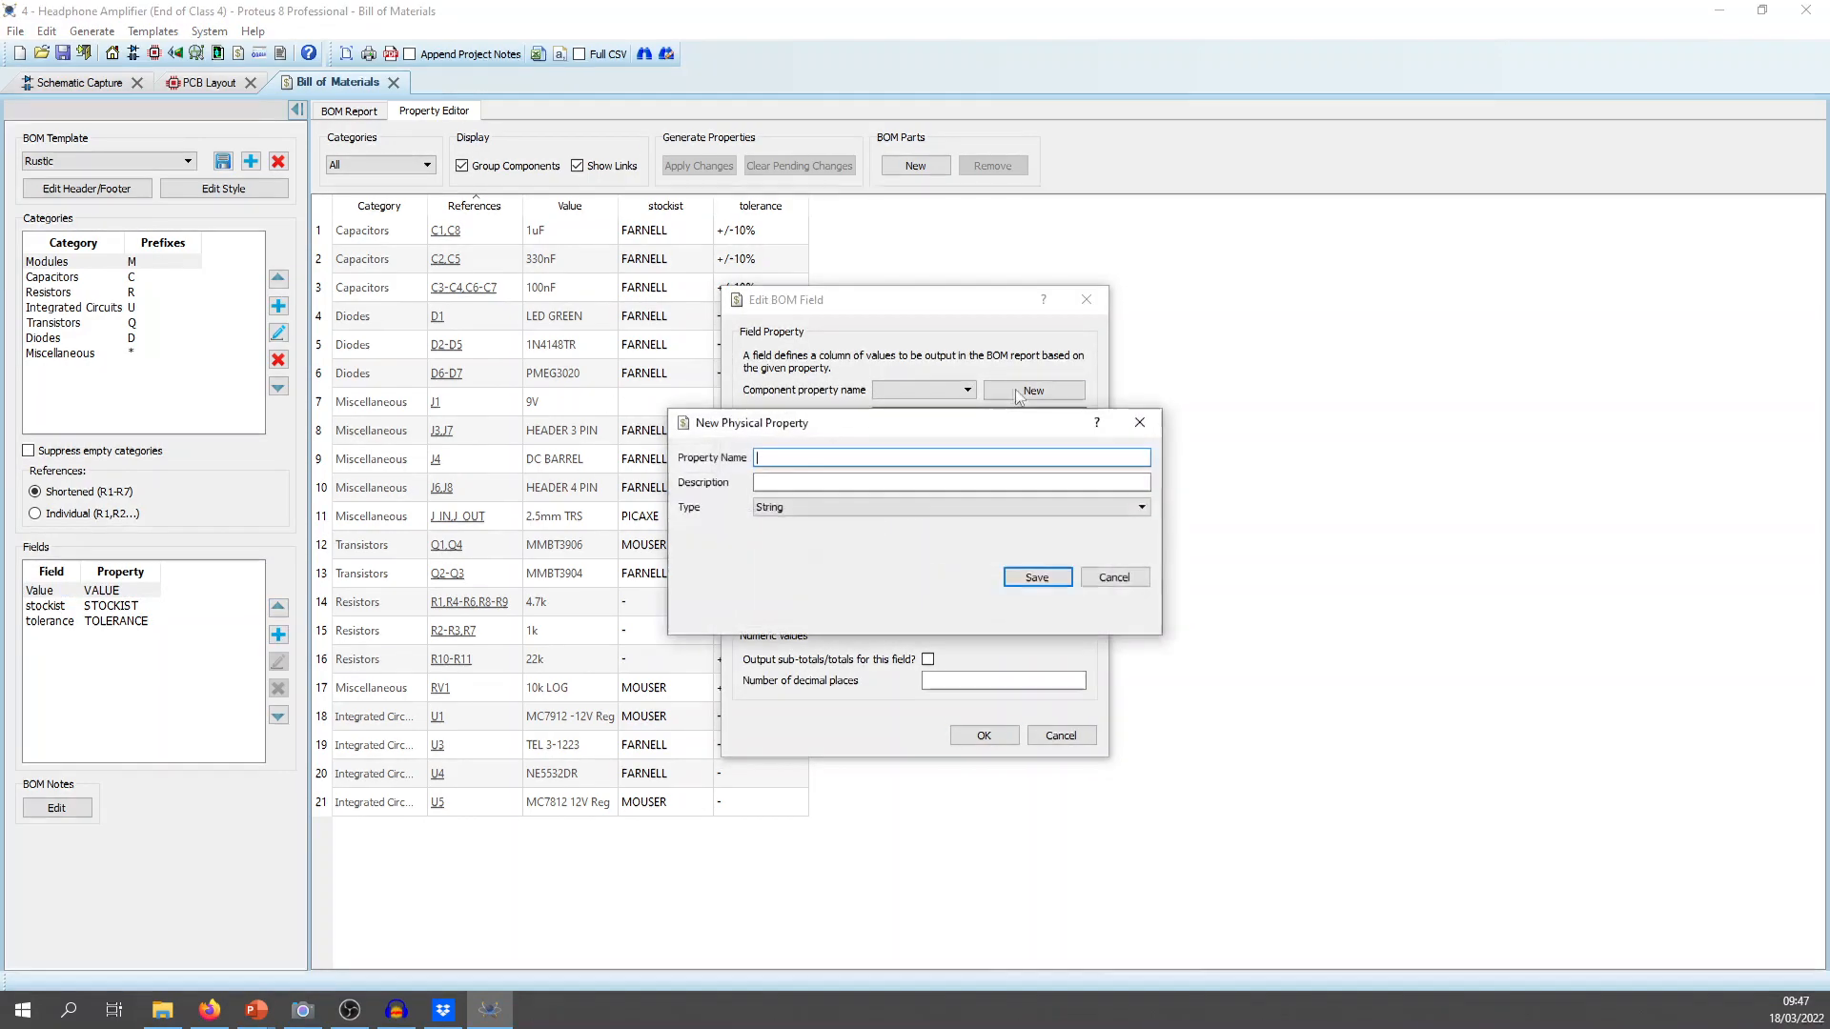
text(manufacturer)
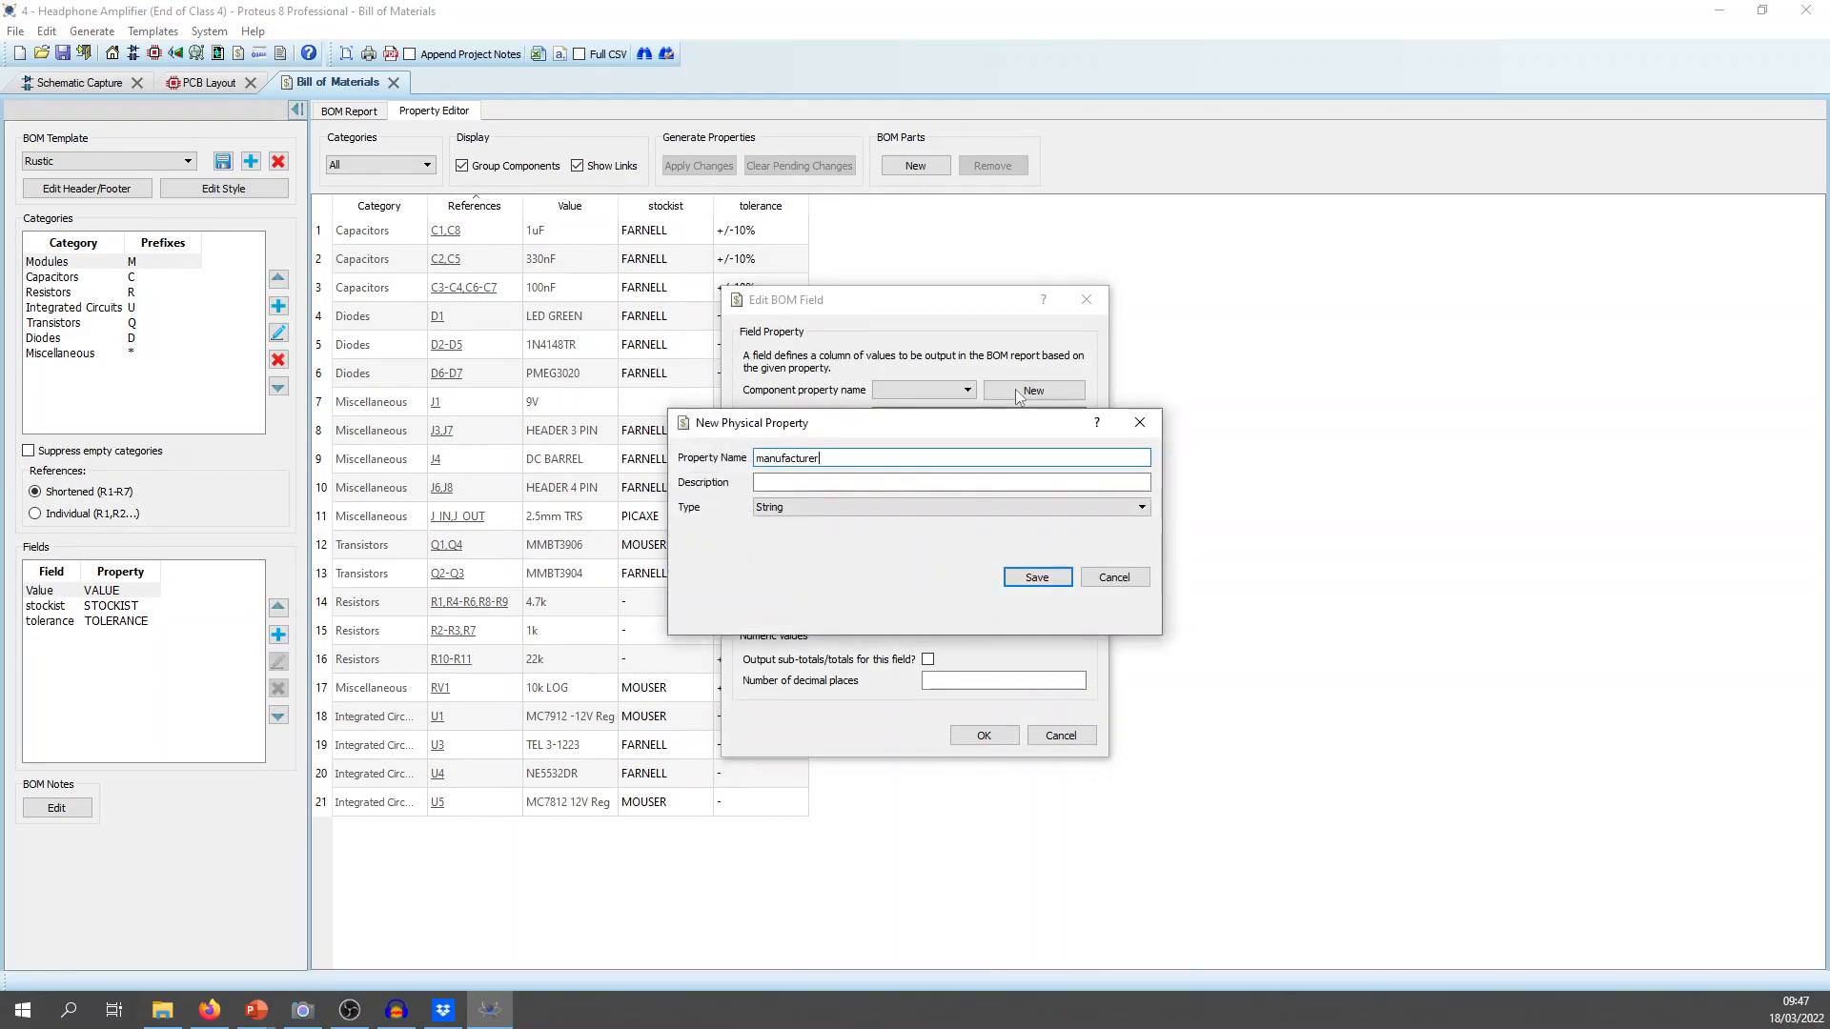
key(Return)
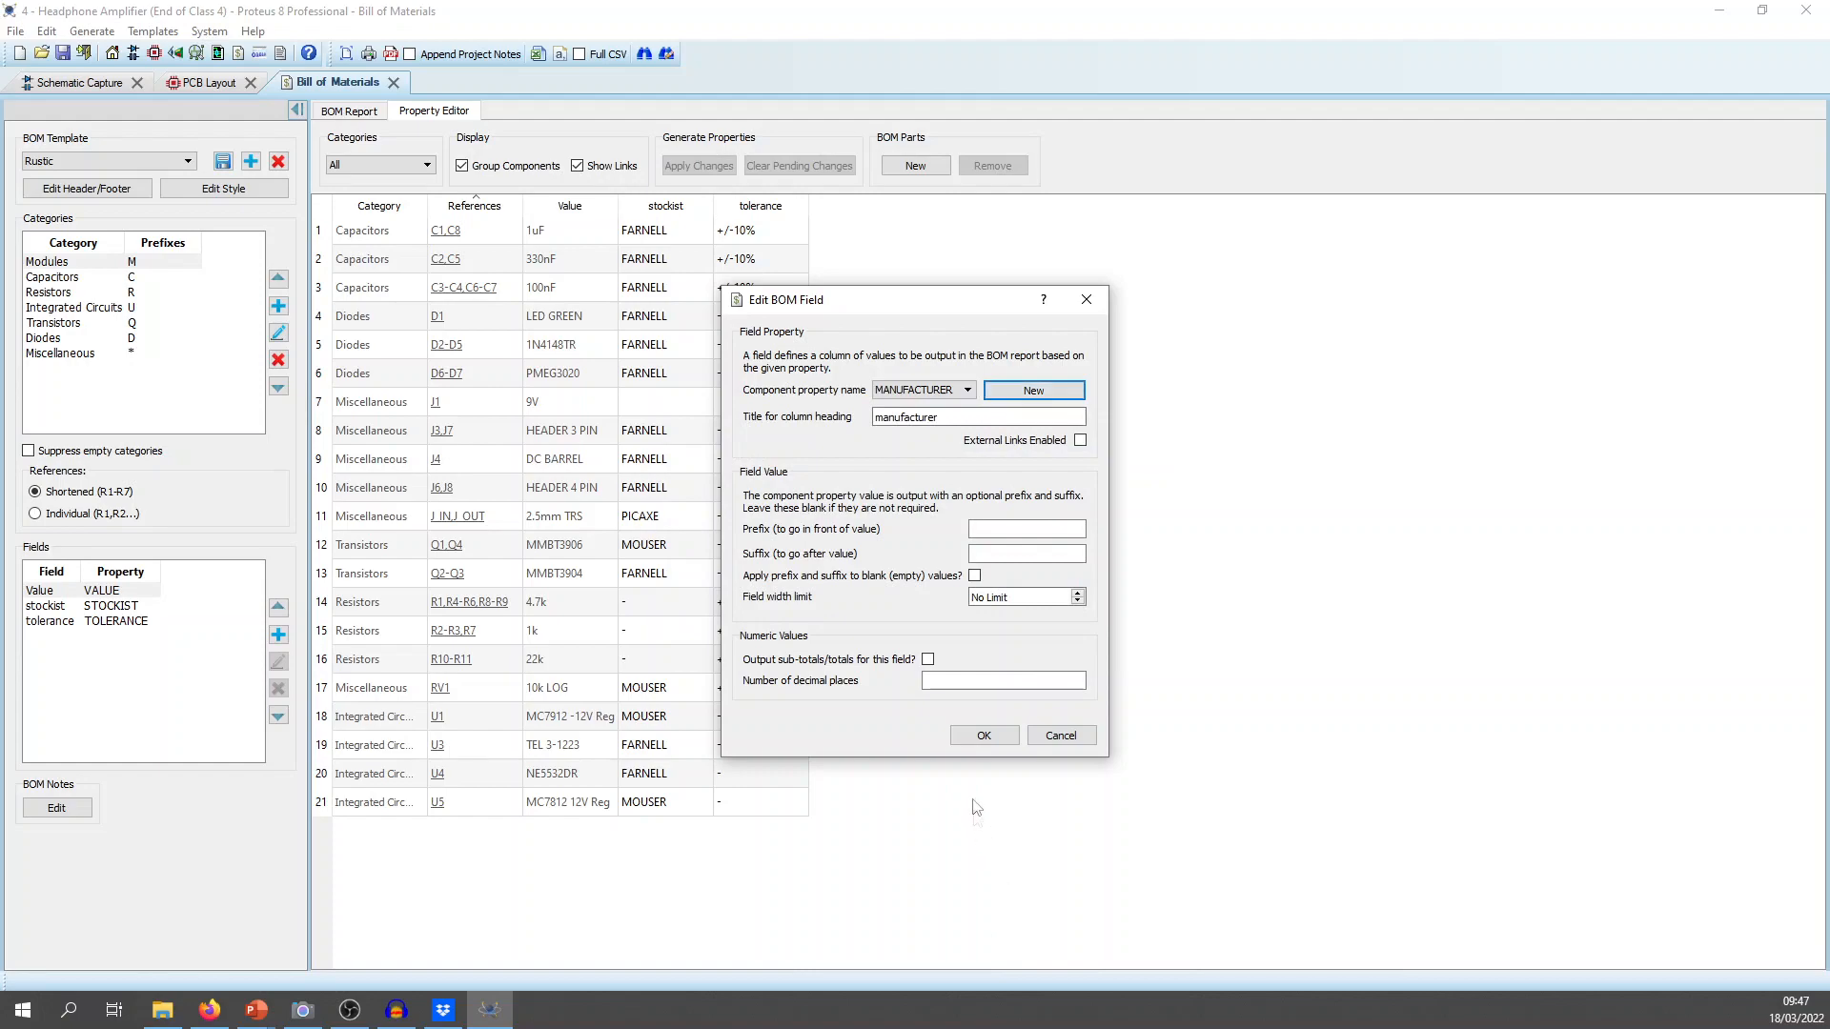
click(984, 734)
Create a new component property named manufacturer_partnum and add it as a bill of materials field.
click(279, 634)
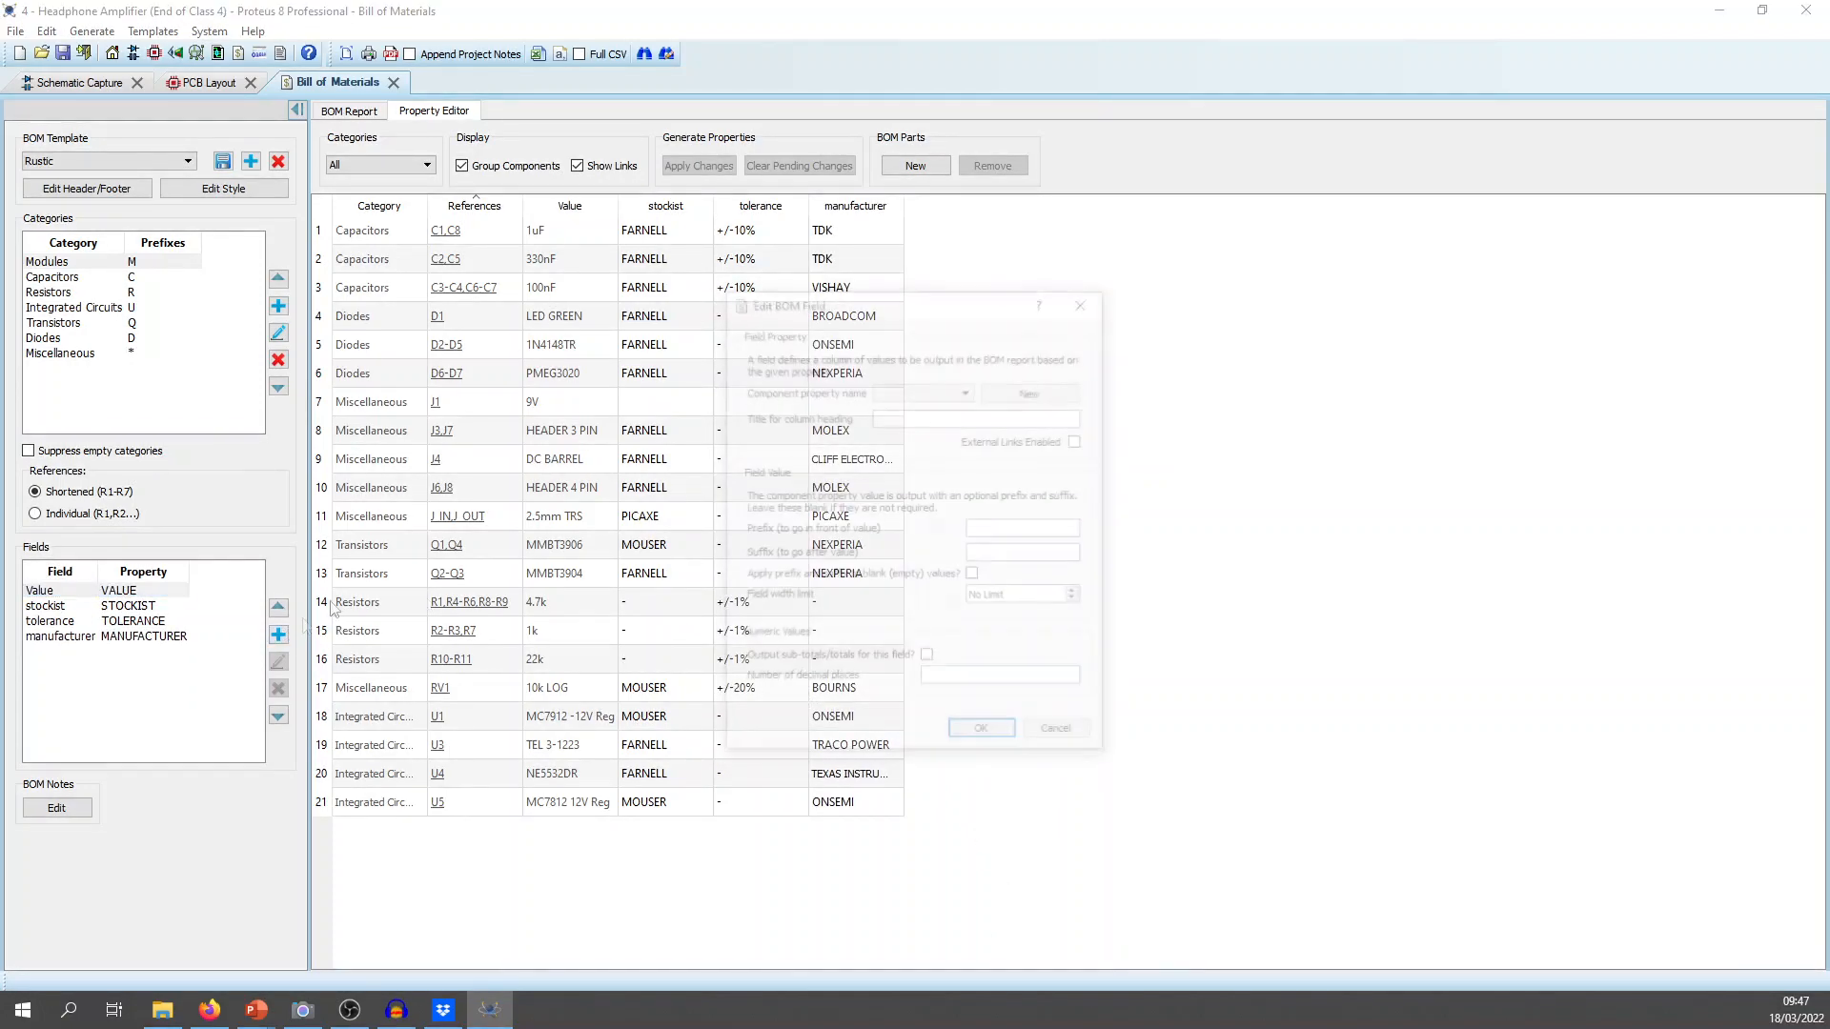
click(1047, 391)
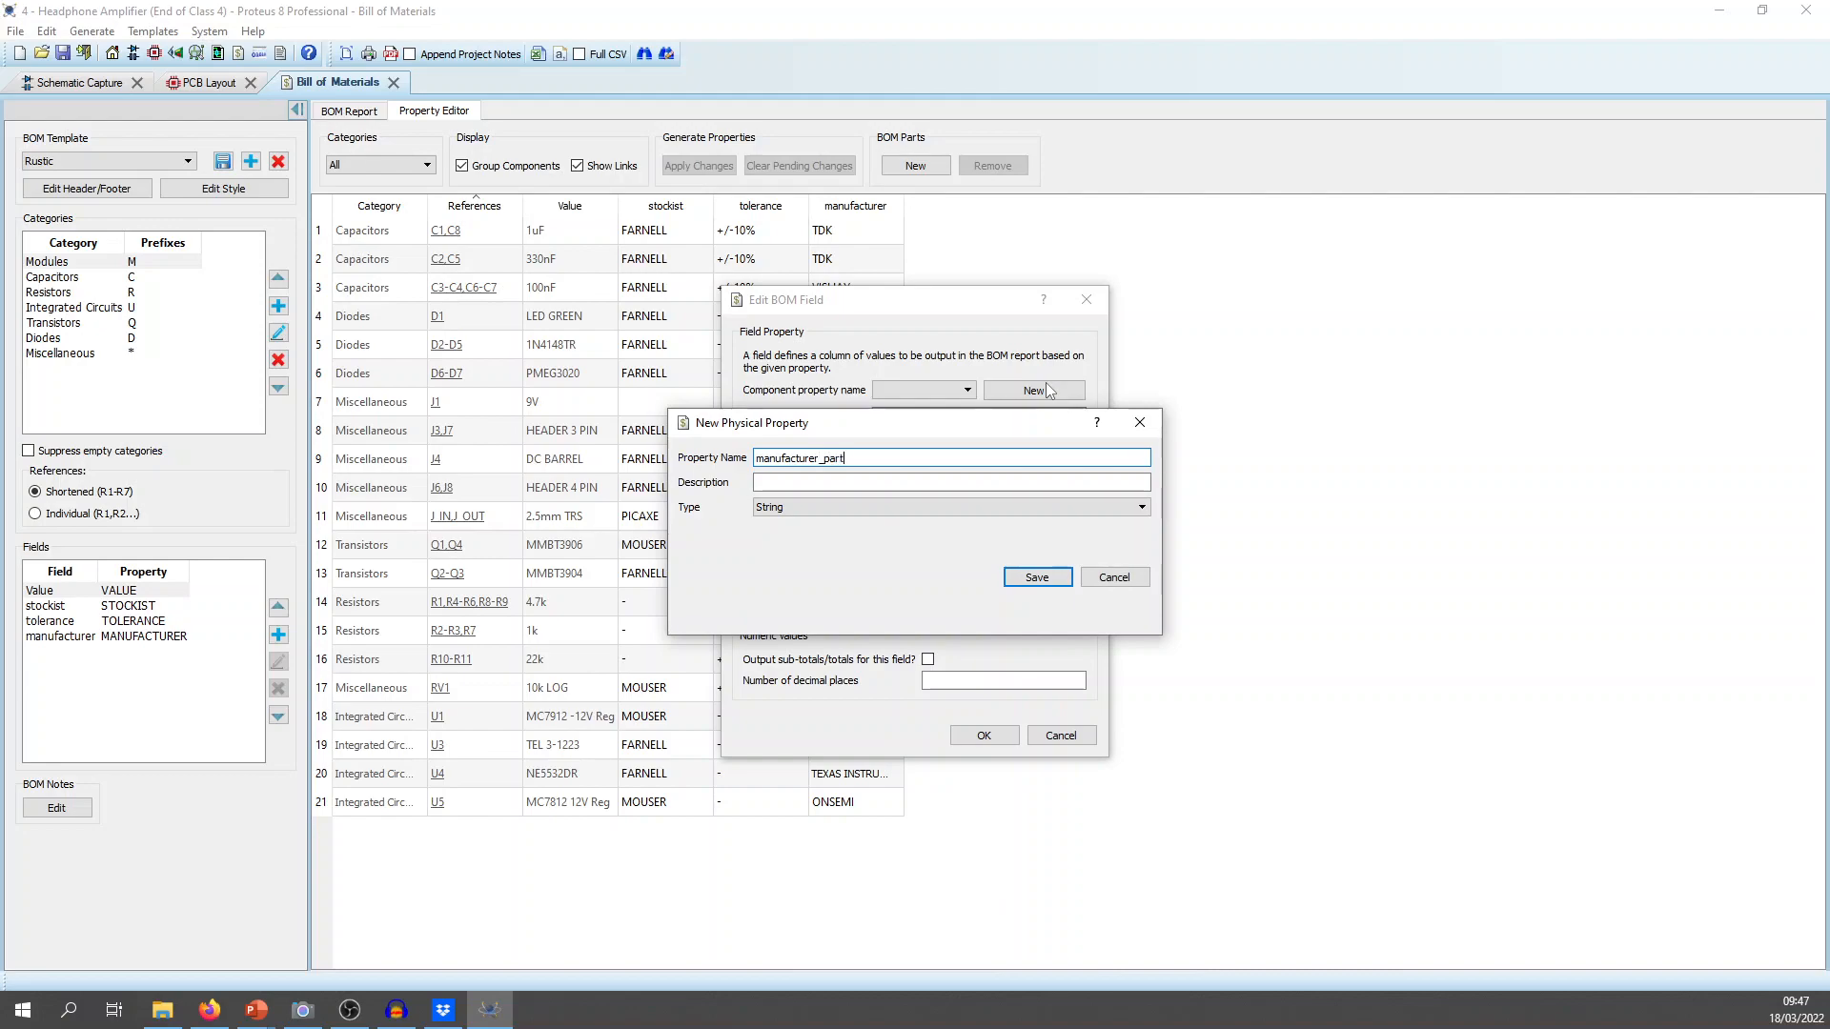
click(1037, 576)
click(983, 735)
Try to create another component property named stockist for a further bill of materials field.
click(279, 634)
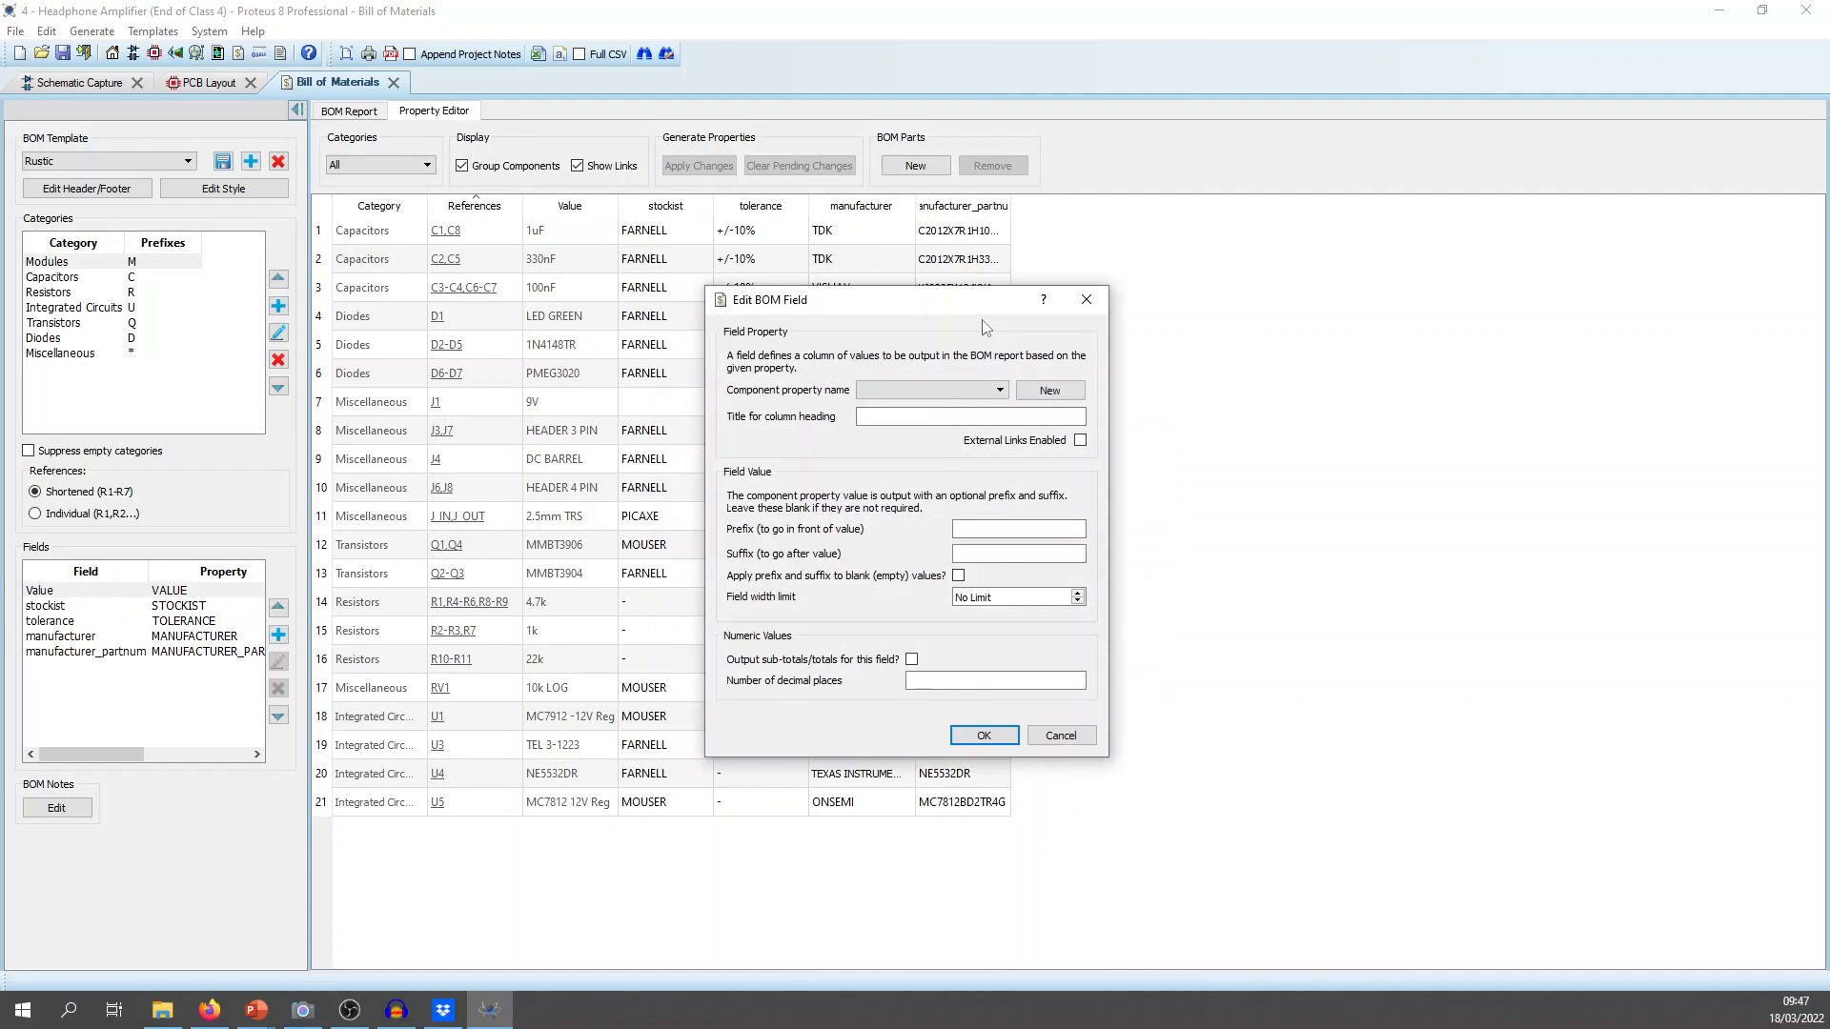
click(1029, 391)
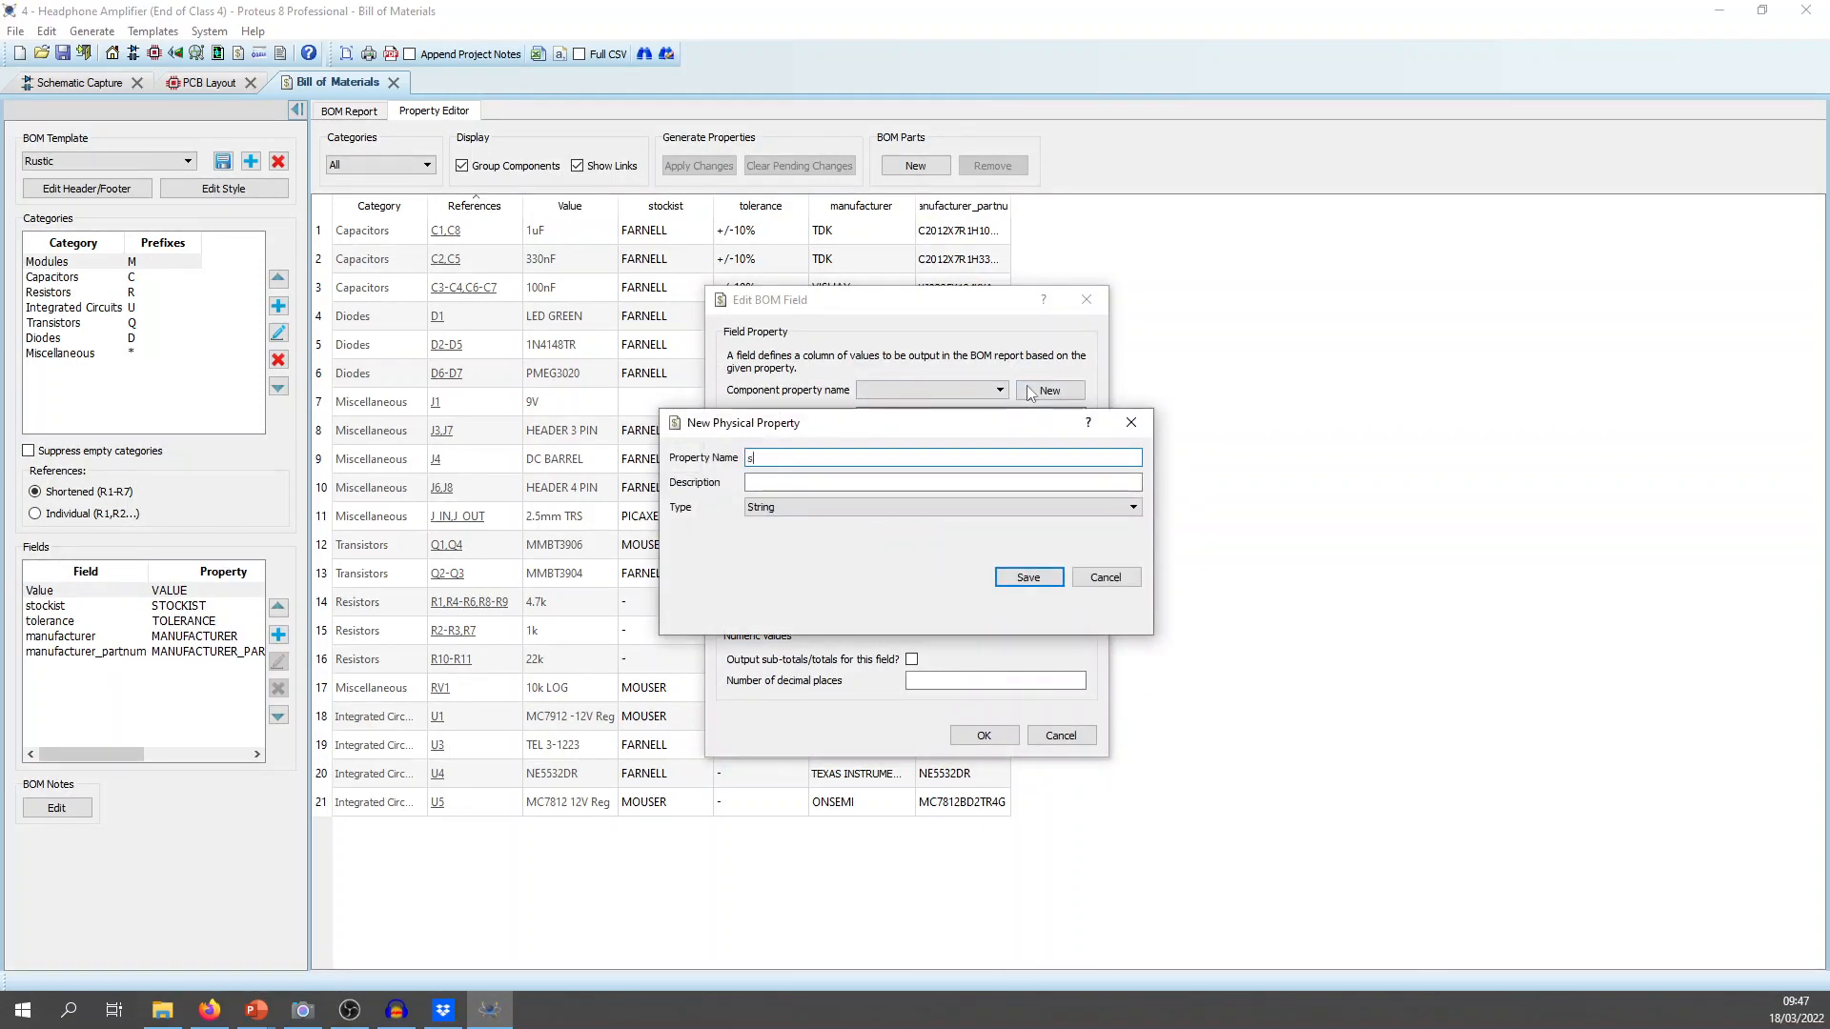
text(stck)
key(BackSpace)
text(ockist)
click(1045, 579)
click(977, 562)
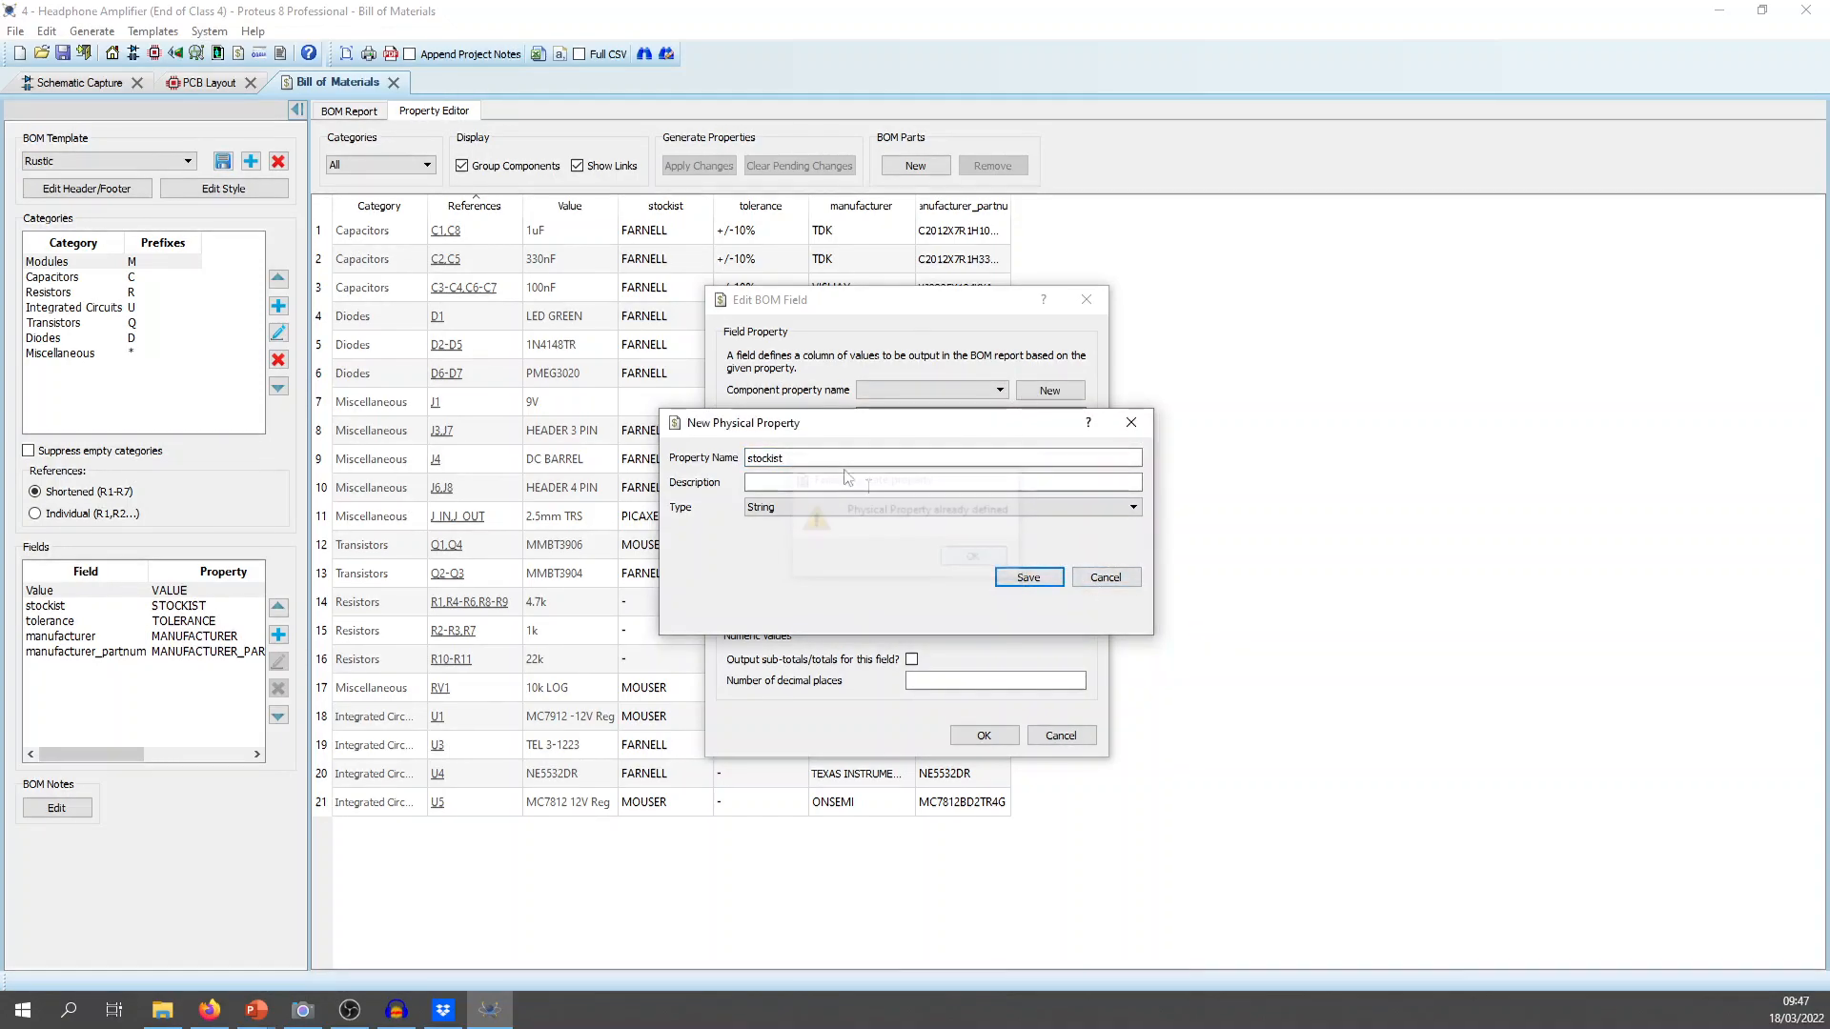
click(1123, 580)
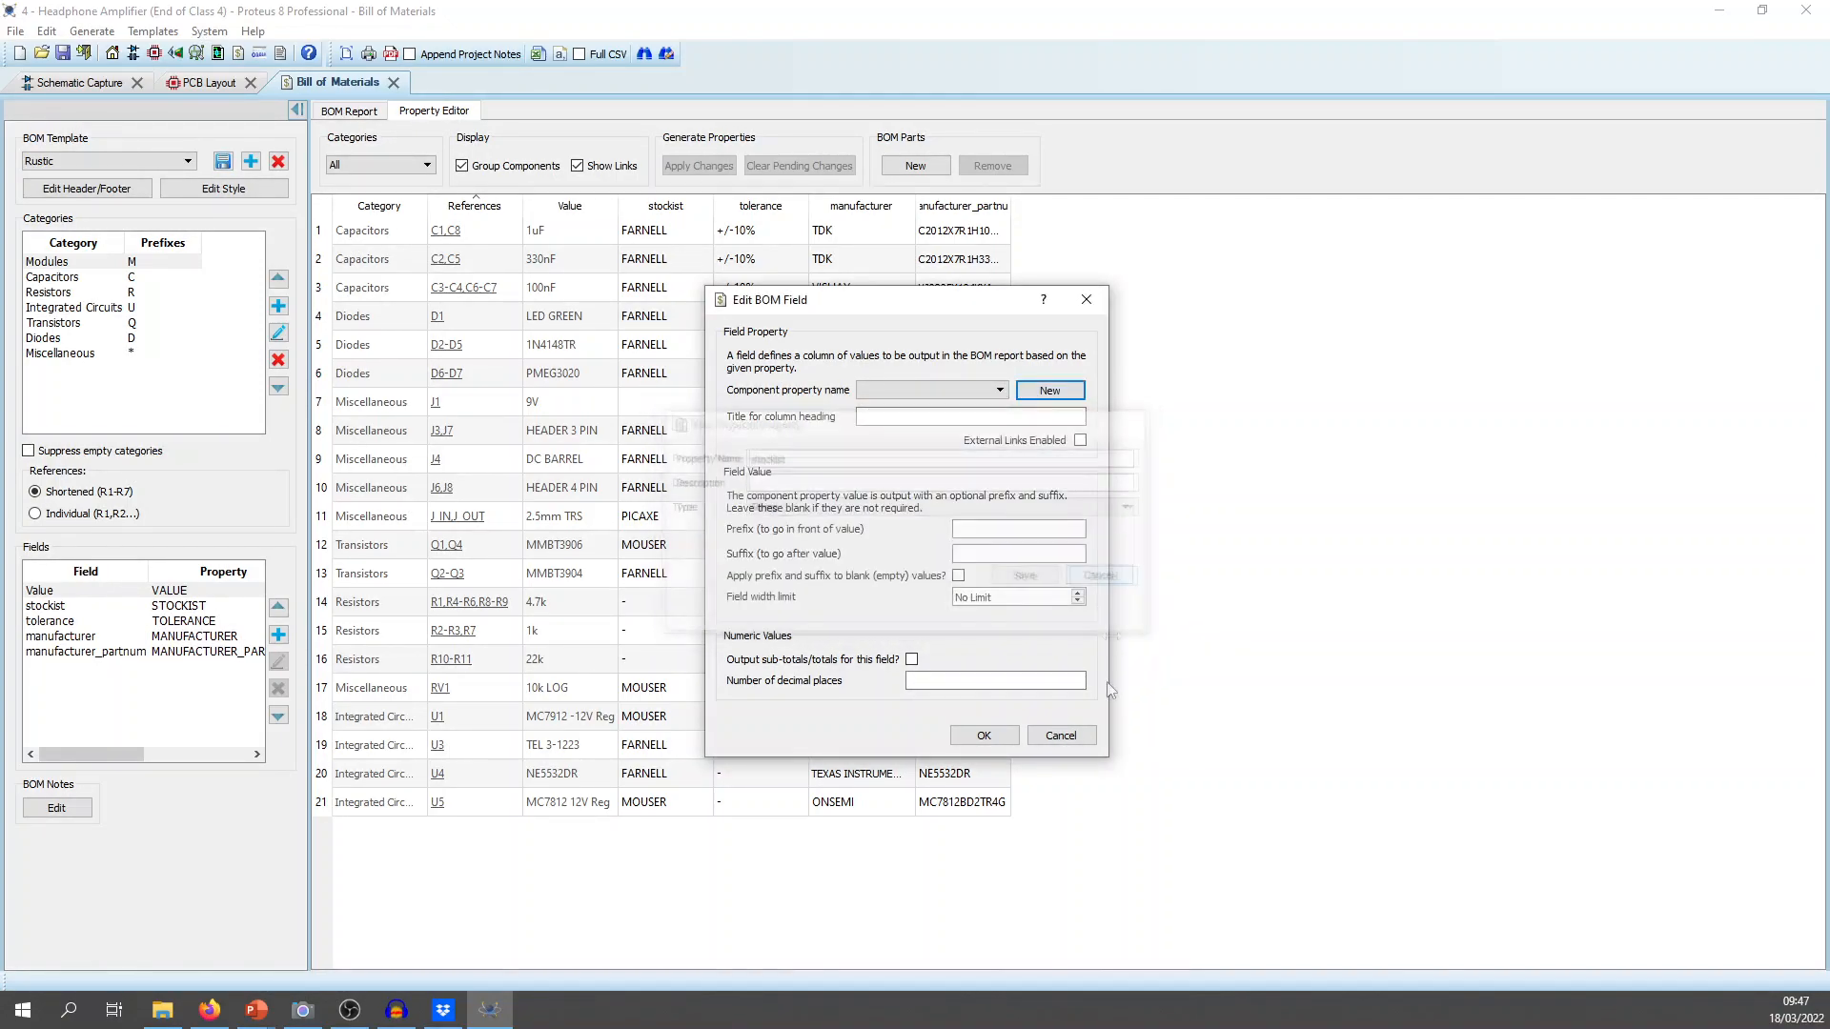
Try to add a second bill of materials field based on the existing STOCKIST property.
click(1000, 389)
scroll(1001, 457, down, 5)
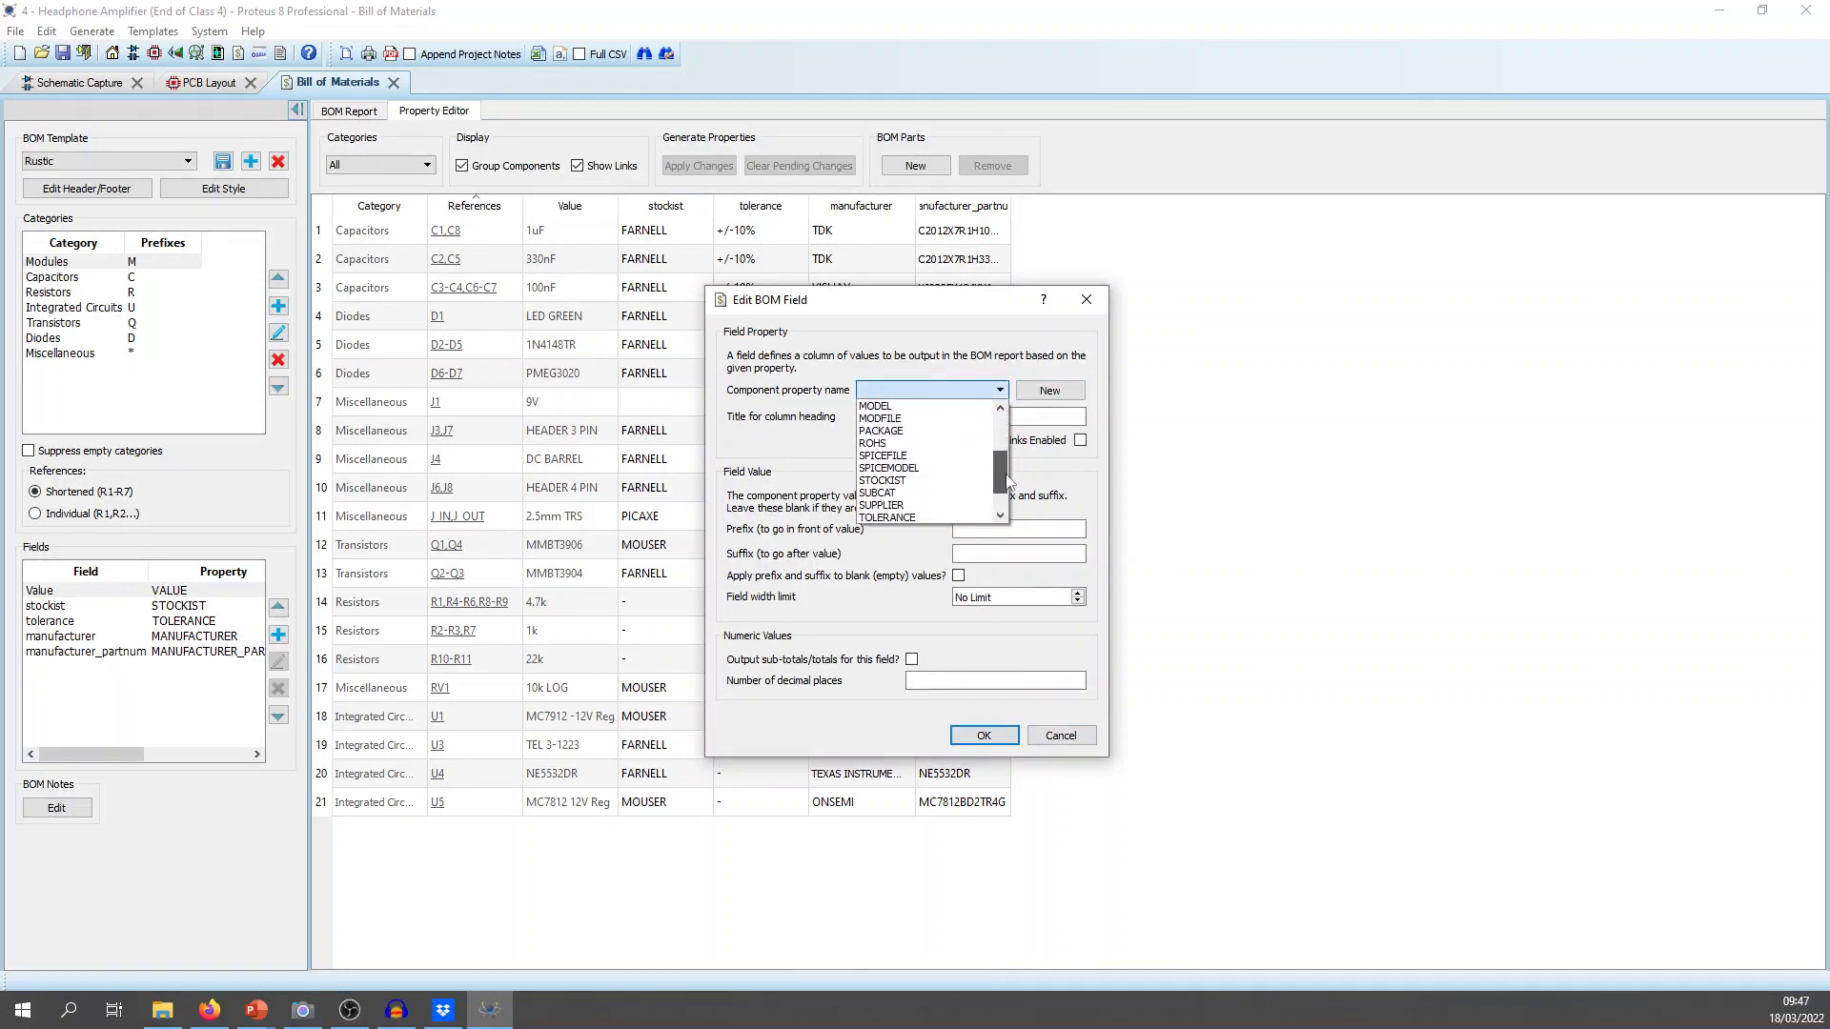
scroll(1007, 481, down, 2)
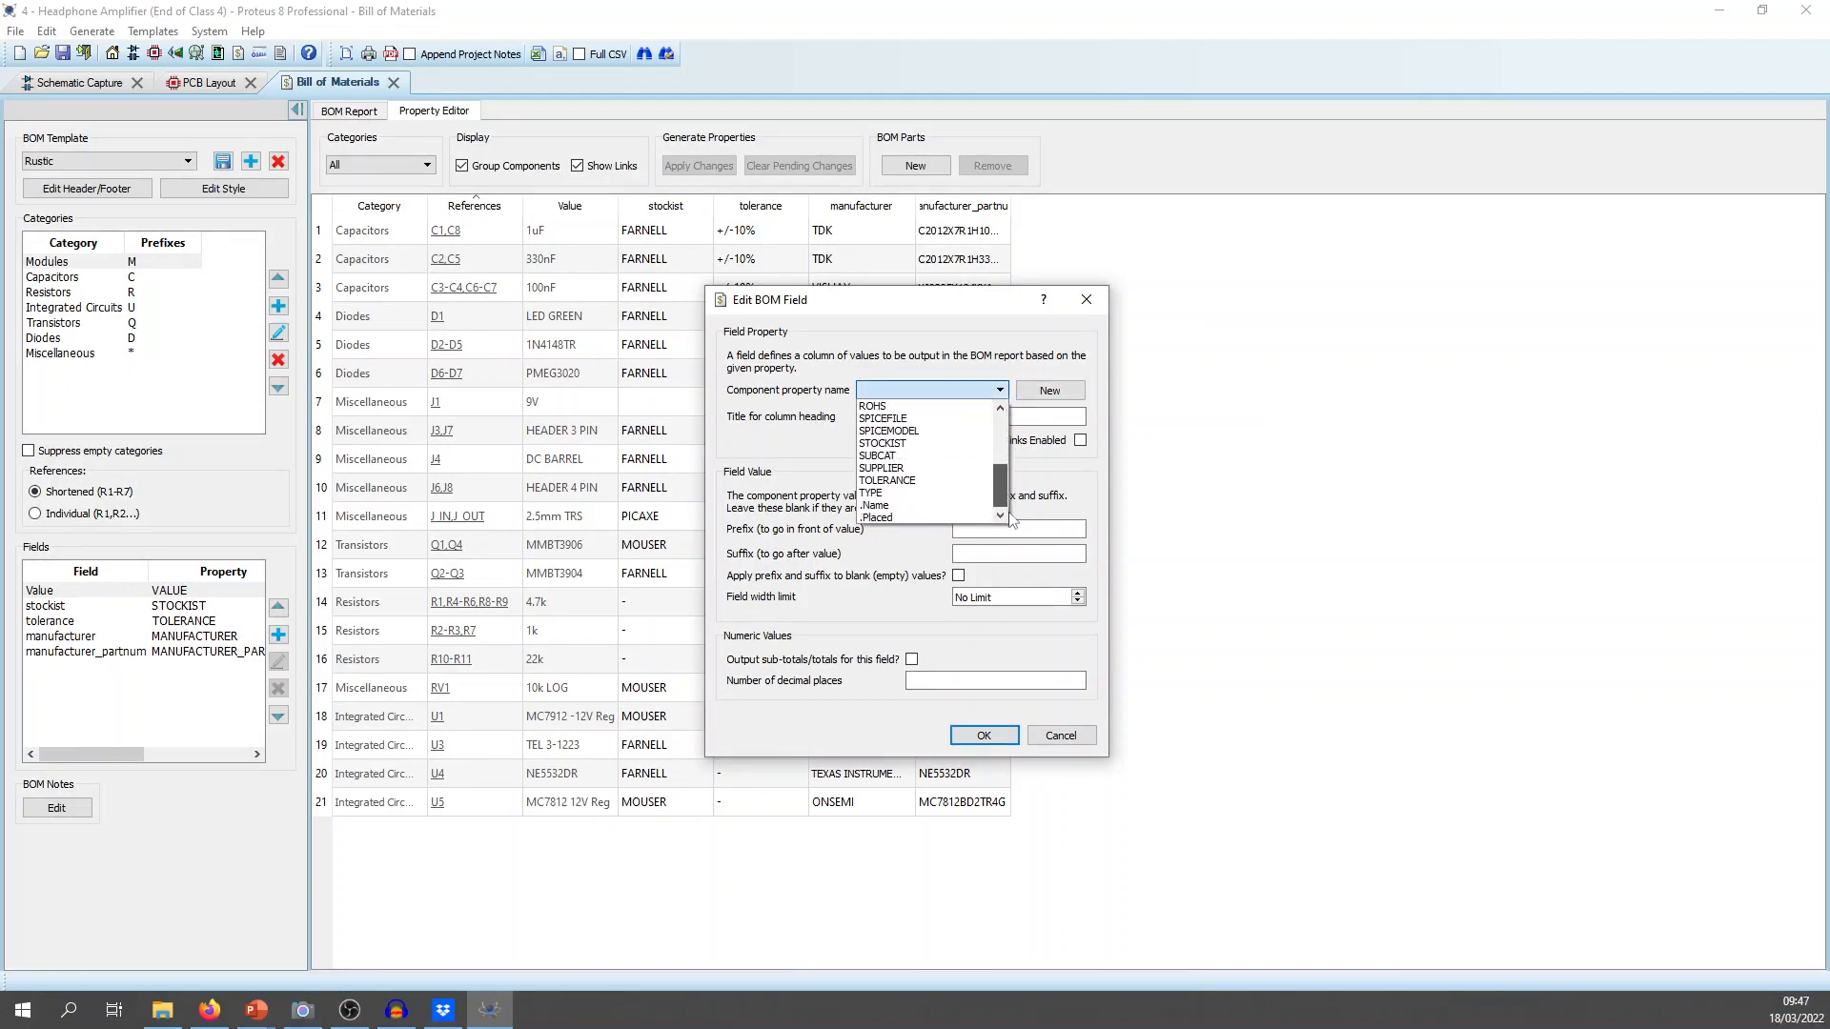
scroll(939, 487, up, 1)
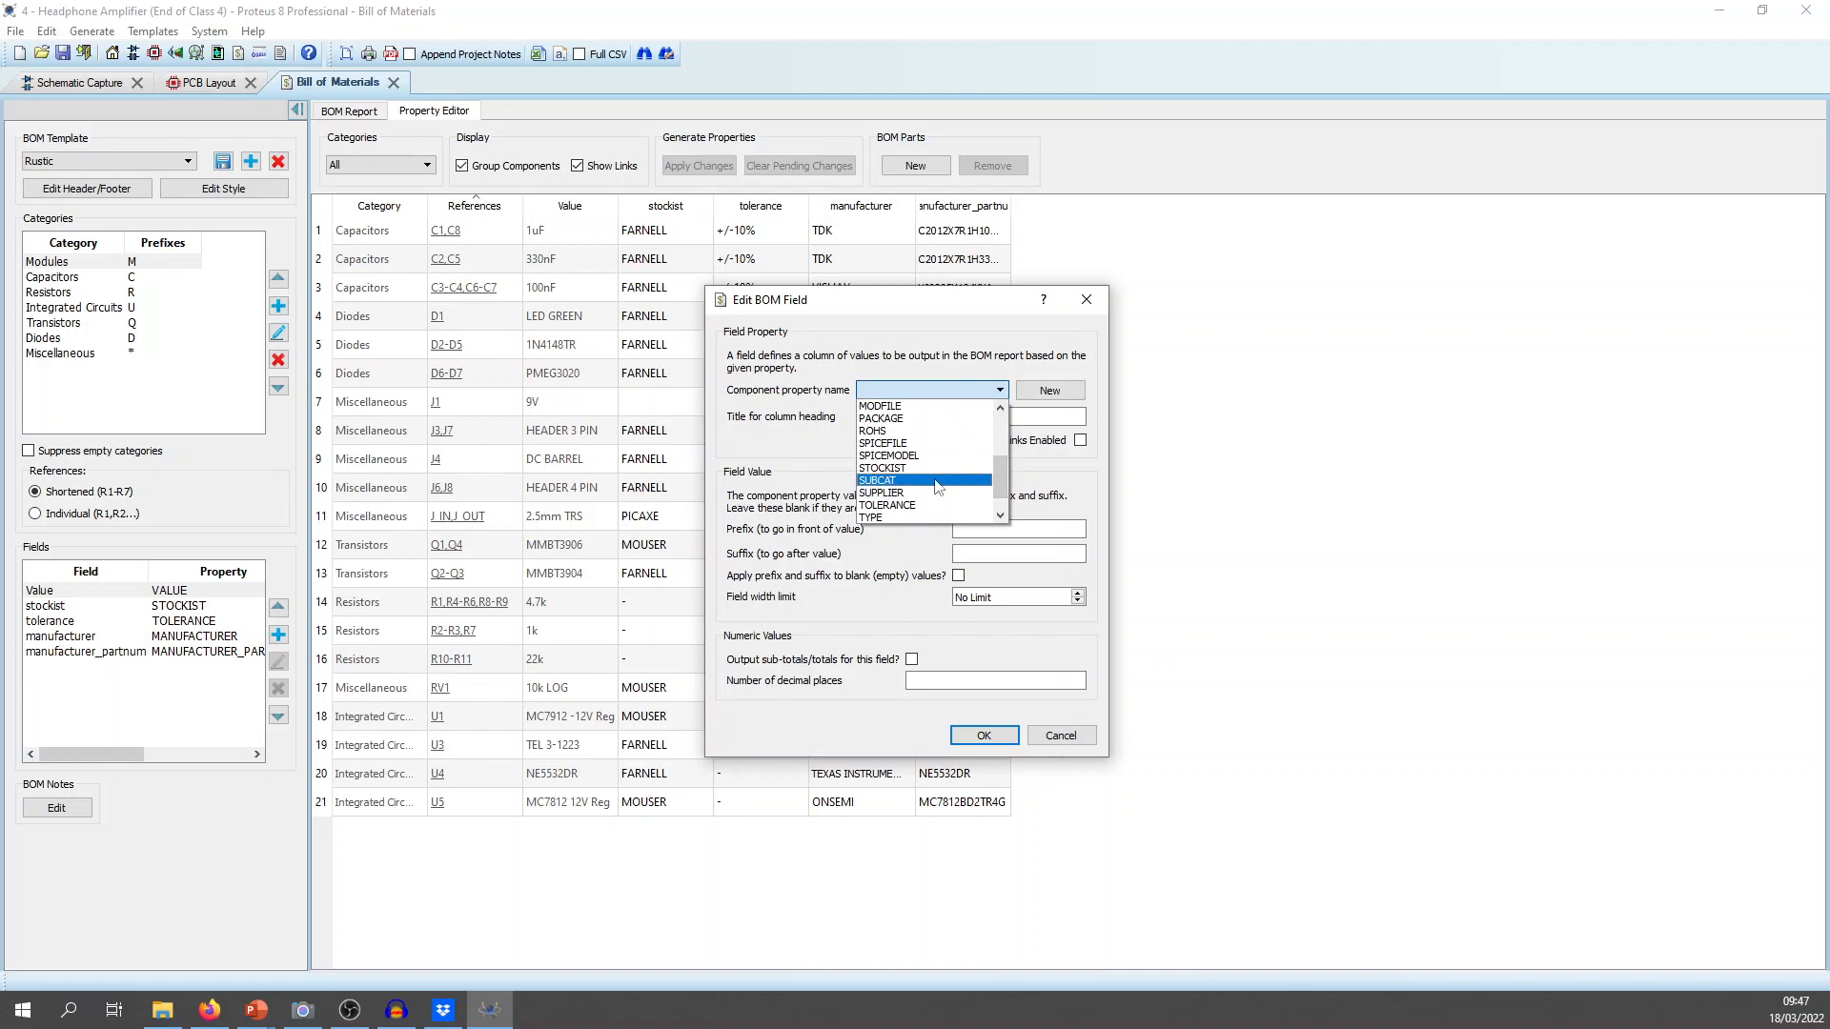
click(886, 468)
click(984, 735)
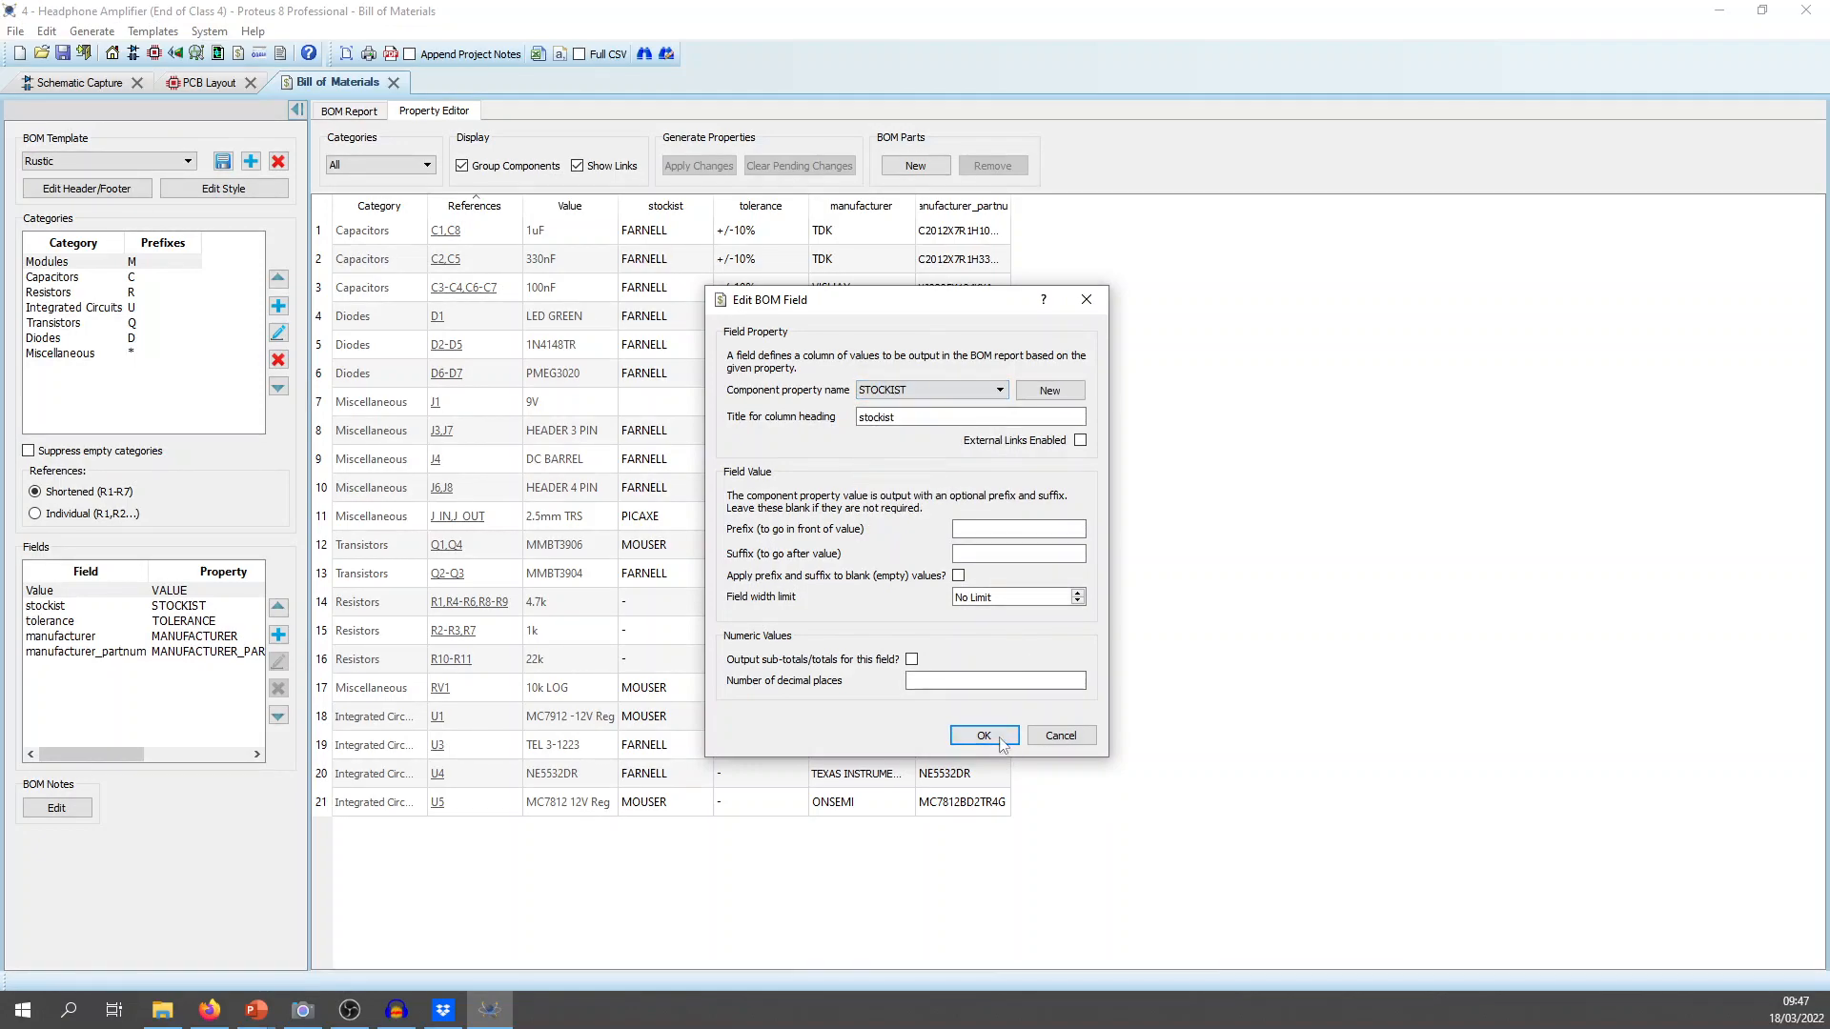
click(1011, 559)
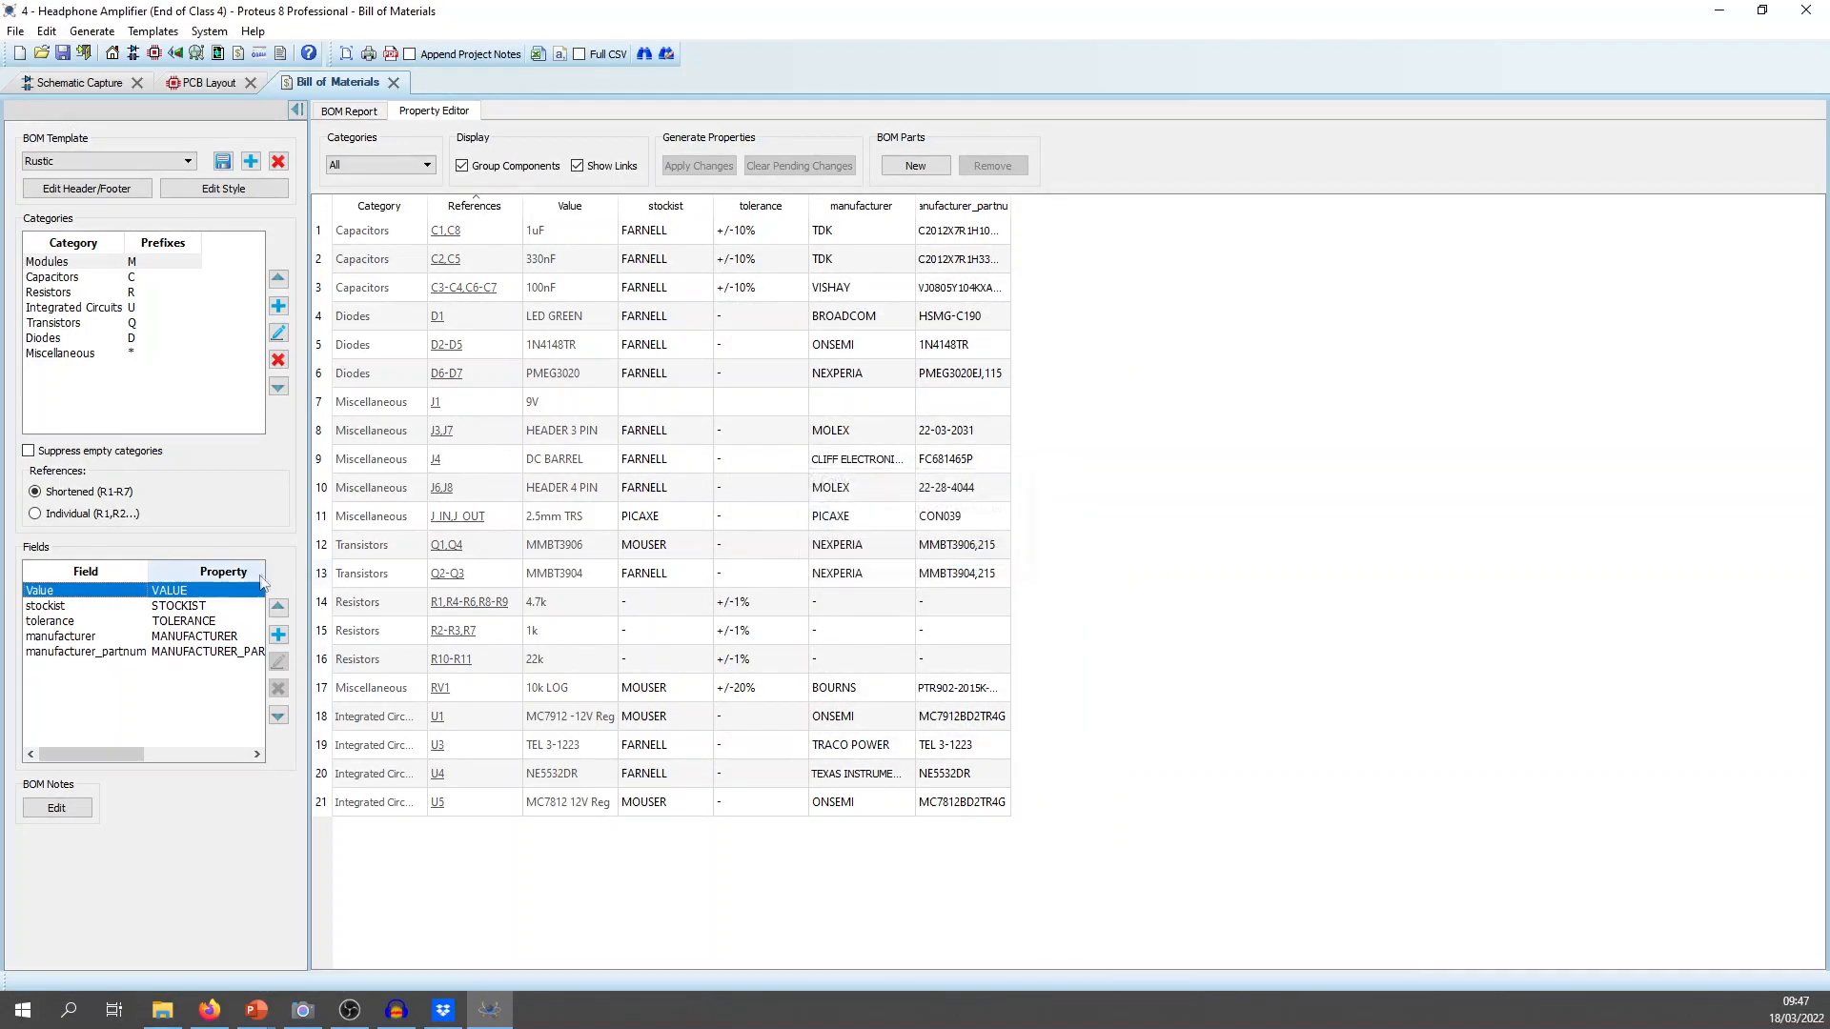
Create a new component property named stockist_partnum and add it as a bill of materials field.
click(278, 635)
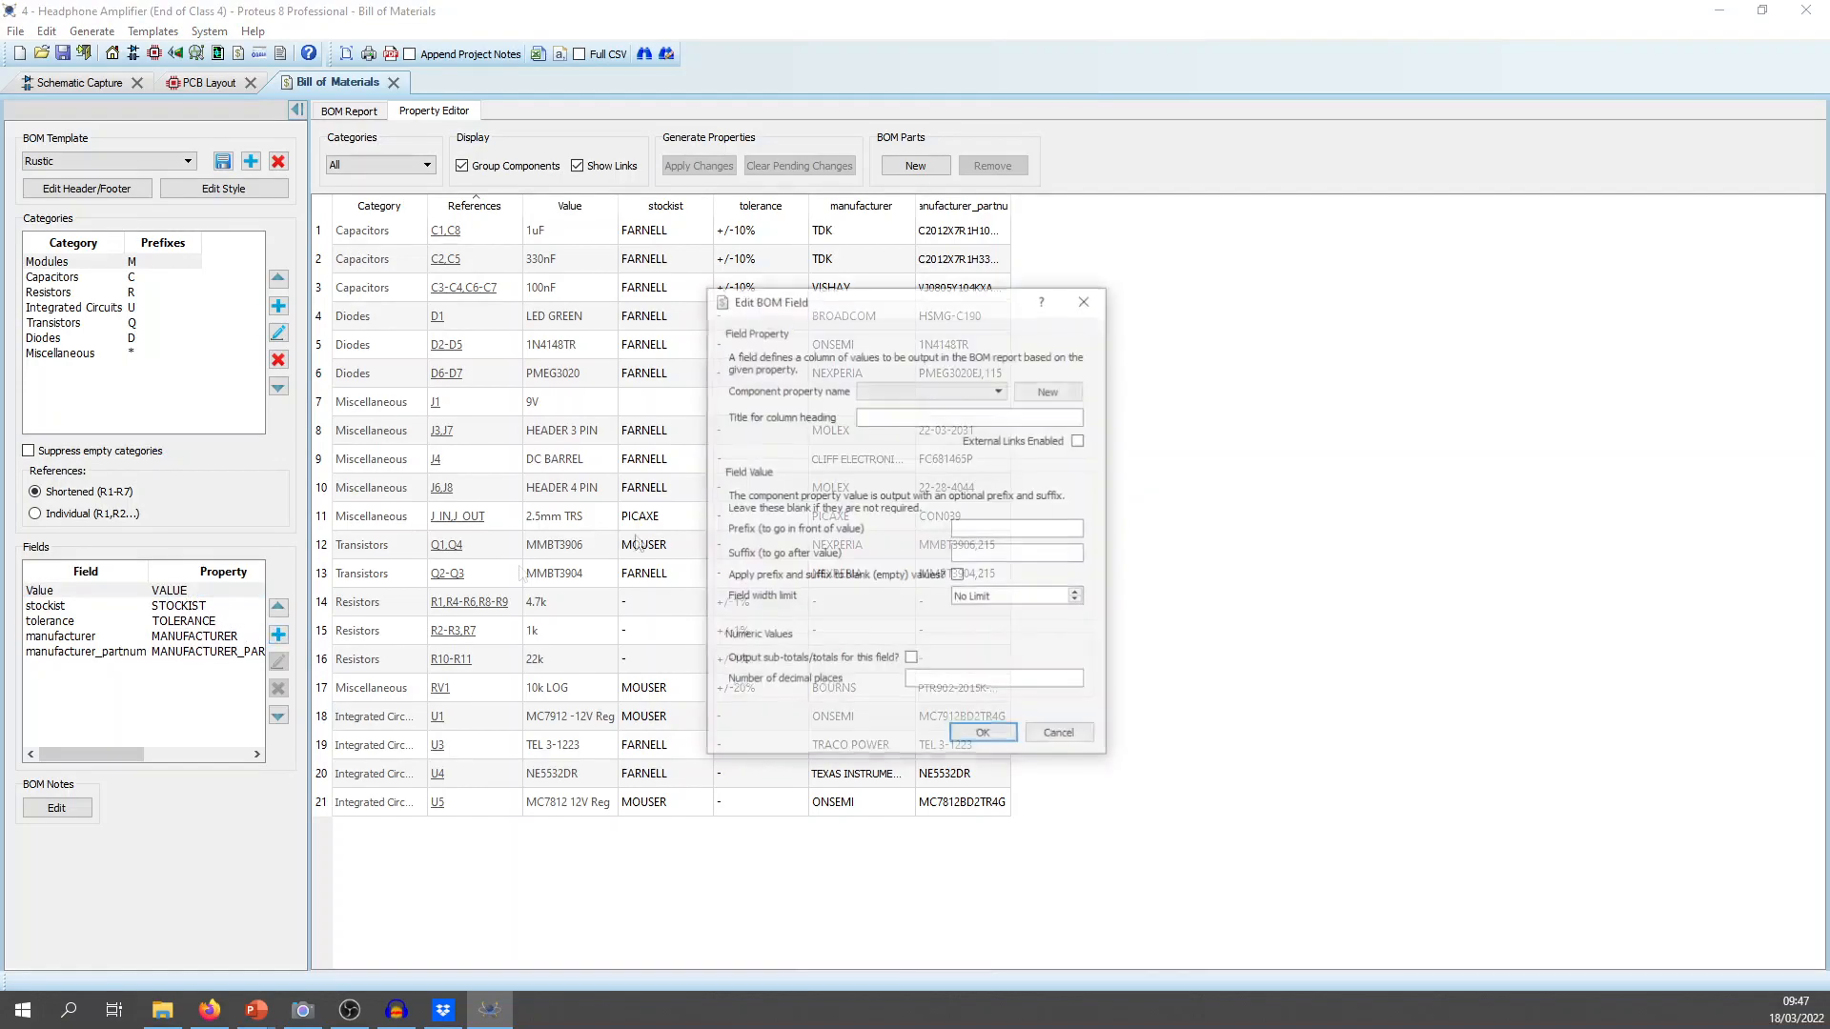
click(1049, 393)
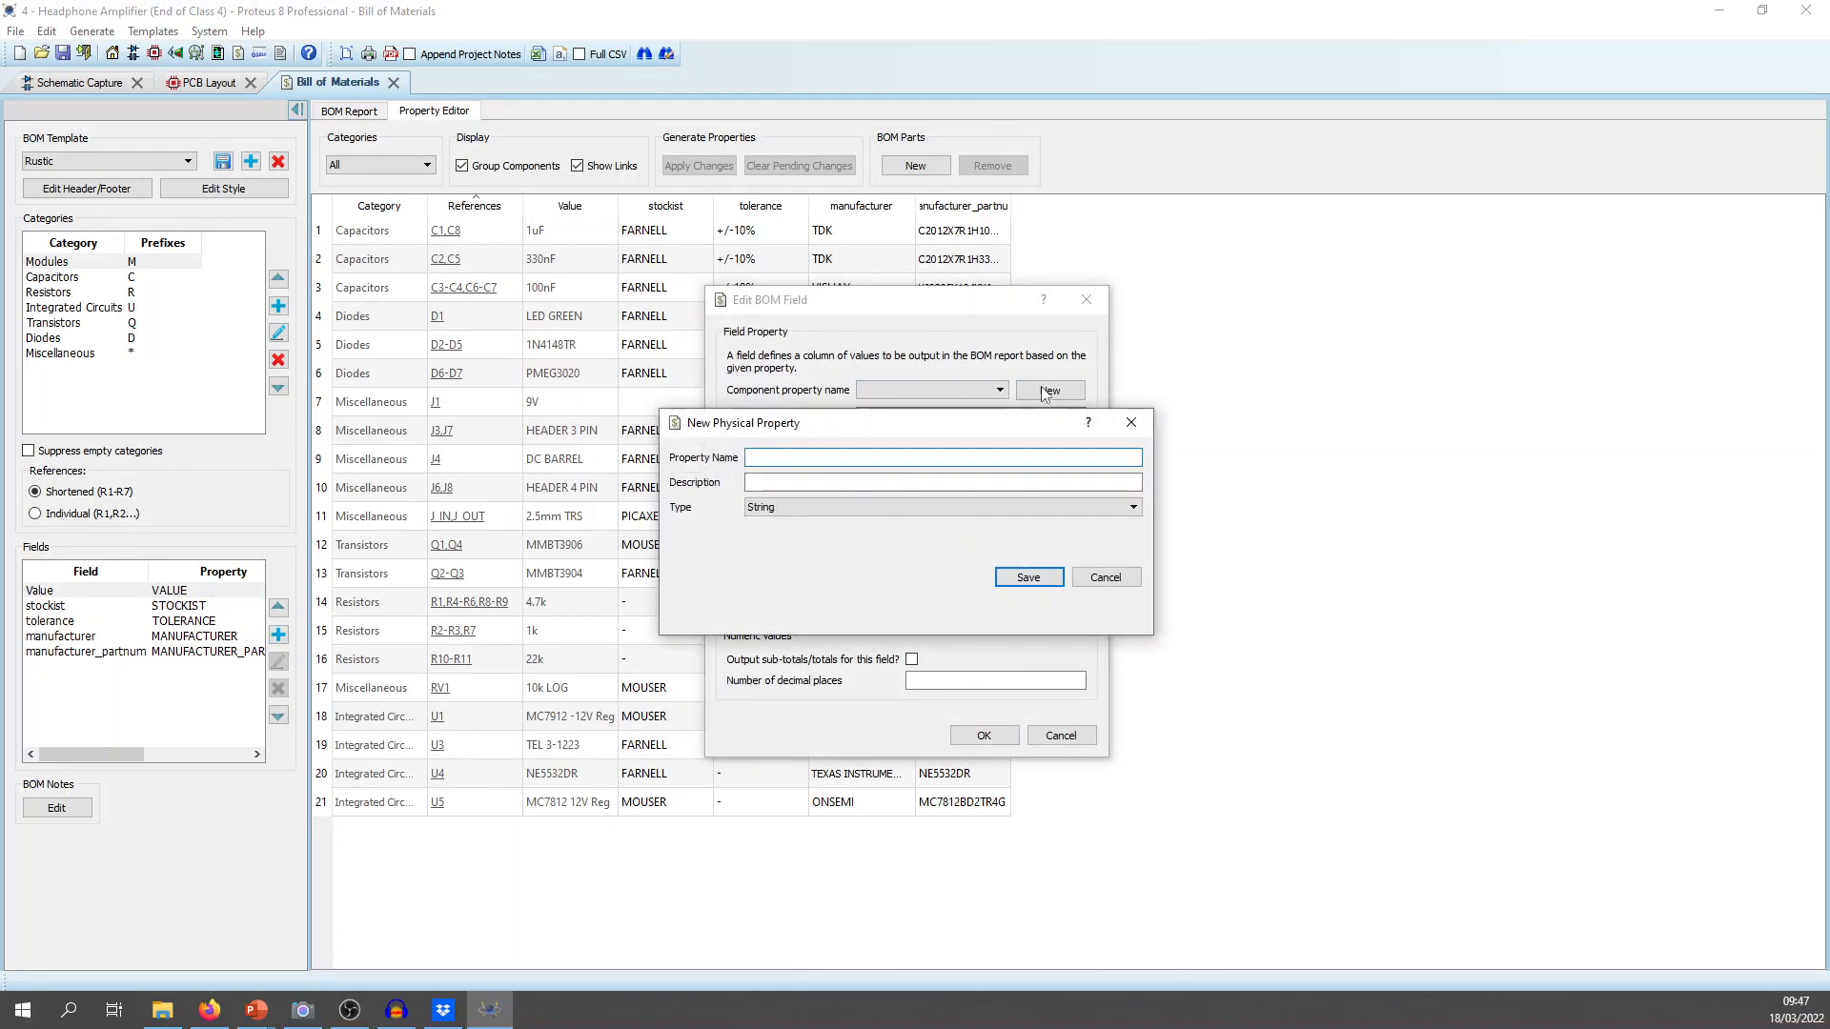
text(stockist_partnum)
click(1028, 577)
click(983, 735)
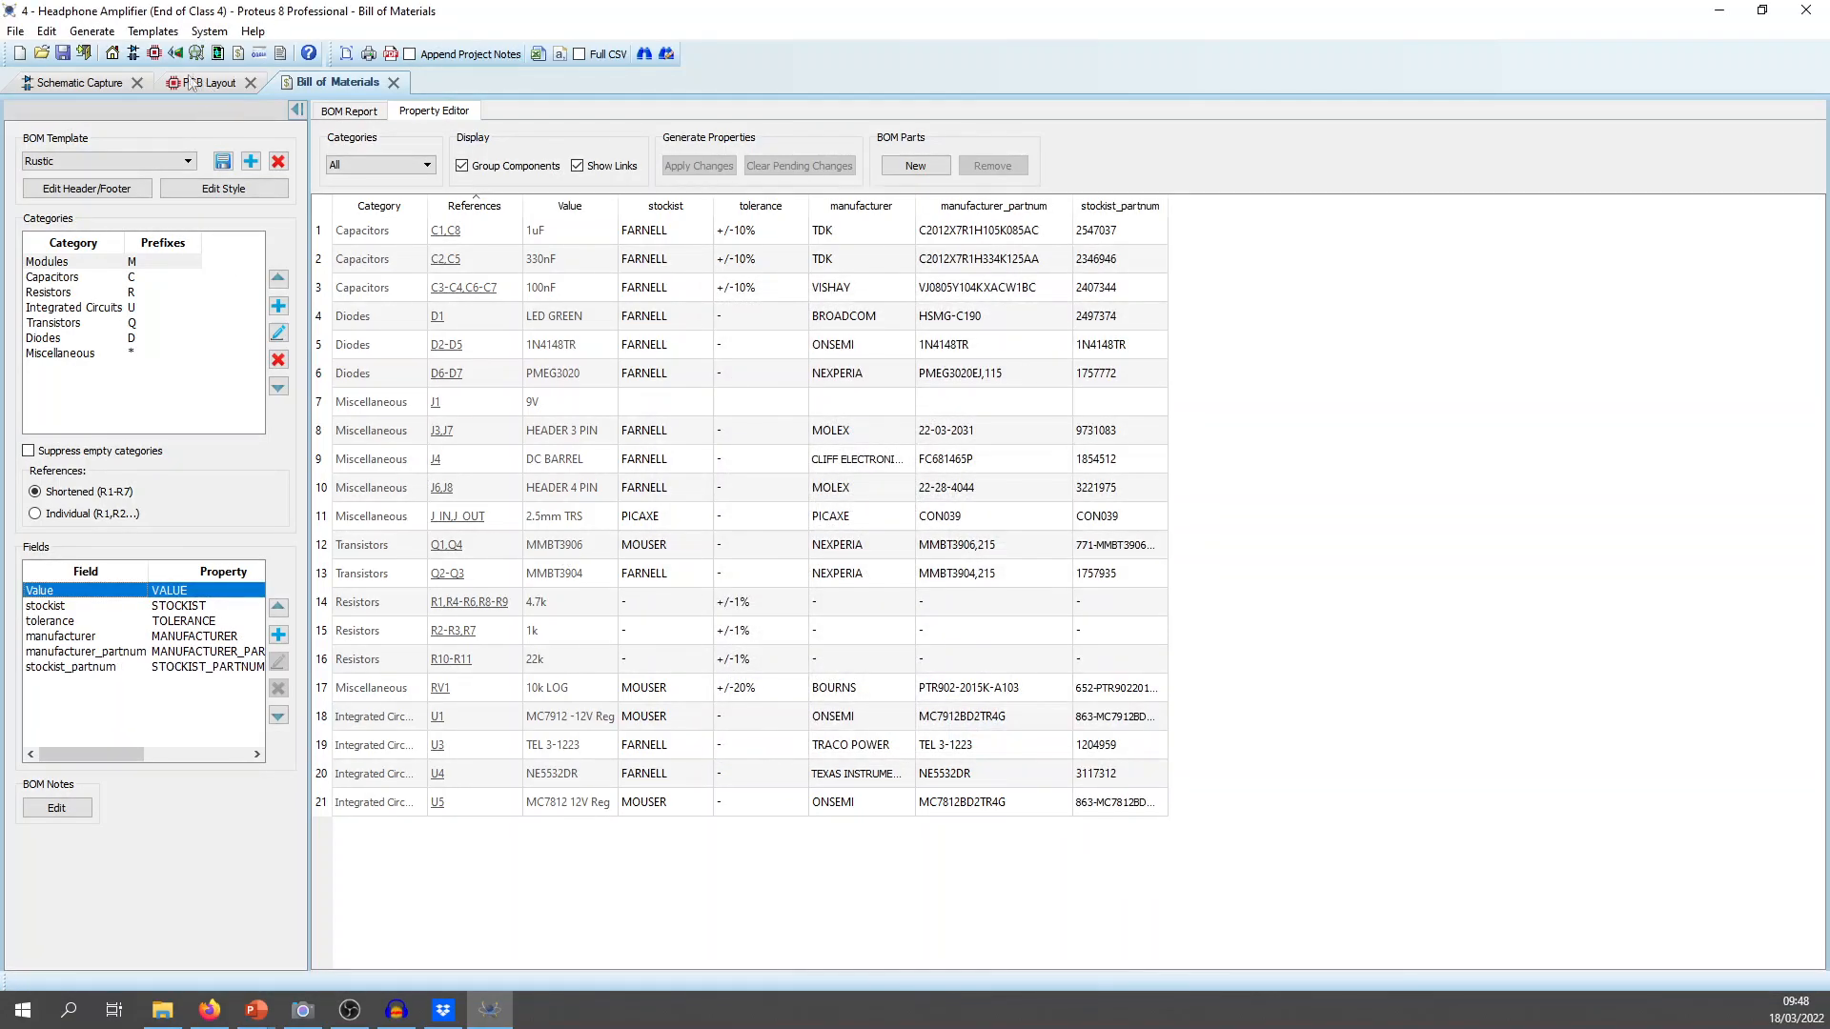
Check the component properties of op-amp U4:A in the schematic for the property name after STOCKIST_PARTNUM.
click(99, 83)
double_click(760, 428)
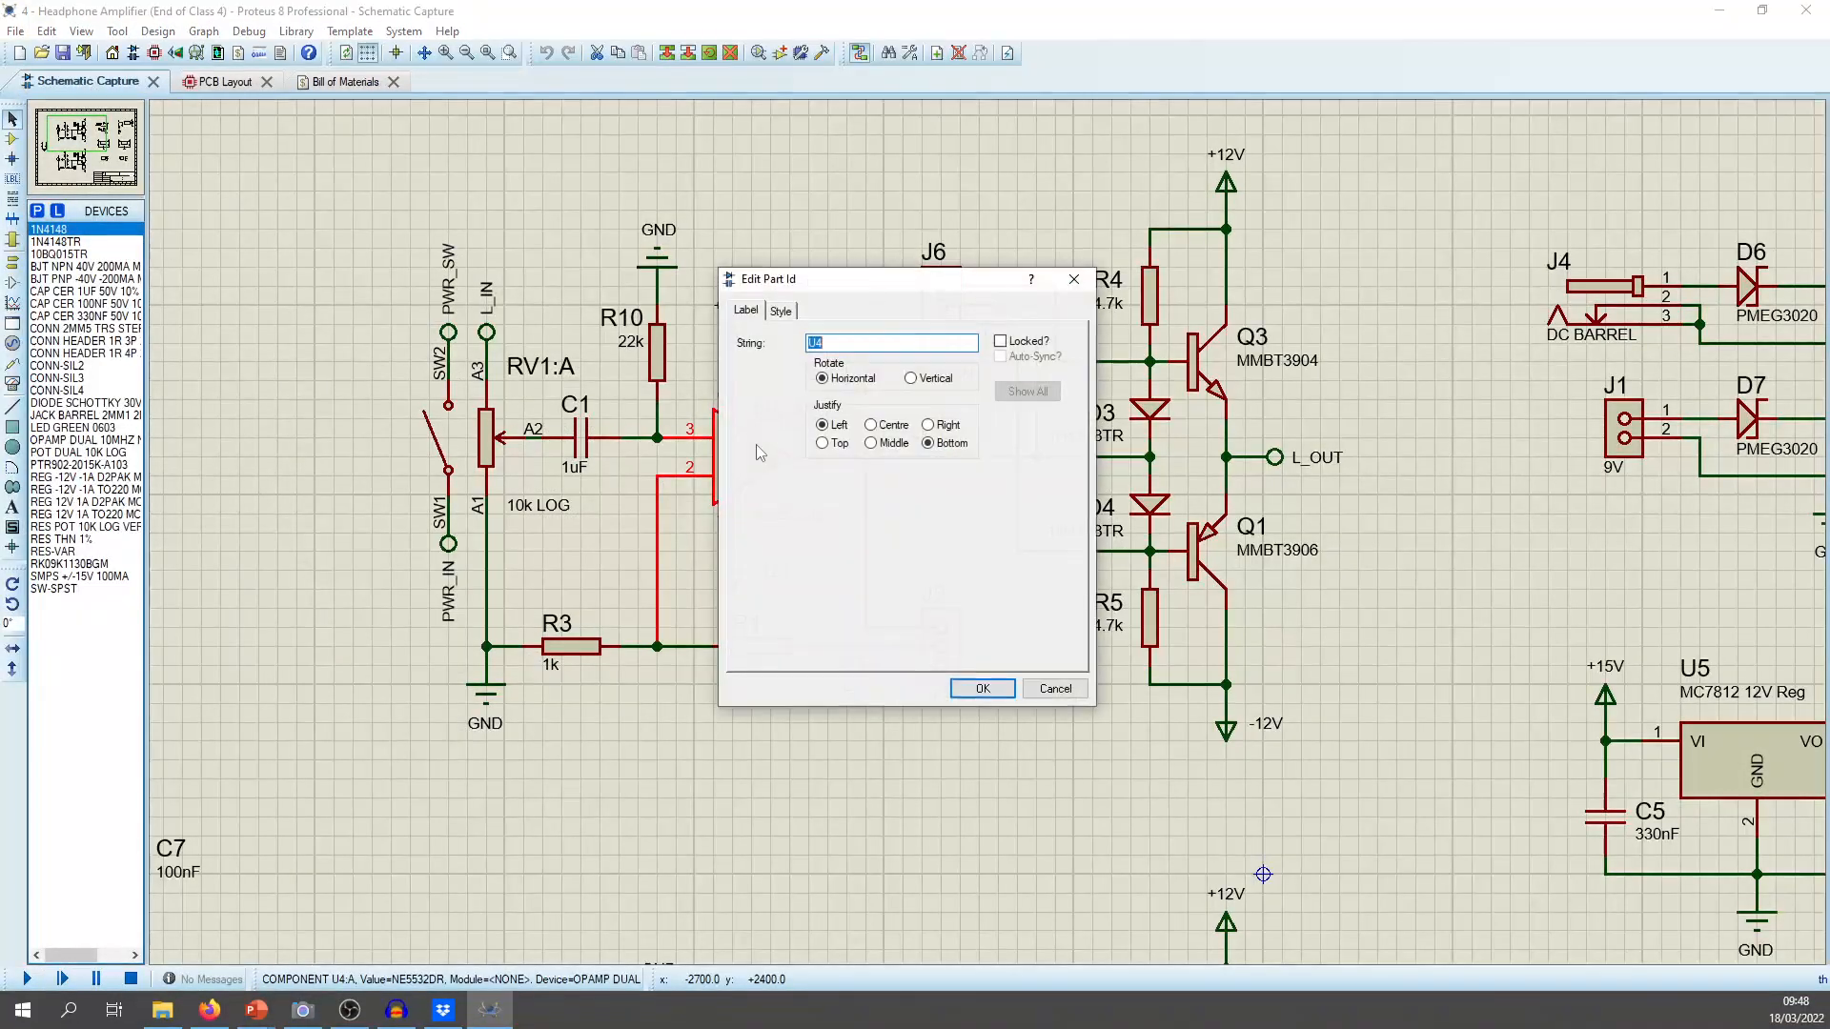
click(1053, 688)
click(699, 444)
double_click(748, 456)
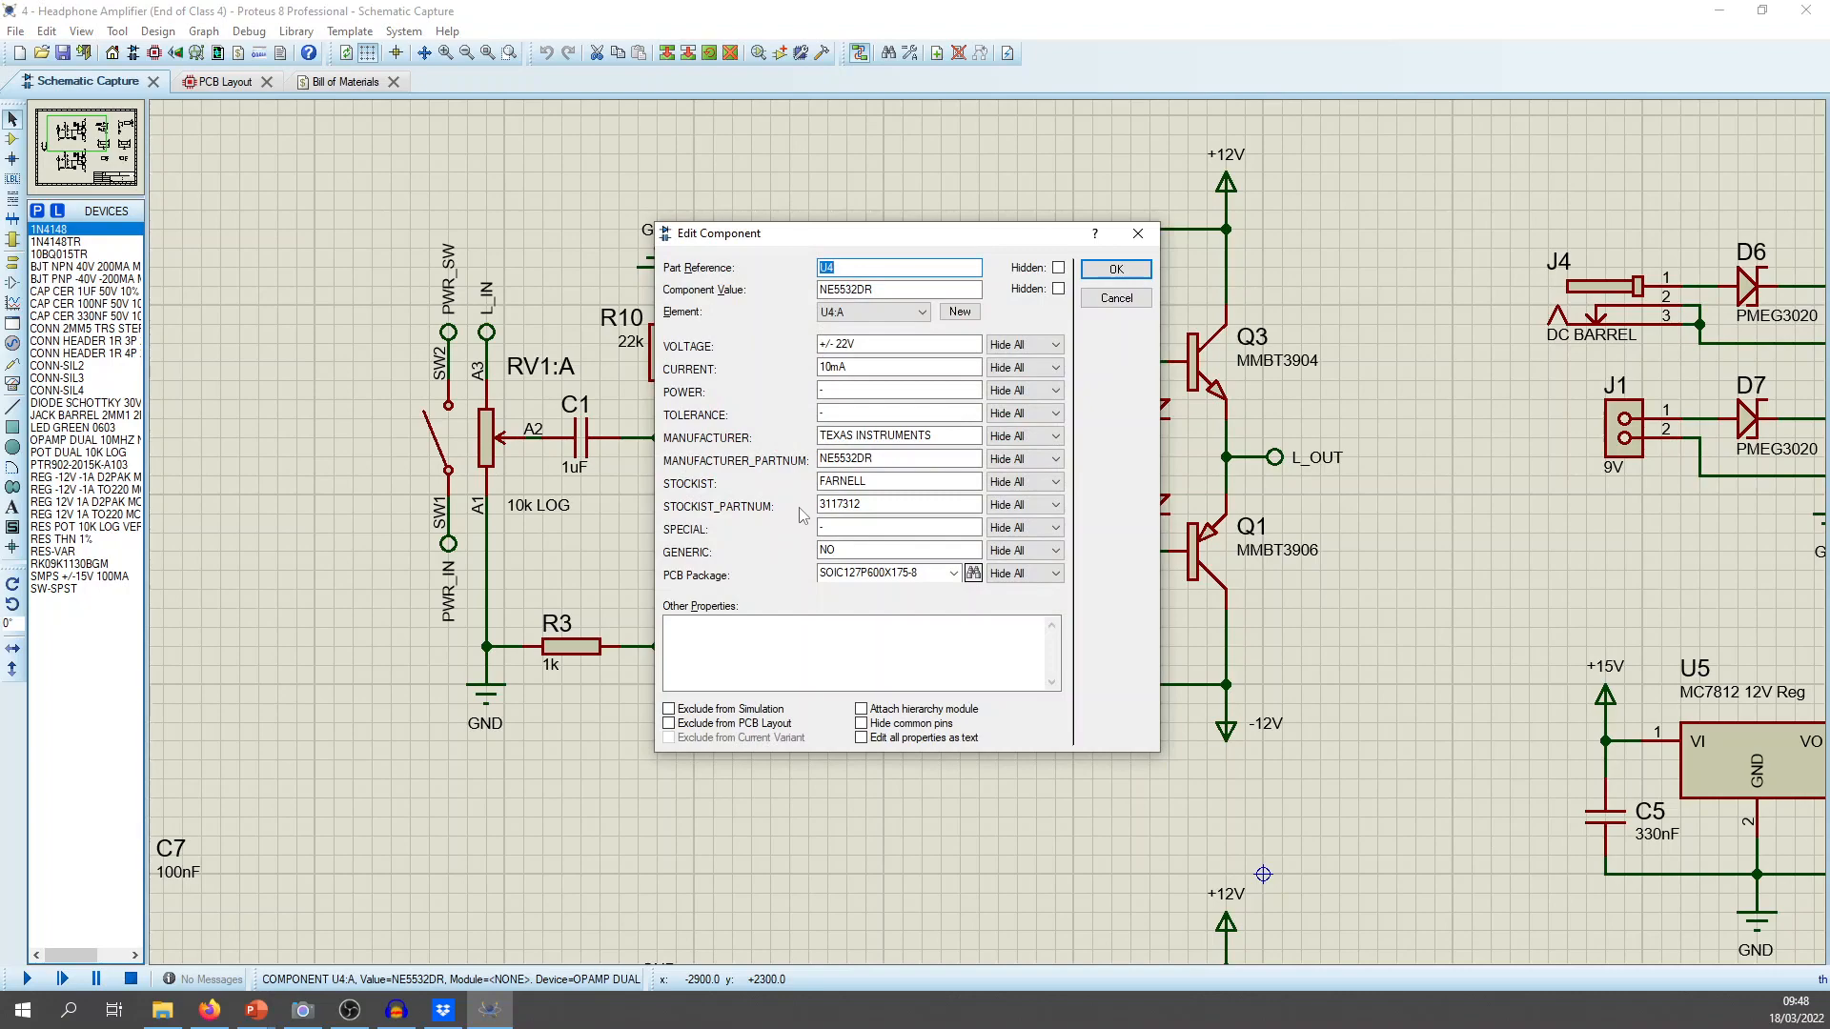
click(853, 532)
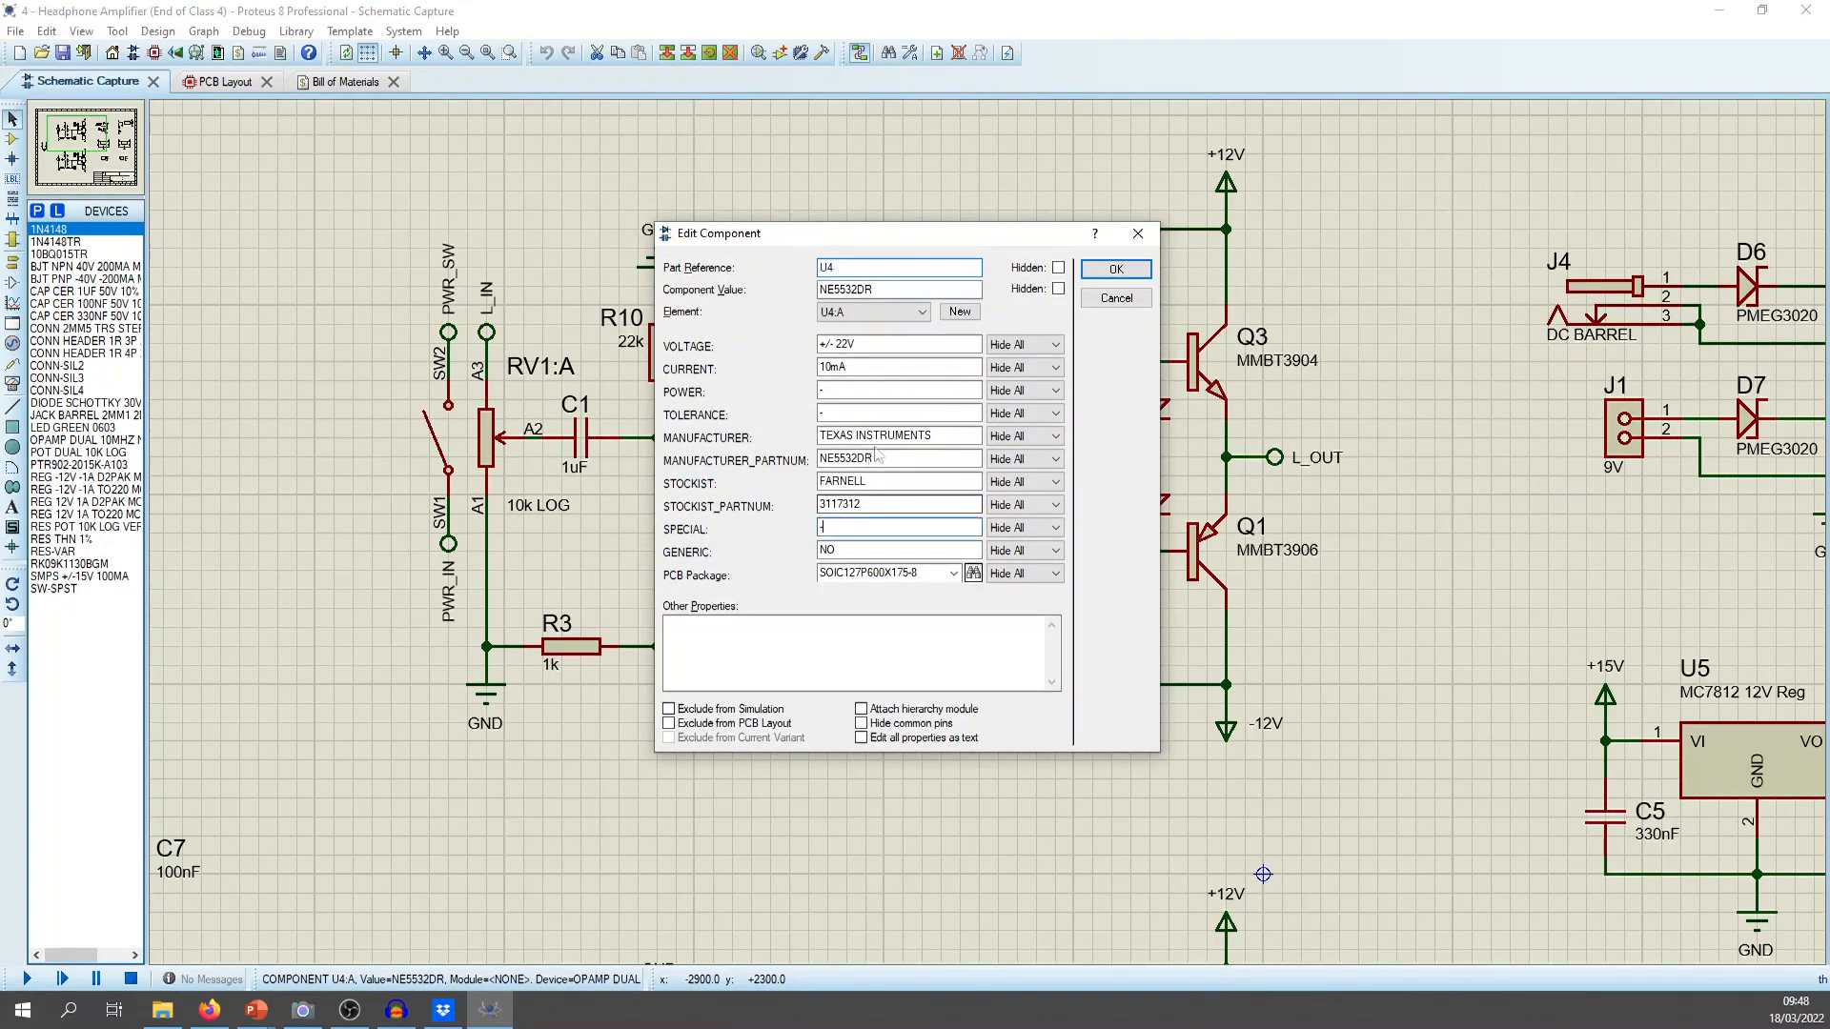
click(1116, 299)
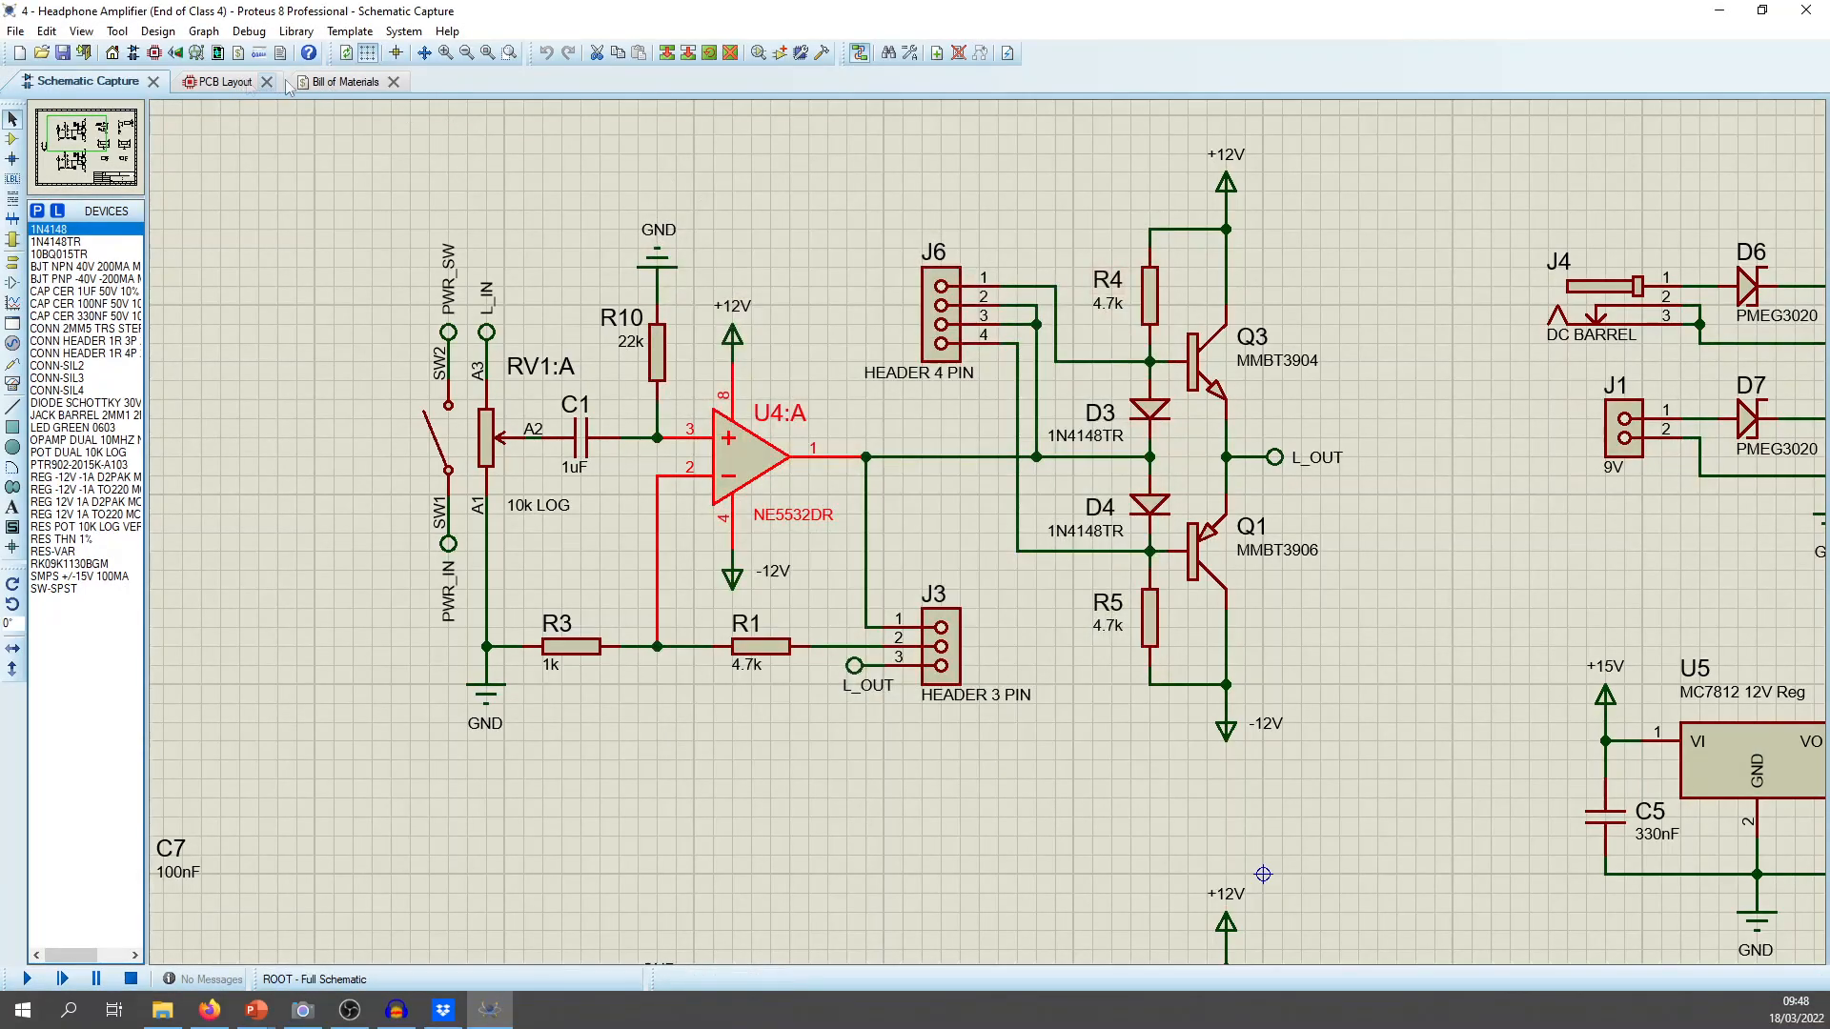
Create a new component property named special and add it as a bill of materials field.
click(326, 84)
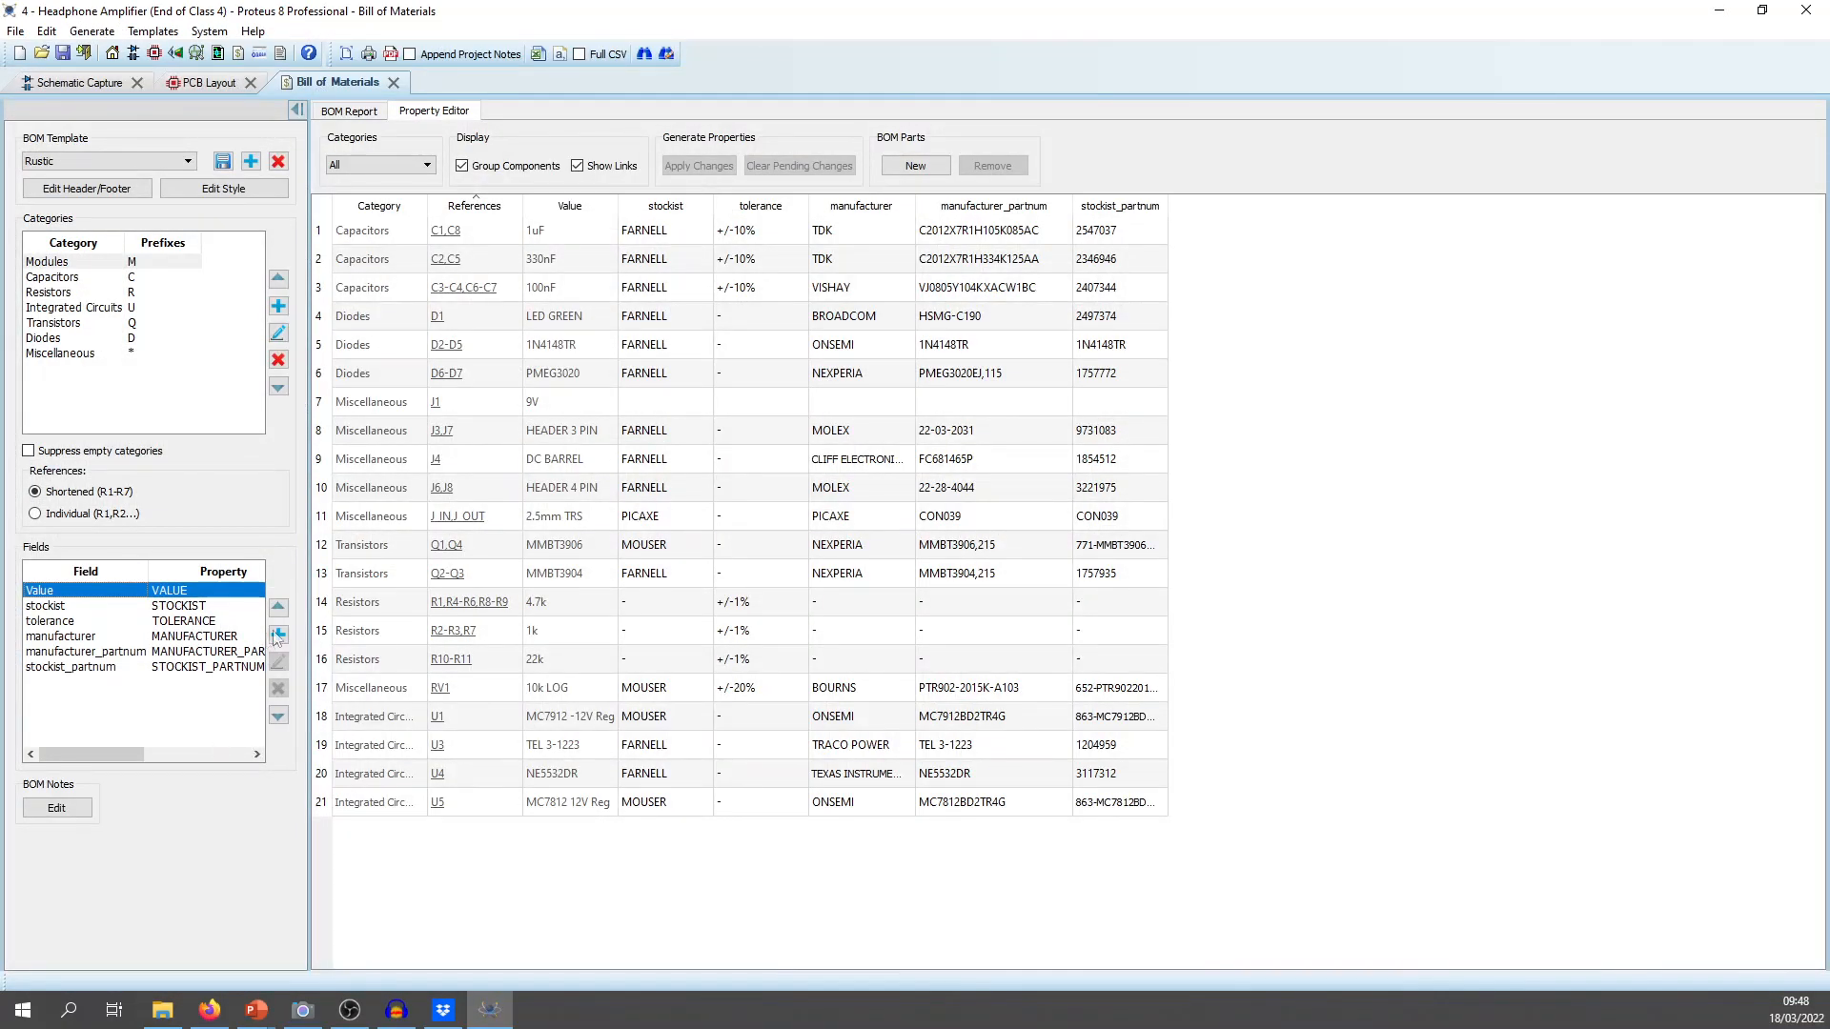
click(278, 634)
click(1050, 391)
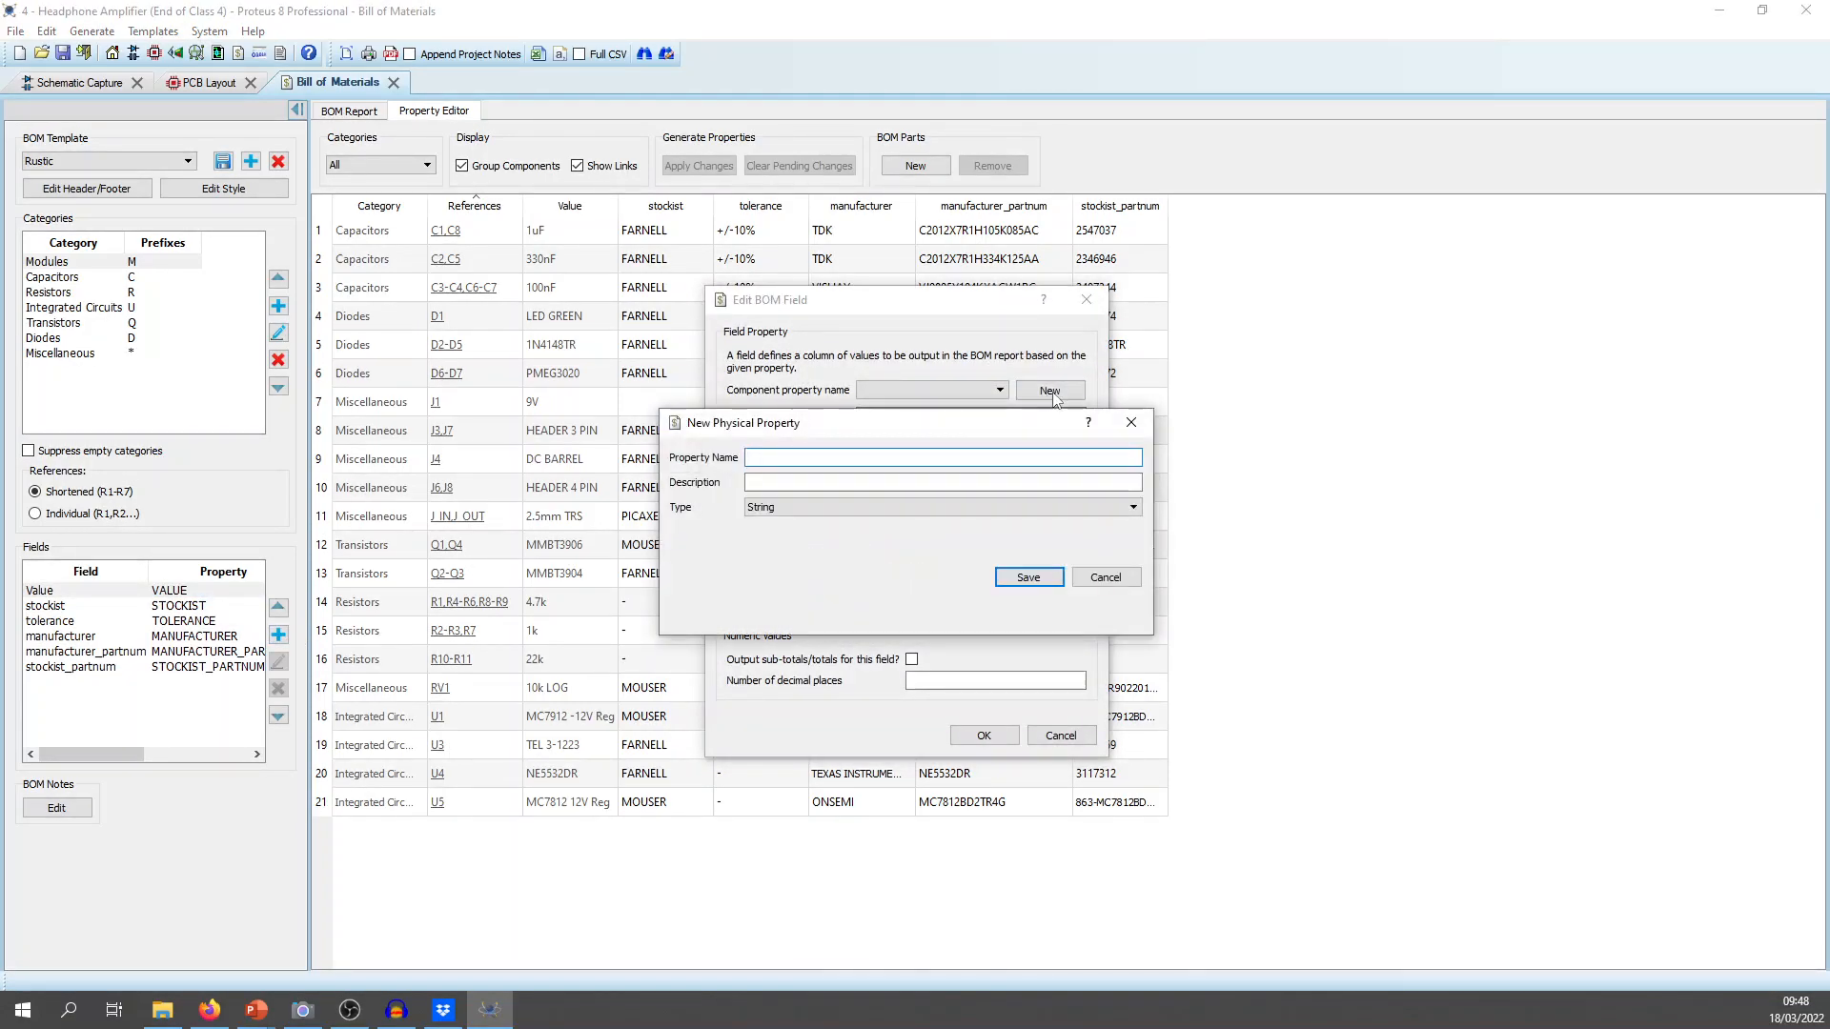
text(special)
click(1038, 588)
click(983, 736)
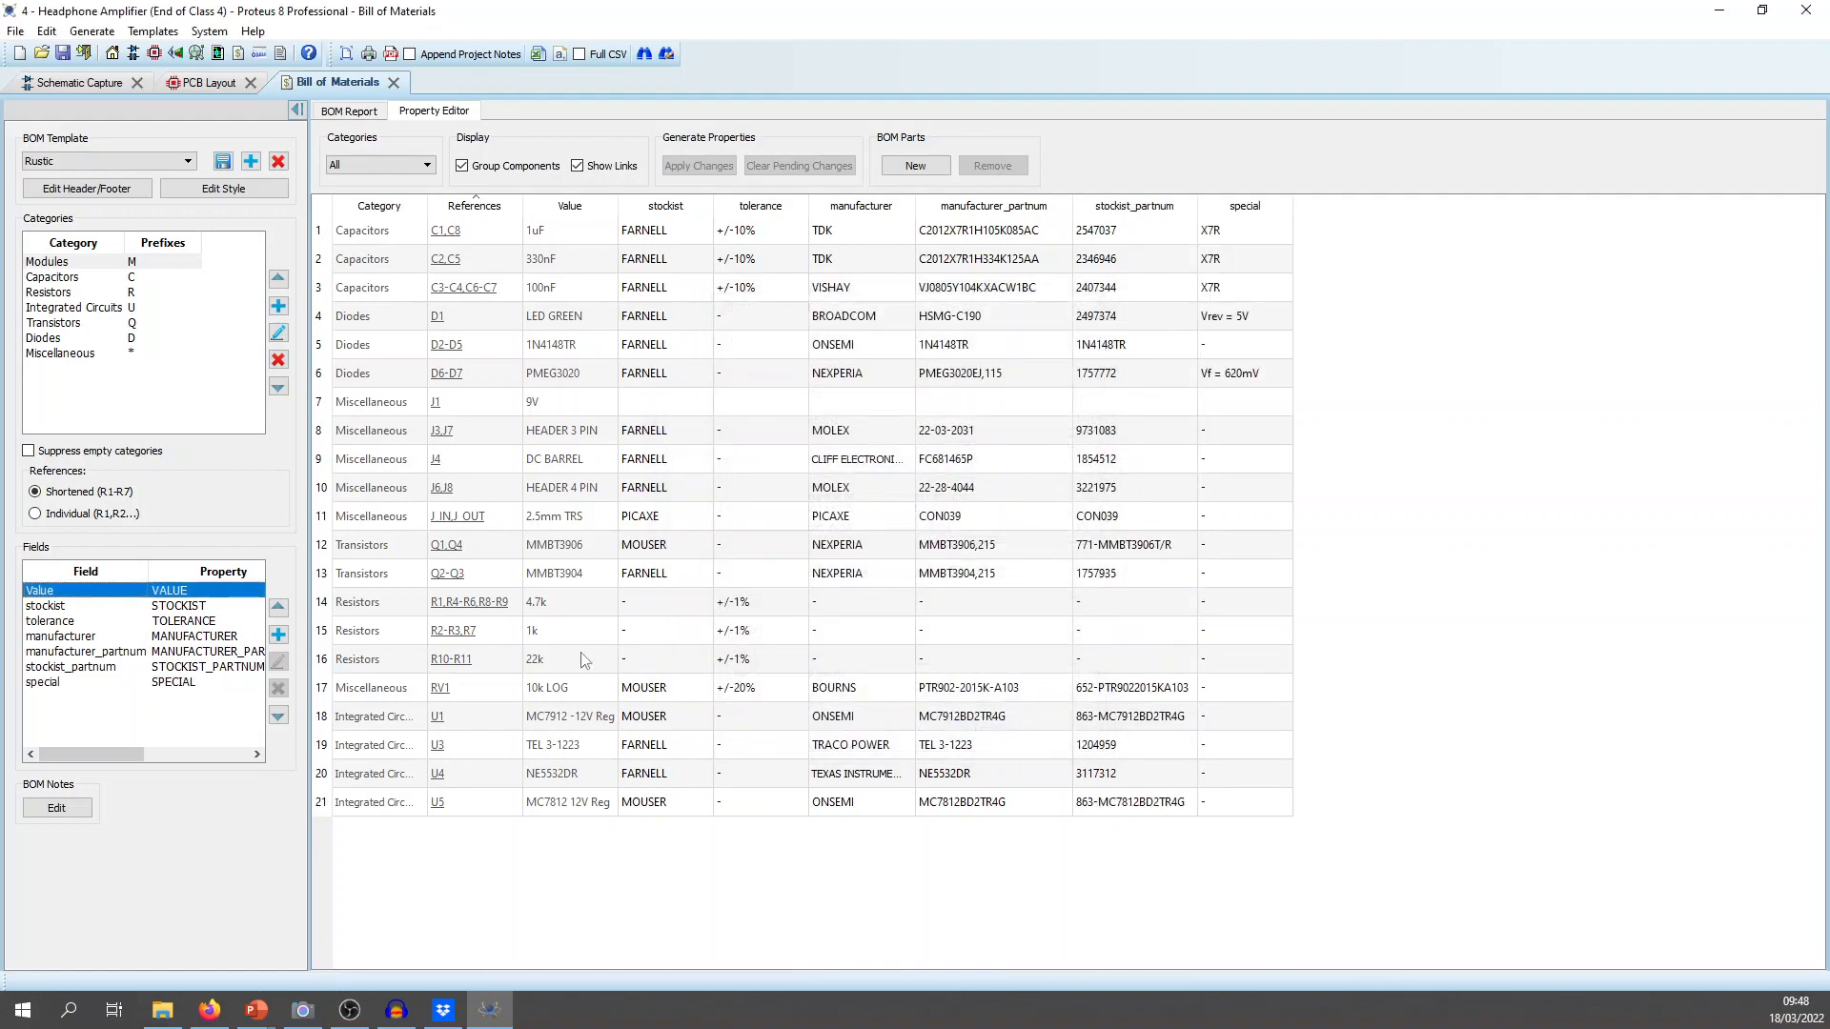
Review the Rustic bill of materials report with its custom property columns.
click(348, 112)
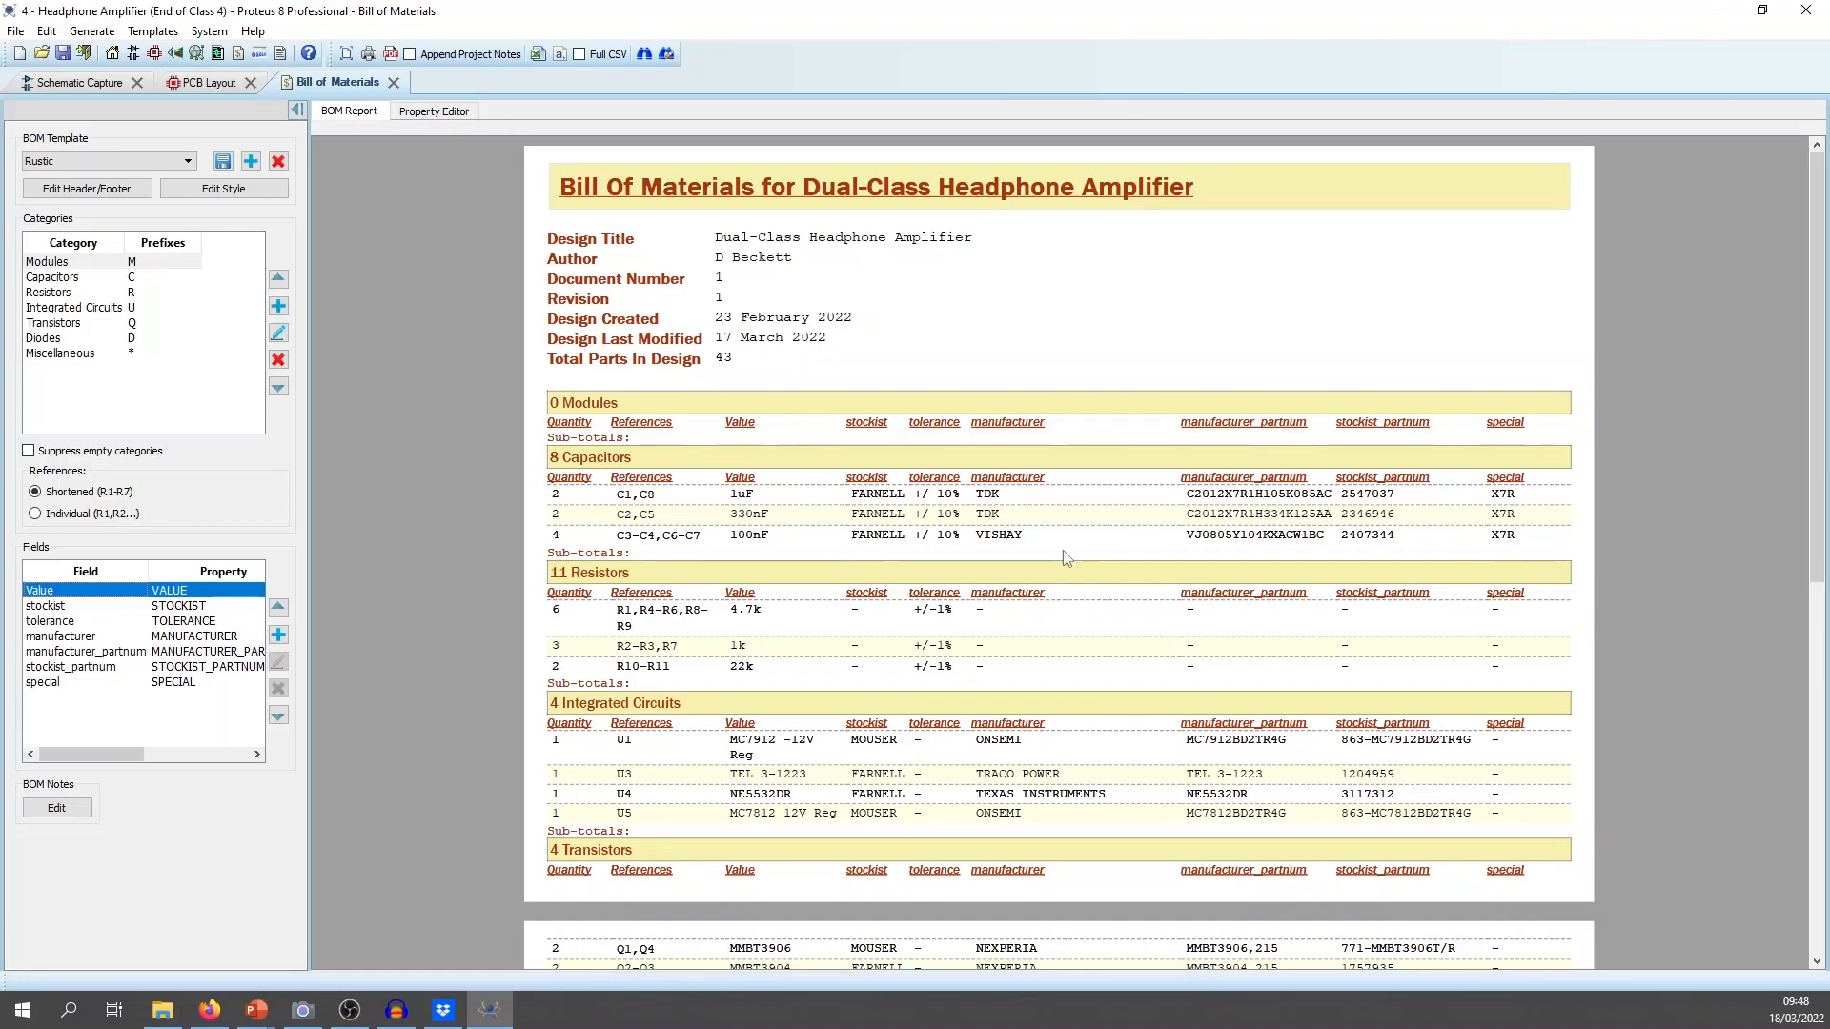
scroll(1077, 572, down, 5)
scroll(1083, 595, down, 1)
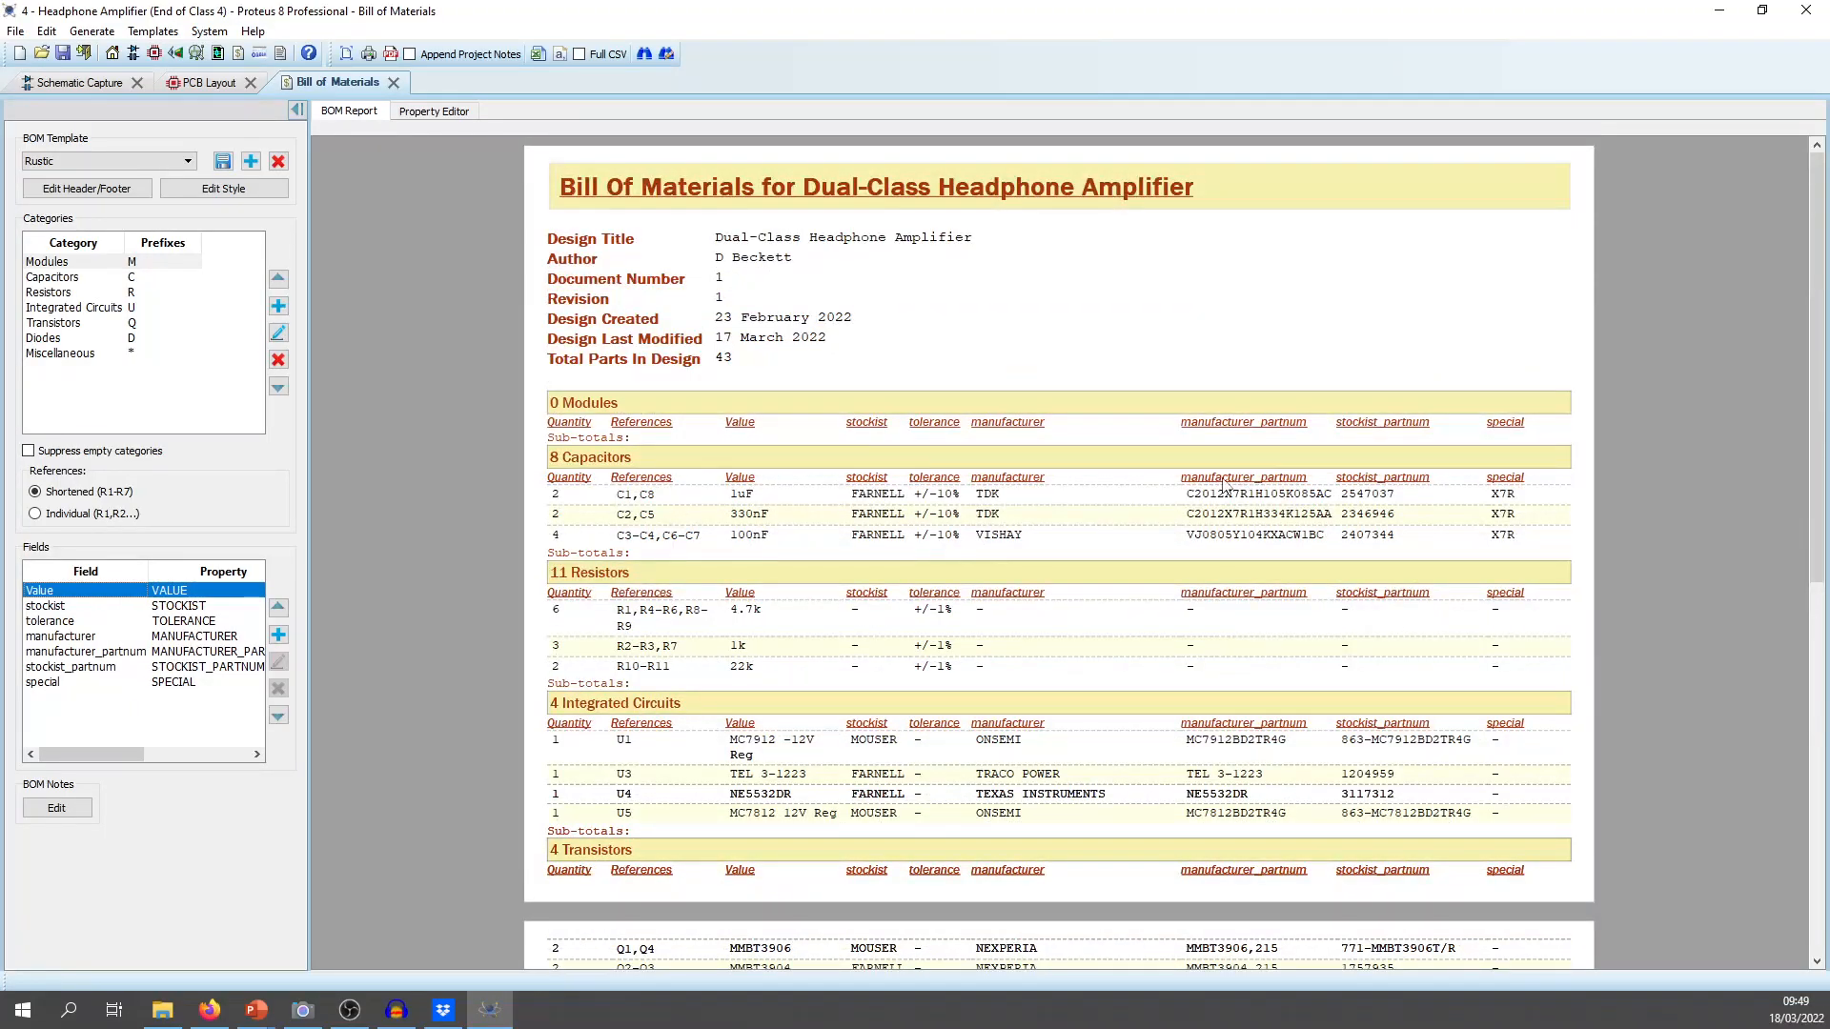
click(390, 55)
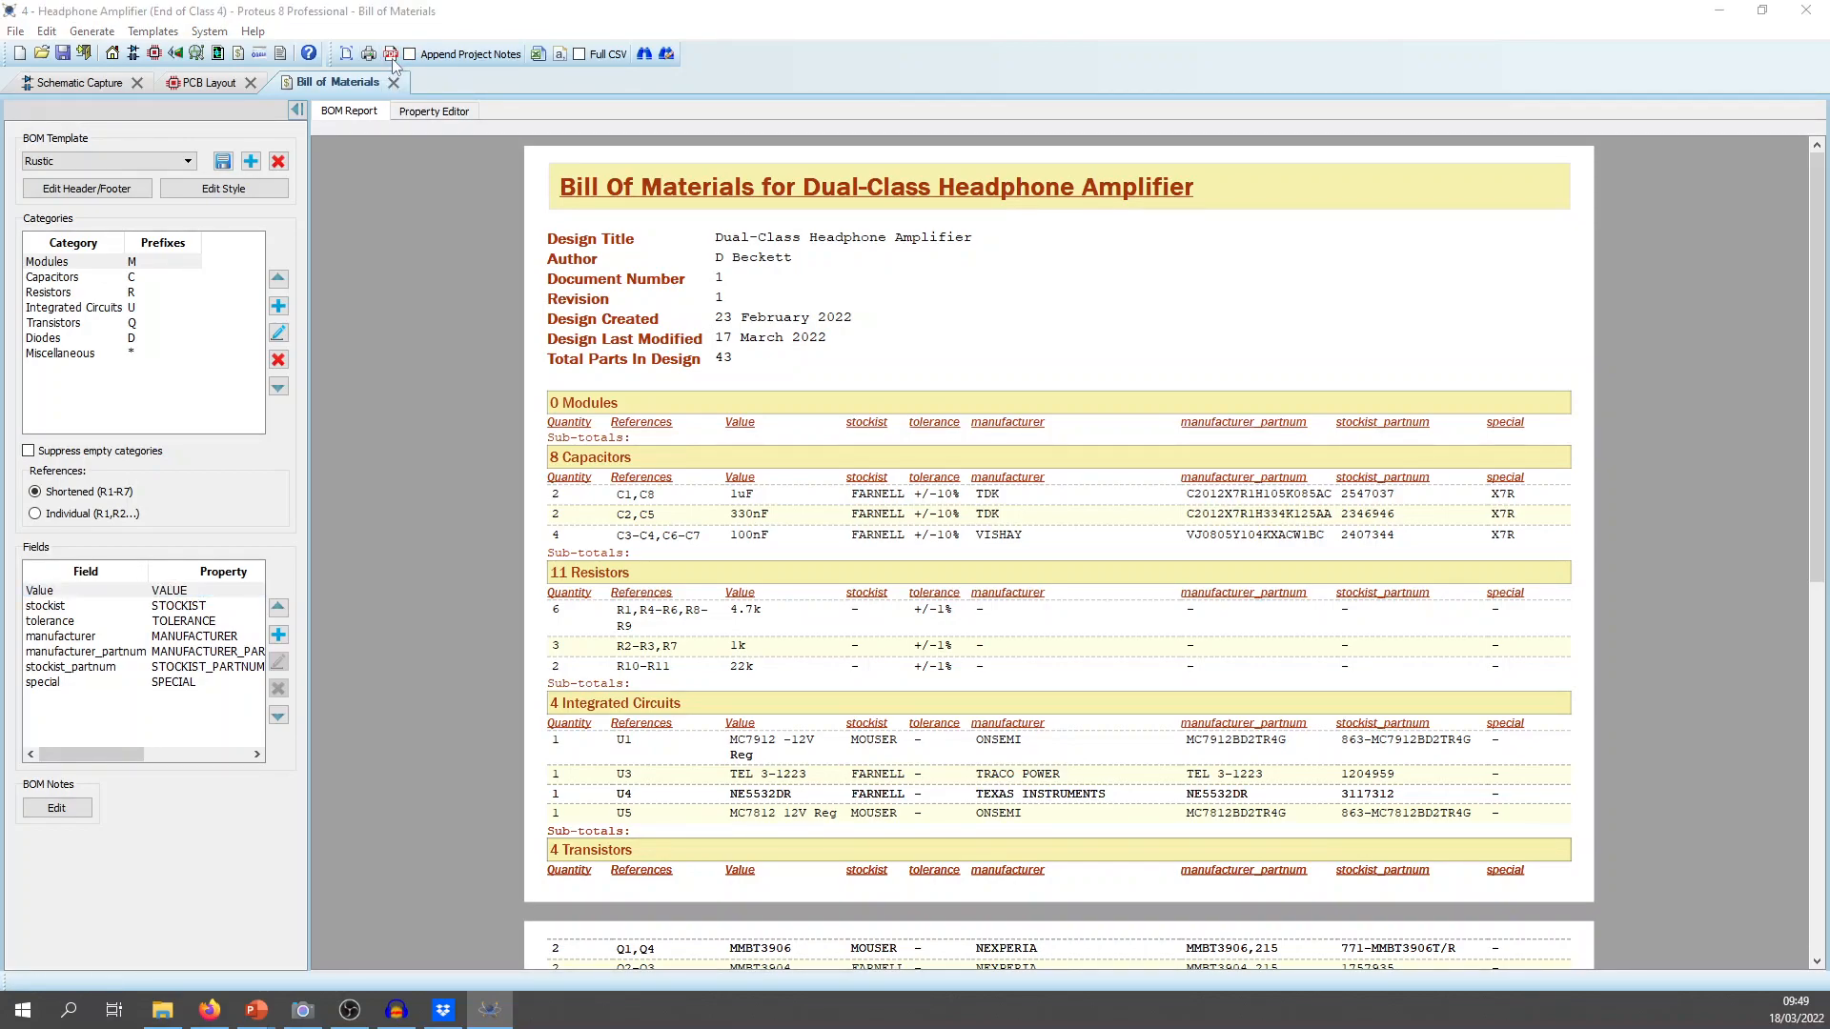
click(893, 63)
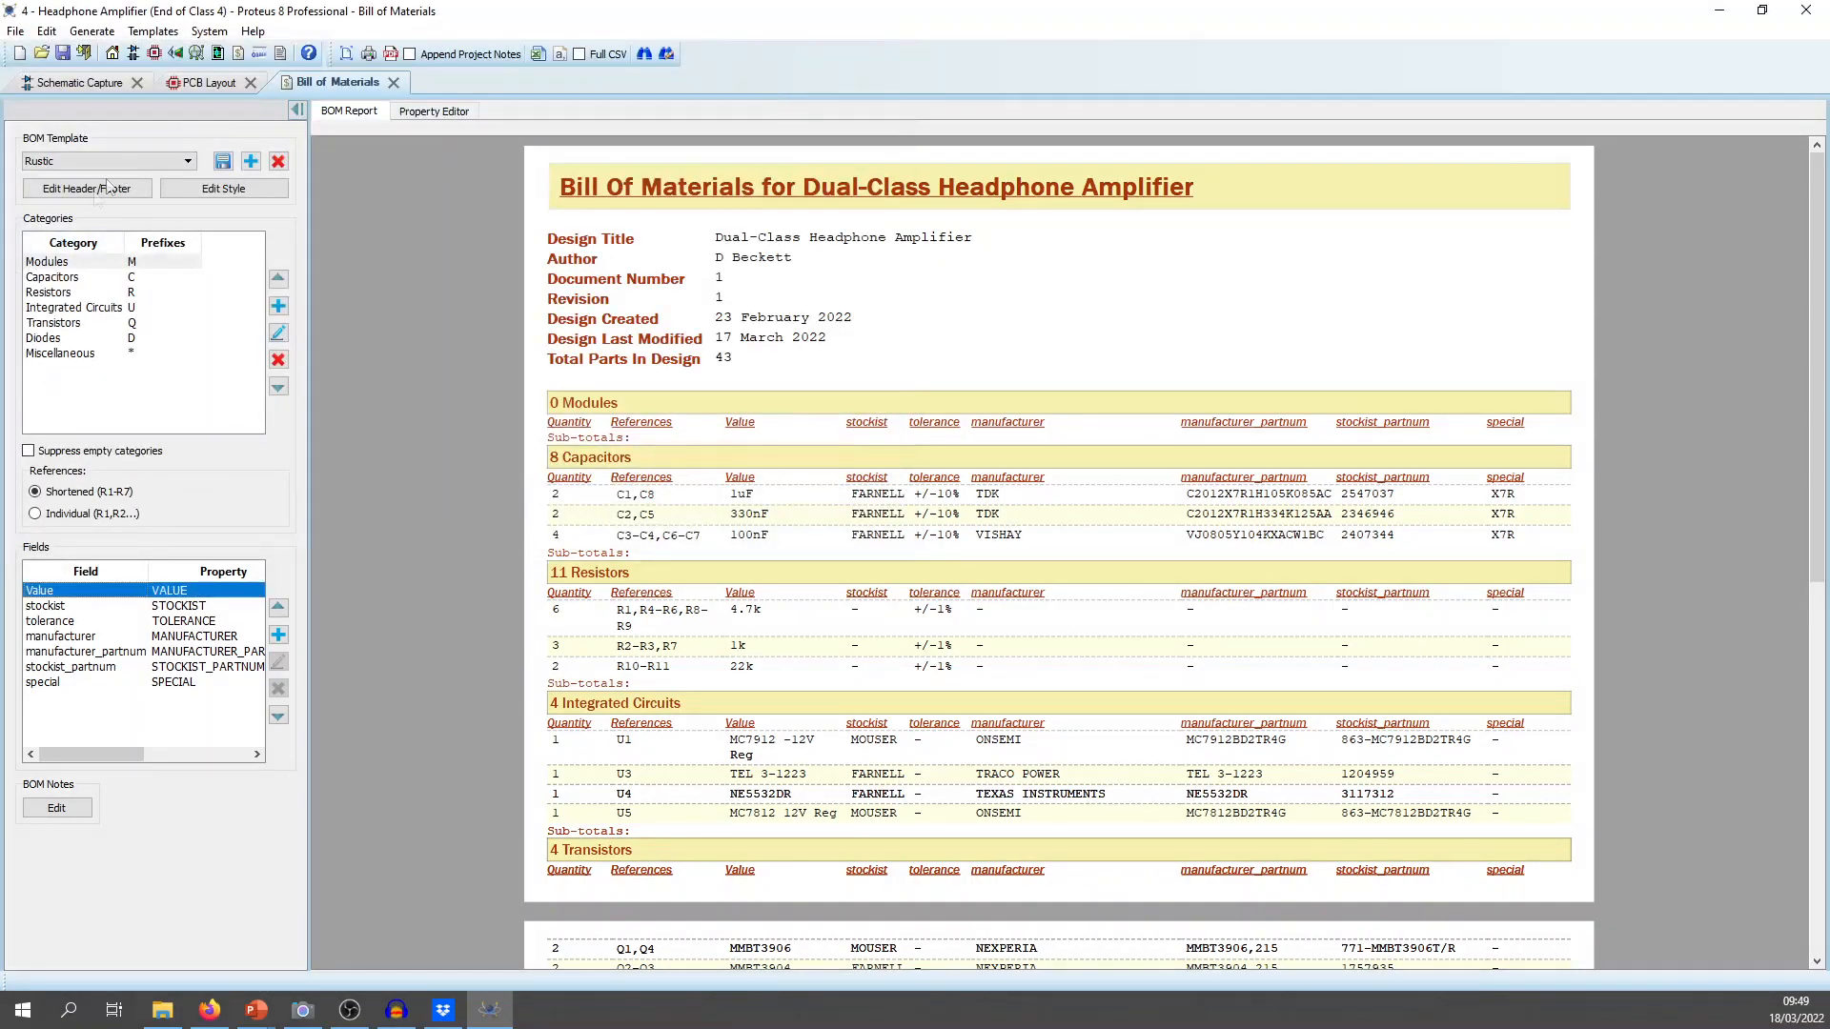
Switch the BOM template to Default and save the changes made to the Rustic template.
click(120, 160)
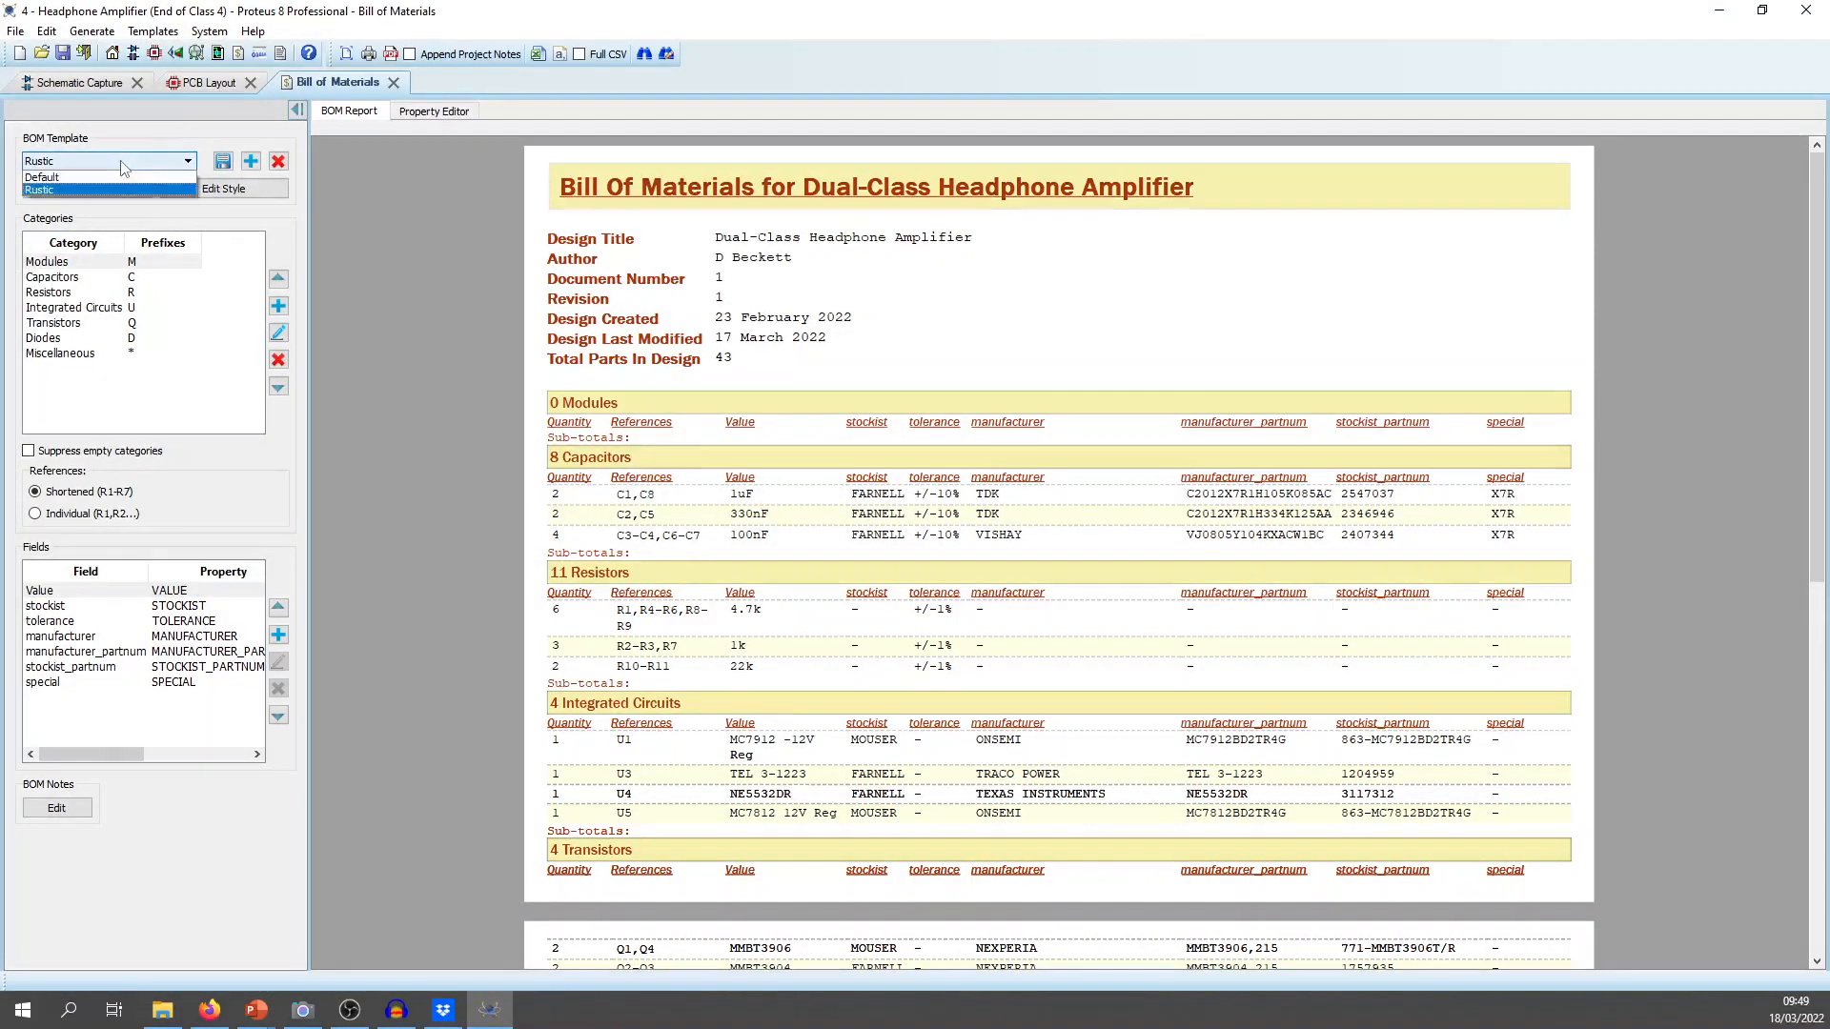
click(74, 179)
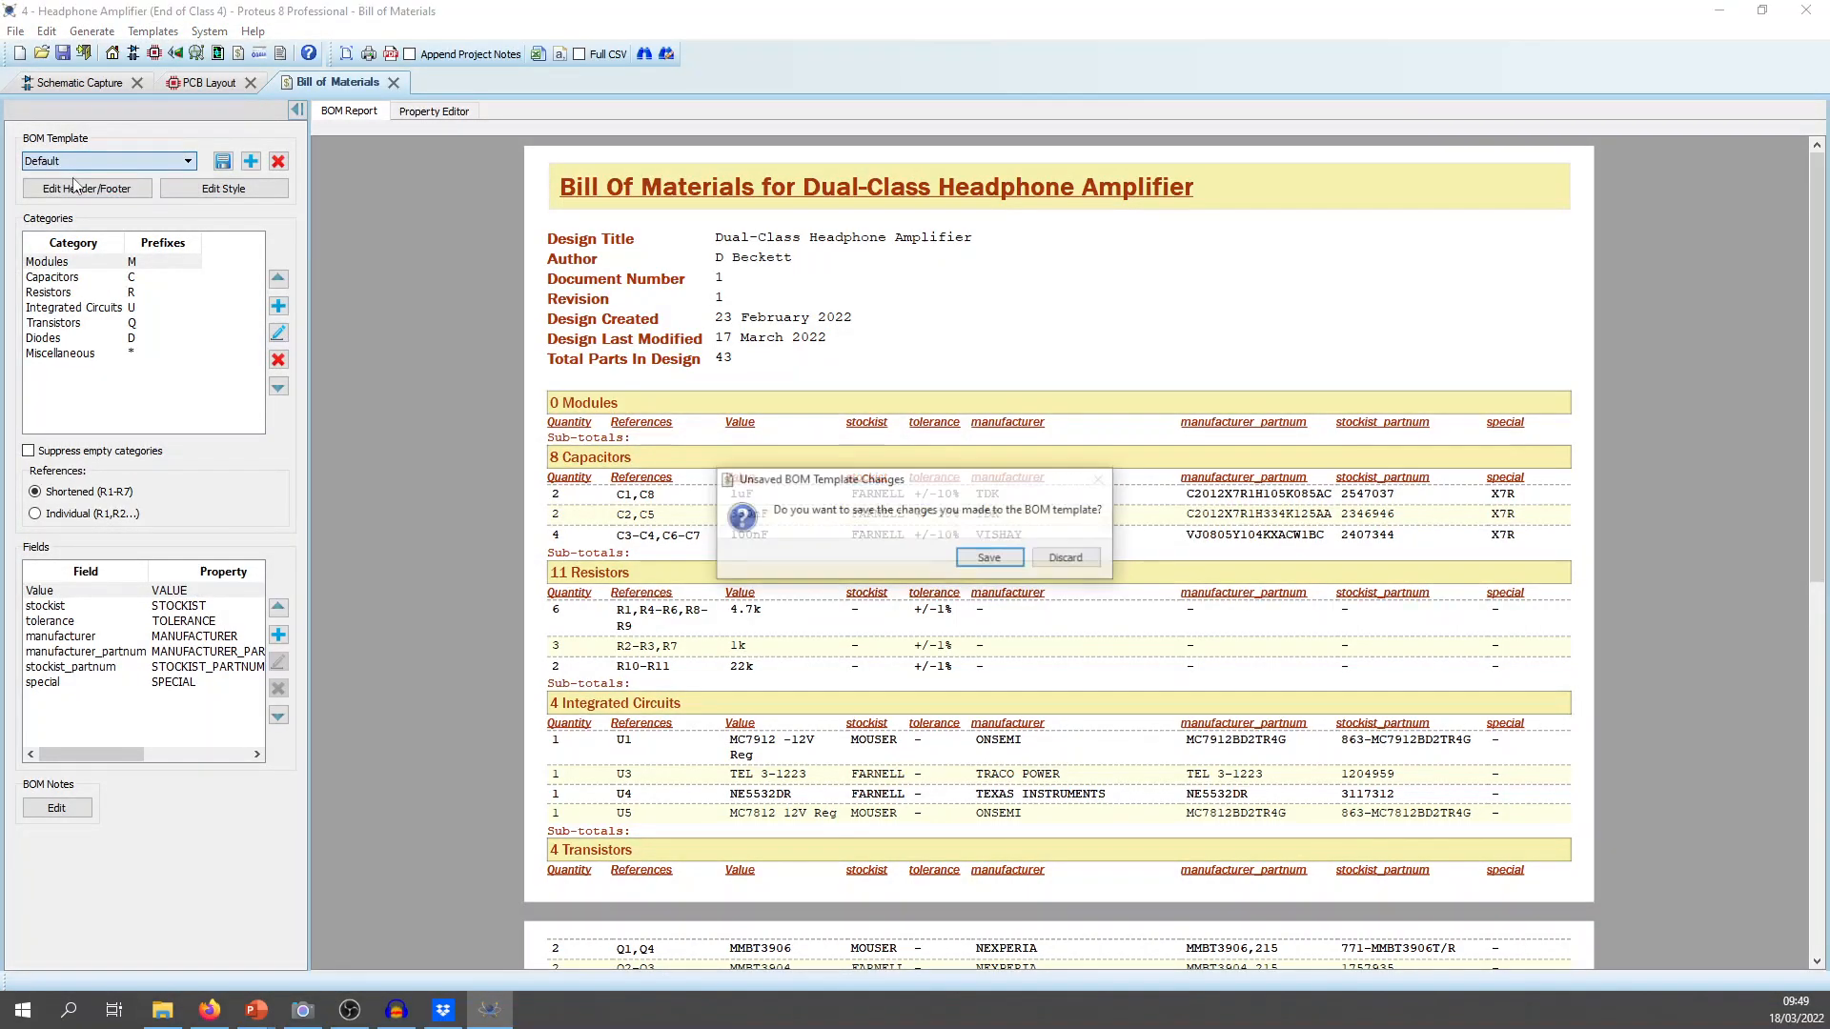
click(991, 559)
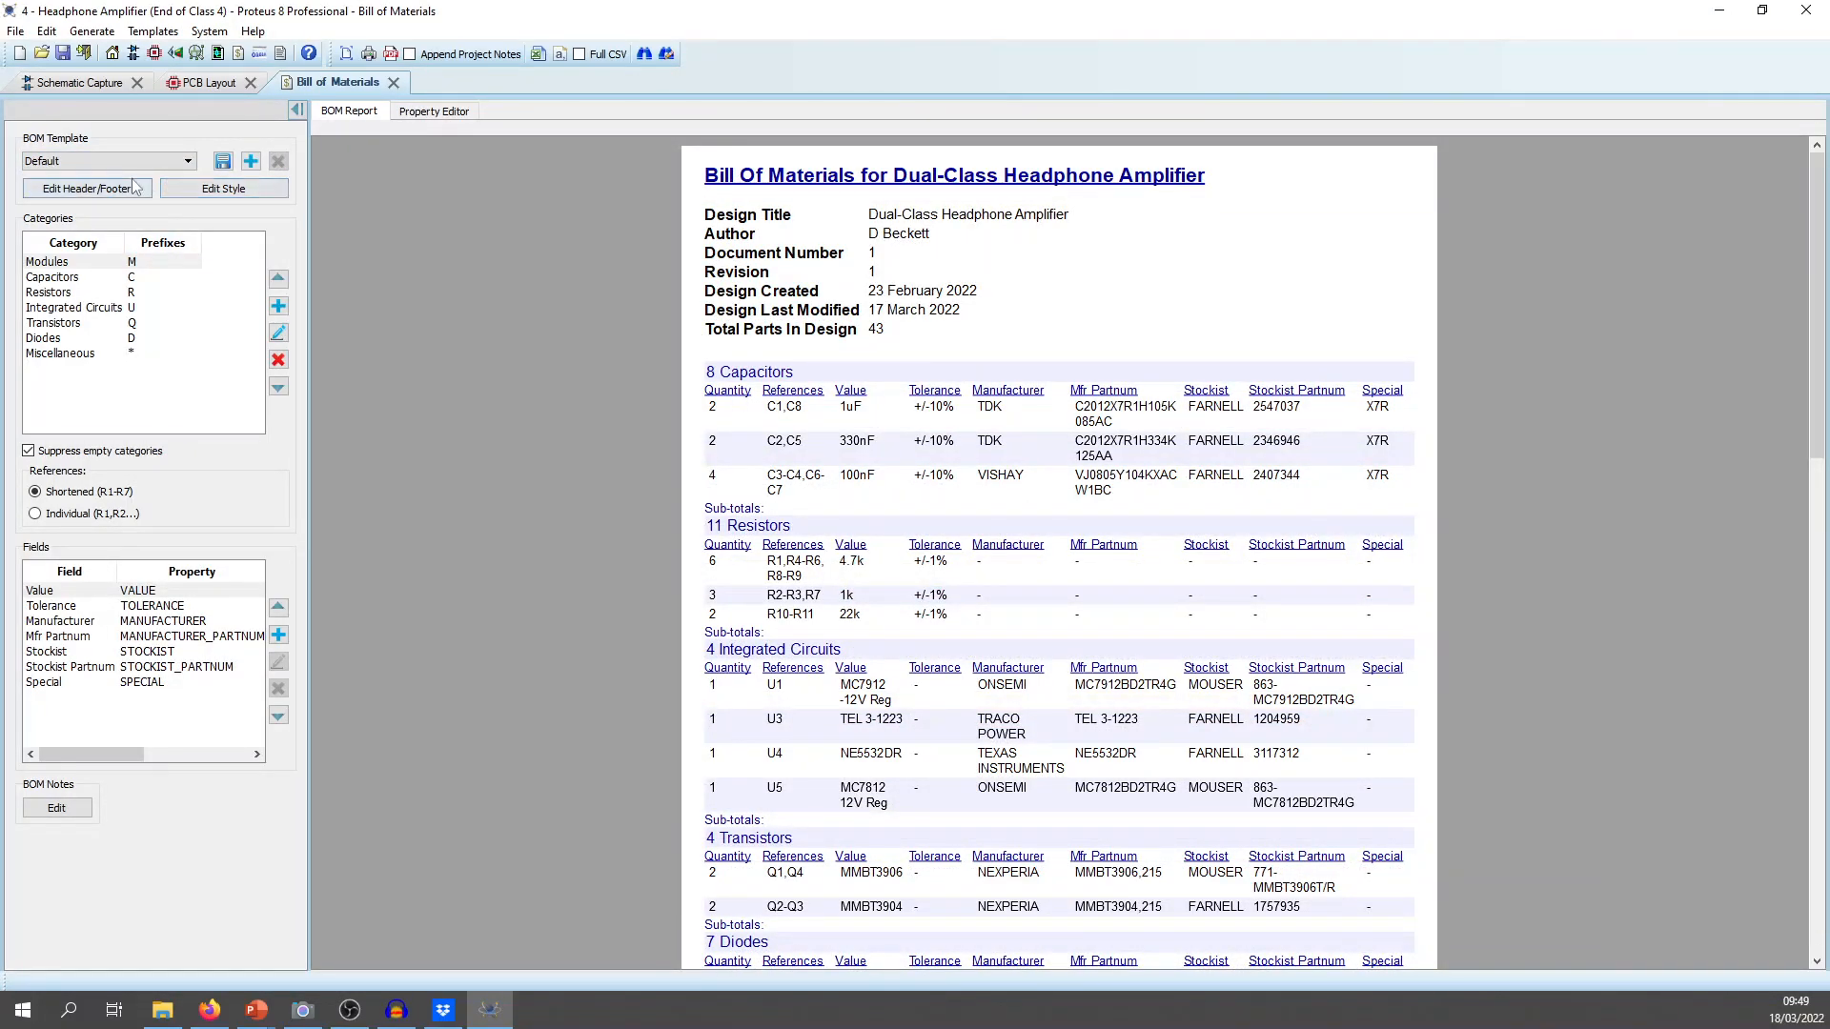
Look at the Default template's main title style, and compare the Rustic report layout with the Default one.
click(200, 190)
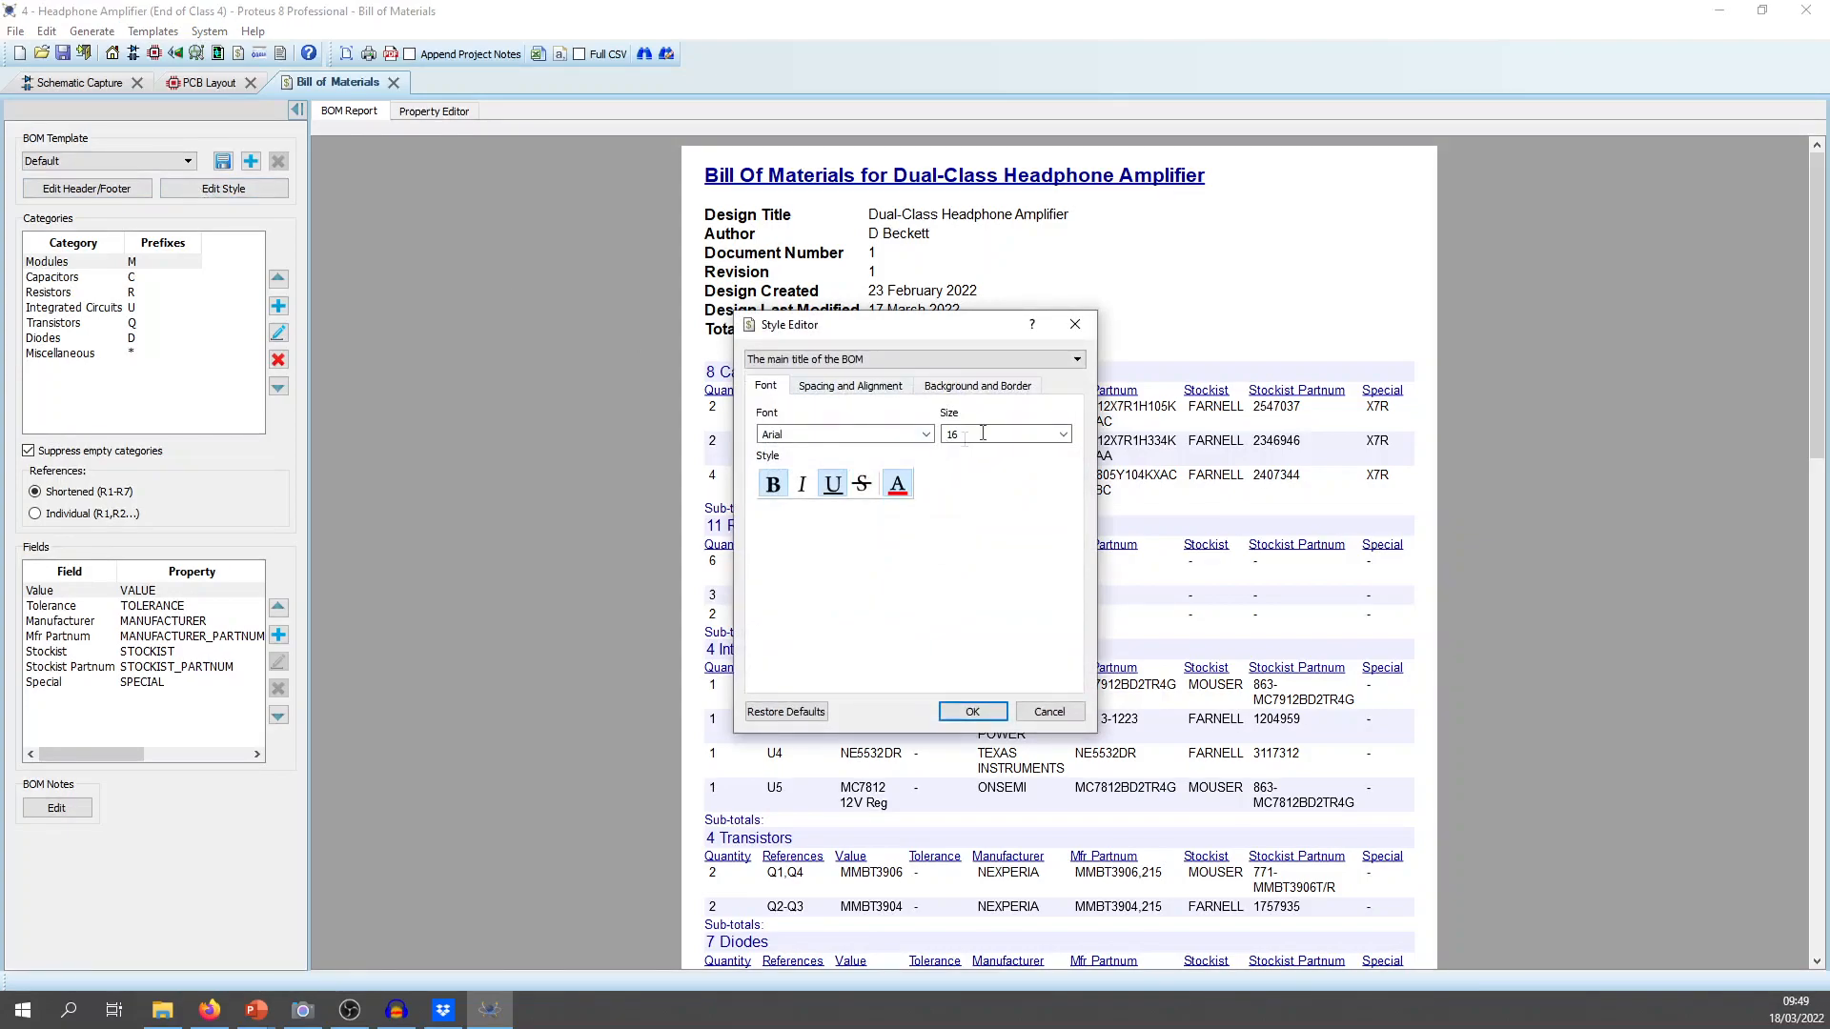
click(1074, 324)
click(78, 162)
click(66, 190)
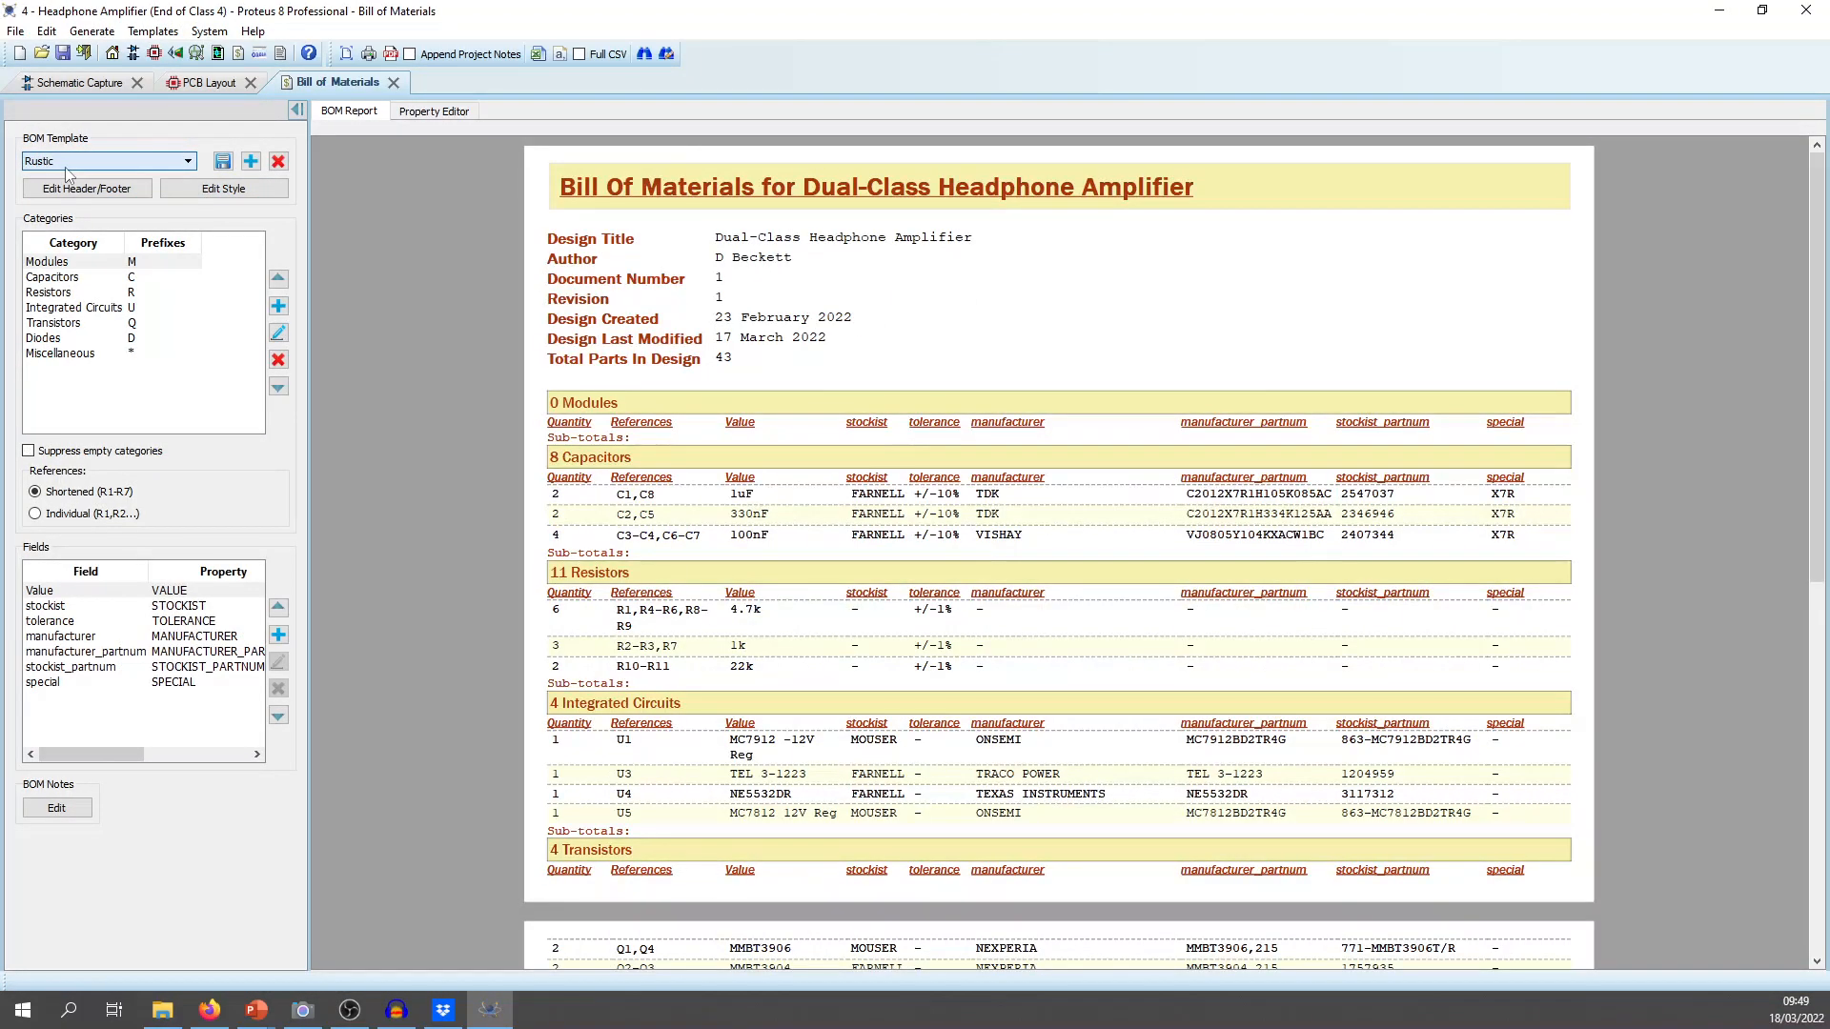
click(63, 161)
click(59, 178)
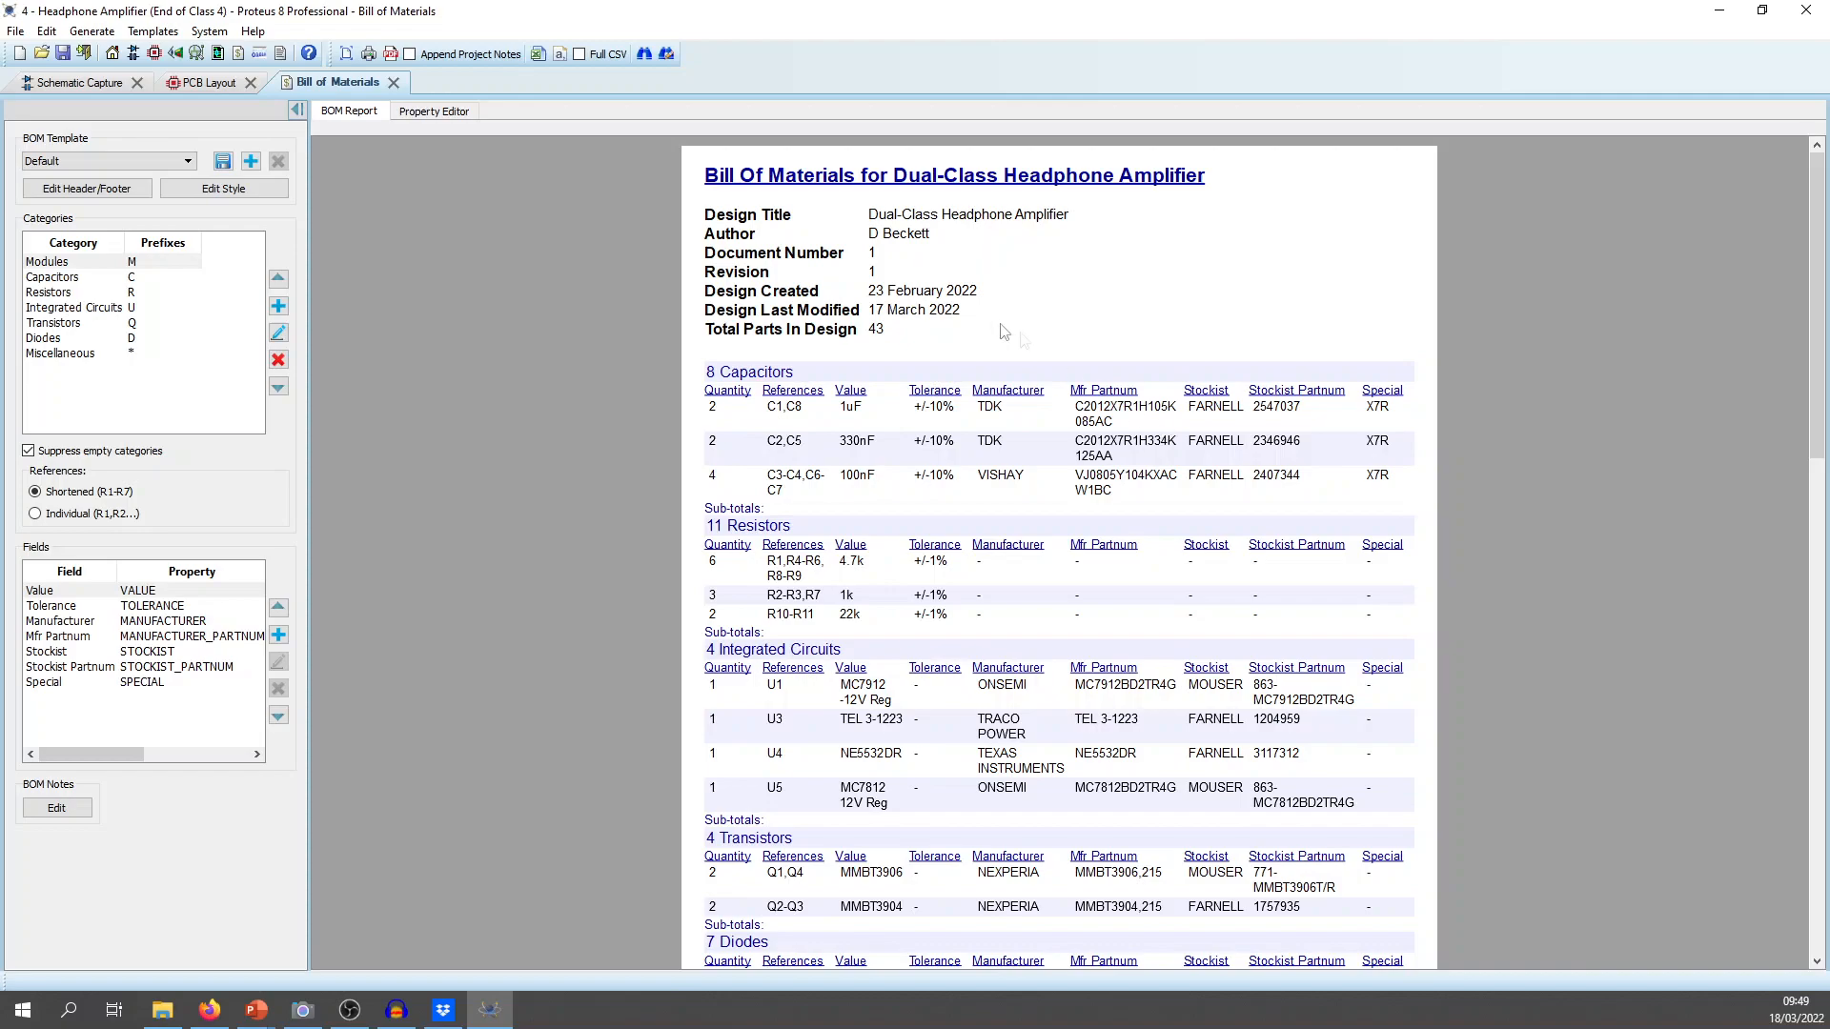
Examine the Default template's spacing, alignment, background and border style options for the main BOM title.
click(173, 164)
click(139, 173)
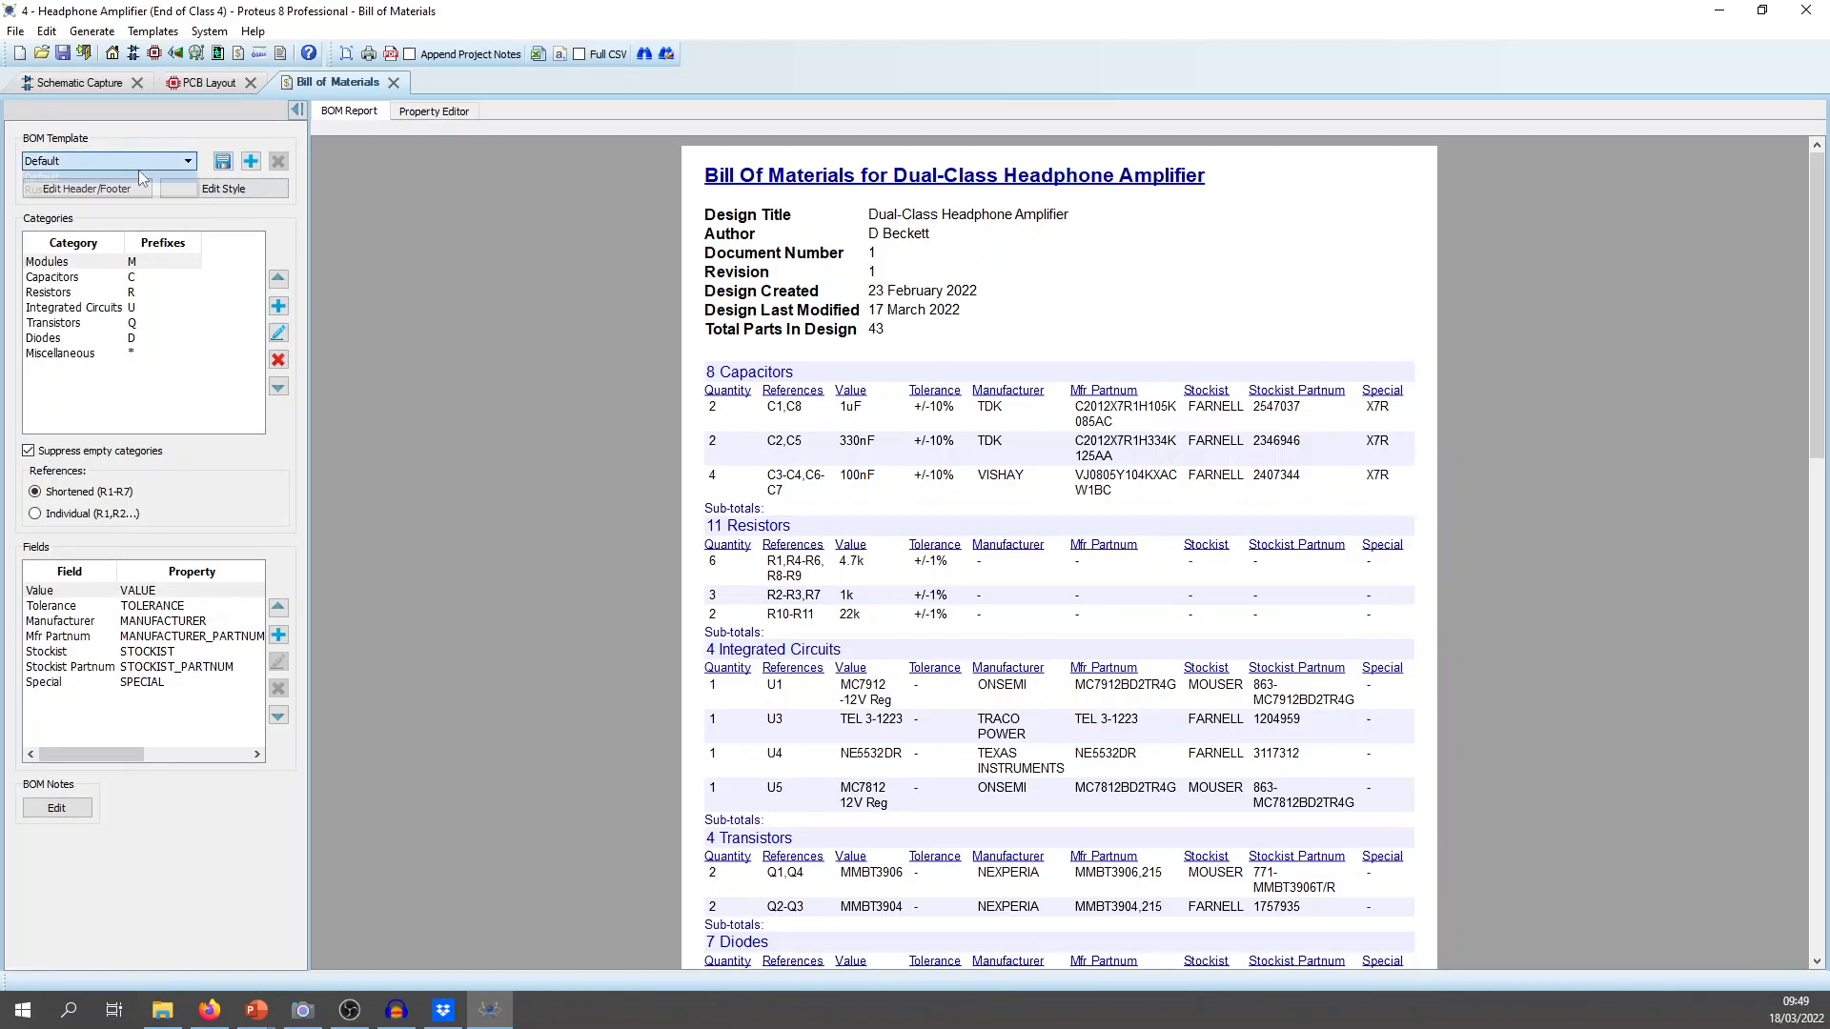
click(212, 191)
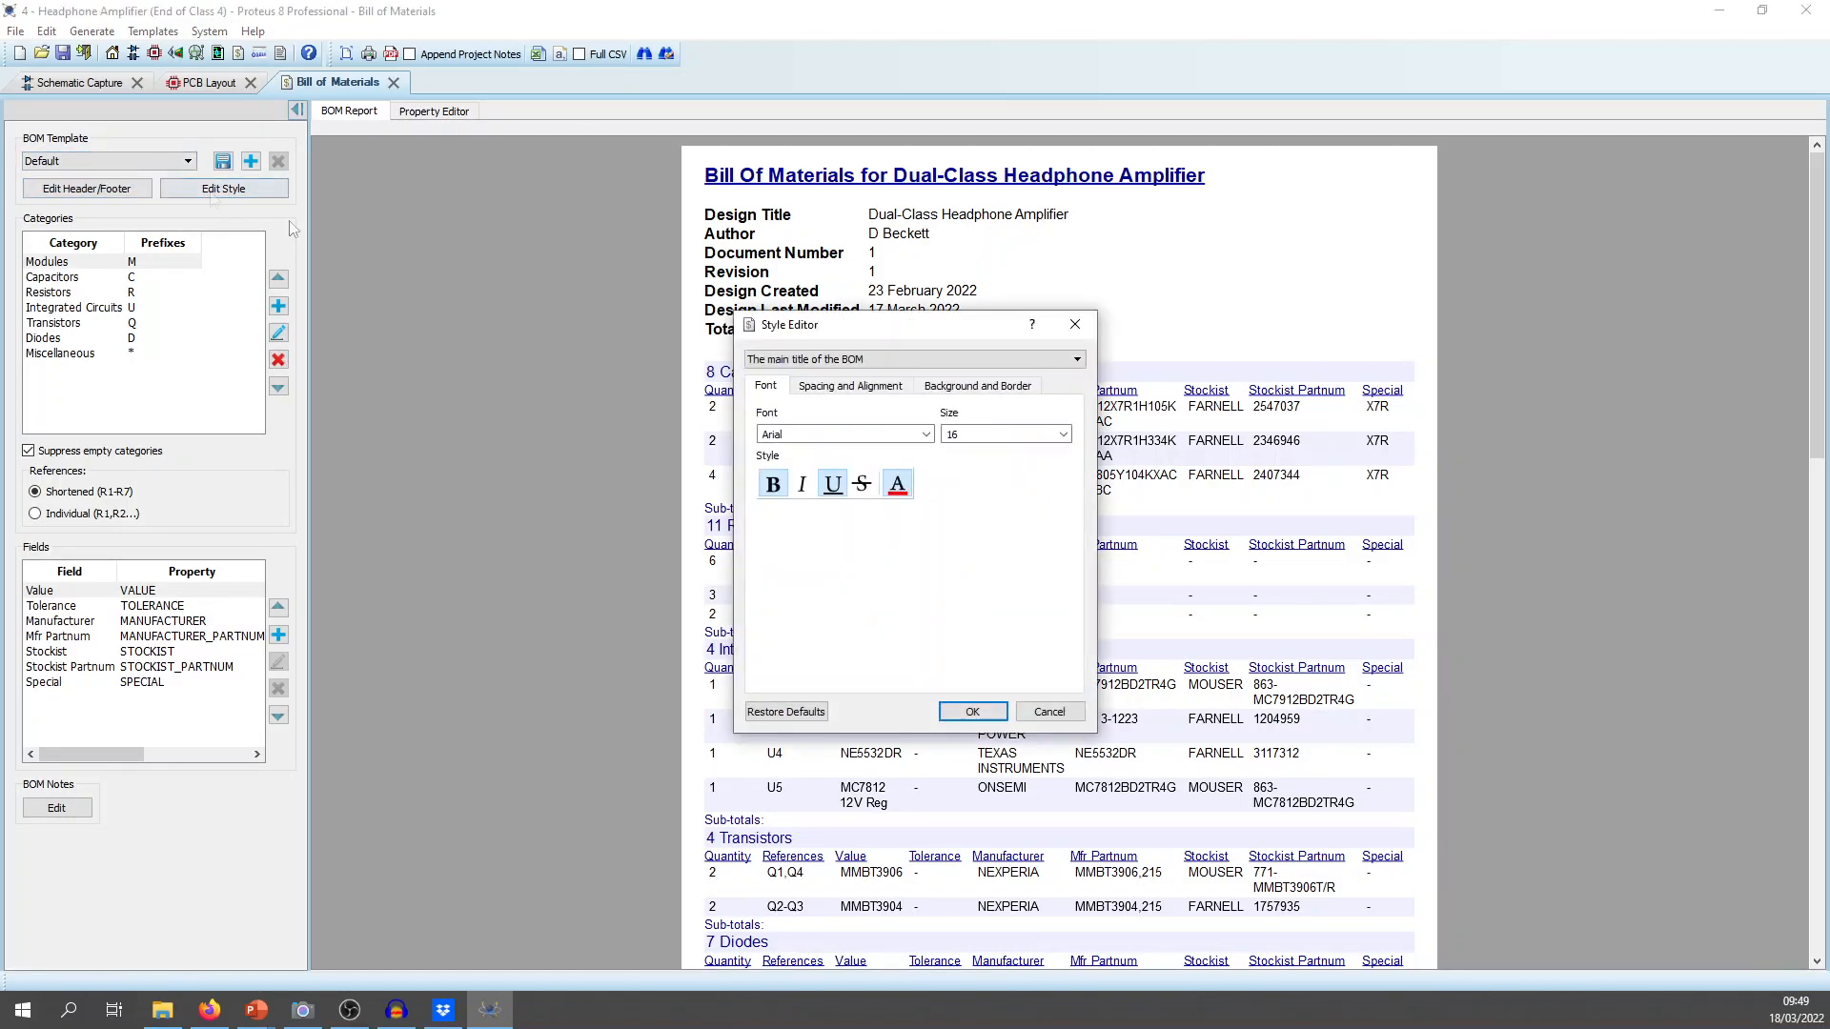
click(858, 386)
click(996, 386)
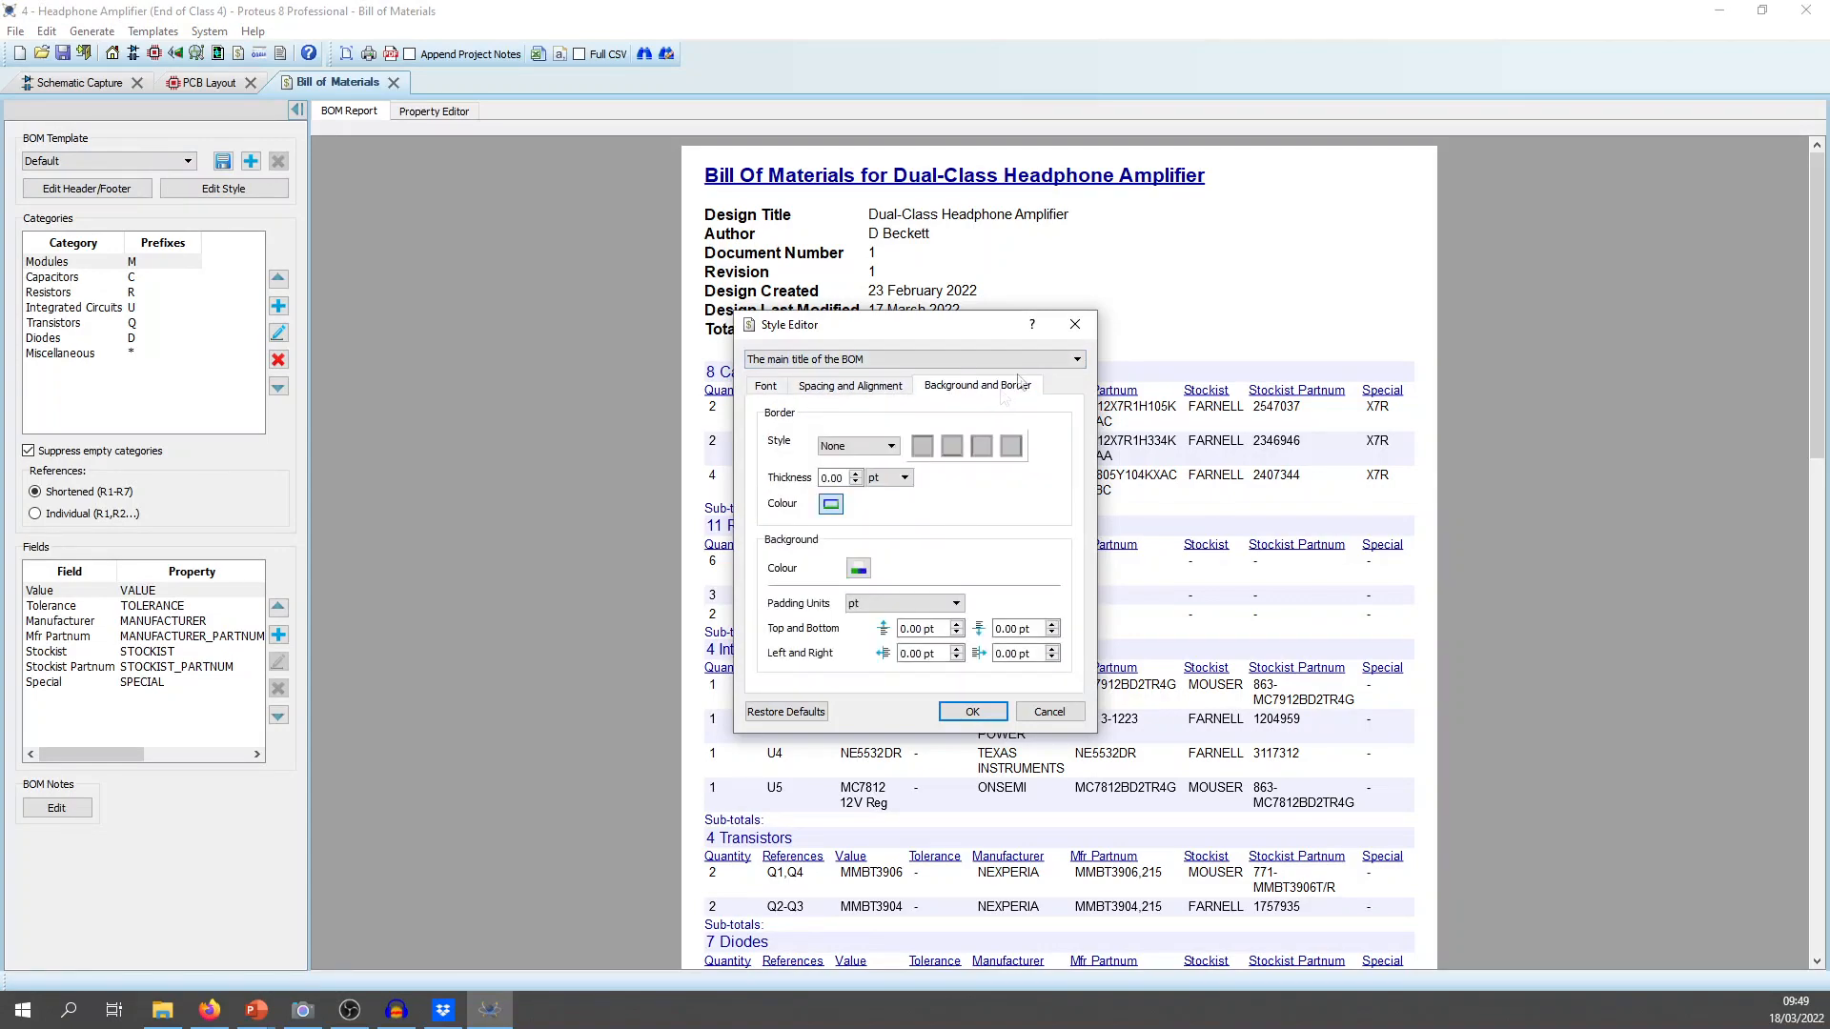
click(1075, 326)
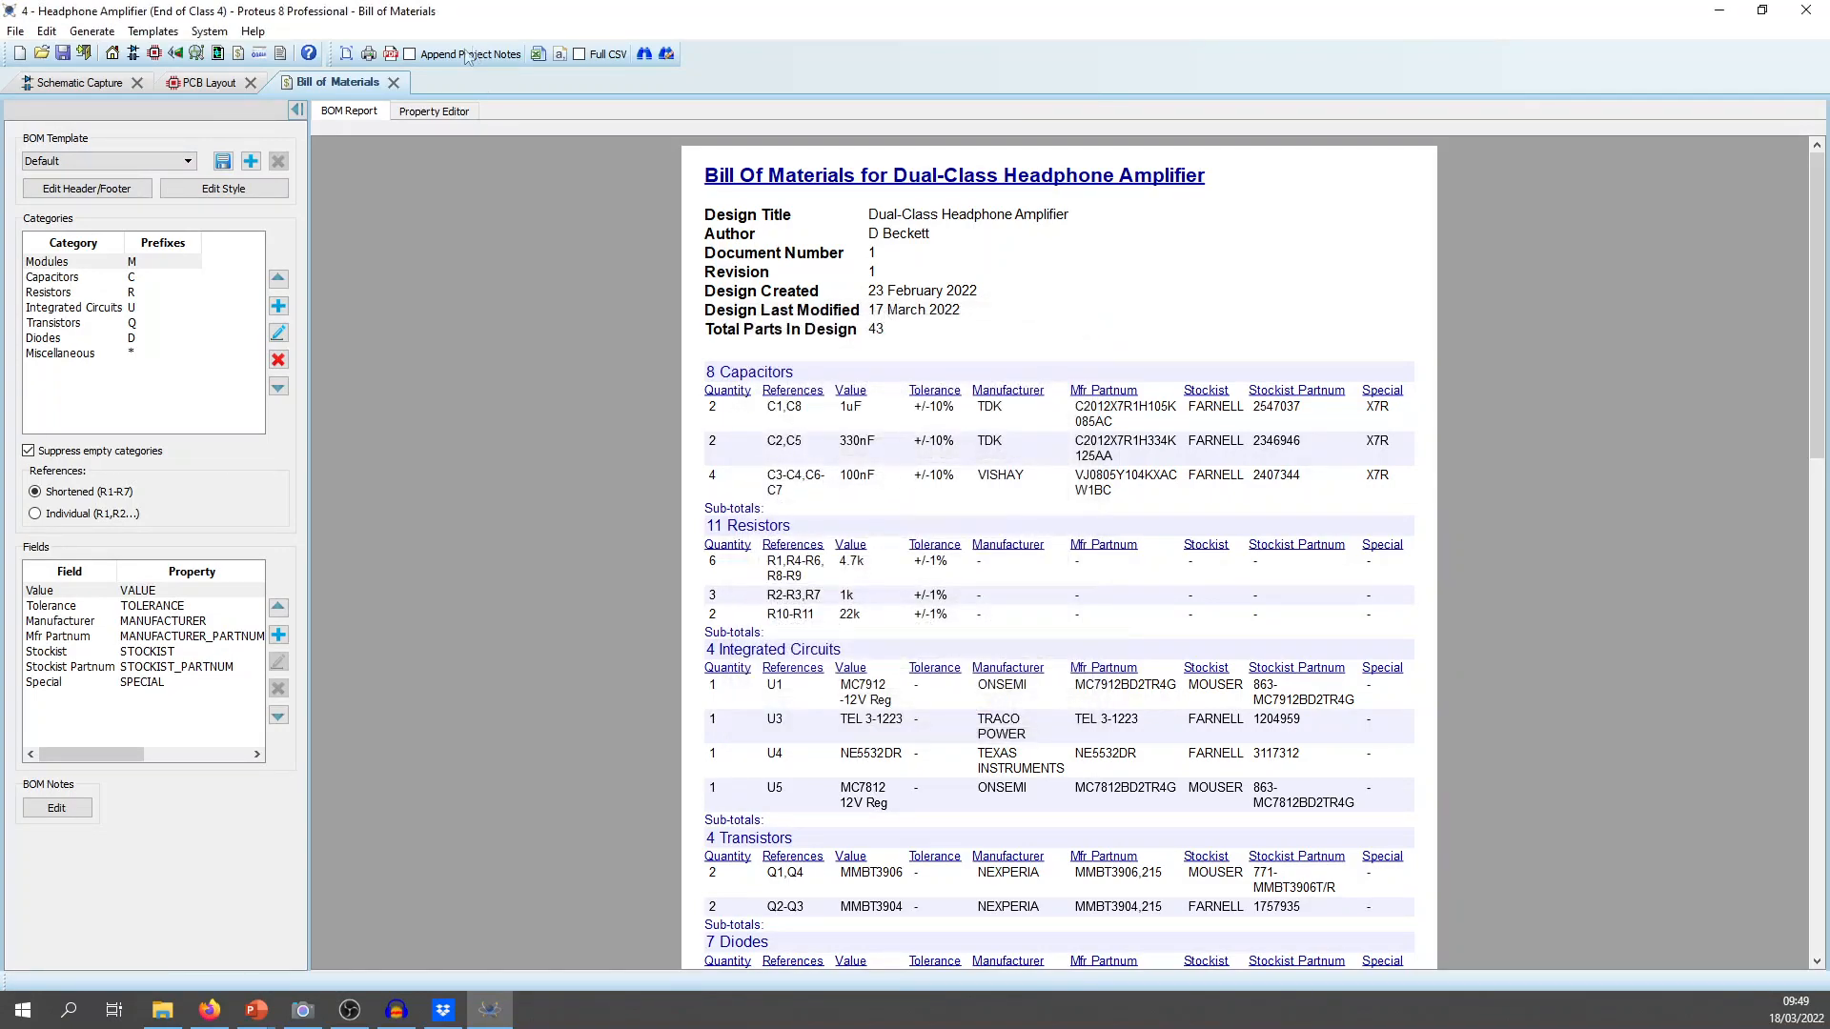
click(391, 55)
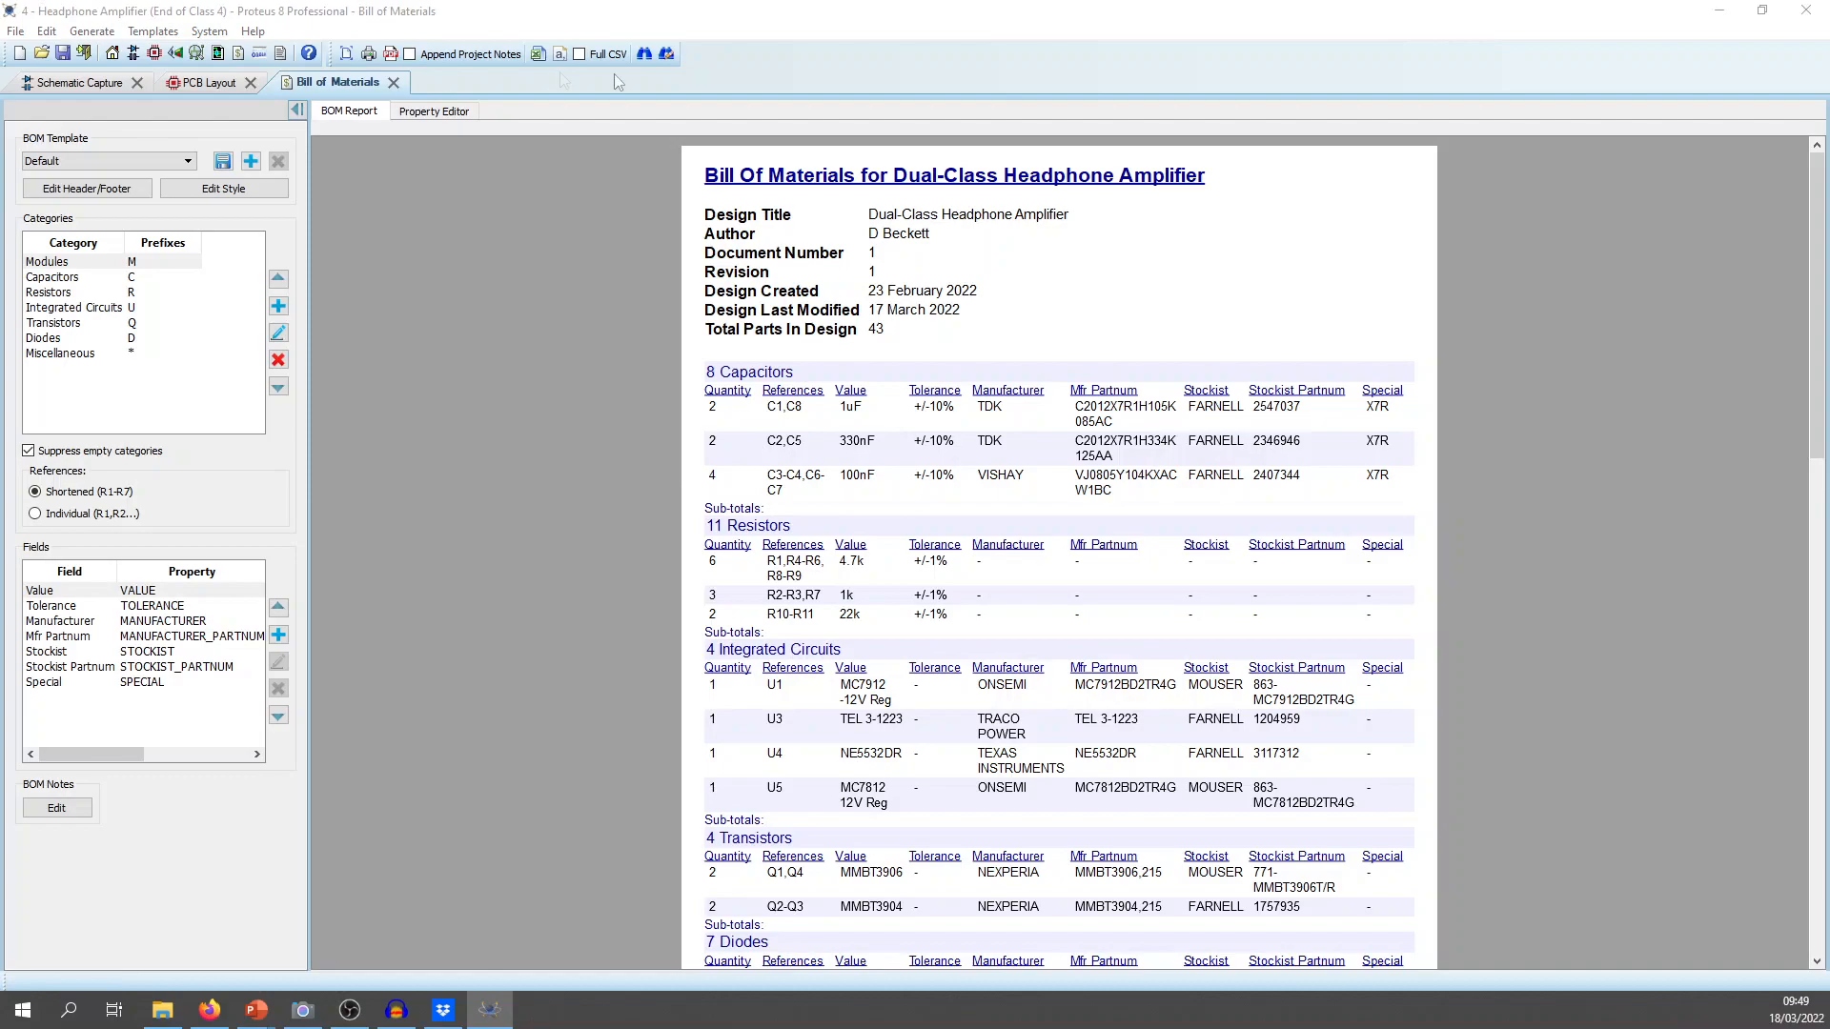
click(892, 57)
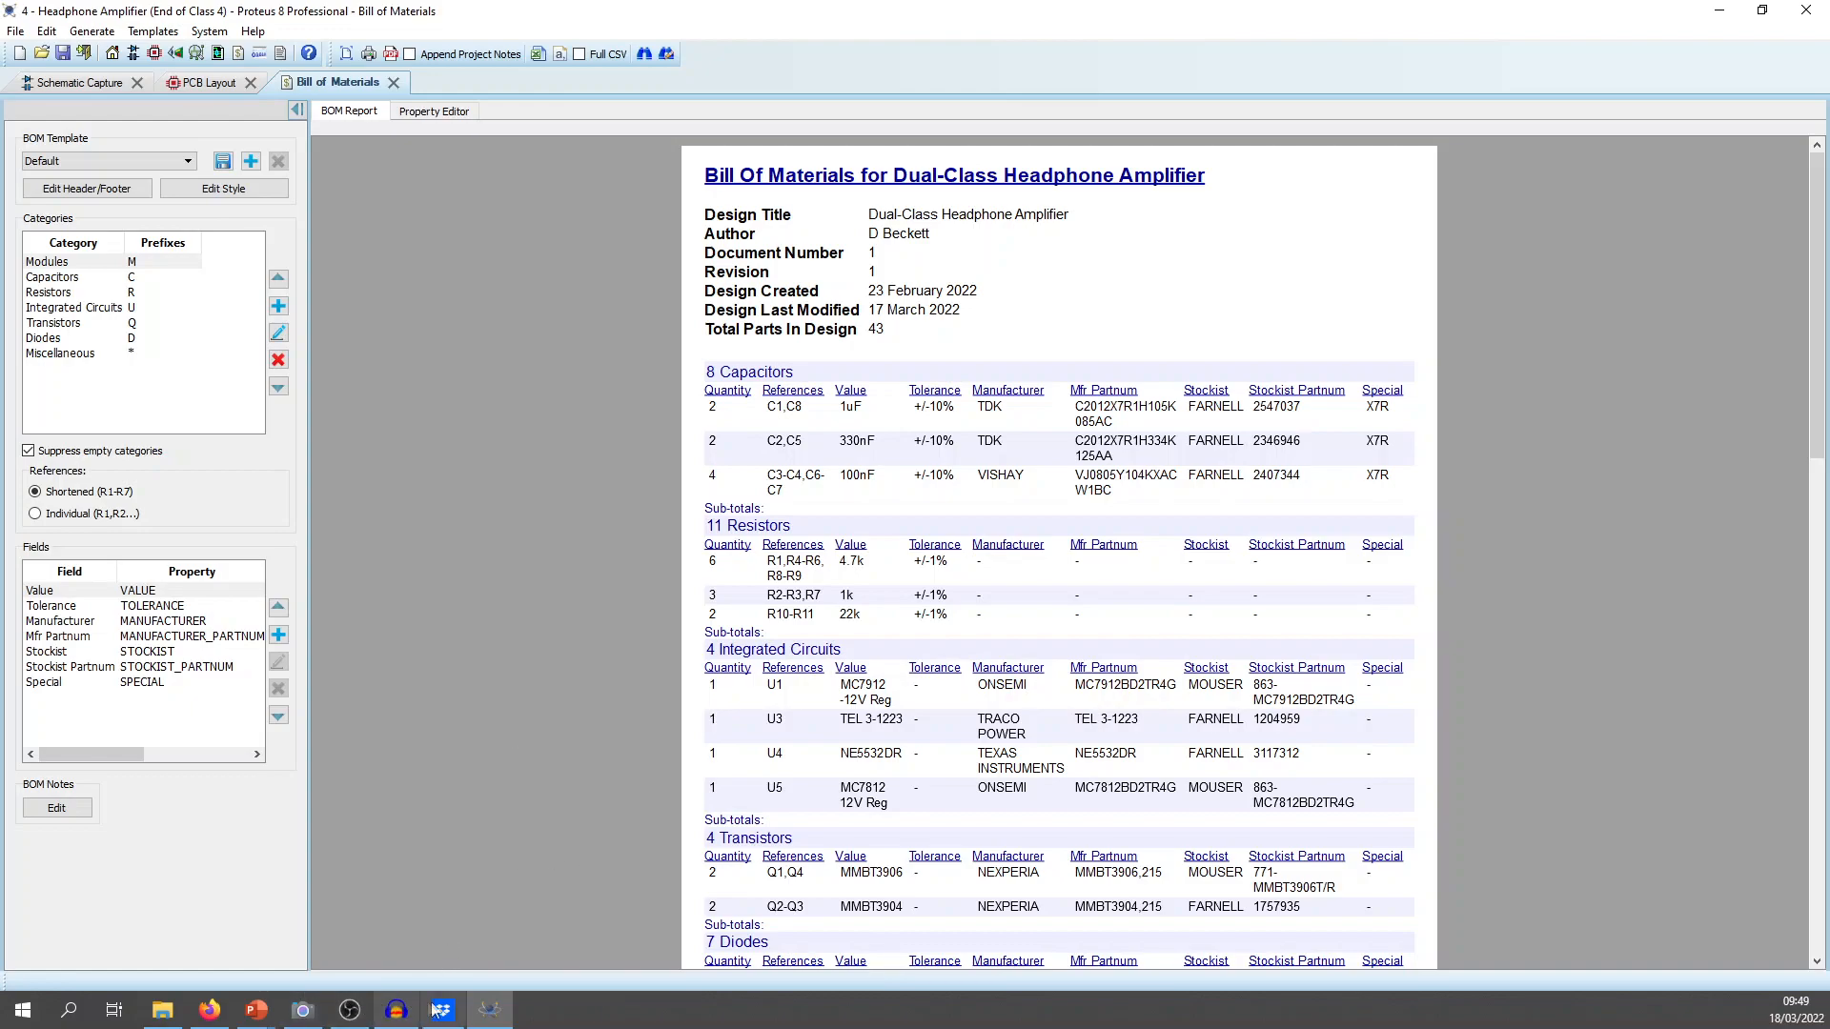
mouse_move(445, 1011)
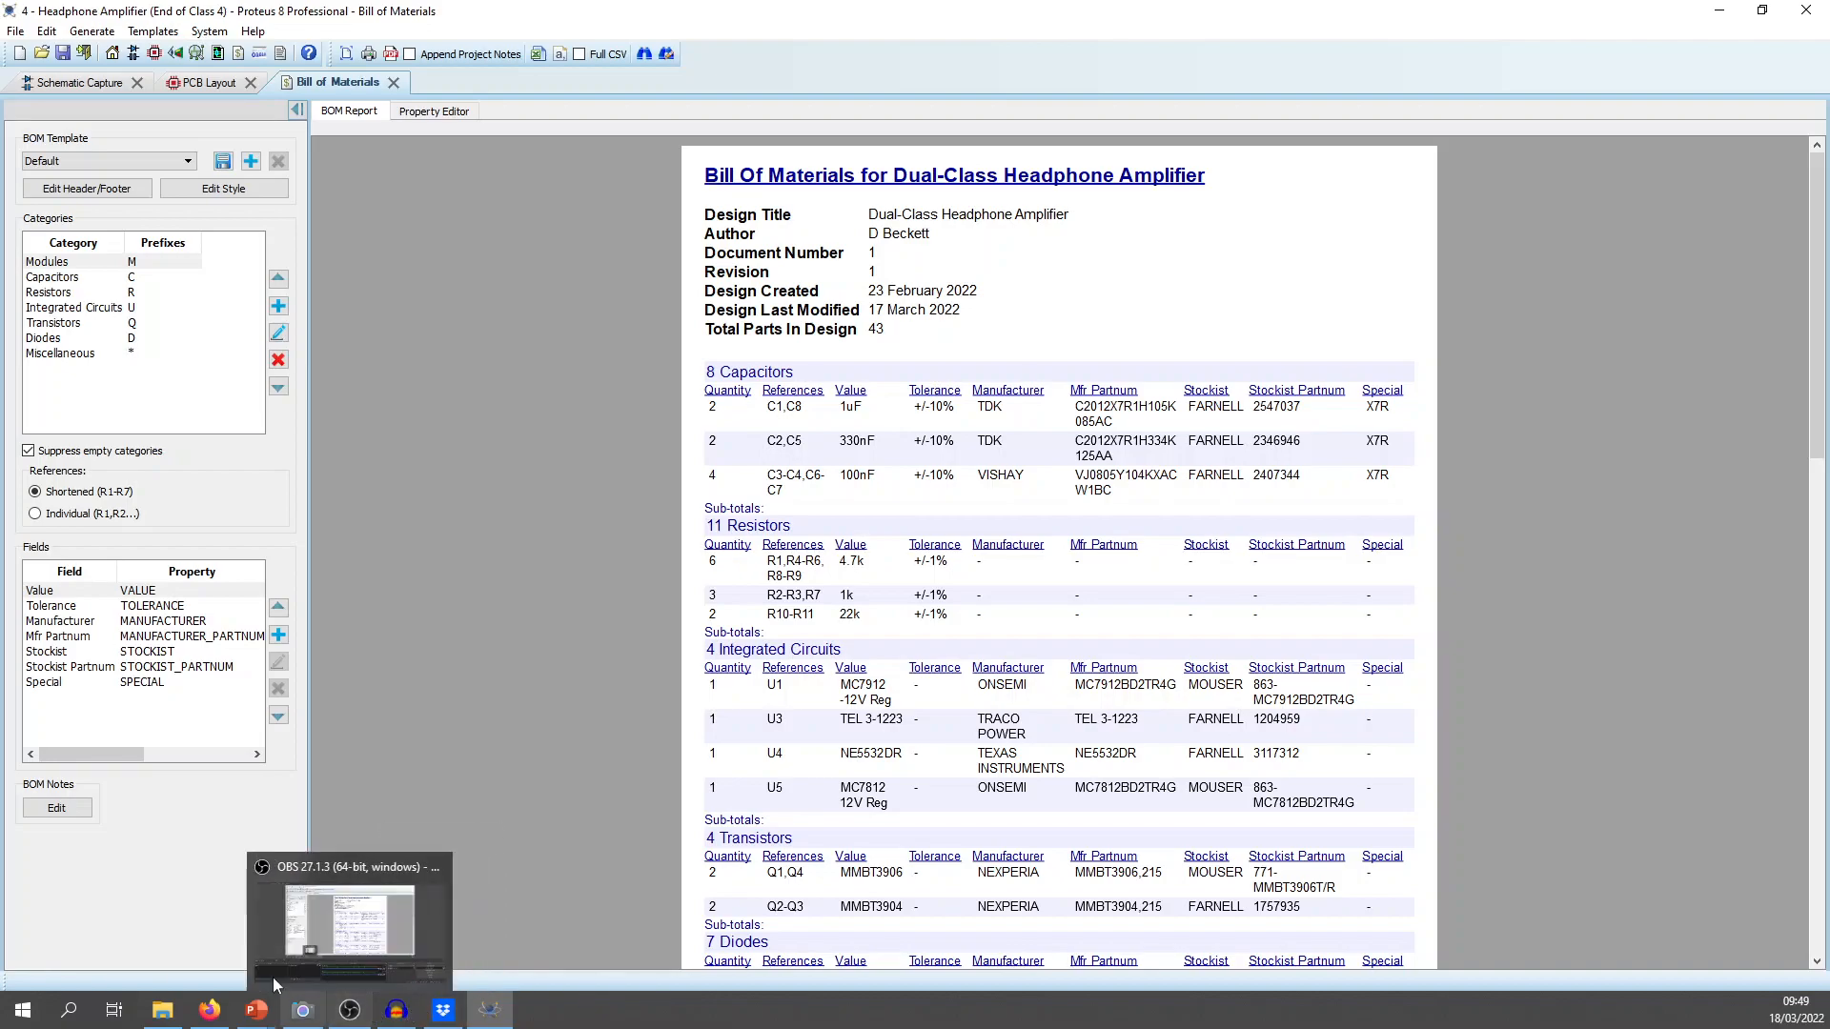
Switch to the browser and read JLCPCB's Proteus Gerber guide, covering the output options and the board outline layer.
click(214, 84)
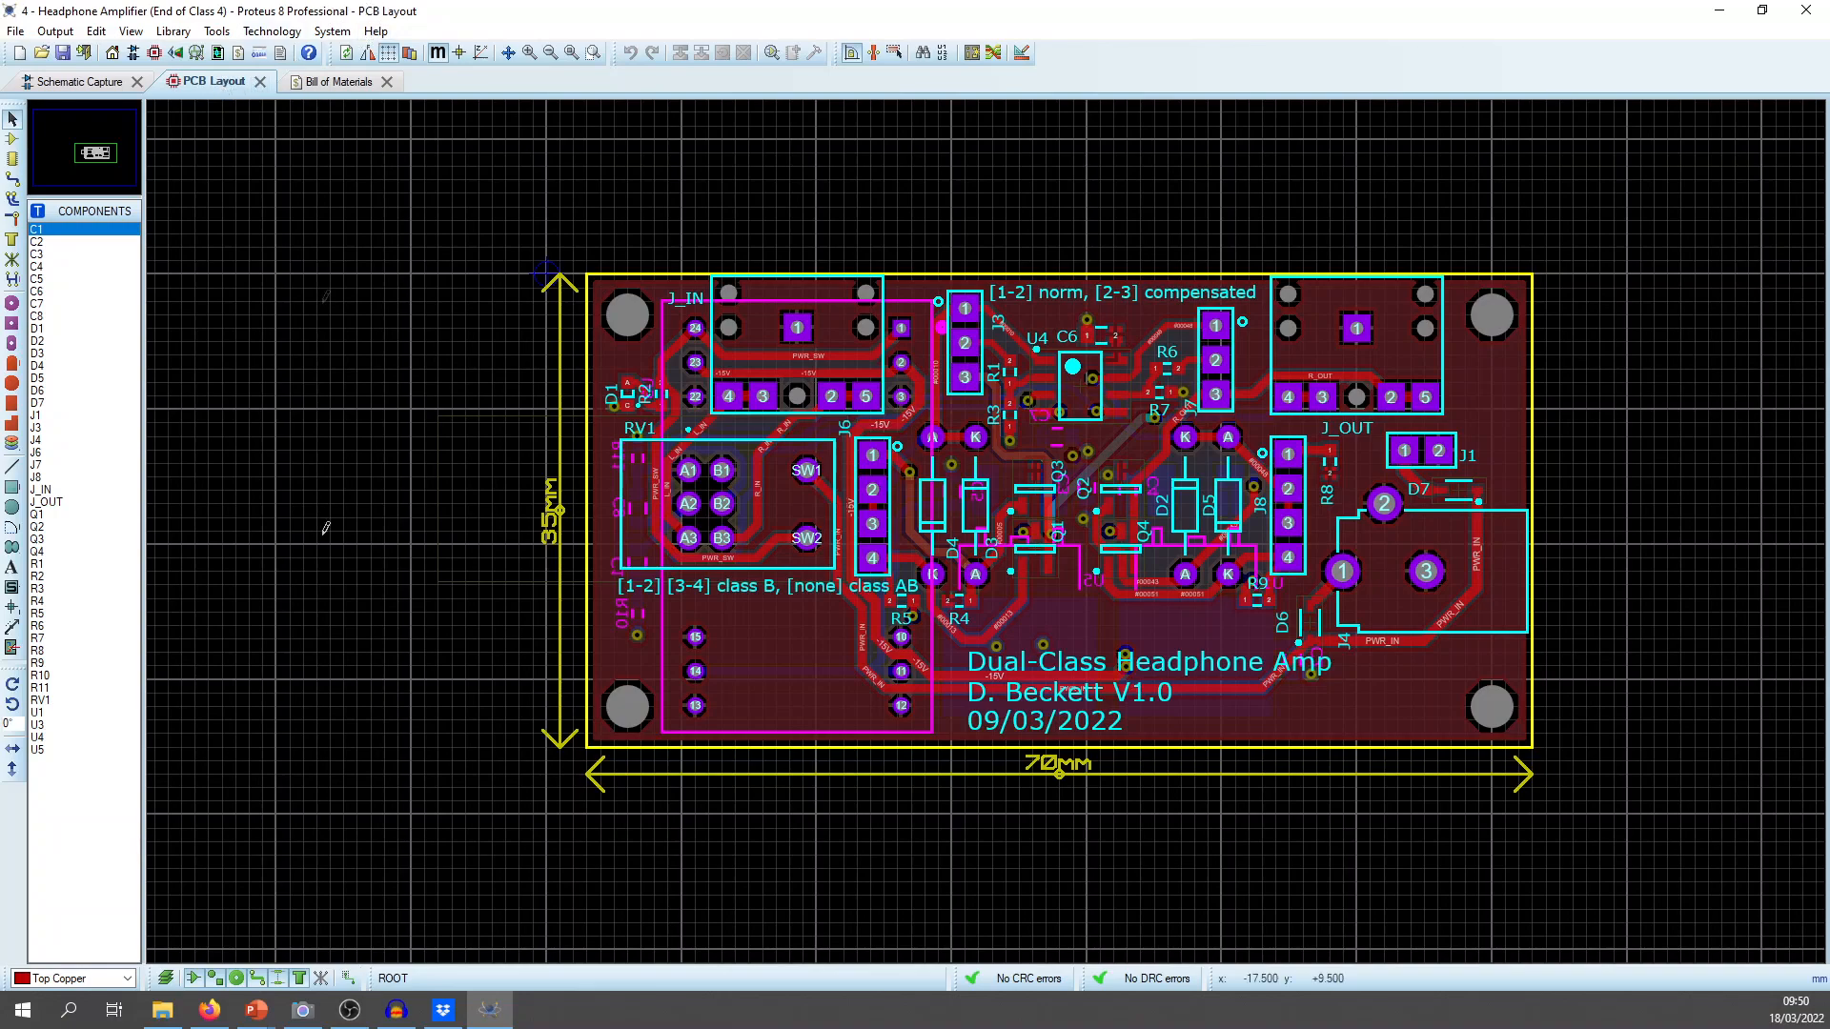
click(221, 1017)
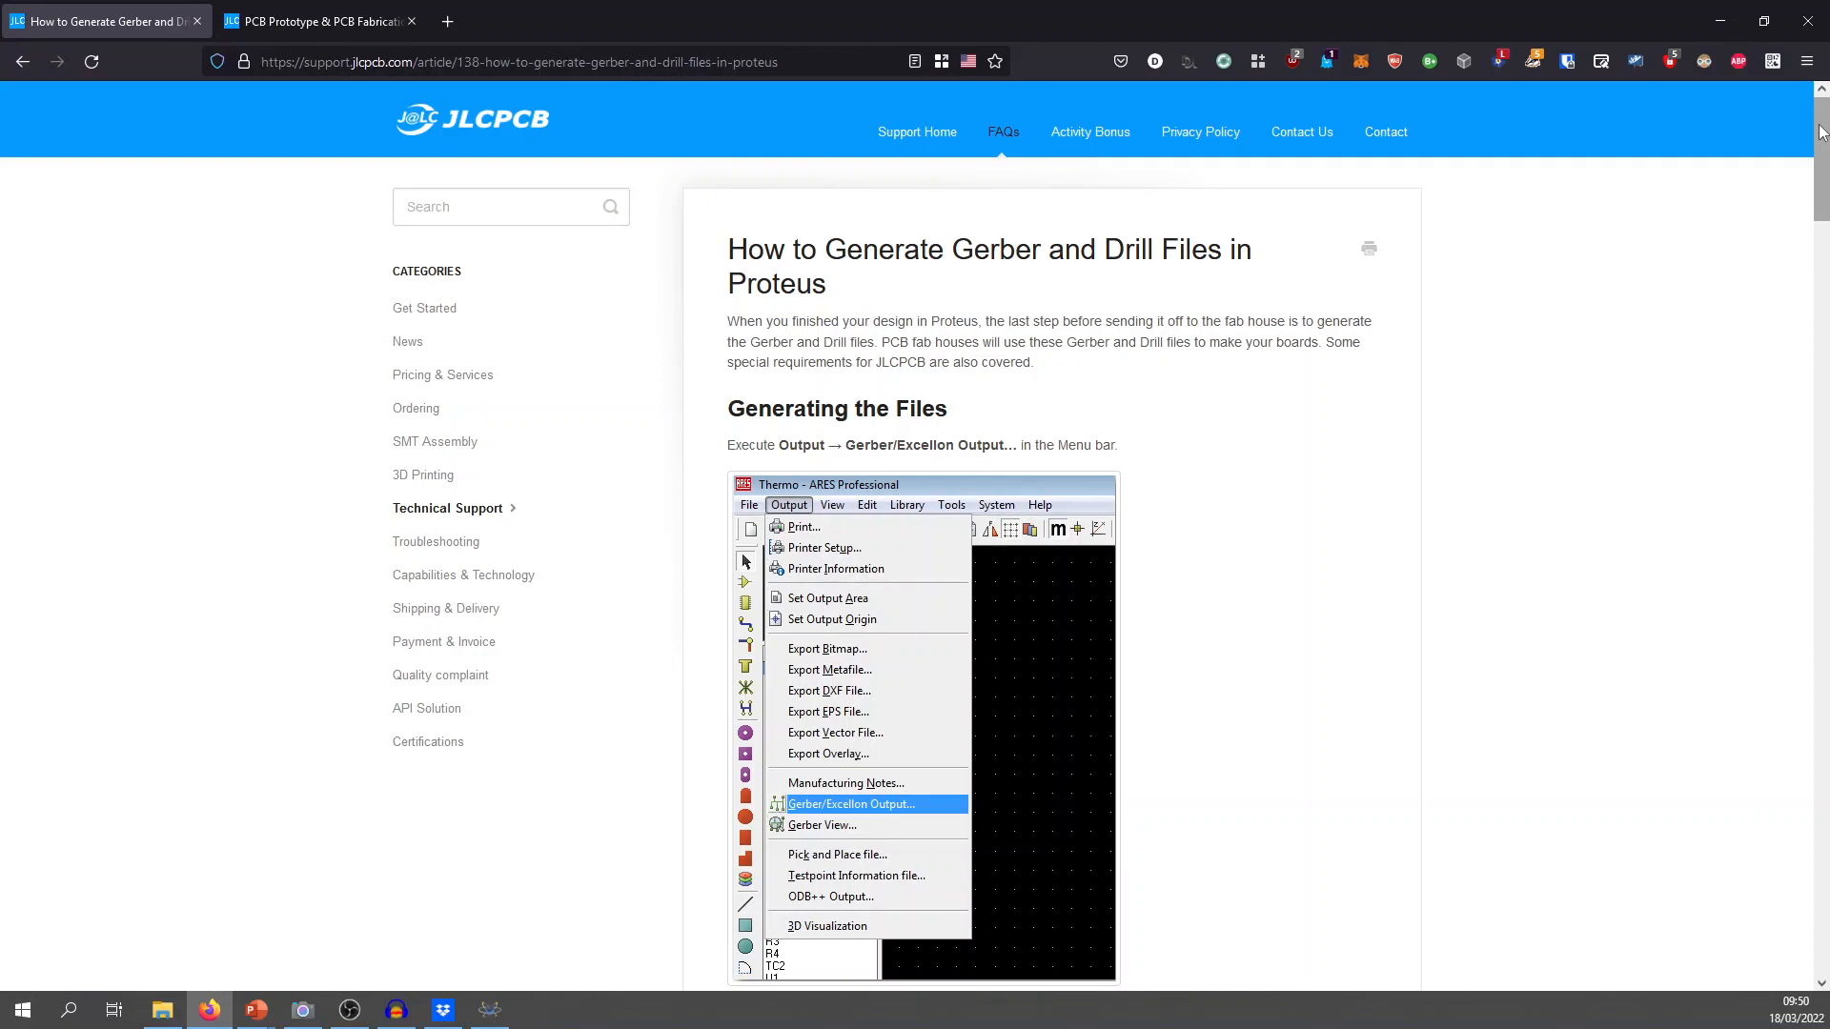
drag(1819, 125, 1815, 116)
mouse_move(1824, 150)
mouse_down()
mouse_move(1821, 273)
mouse_move(1811, 124)
mouse_up()
scroll(1461, 106, down, 5)
scroll(1801, 559, down, 15)
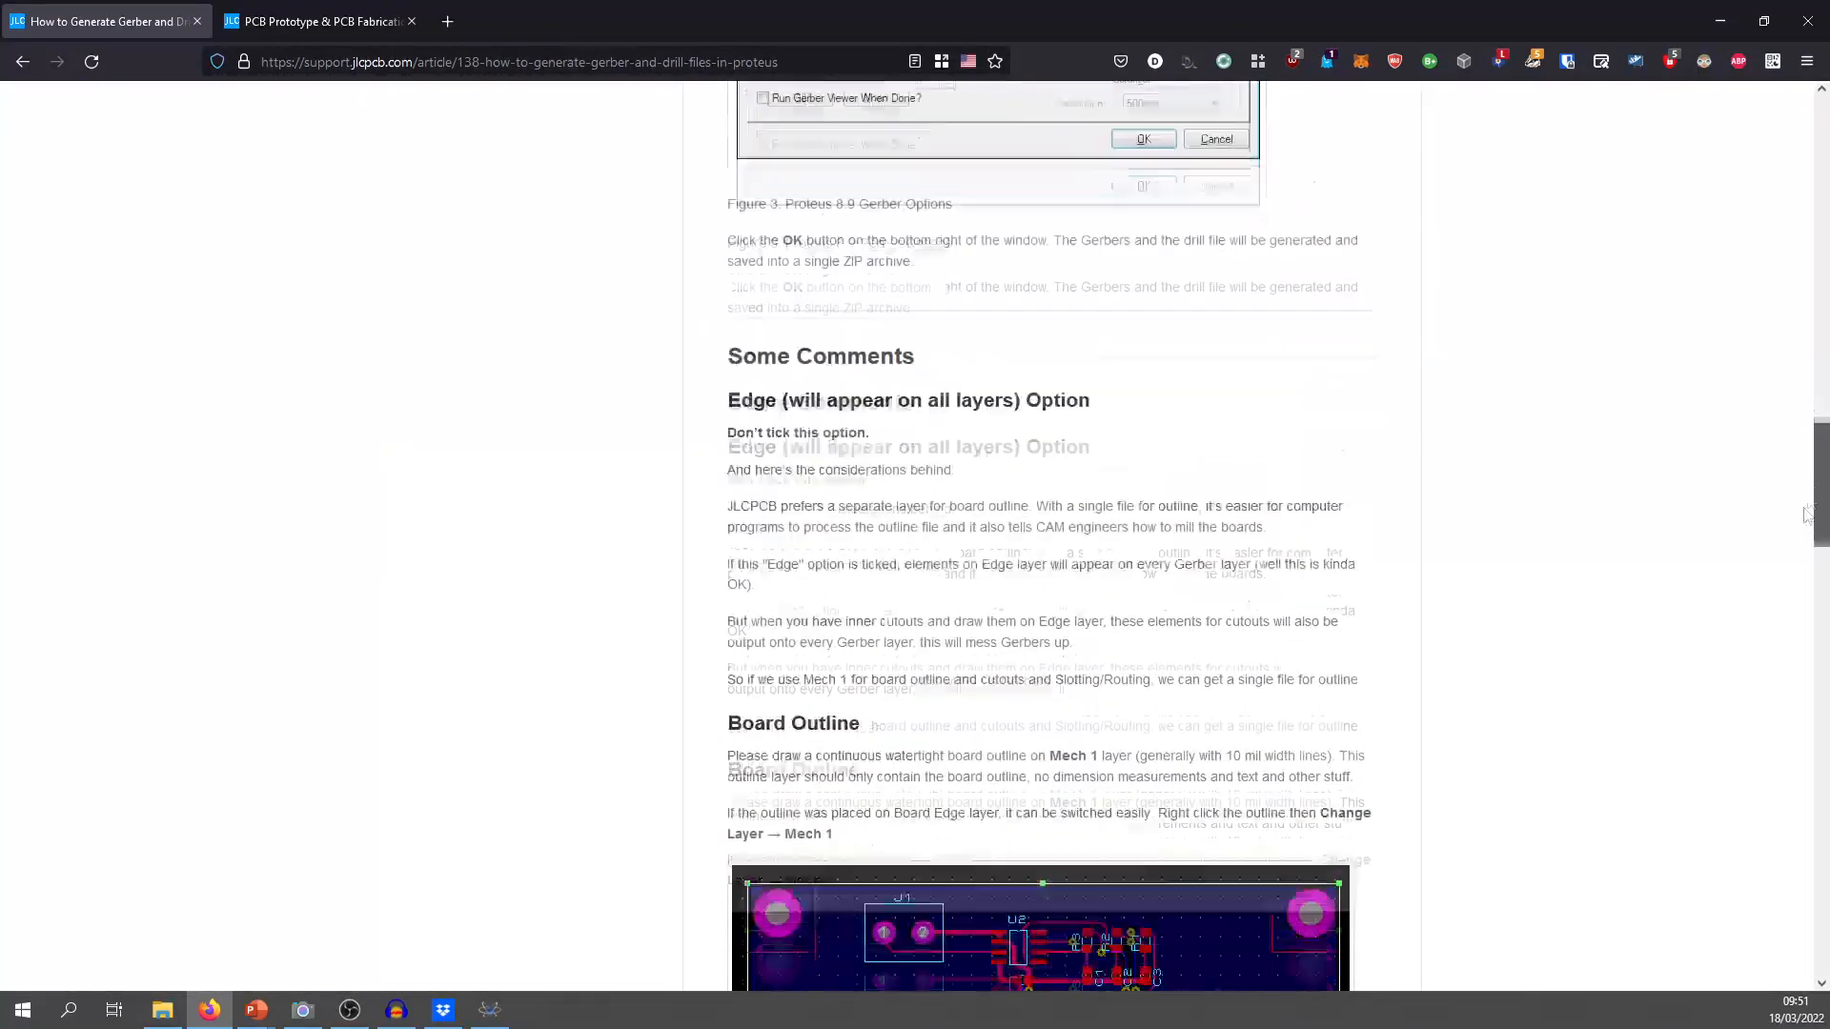
scroll(1801, 559, up, 2)
scroll(1787, 620, down, 9)
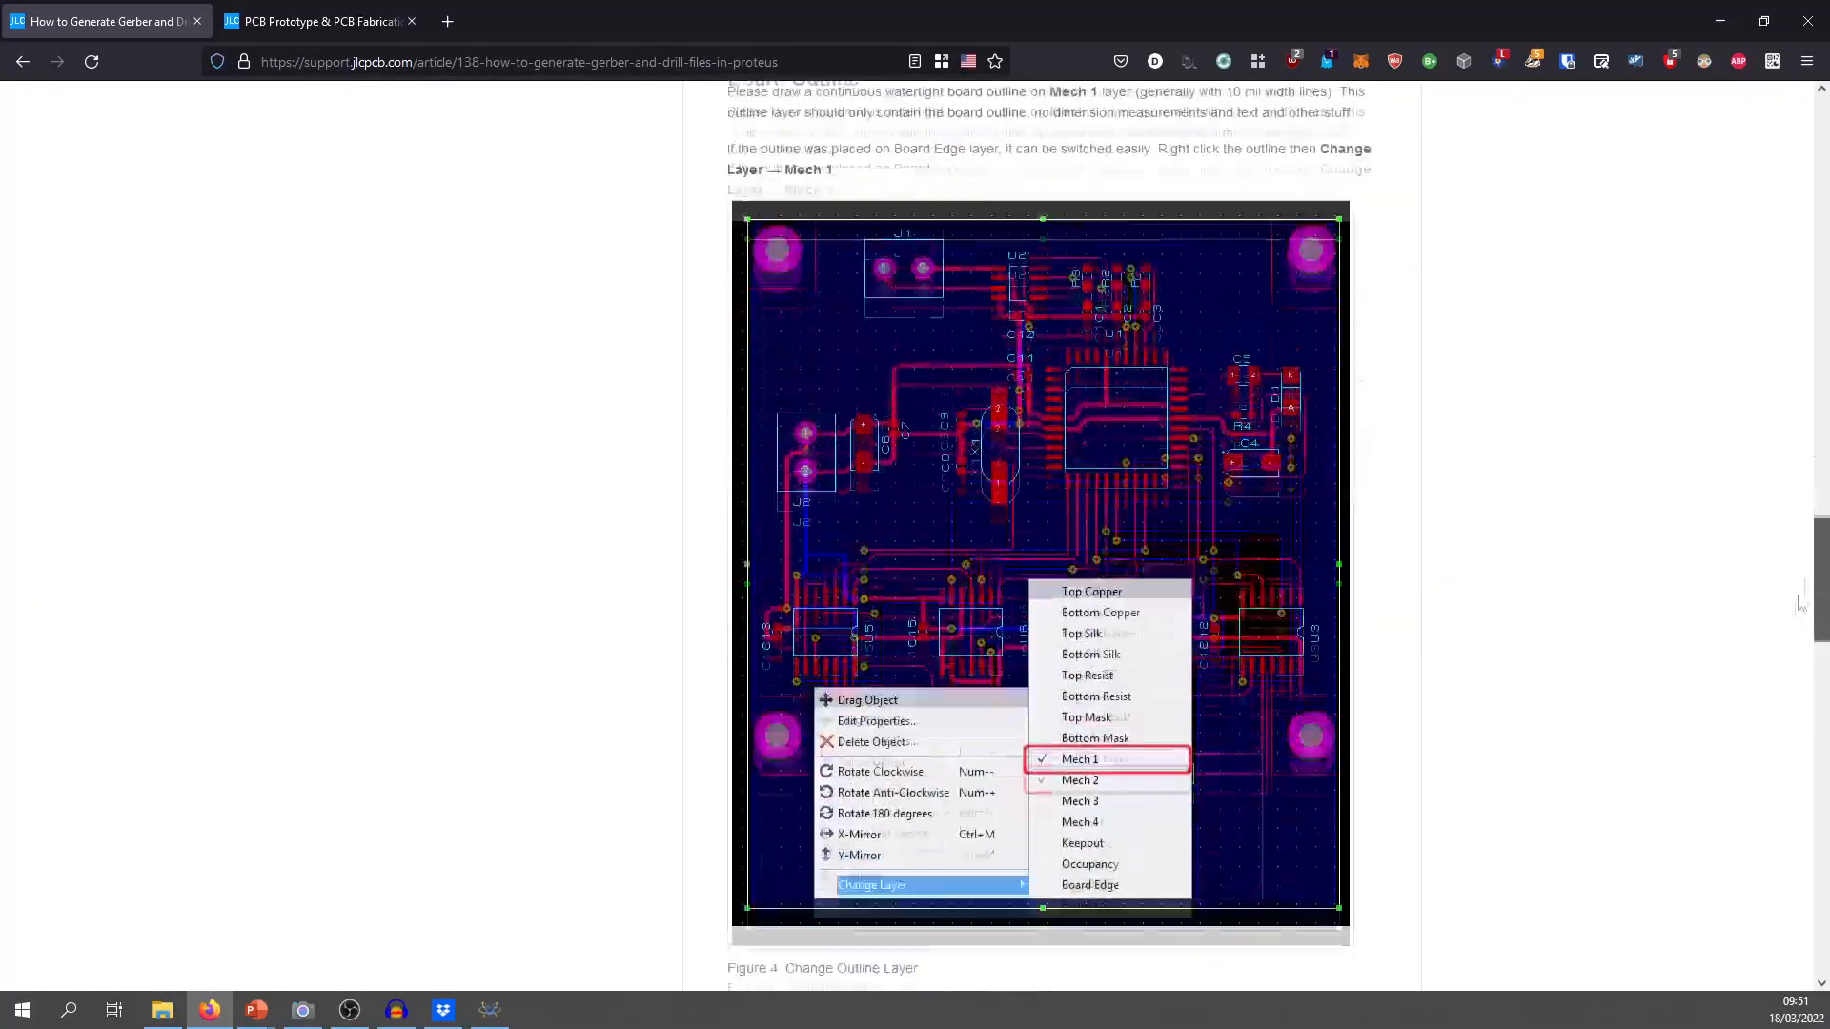
scroll(1775, 684, up, 17)
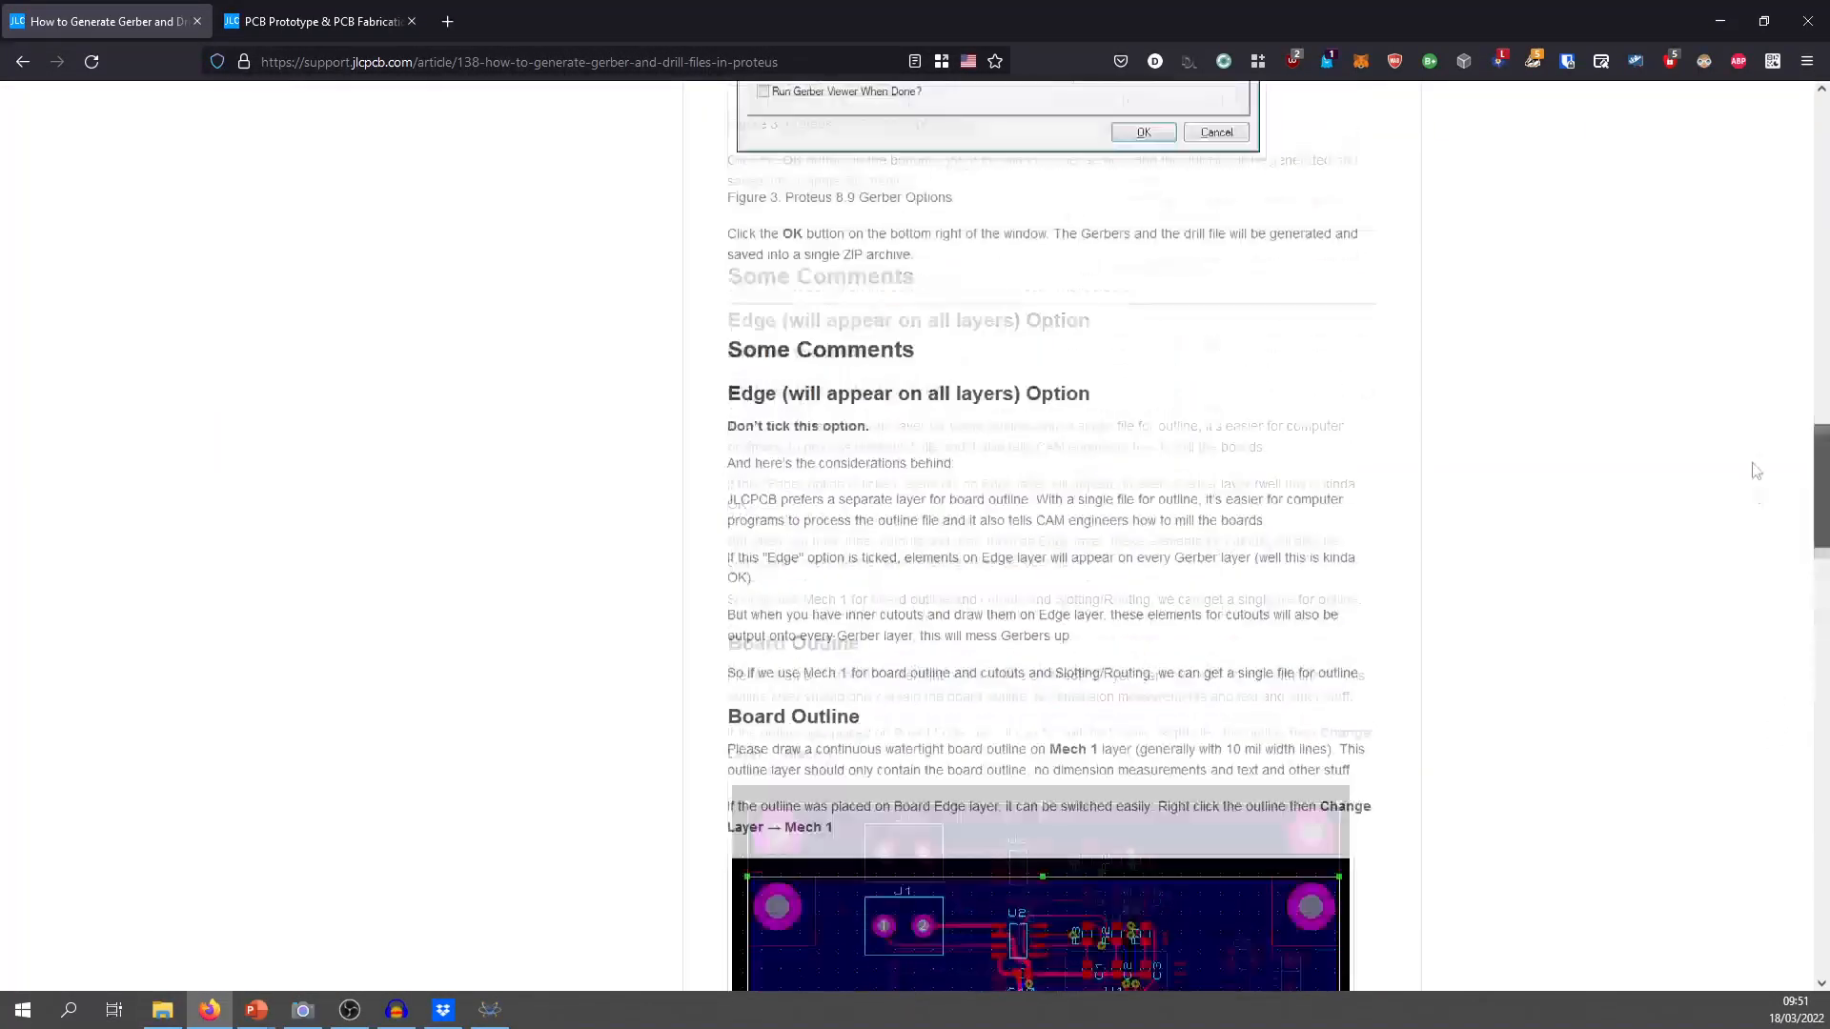
scroll(1758, 397, up, 6)
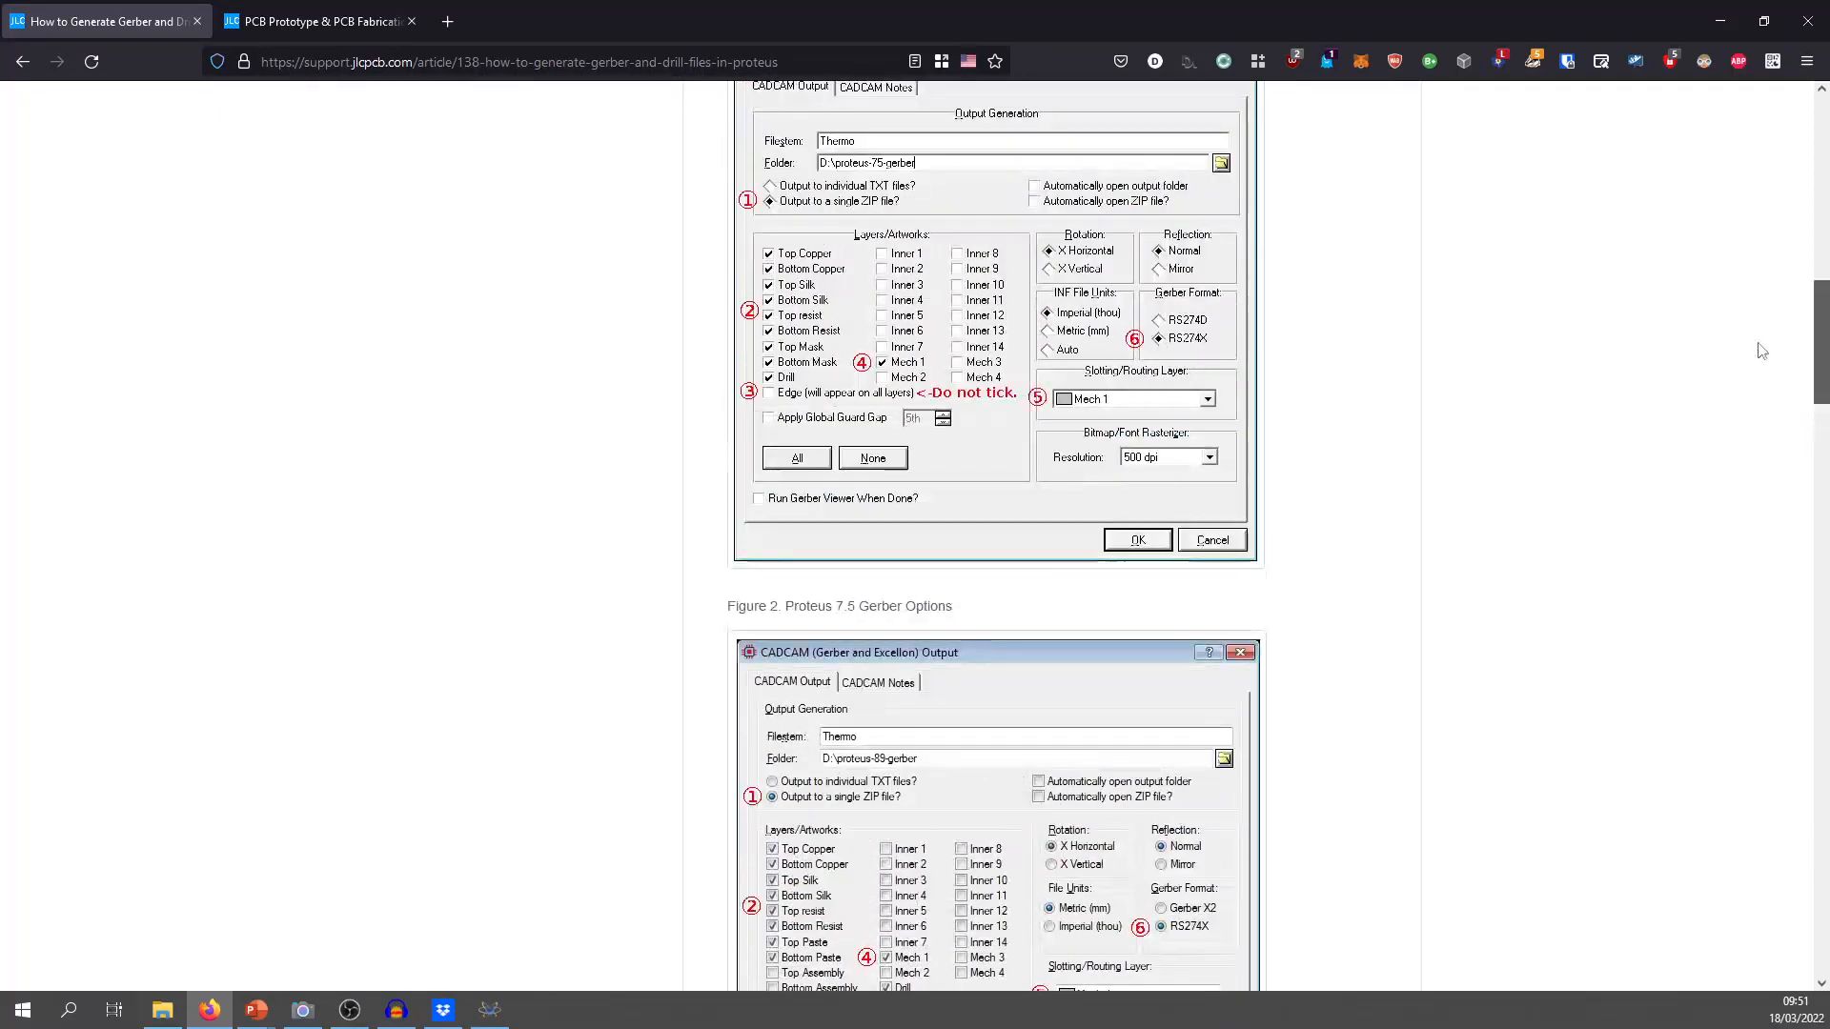
scroll(1762, 310, down, 8)
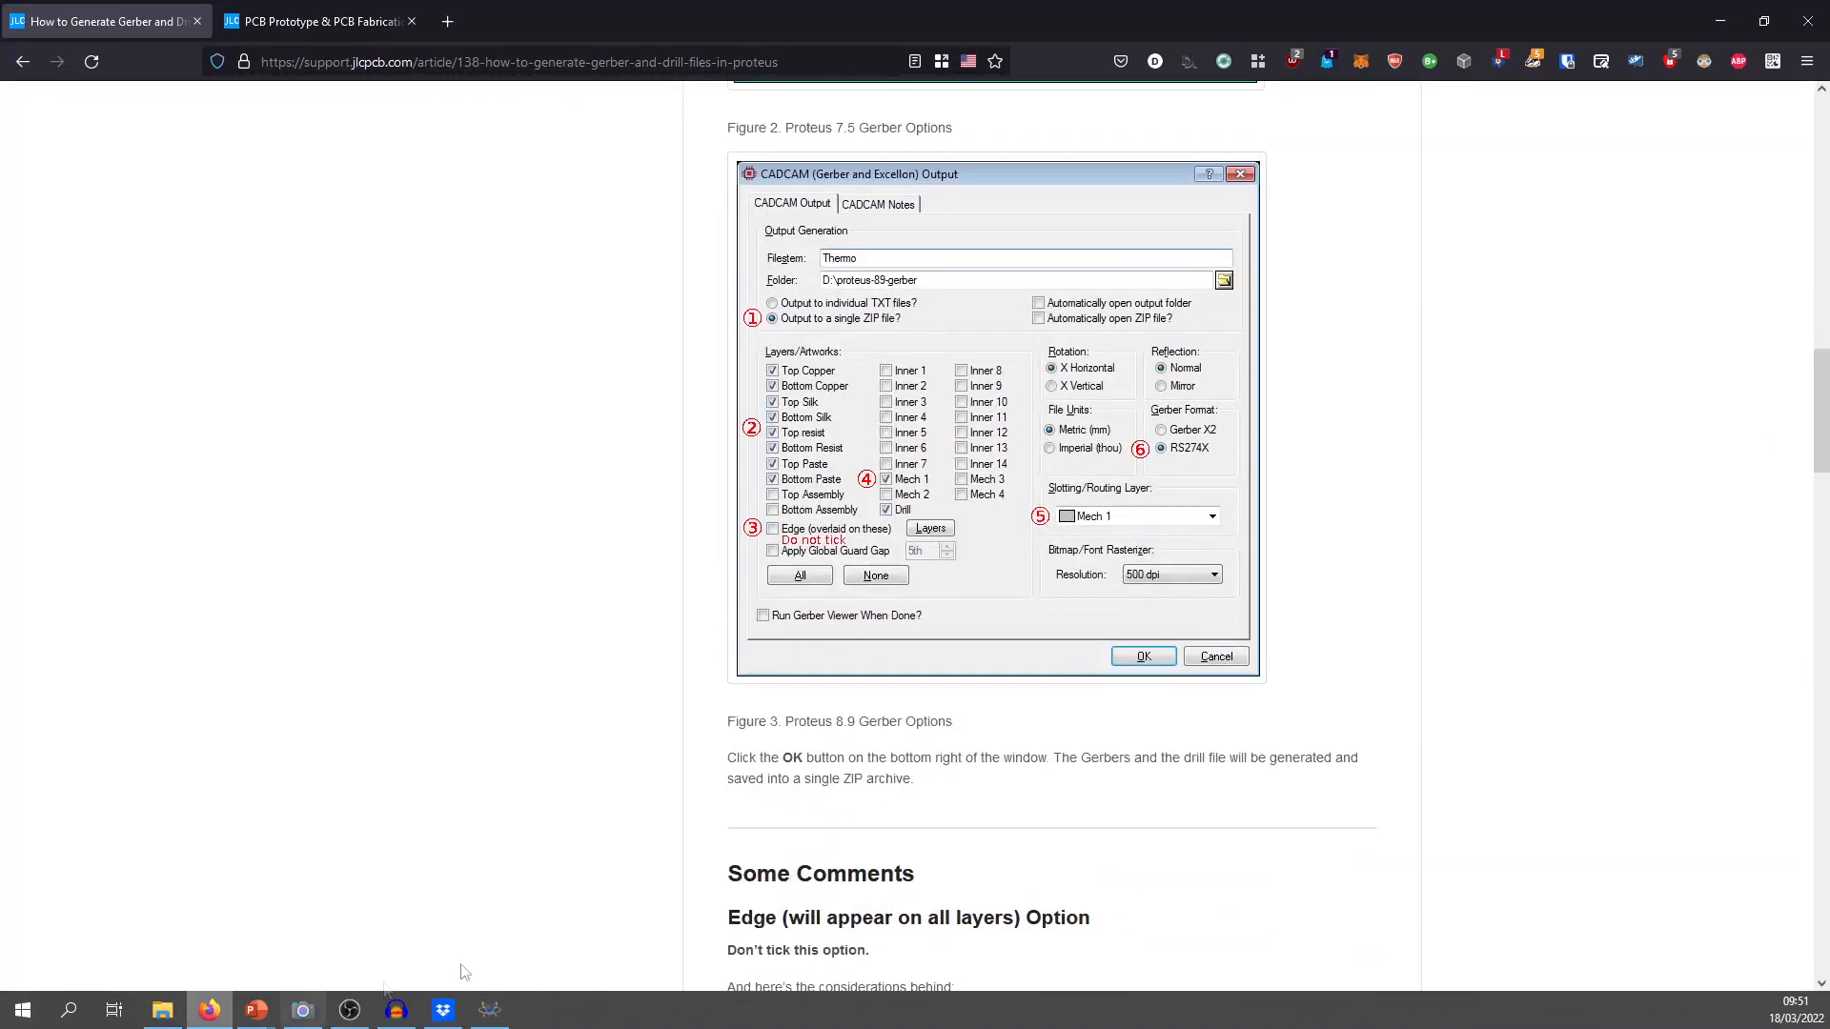
Return to the Proteus PCB layout and place a copy of the board edge rectangle at about X 55.9 mm, Y -11.6 mm.
click(487, 1012)
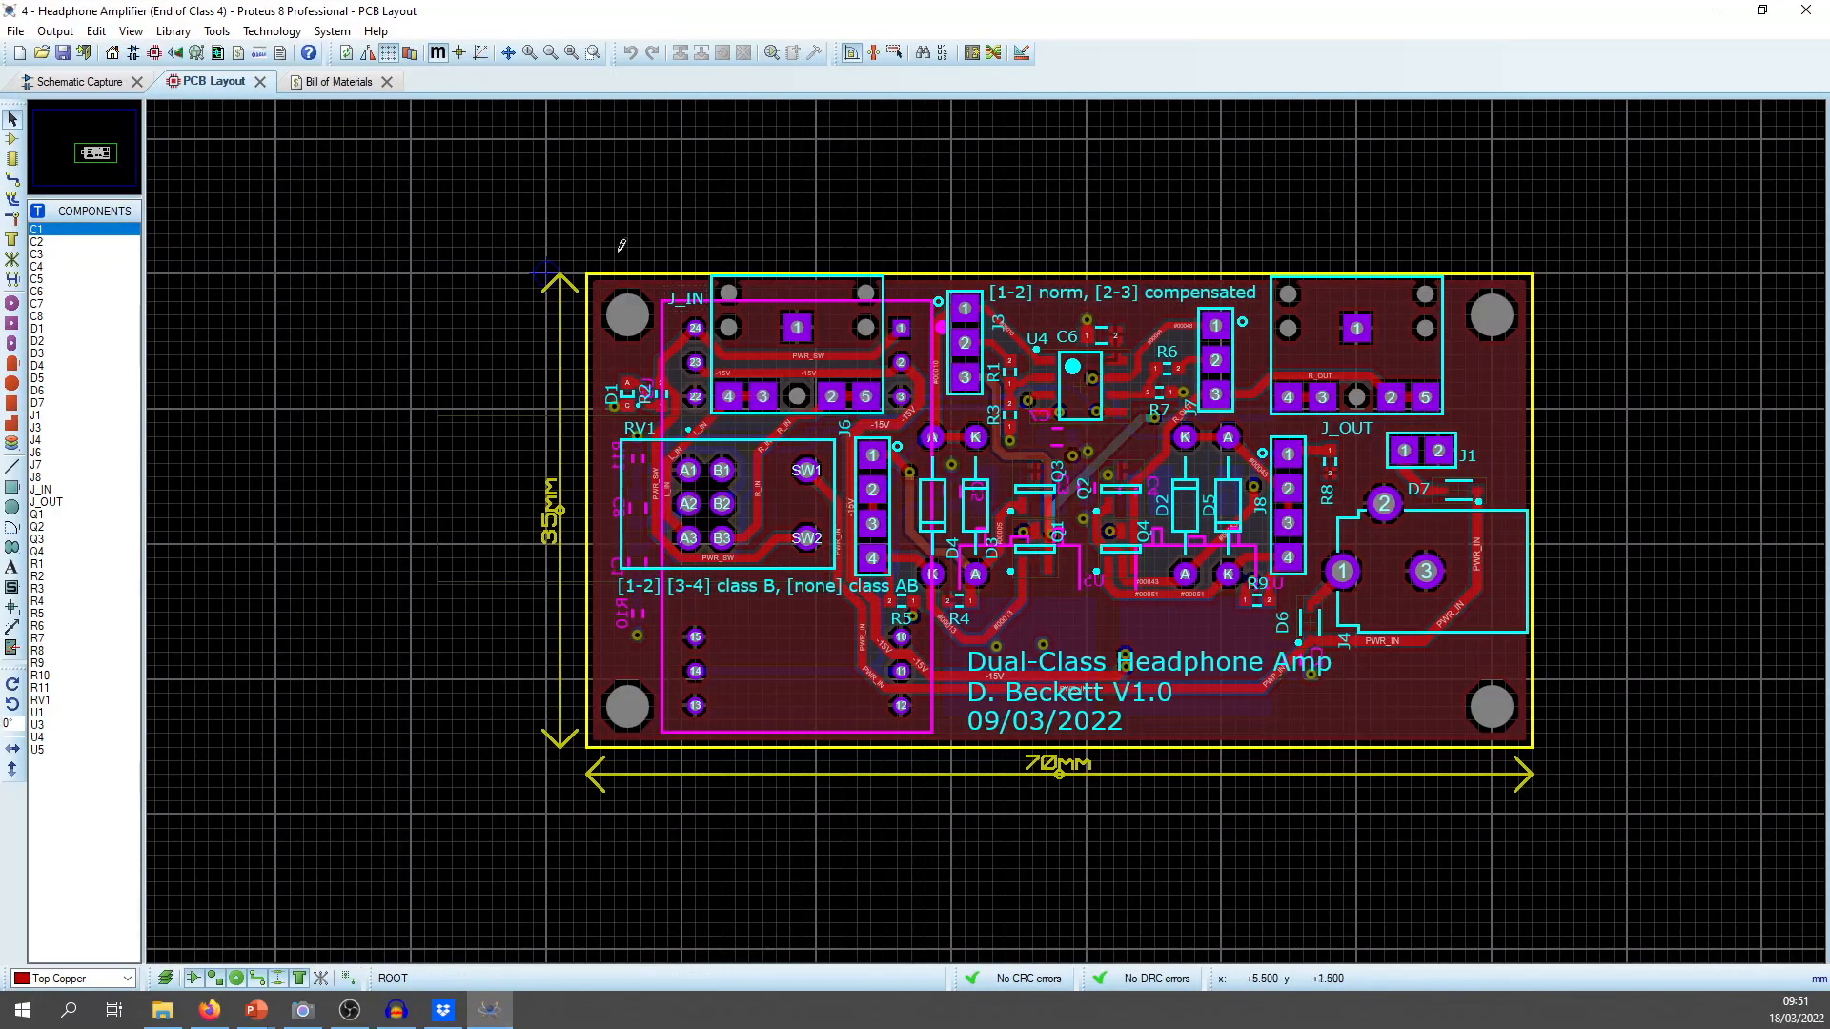
click(643, 272)
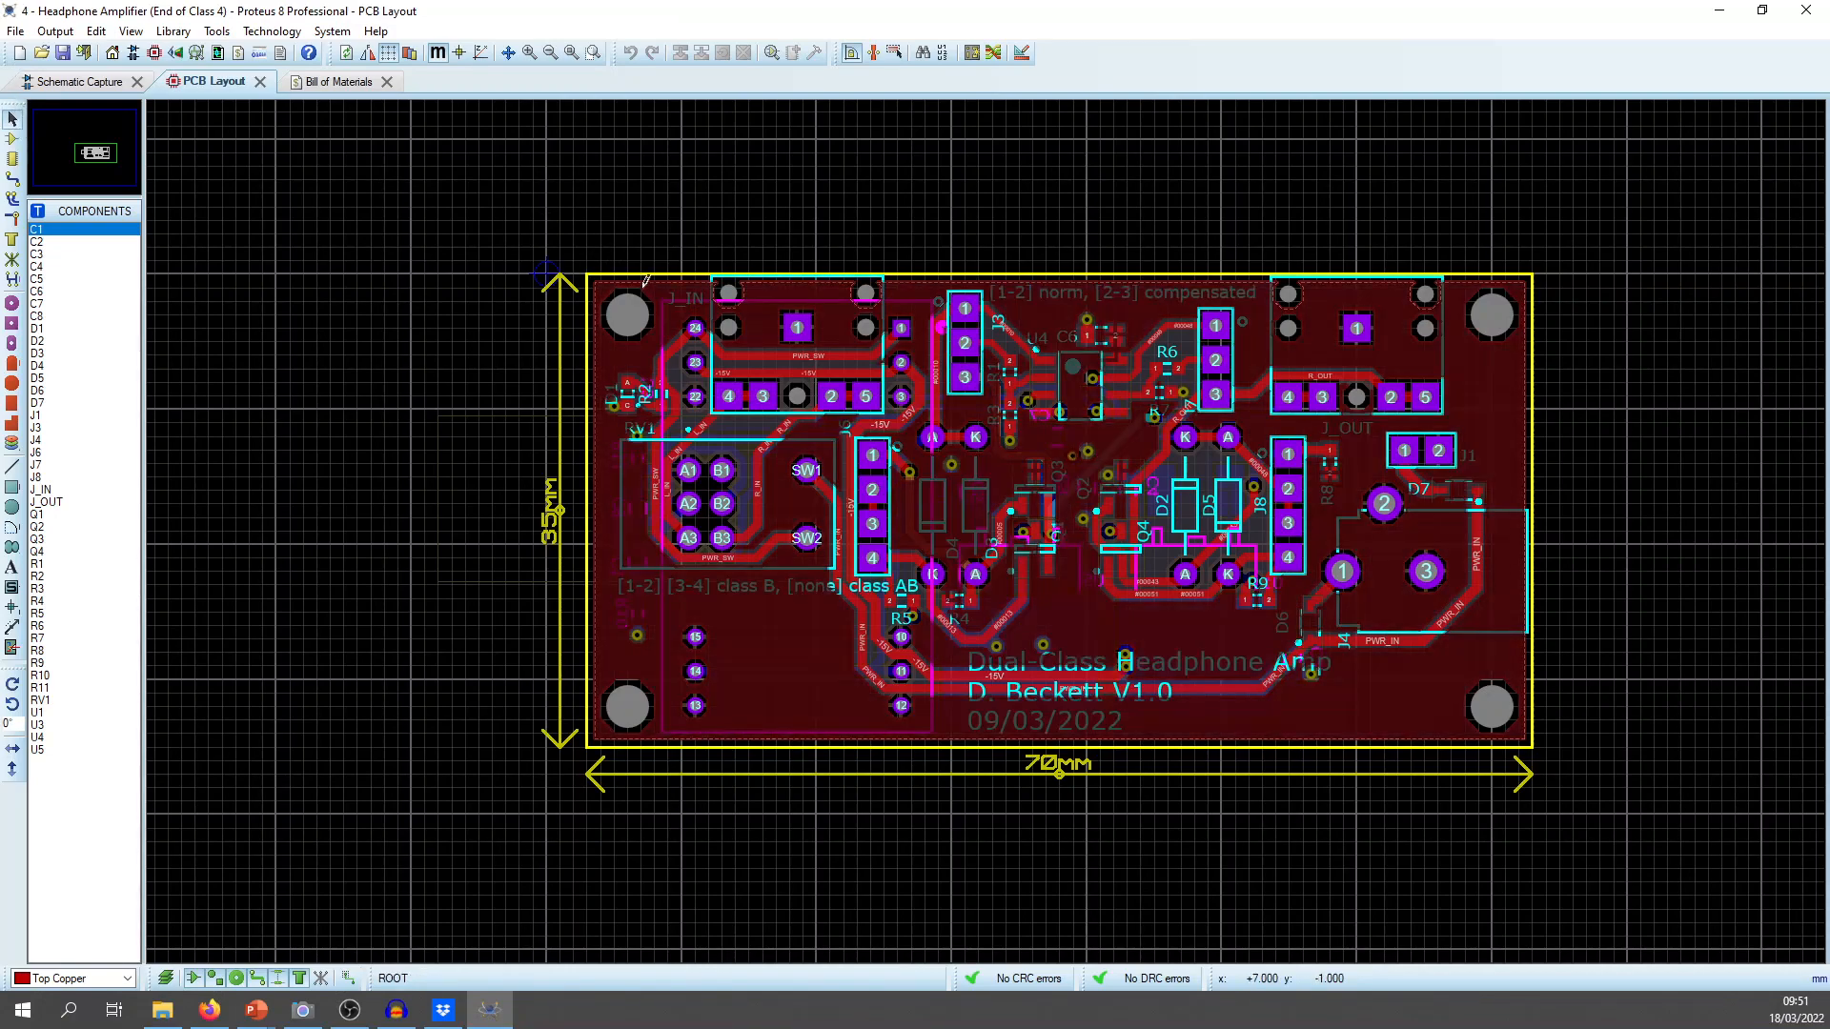
click(644, 274)
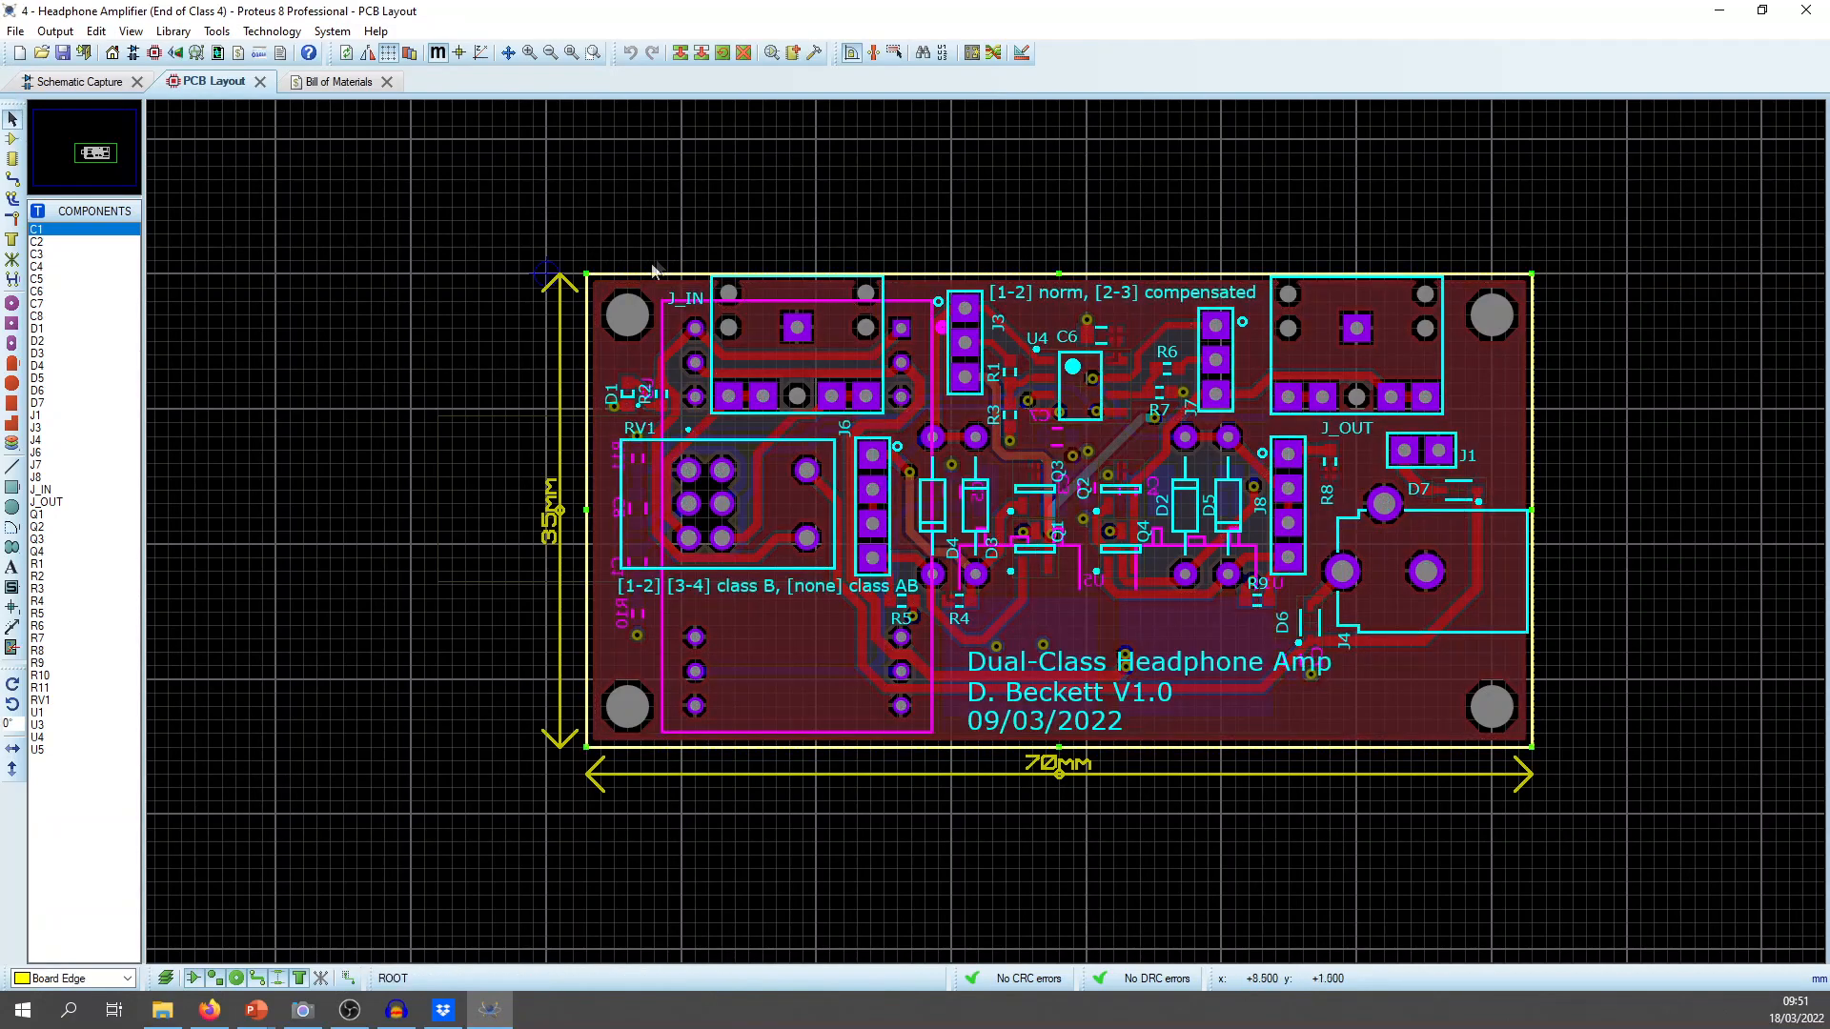
click(638, 277)
click(644, 233)
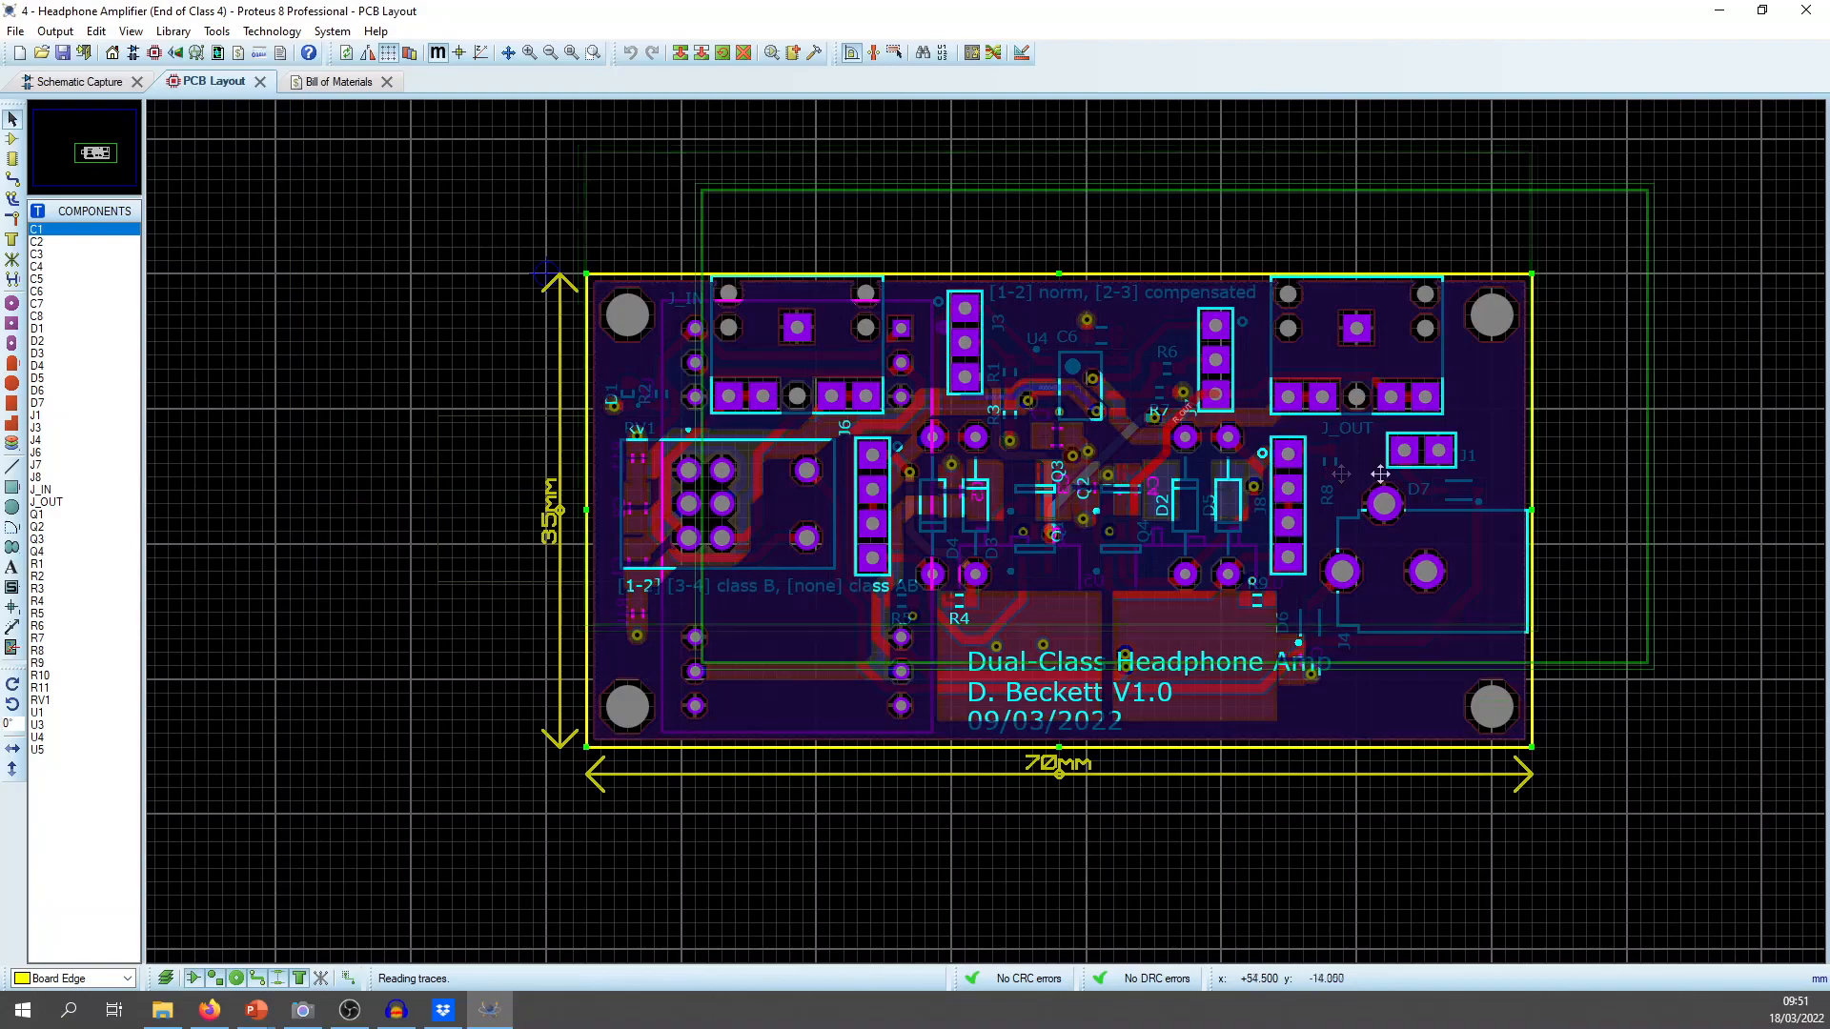
click(736, 175)
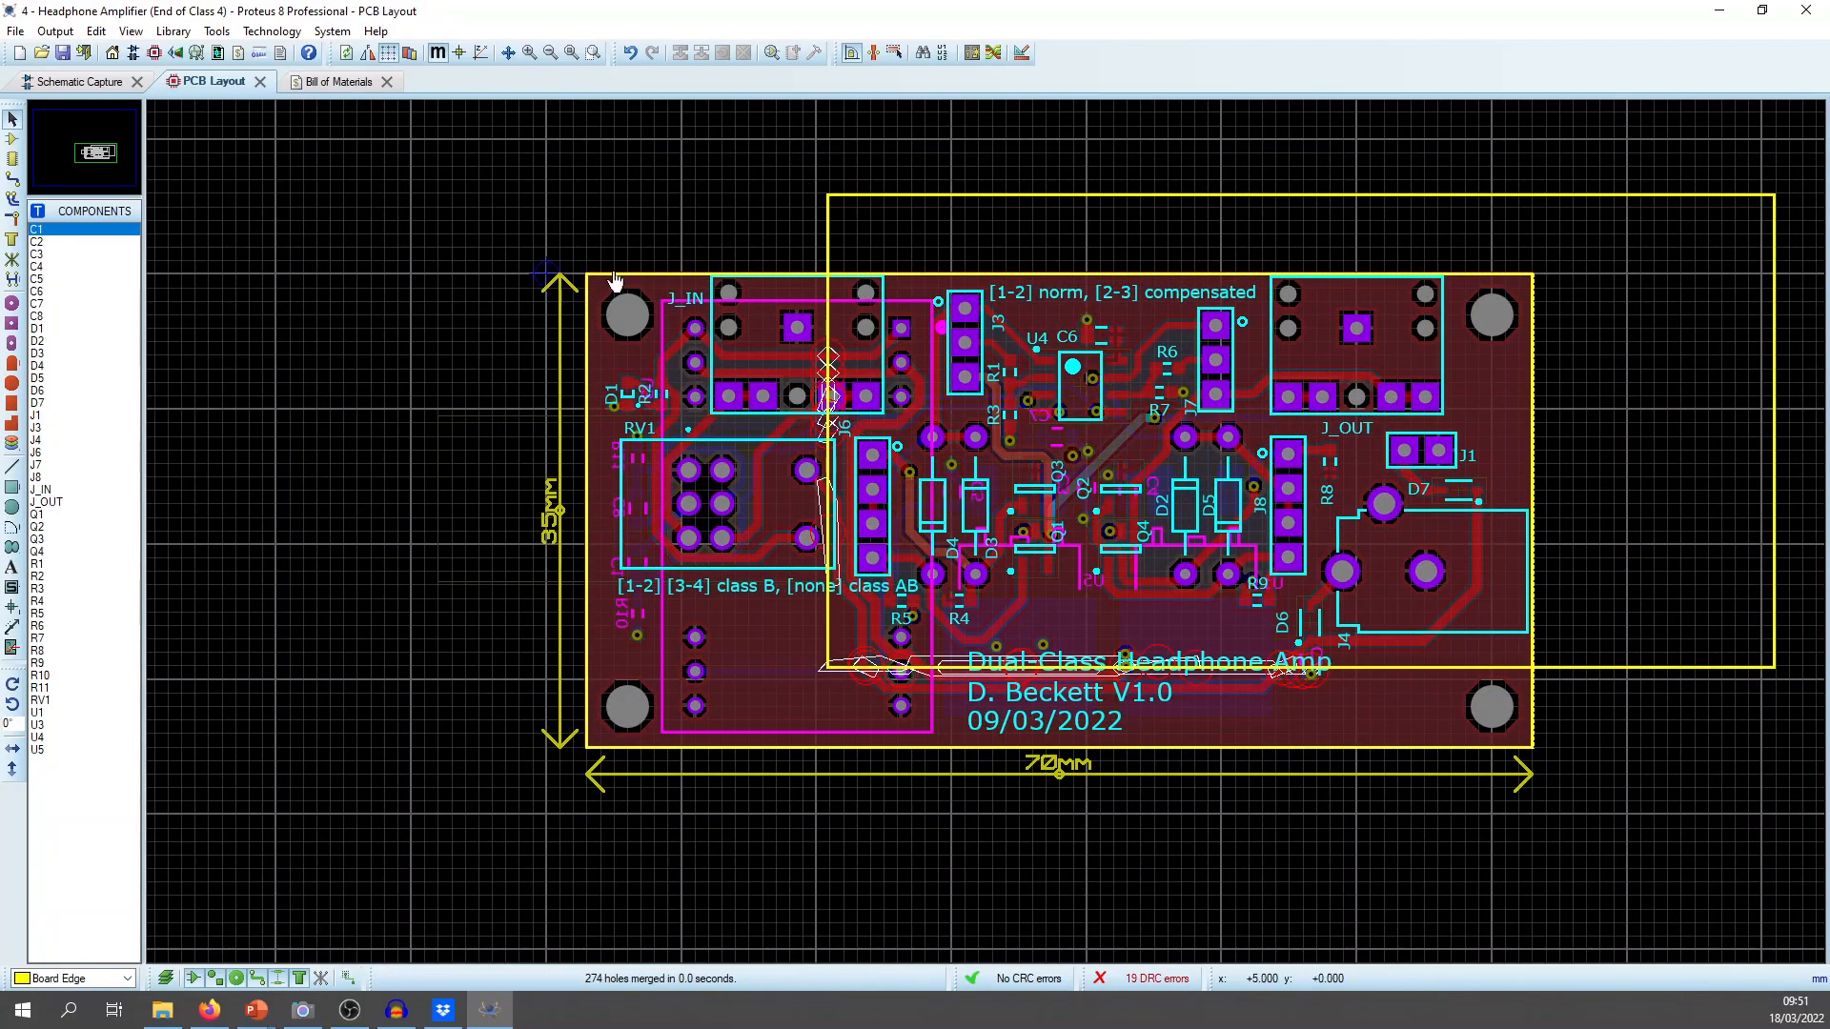
Move the copied outline rectangle from the Board Edge layer to Mech 1.
right_click(858, 196)
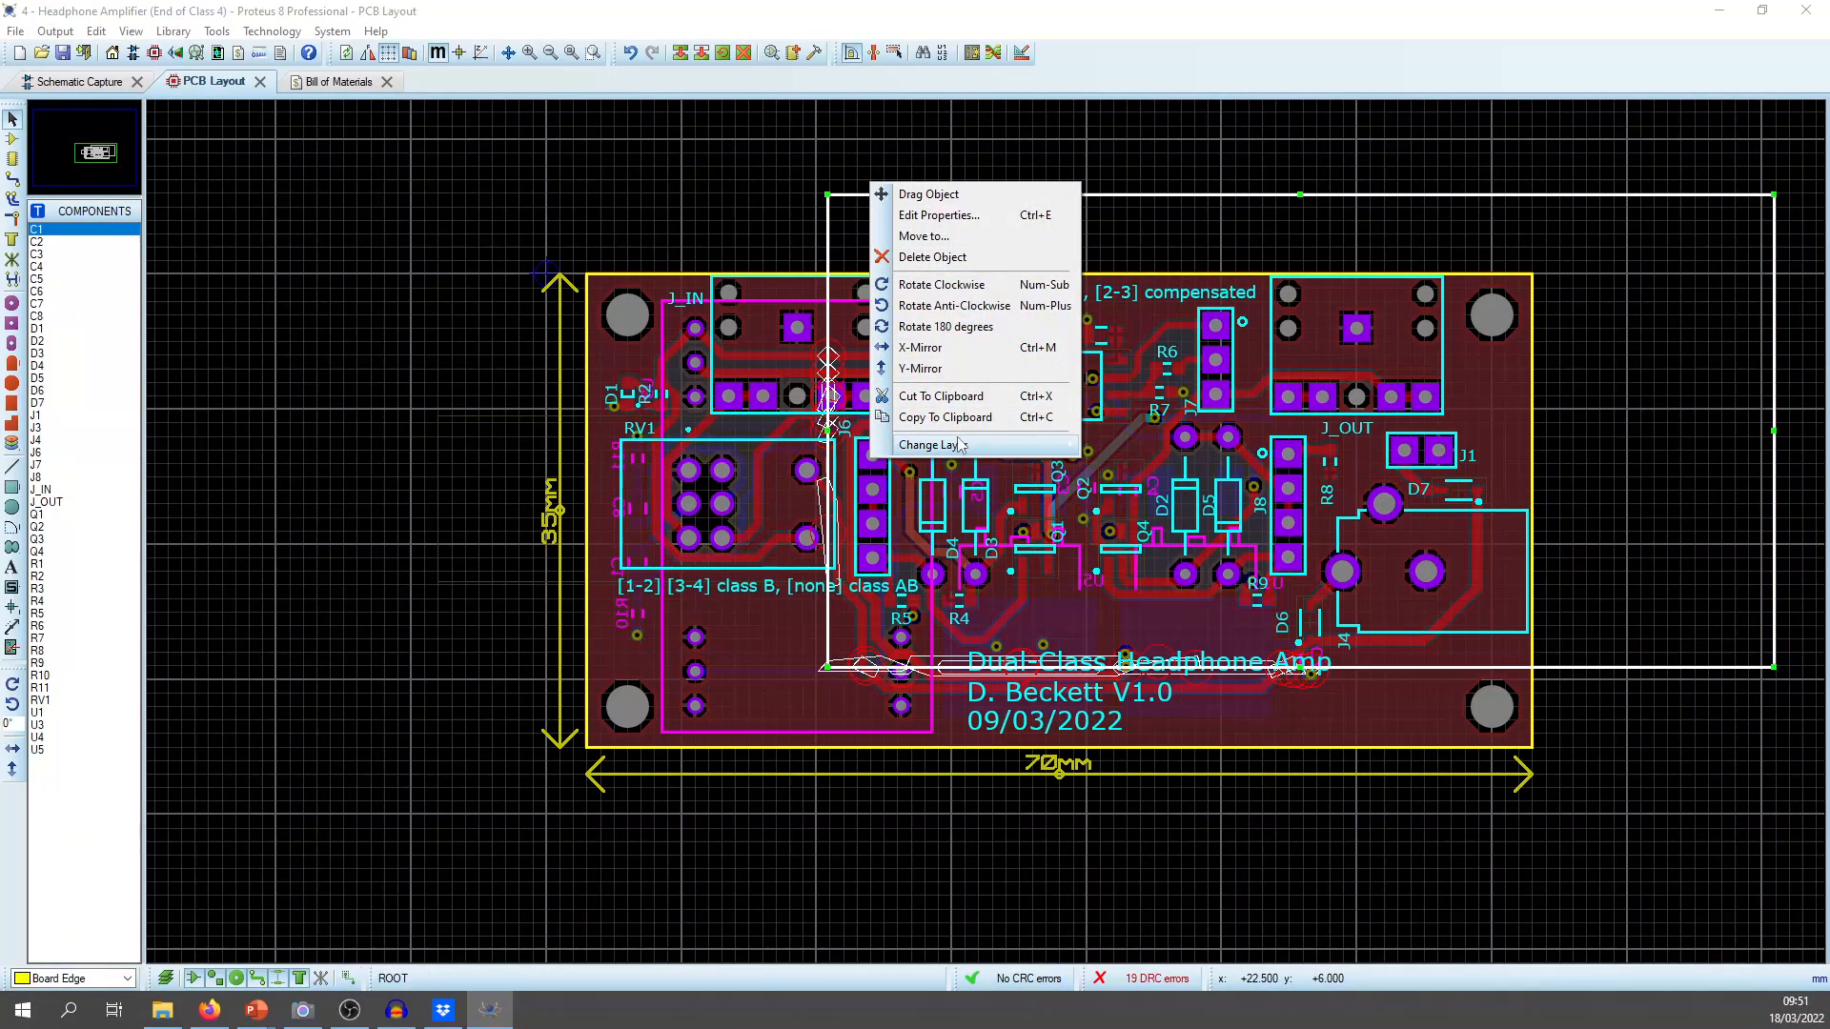
mouse_move(961, 445)
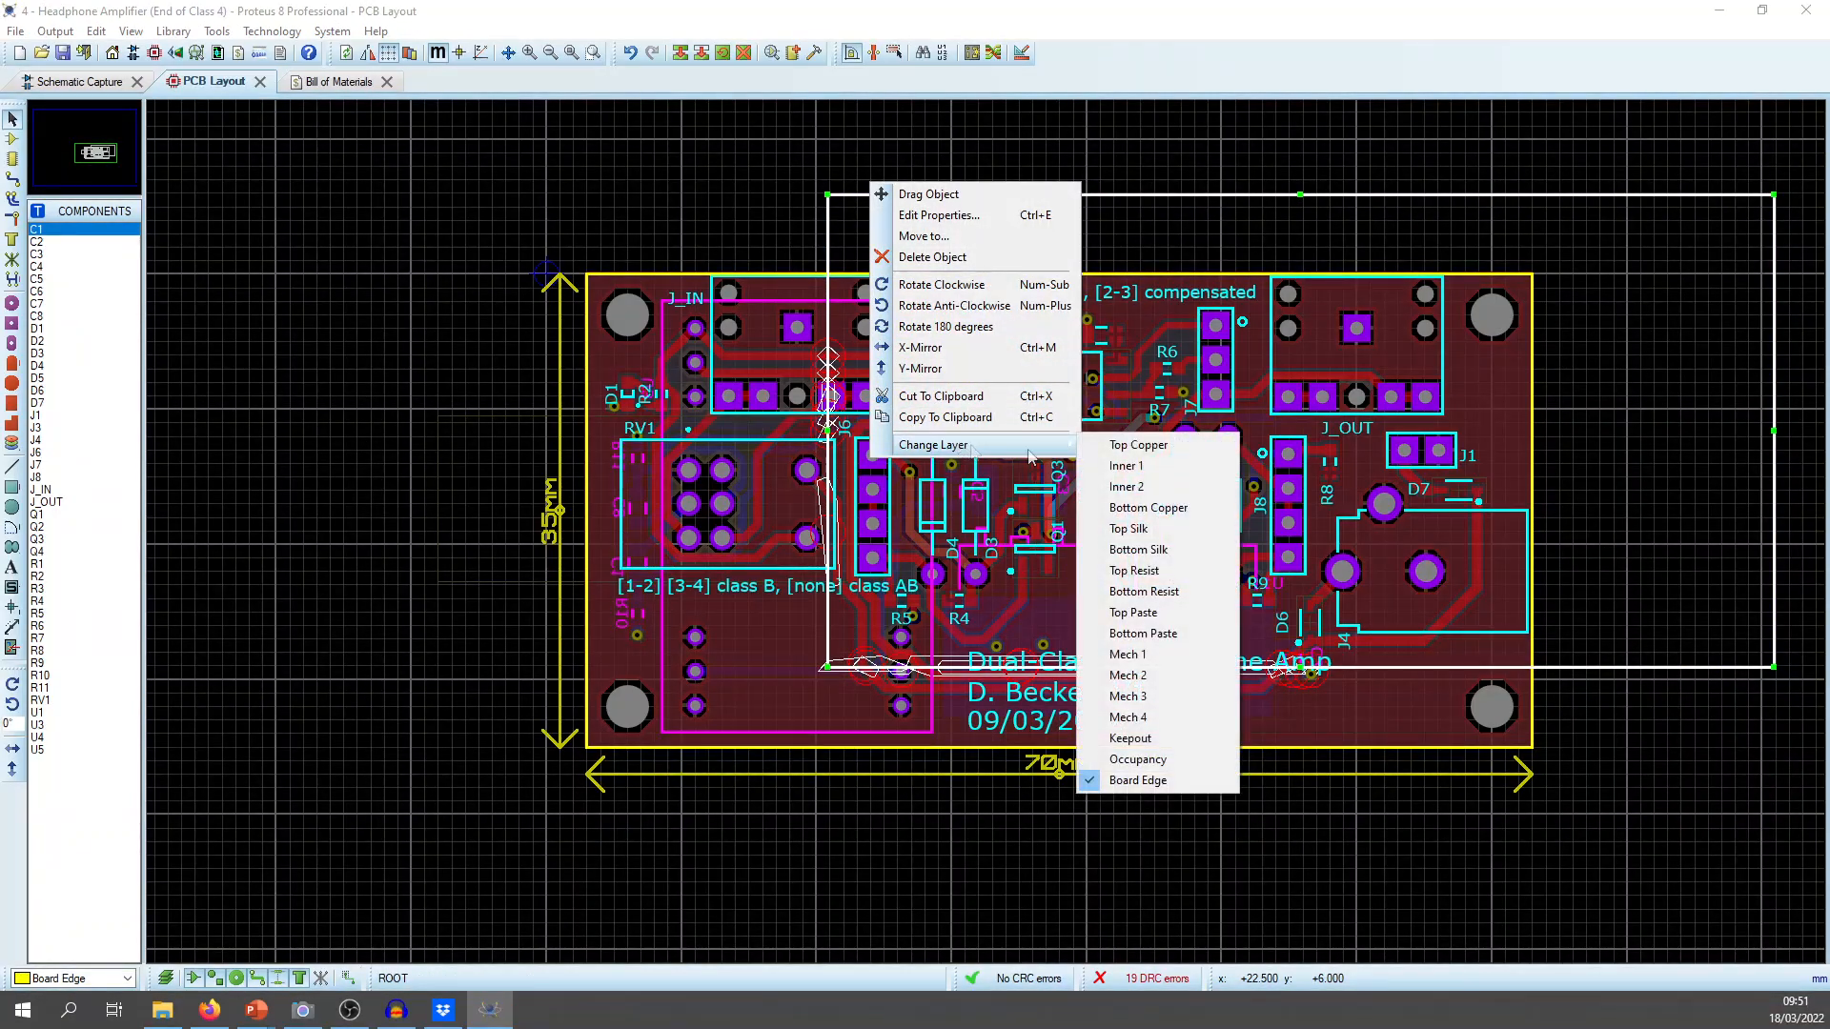
click(1169, 654)
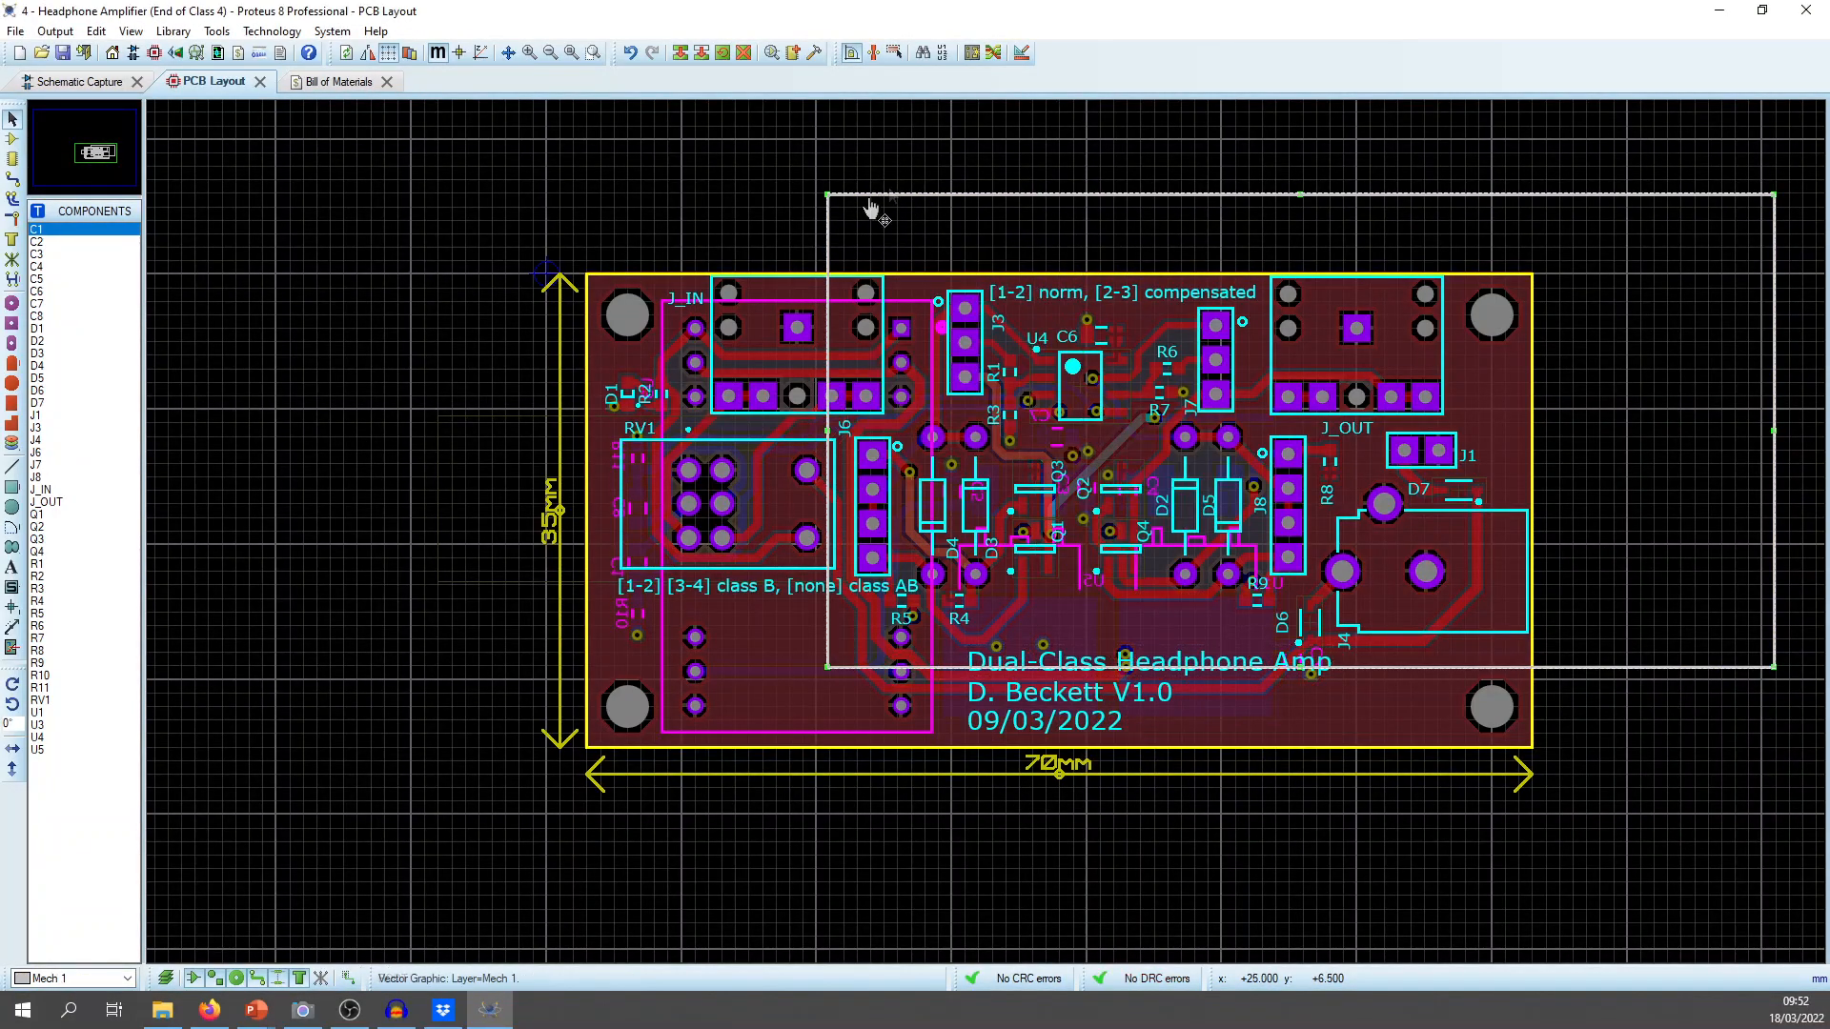
Align the Mech 1 rectangle with the original board edge by setting its coordinates to X 38 mm and Y -17.5 mm.
click(633, 275)
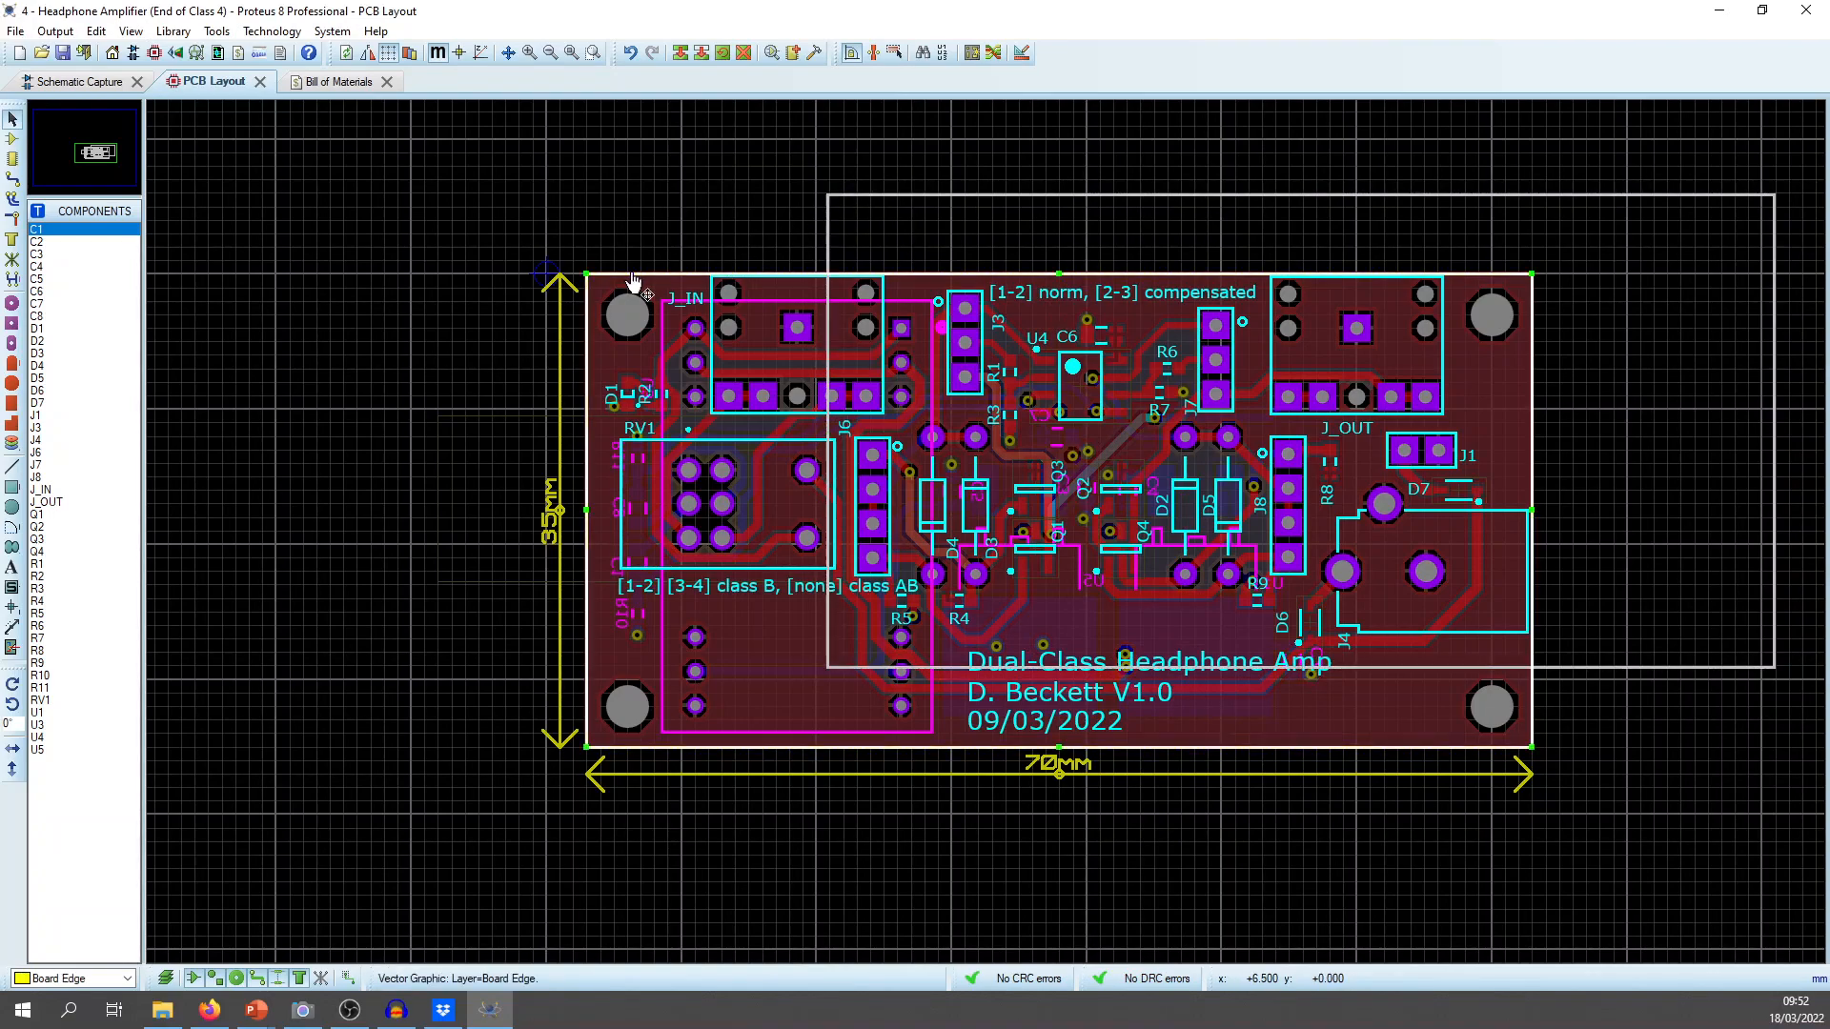
double_click(633, 276)
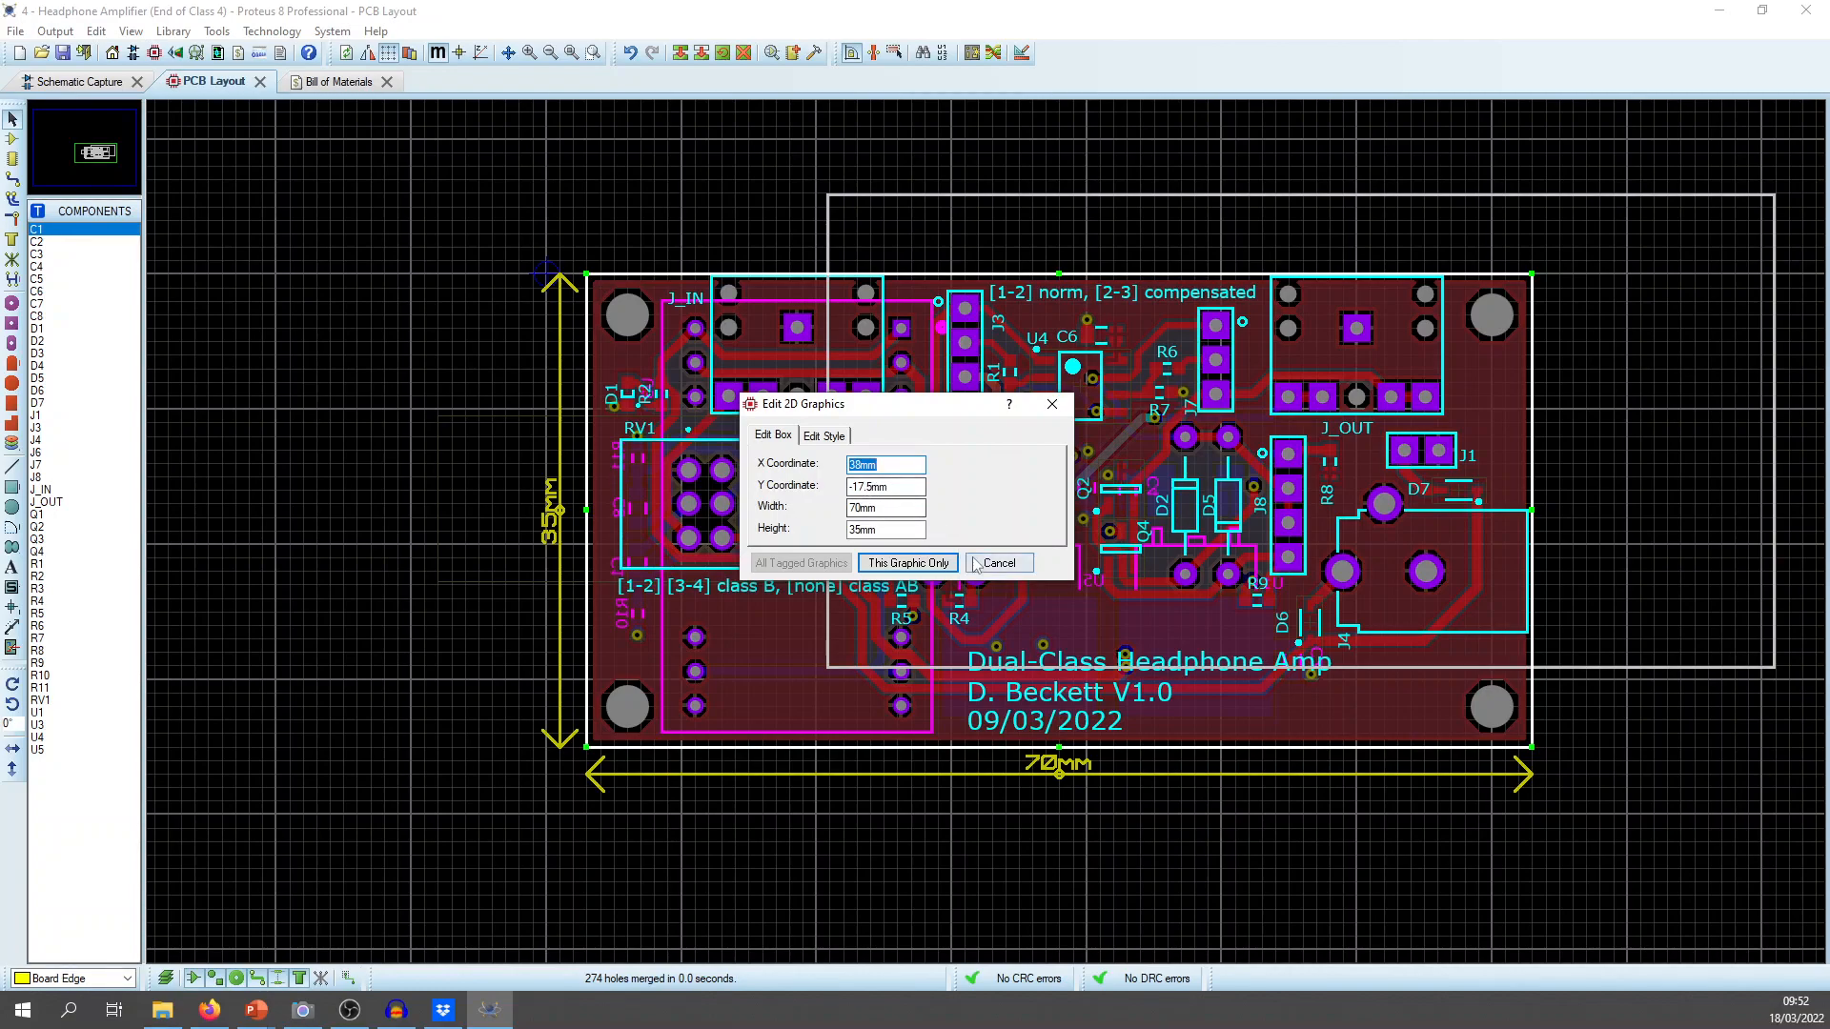
click(908, 562)
double_click(940, 200)
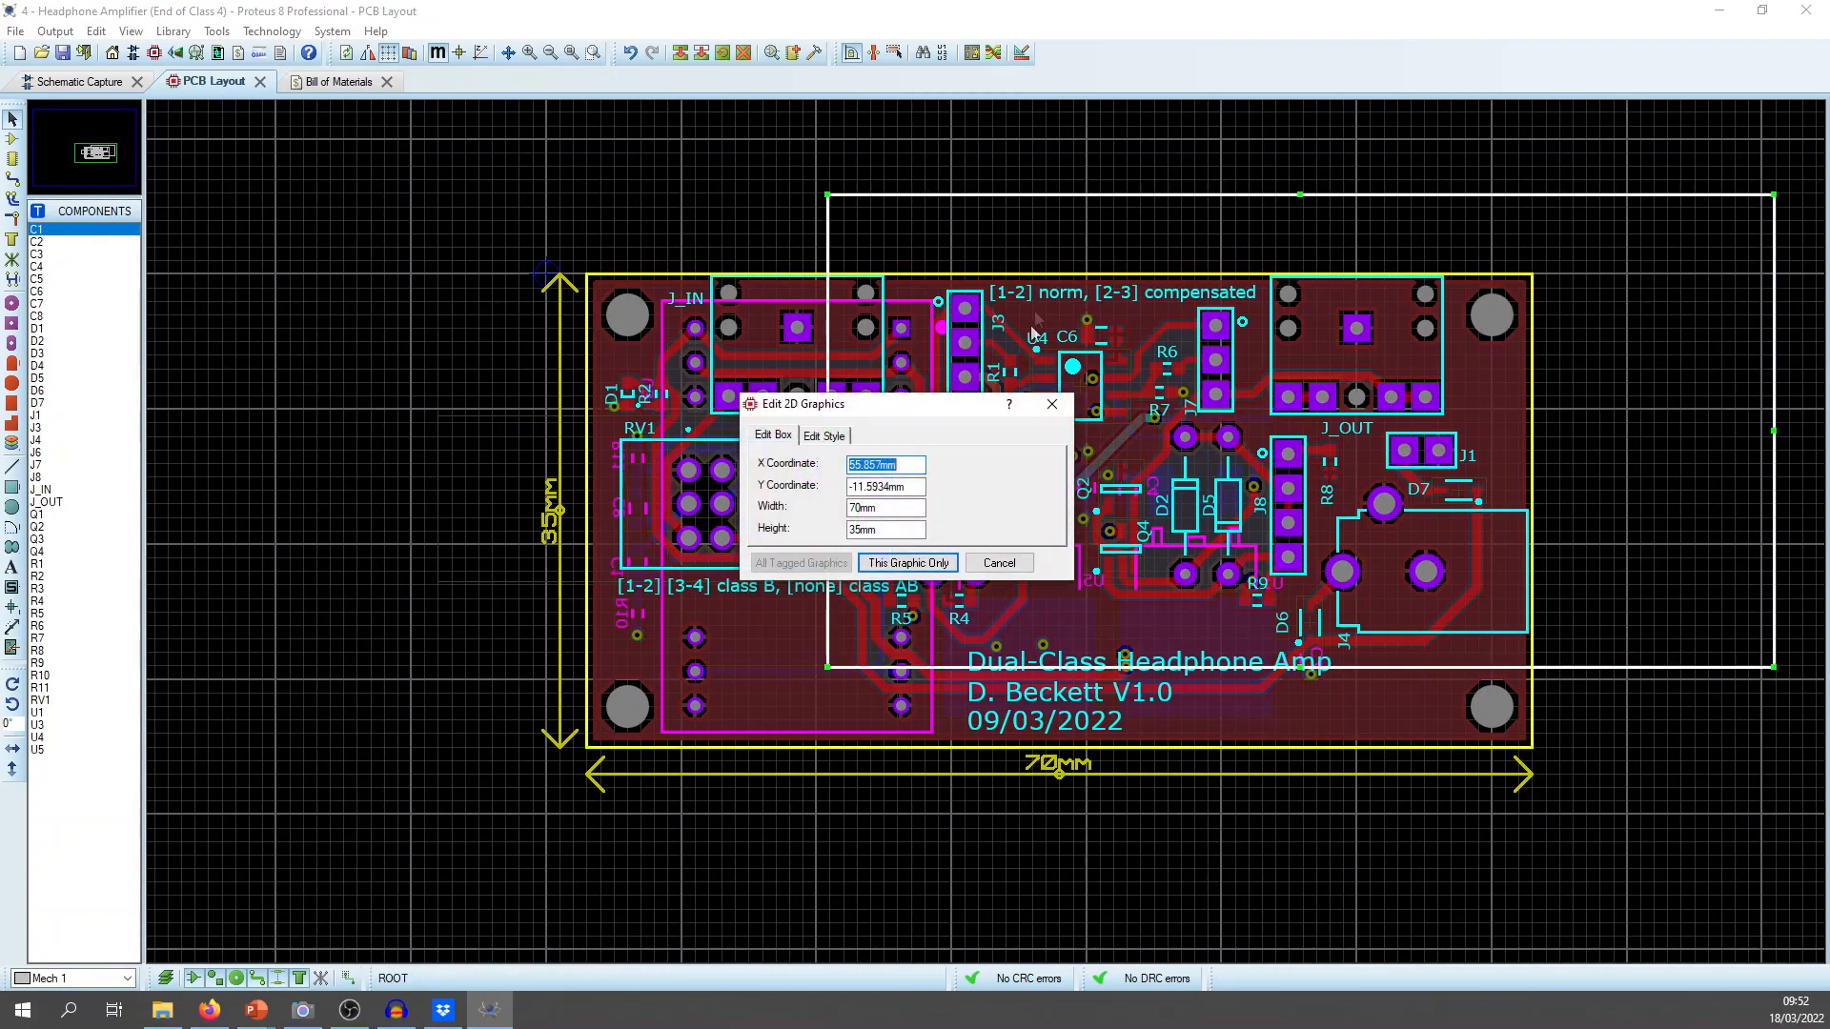
text(38mm)
key(Tab)
text(-1)
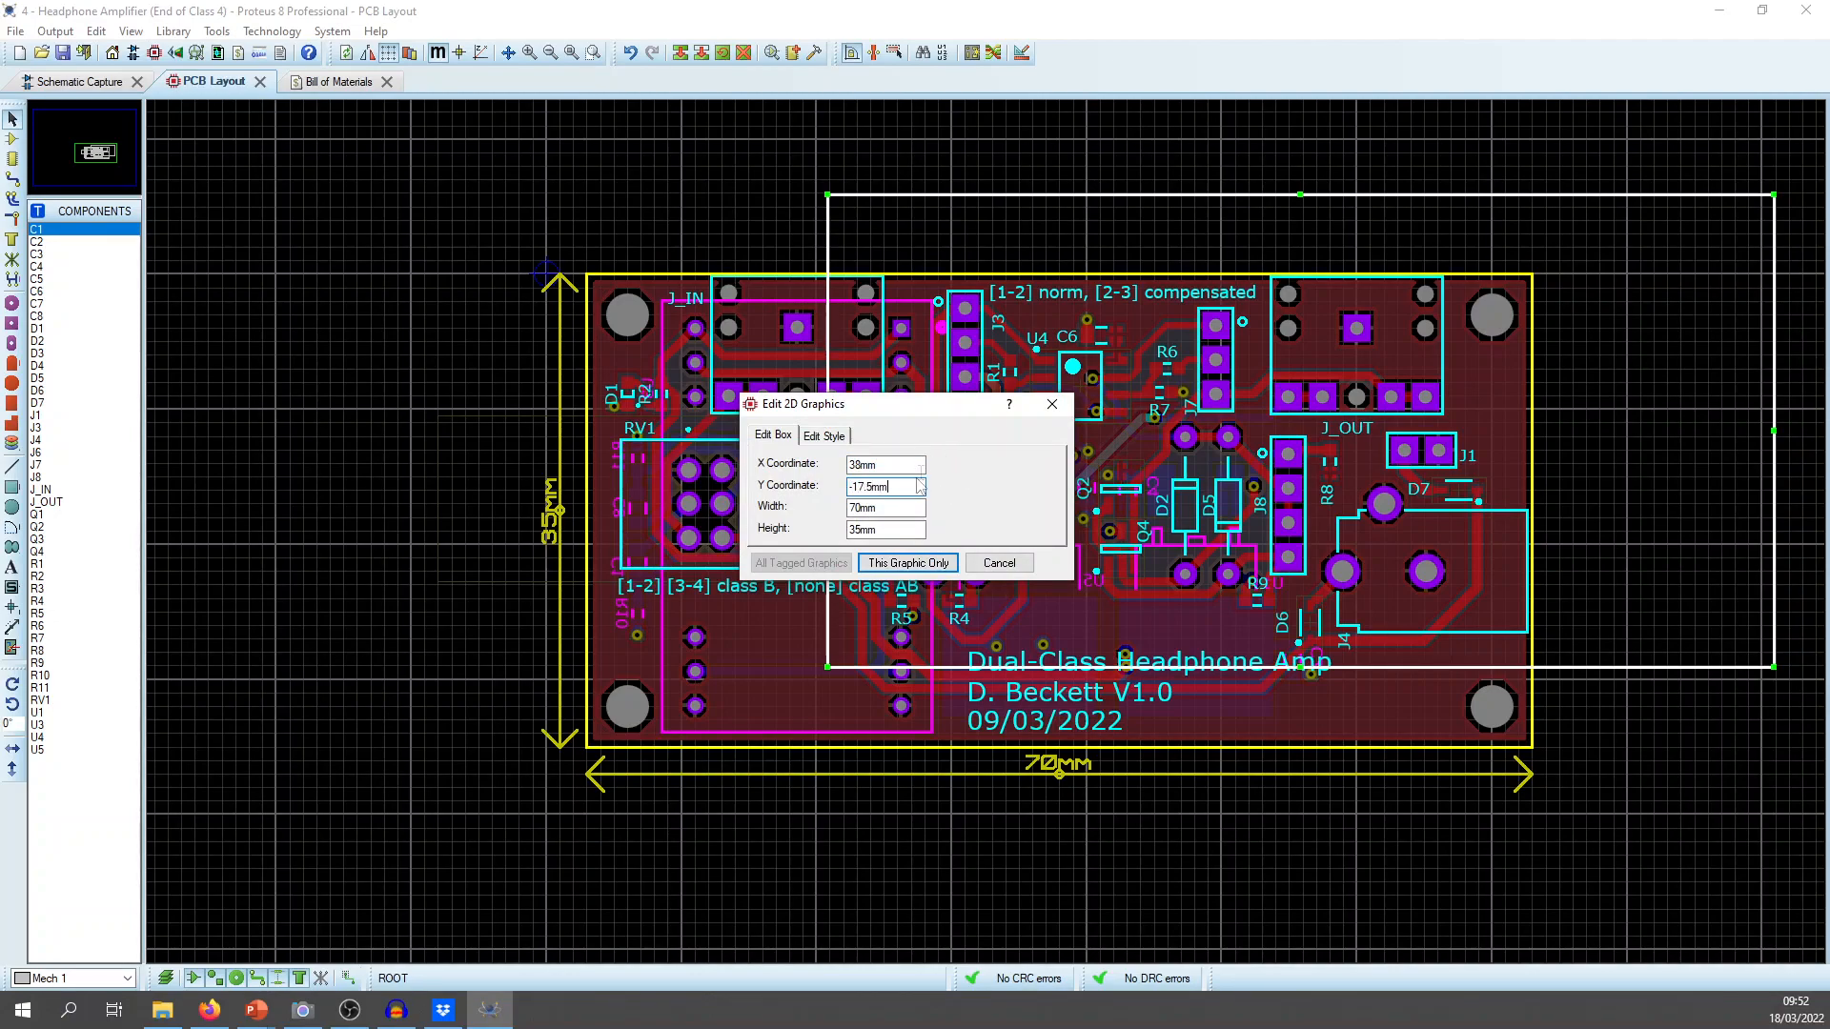
click(908, 563)
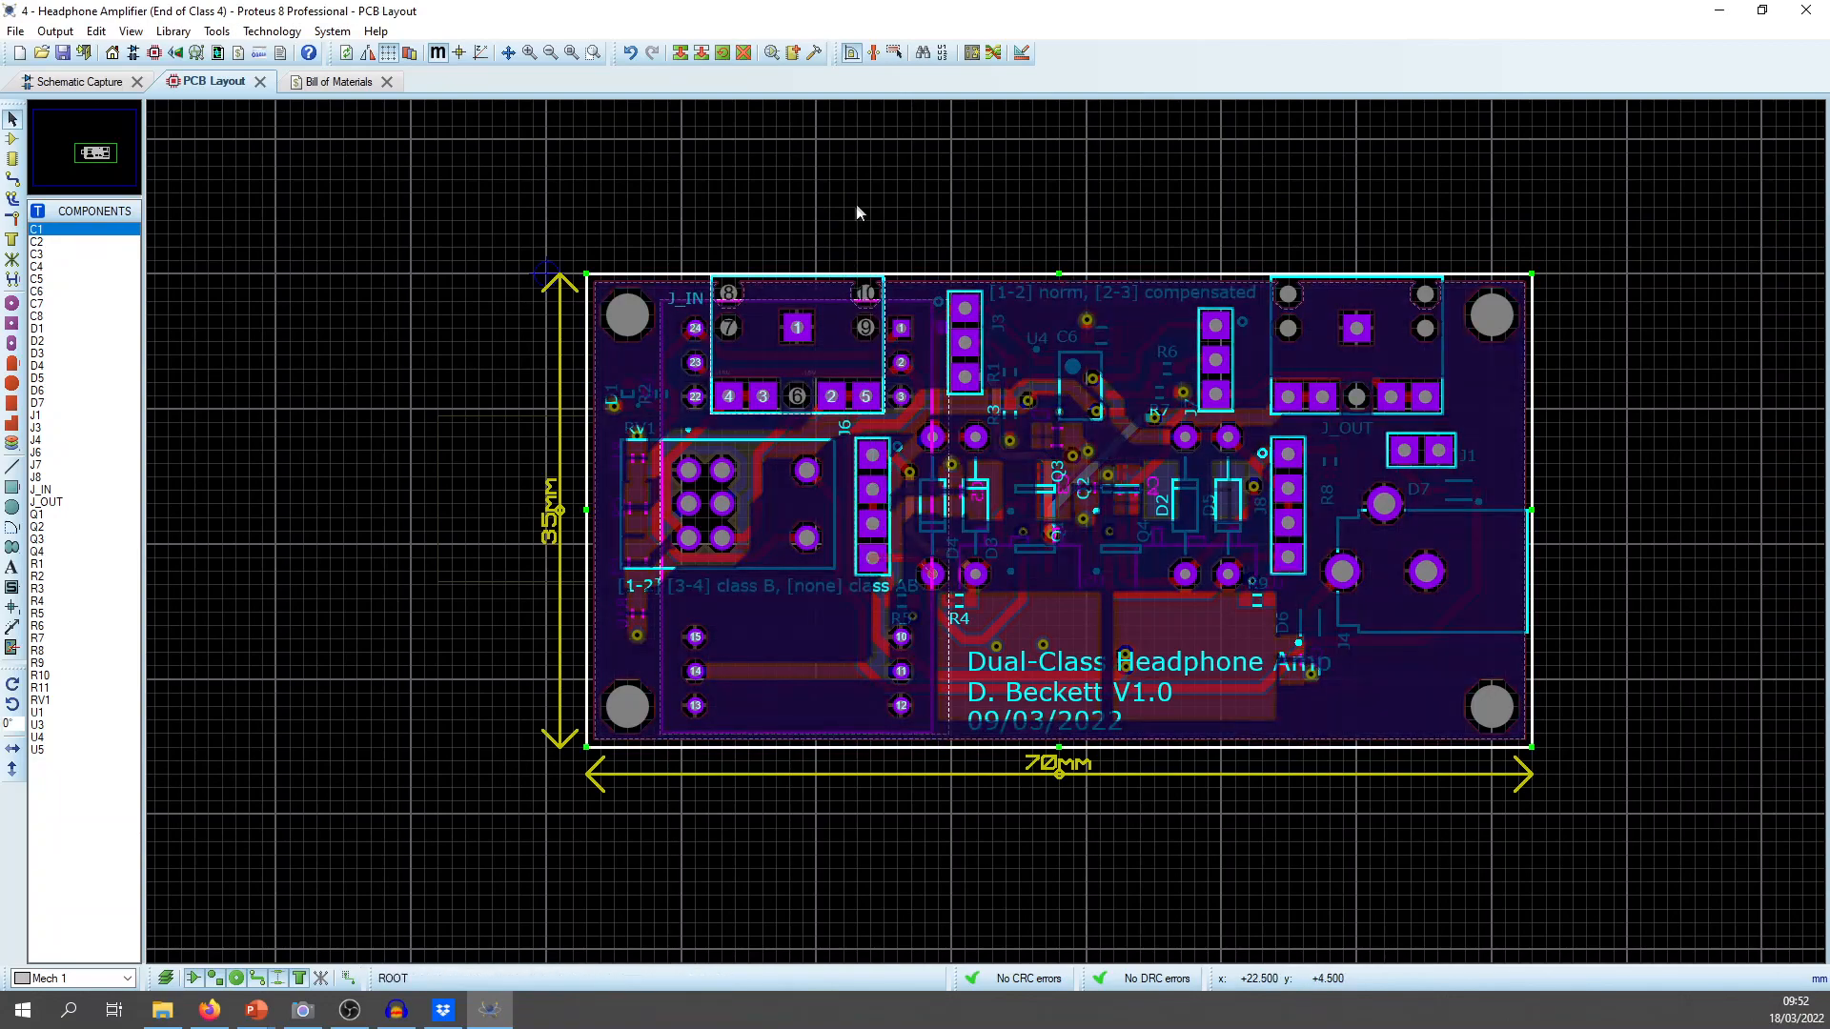
Deselect the Mech 1 outline and make Board Edge the current layer.
click(856, 206)
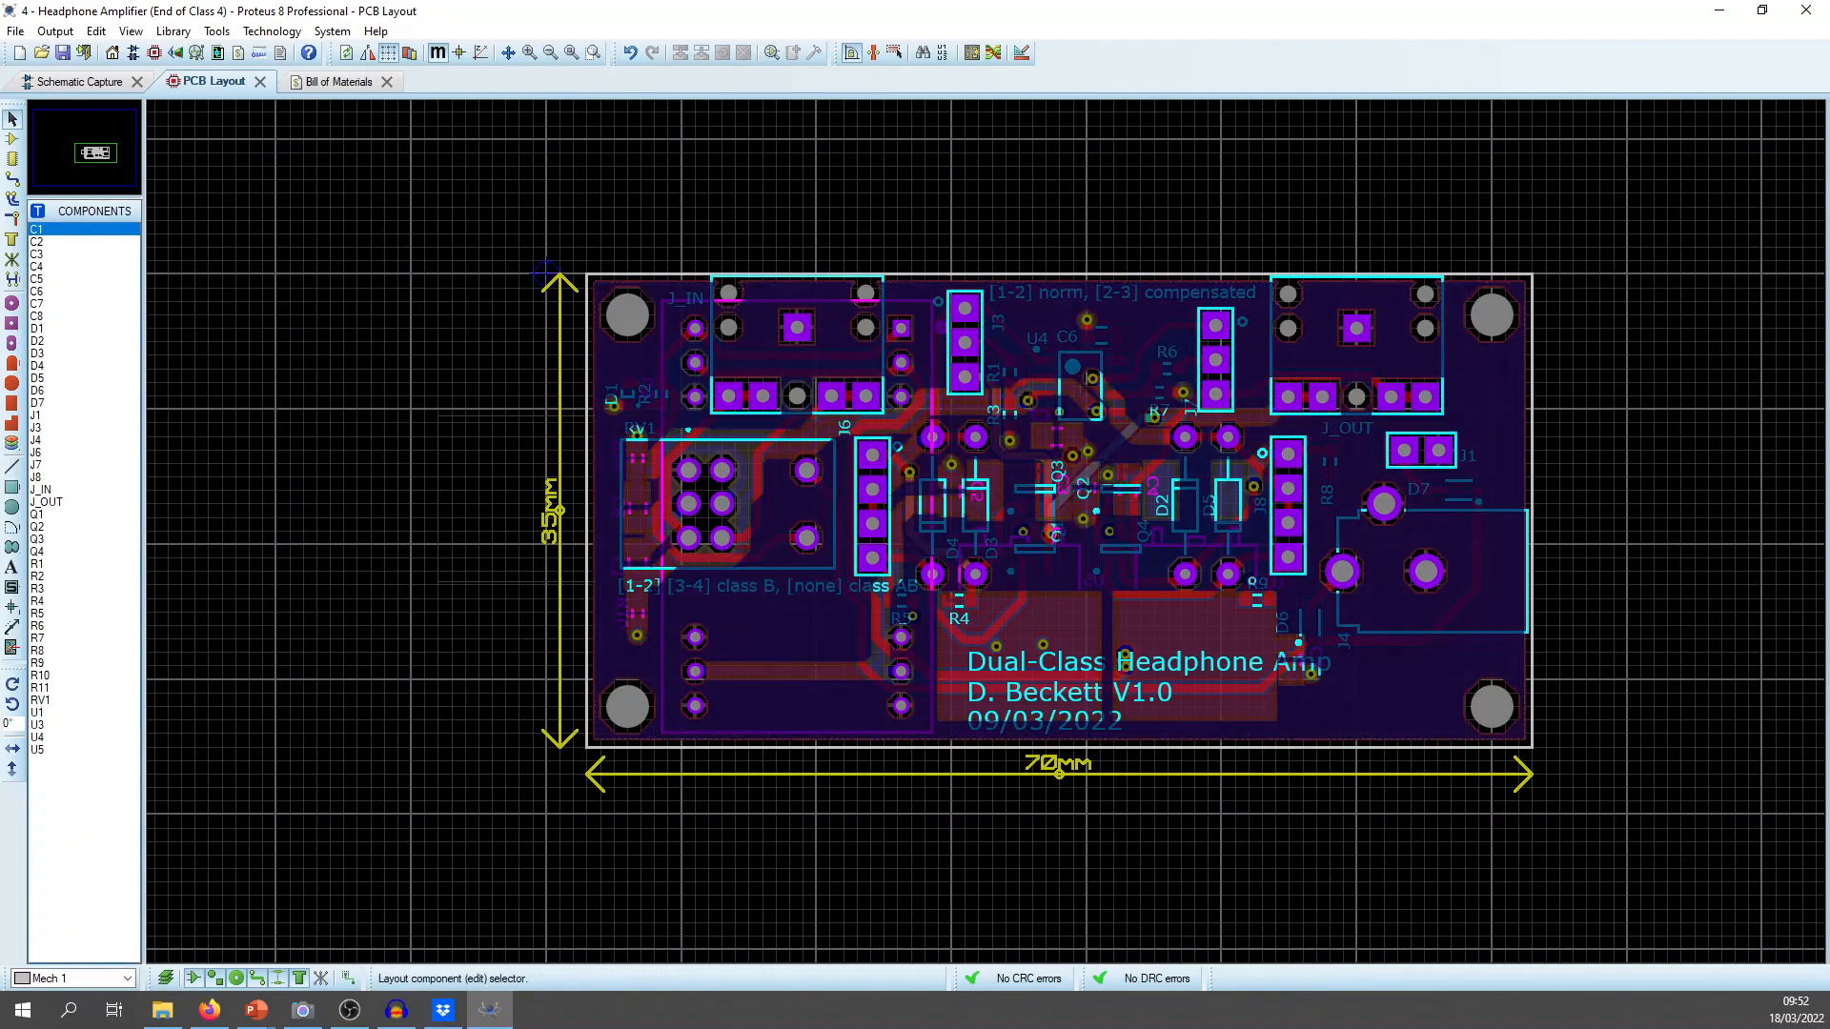
click(57, 978)
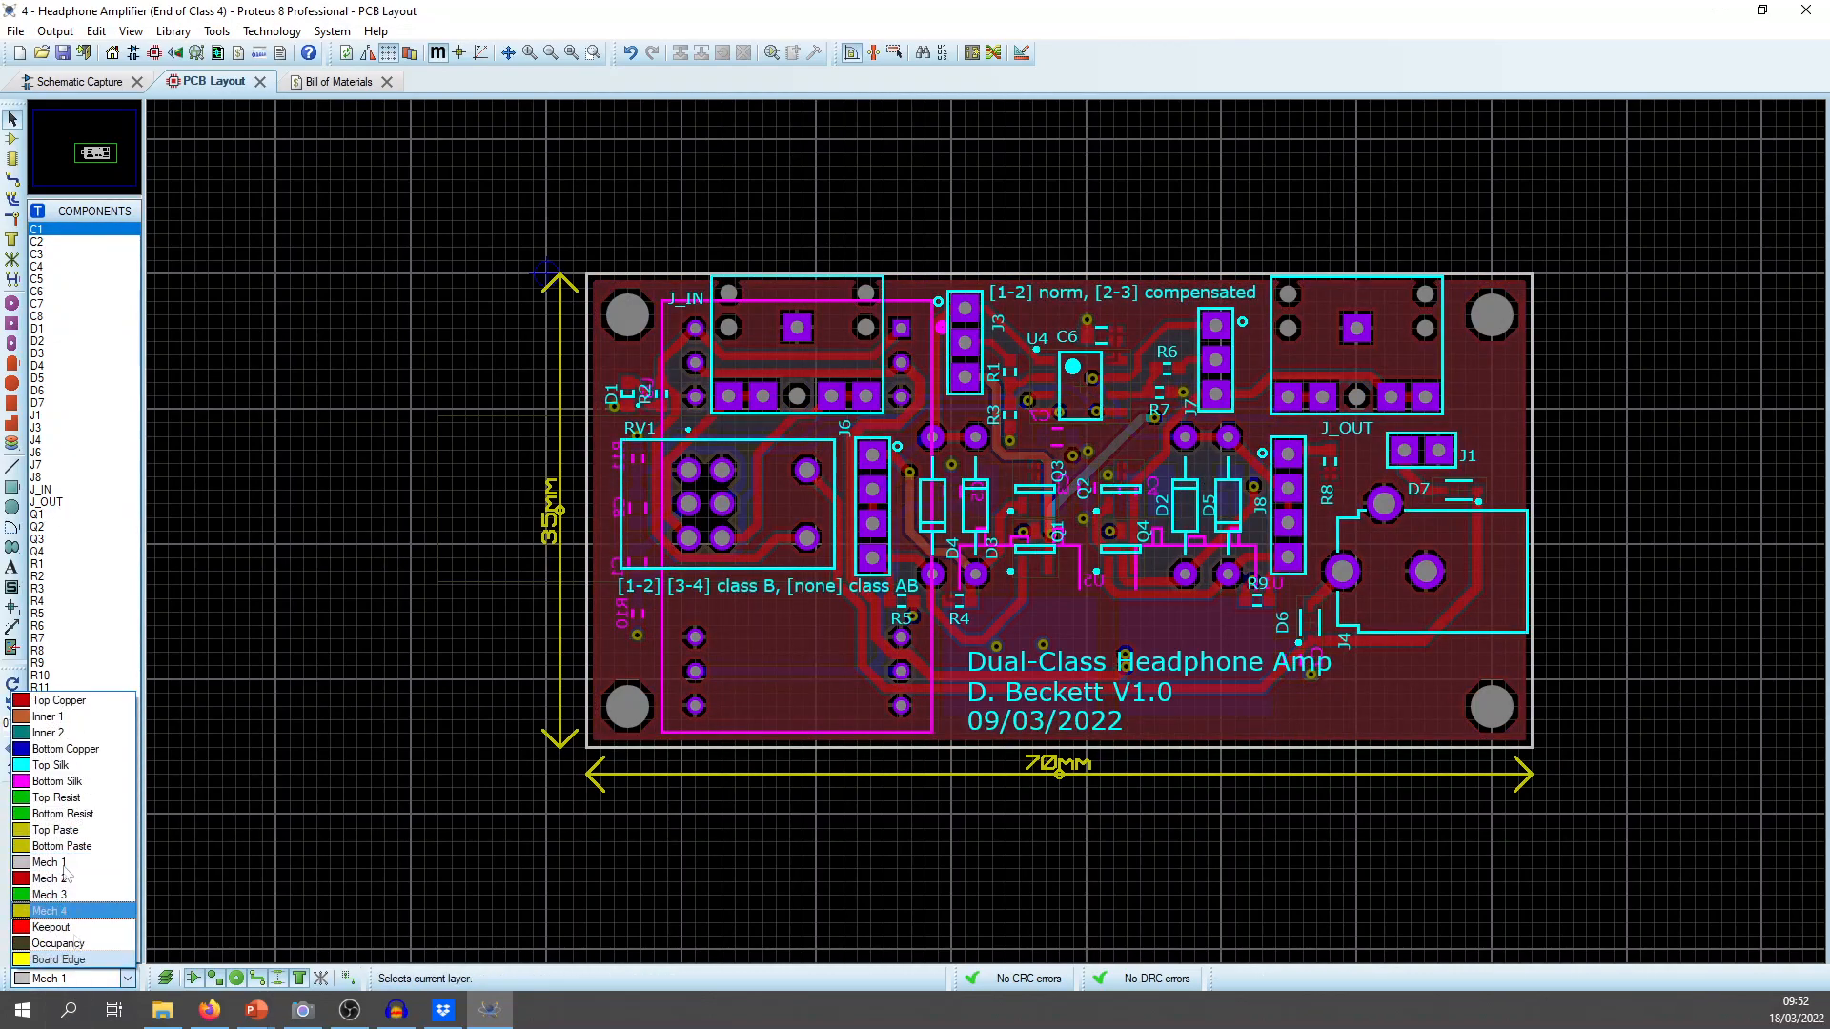
click(58, 959)
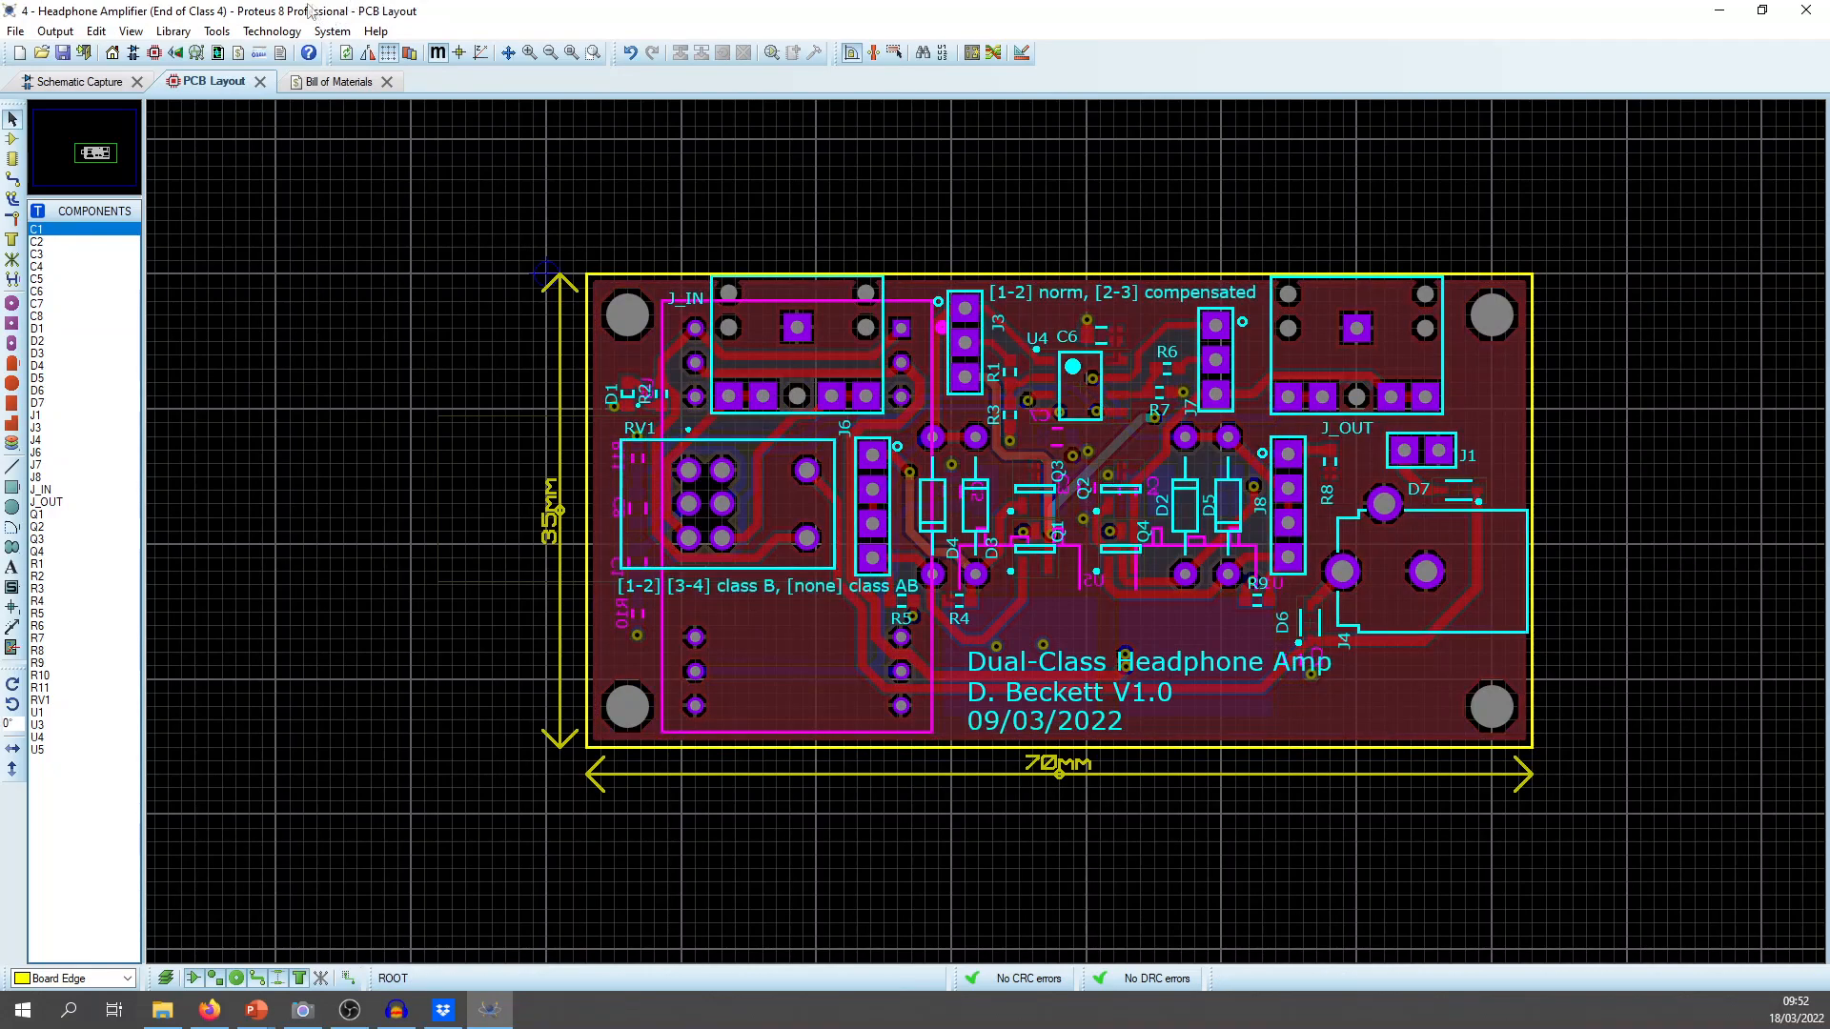
Start generating the Gerber/Excellon files and run the pre-production check, continuing to the CADCAM output settings.
click(57, 33)
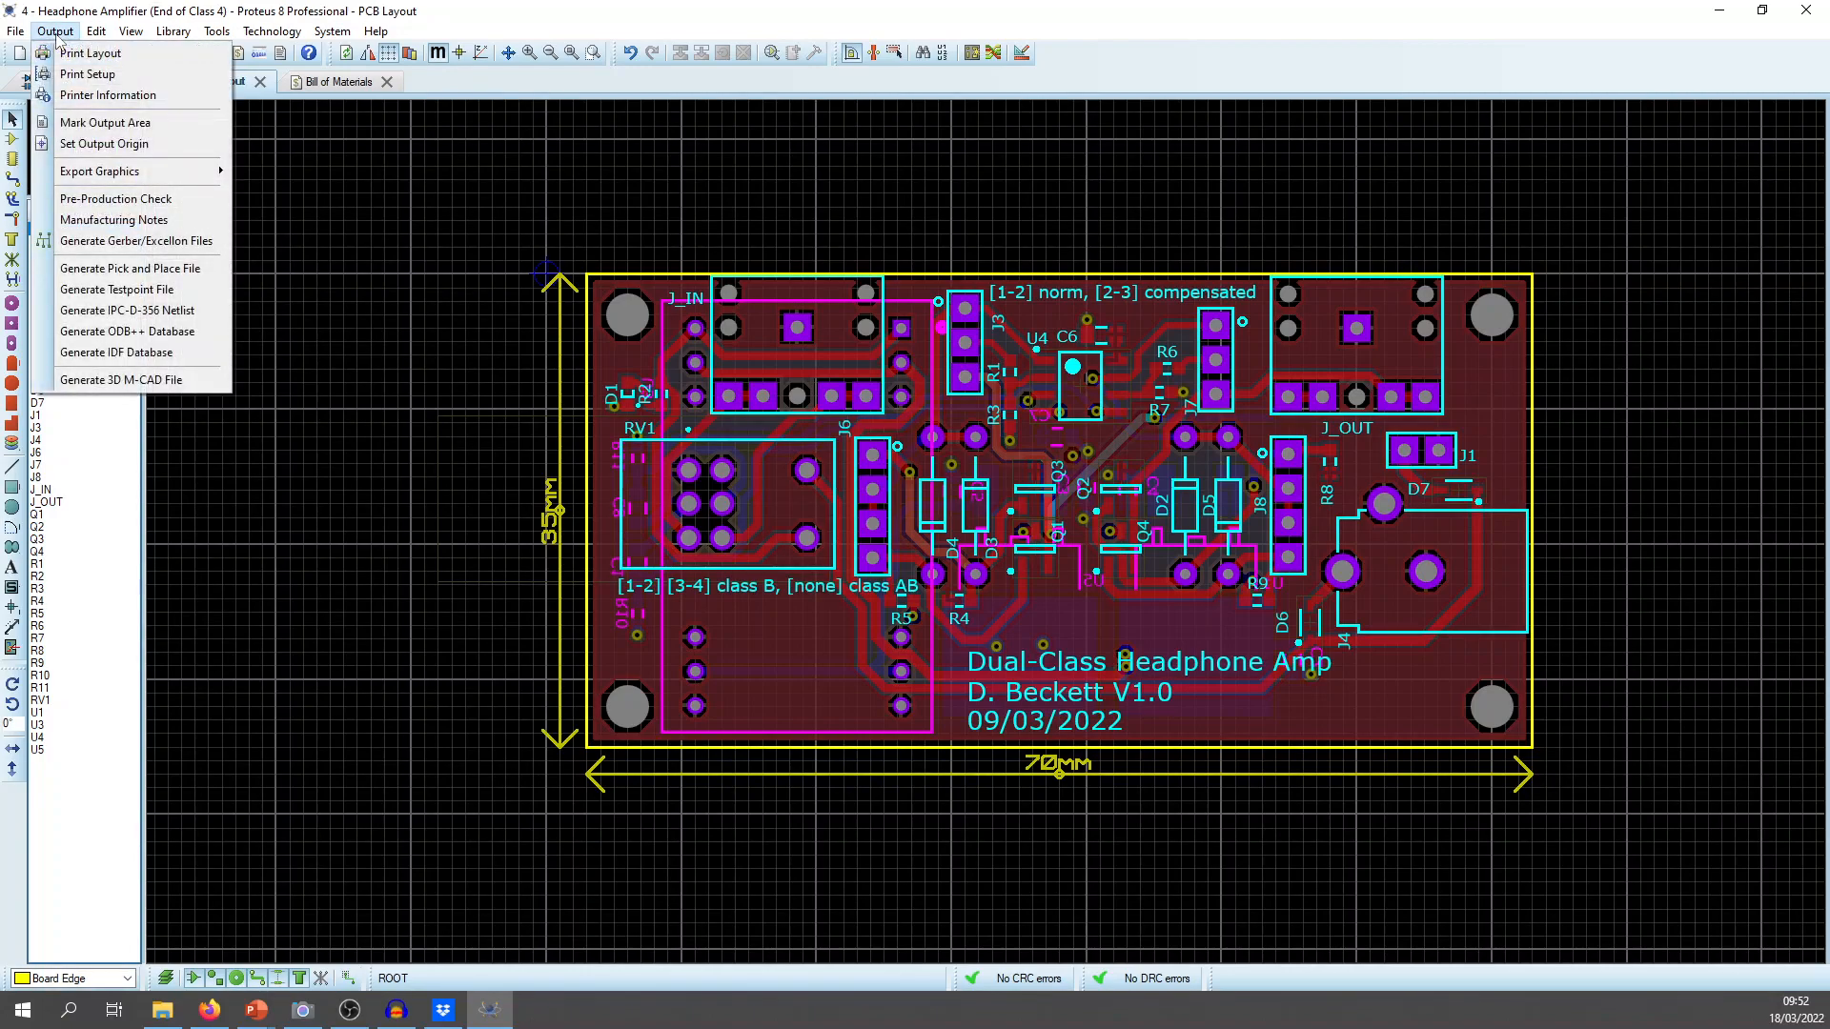
click(115, 242)
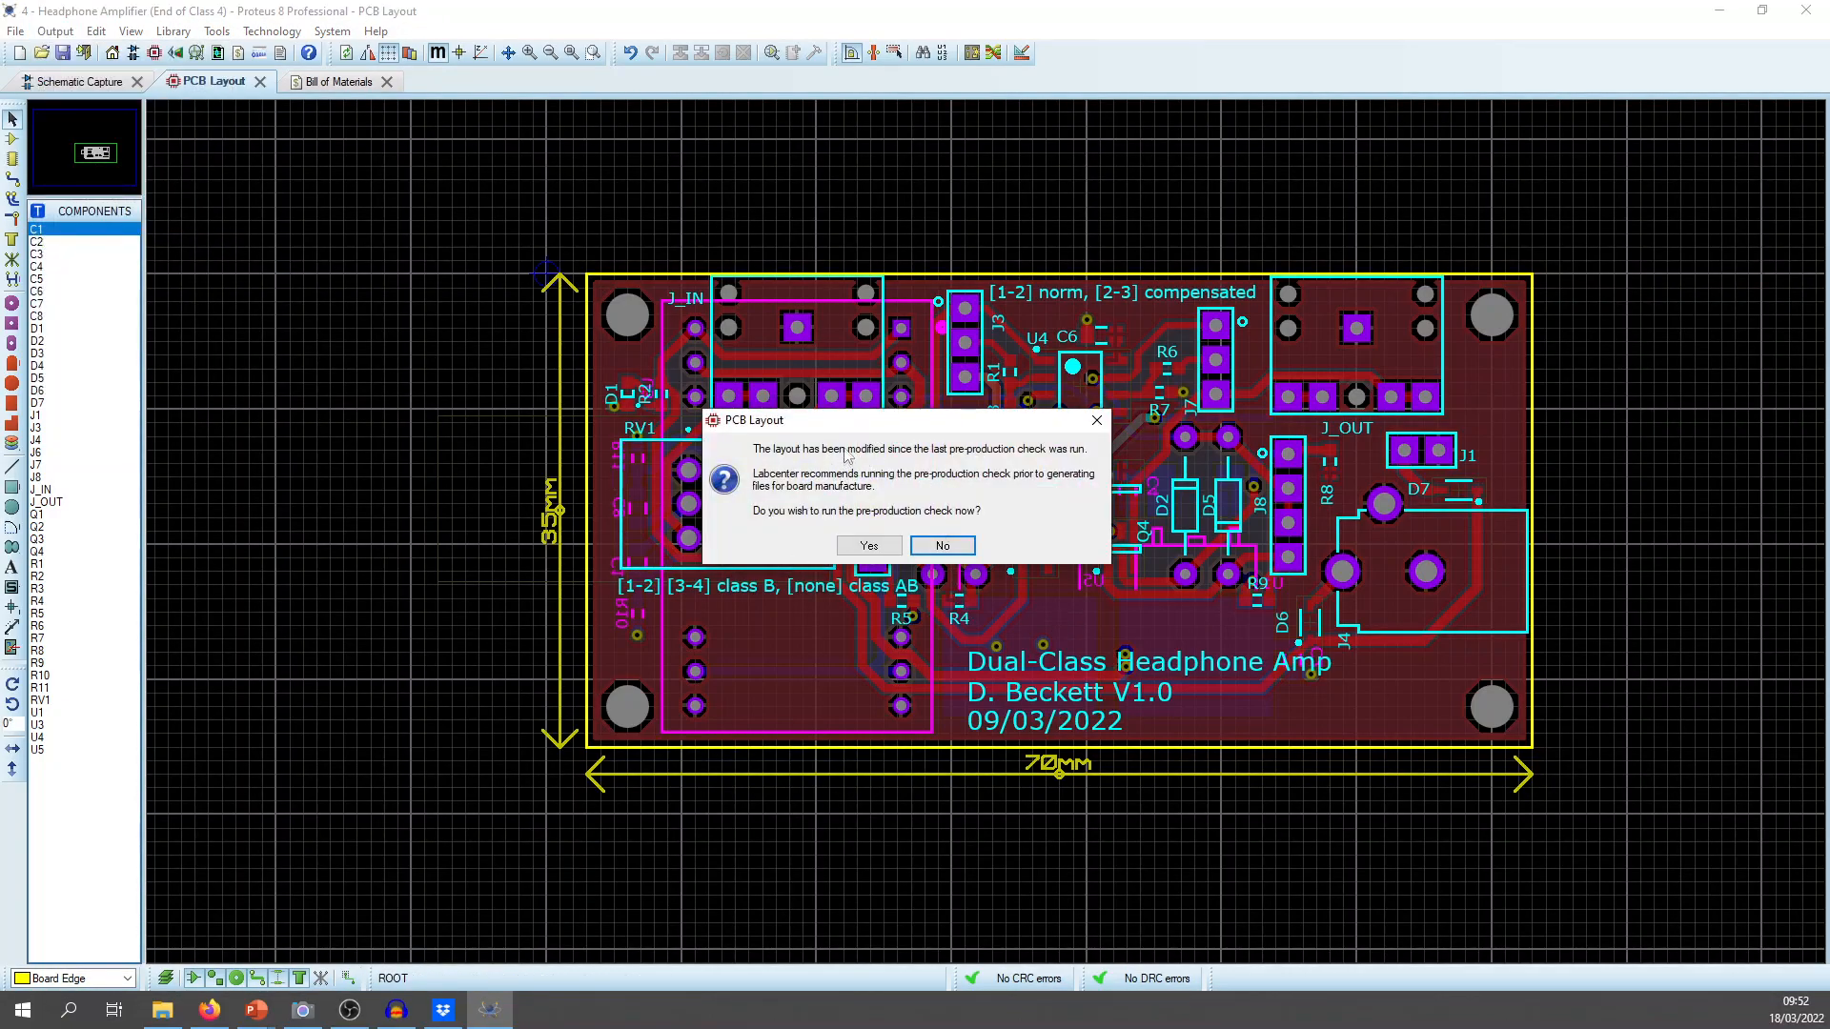
click(869, 547)
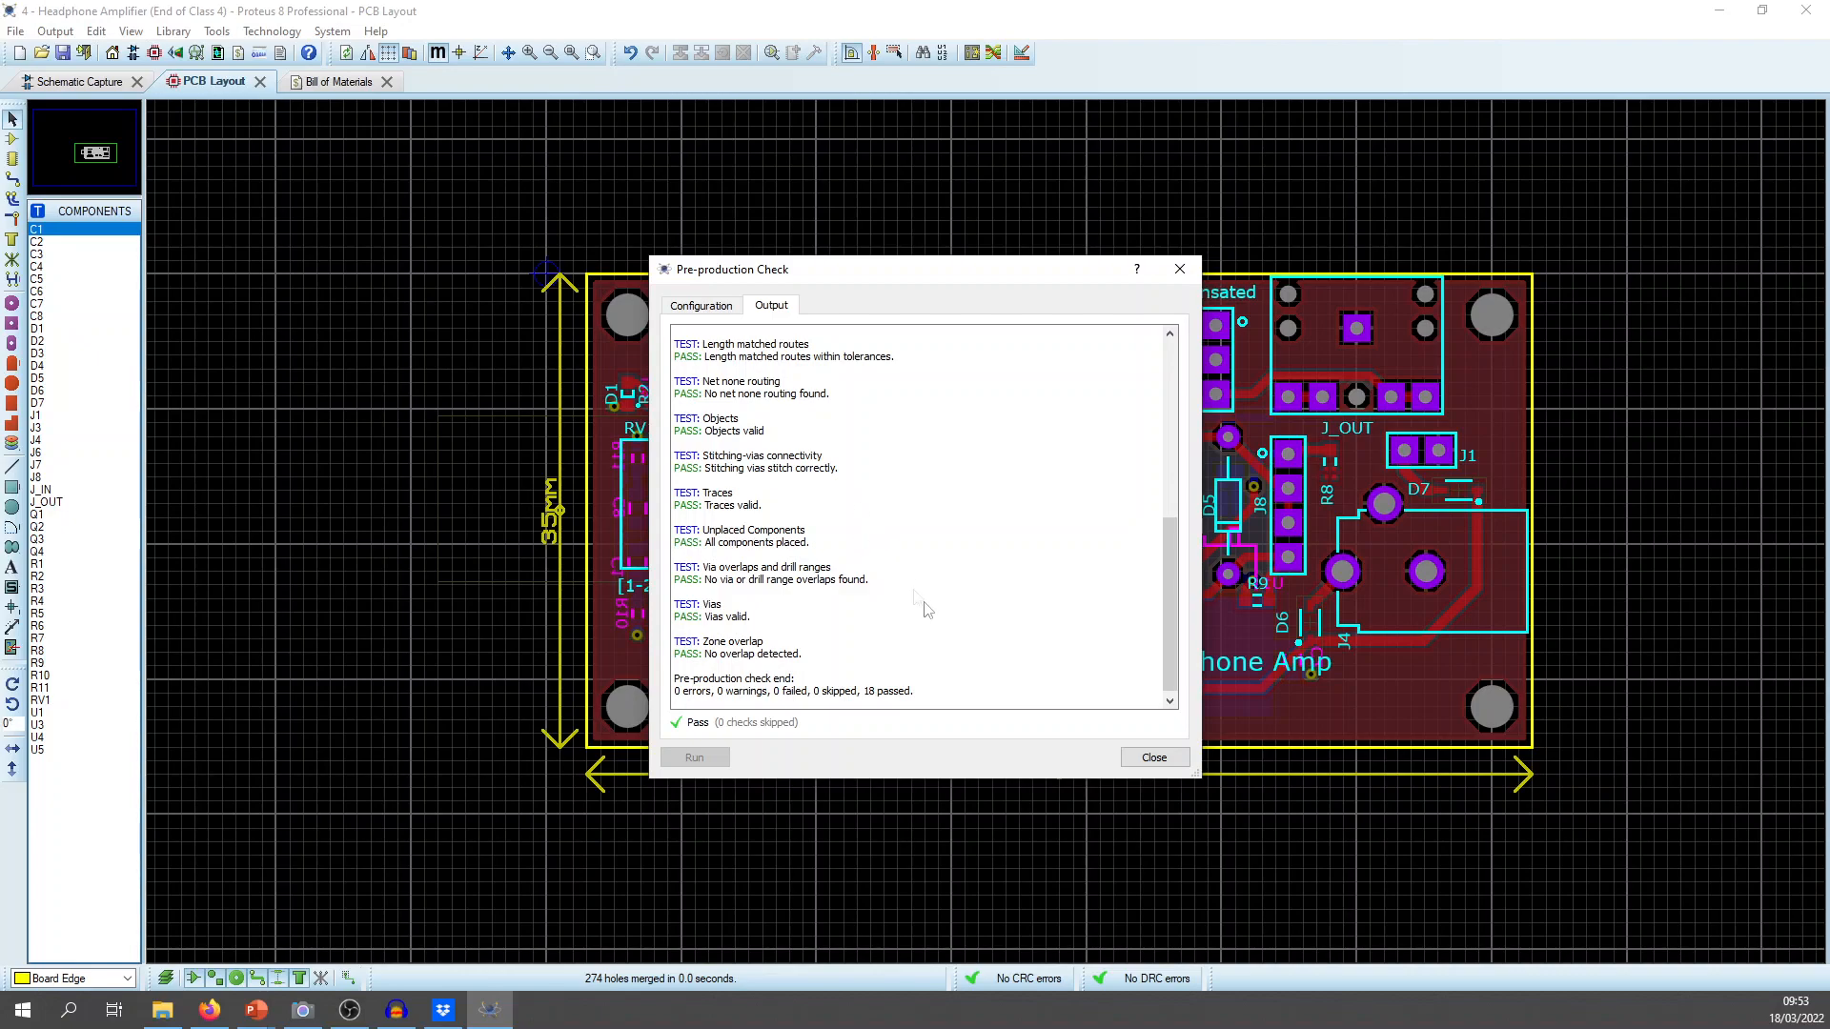
click(1148, 756)
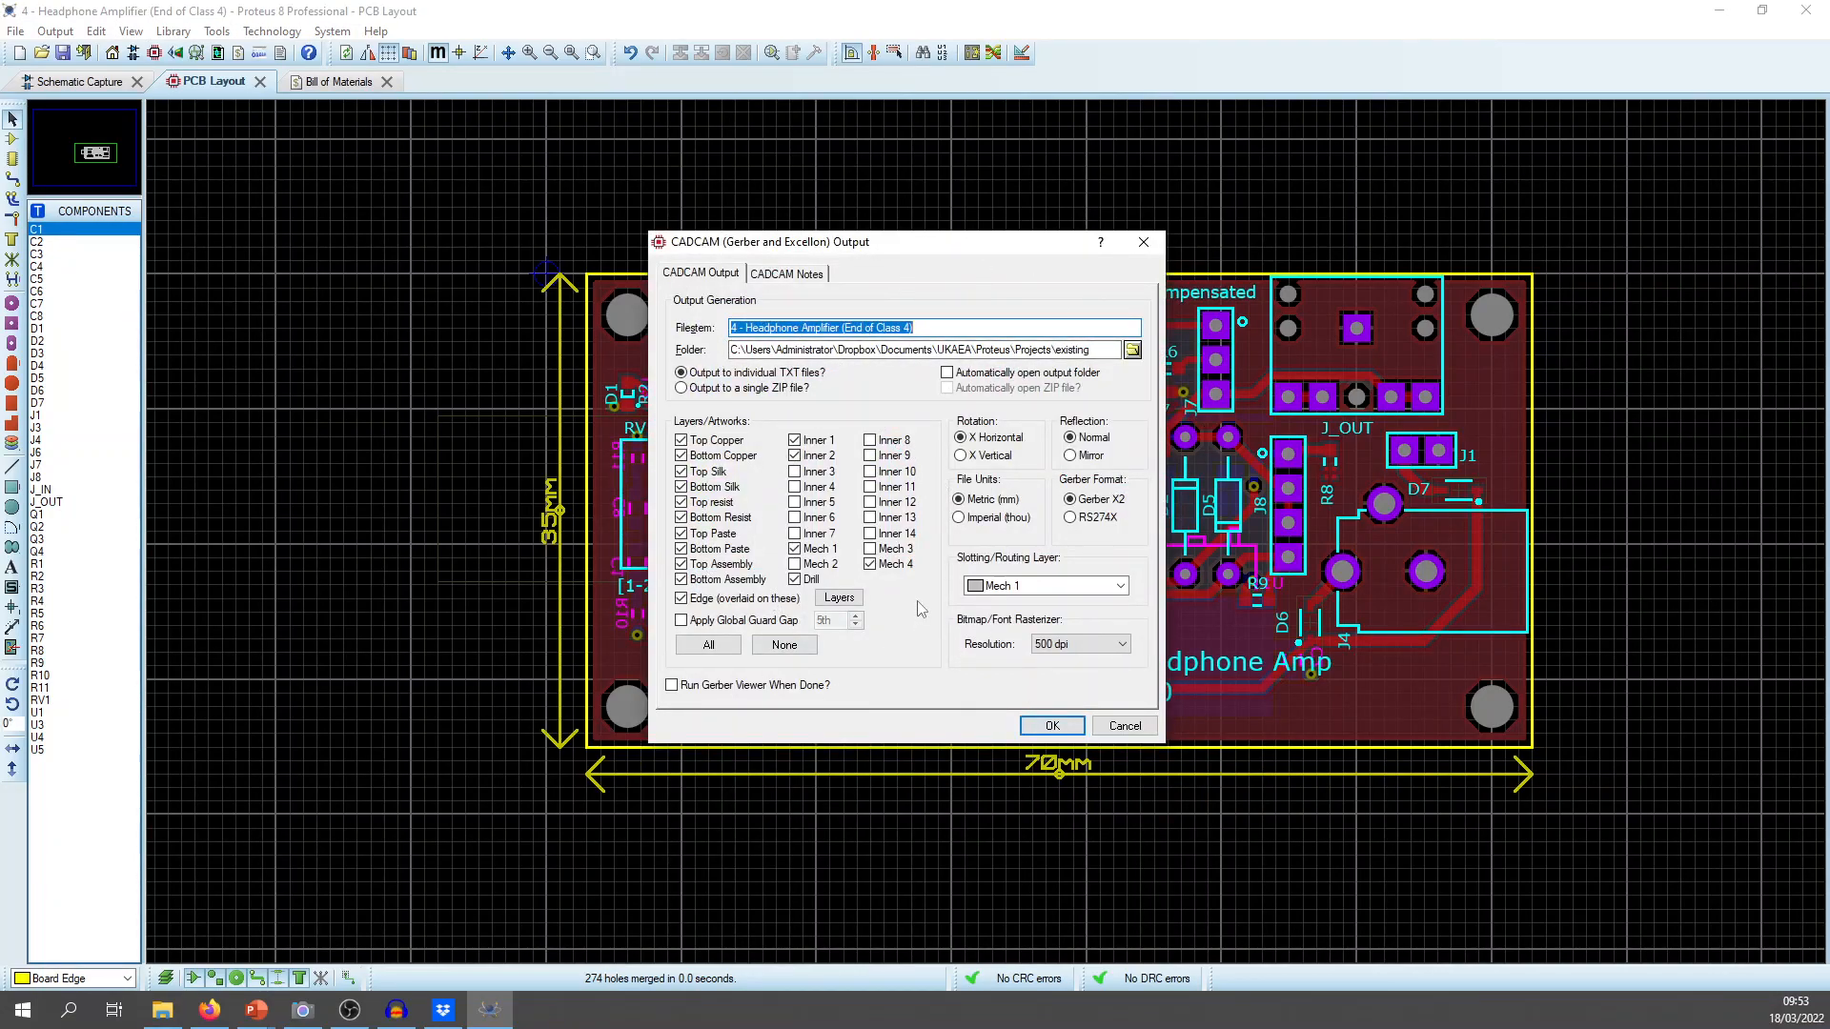
Check JLCPCB's recommended output settings, exclude the Top Assembly and Bottom Assembly artworks, and generate the CADCAM files, deleting the existing ones.
click(209, 1010)
scroll(1018, 303, up, 8)
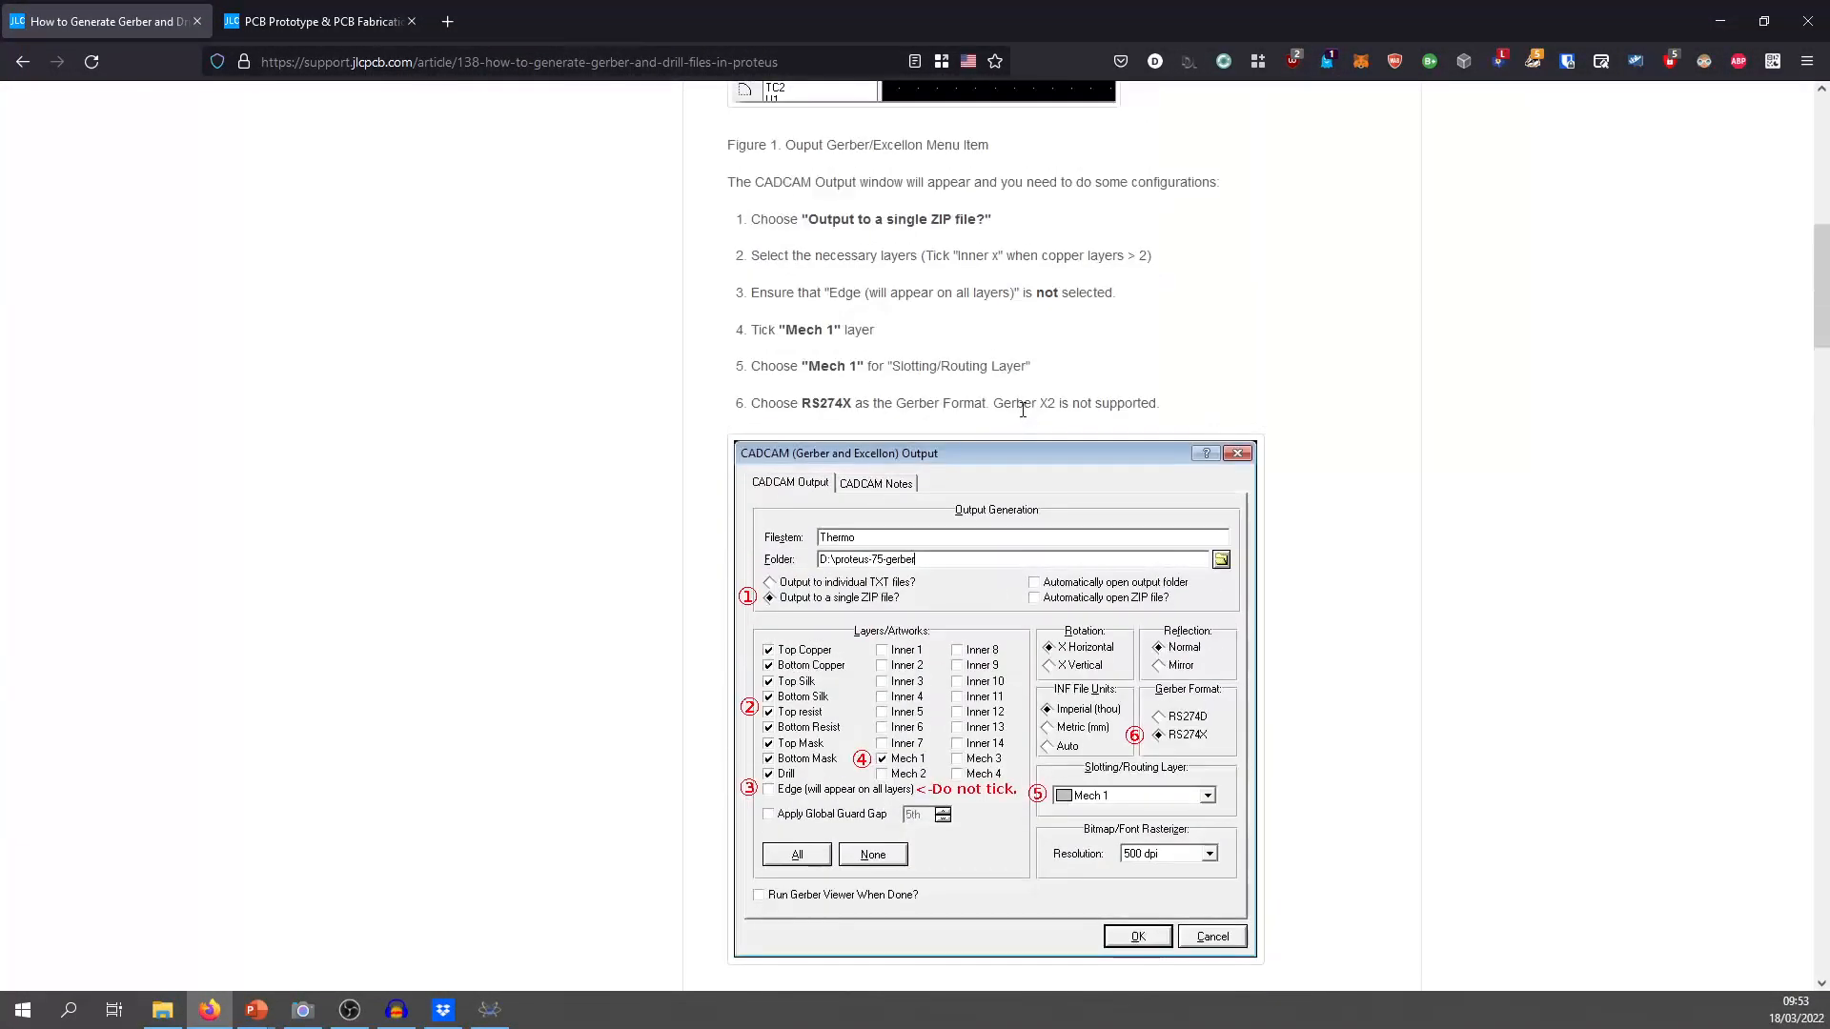
scroll(1062, 508, down, 7)
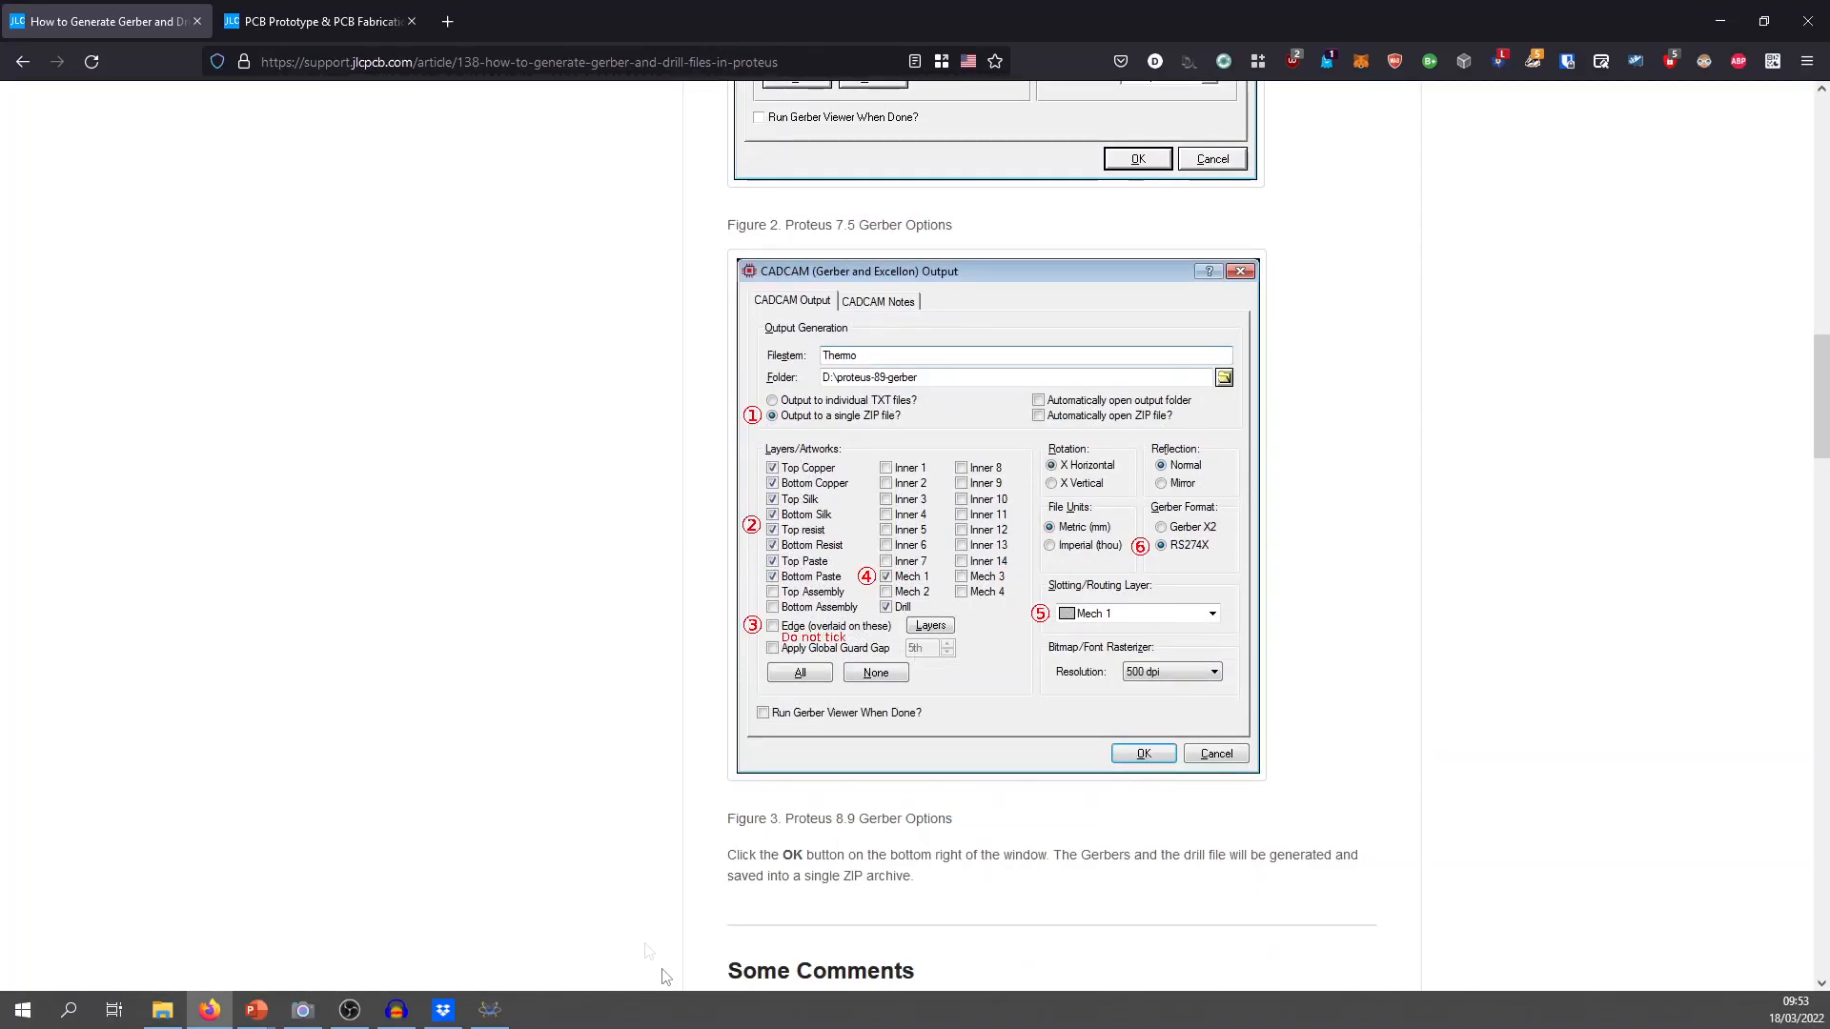
click(489, 1020)
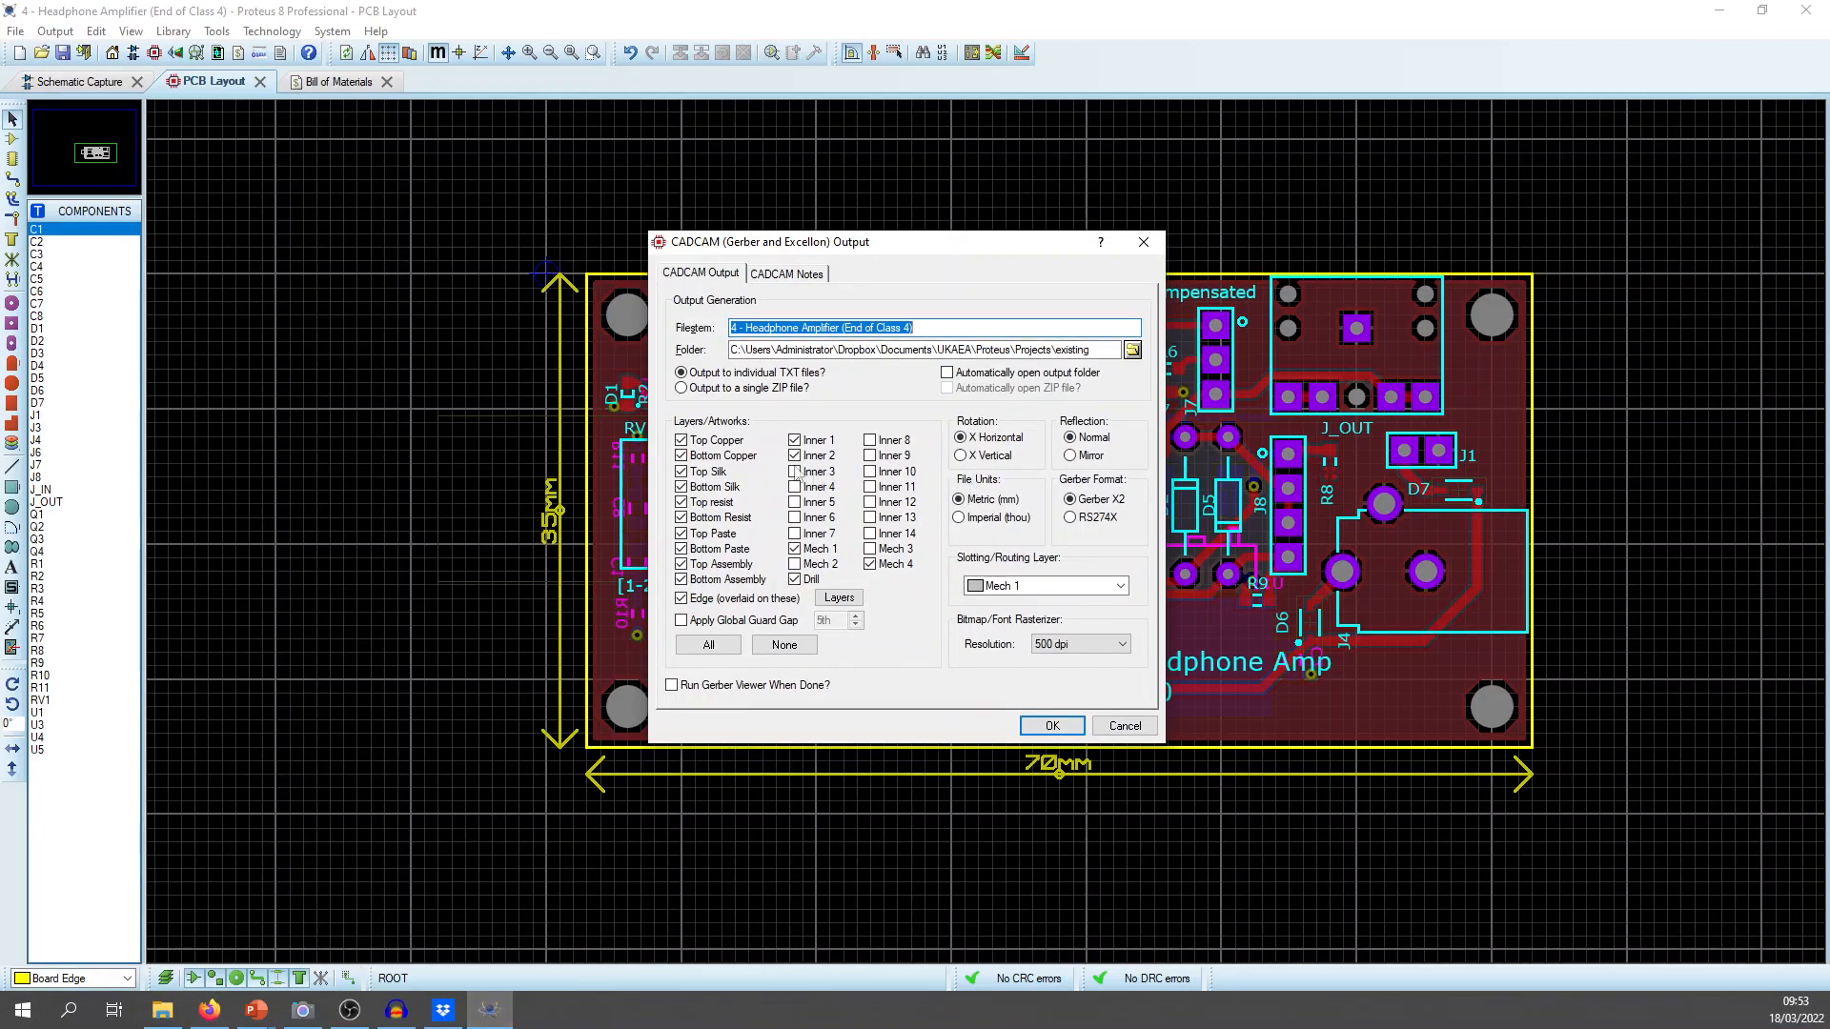
click(723, 567)
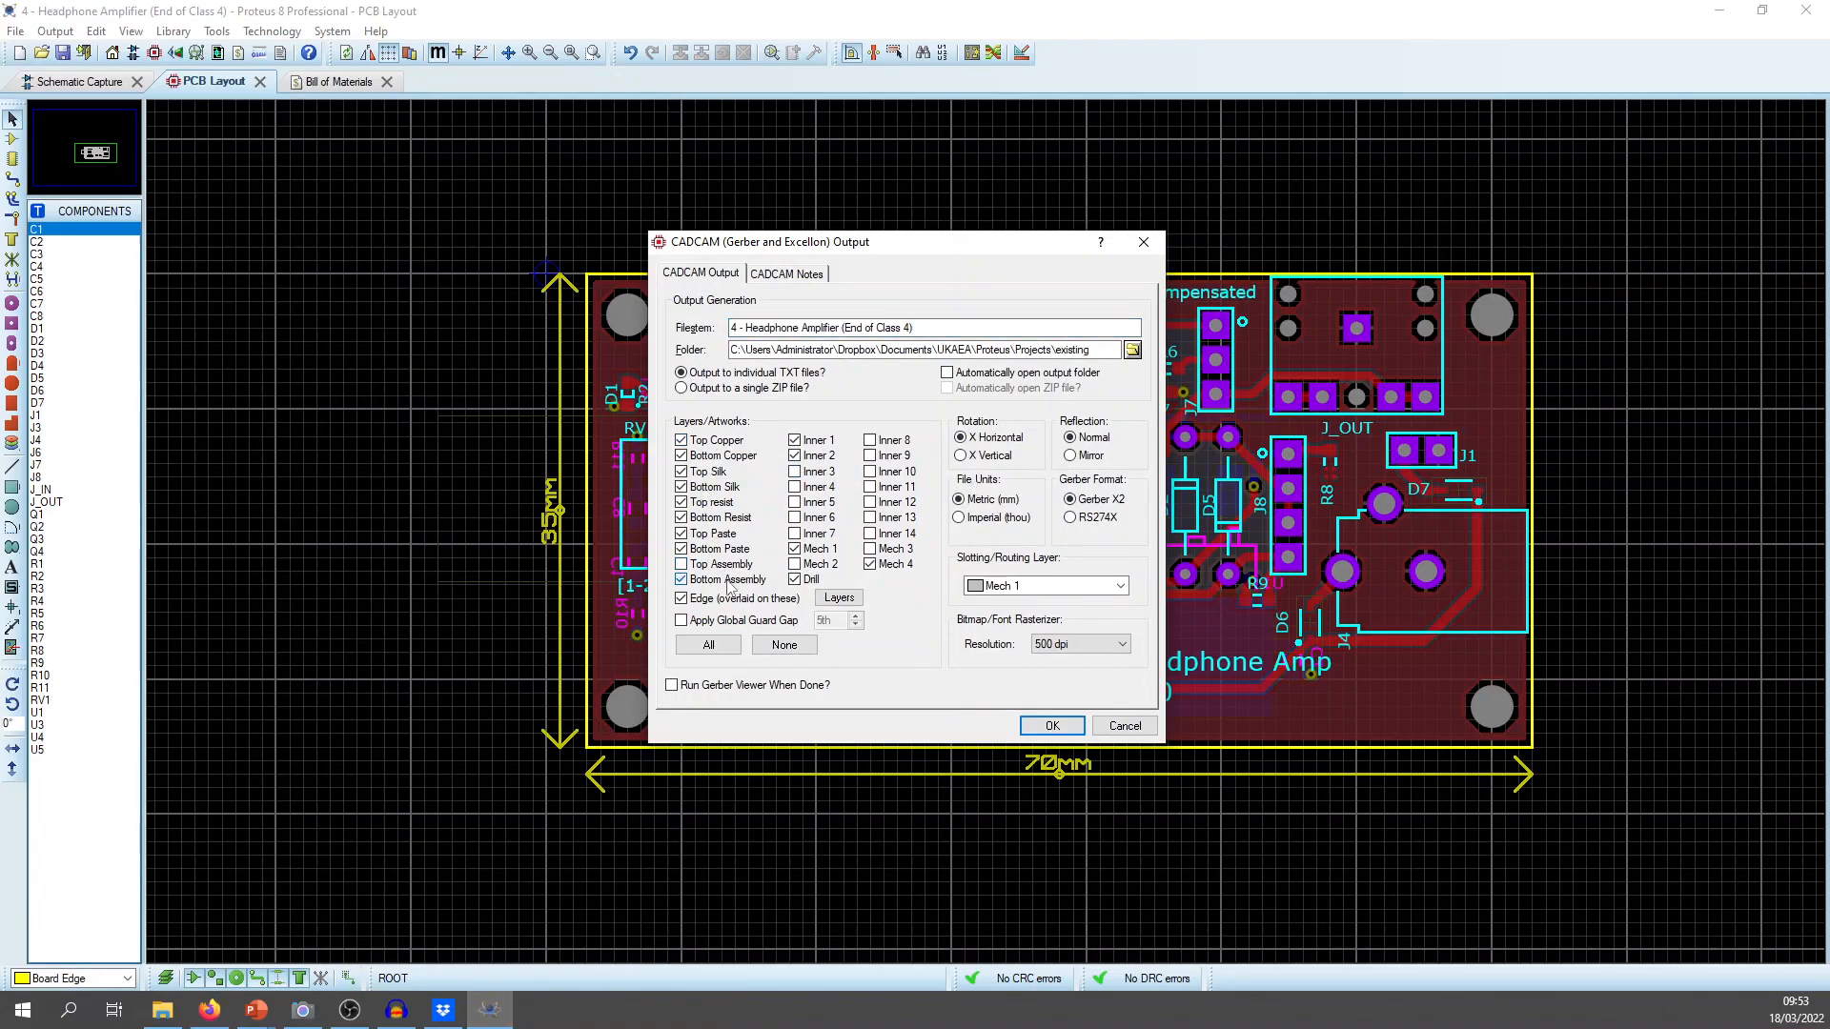
click(727, 582)
click(1052, 726)
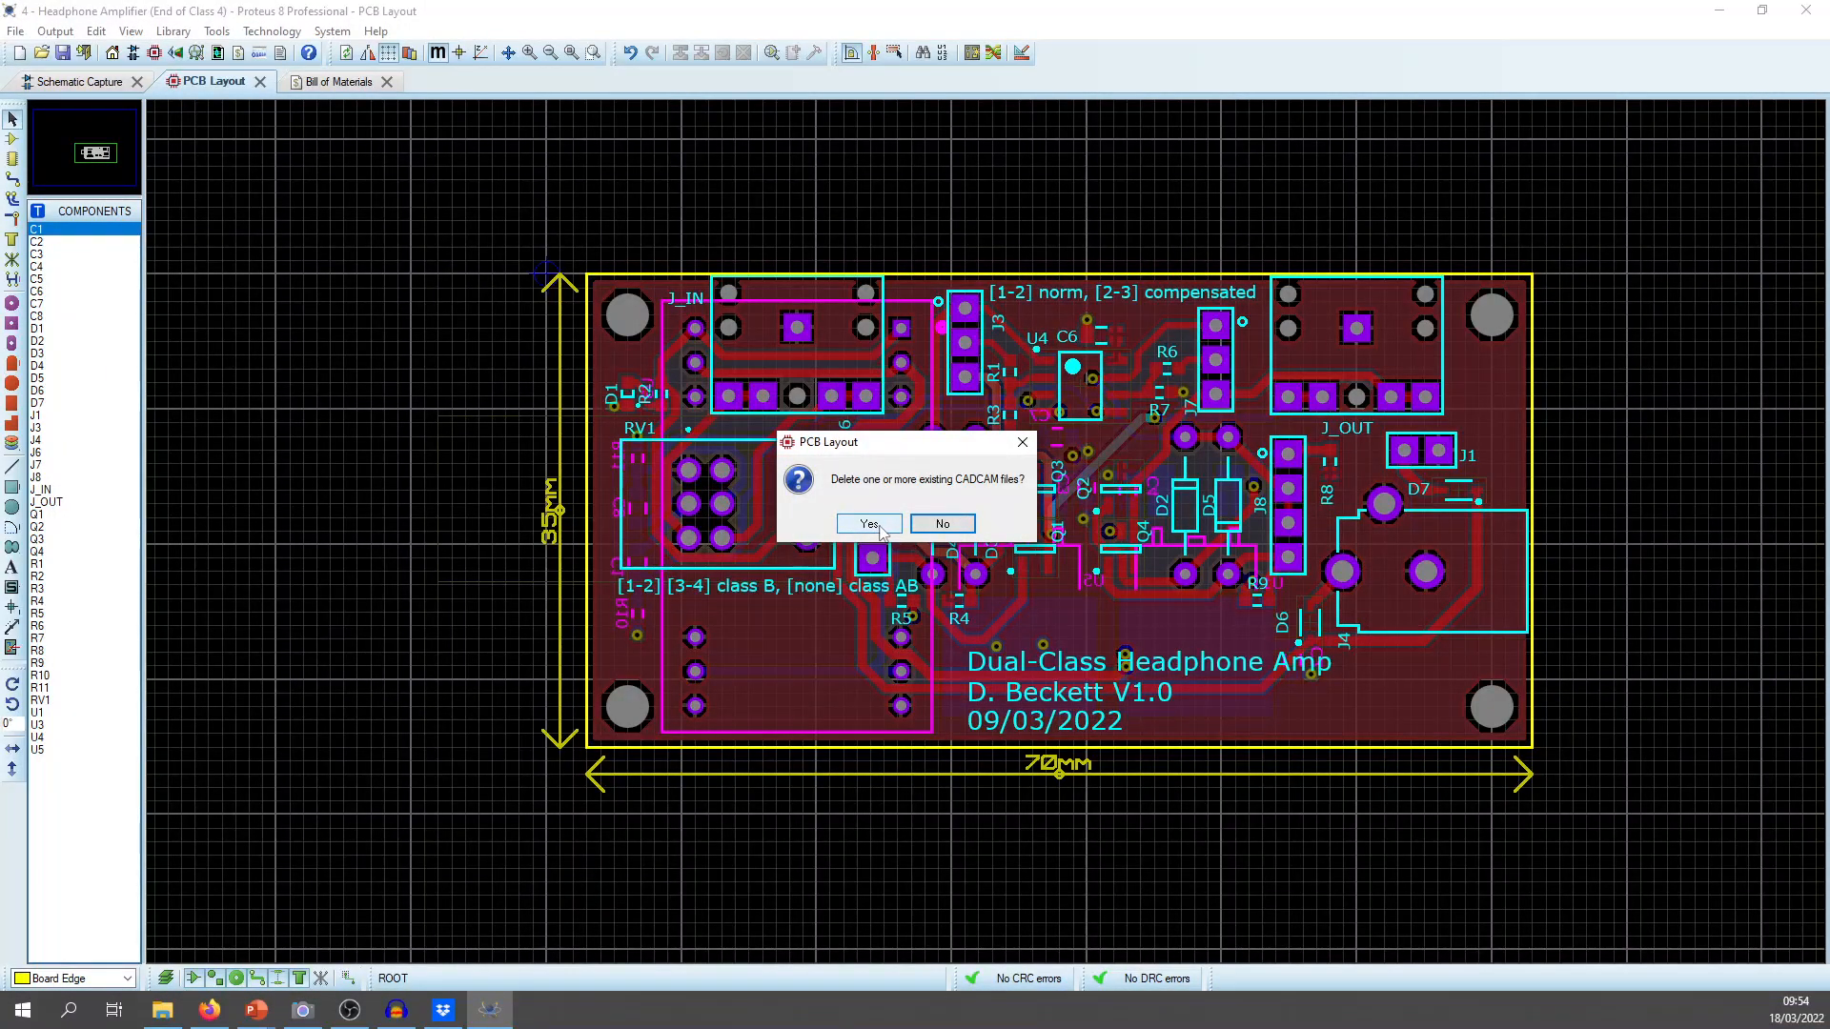
click(870, 524)
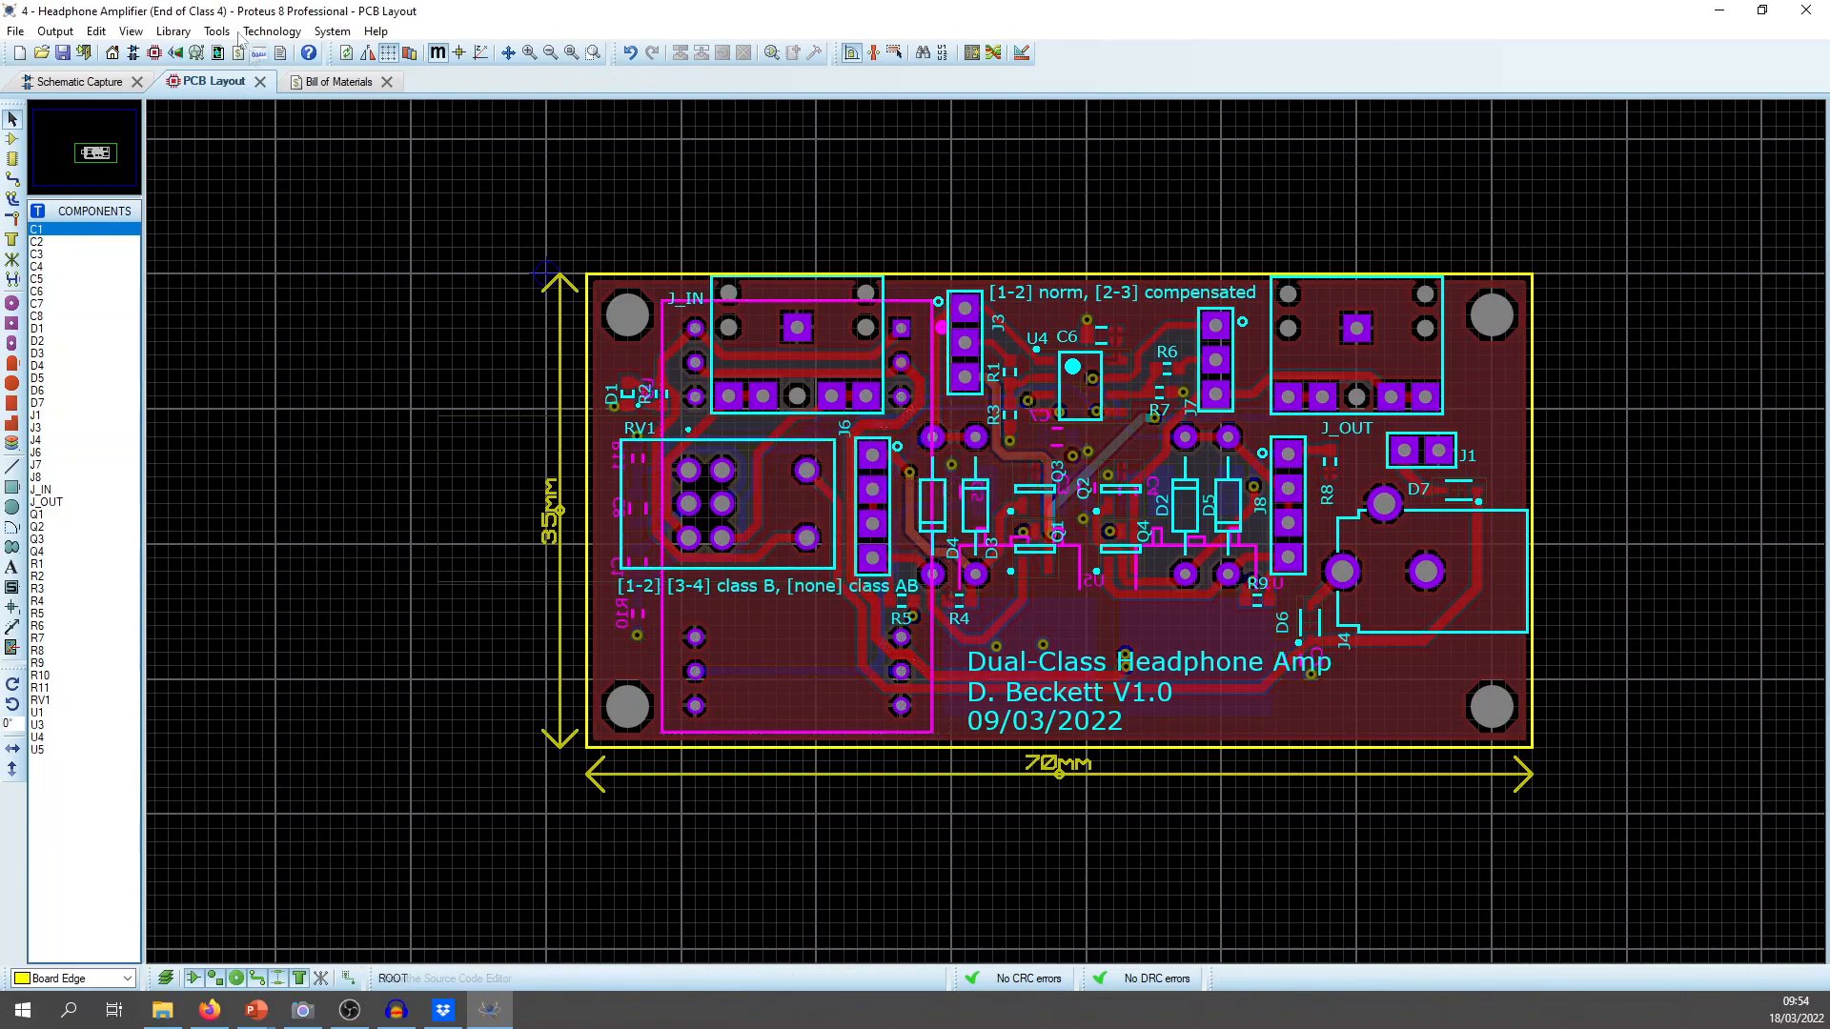
Reopen the Gerber/Excellon output, set the Gerber format to RS274X following JLCPCB's guide, and decline deleting the existing CADCAM files.
click(55, 30)
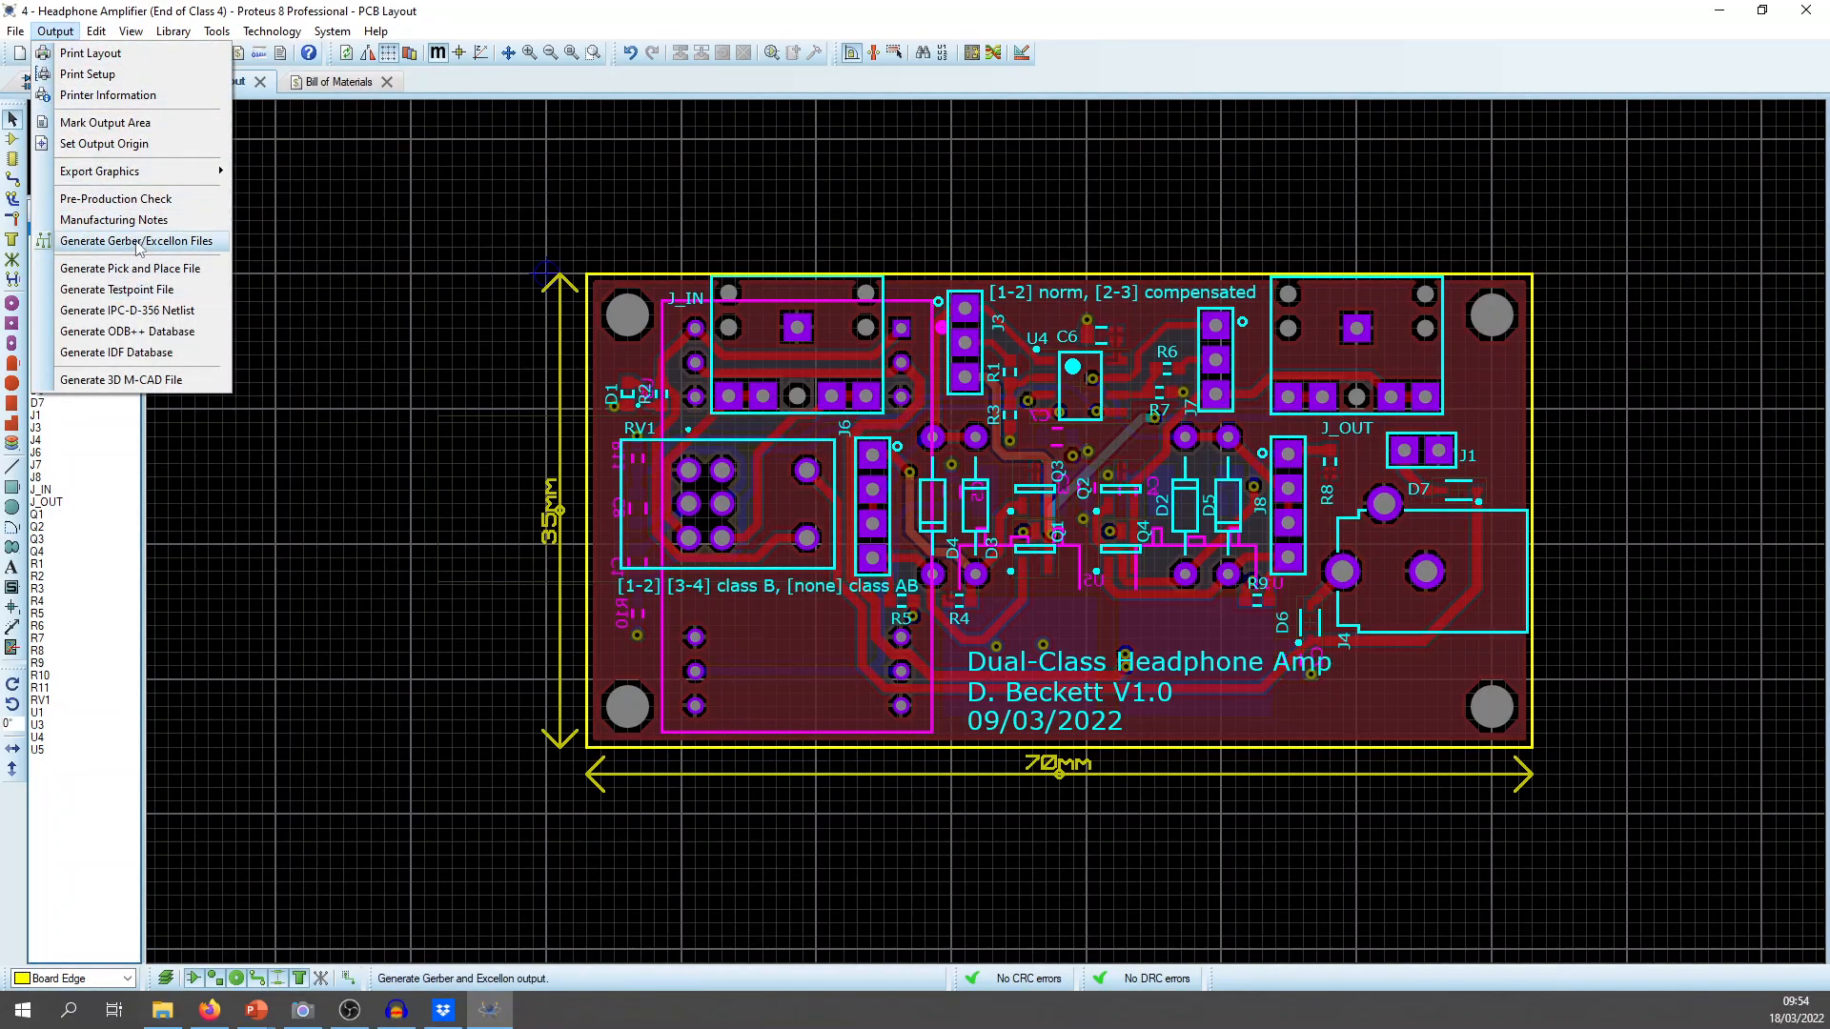
click(138, 242)
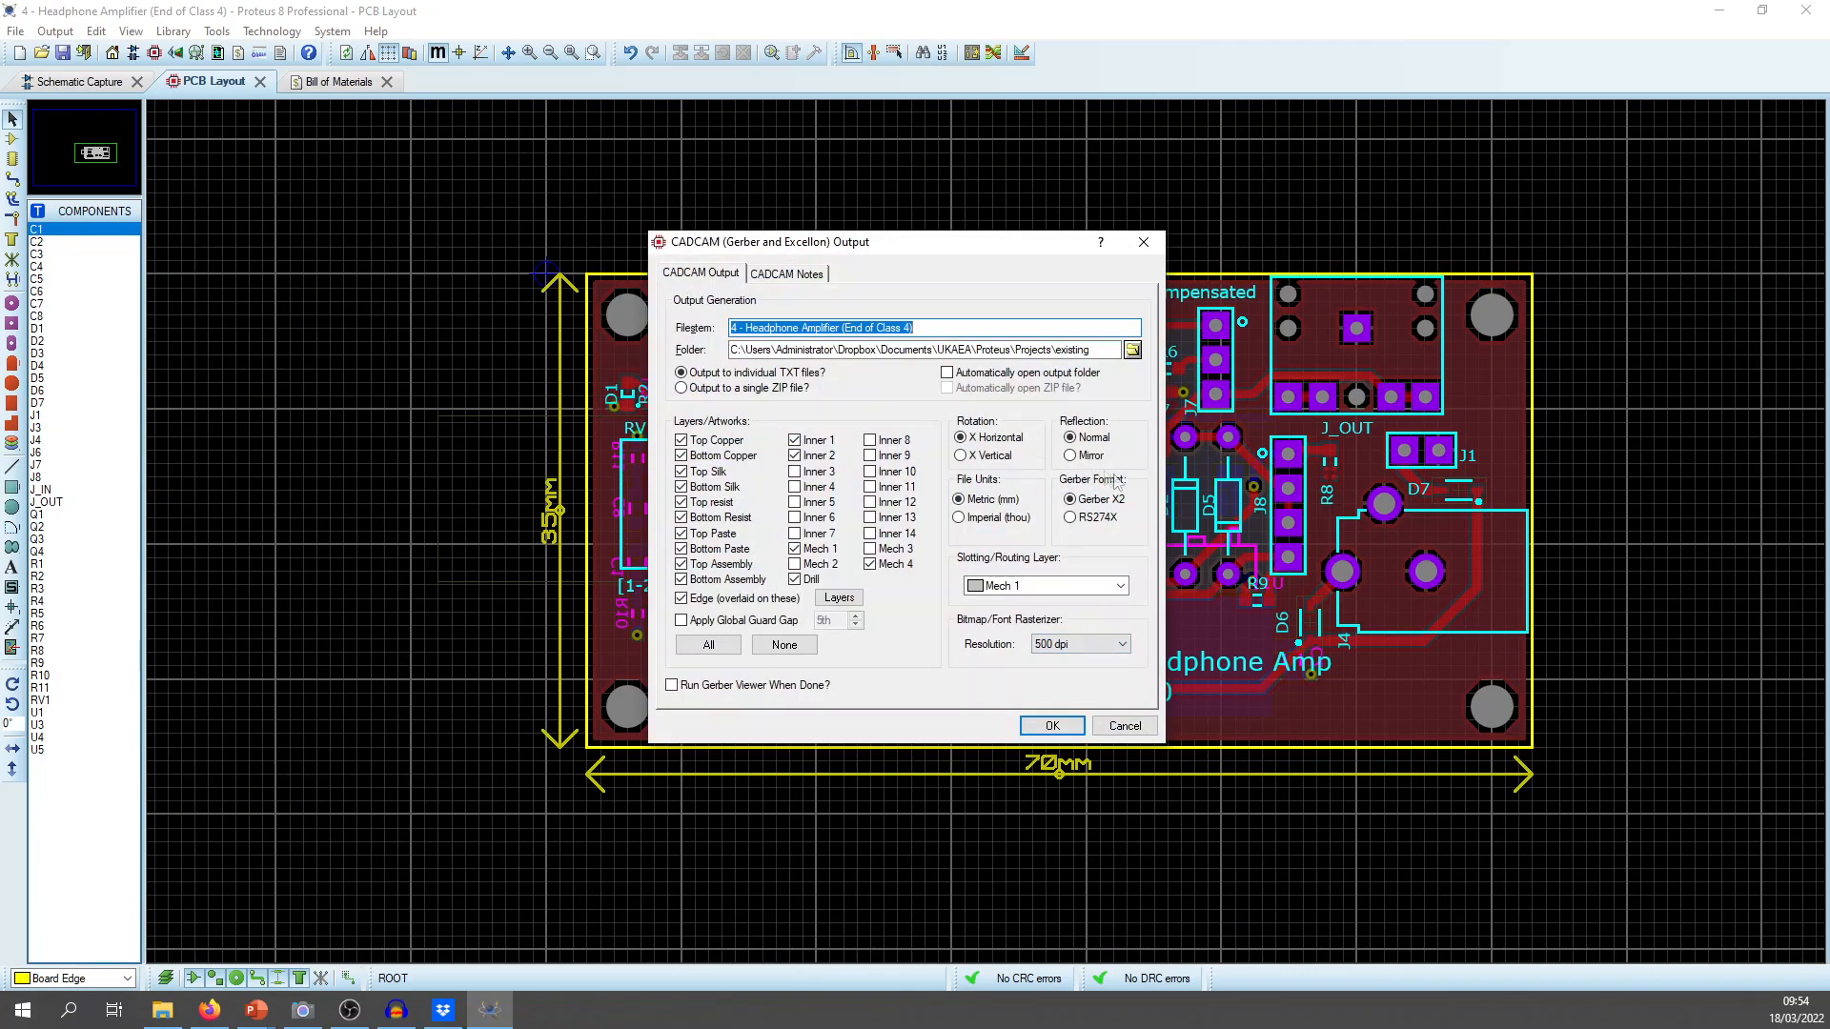
click(227, 1007)
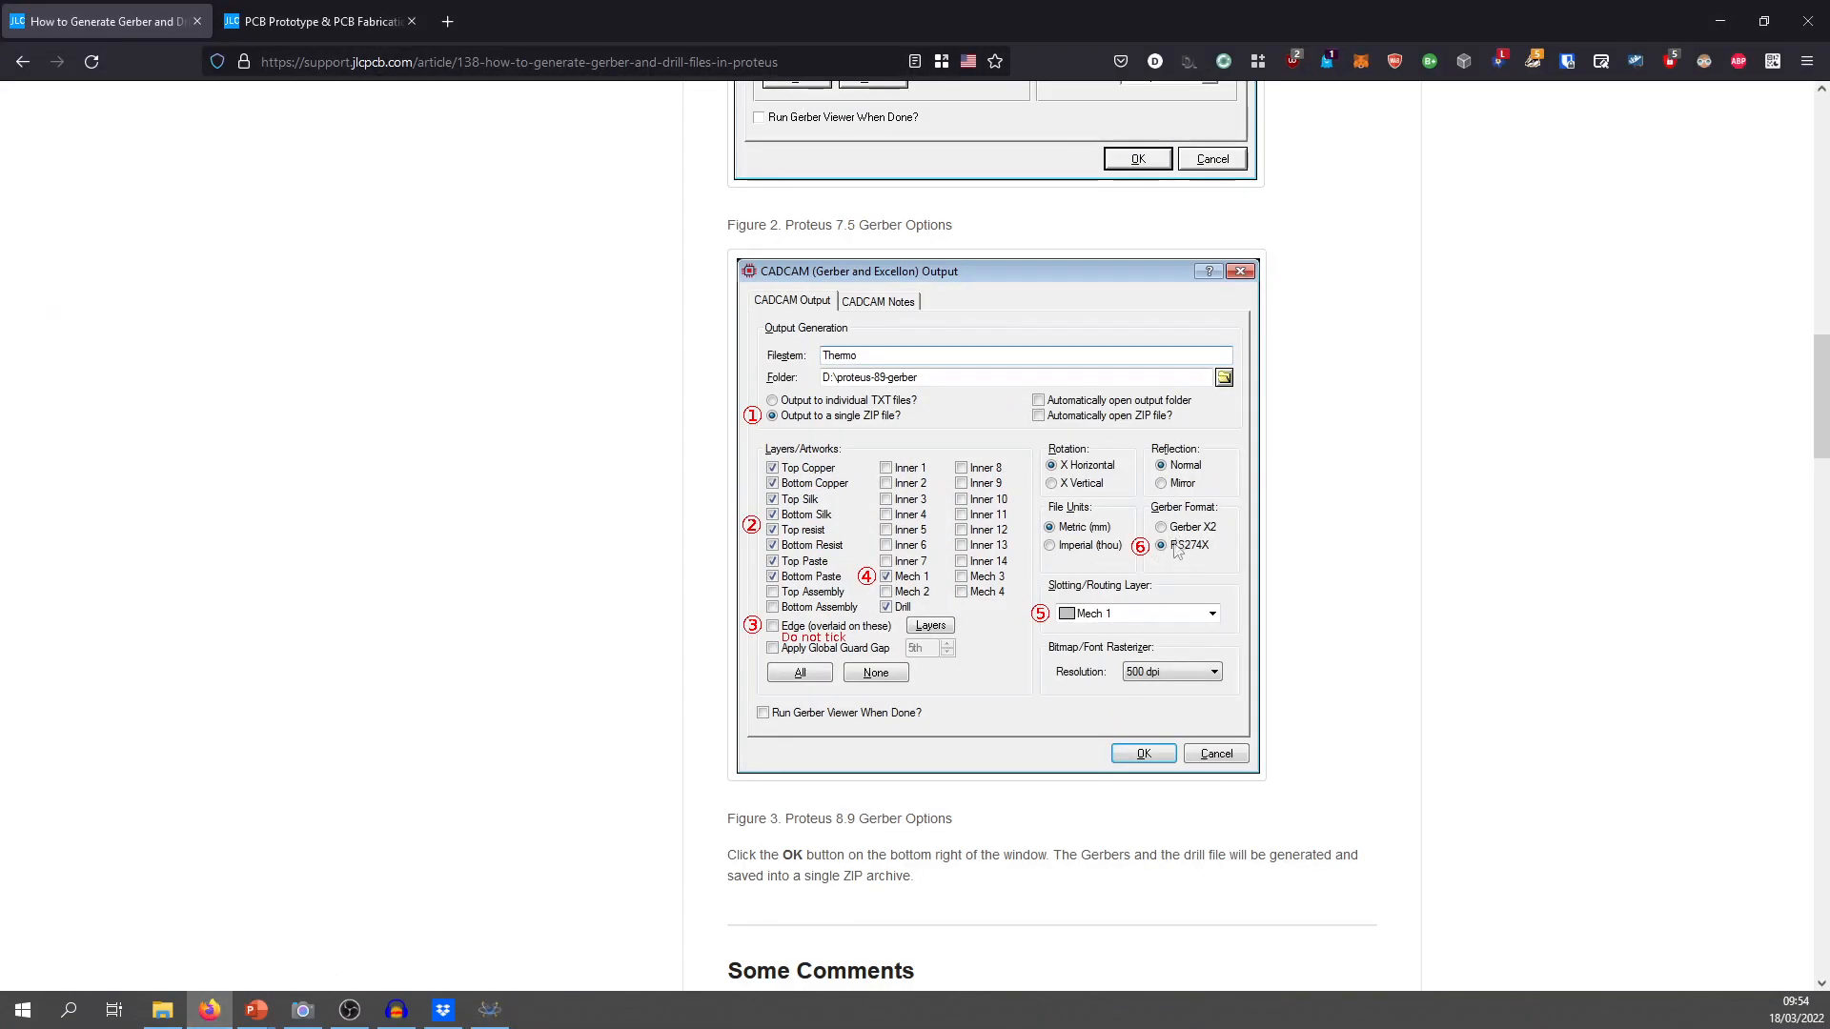
click(1720, 21)
click(1092, 517)
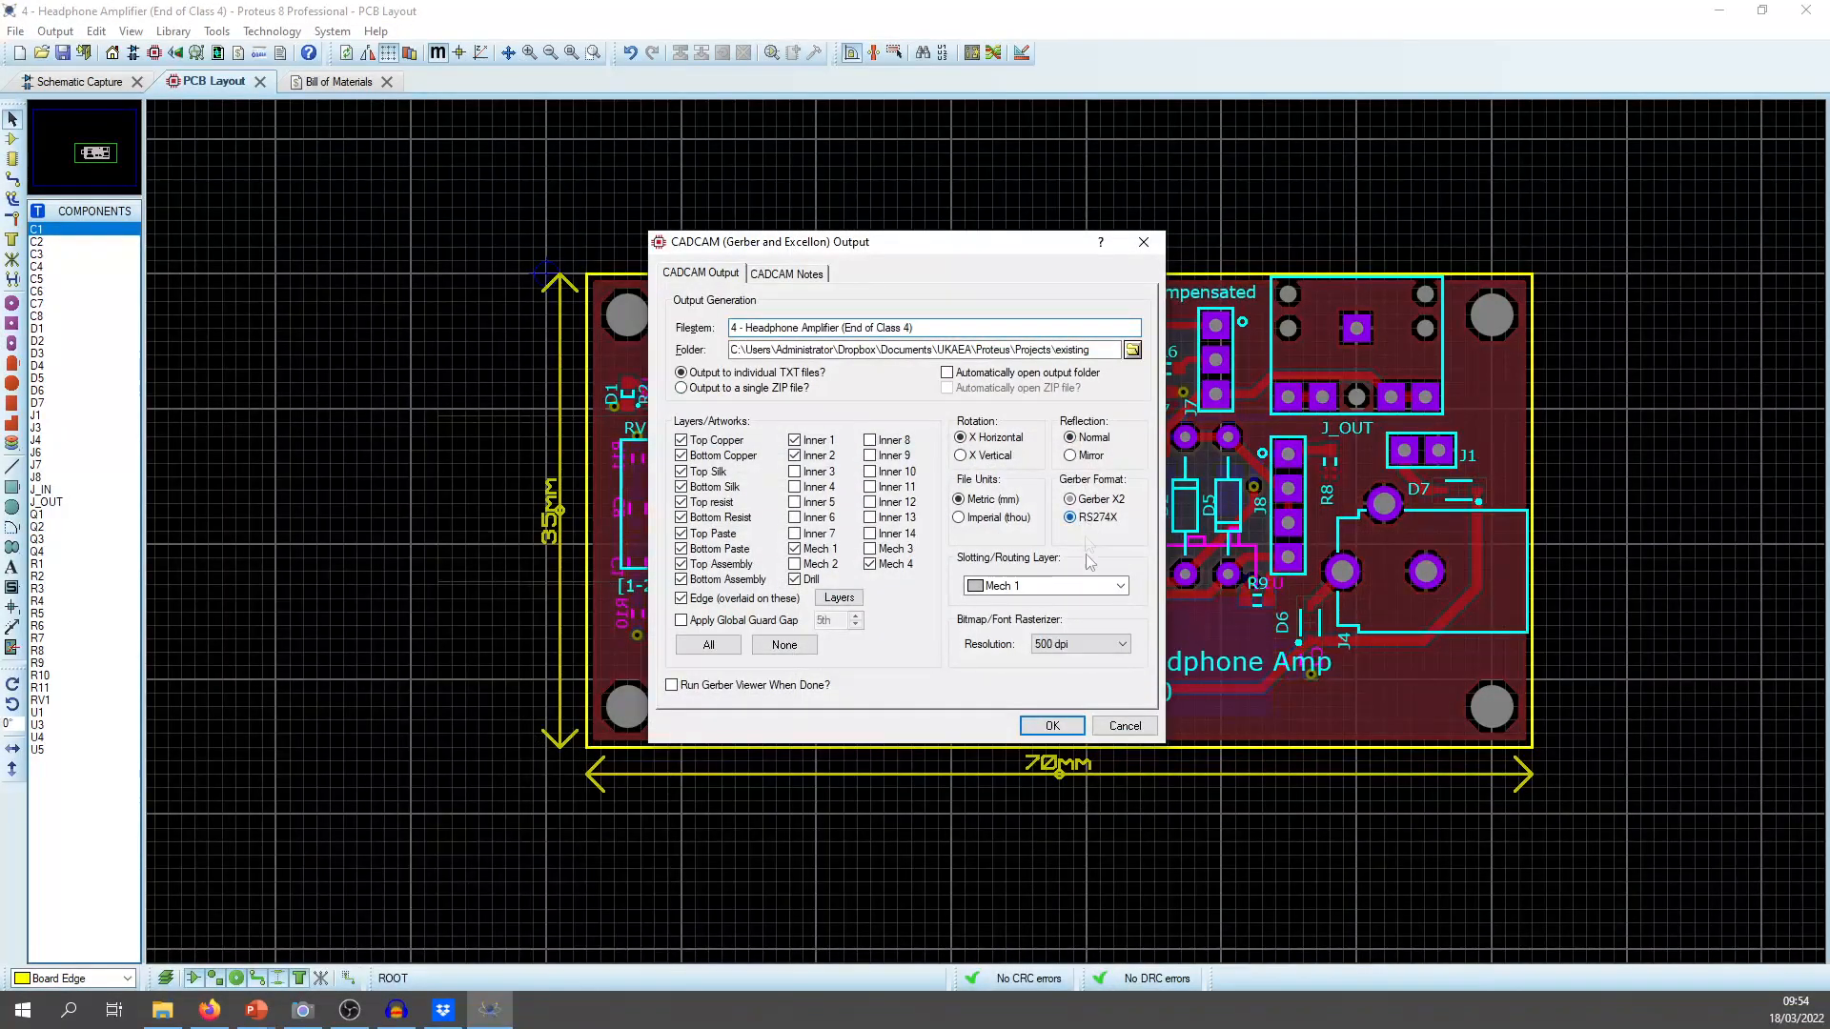
click(1054, 727)
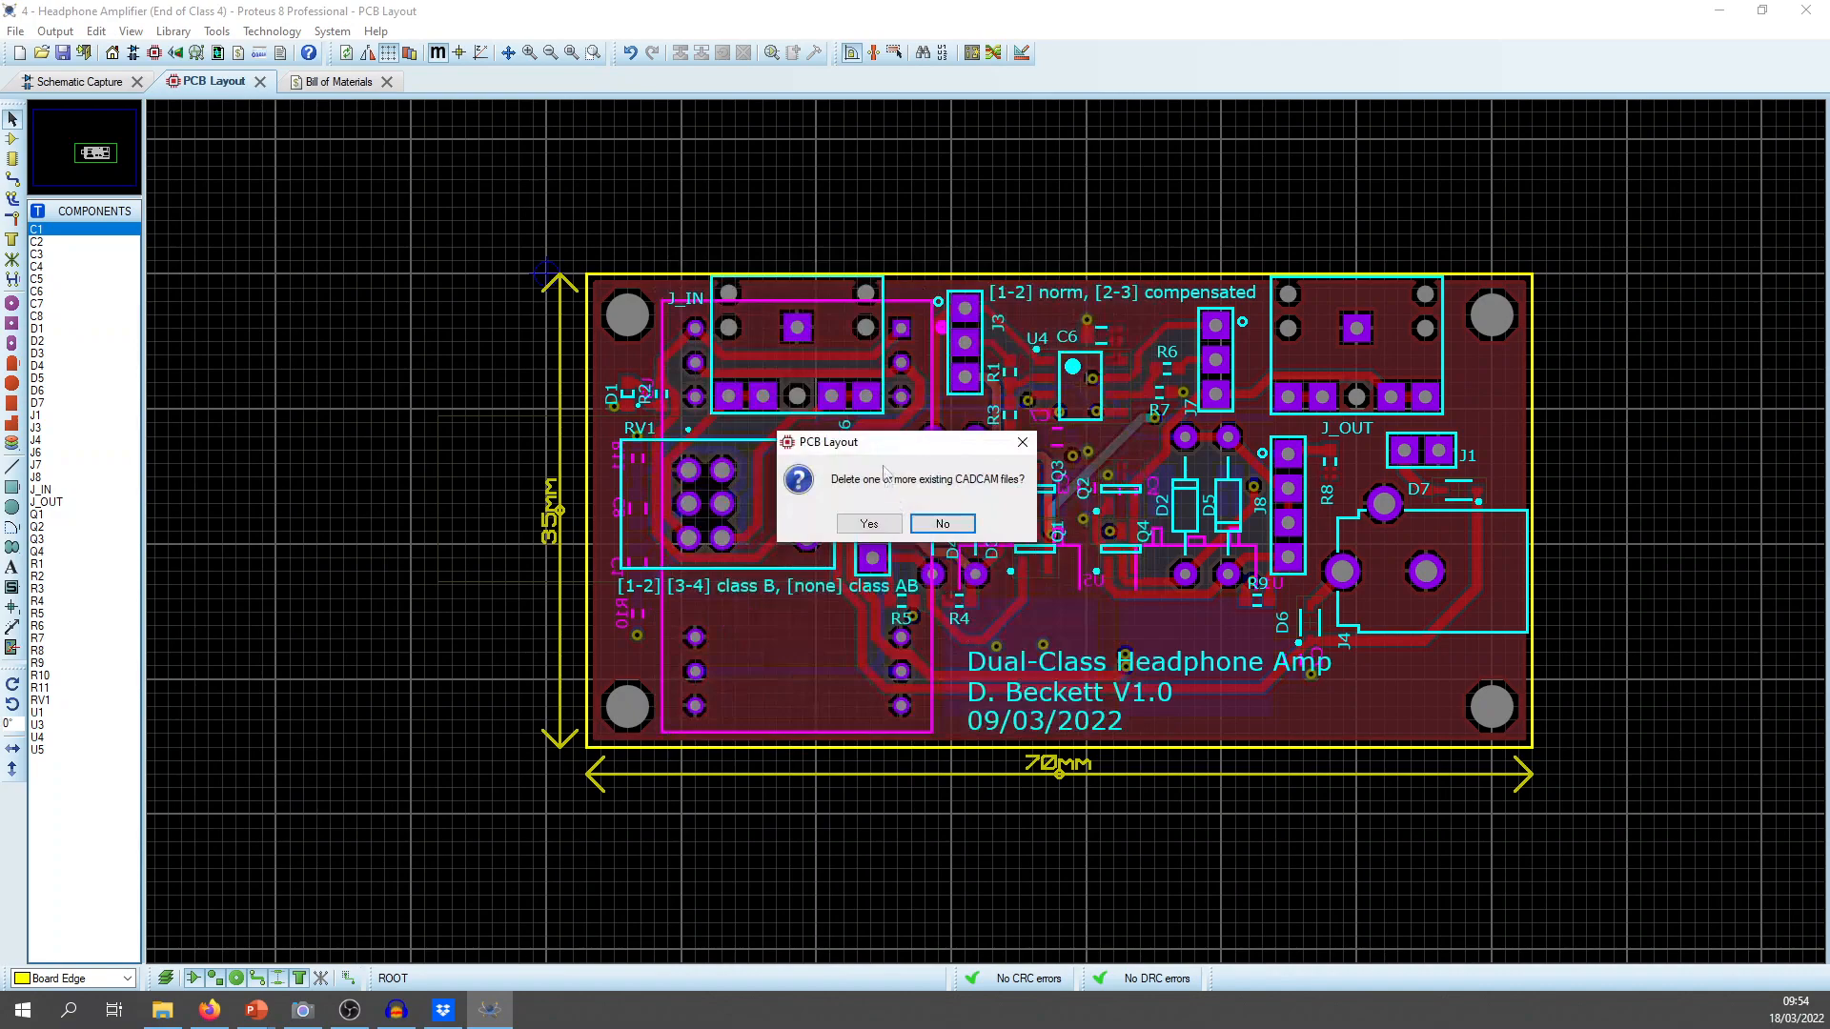
click(942, 524)
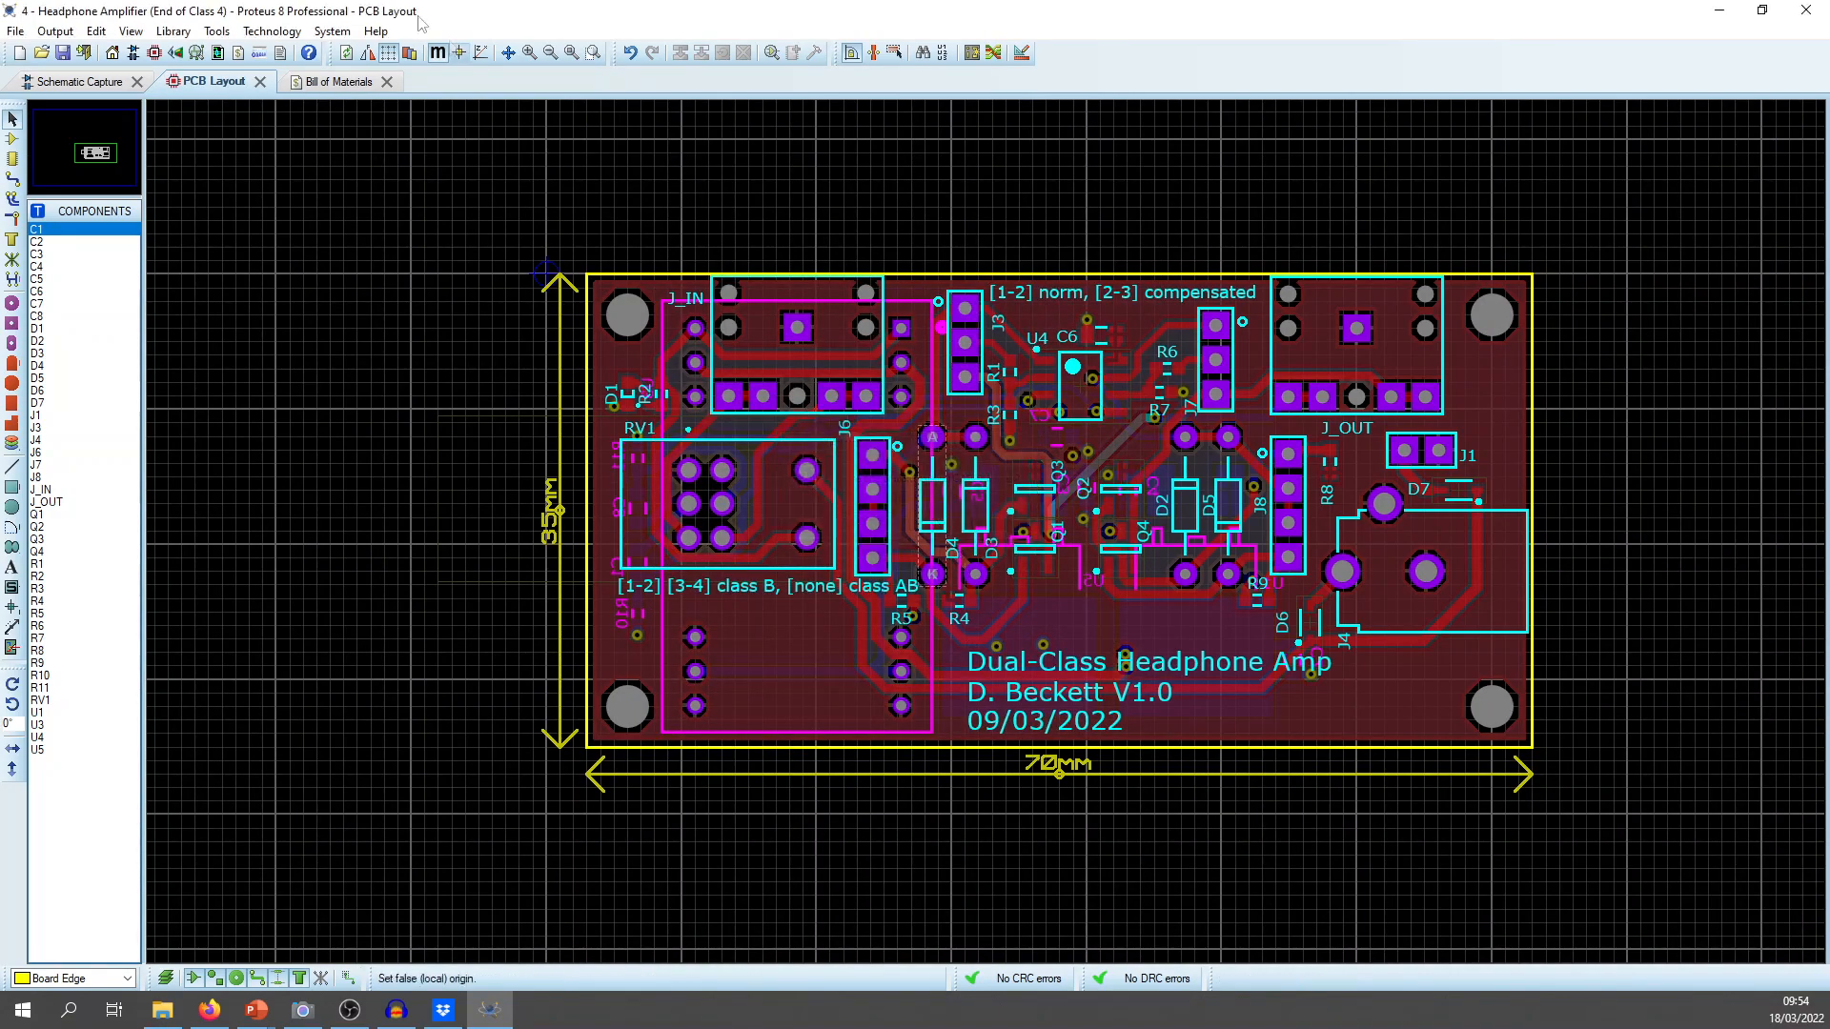
Generate the Gerber/Excellon files without the Top Assembly and Bottom Assembly artworks, agreeing to delete the existing CADCAM files.
click(54, 31)
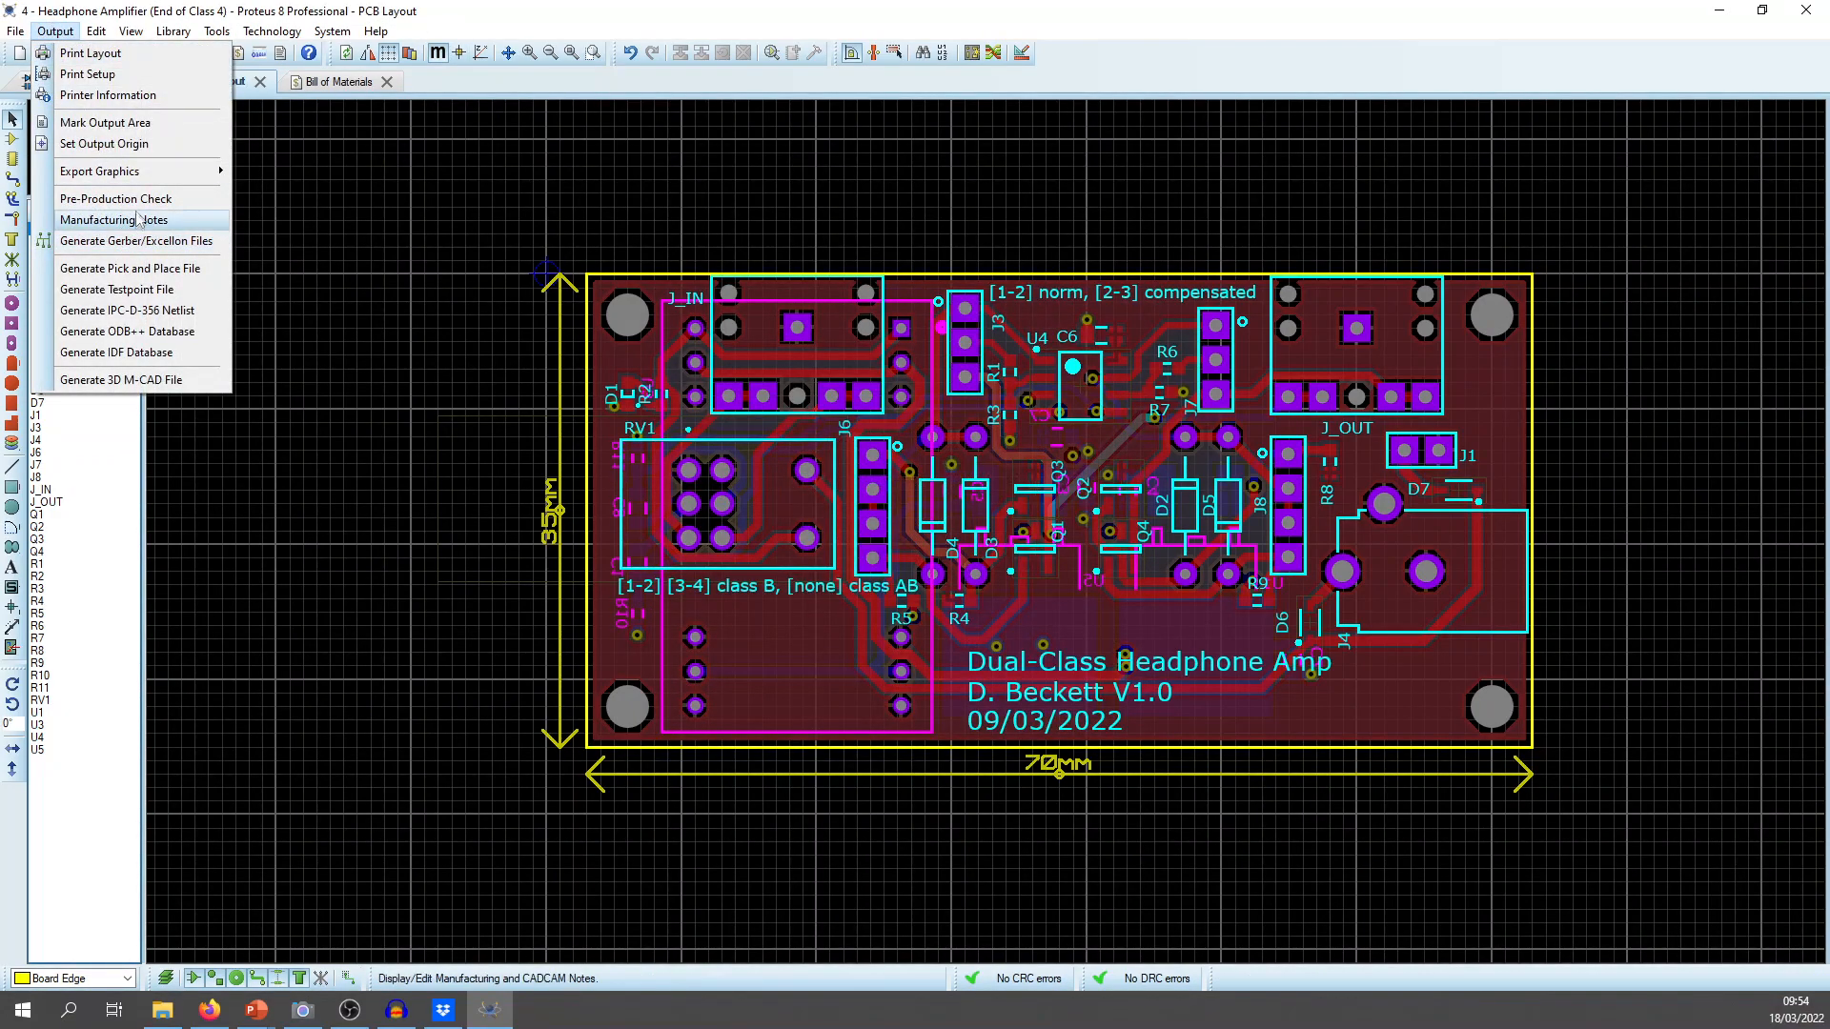
click(148, 243)
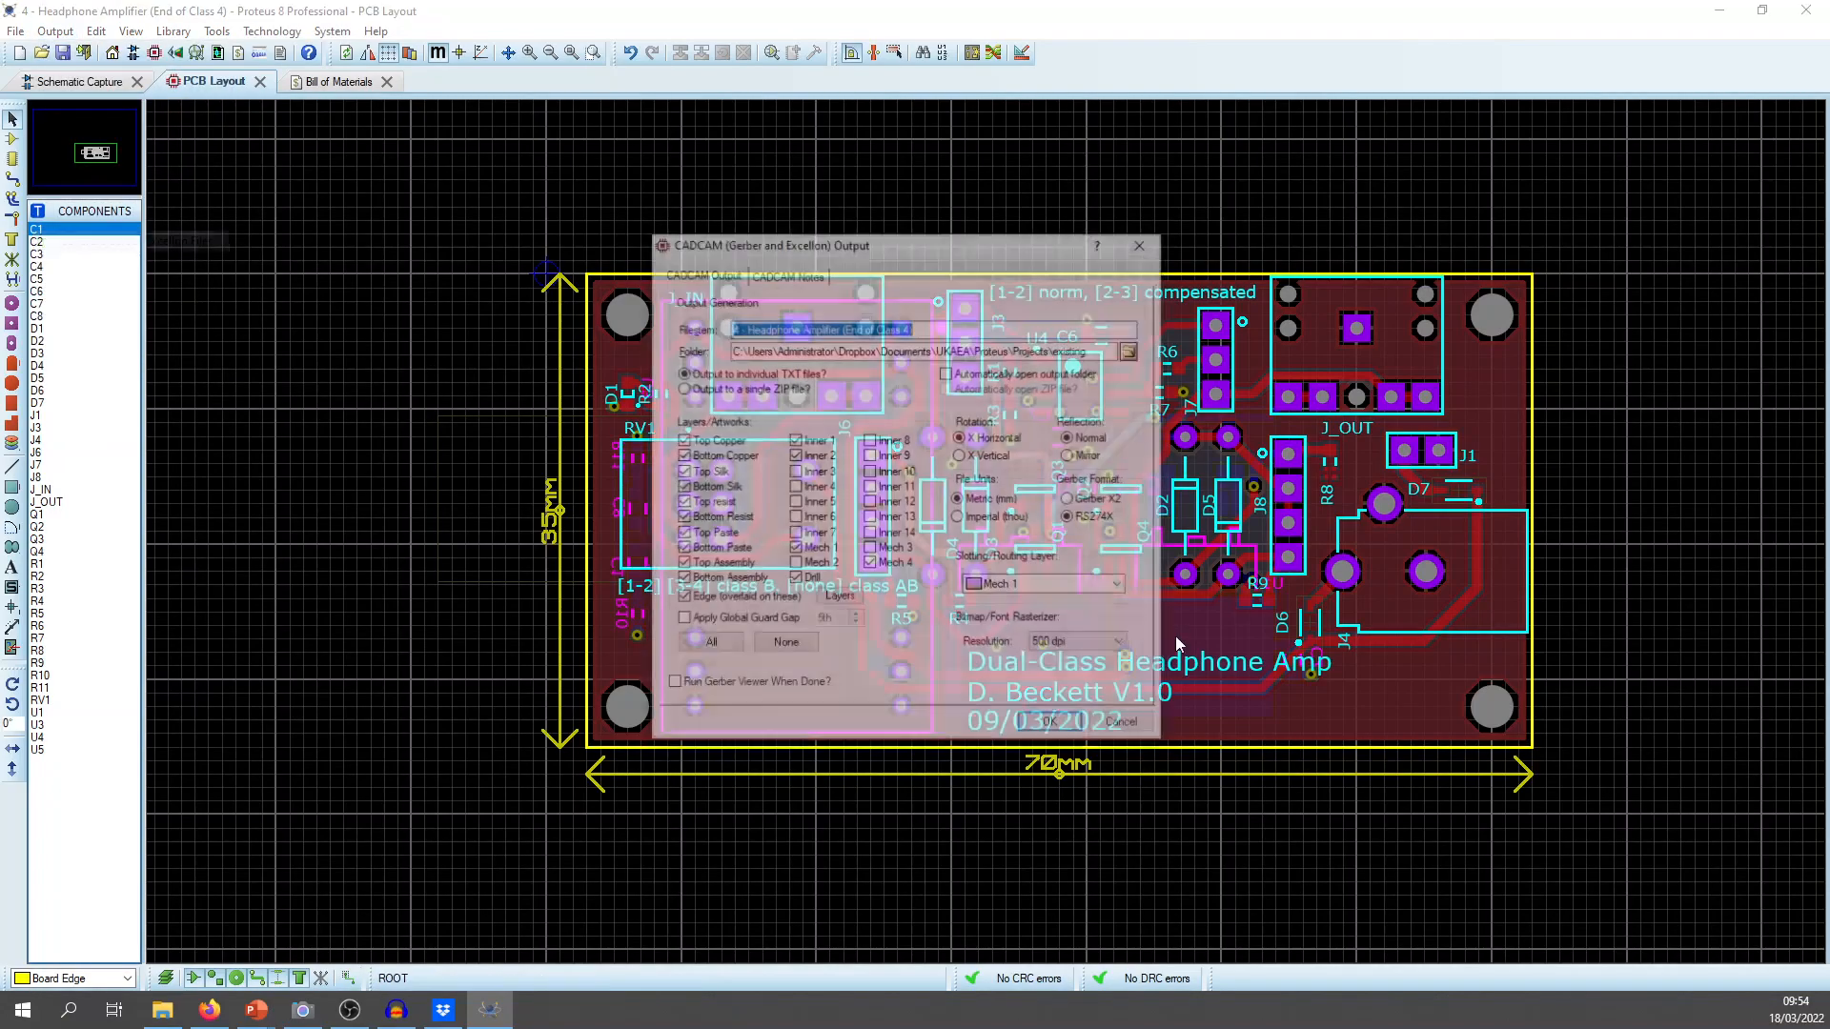
click(720, 564)
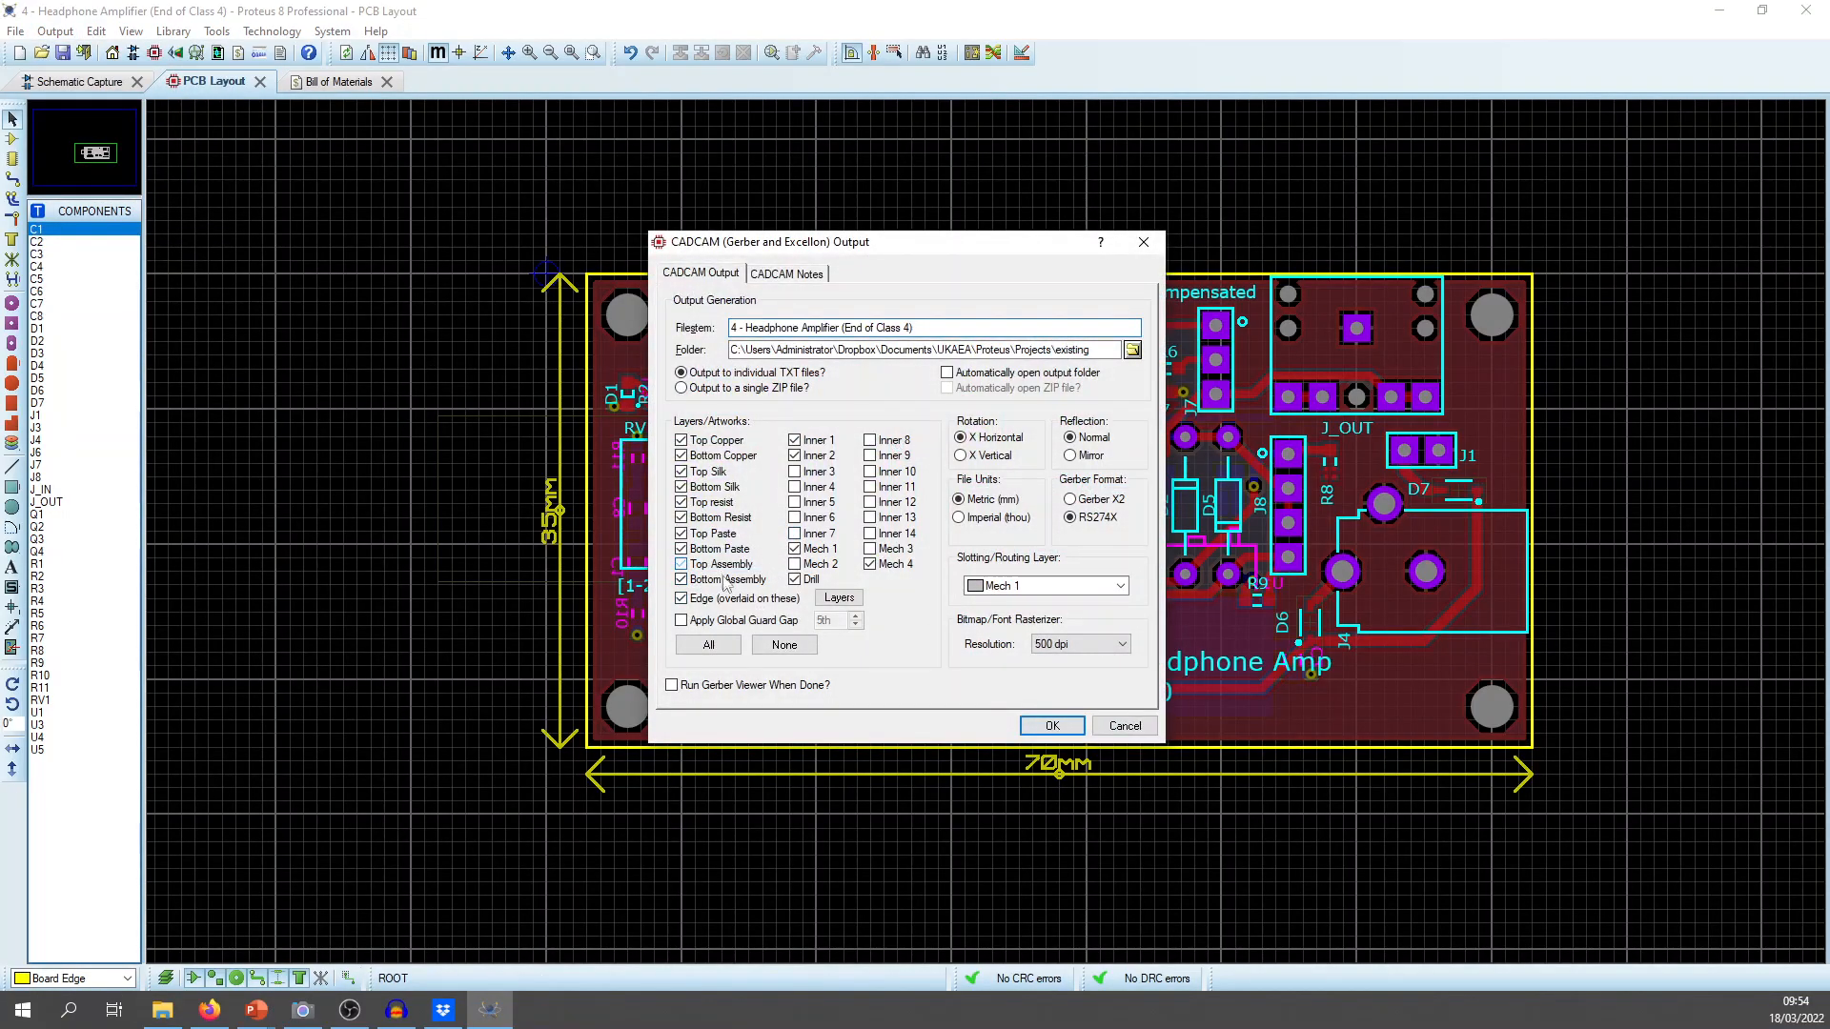
click(724, 579)
click(1039, 729)
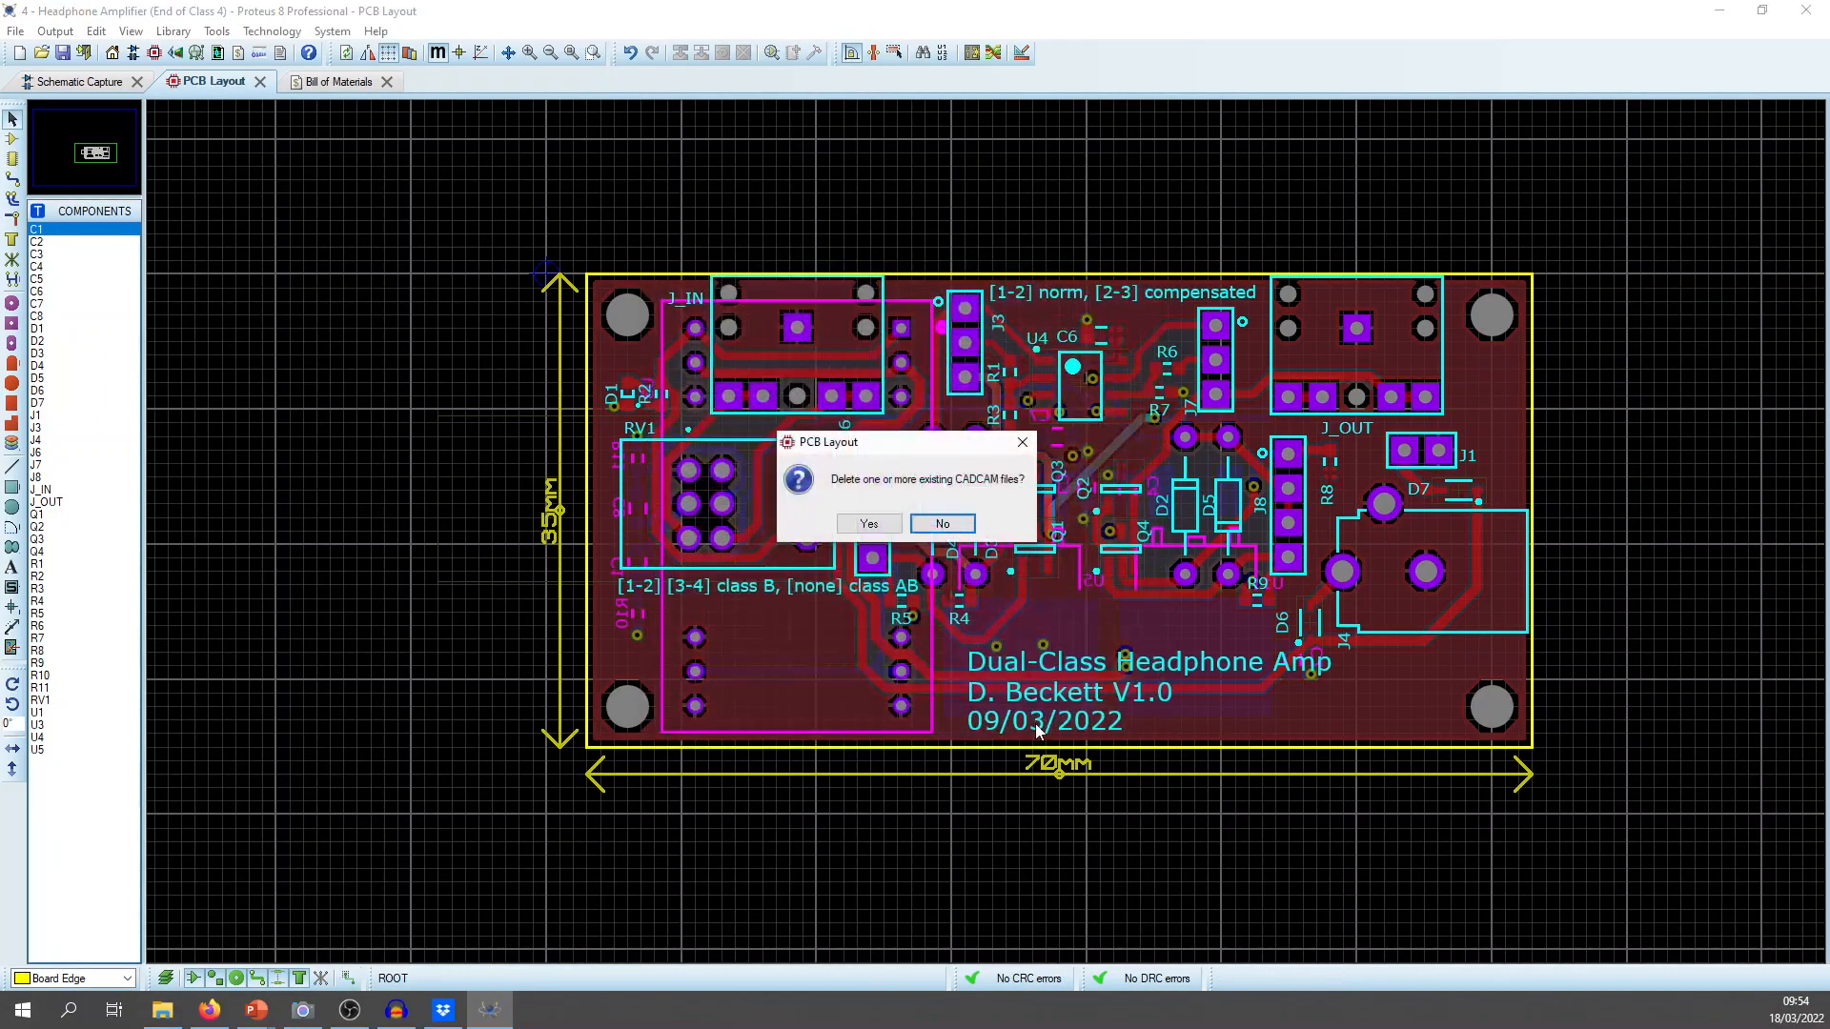
click(883, 525)
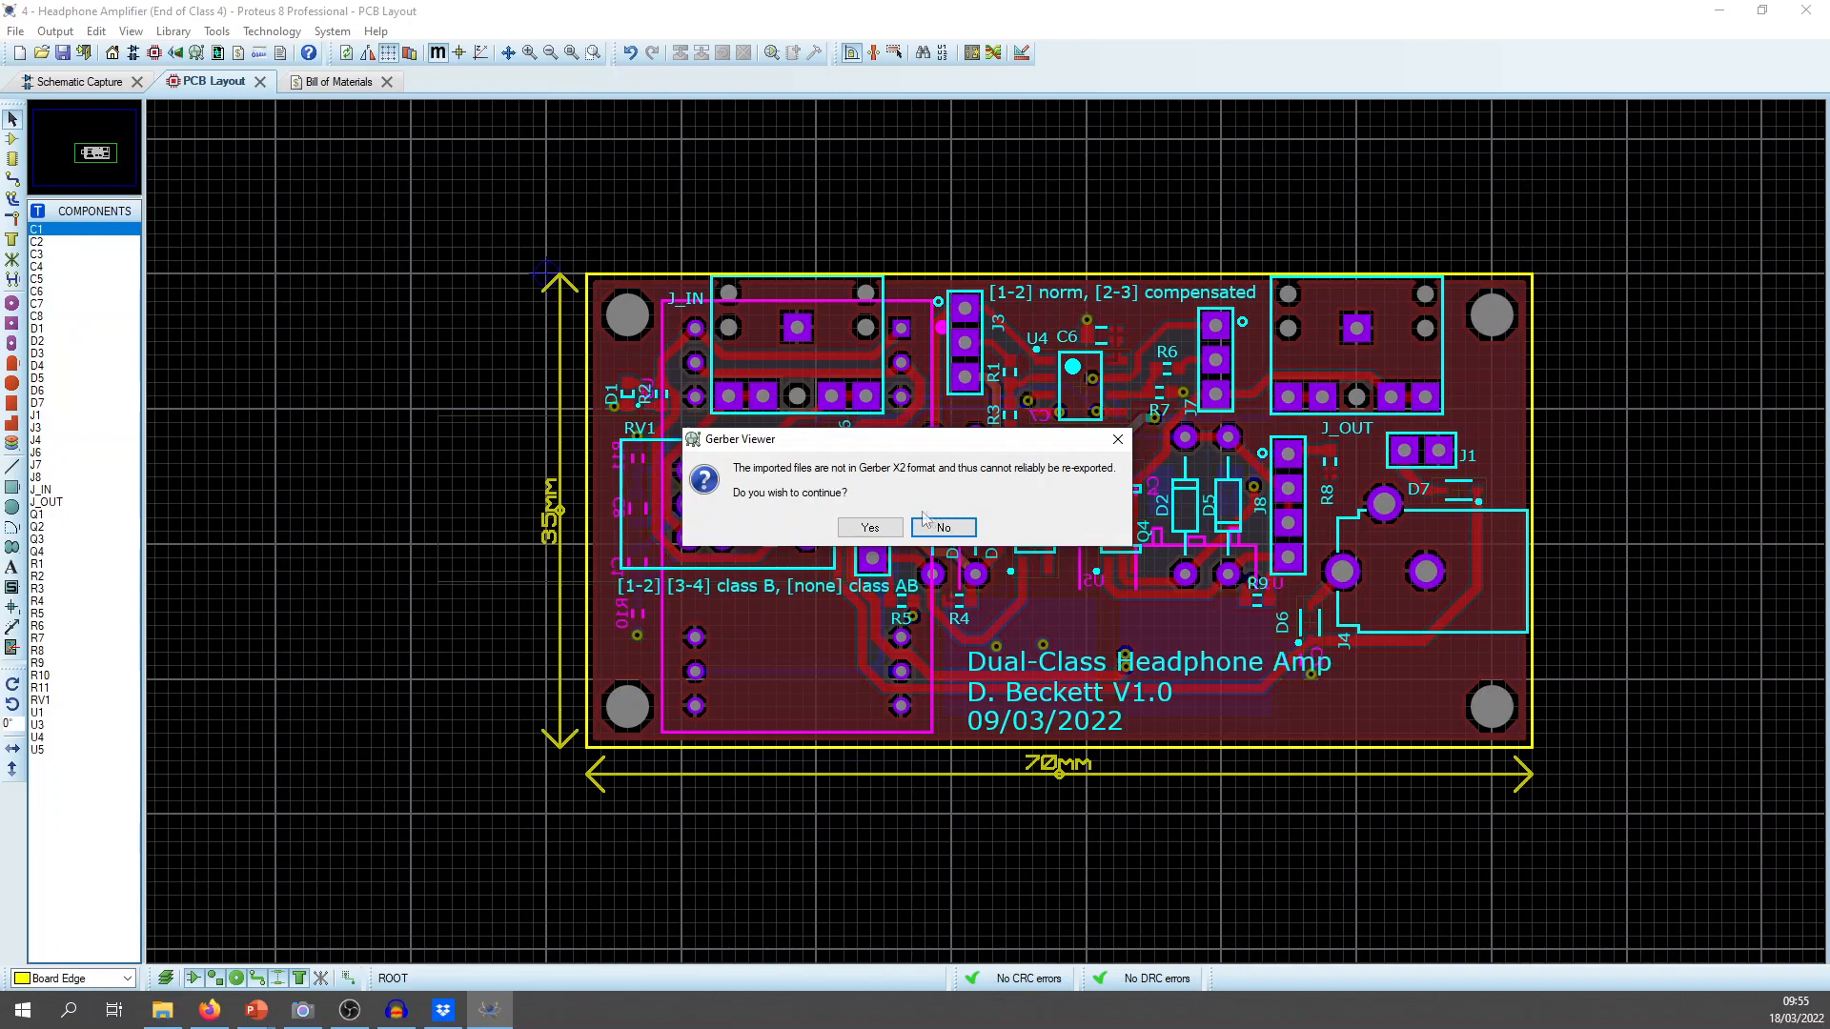
Load all the generated layers into the Gerber Viewer and compare the result with the PCB layout.
click(870, 528)
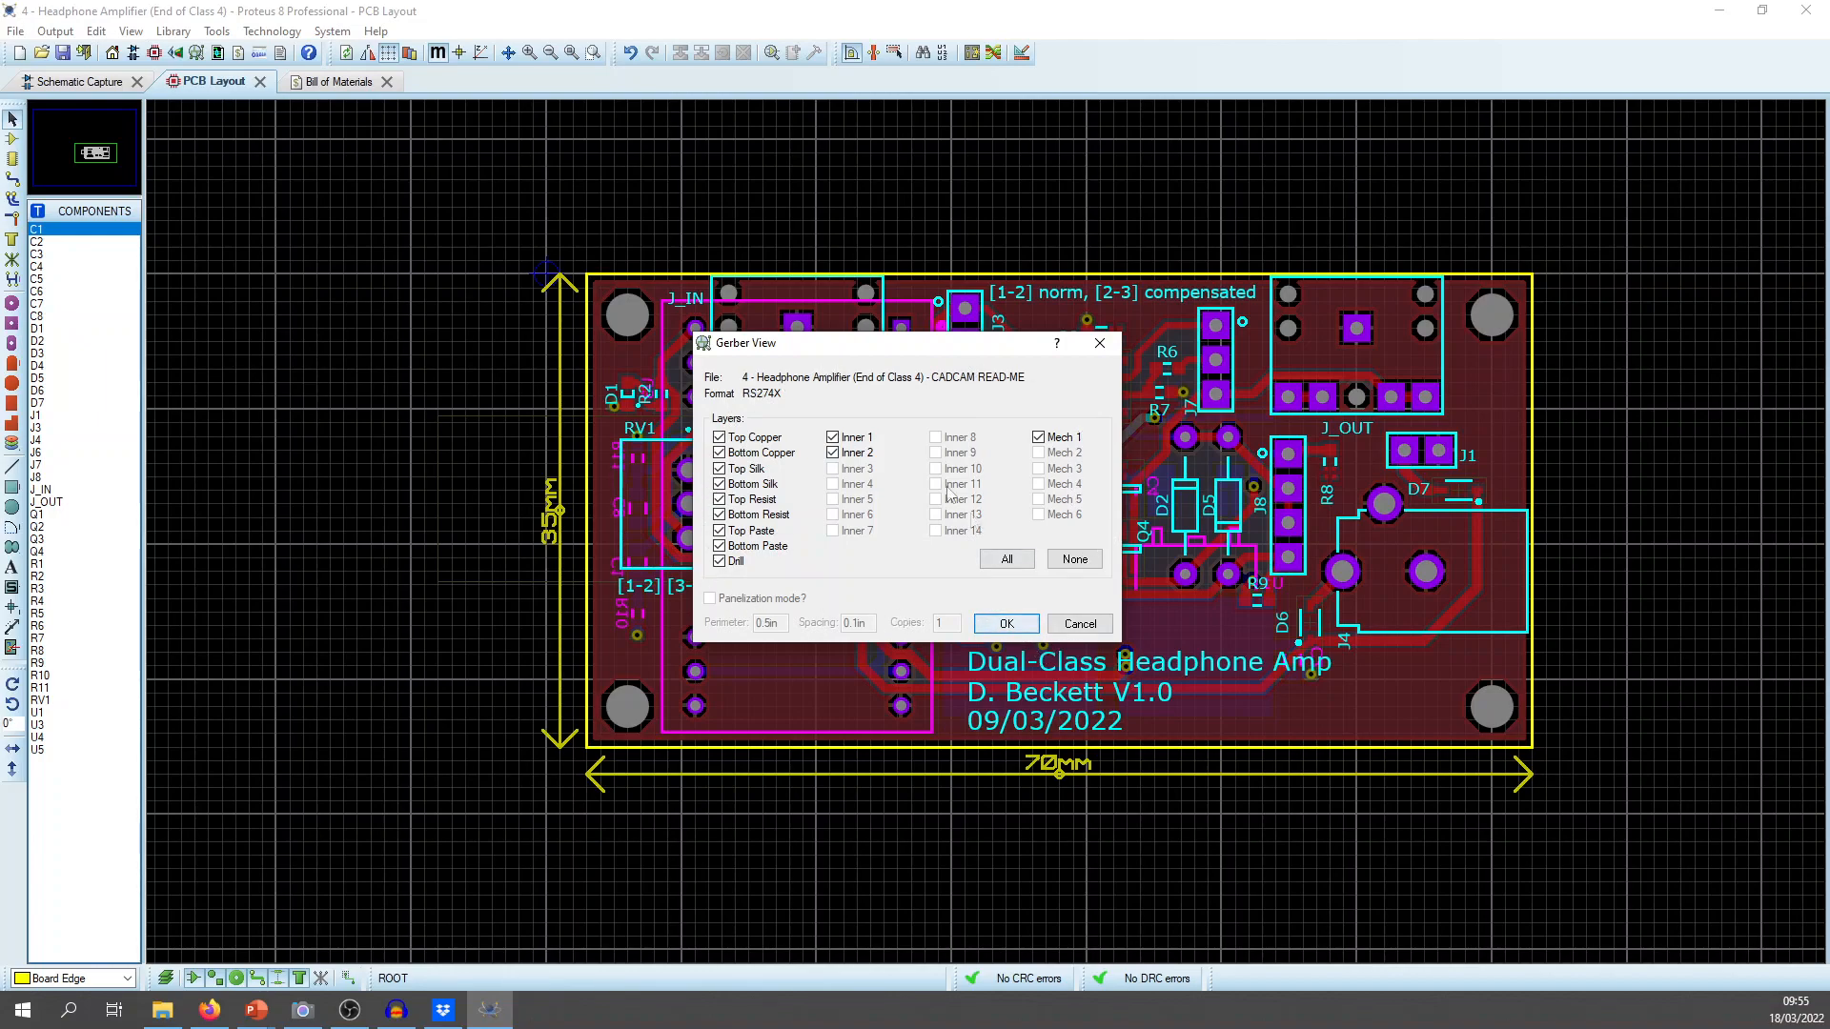
click(1007, 626)
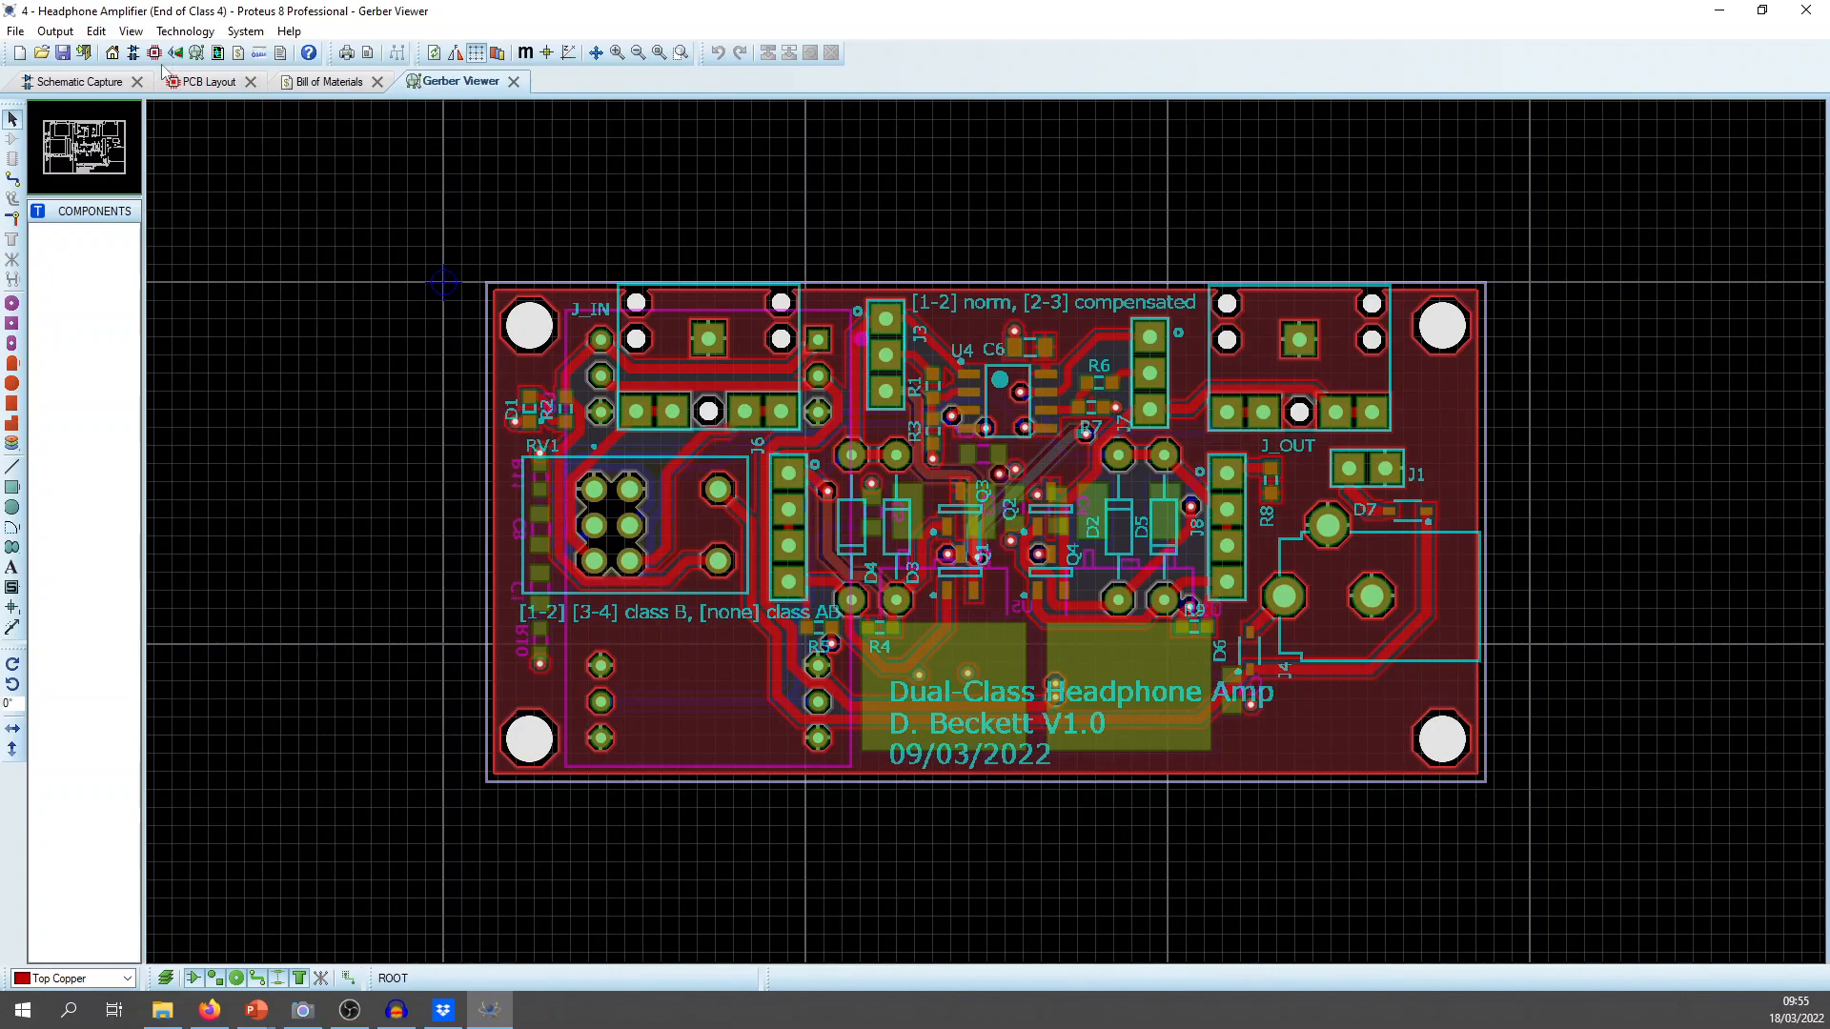
click(195, 81)
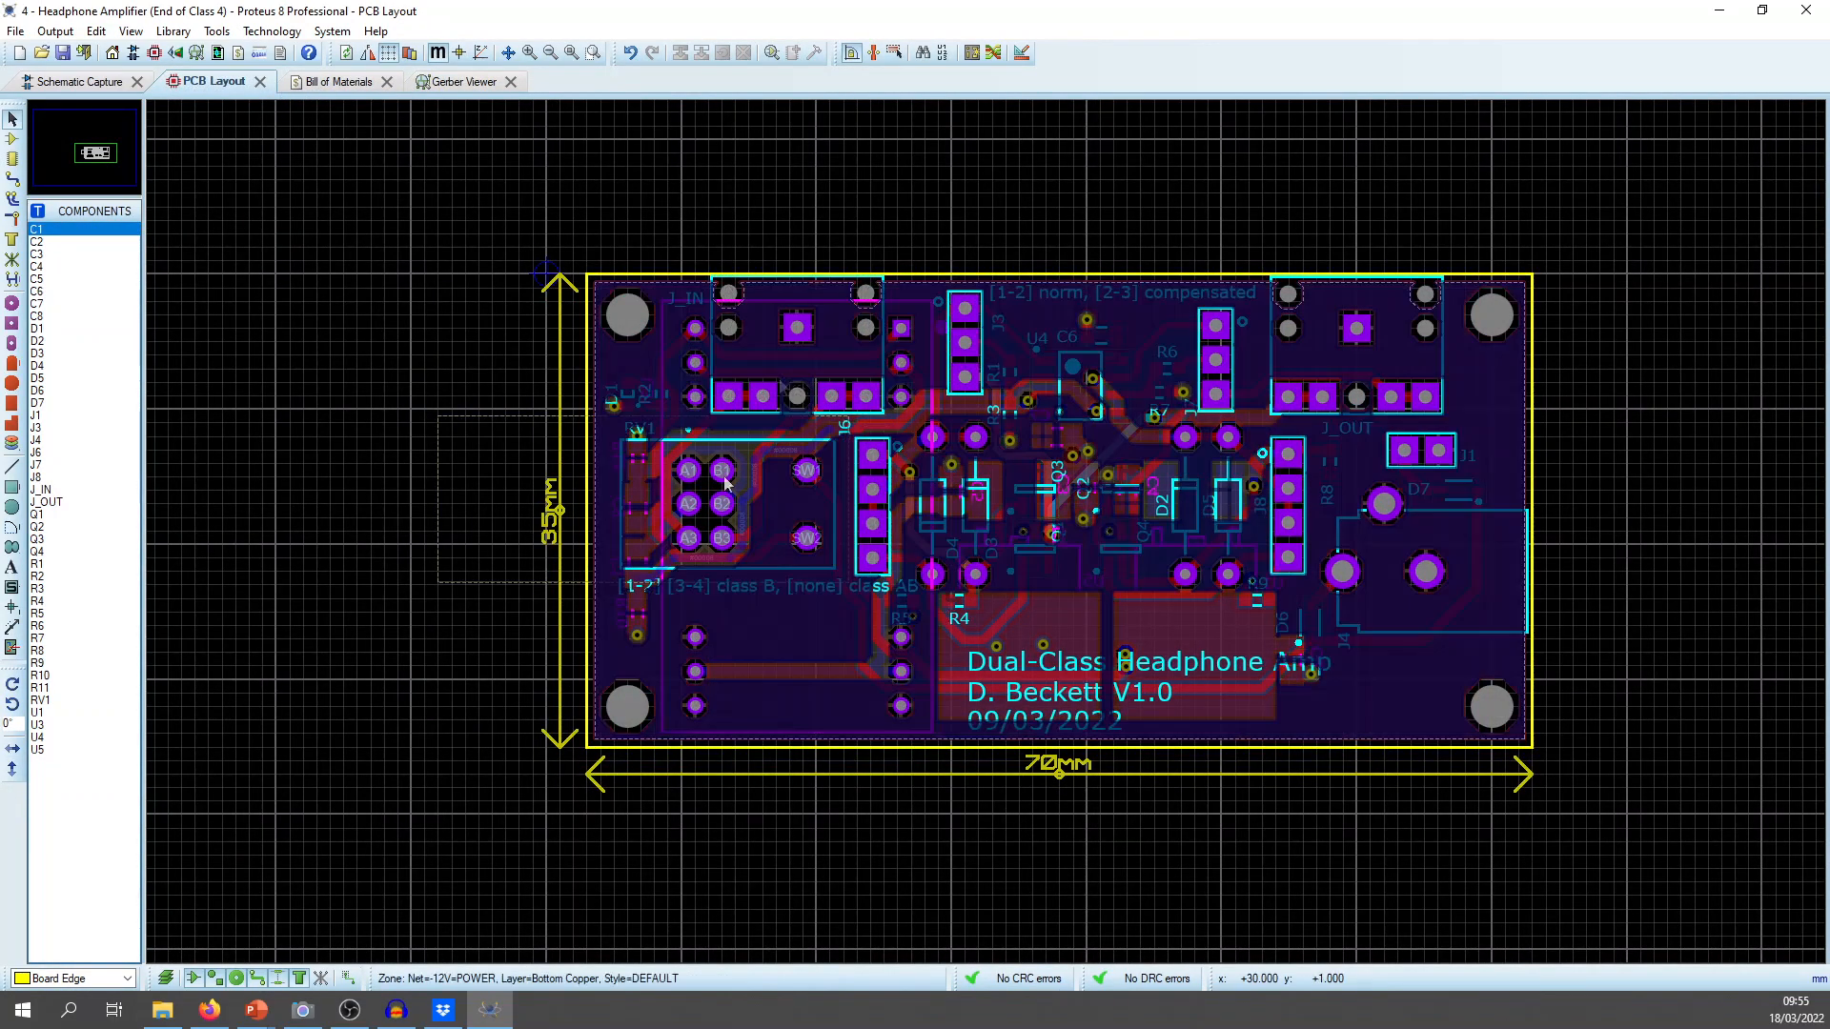
click(464, 81)
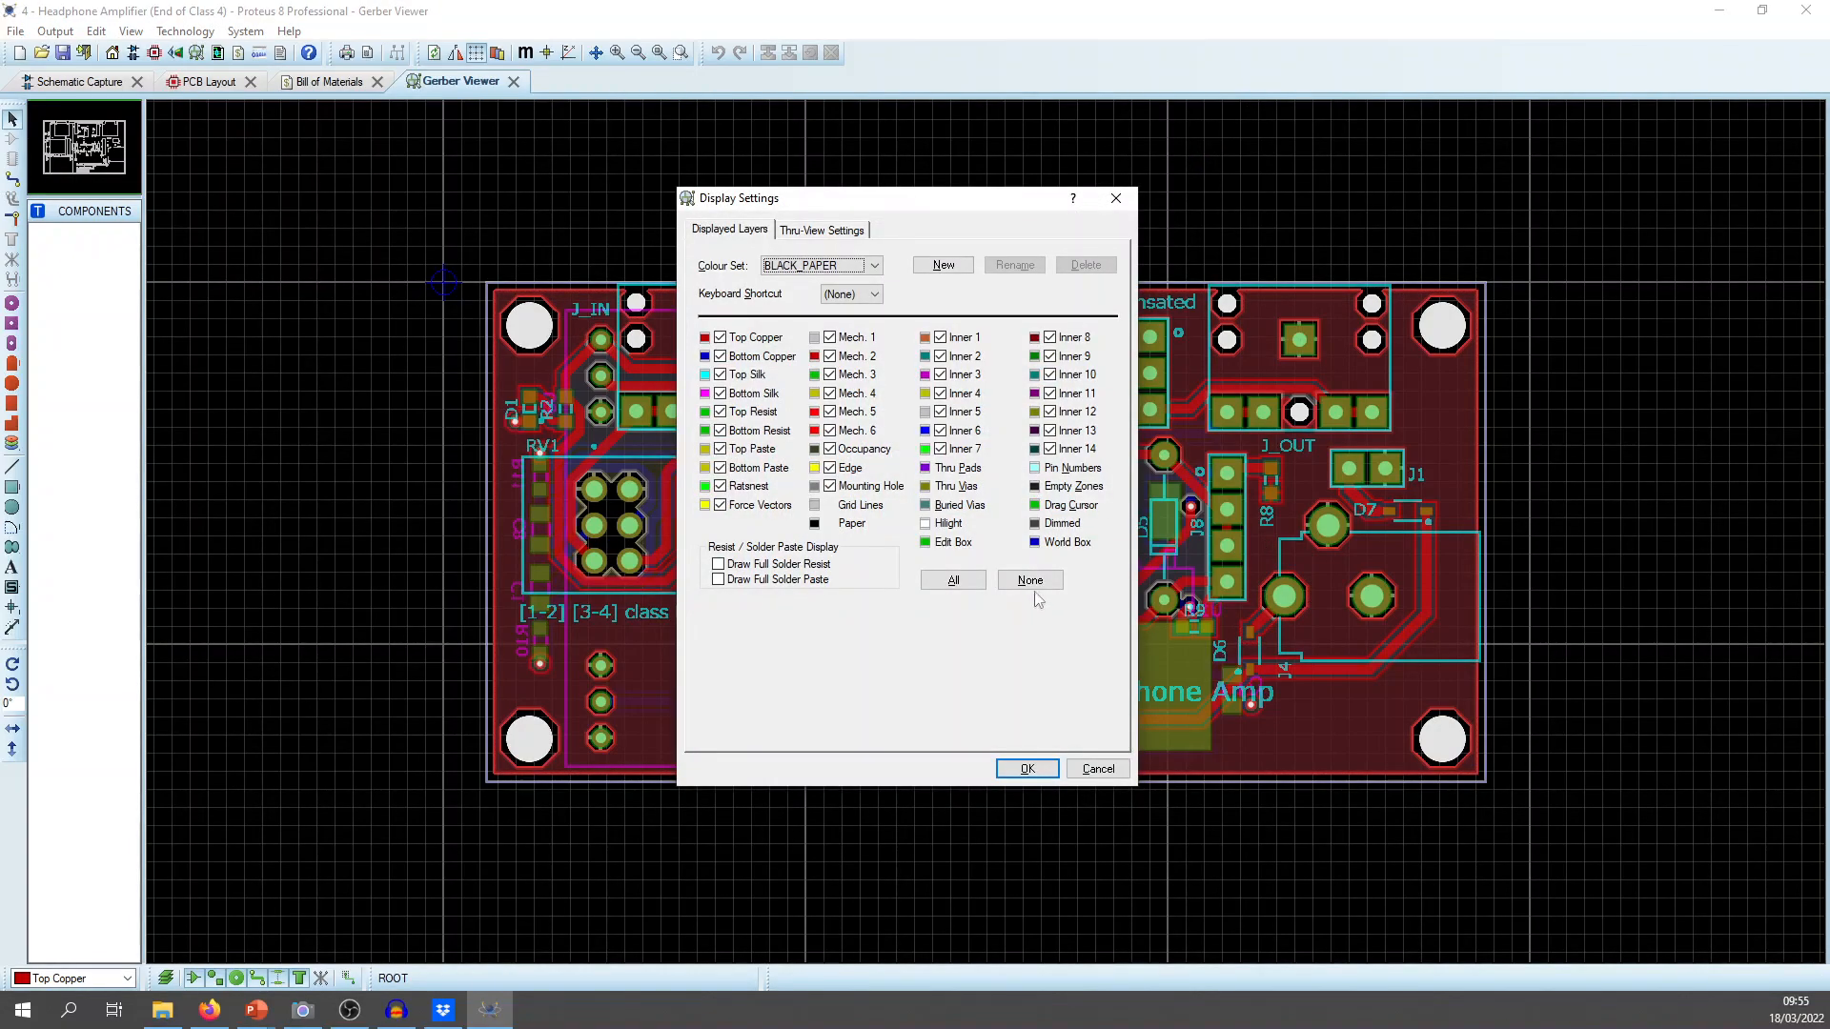
Inspect the Top Copper and Bottom Copper Gerber layers in isolation, and display all layers again.
click(1030, 579)
click(745, 337)
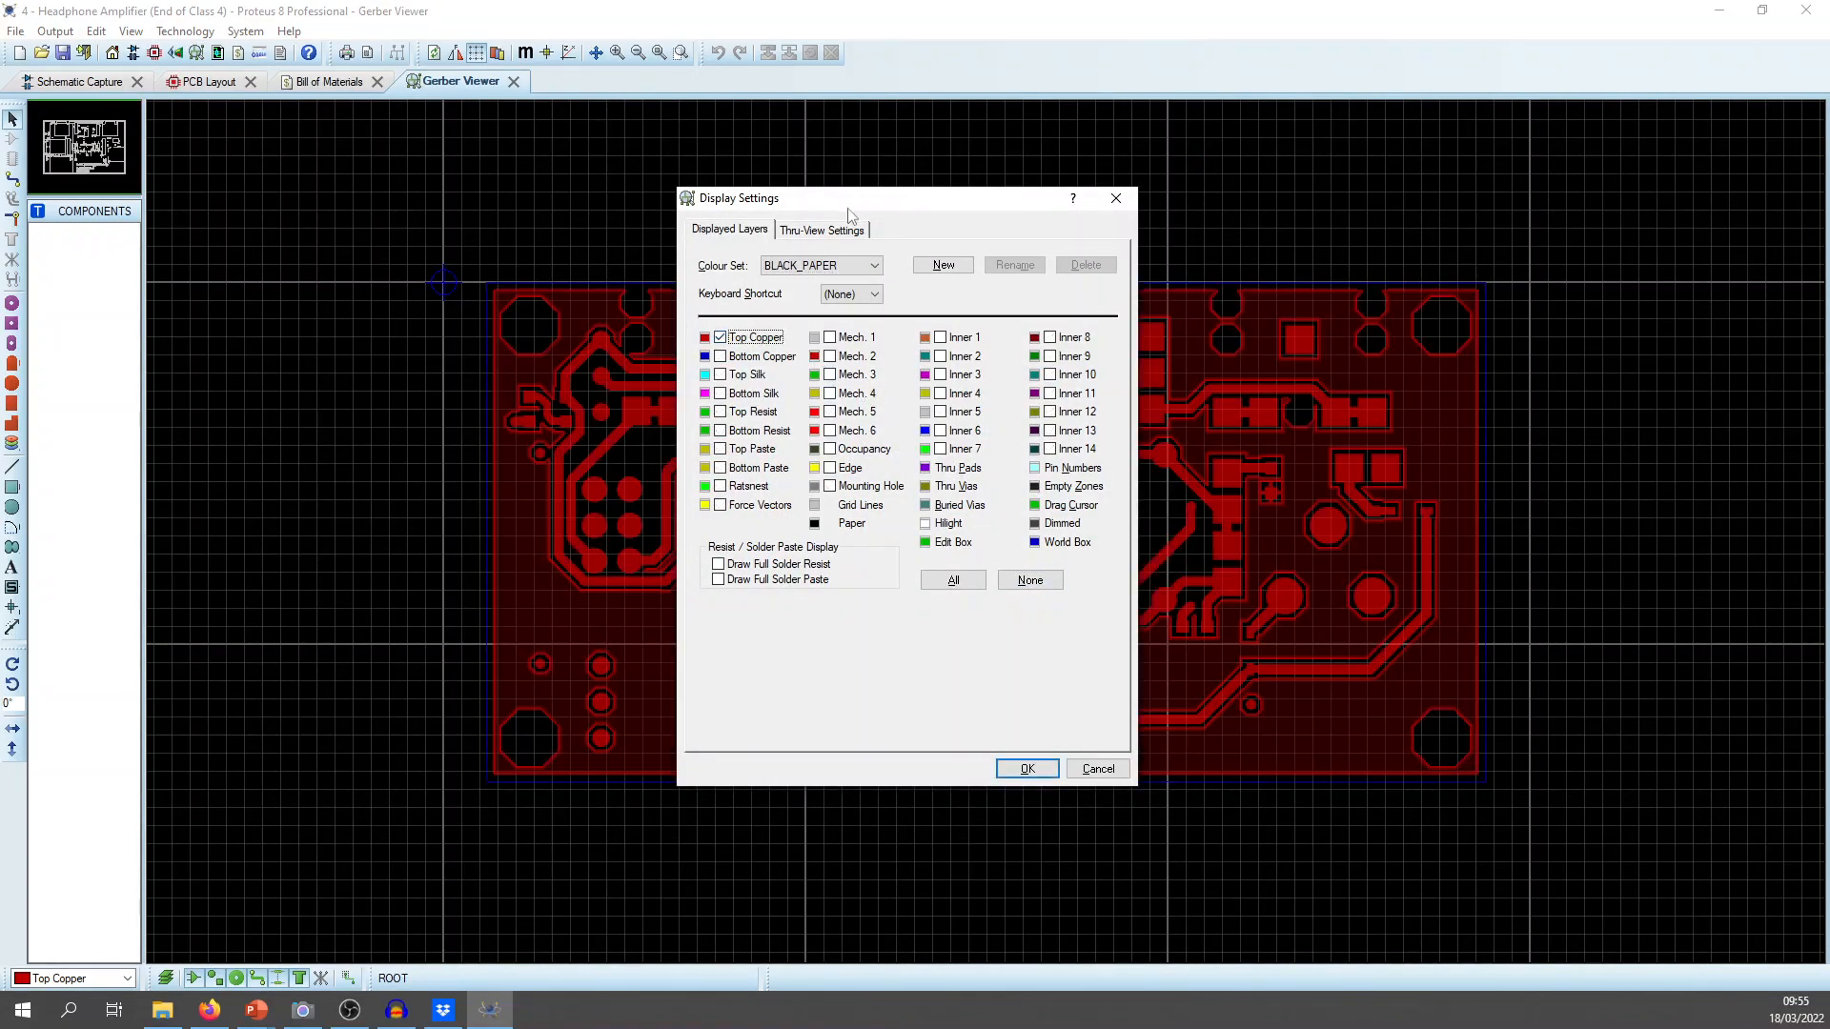
drag(848, 207, 1295, 236)
click(1203, 362)
click(1190, 382)
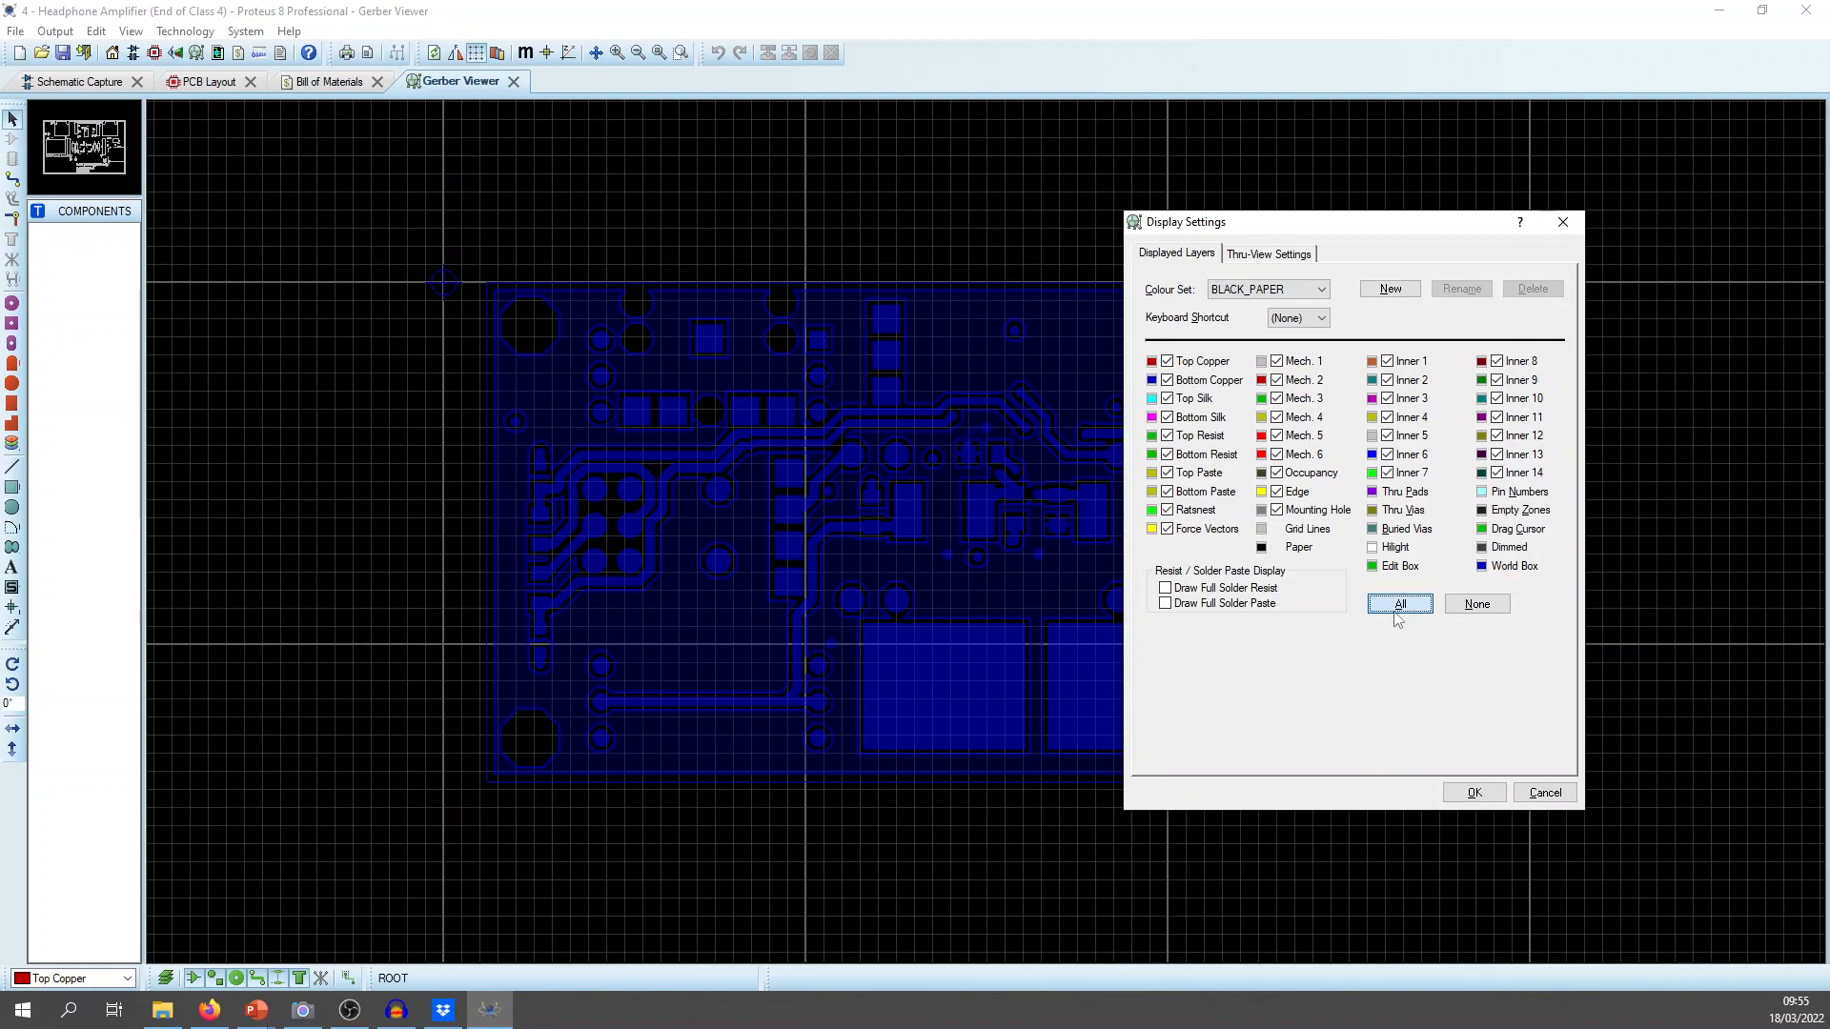
click(1424, 614)
Limit the Gerber view to the Mech. 1, Top Copper and Mounting Hole layers.
click(1477, 604)
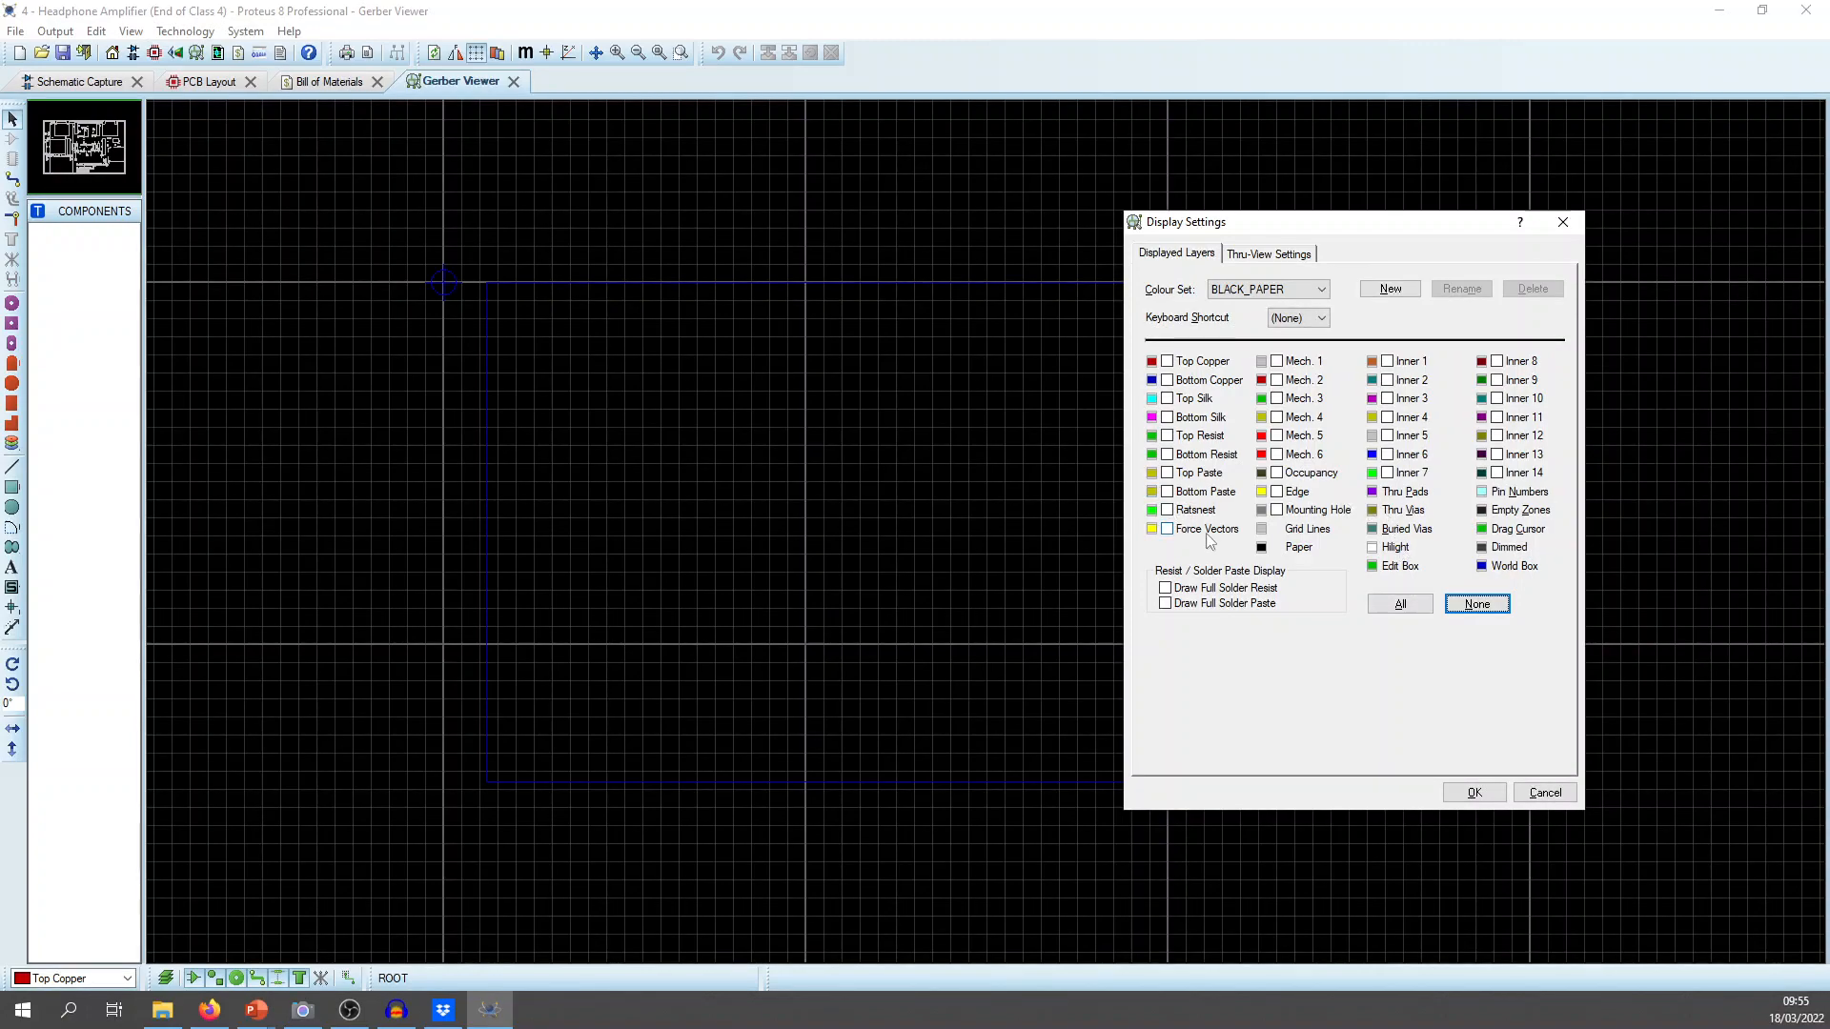
click(1298, 493)
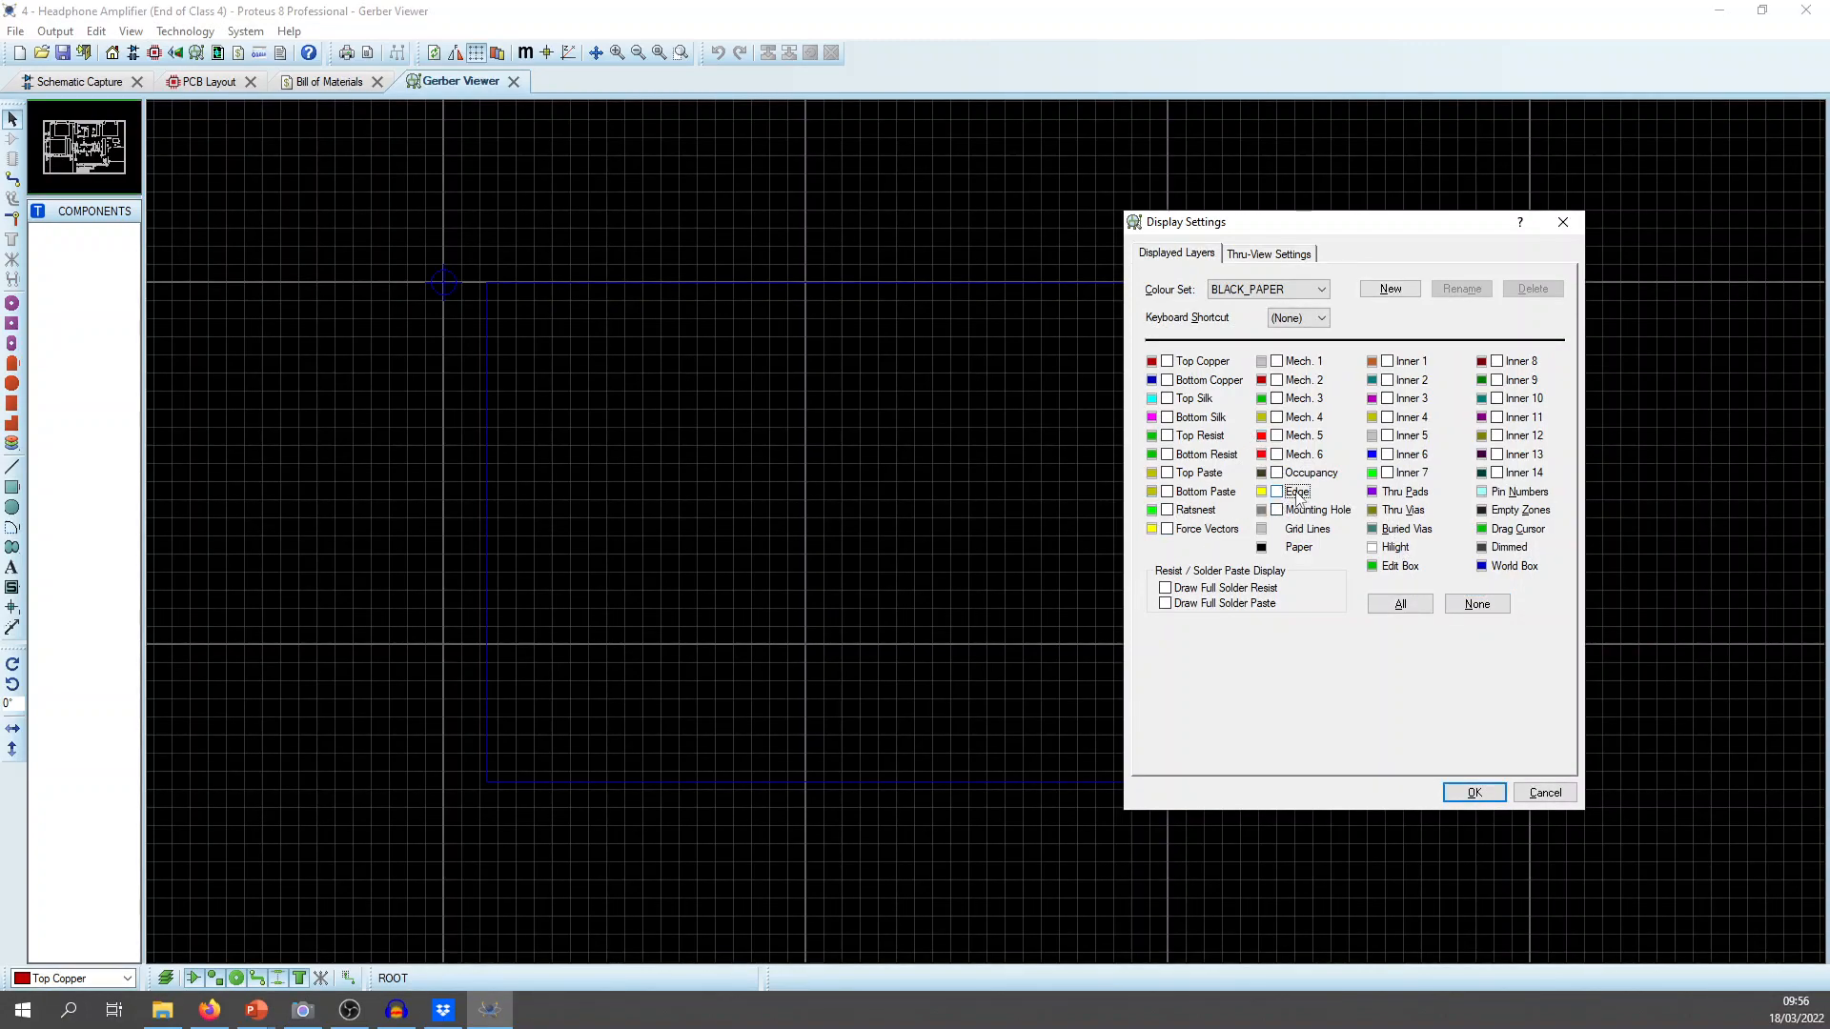
click(1298, 363)
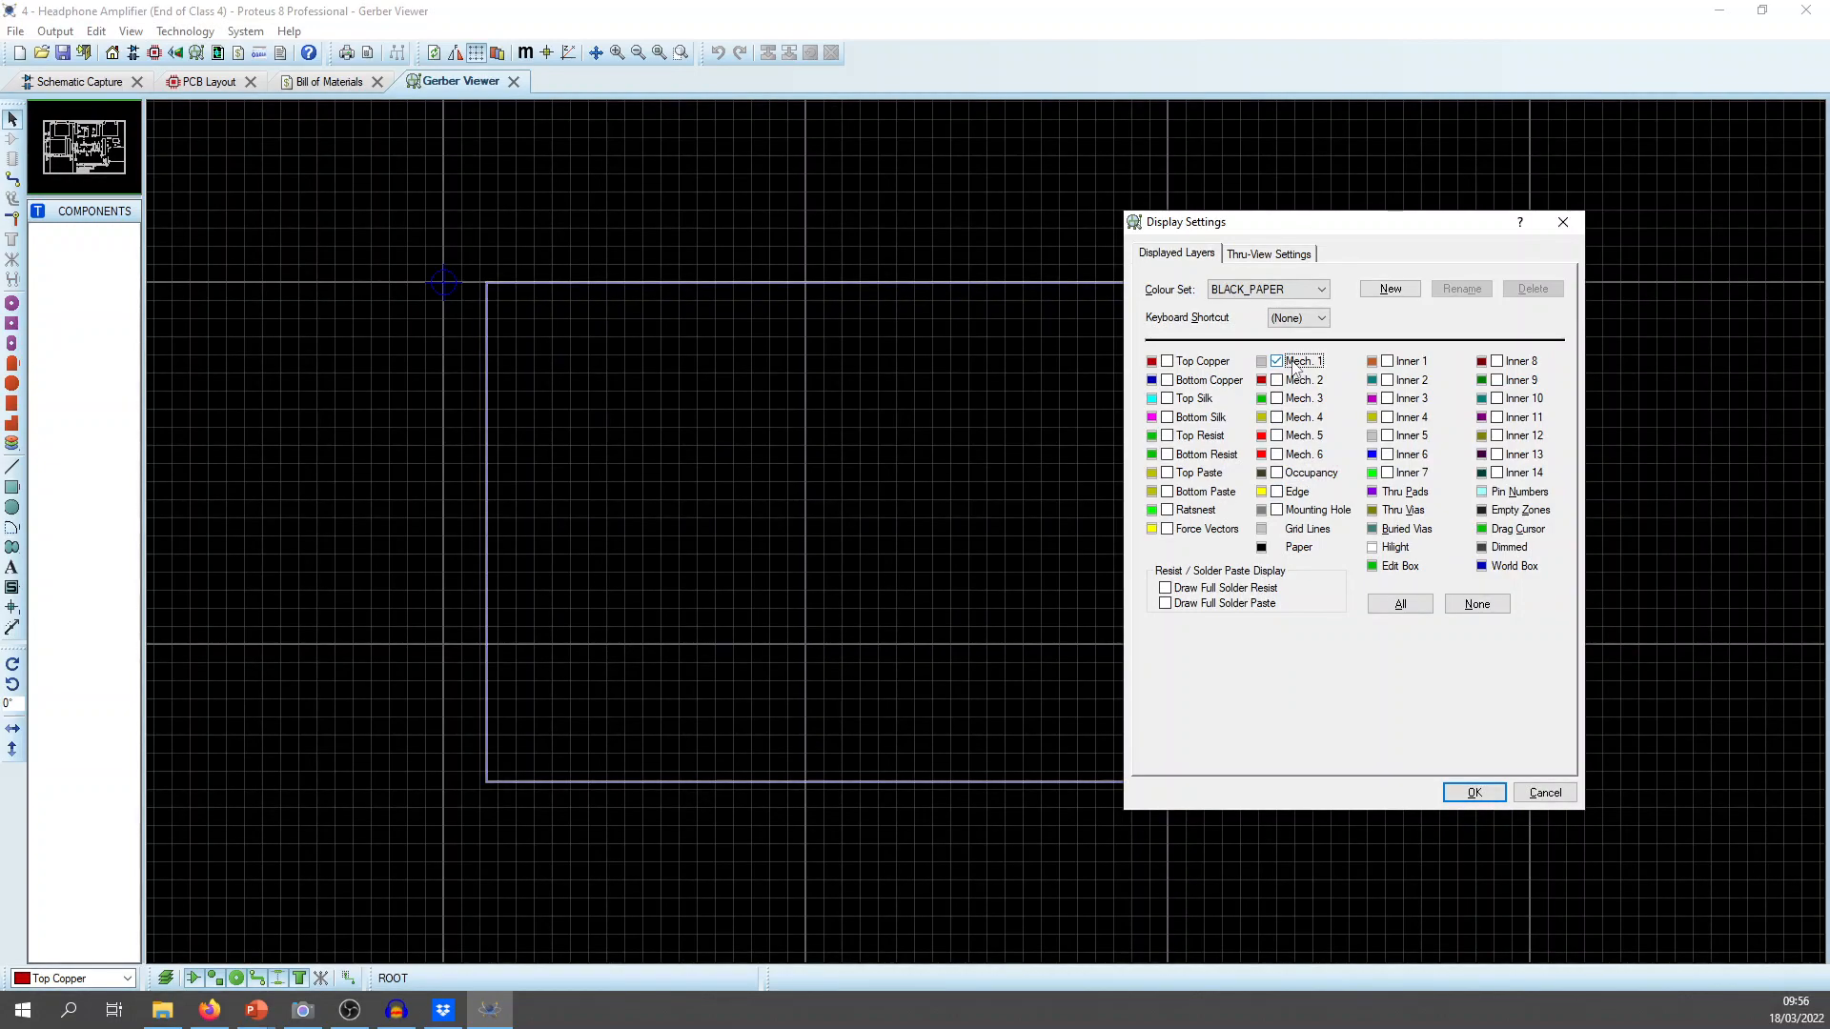
click(1206, 364)
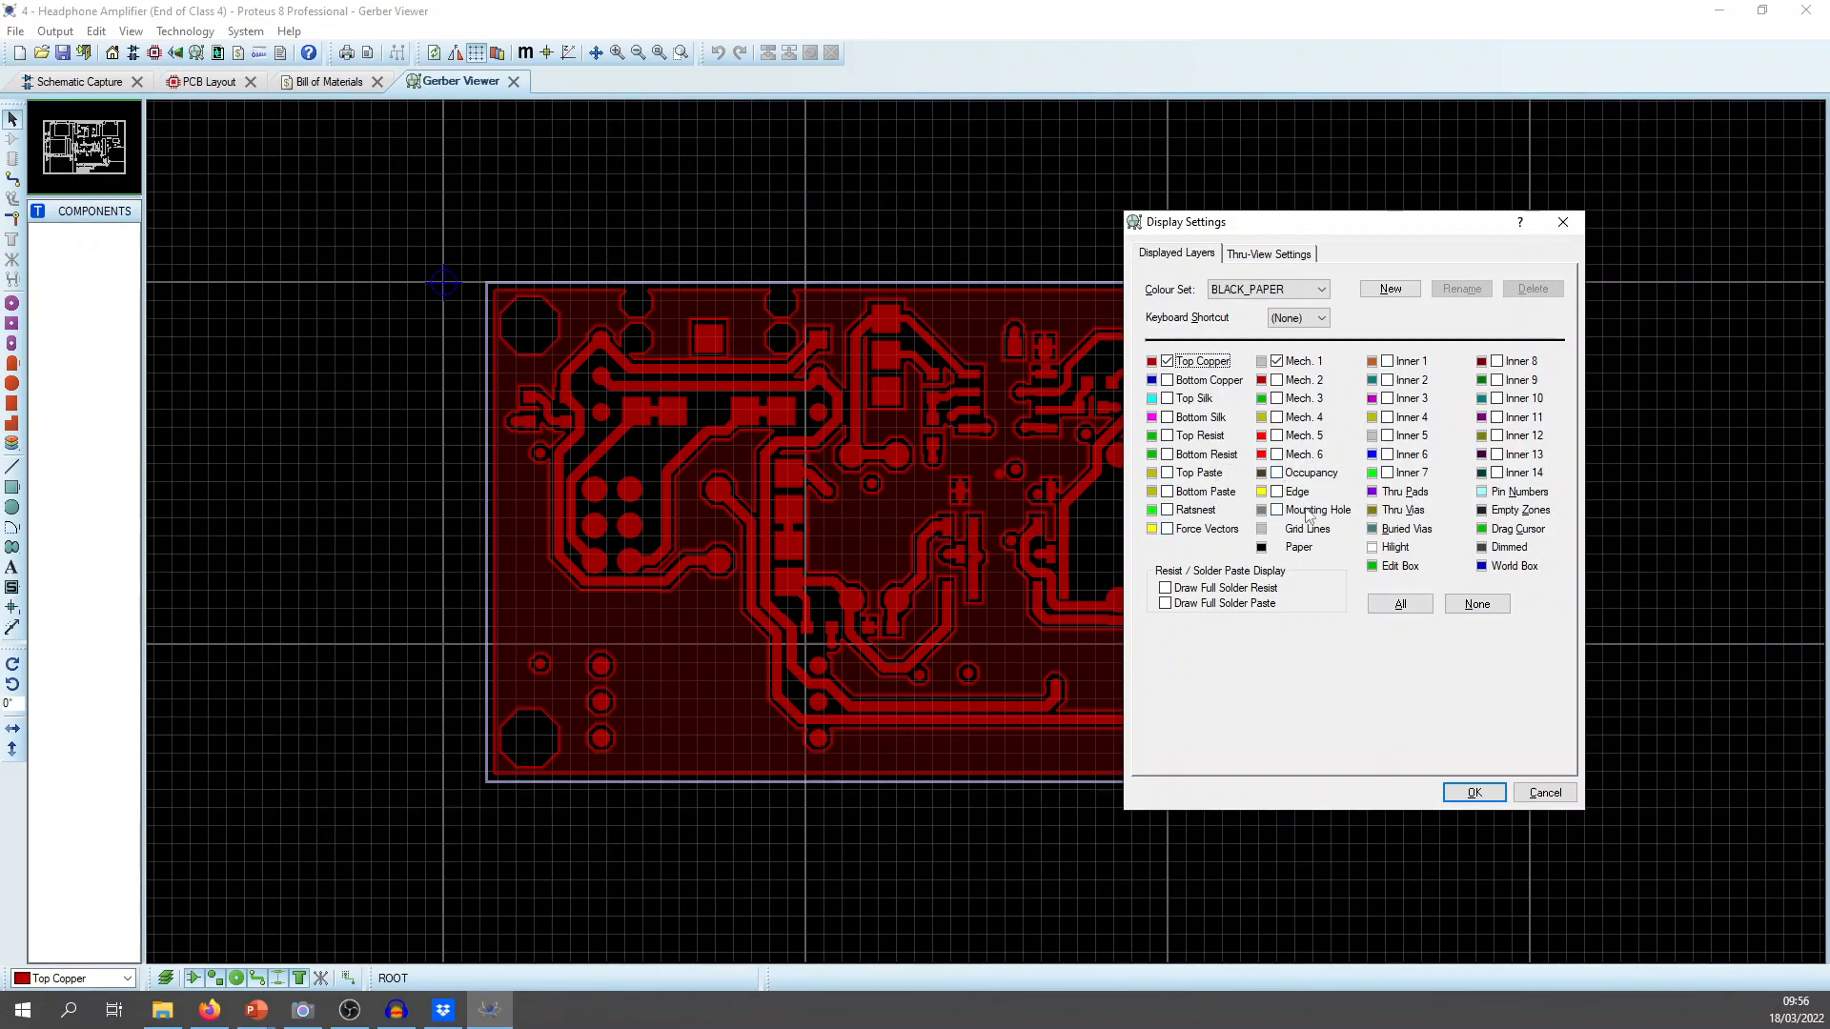
click(1309, 511)
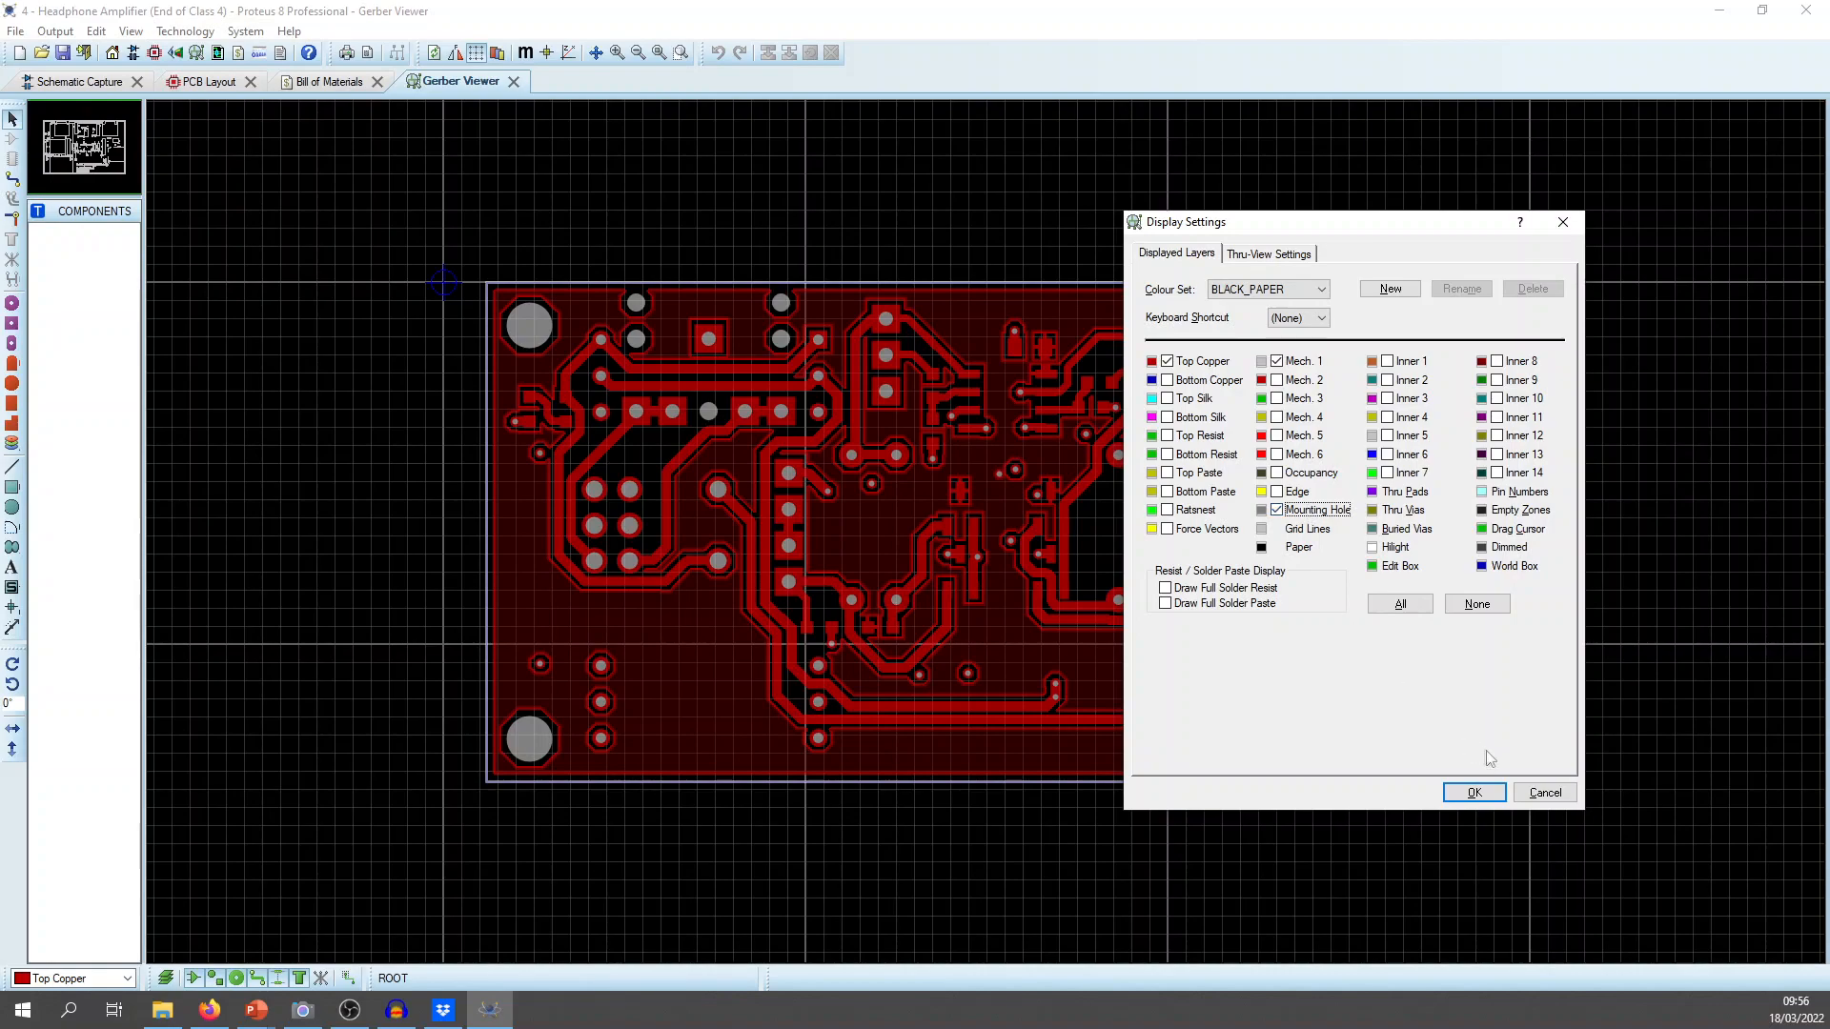
click(1475, 793)
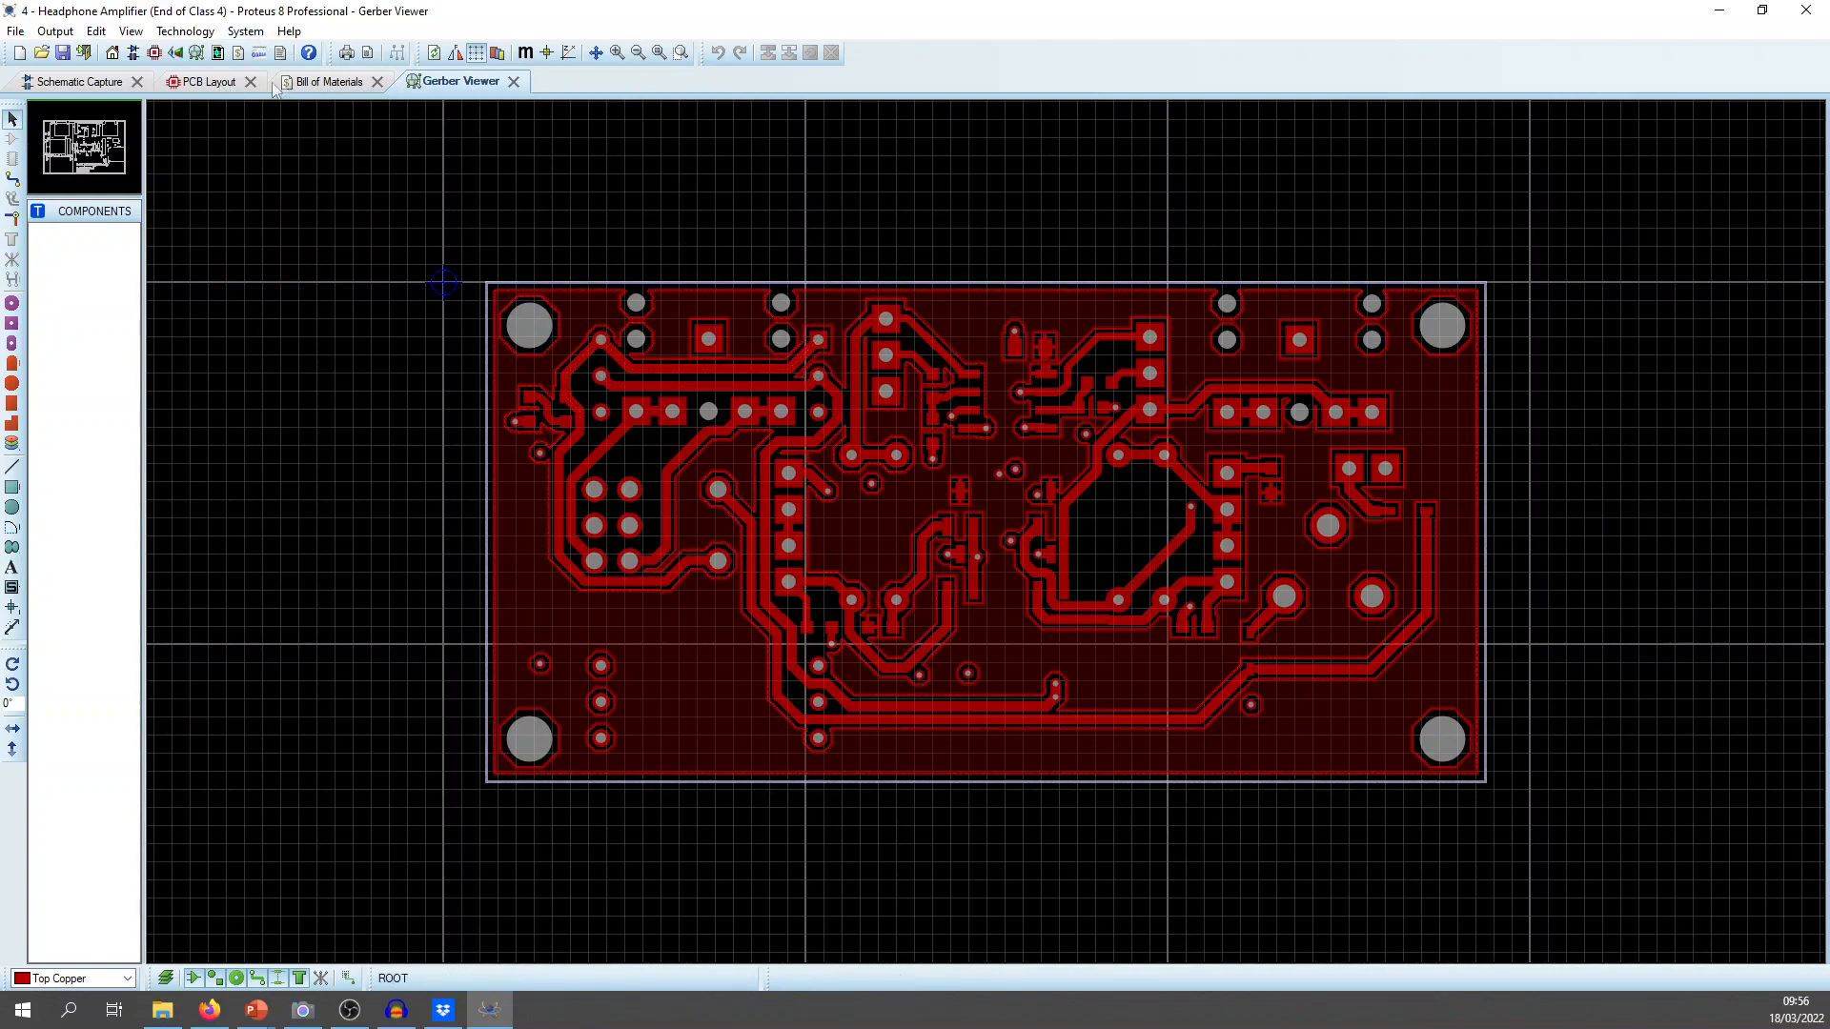
Preview a print of the PCB layout with only the Top Copper layer enabled, and cancel the print.
click(210, 82)
click(59, 31)
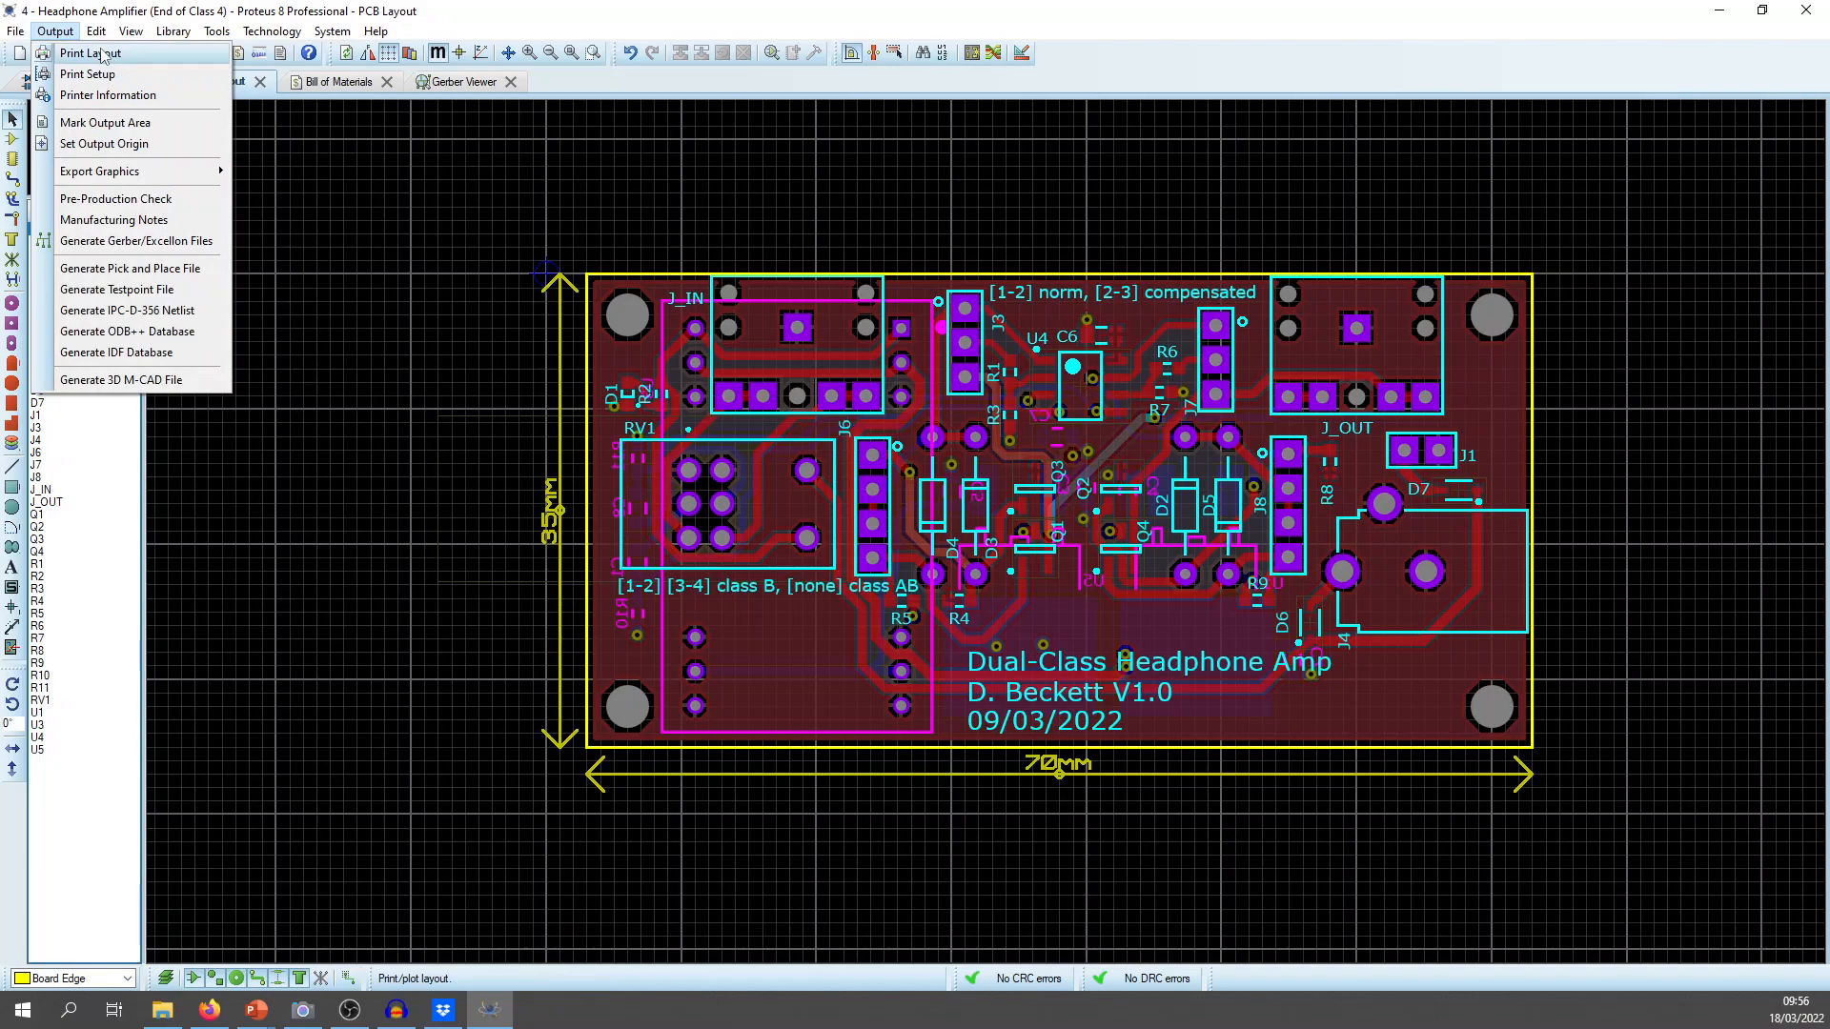
click(93, 54)
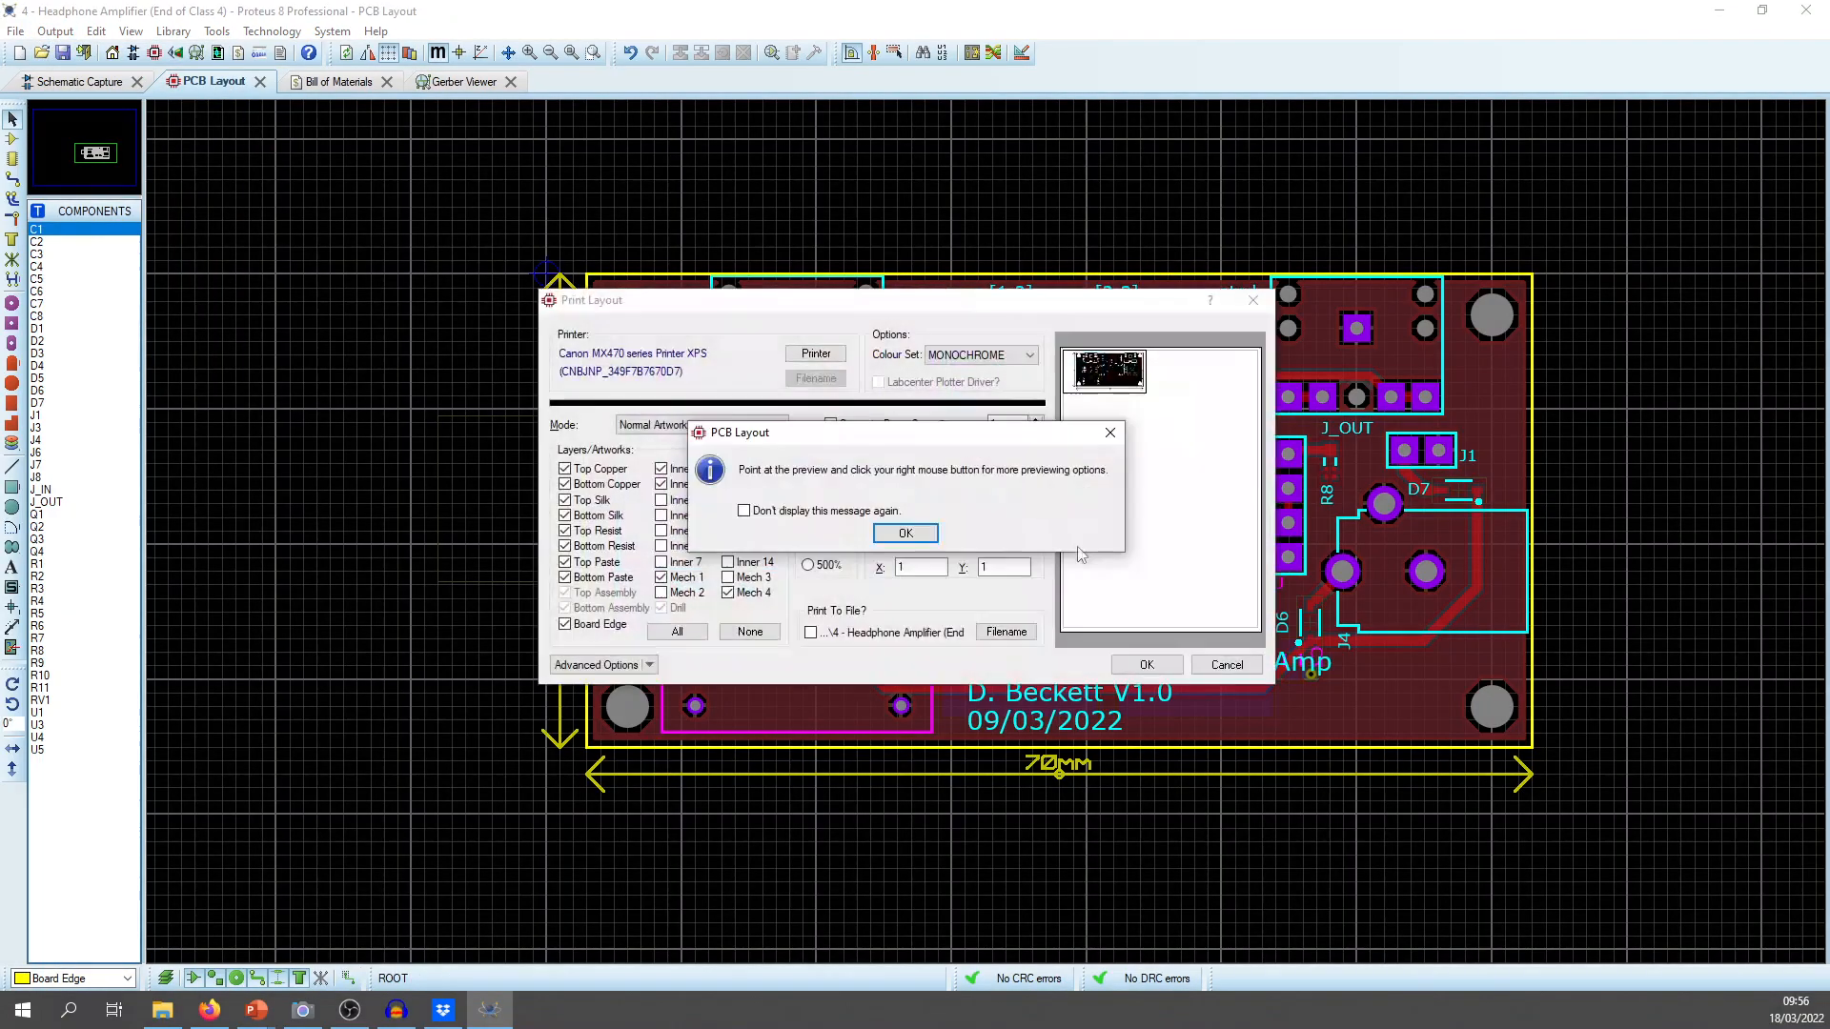
click(906, 534)
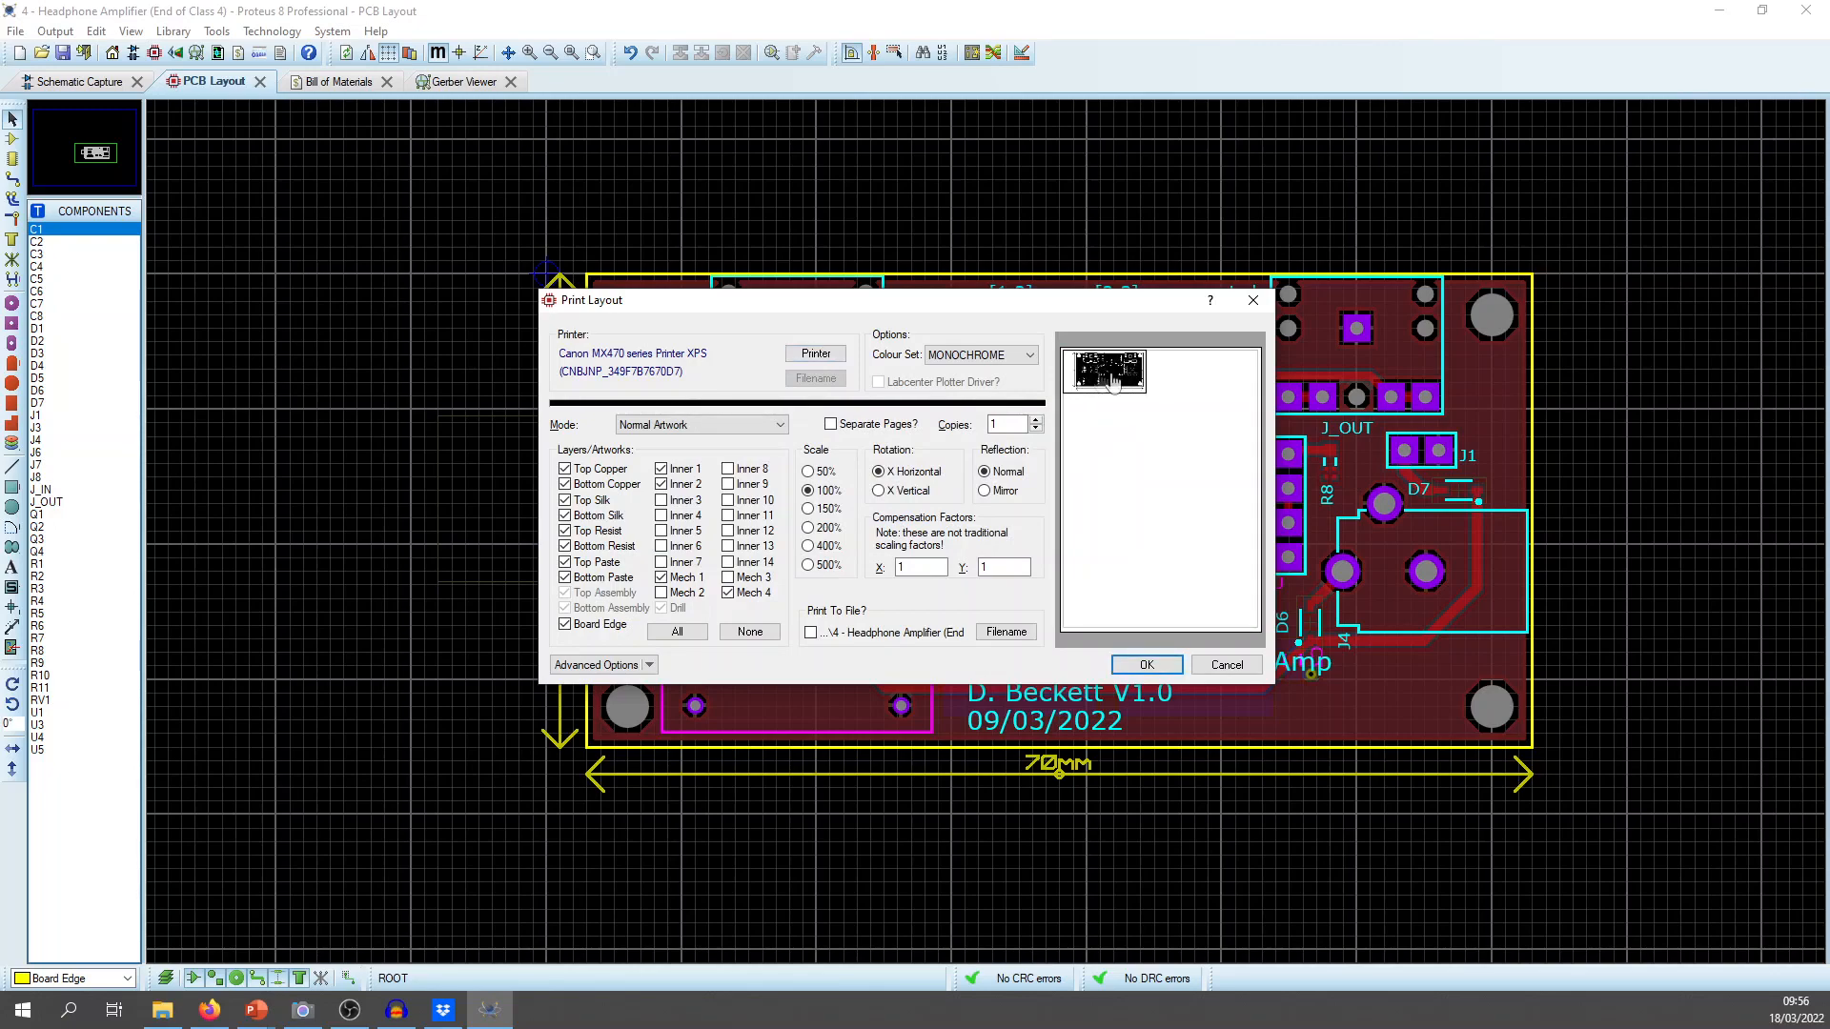
click(762, 633)
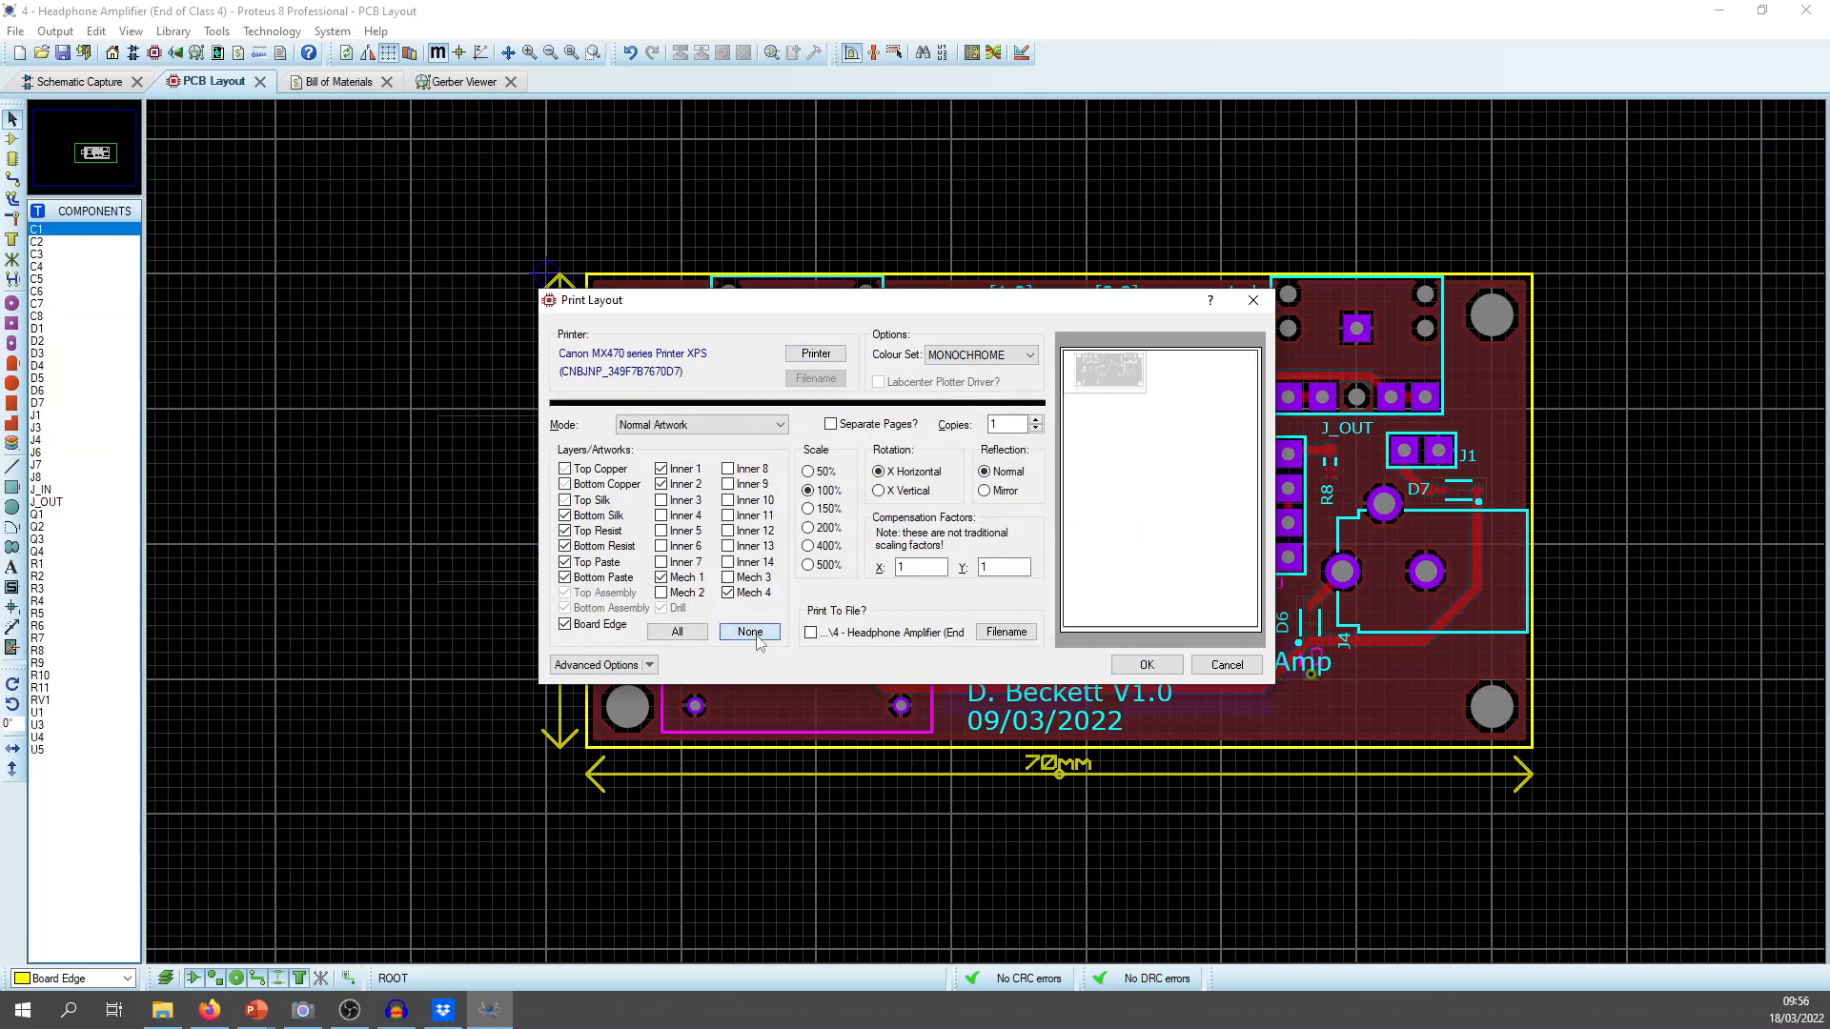
click(600, 471)
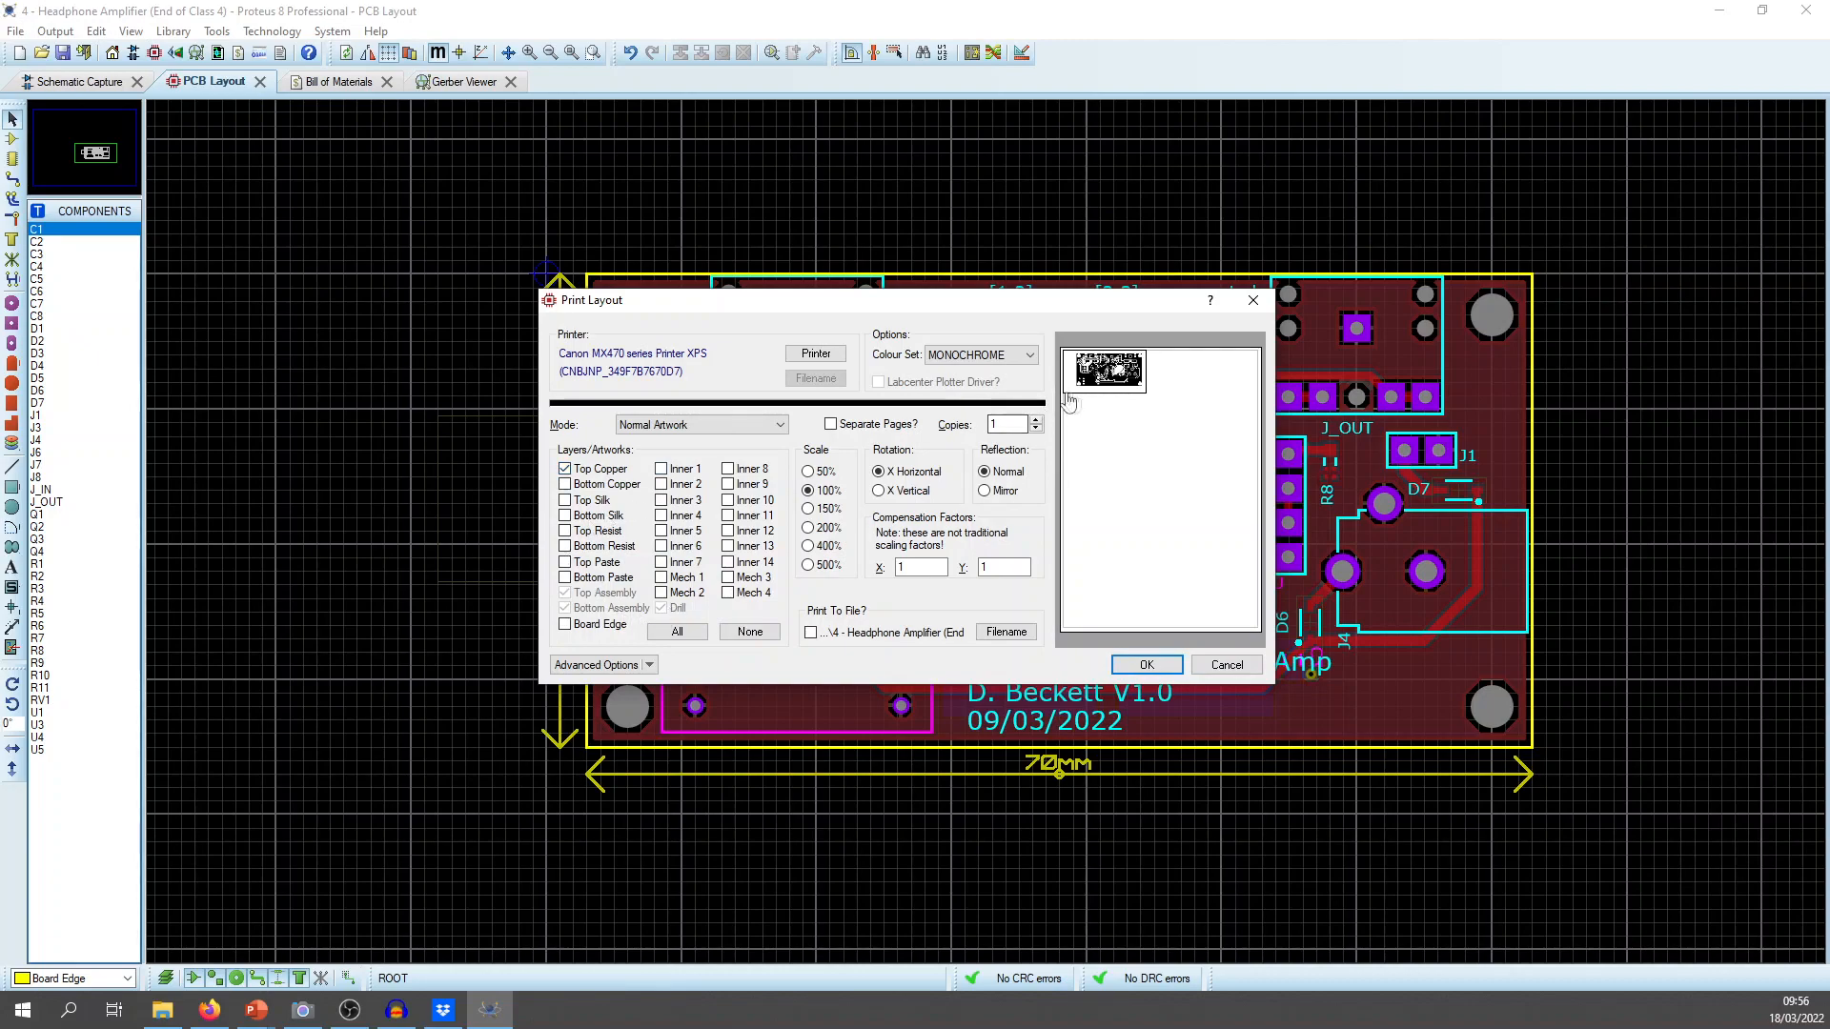
click(1221, 666)
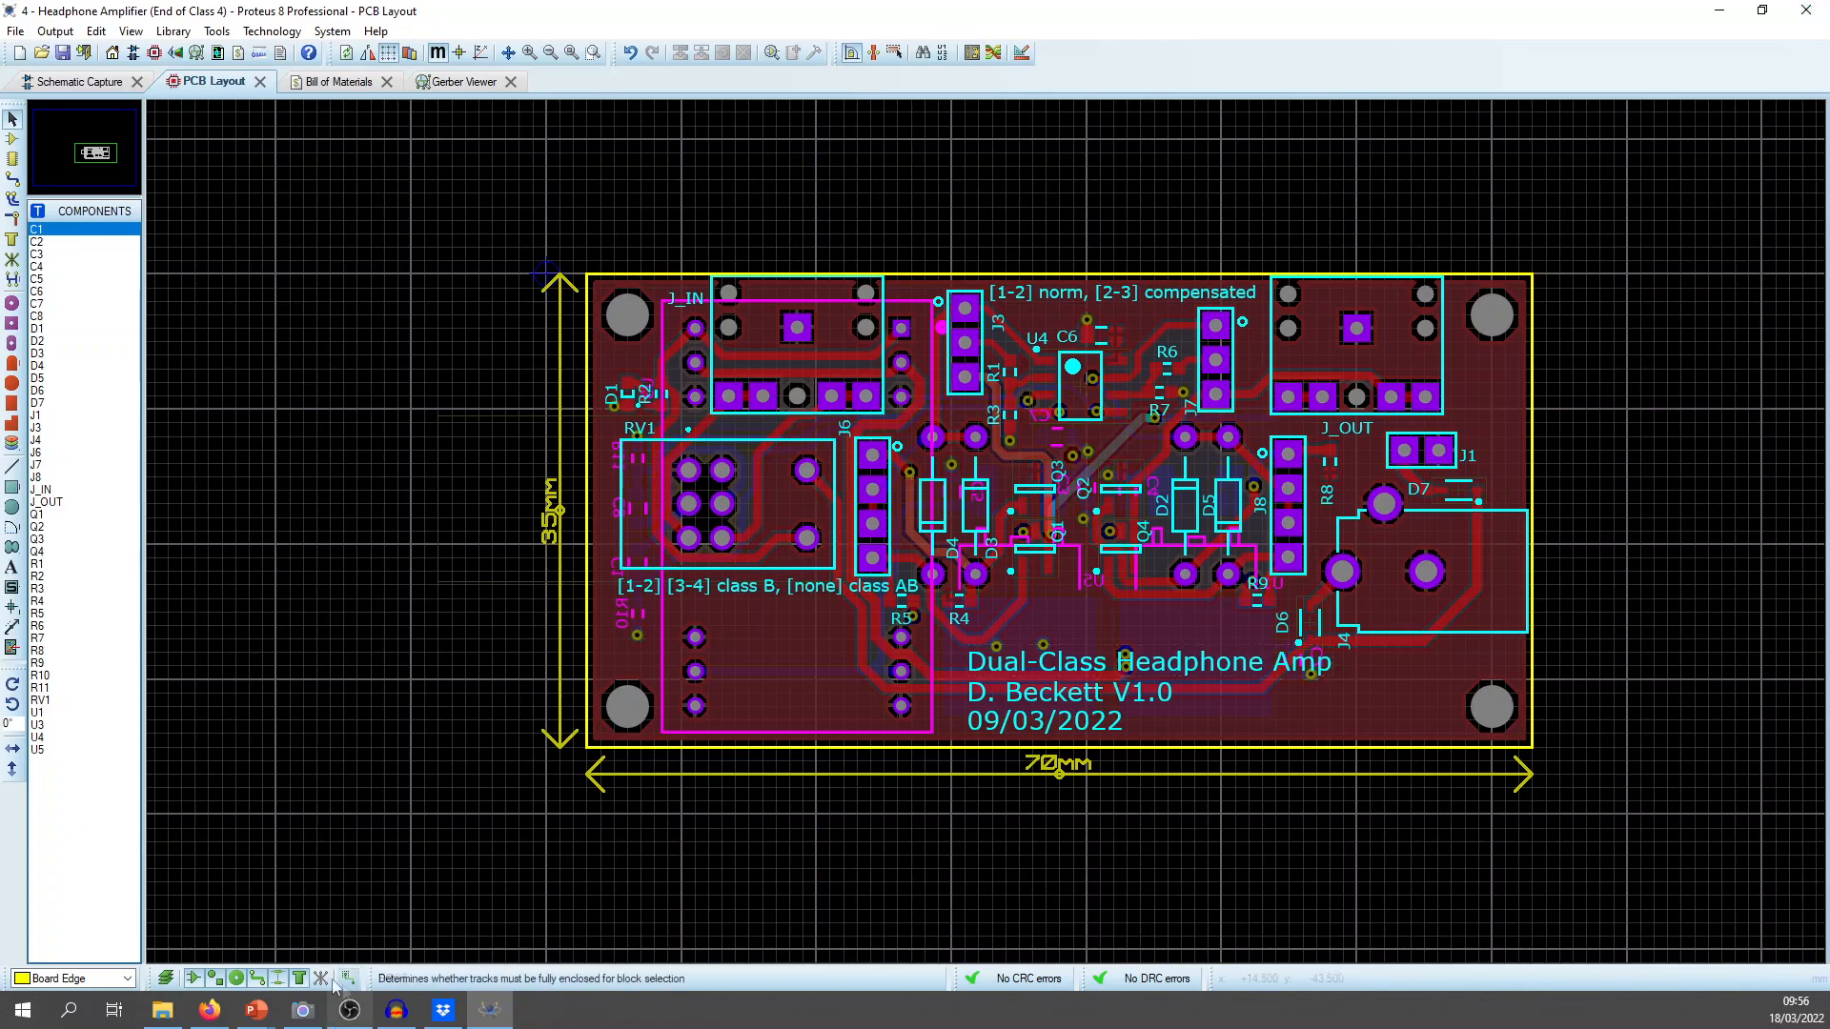
Switch to Firefox and open the 4&6 Layers quote form from the JLCPCB home page.
click(209, 1009)
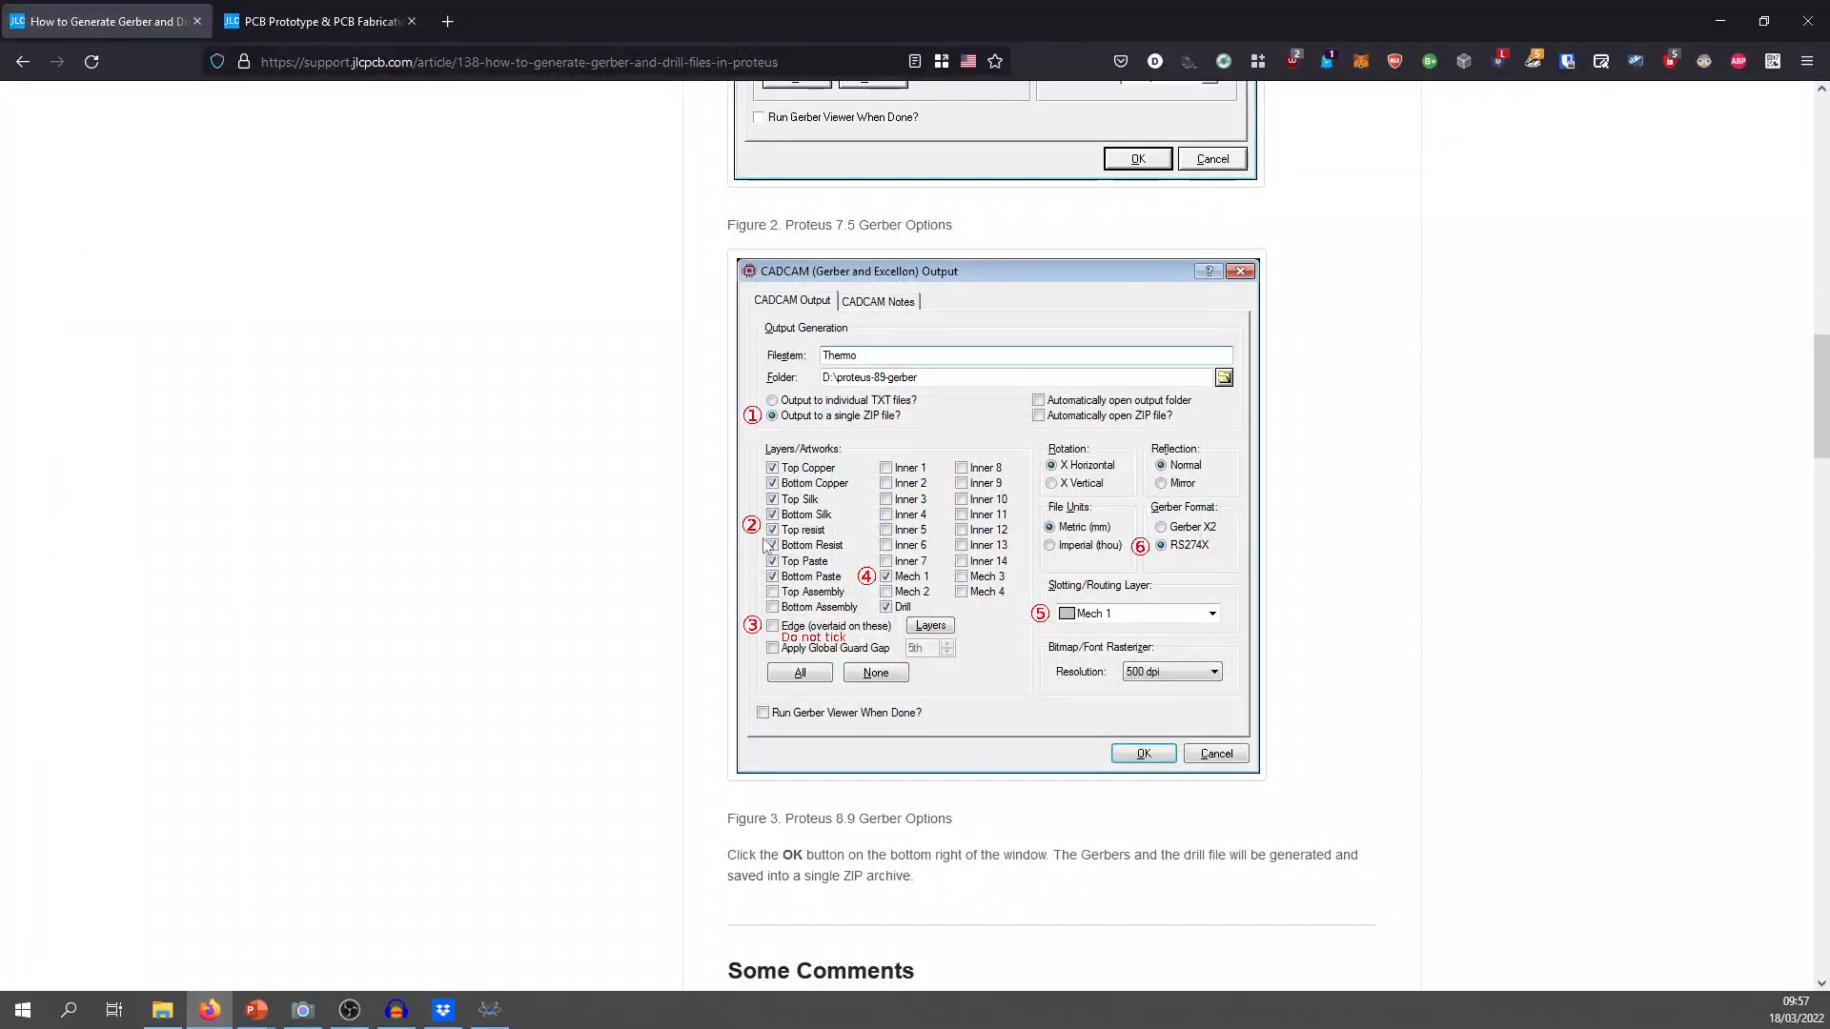
click(327, 8)
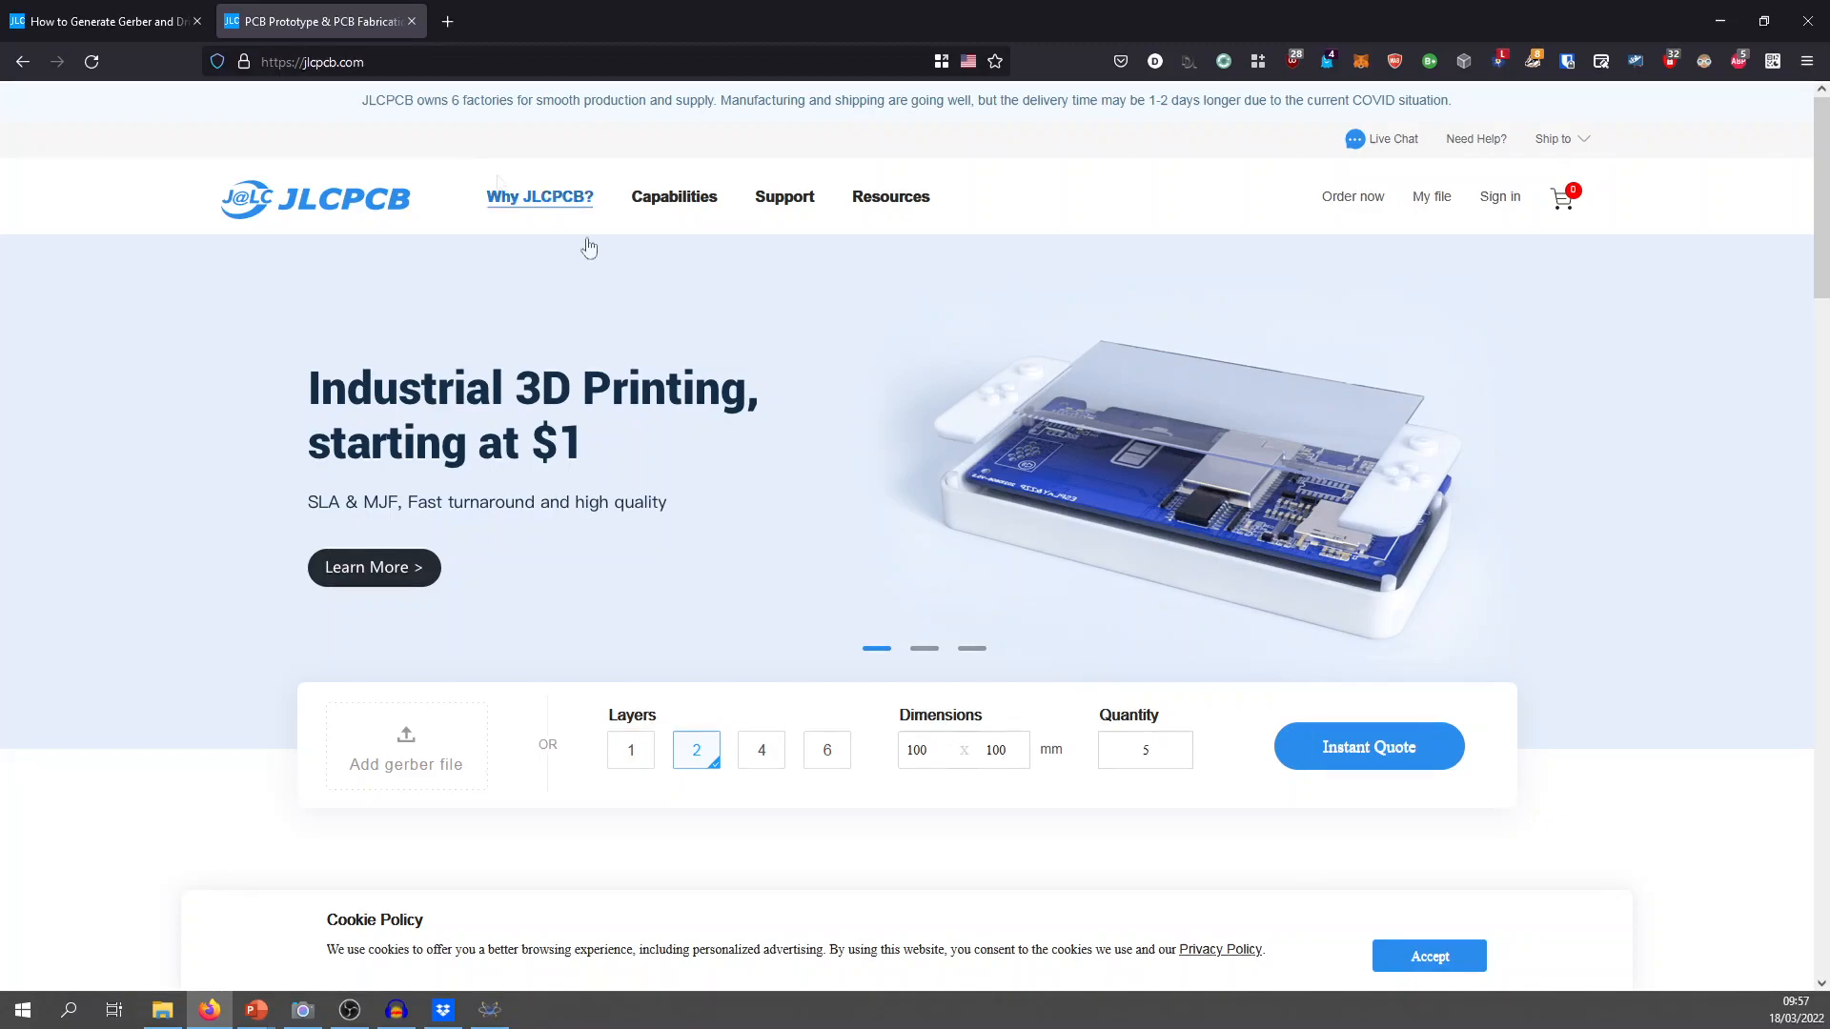
scroll(891, 624, down, 4)
scroll(891, 621, up, 4)
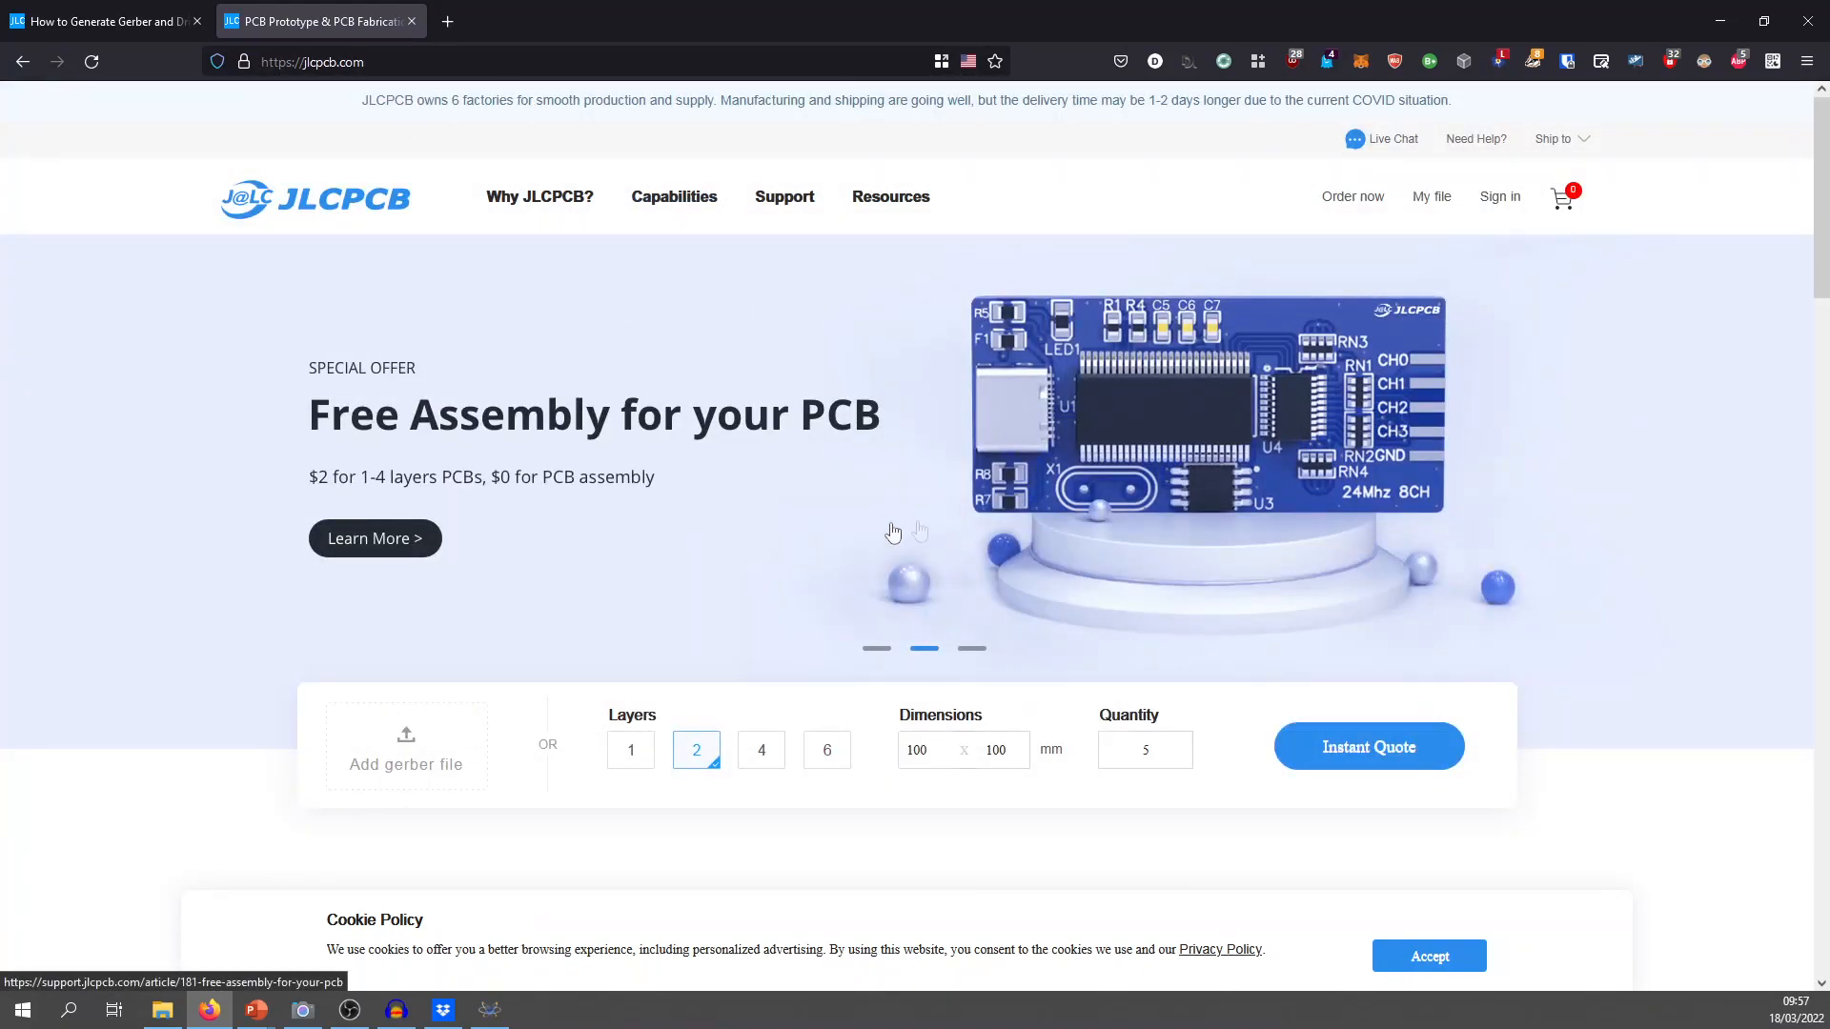
scroll(971, 526, down, 6)
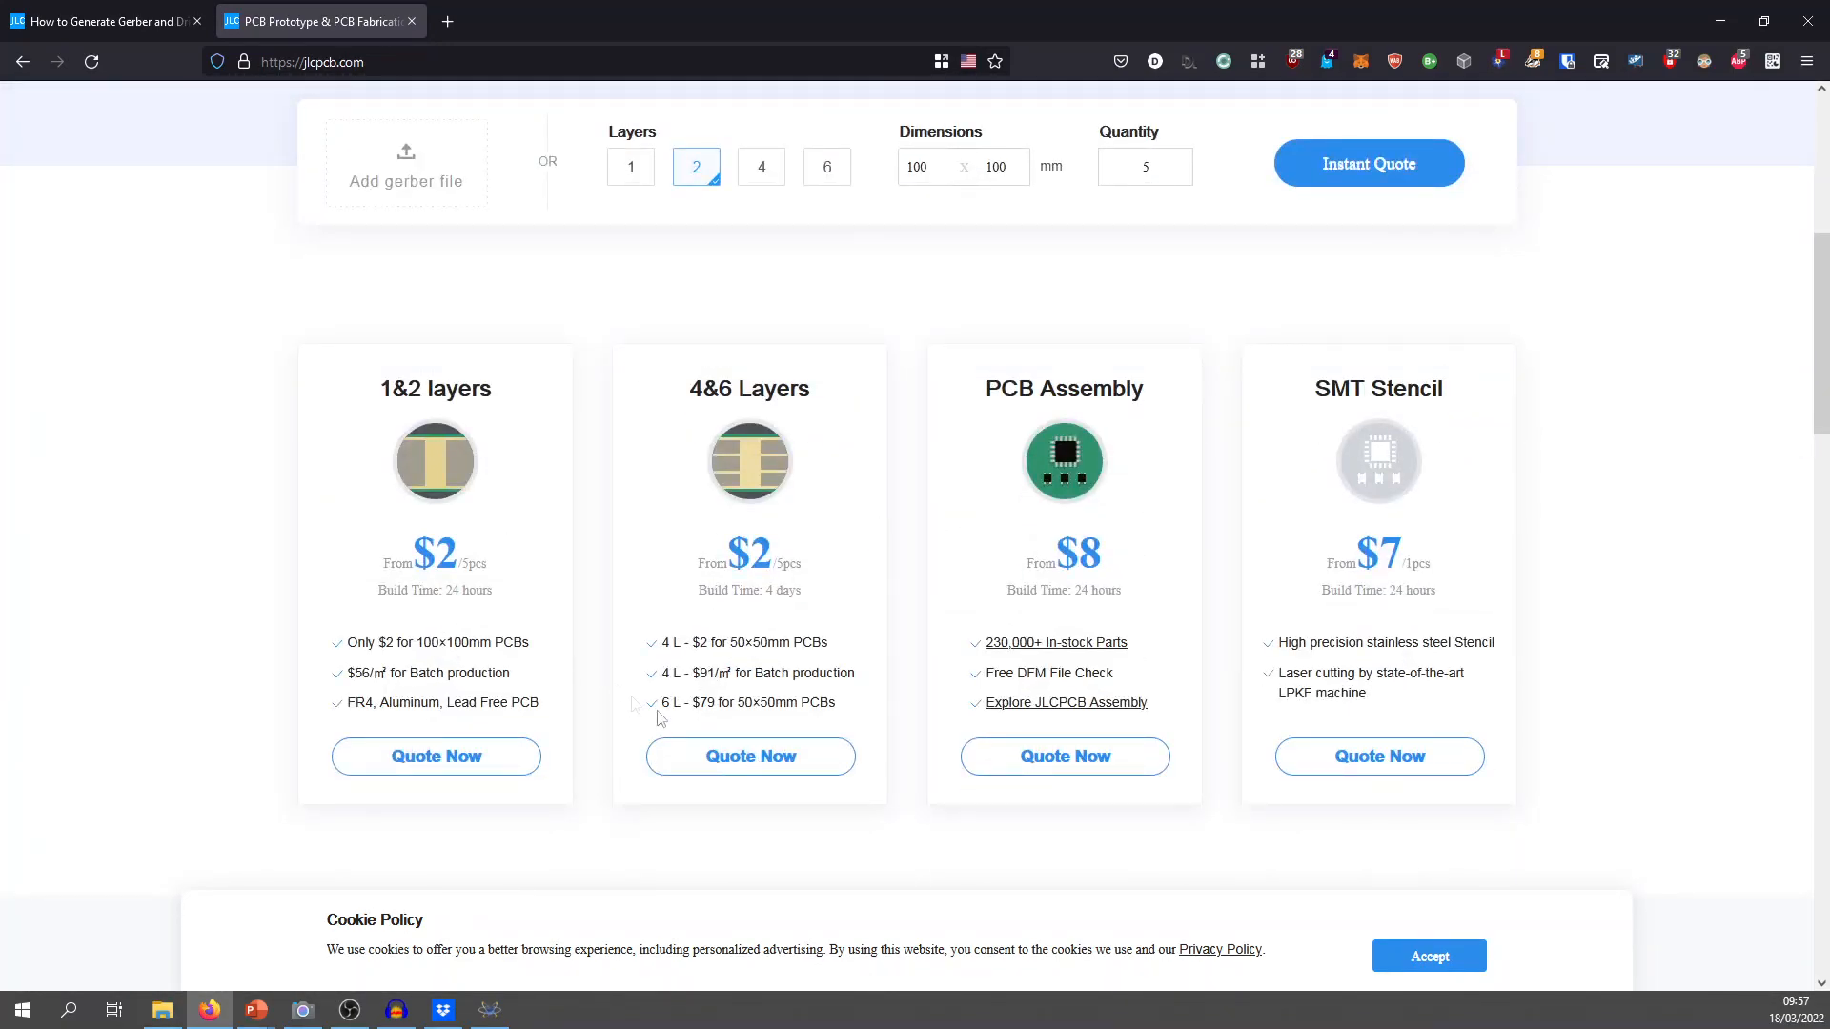
click(775, 758)
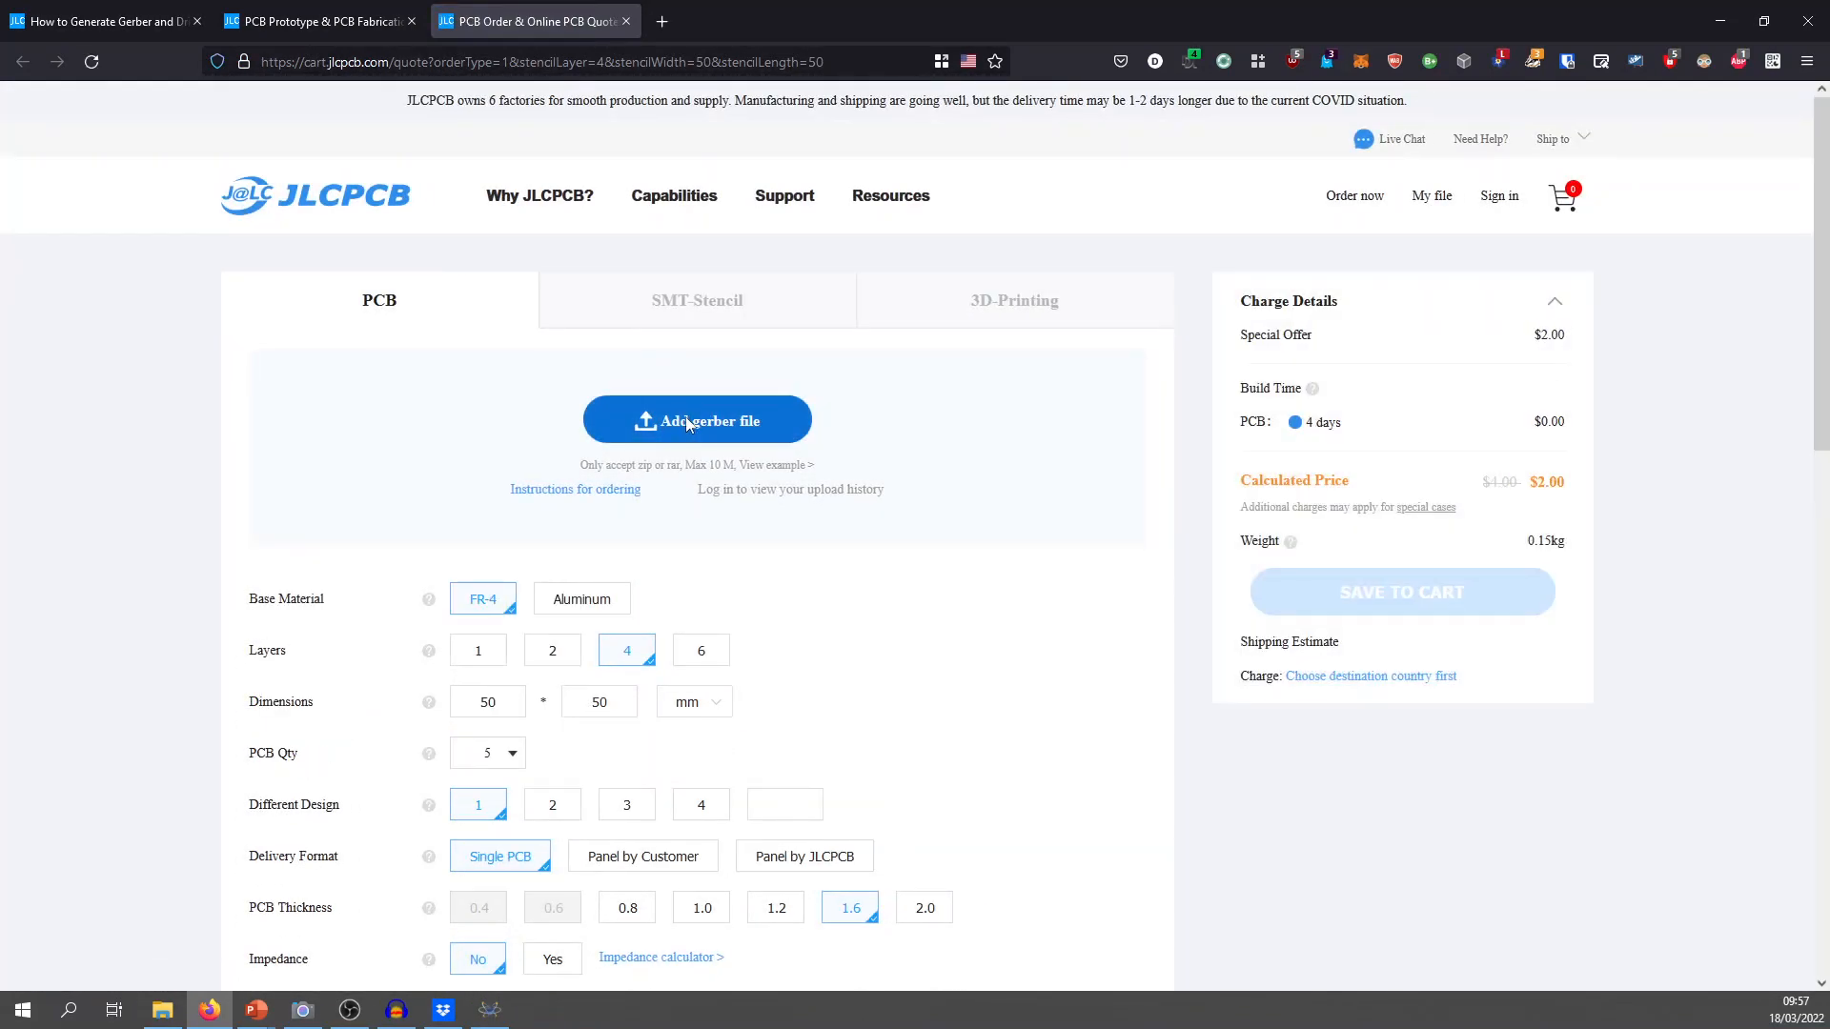
Look through the headphone amplifier's CADCAM files in the existing project folder from the Gerber upload dialog, and cancel the upload.
click(700, 424)
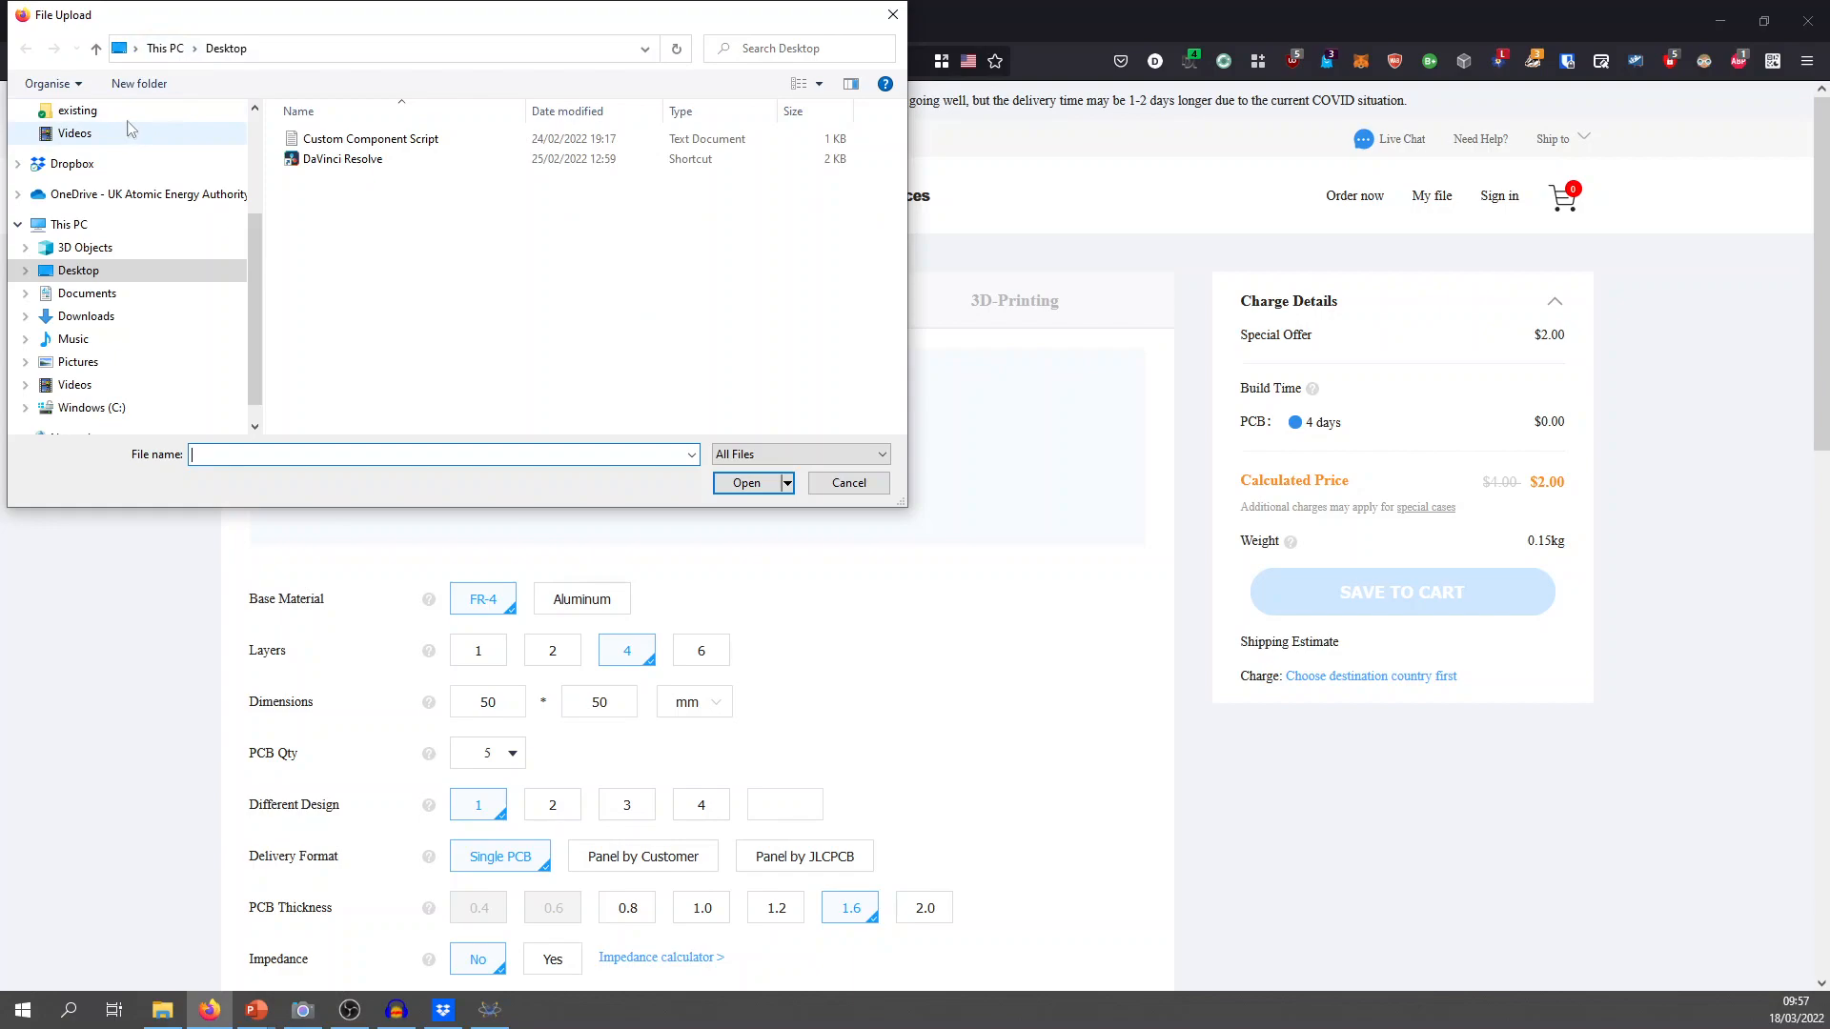
click(78, 110)
scroll(551, 305, down, 5)
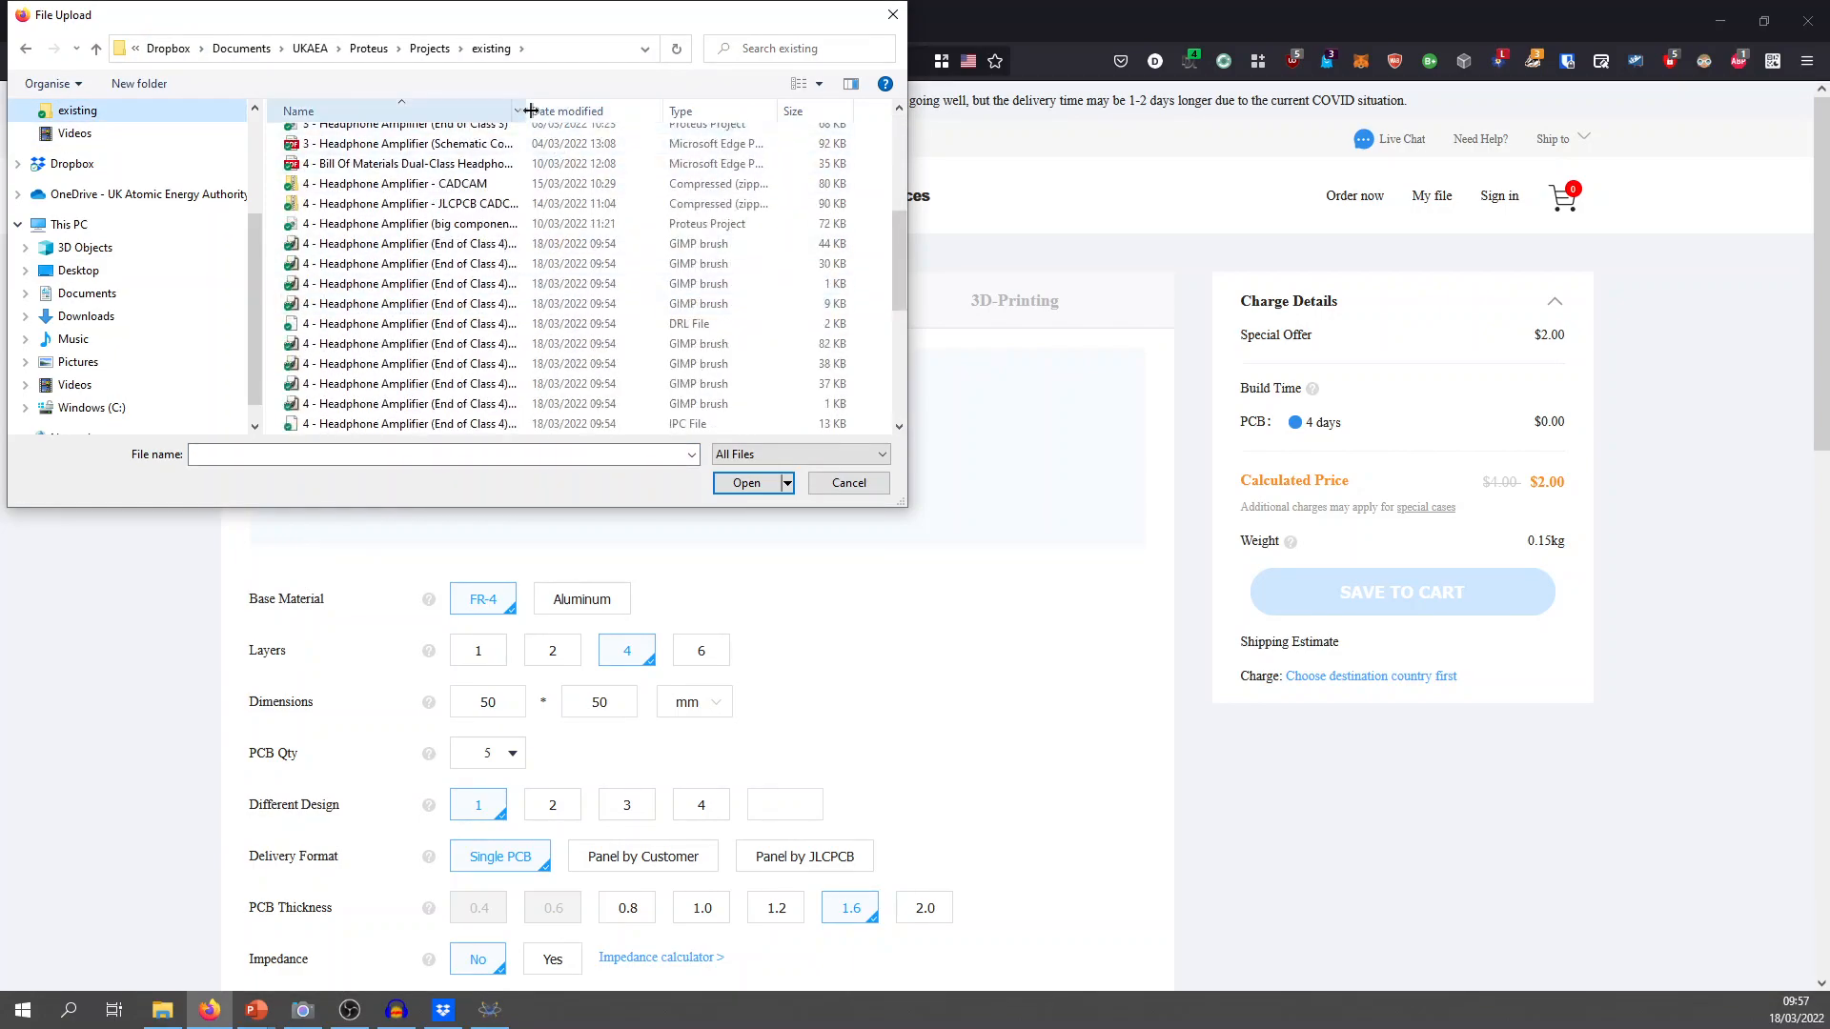
drag(525, 111, 672, 114)
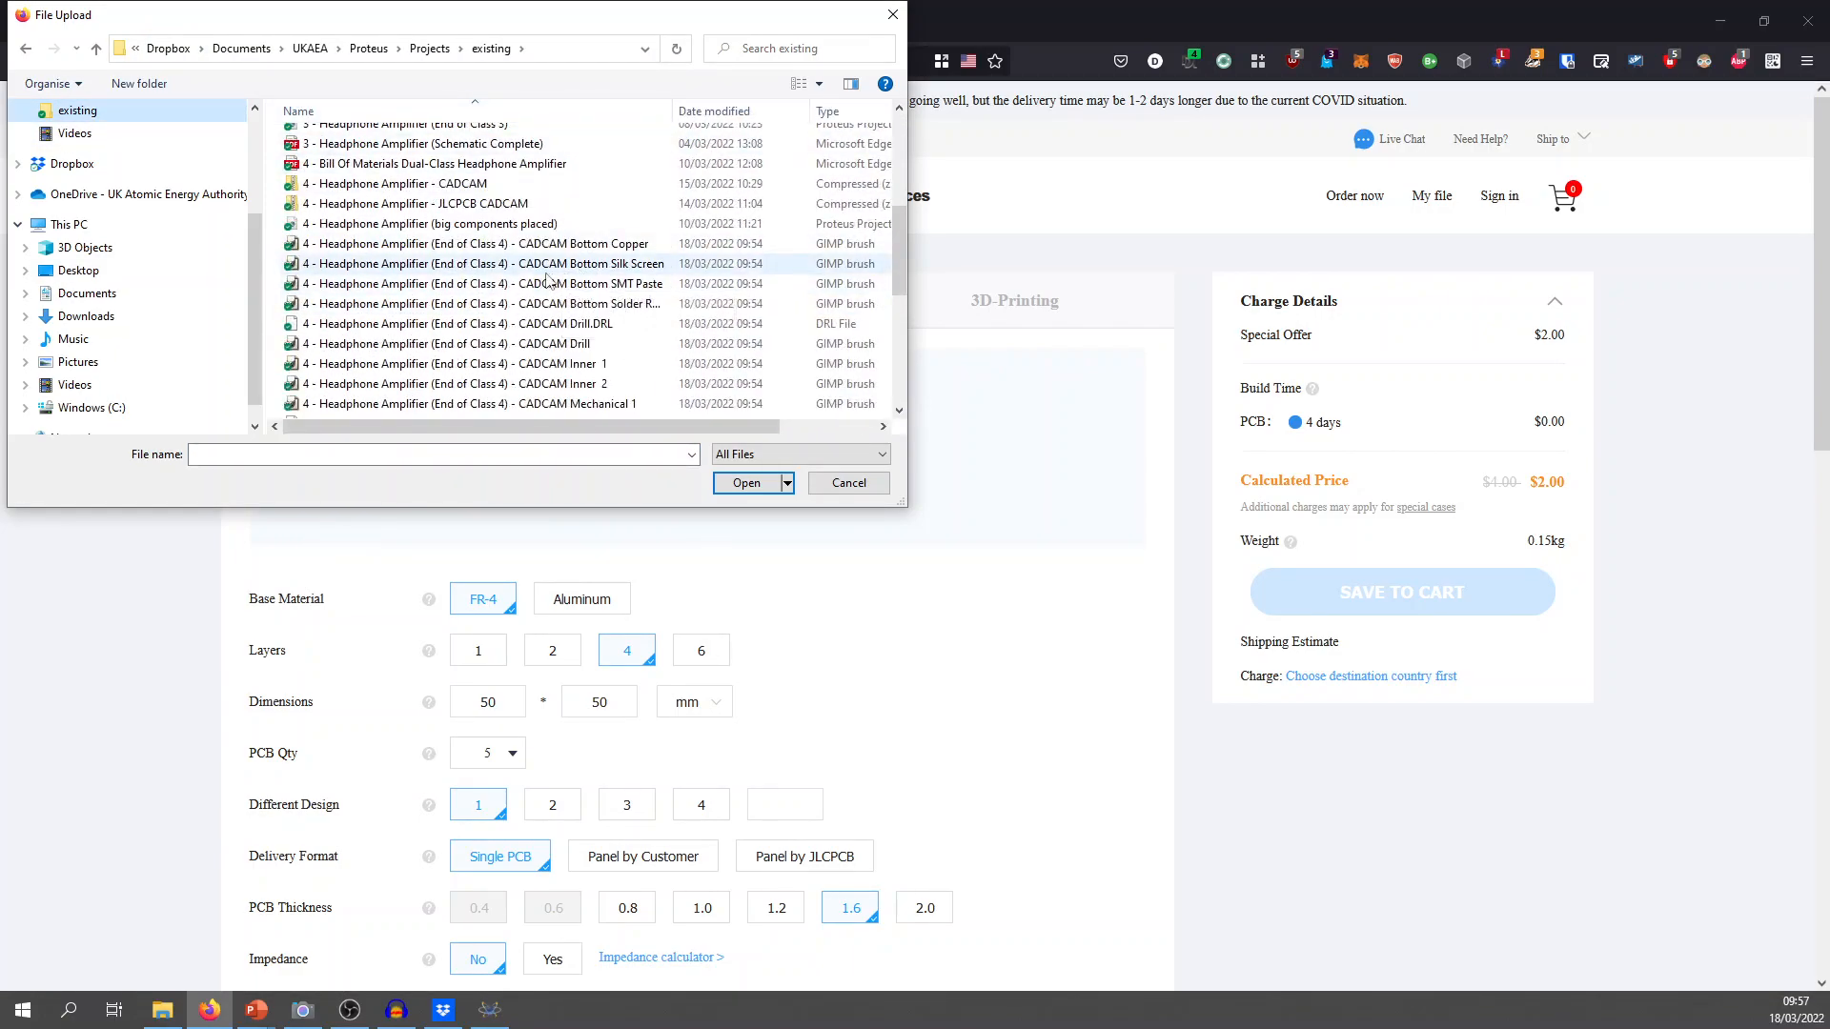
scroll(548, 278, down, 3)
scroll(548, 278, down, 3)
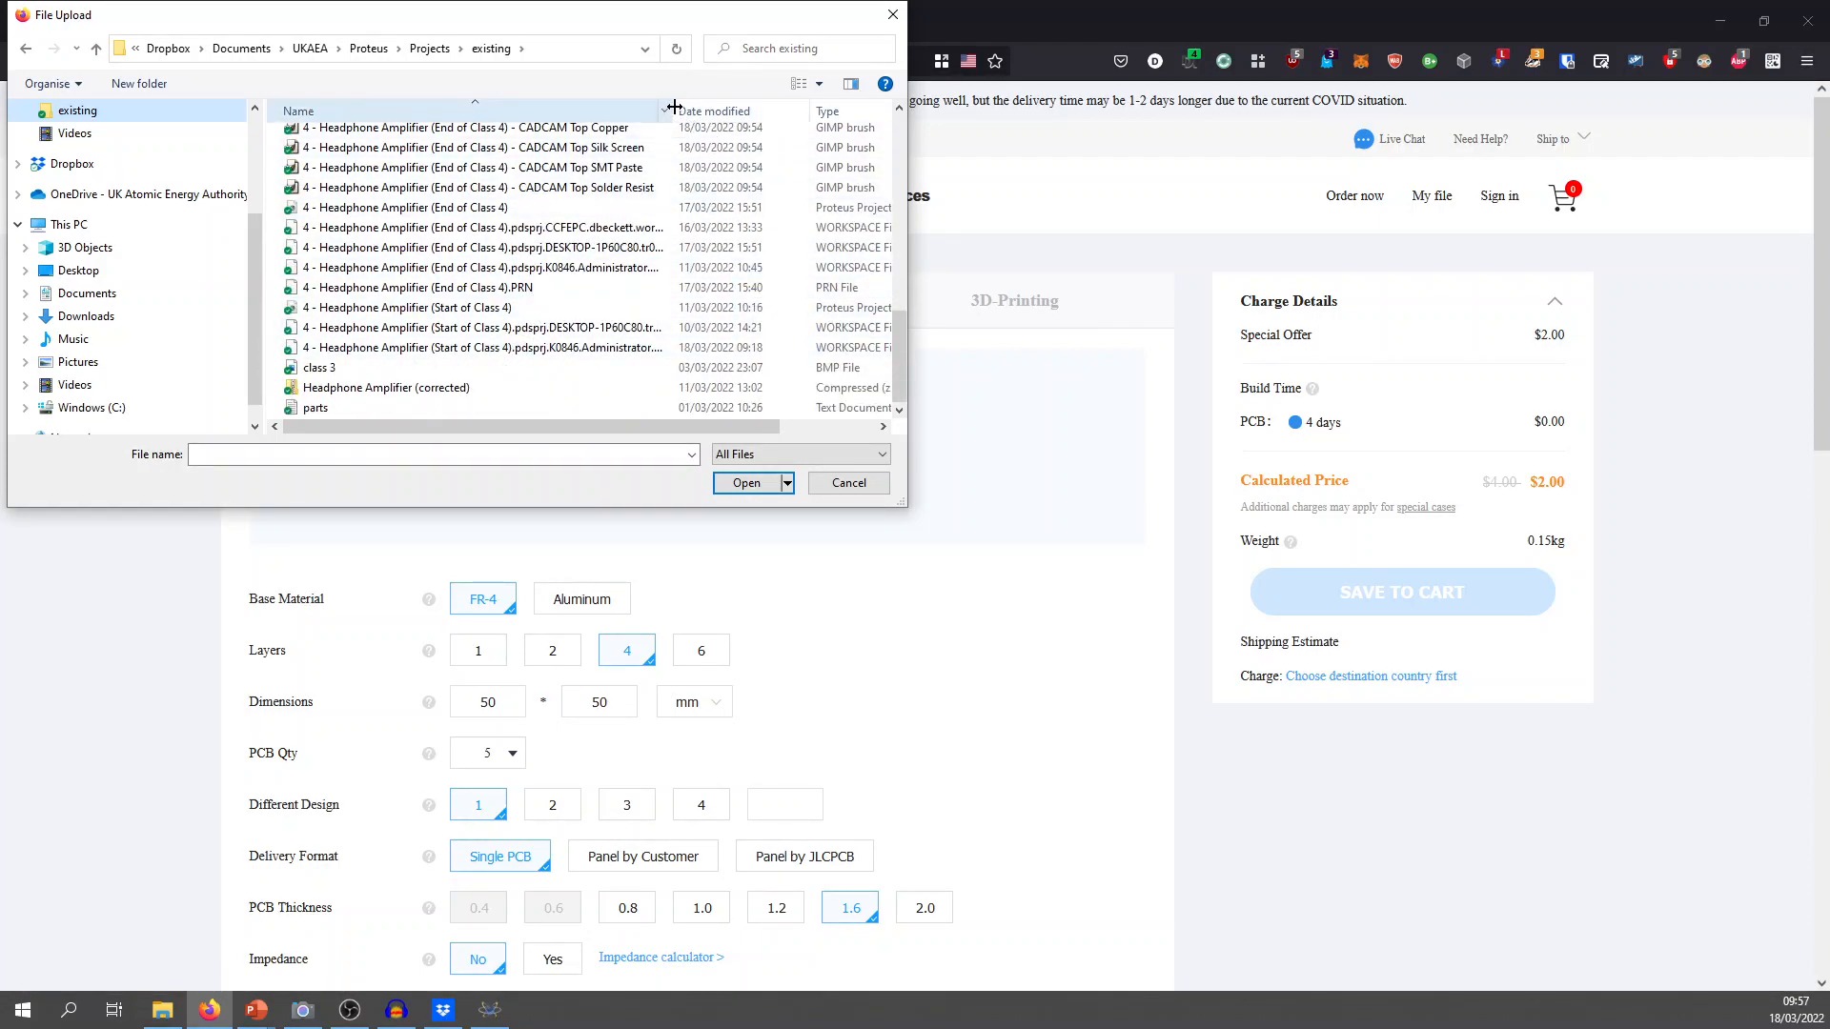
drag(674, 107, 727, 108)
scroll(519, 213, up, 2)
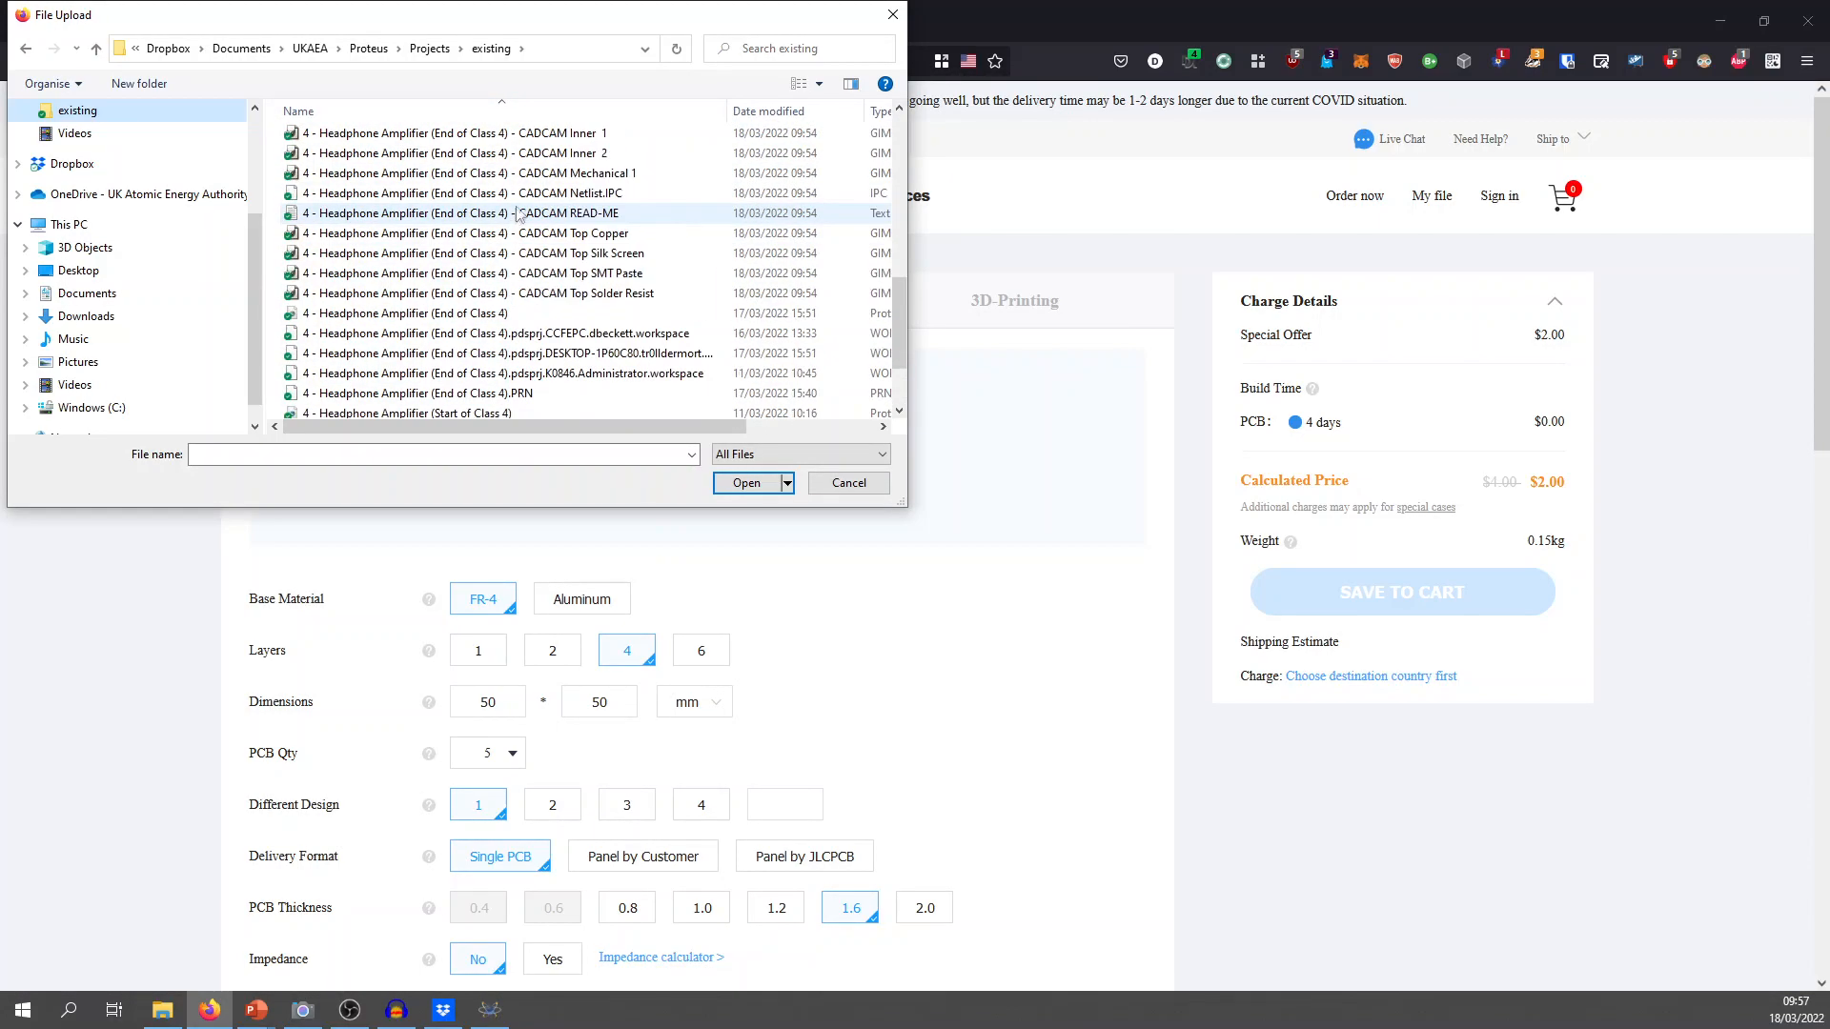
scroll(534, 209, up, 1)
click(561, 194)
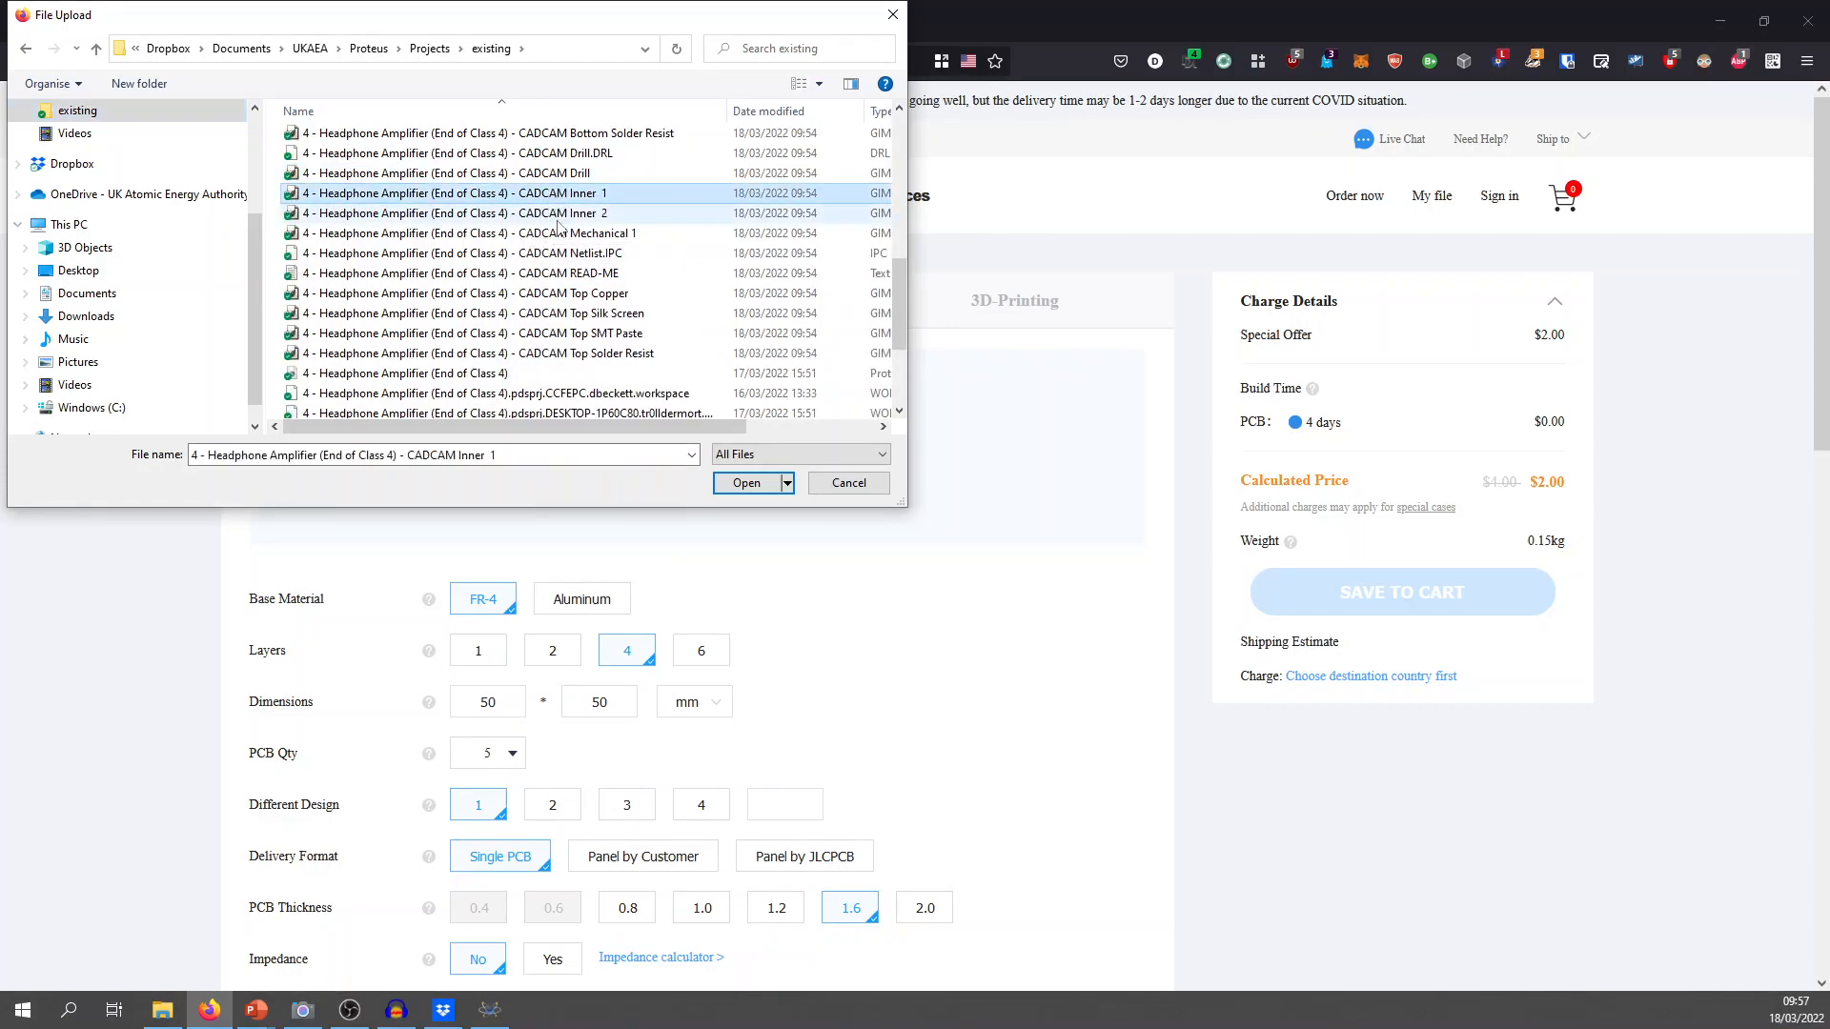
key(Down)
key(Down)
key(Down)
key(Down)
key(Down)
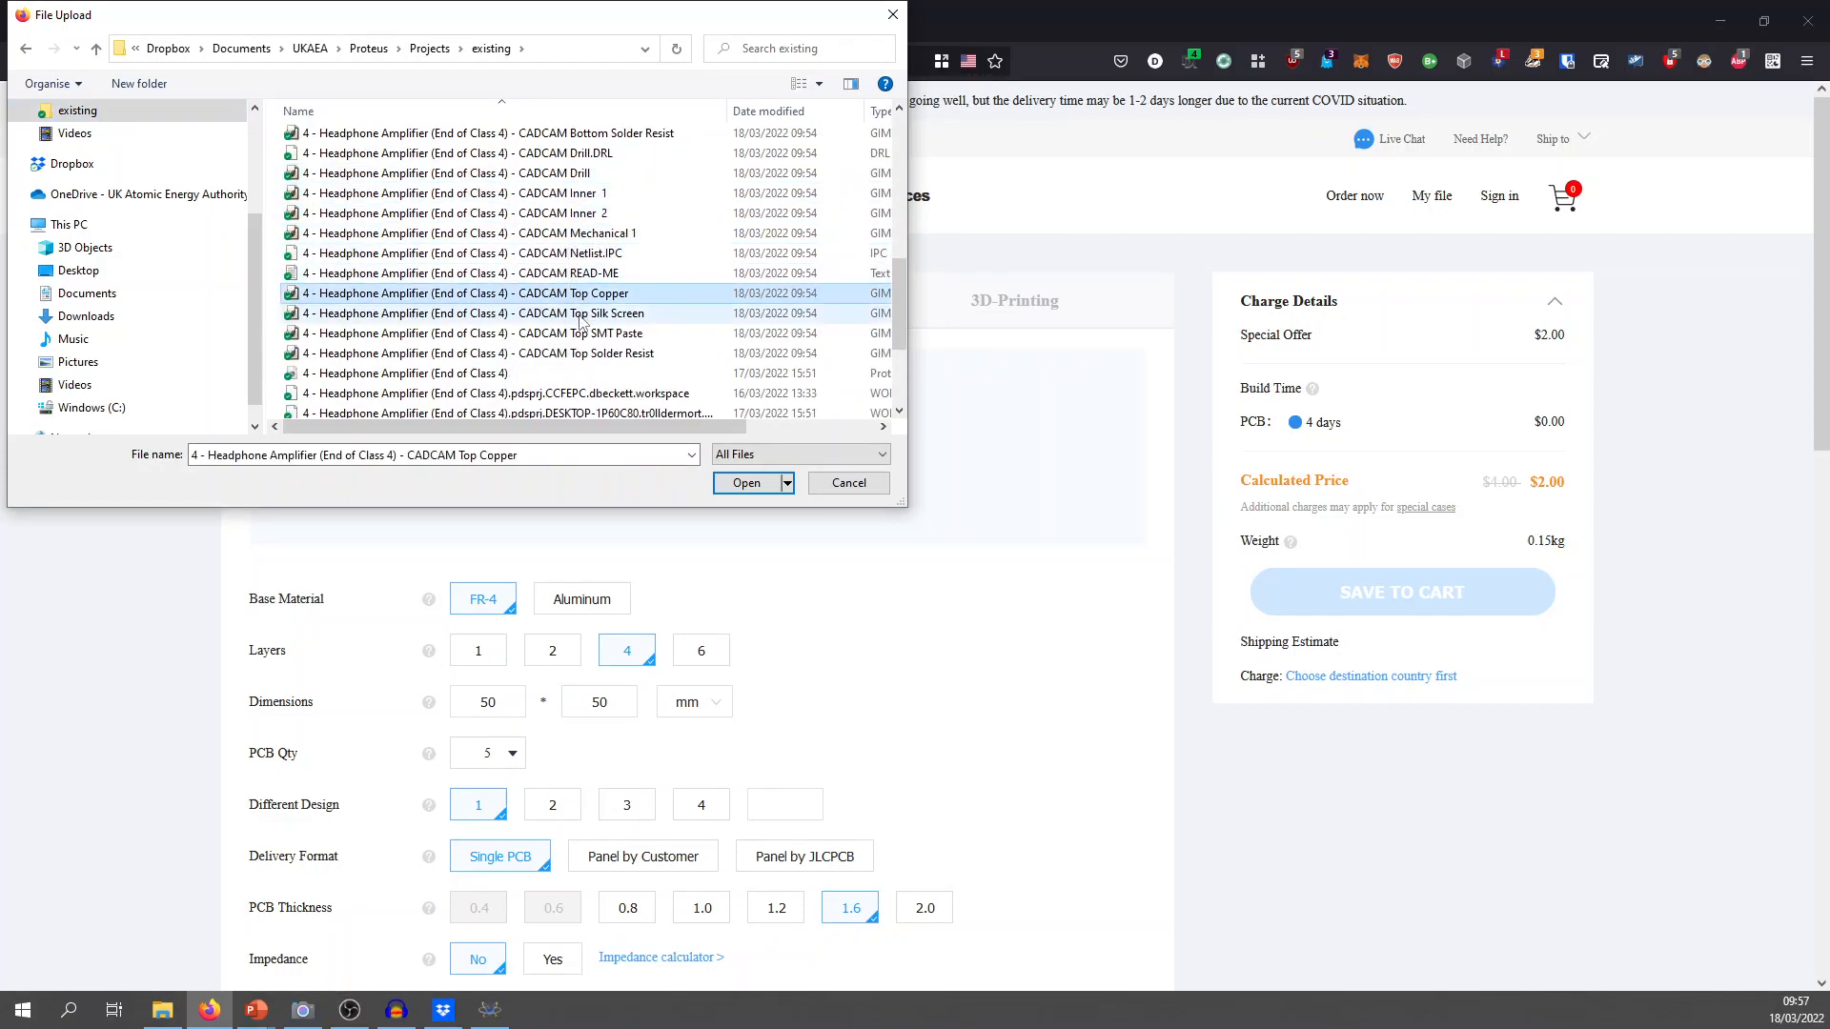
key(Down)
scroll(561, 355, up, 3)
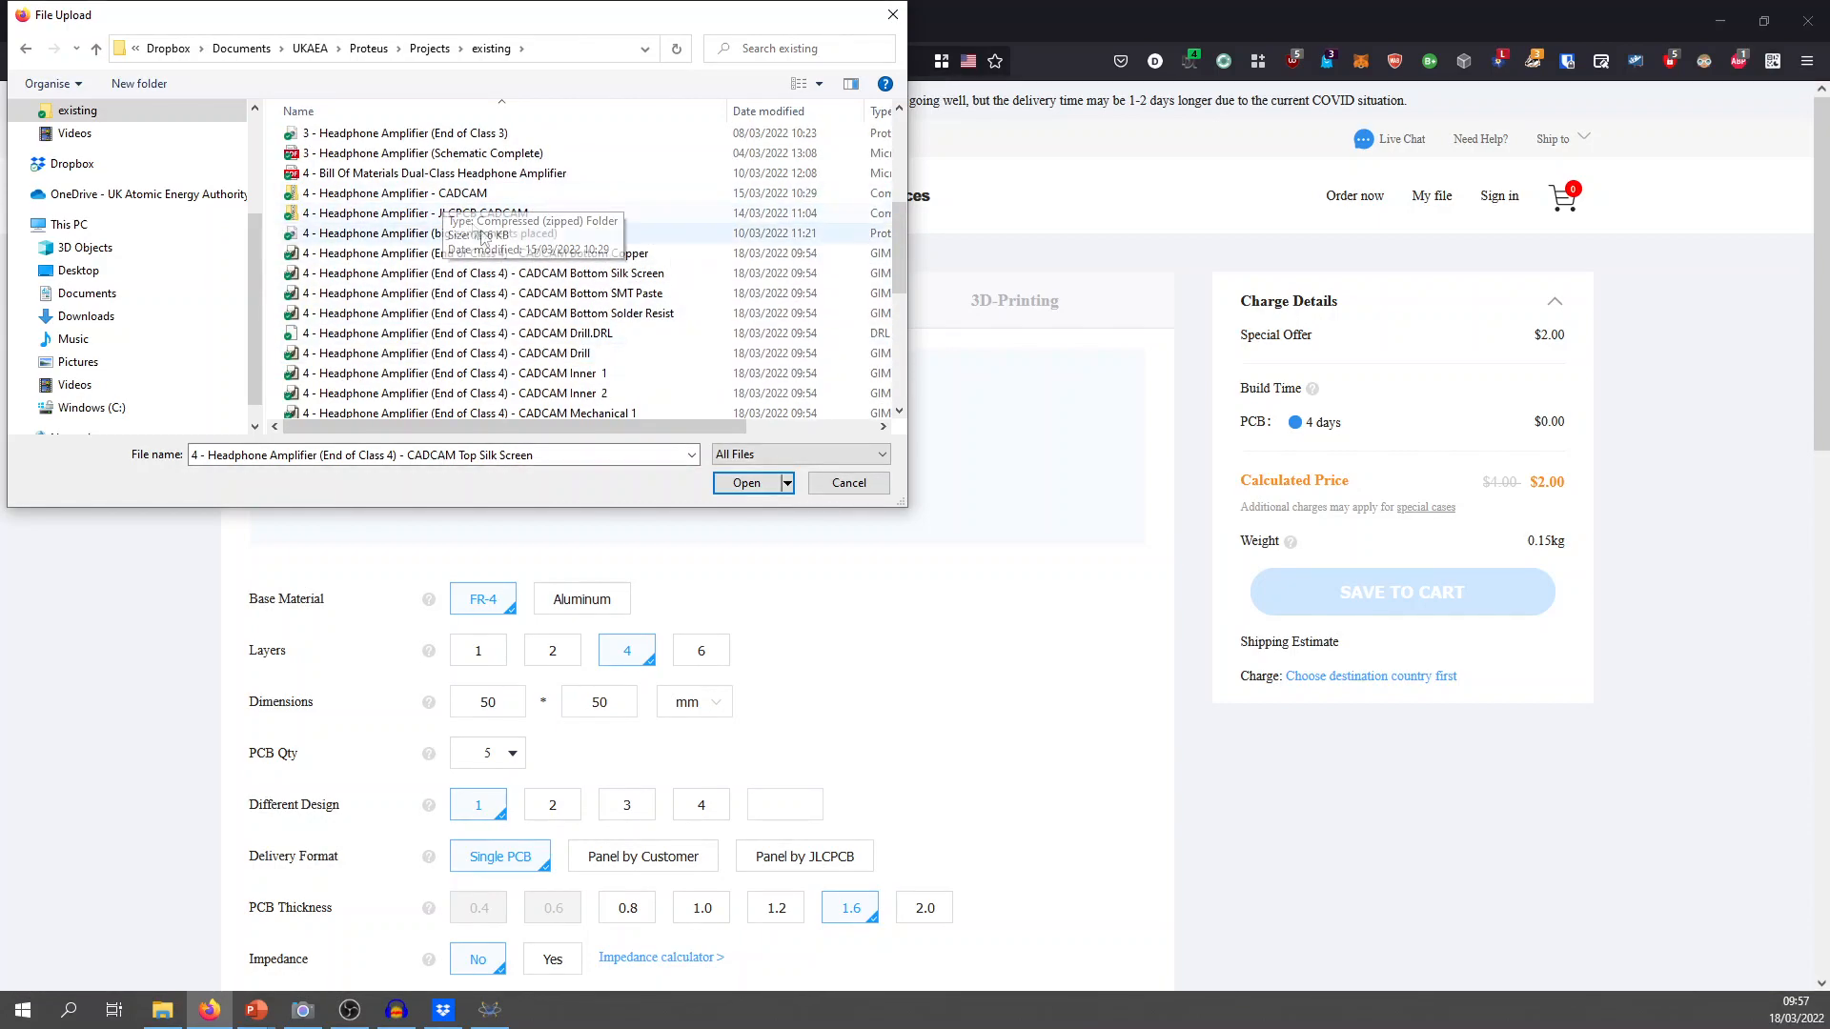
scroll(567, 282, down, 1)
scroll(566, 276, down, 3)
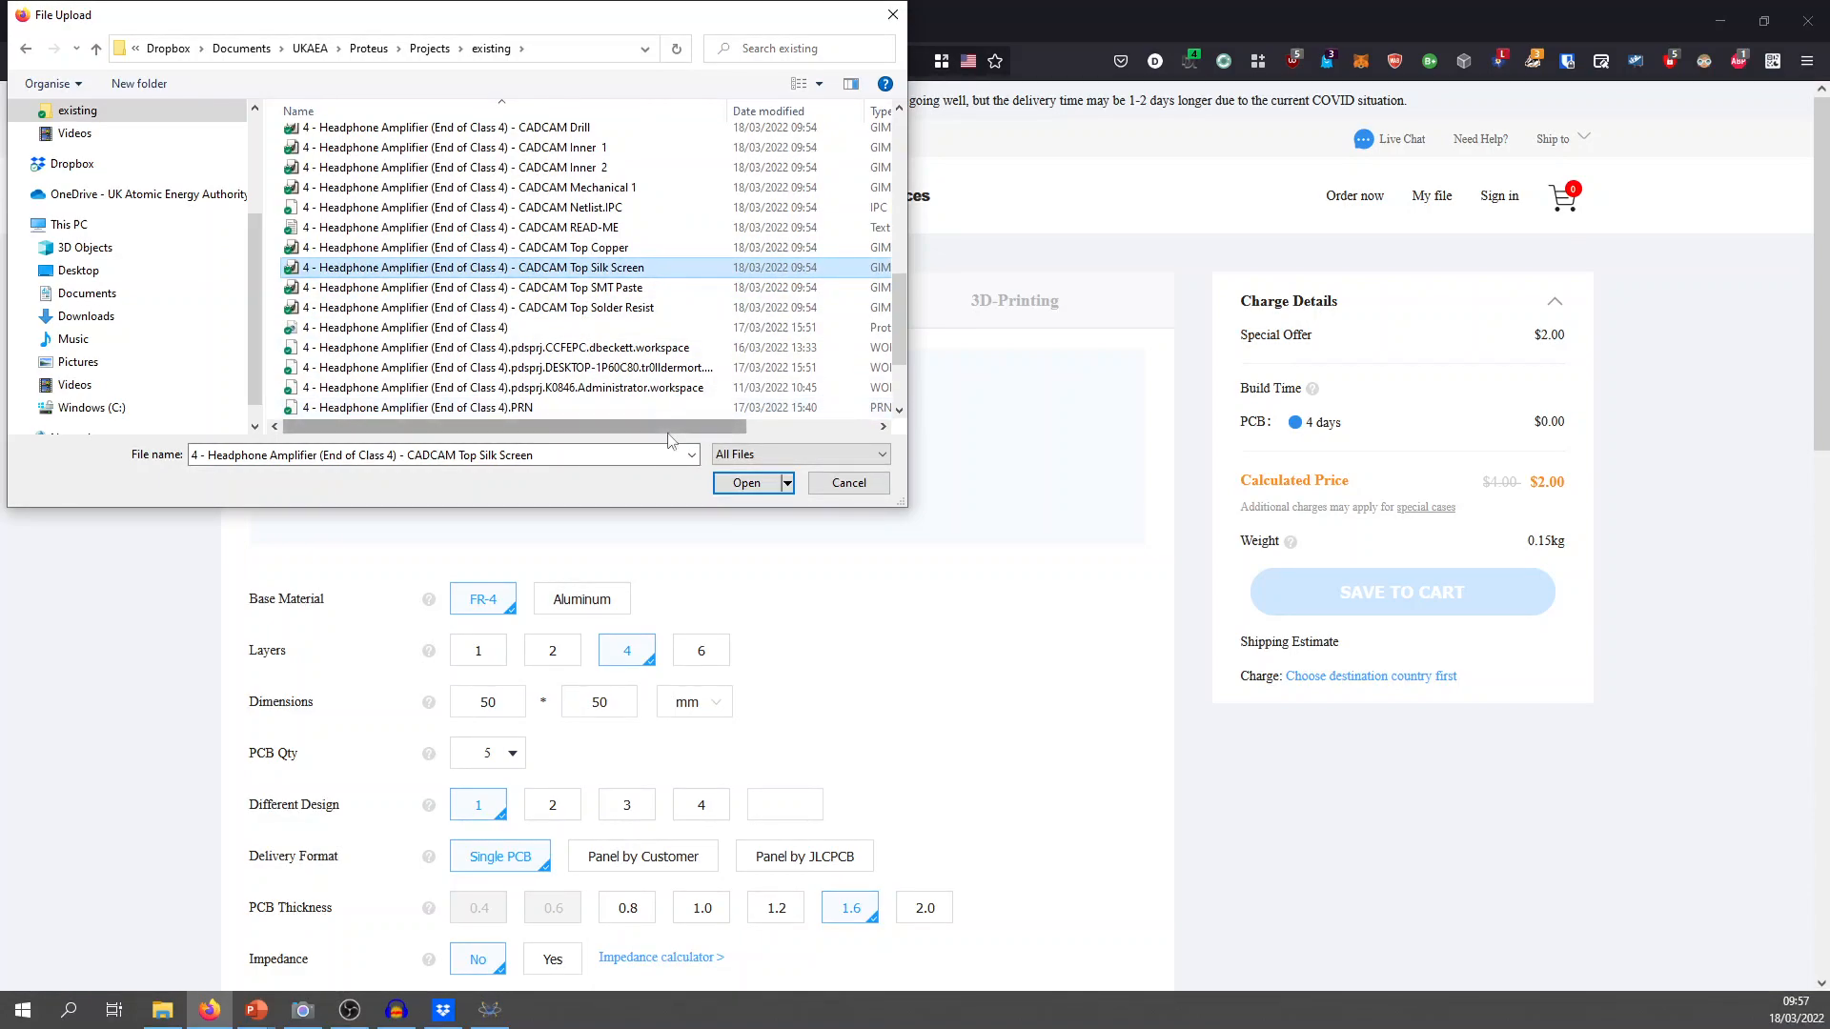
drag(650, 426, 808, 444)
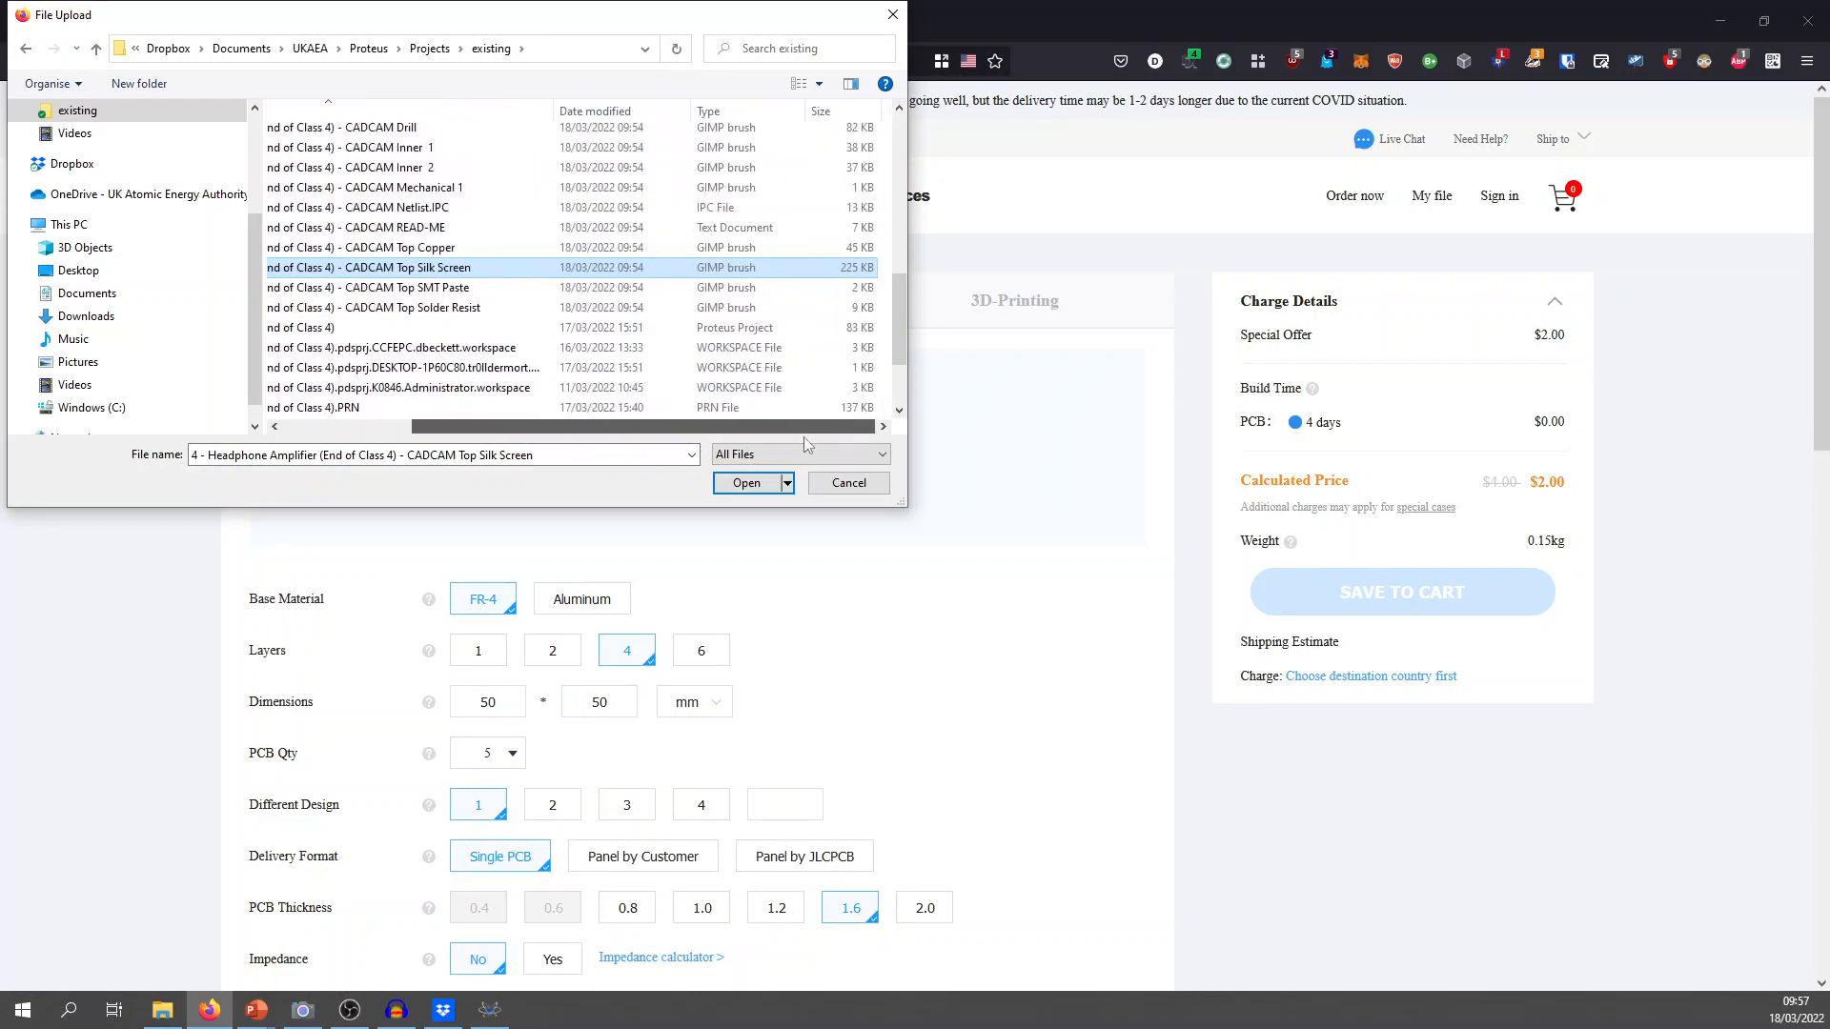
click(847, 483)
Switch to Proteus and generate the Gerber/Excellon output as a single ZIP without assembly layers or edge overlay, deleting the existing CADCAM files.
click(490, 1011)
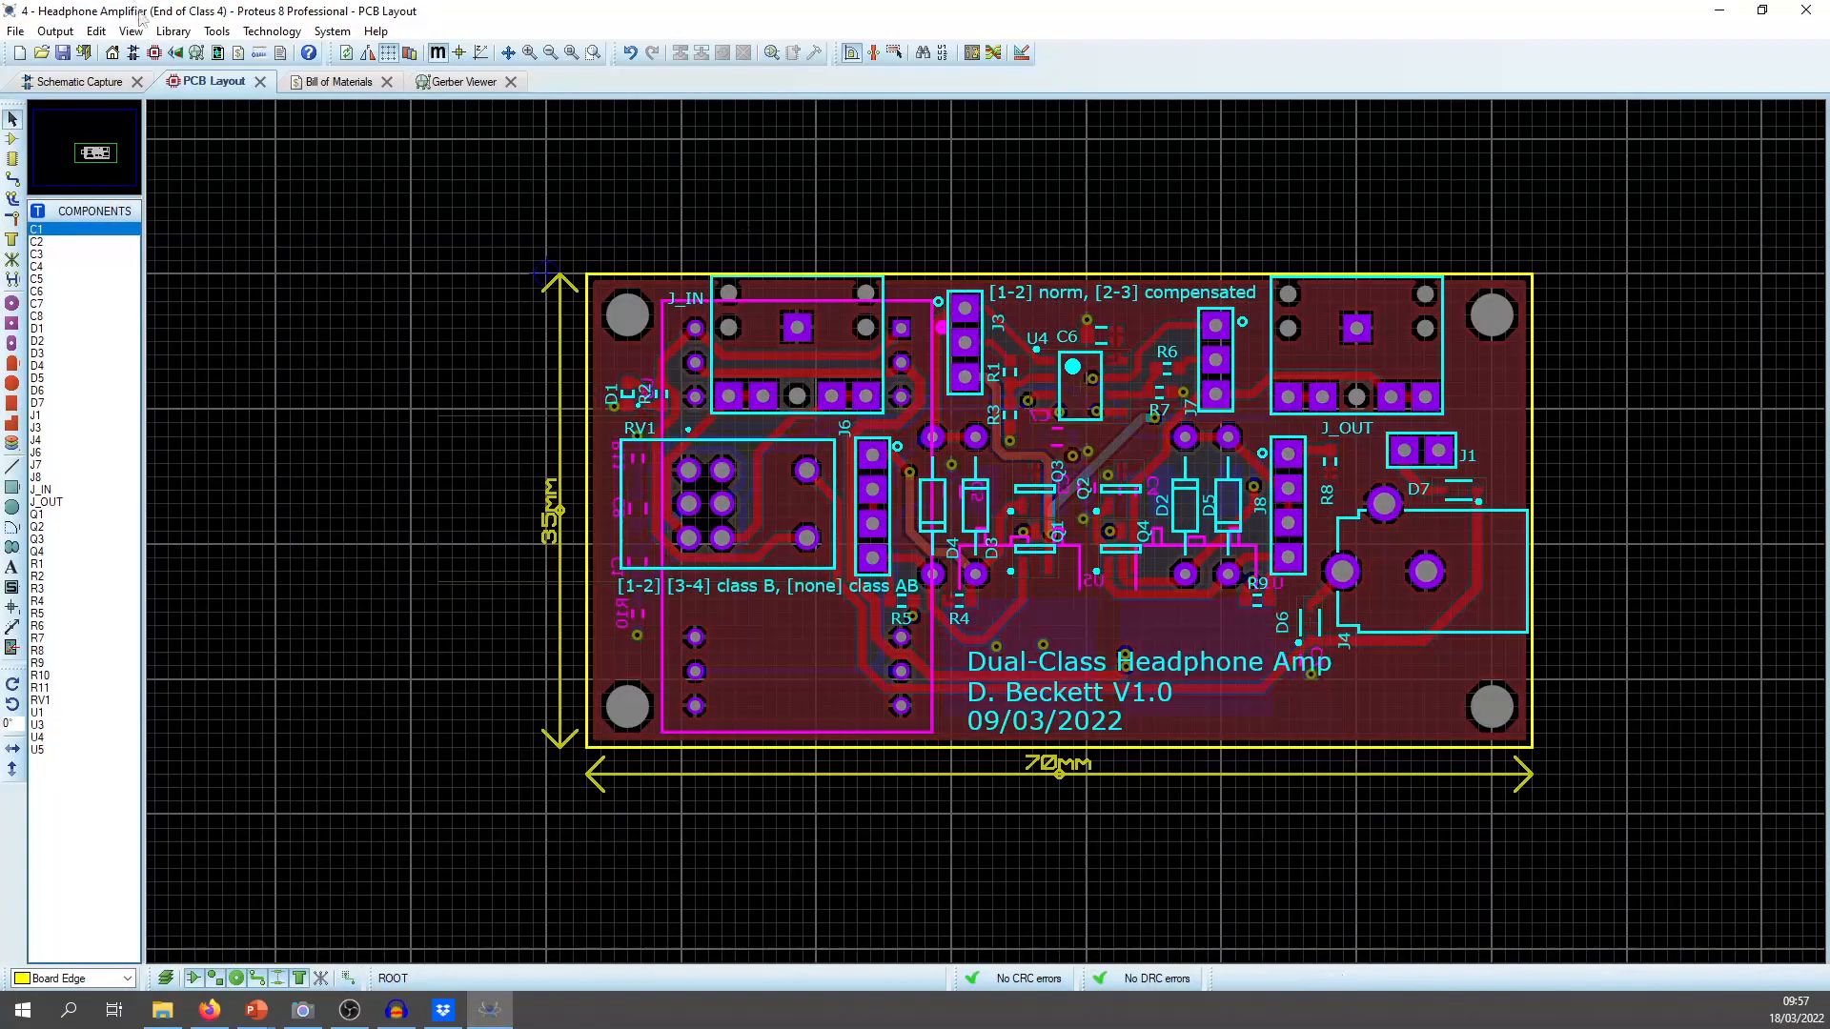
click(55, 30)
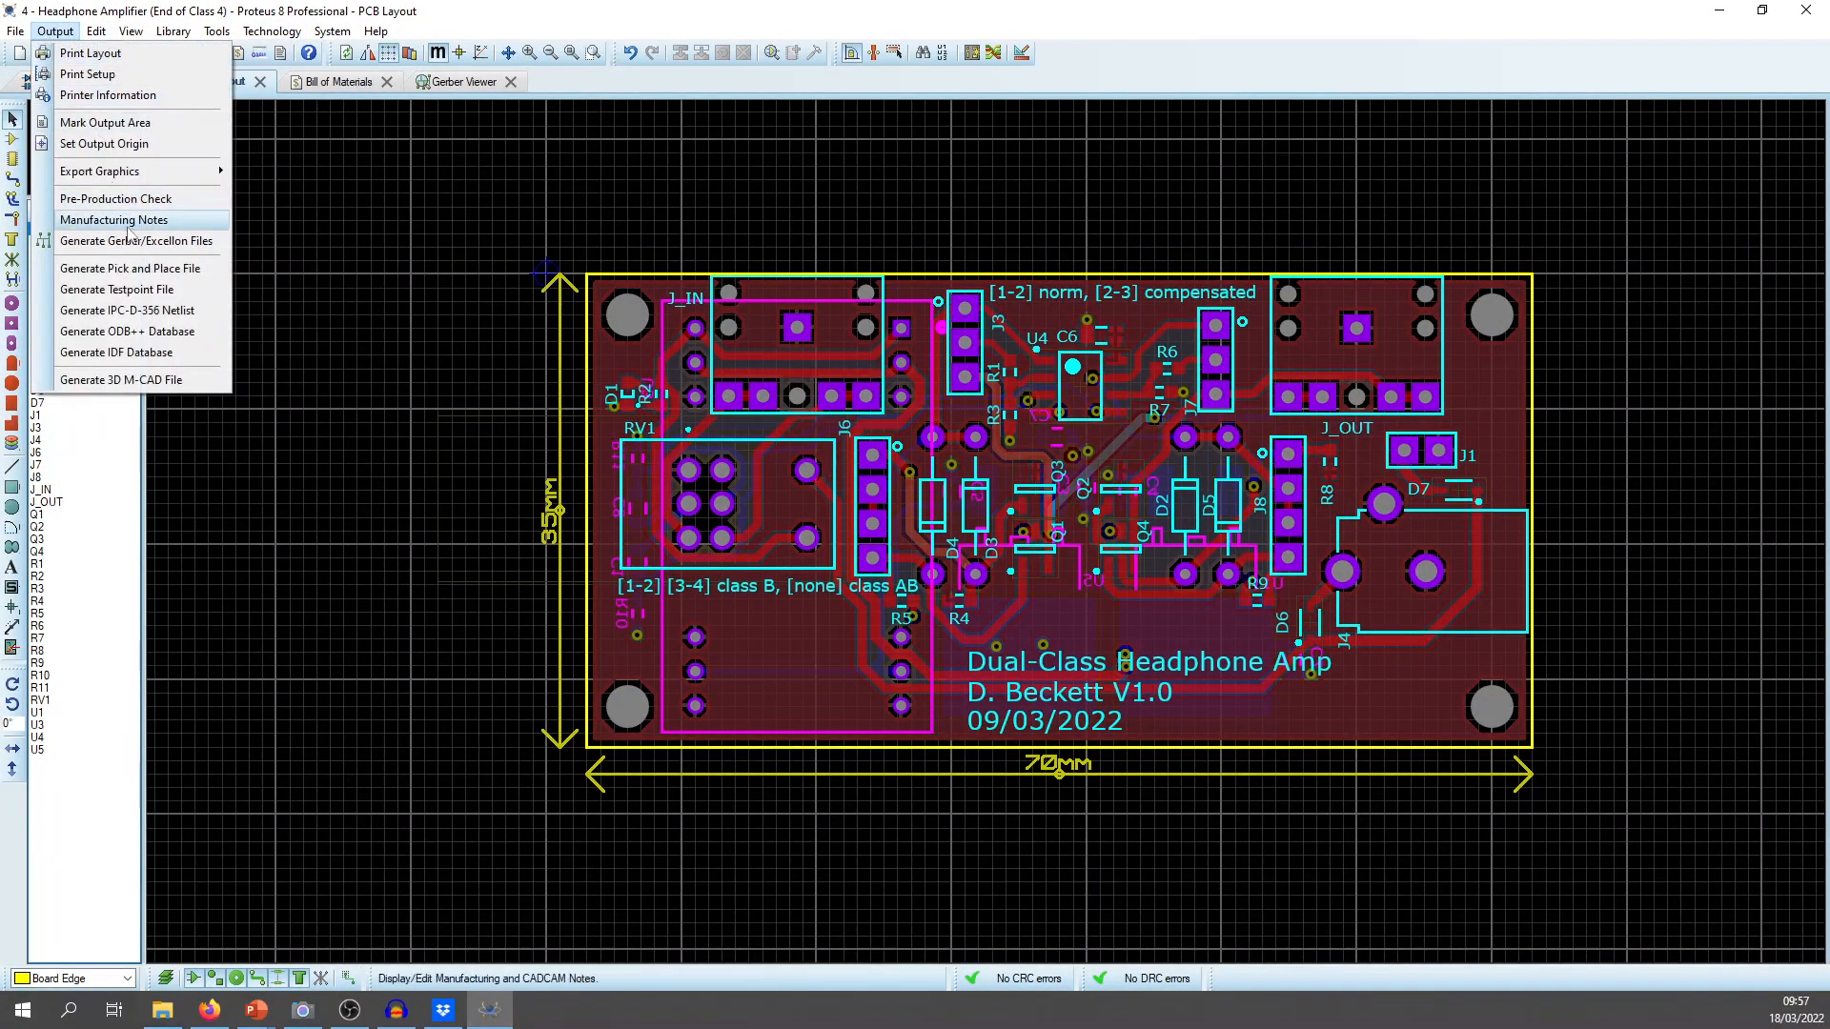
click(124, 245)
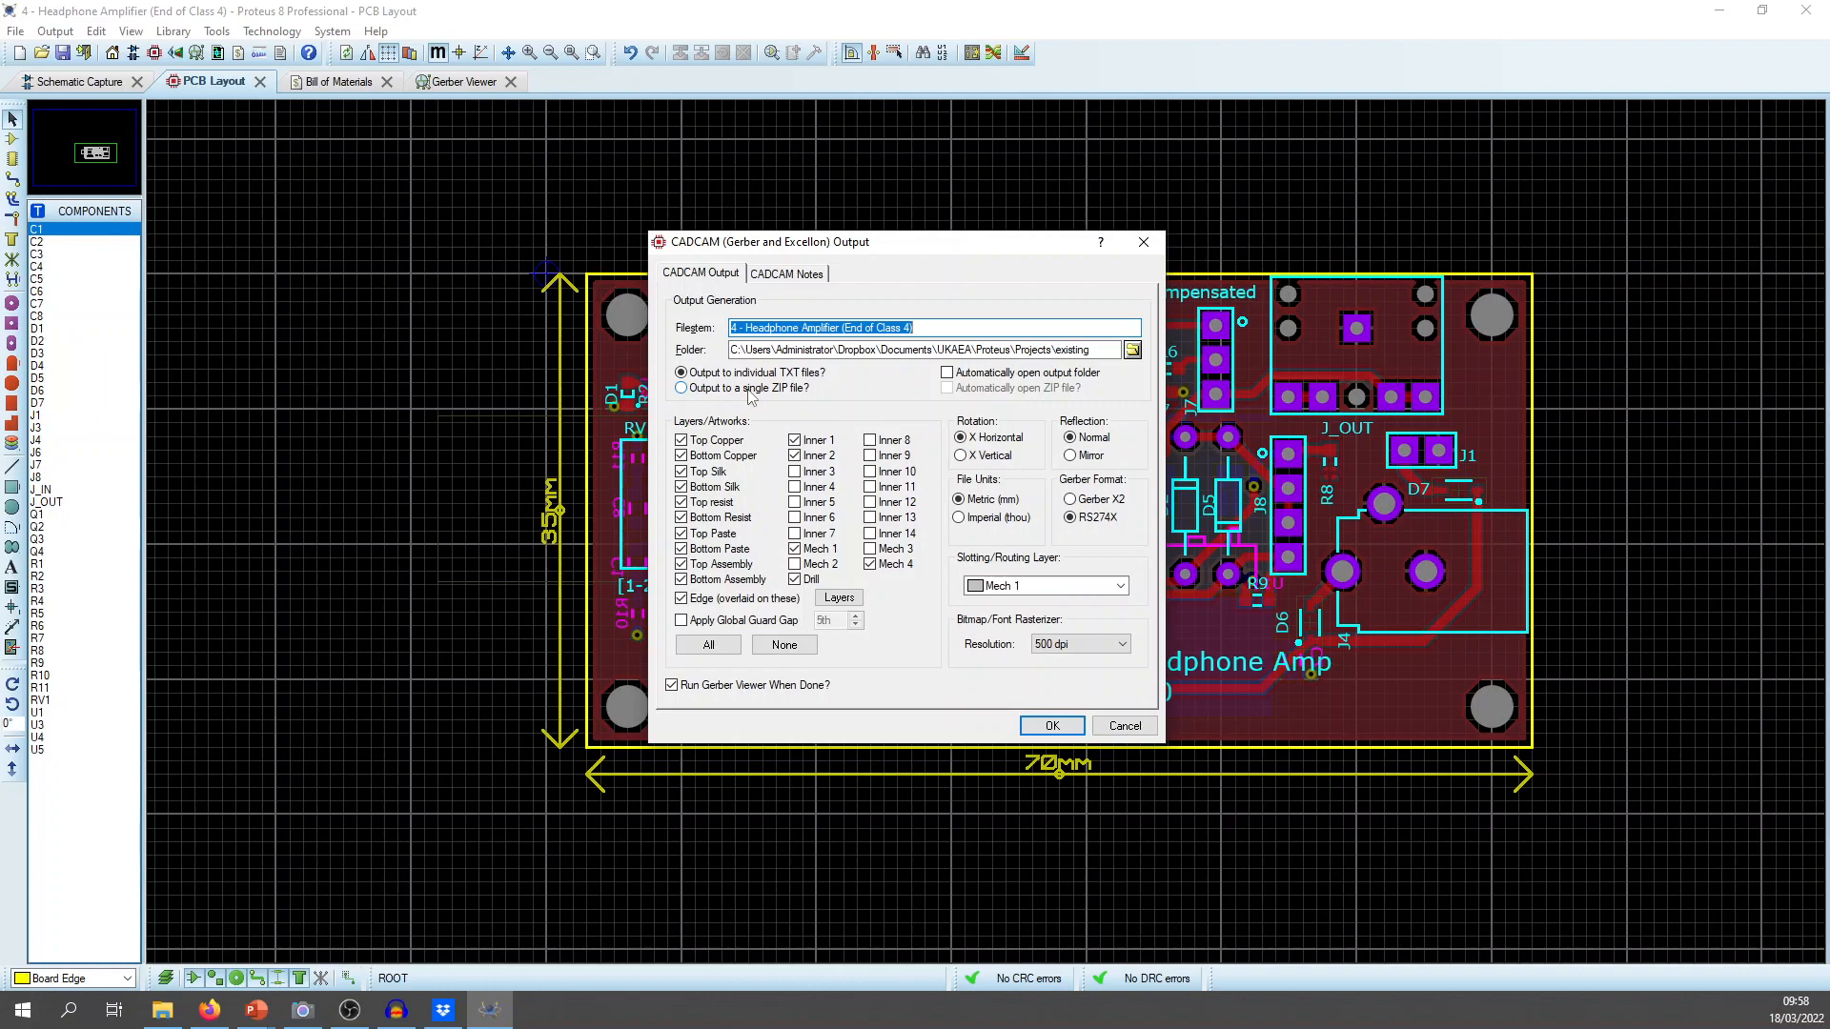
click(749, 395)
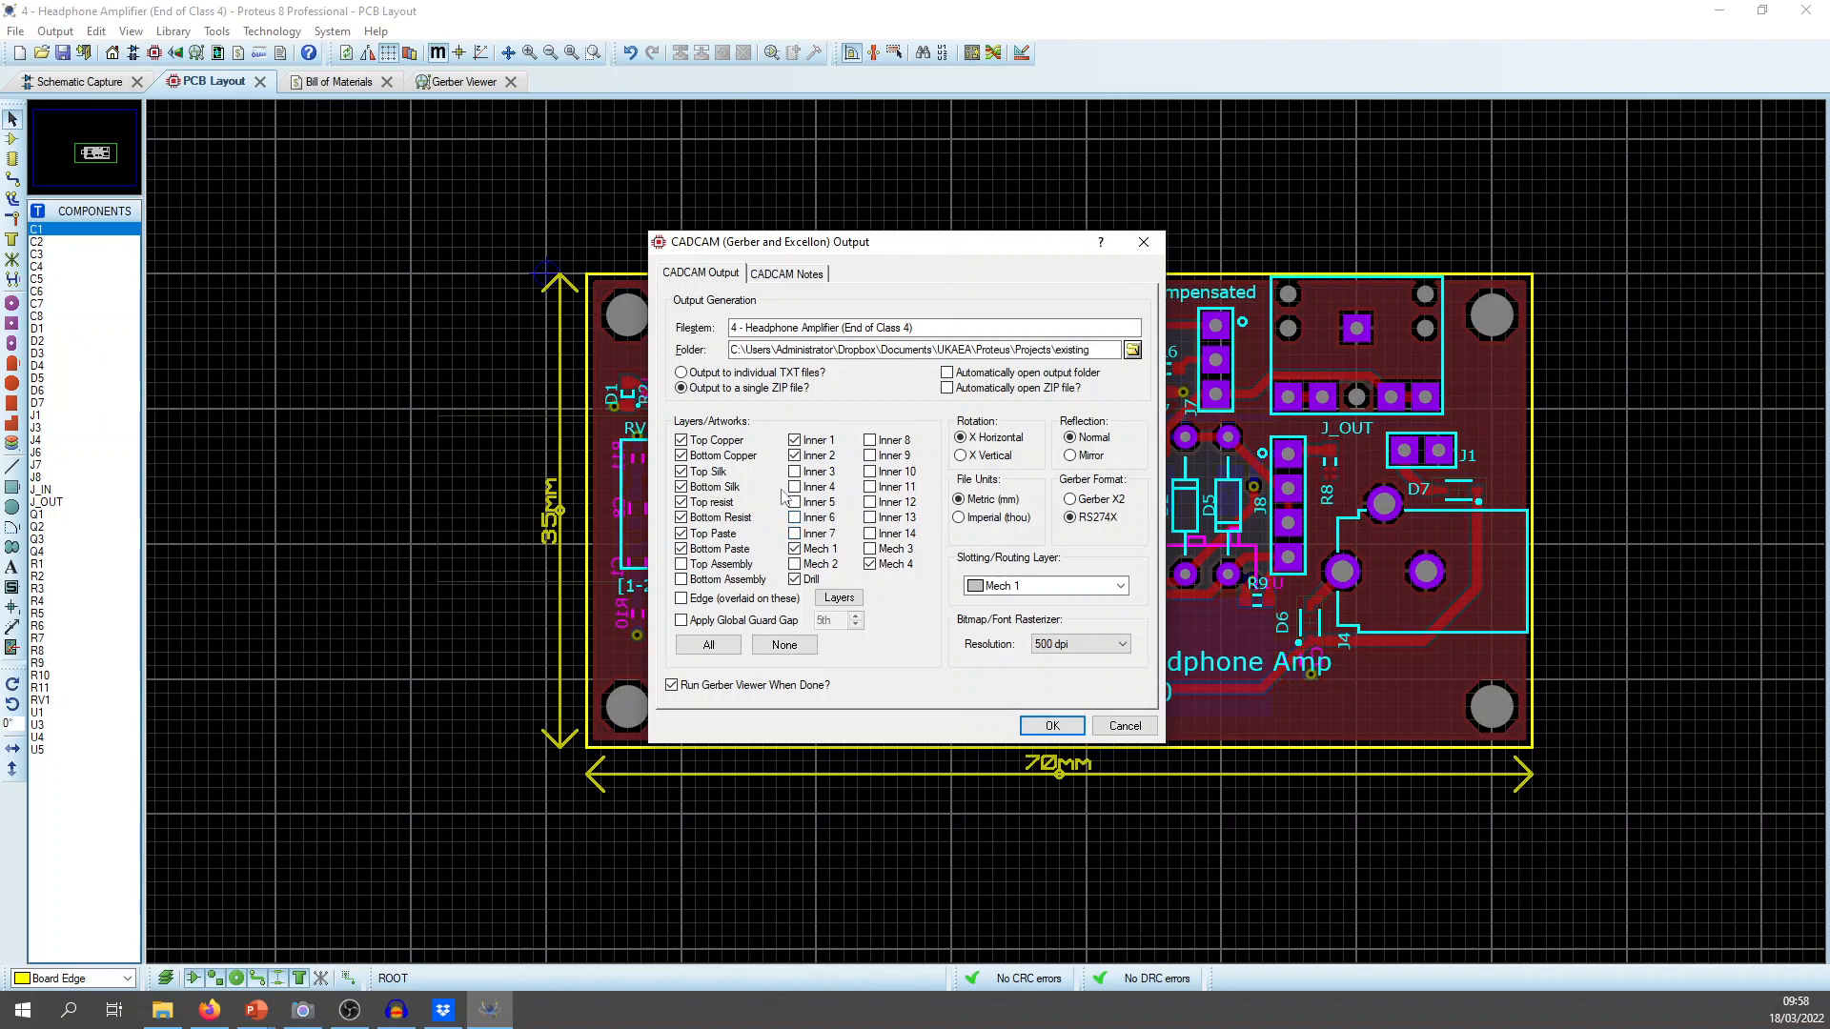
click(793, 548)
click(1070, 729)
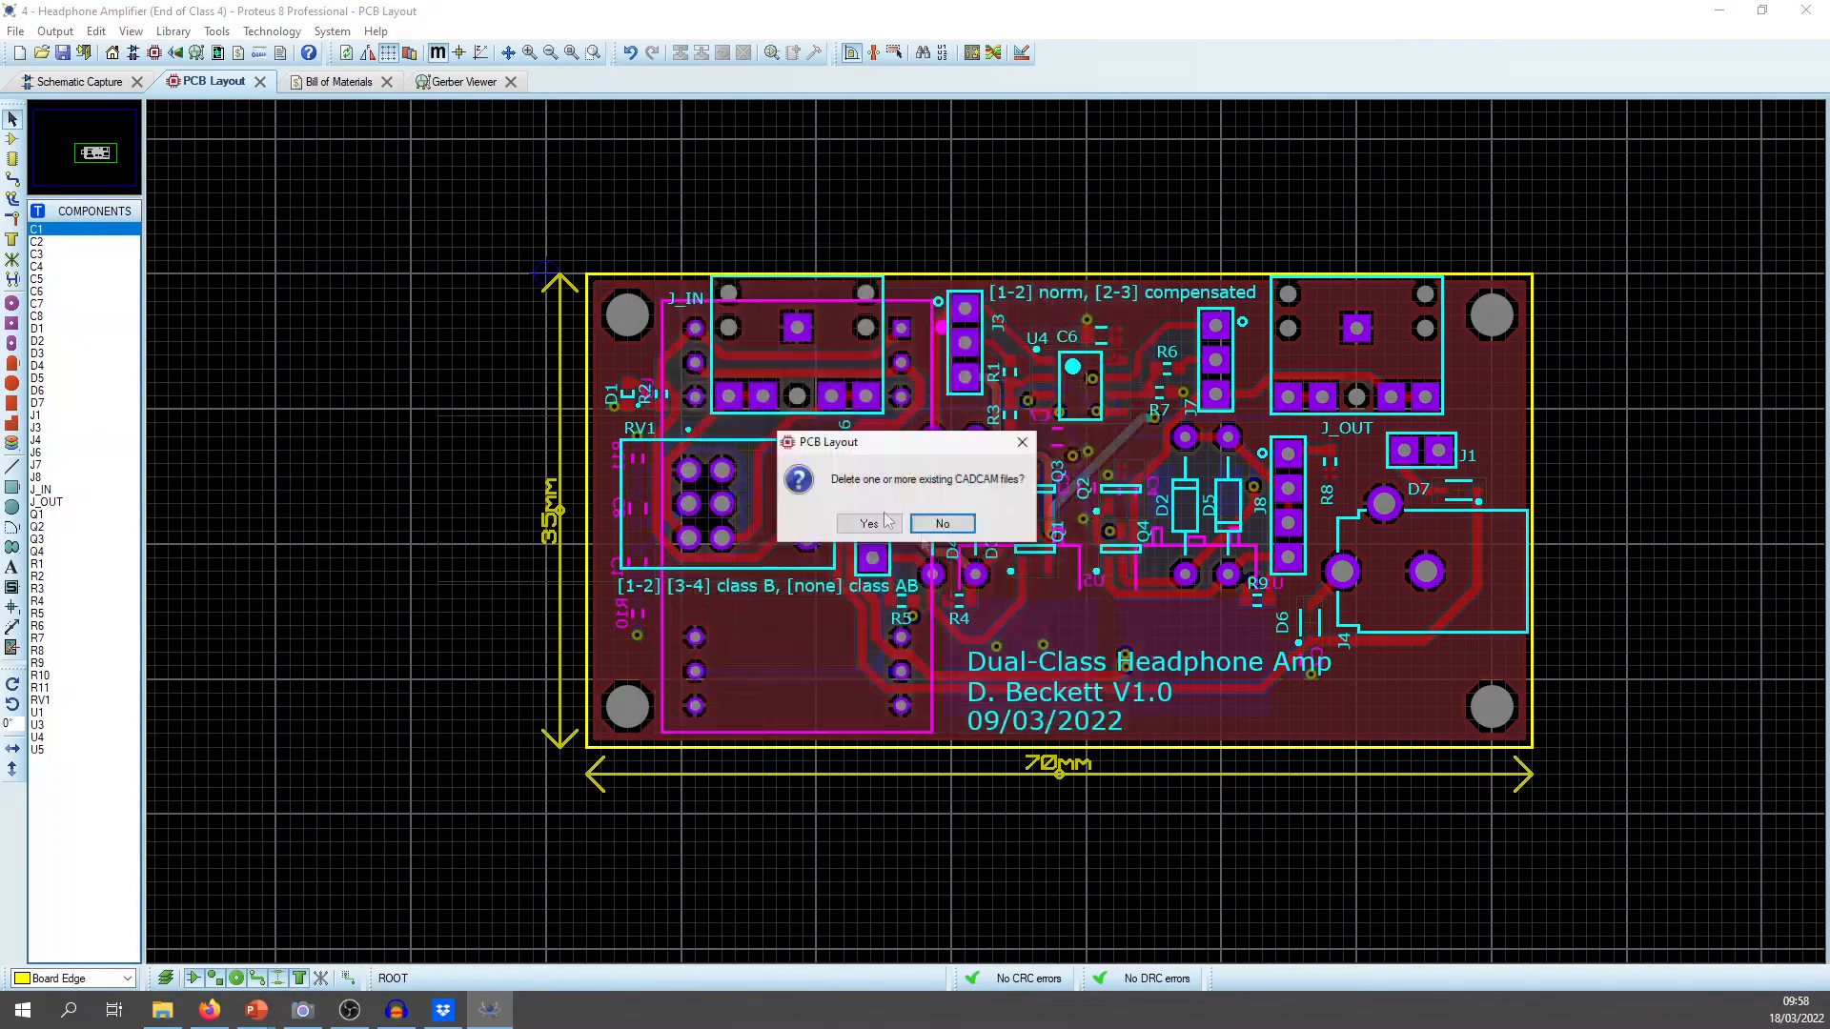
click(872, 526)
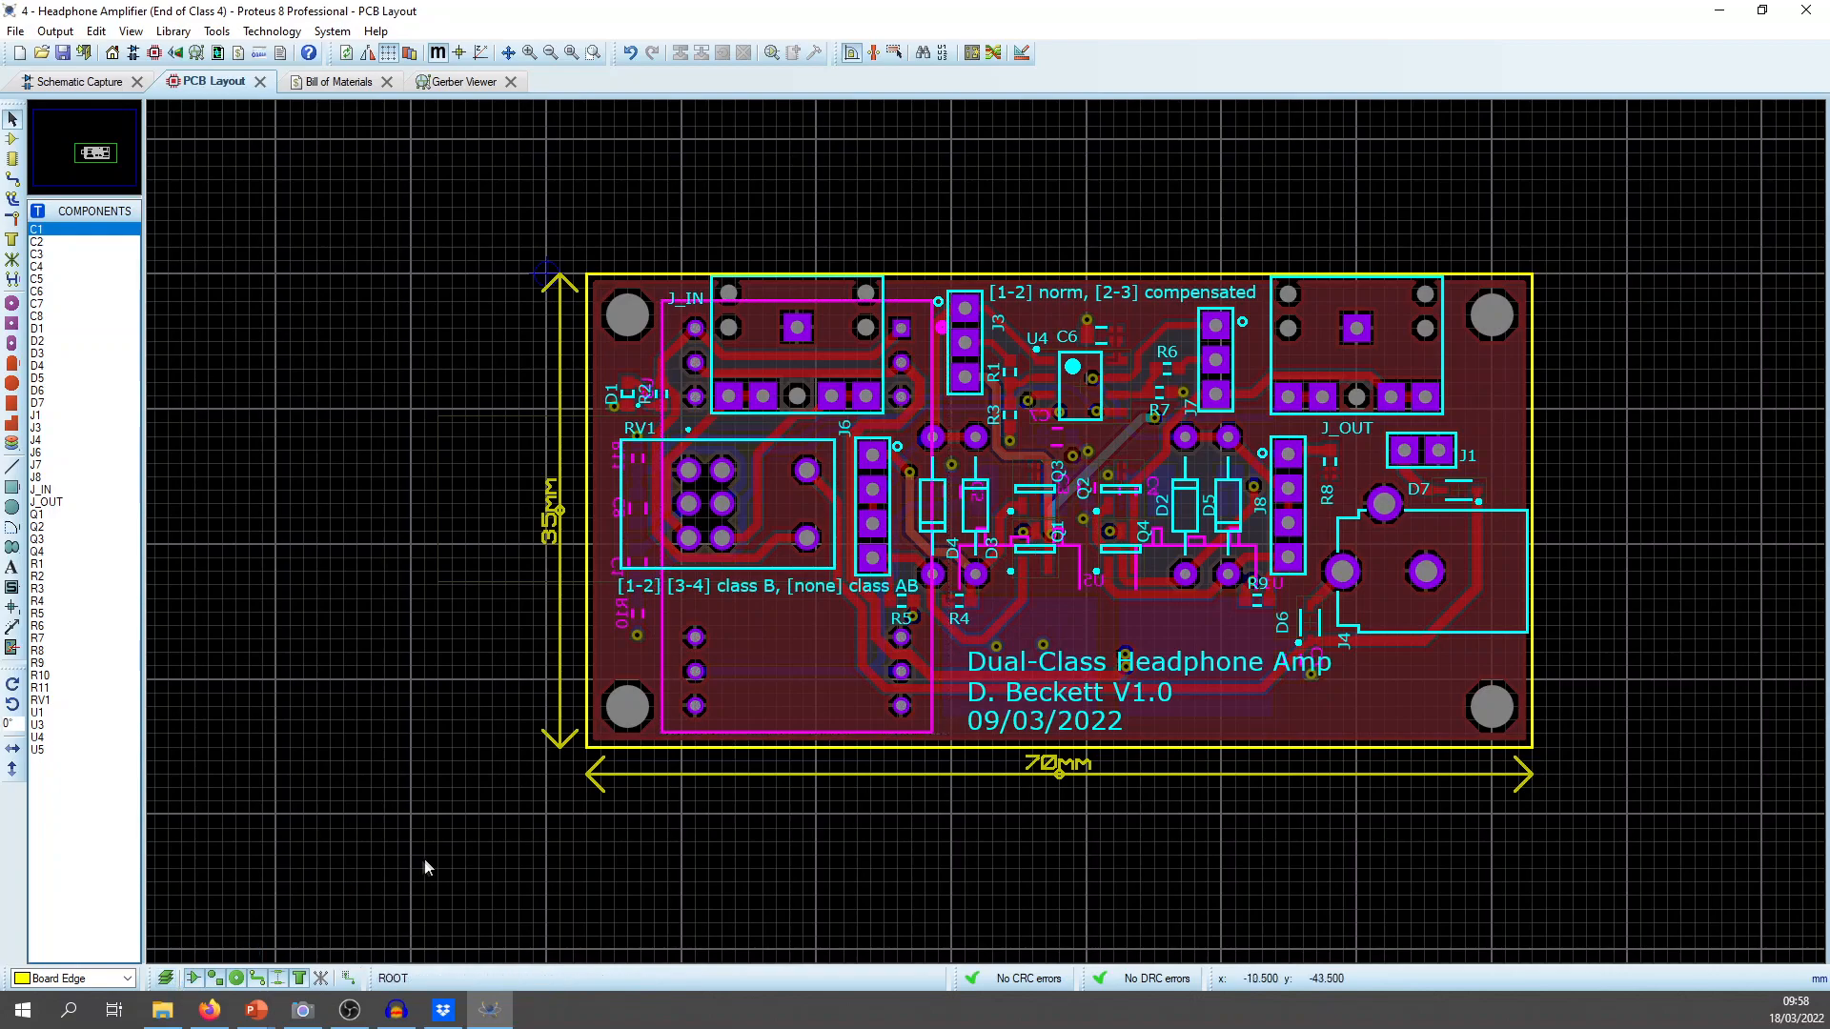
Switch to Firefox and upload the "4 - Headphone Amplifier (End of Class 4) - CADCAM" ZIP from the existing folder to the JLCPCB quote form.
click(214, 1016)
click(741, 426)
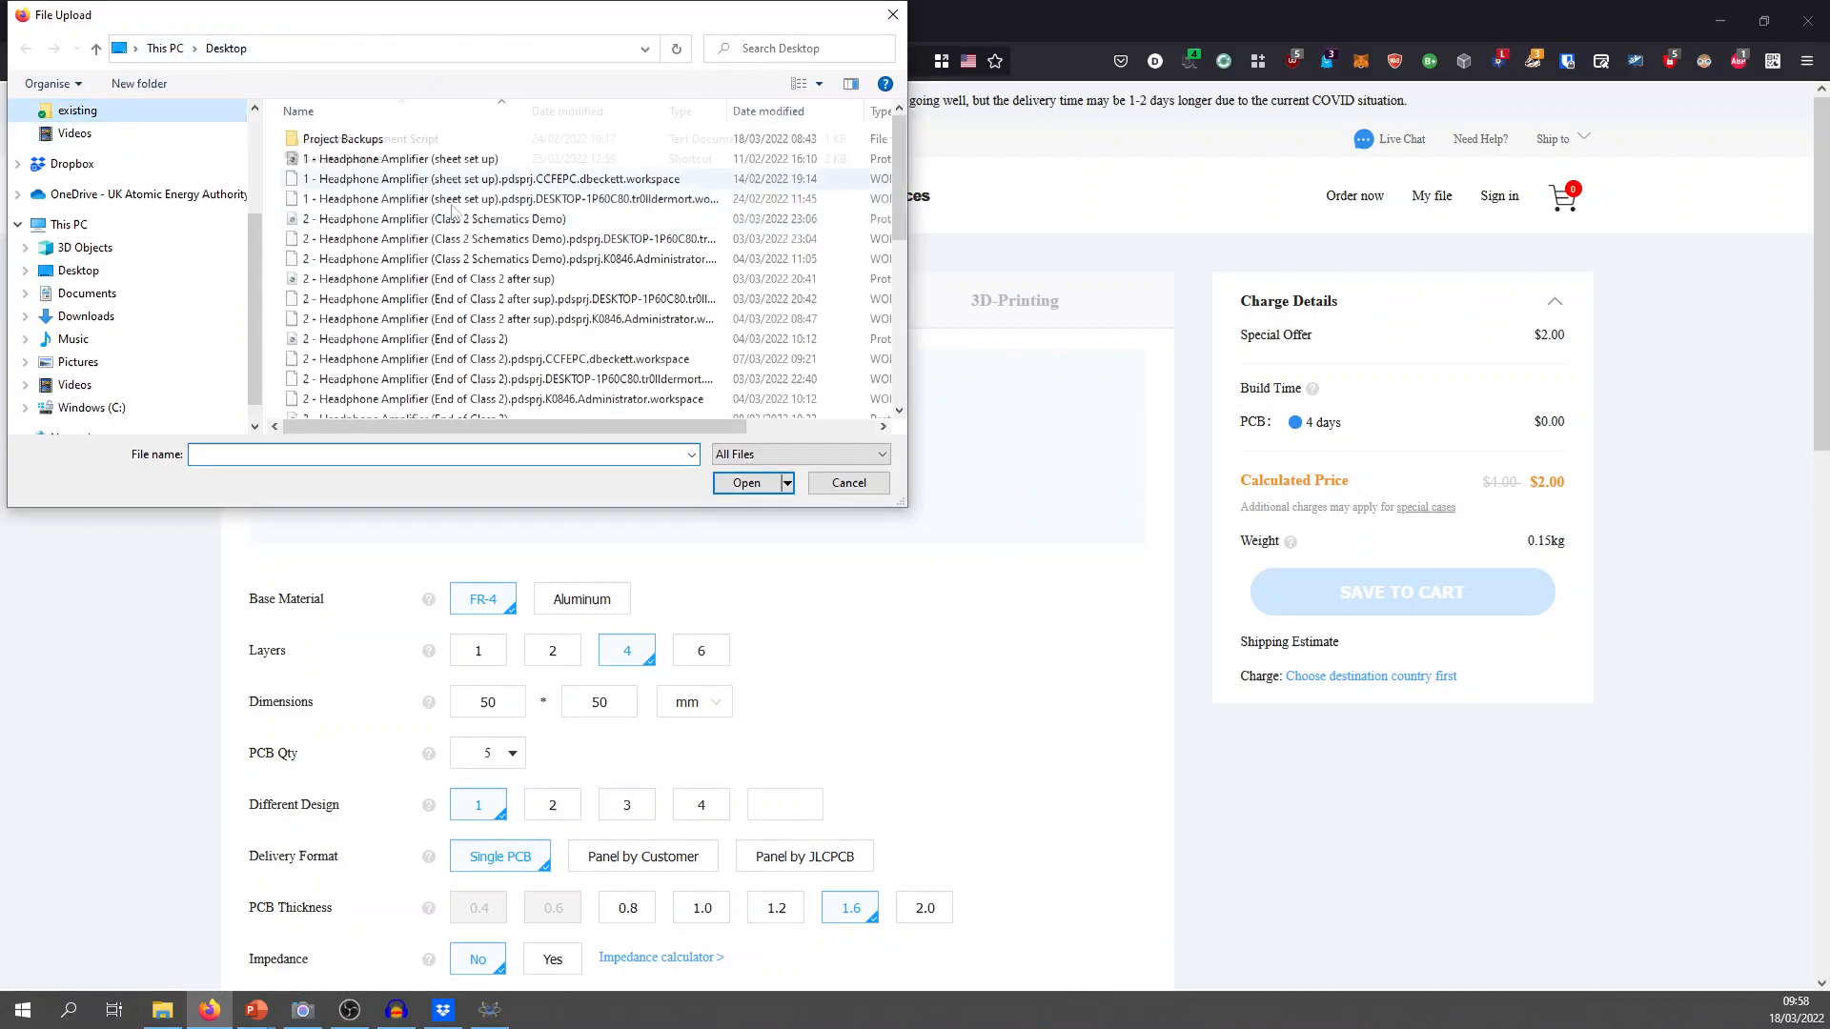
drag(902, 151, 896, 277)
click(706, 269)
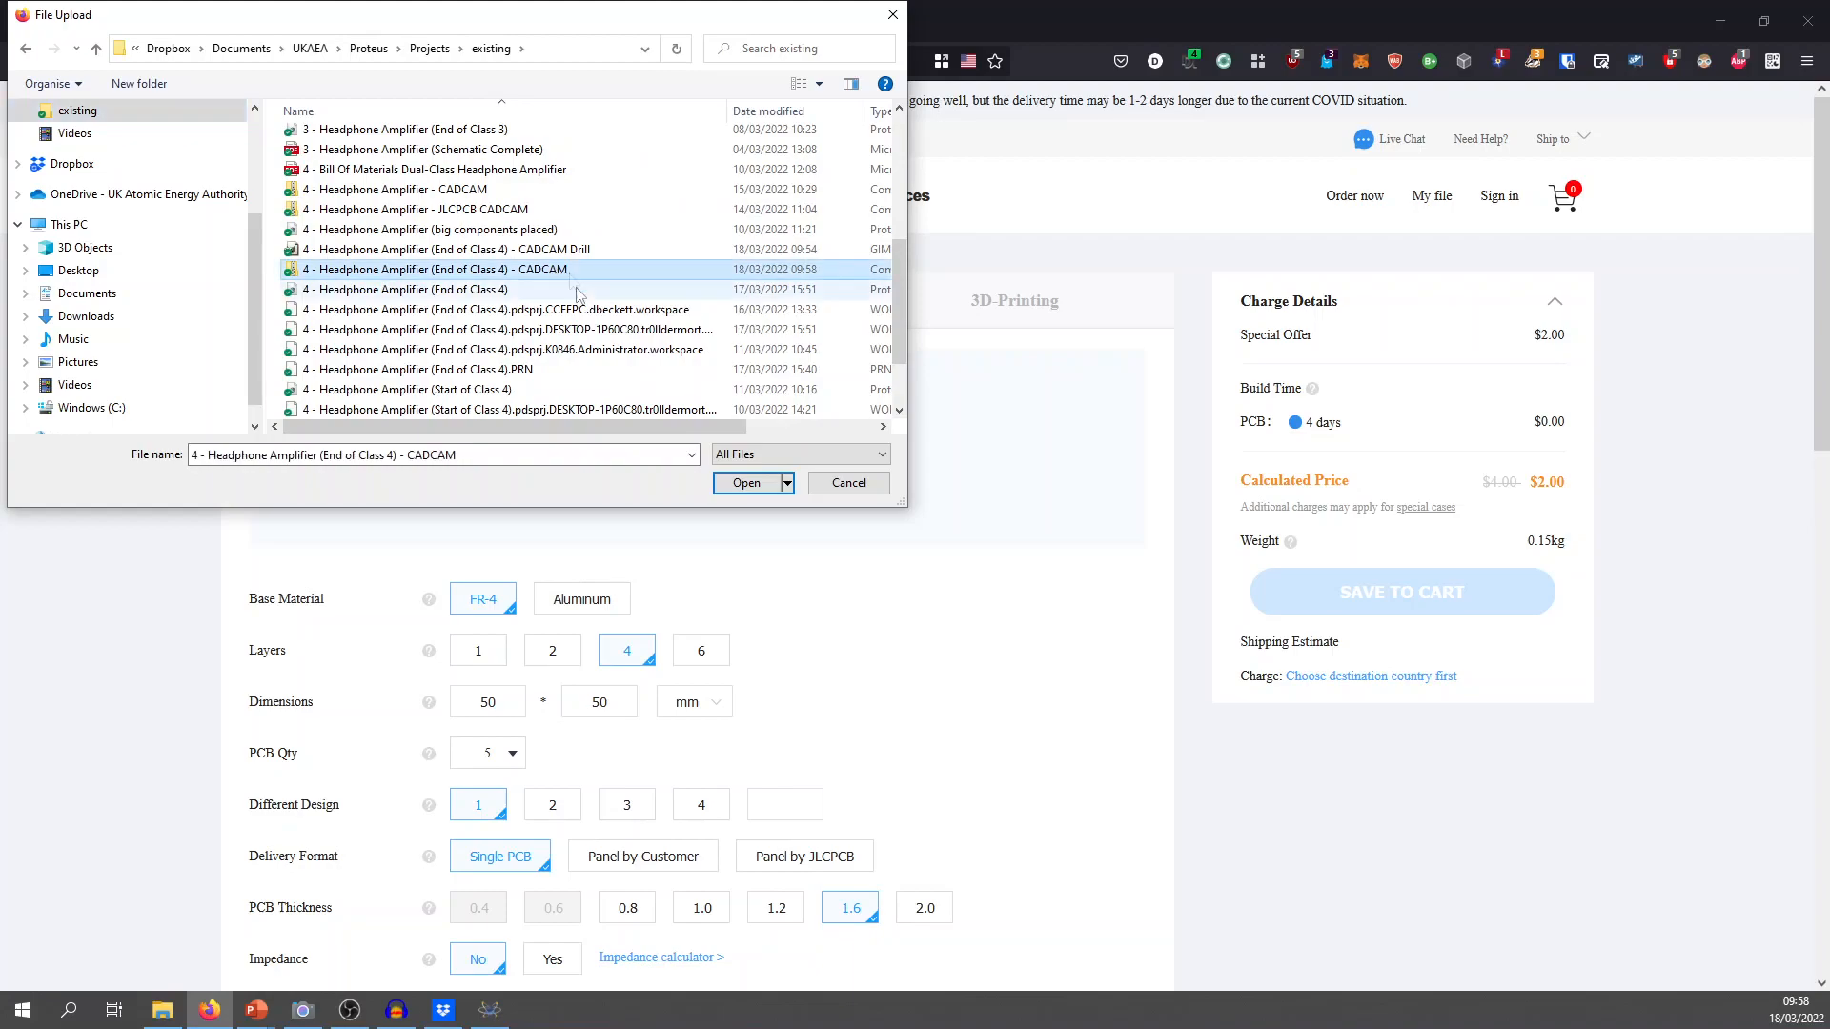
click(761, 426)
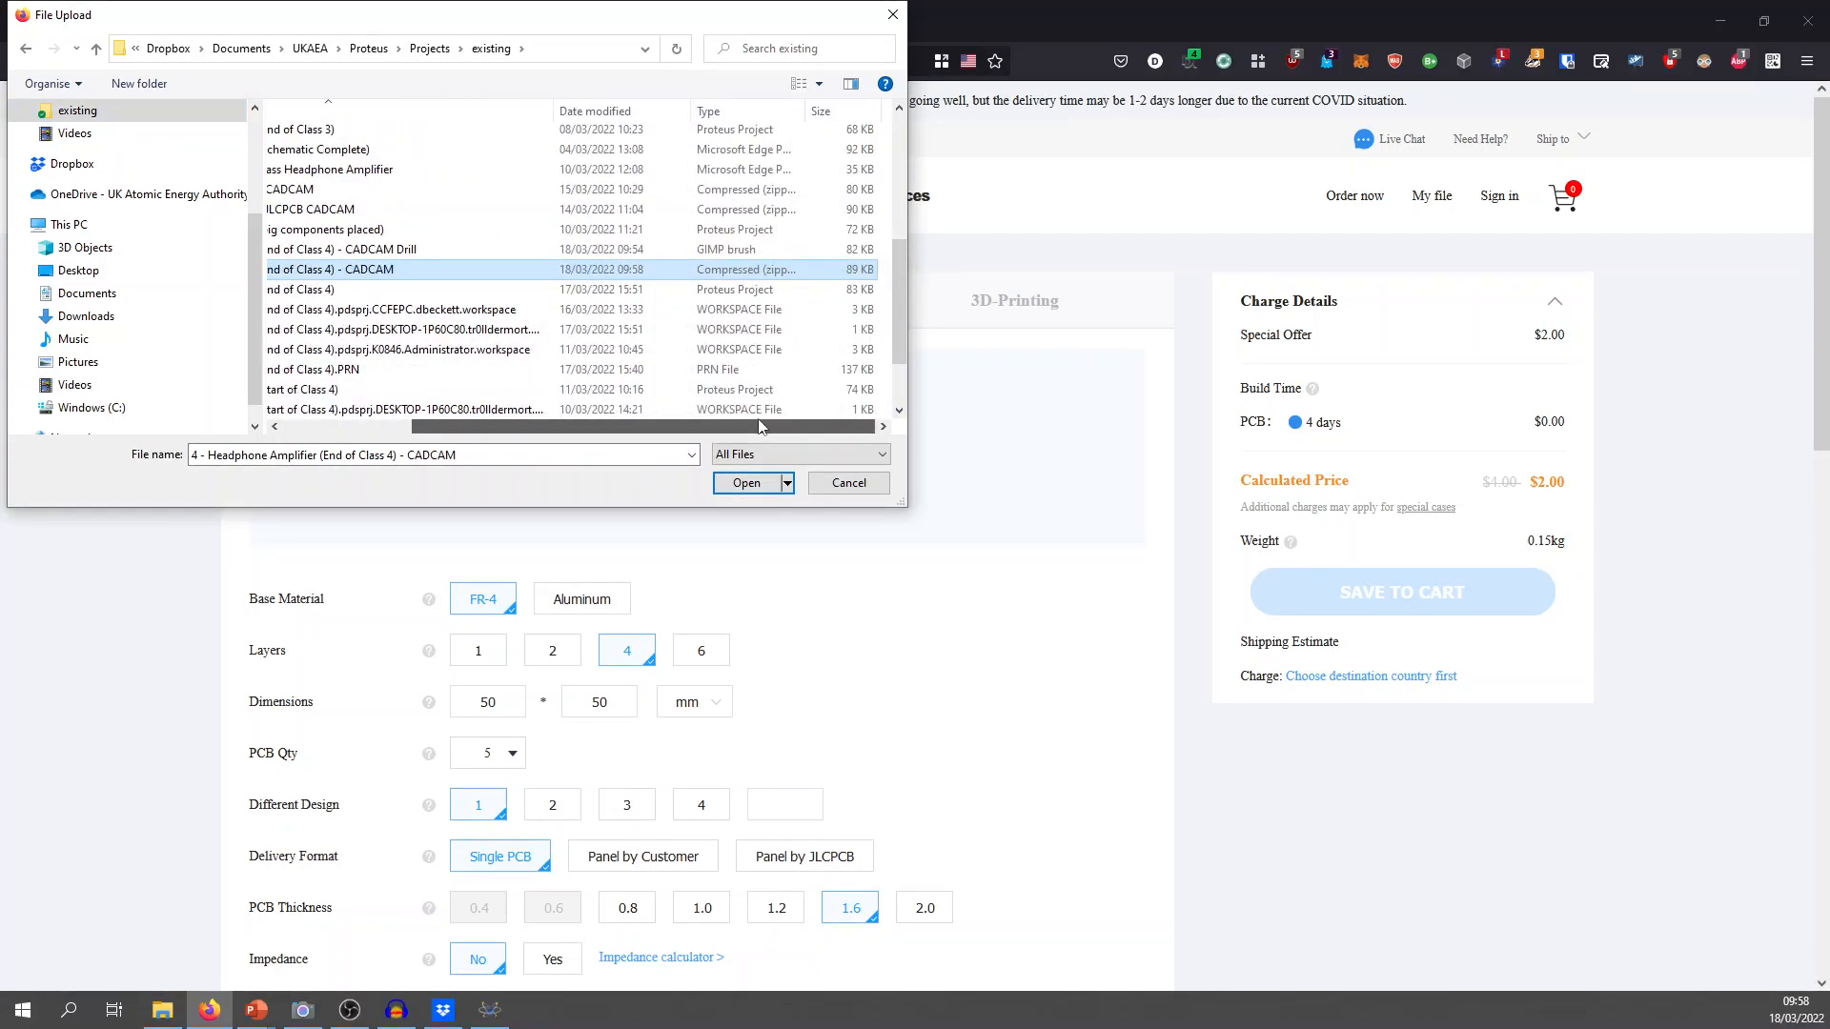
drag(760, 426, 488, 441)
click(746, 484)
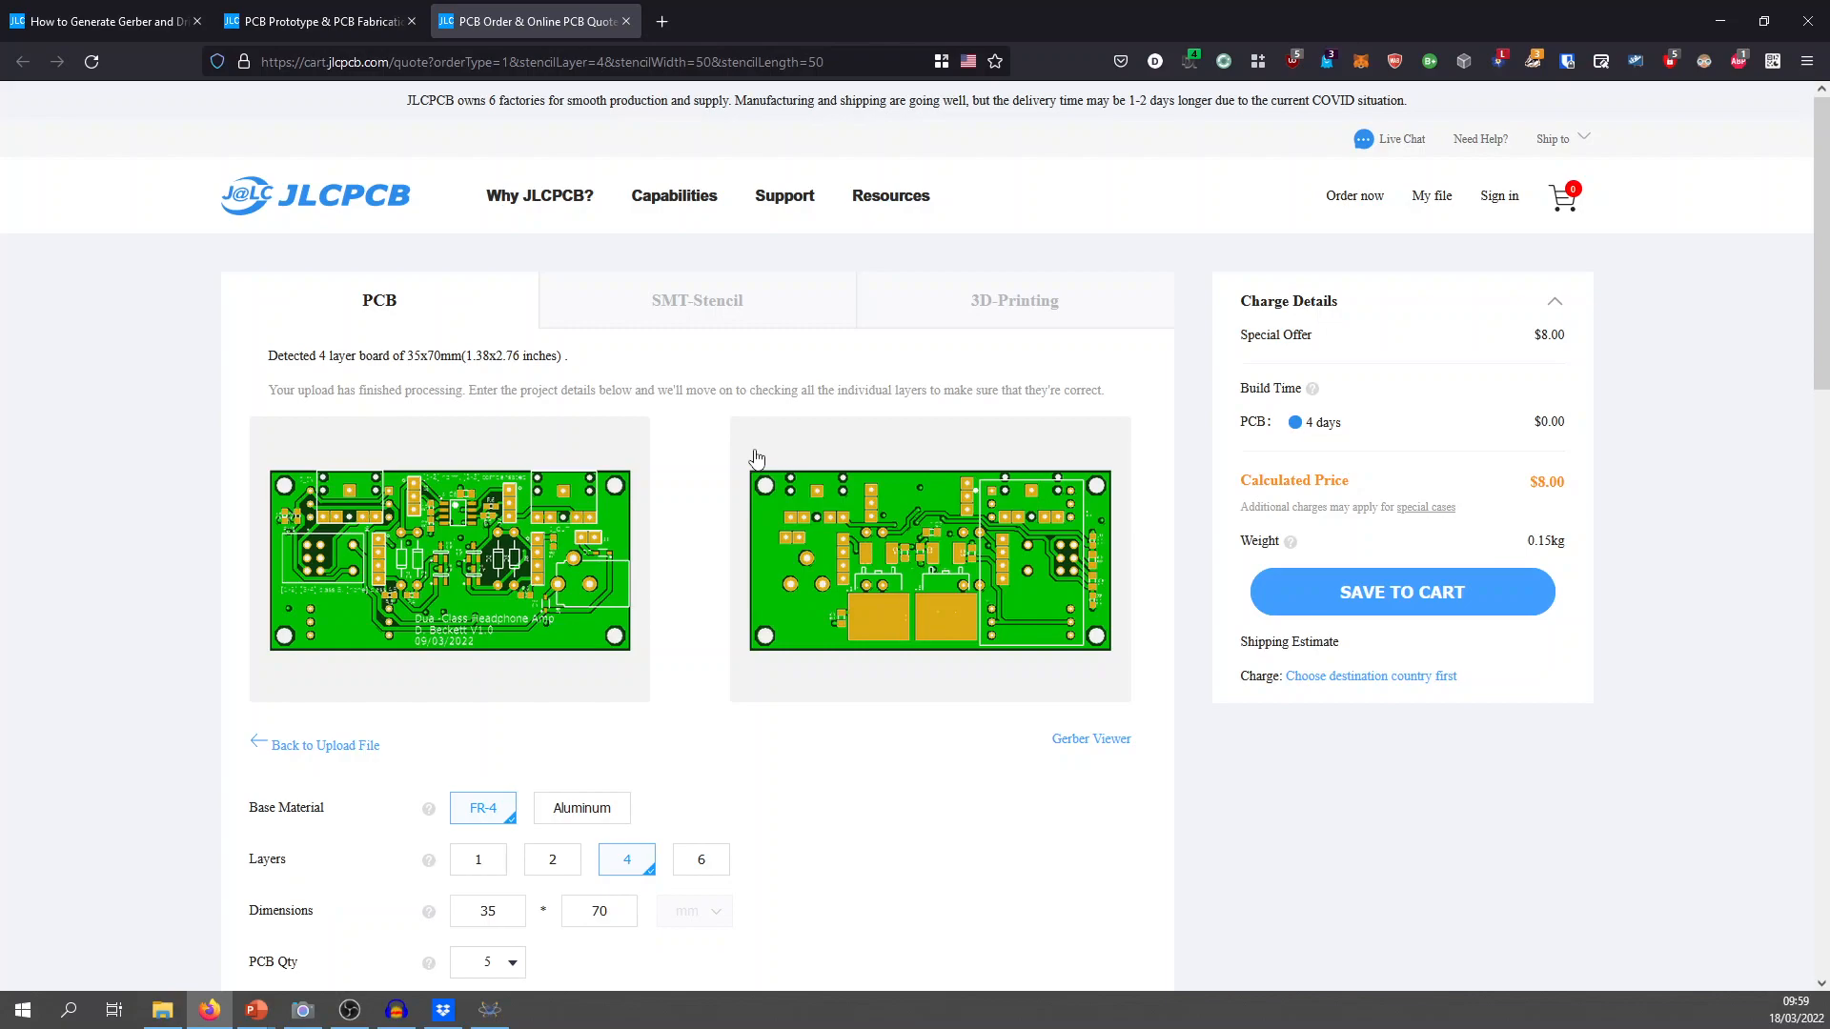
Examine the uploaded board's previews, its dimensions and the available PCB quantities in the quote form.
scroll(713, 496, down, 1)
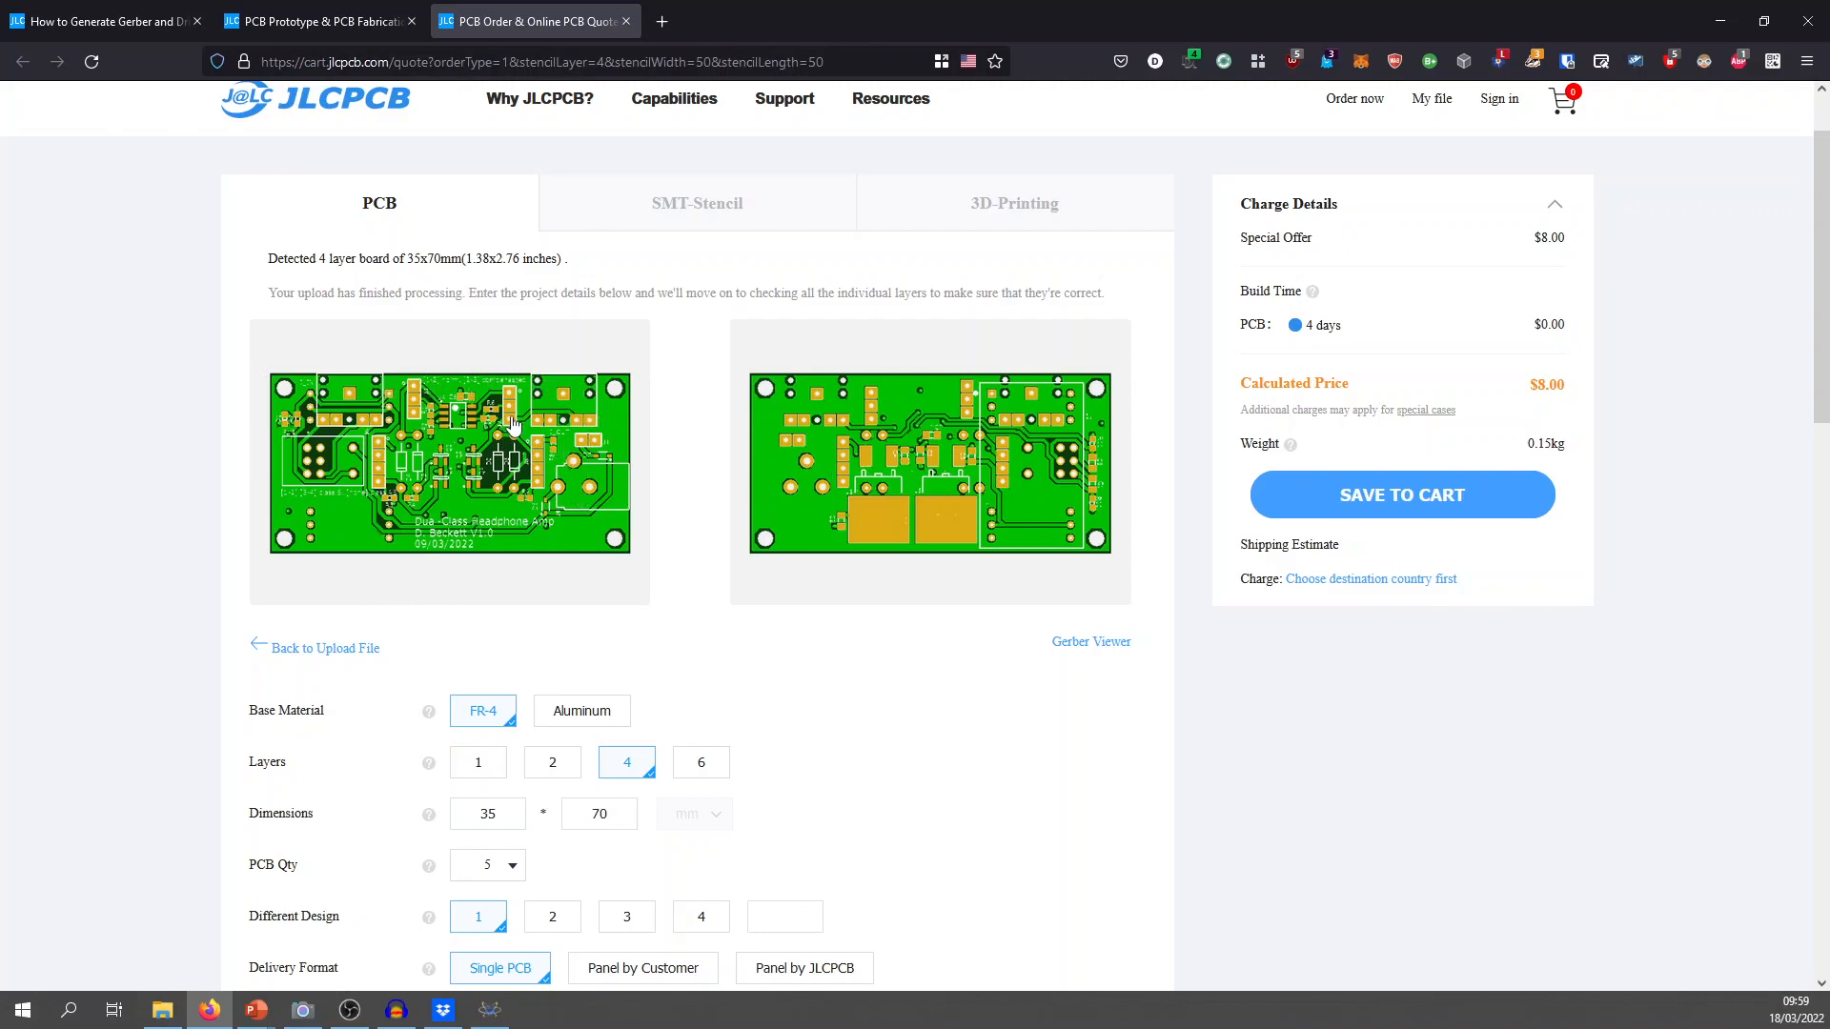
scroll(524, 419, down, 1)
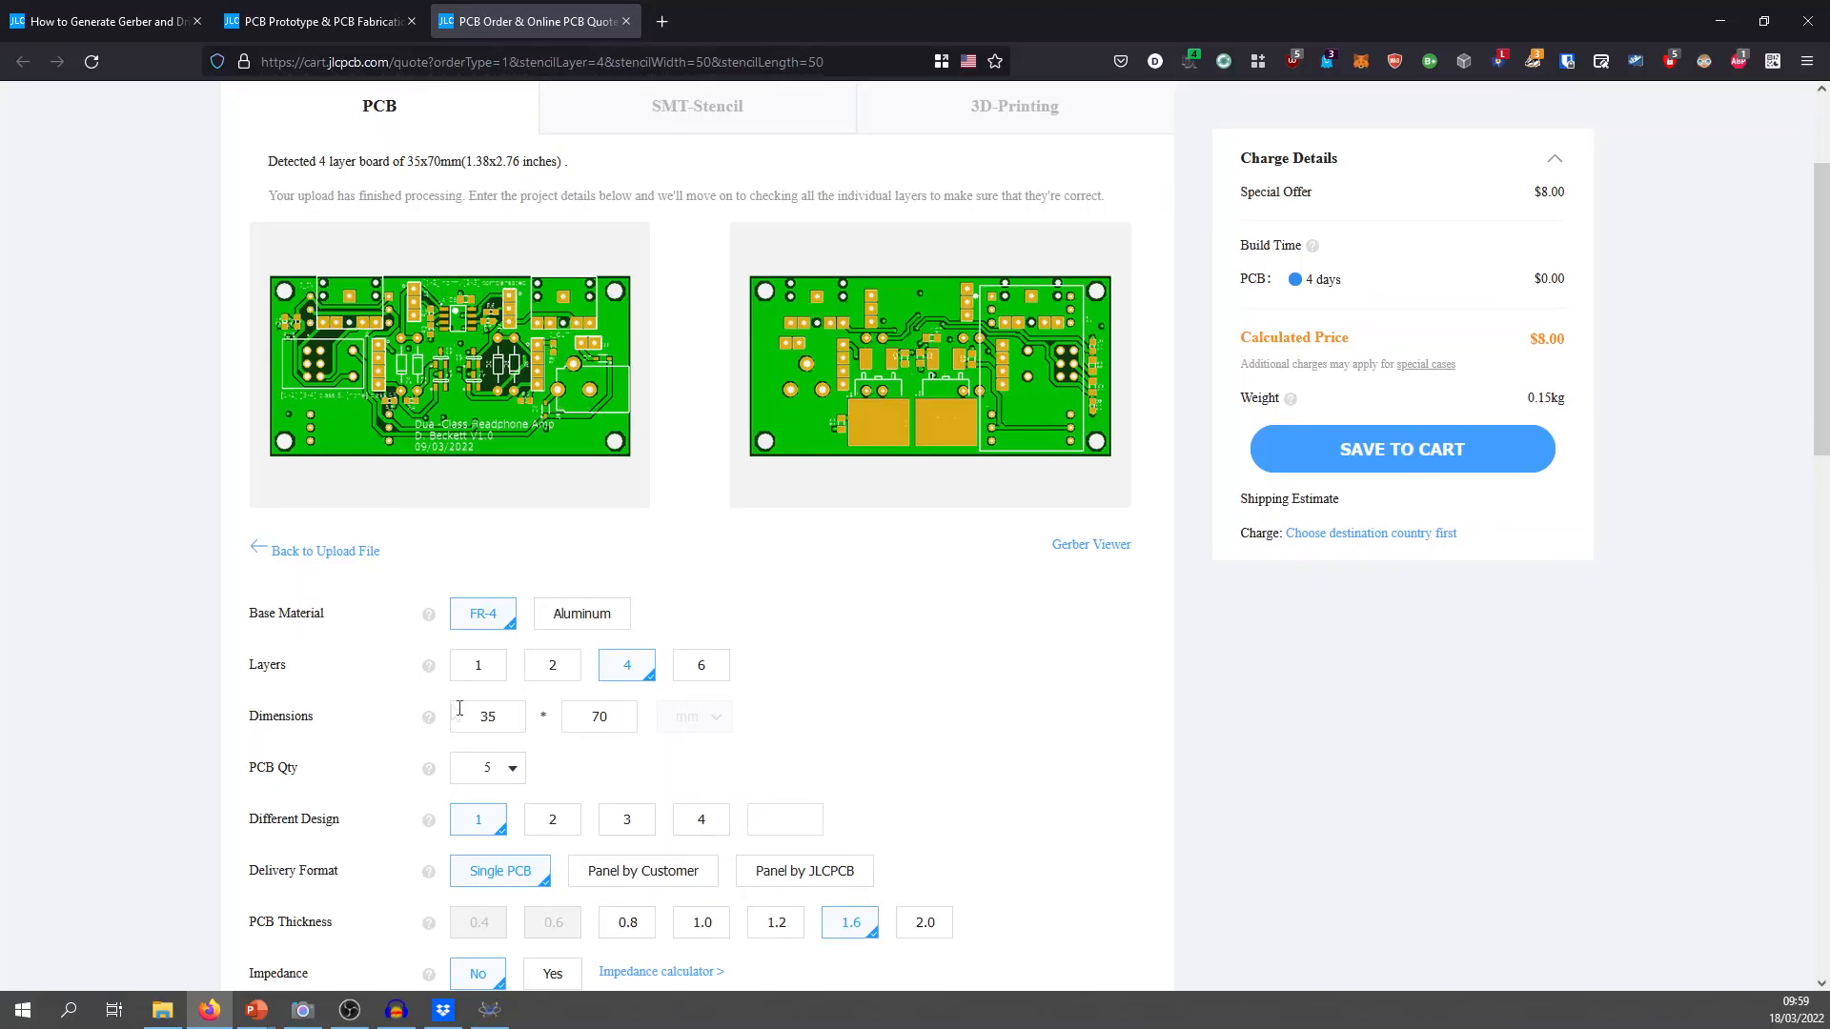
double_click(596, 720)
click(487, 716)
key(Tab)
click(847, 791)
scroll(920, 639, down, 5)
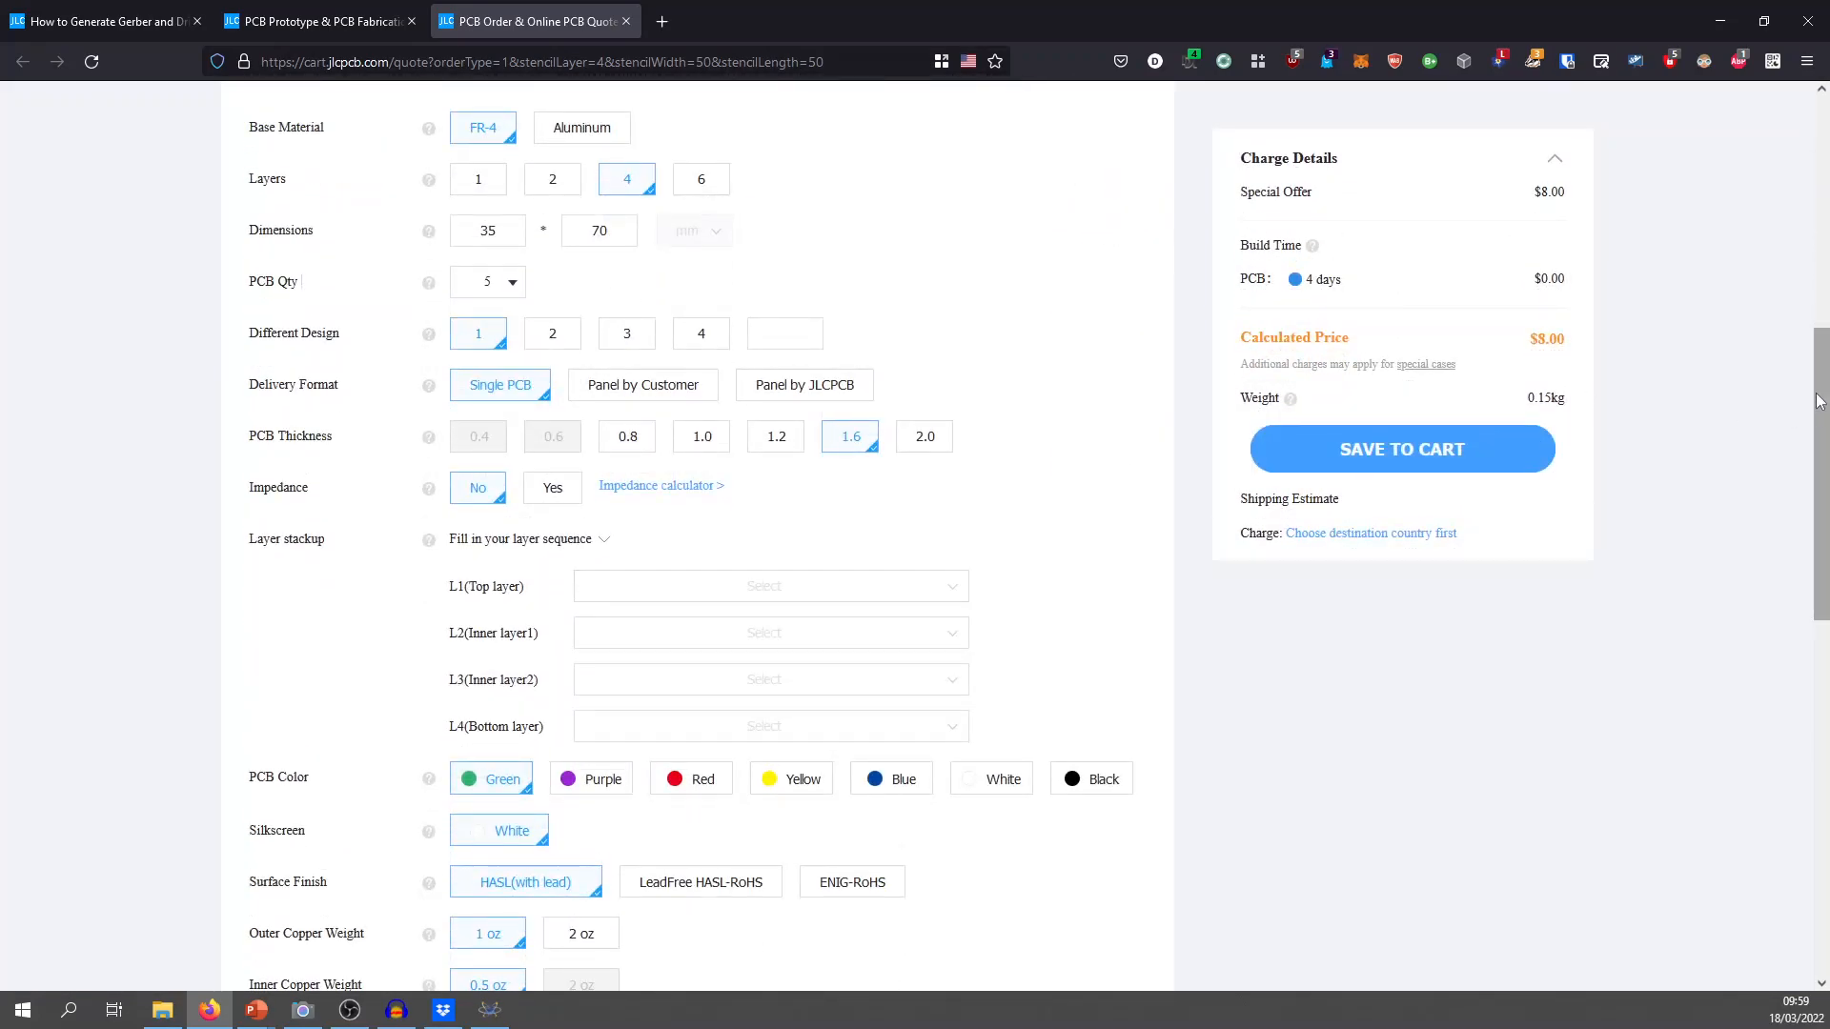
drag(1820, 397, 1821, 387)
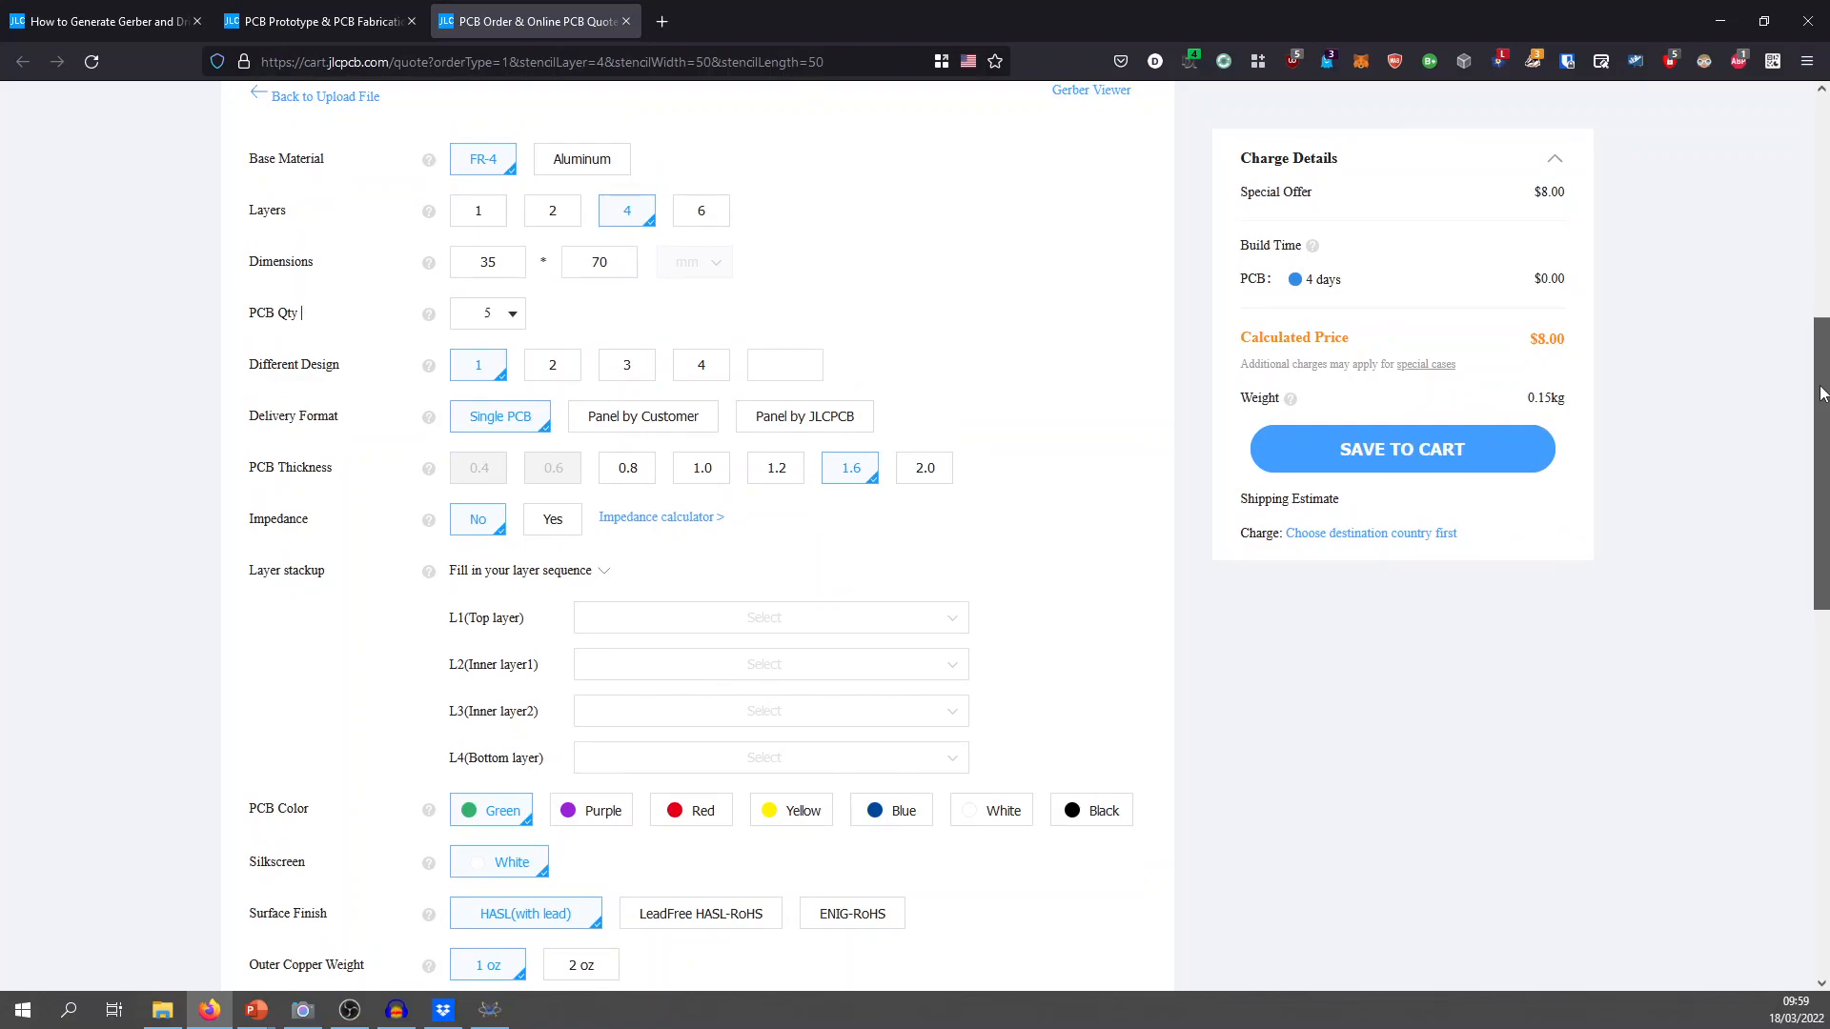
drag(1820, 392, 1820, 385)
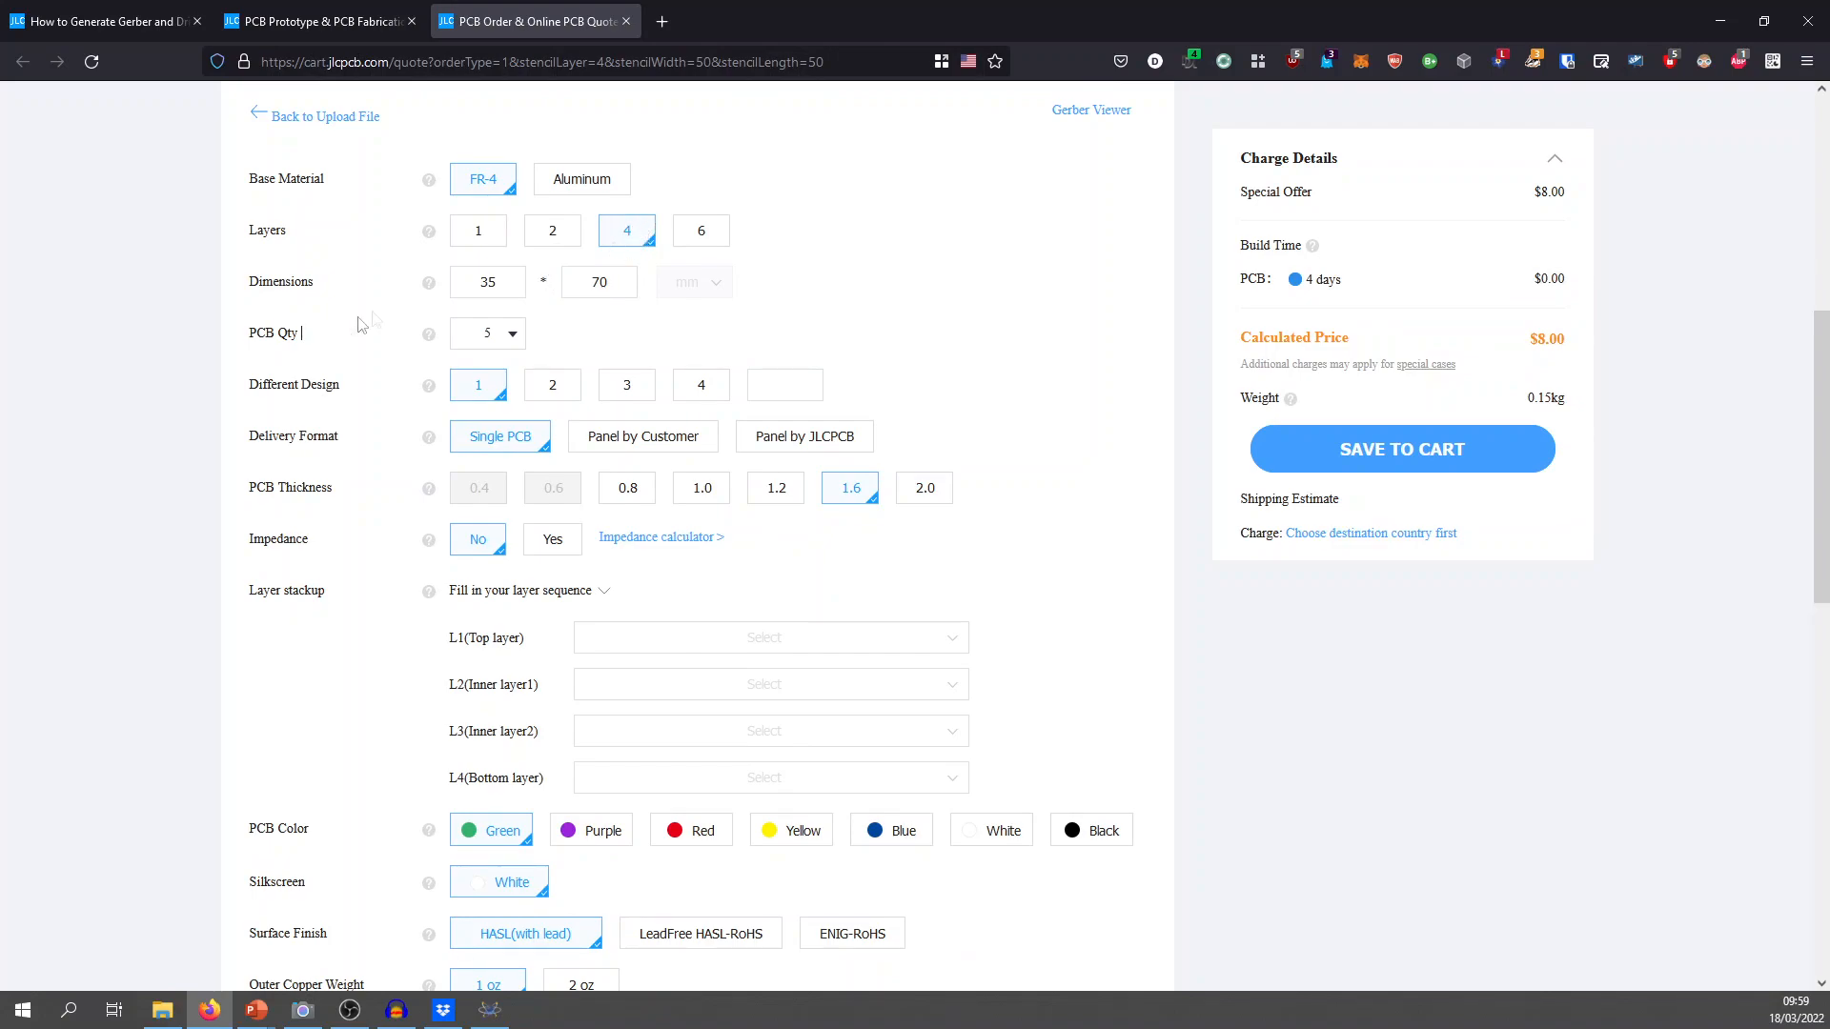
click(513, 333)
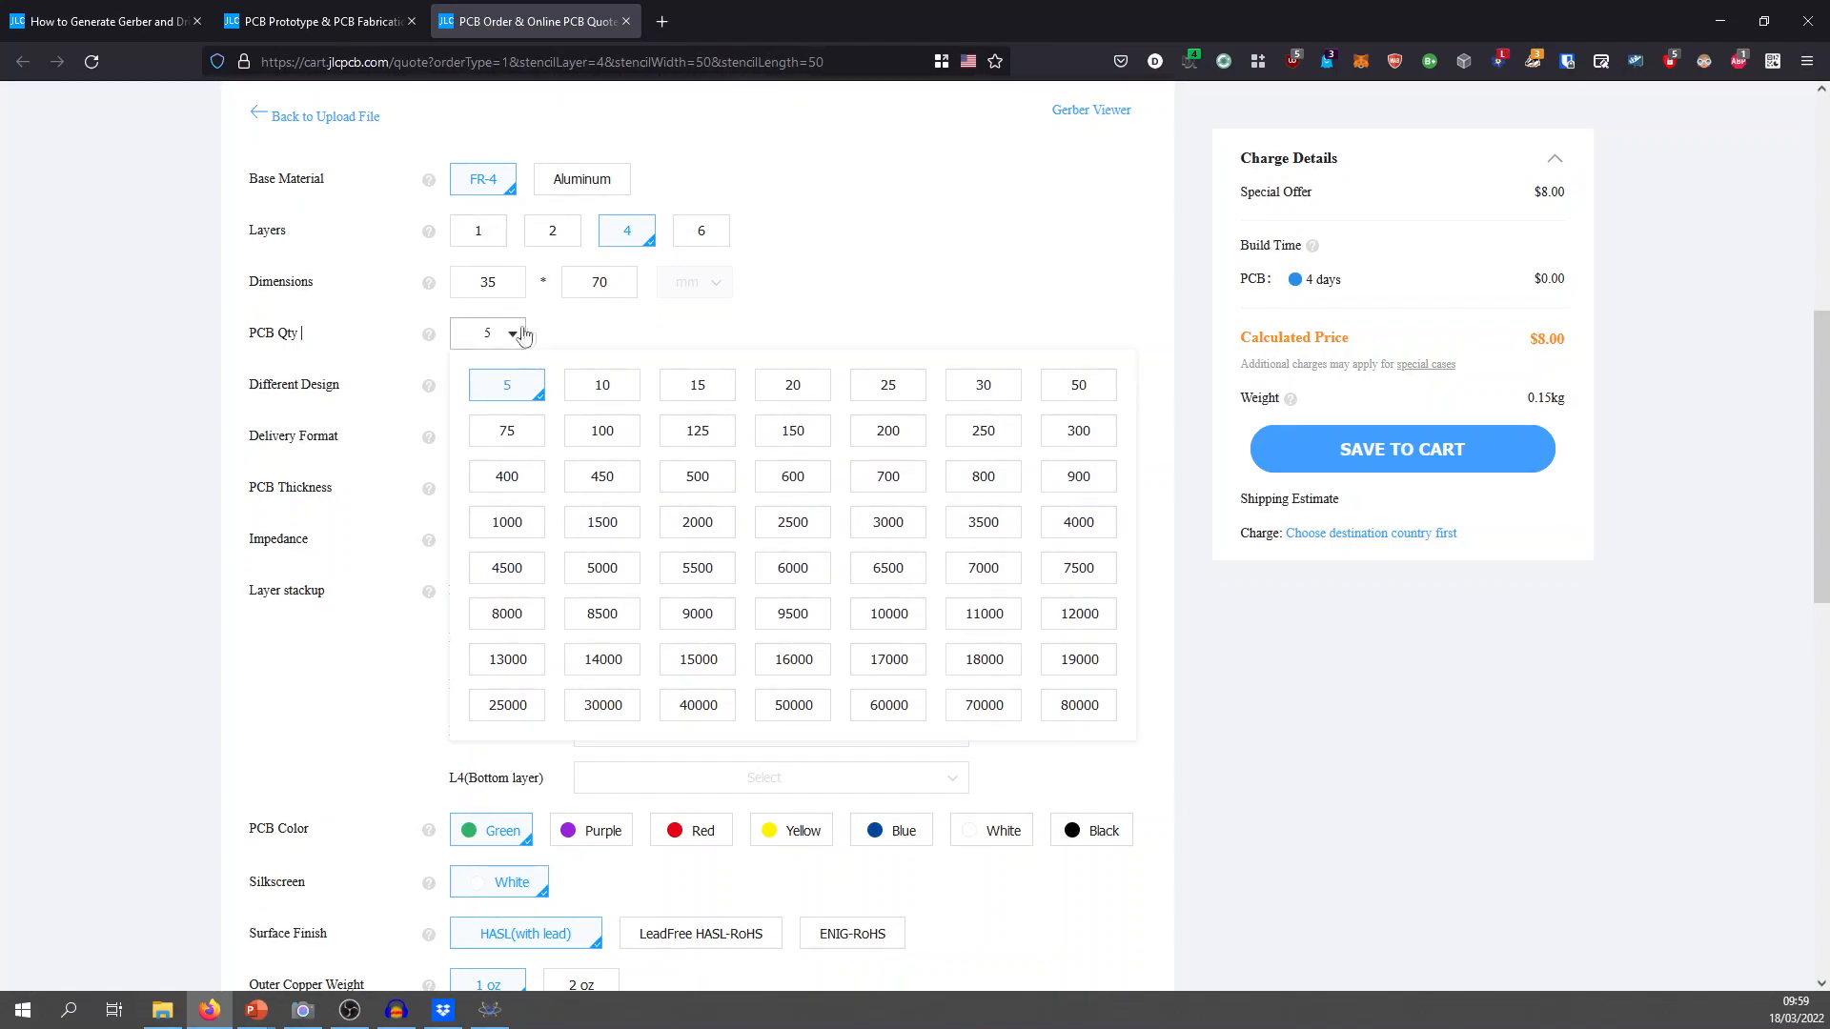
click(518, 336)
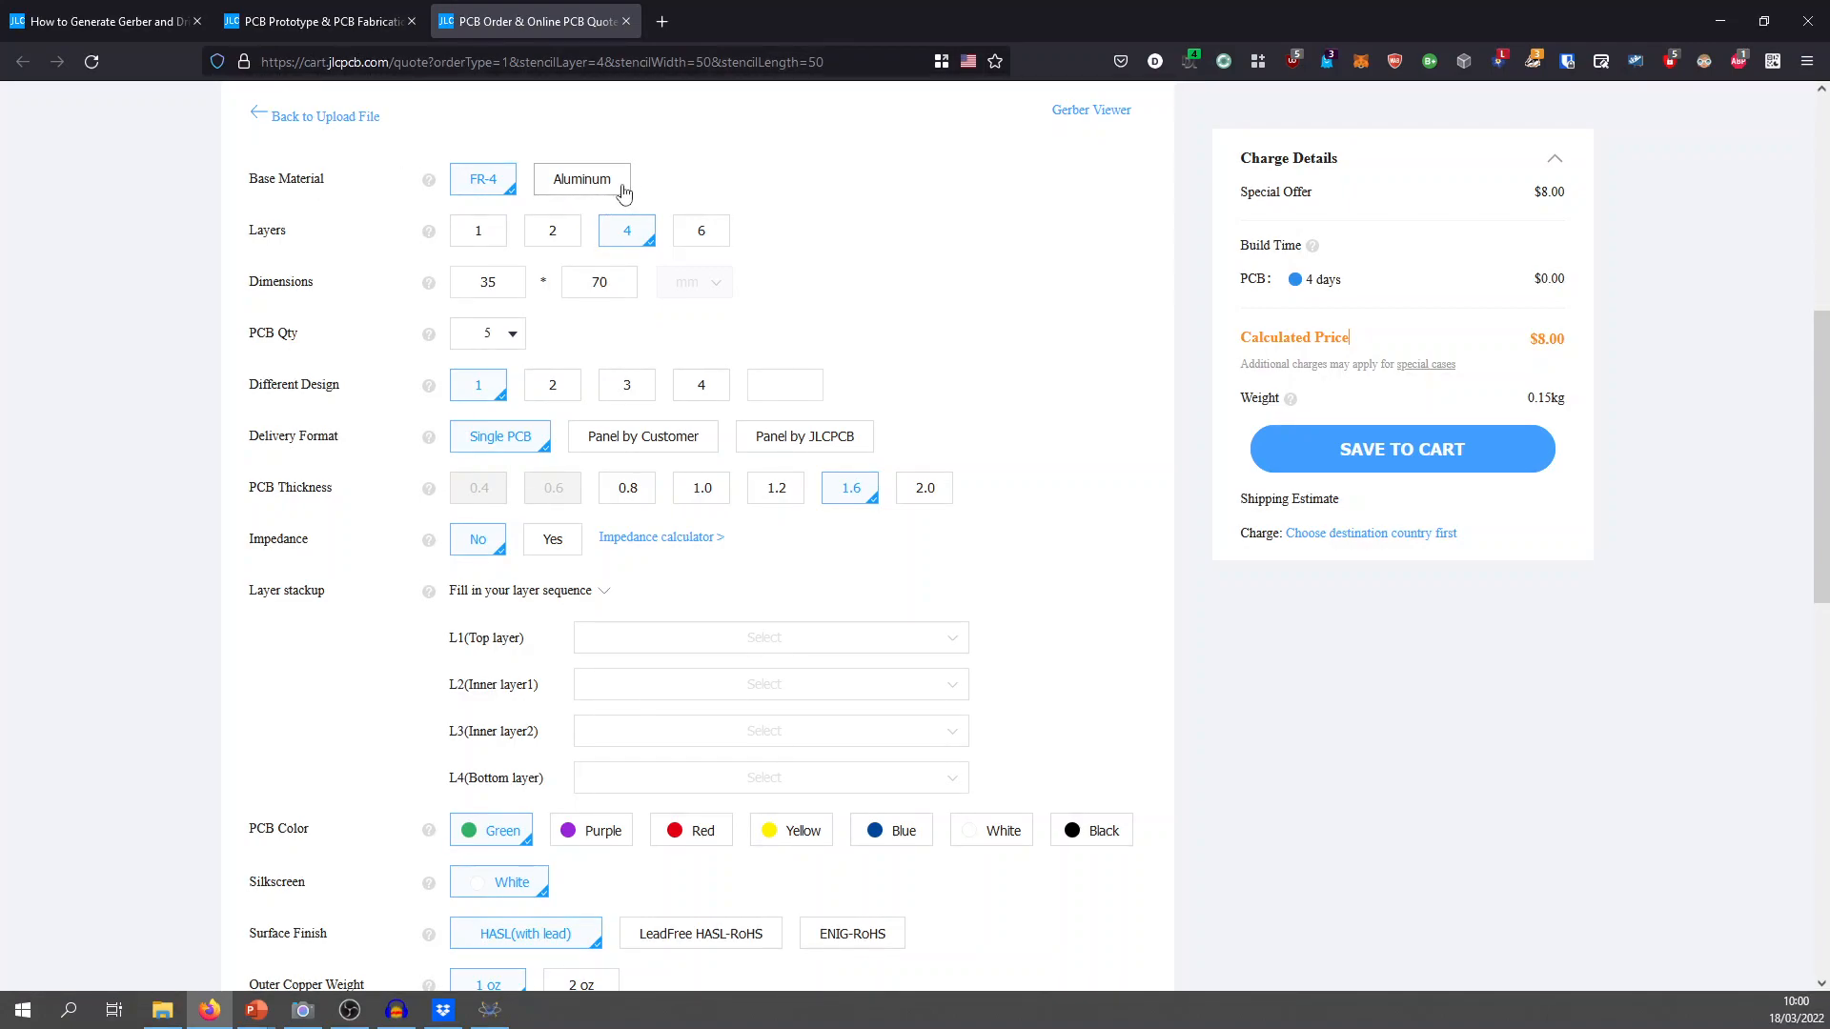
Review the quote form's fabrication options, from base material and layers down to copper weight, material type and order number removal.
scroll(427, 181, up, 2)
mouse_move(431, 381)
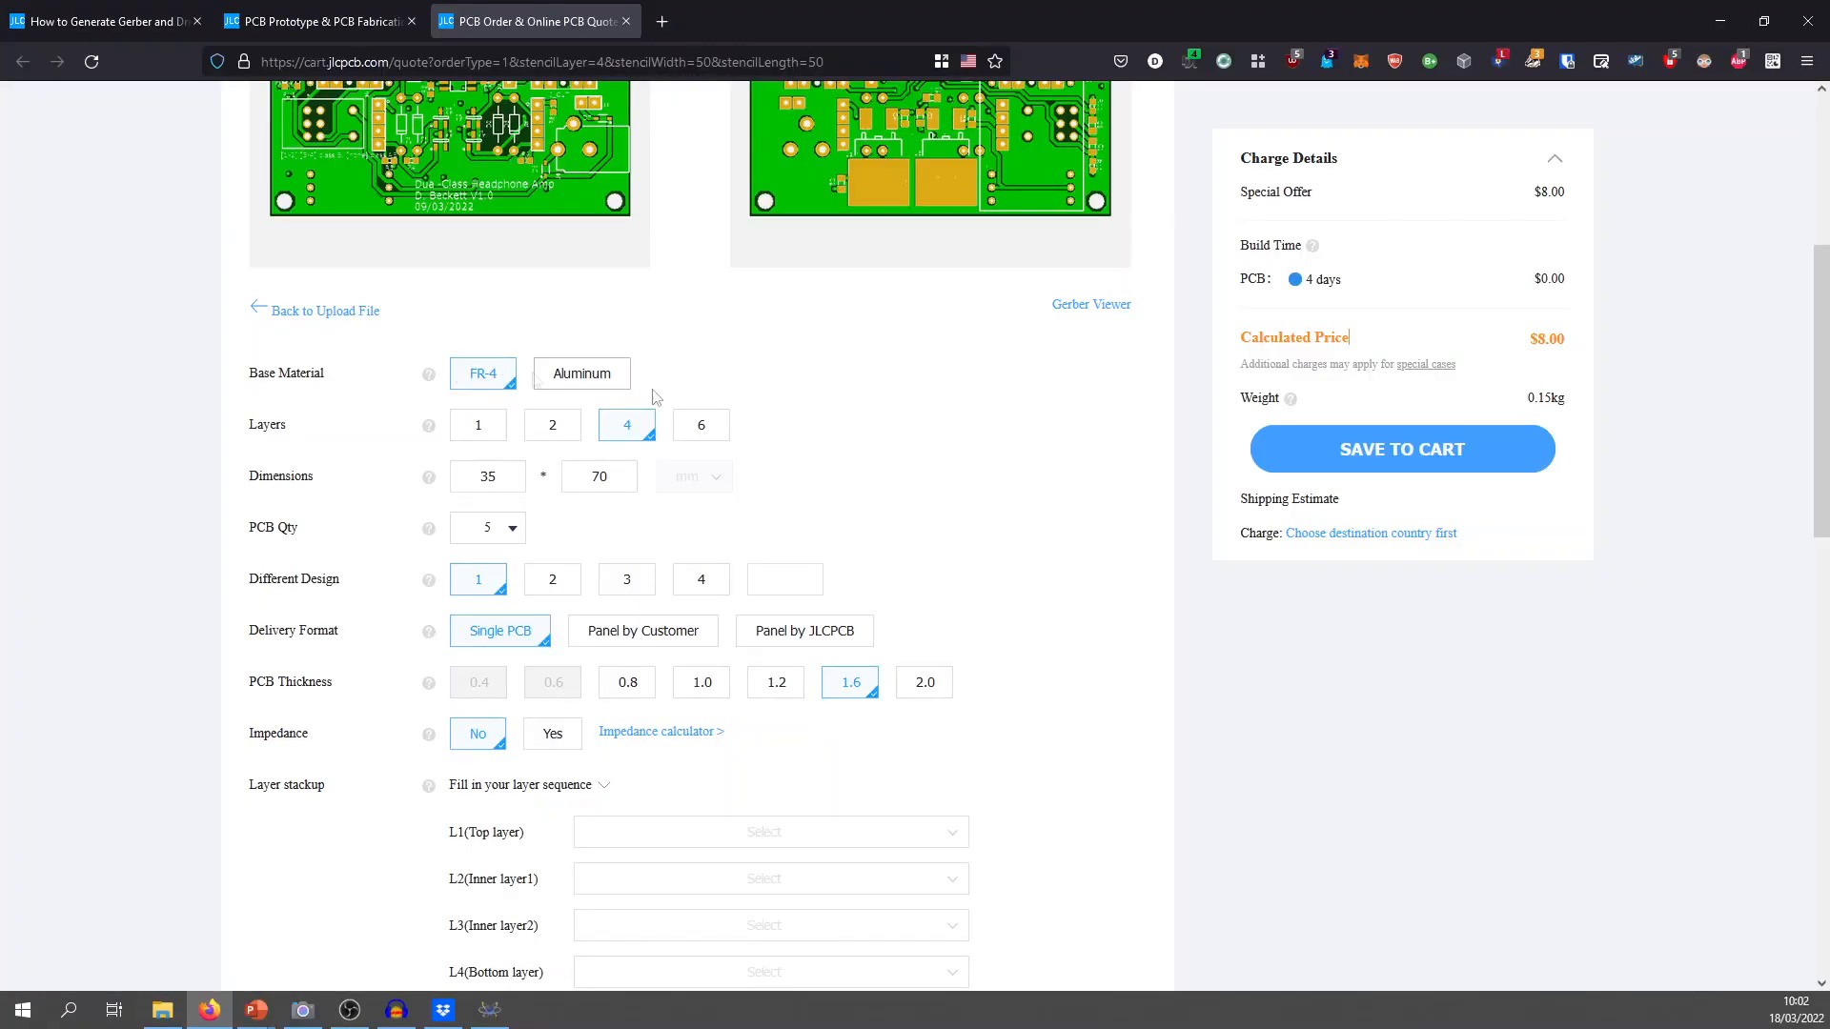
scroll(977, 474, down, 3)
scroll(977, 466, down, 5)
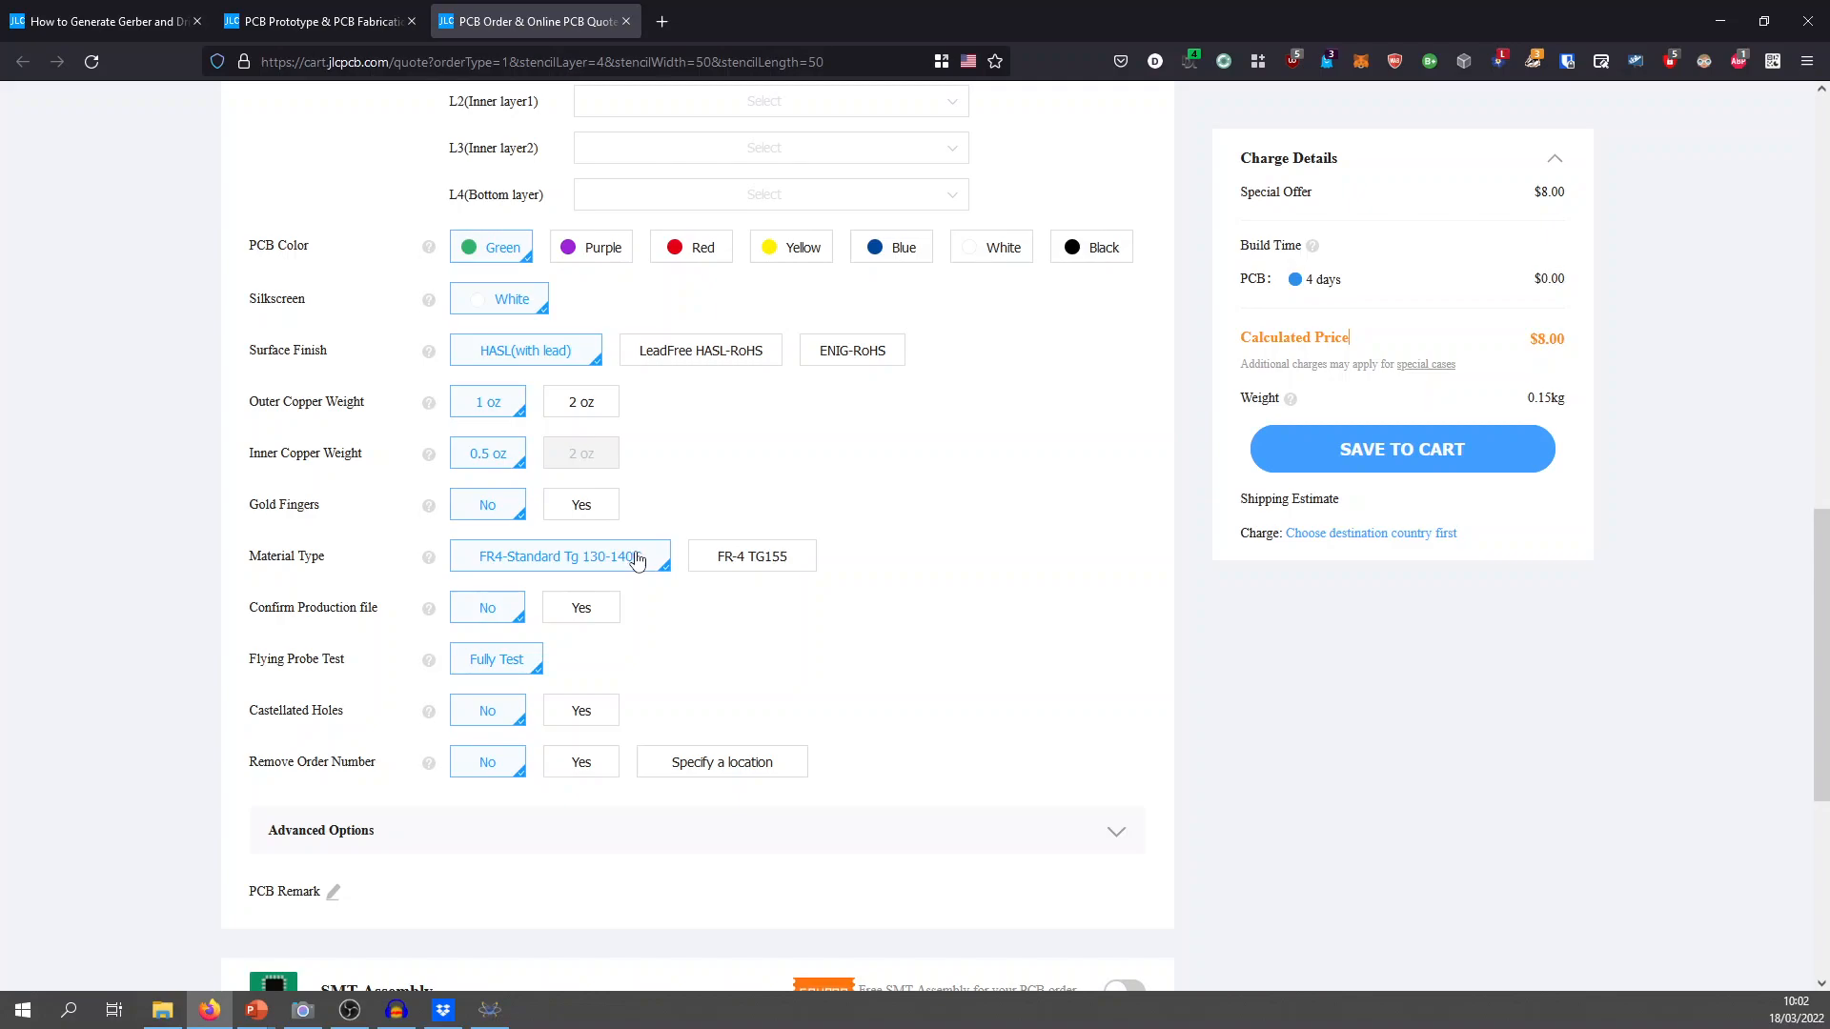
scroll(900, 577, up, 7)
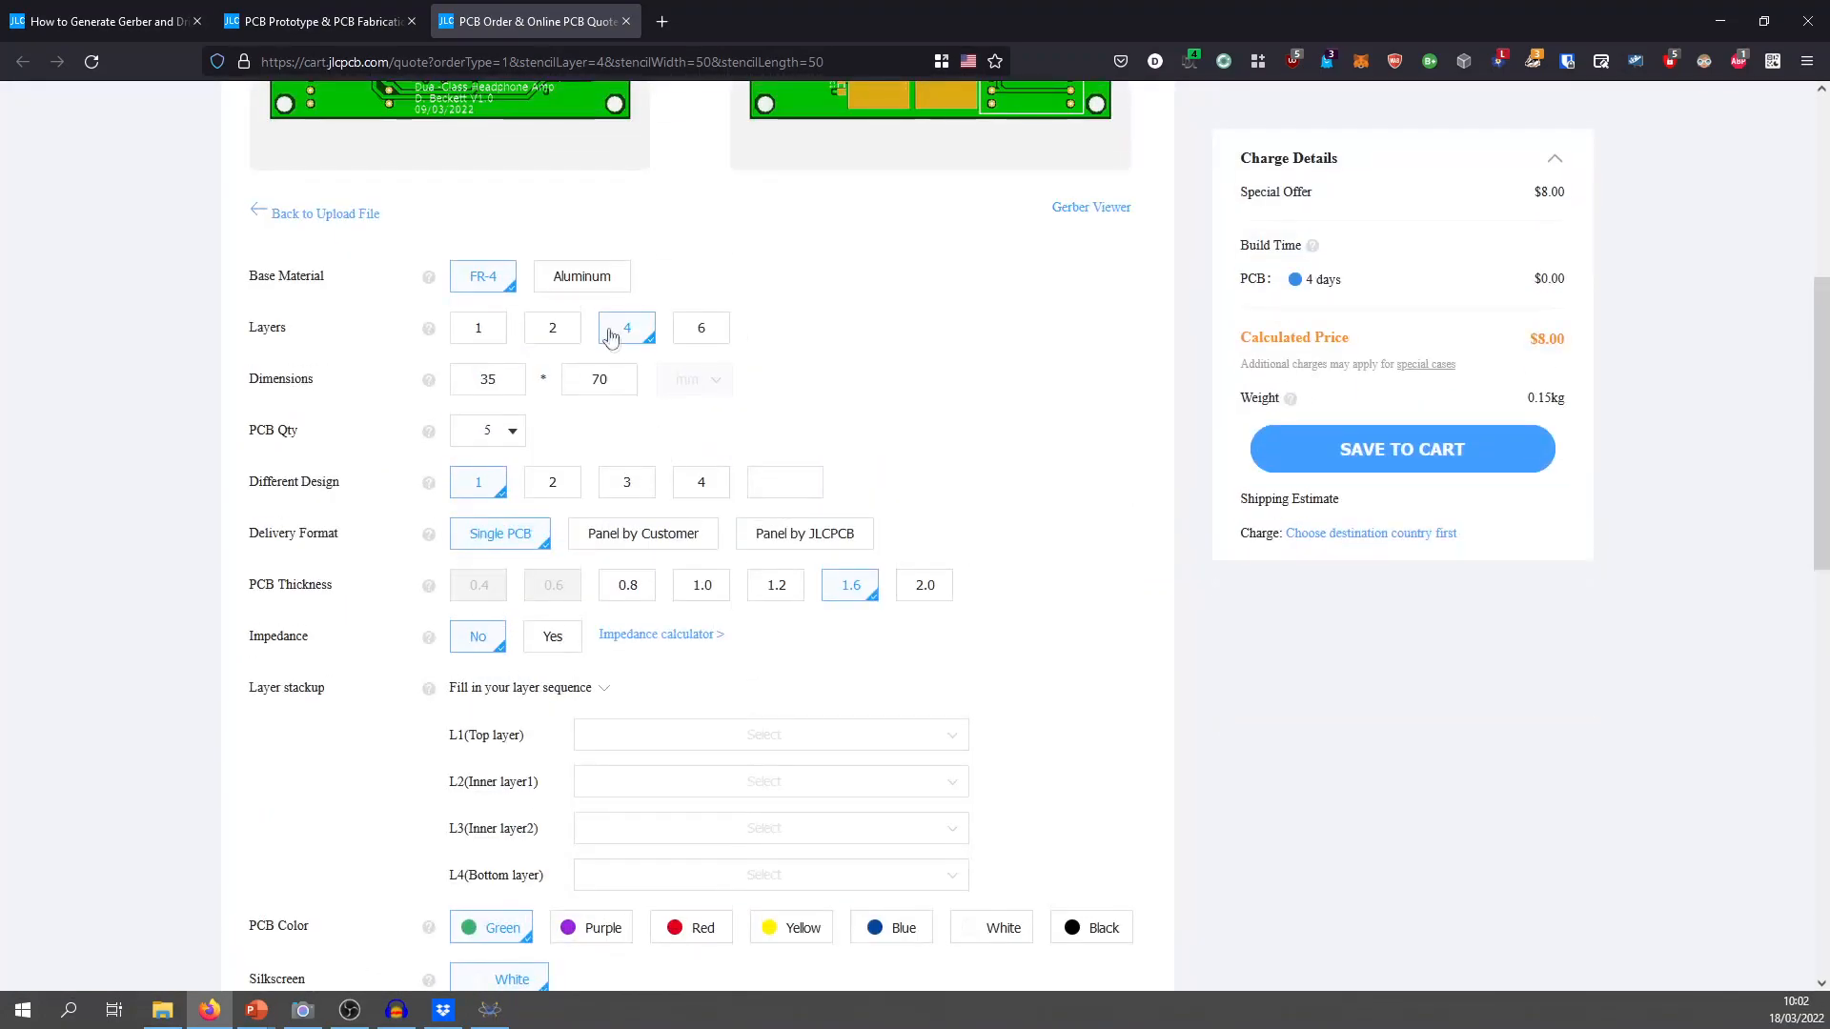
Try the Aluminum base material to review the fabrication options it offers, and return the base material to FR-4.
click(581, 276)
scroll(1043, 486, down, 5)
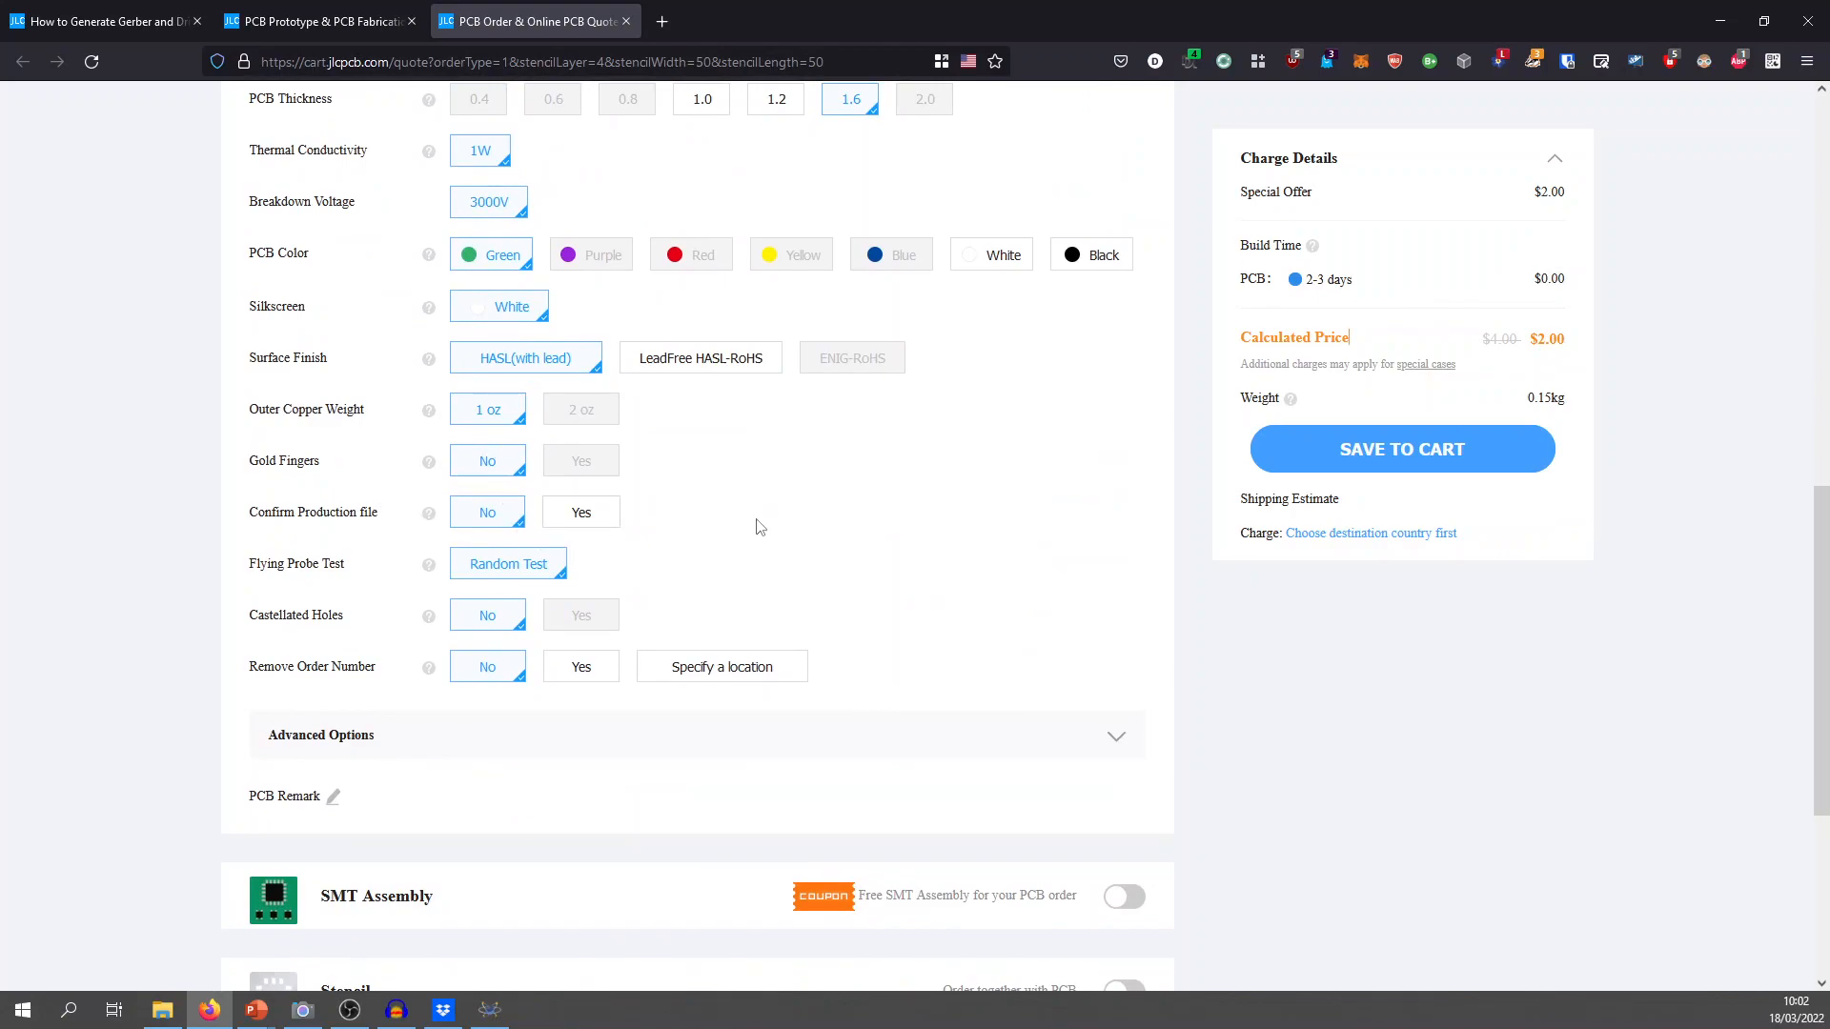
scroll(760, 527, up, 6)
click(483, 373)
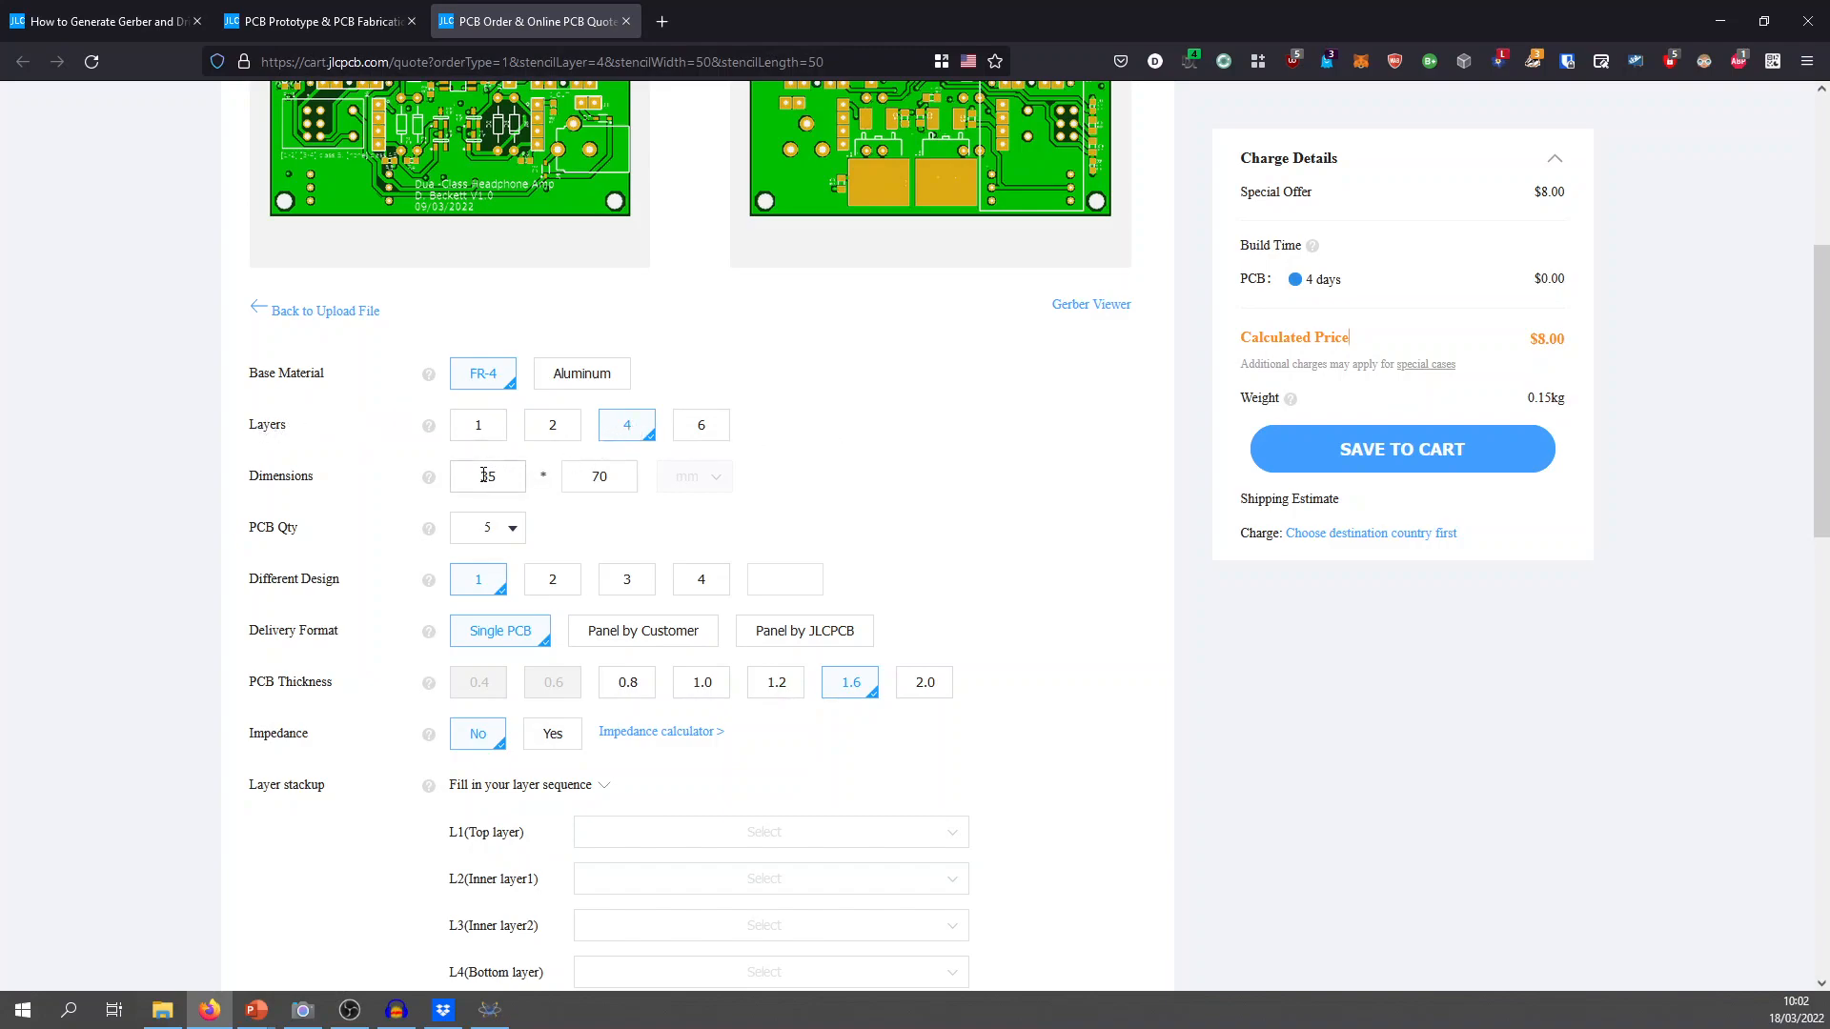
Check the quote for a PCB quantity of 80000 and set the quantity back to 5.
click(588, 477)
scroll(588, 697, up, 5)
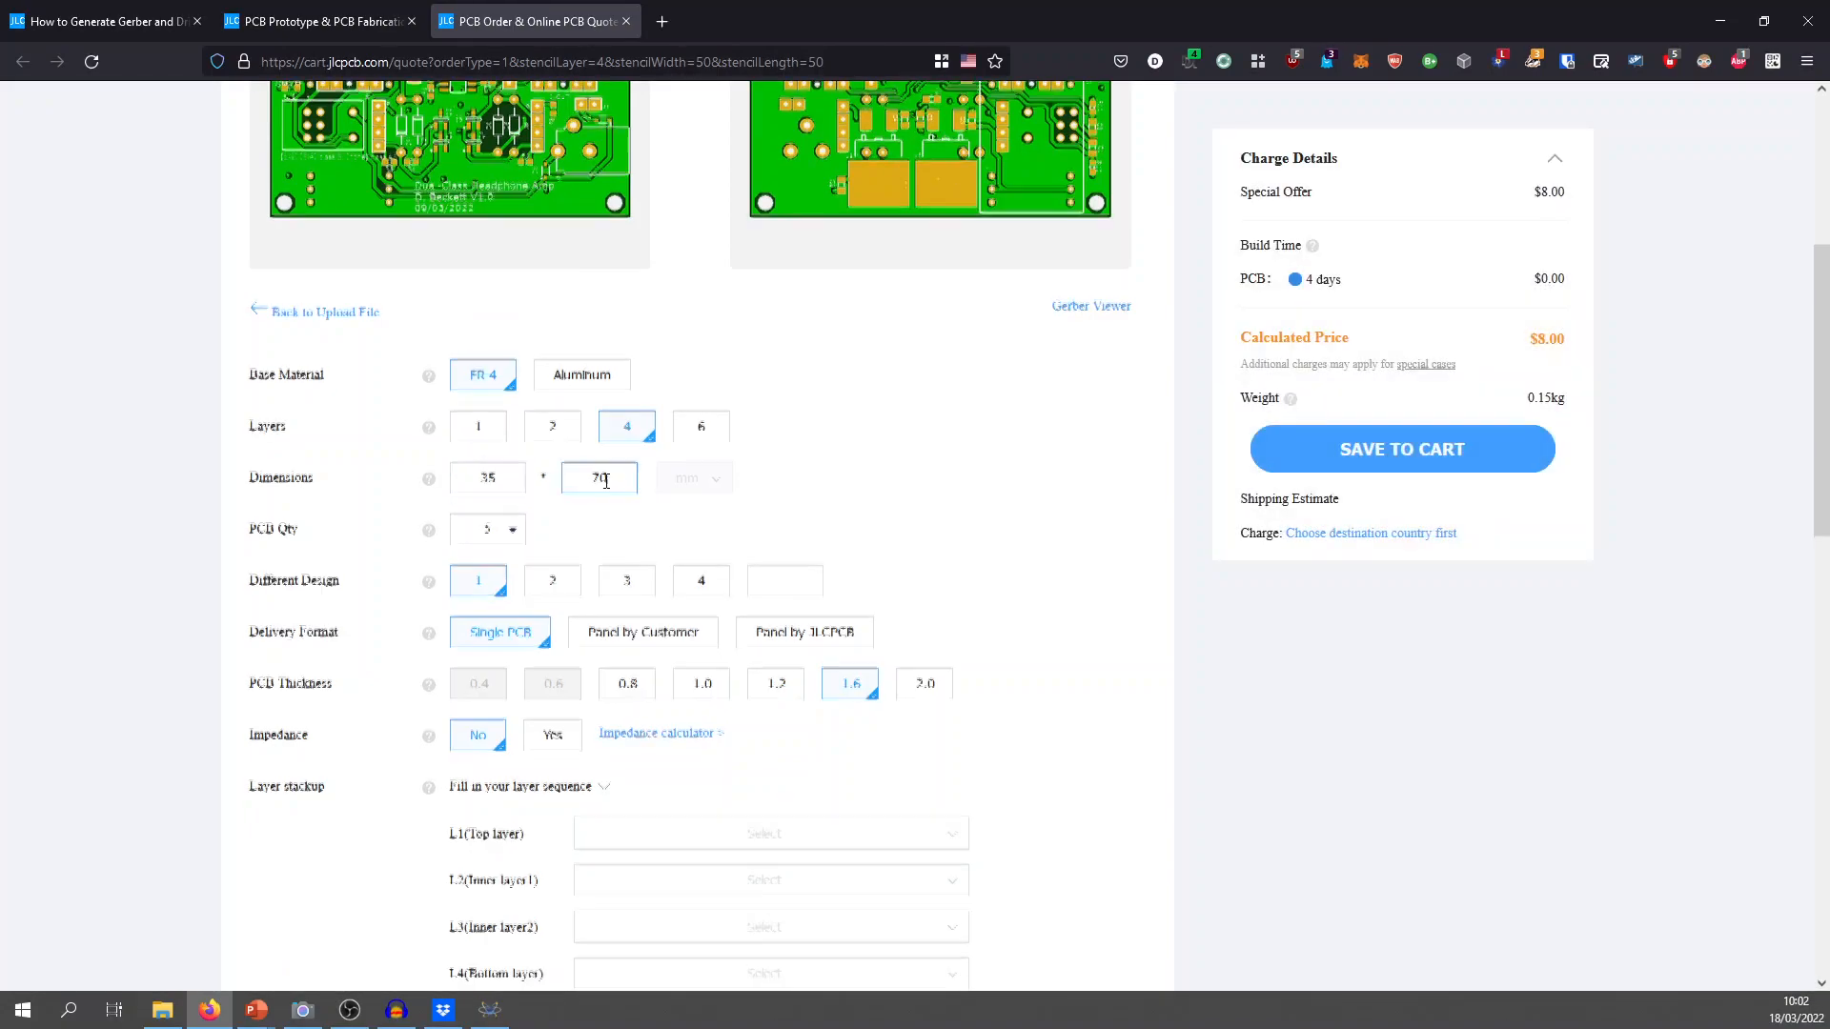
scroll(629, 679, down, 4)
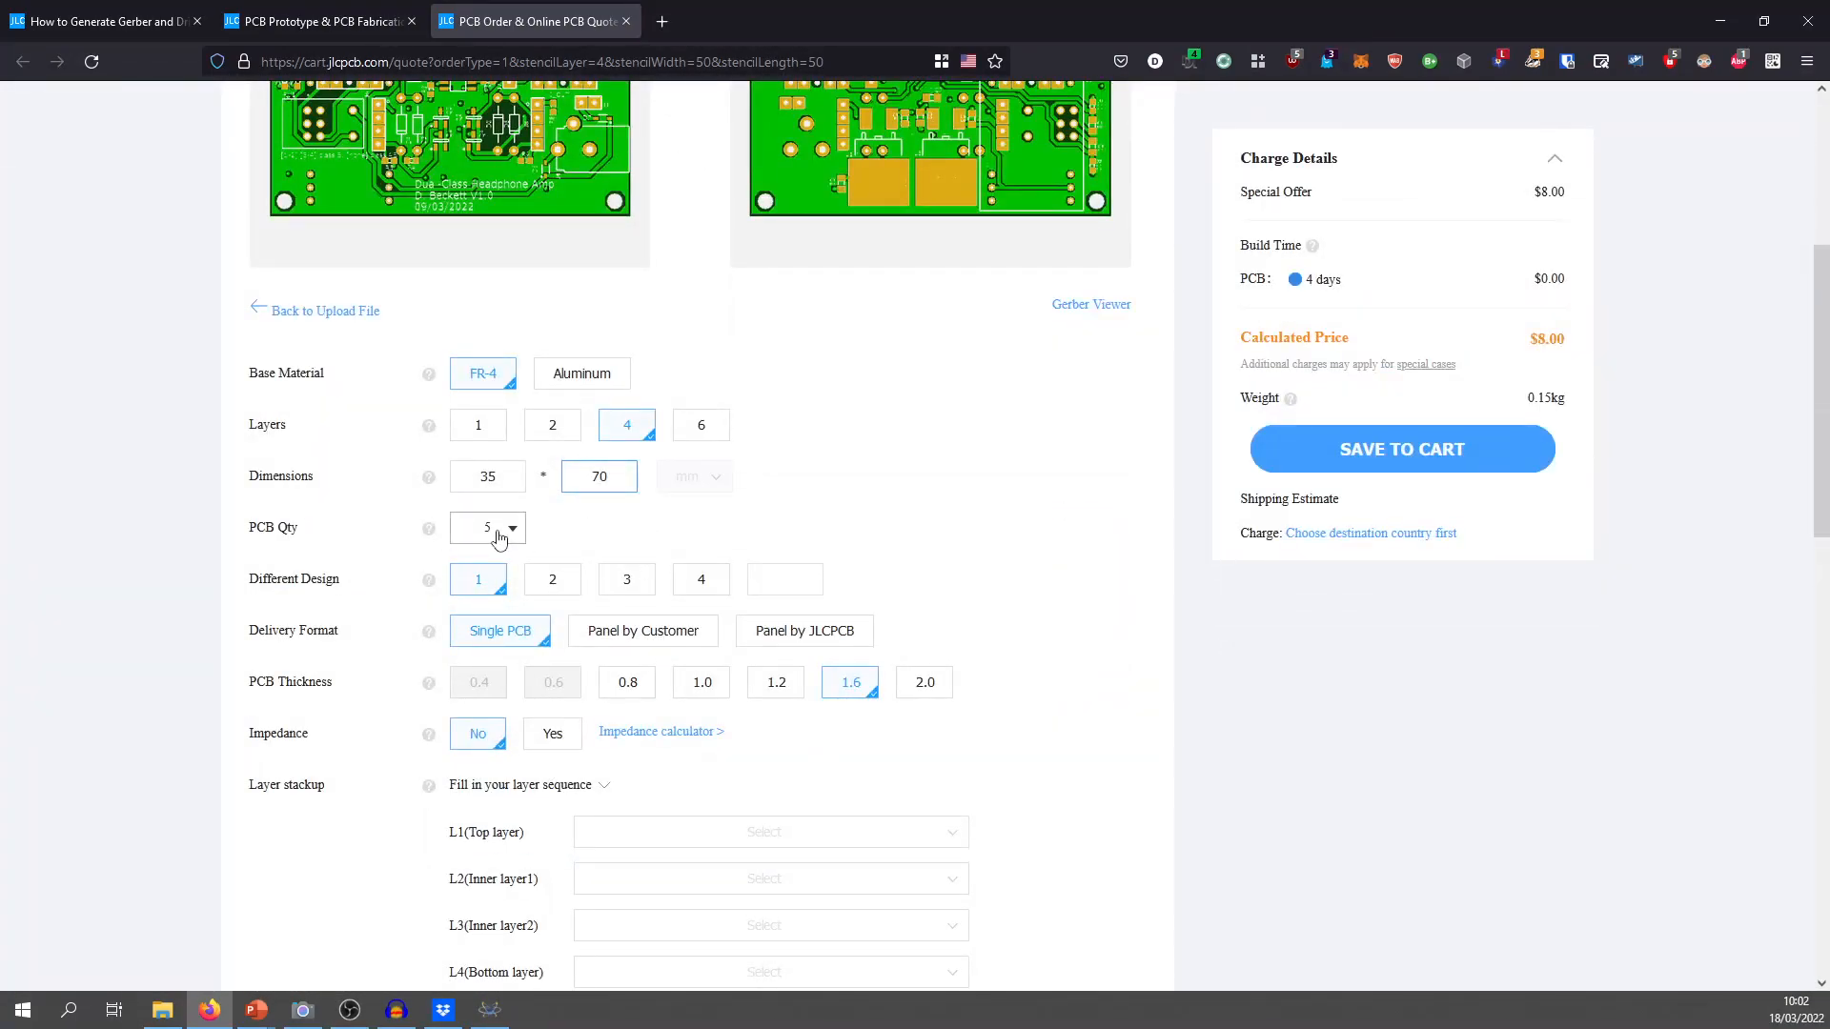
scroll(517, 540, down, 1)
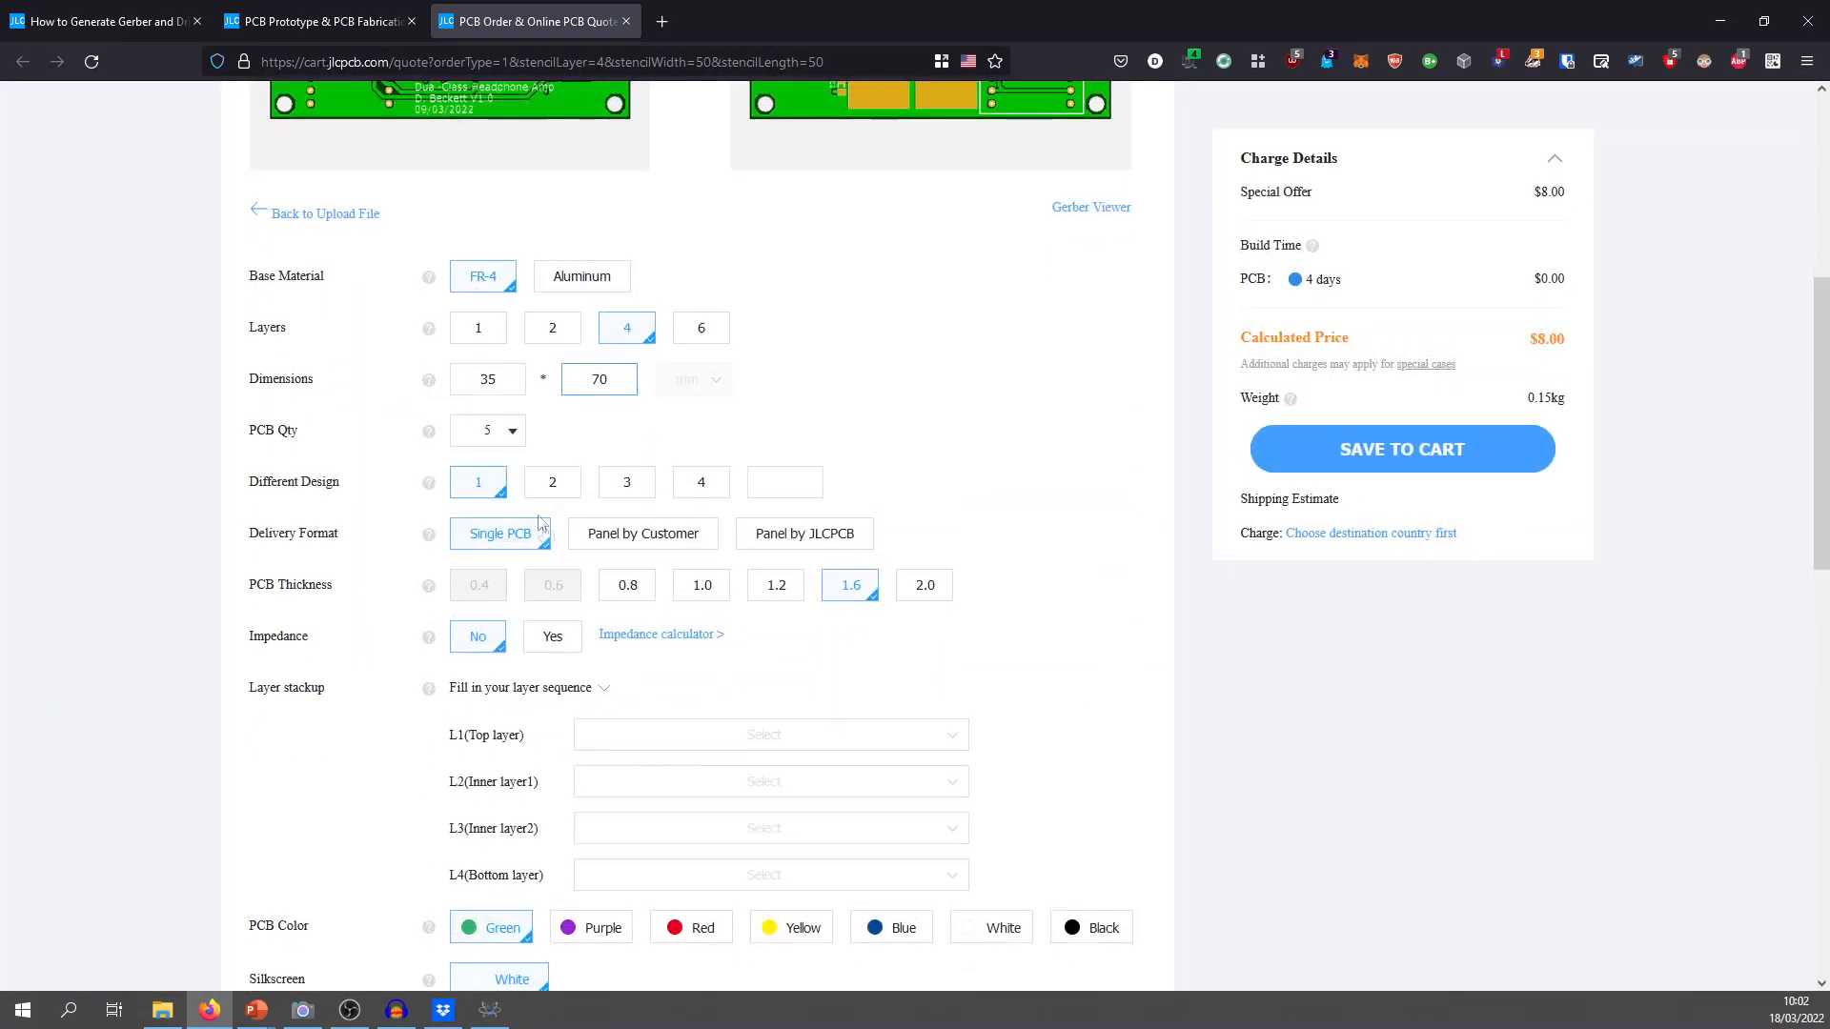
click(511, 434)
click(1080, 804)
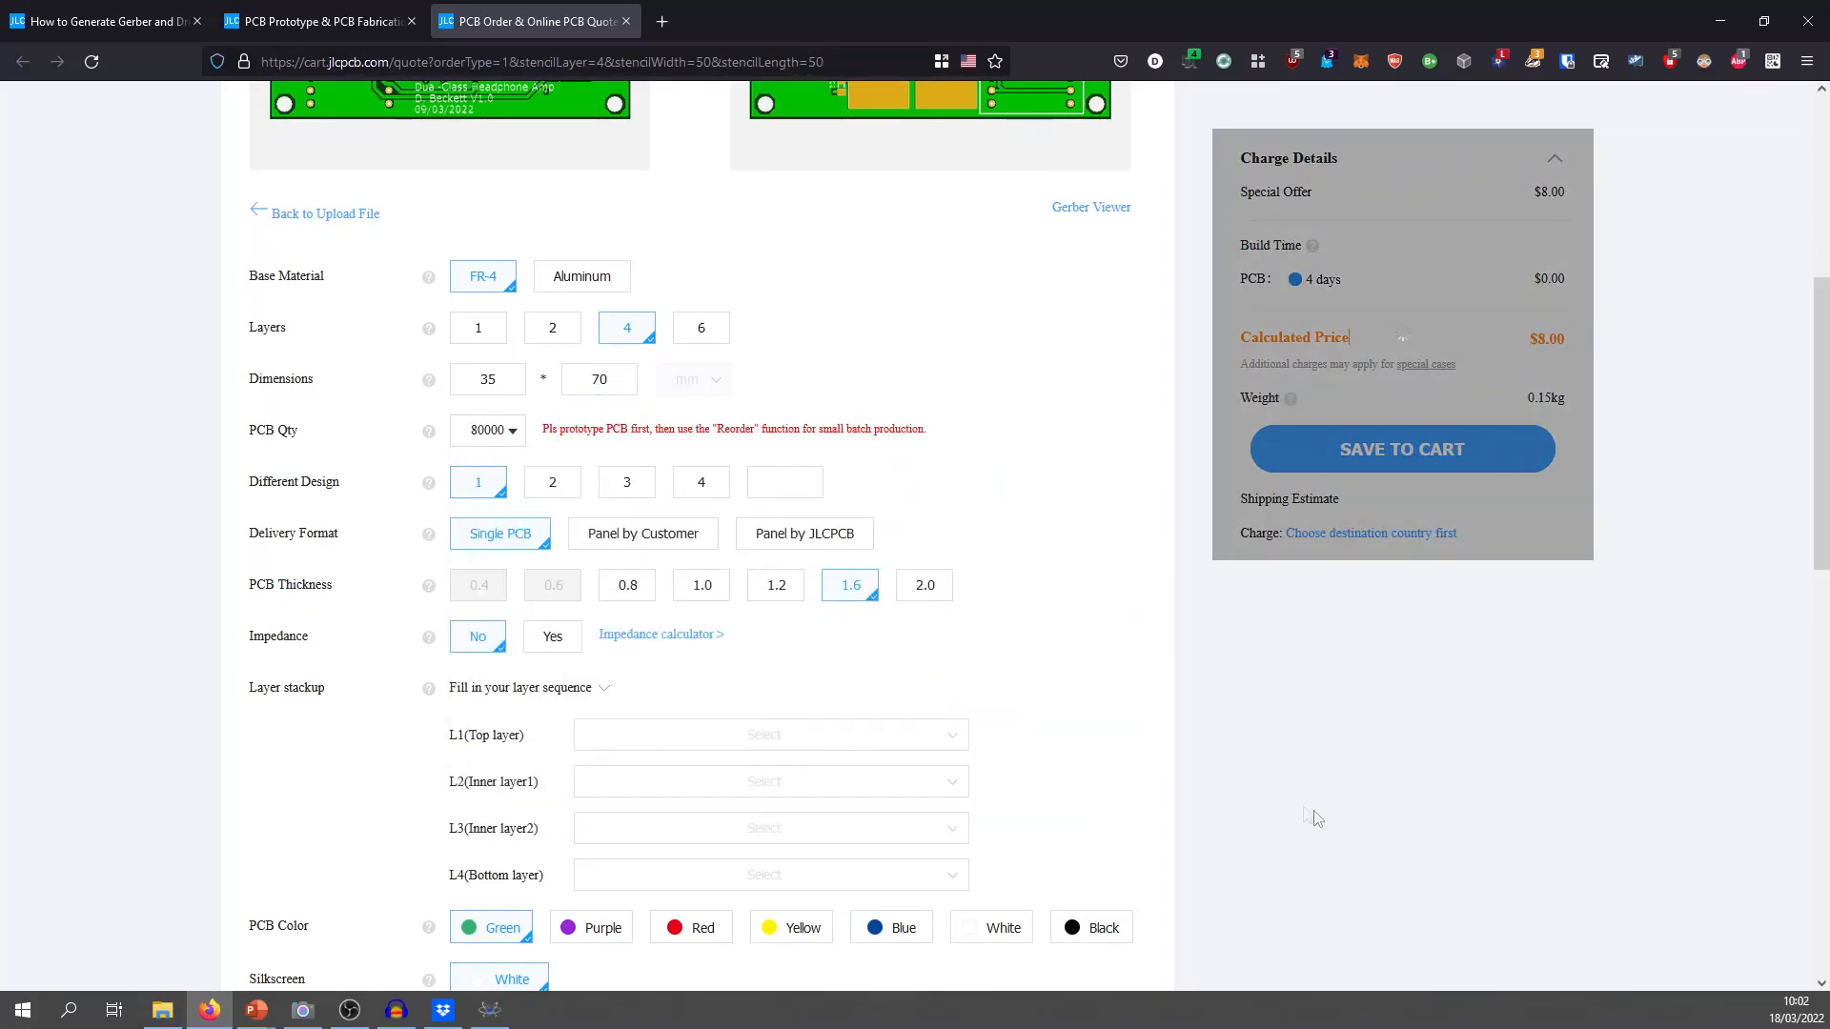
click(494, 440)
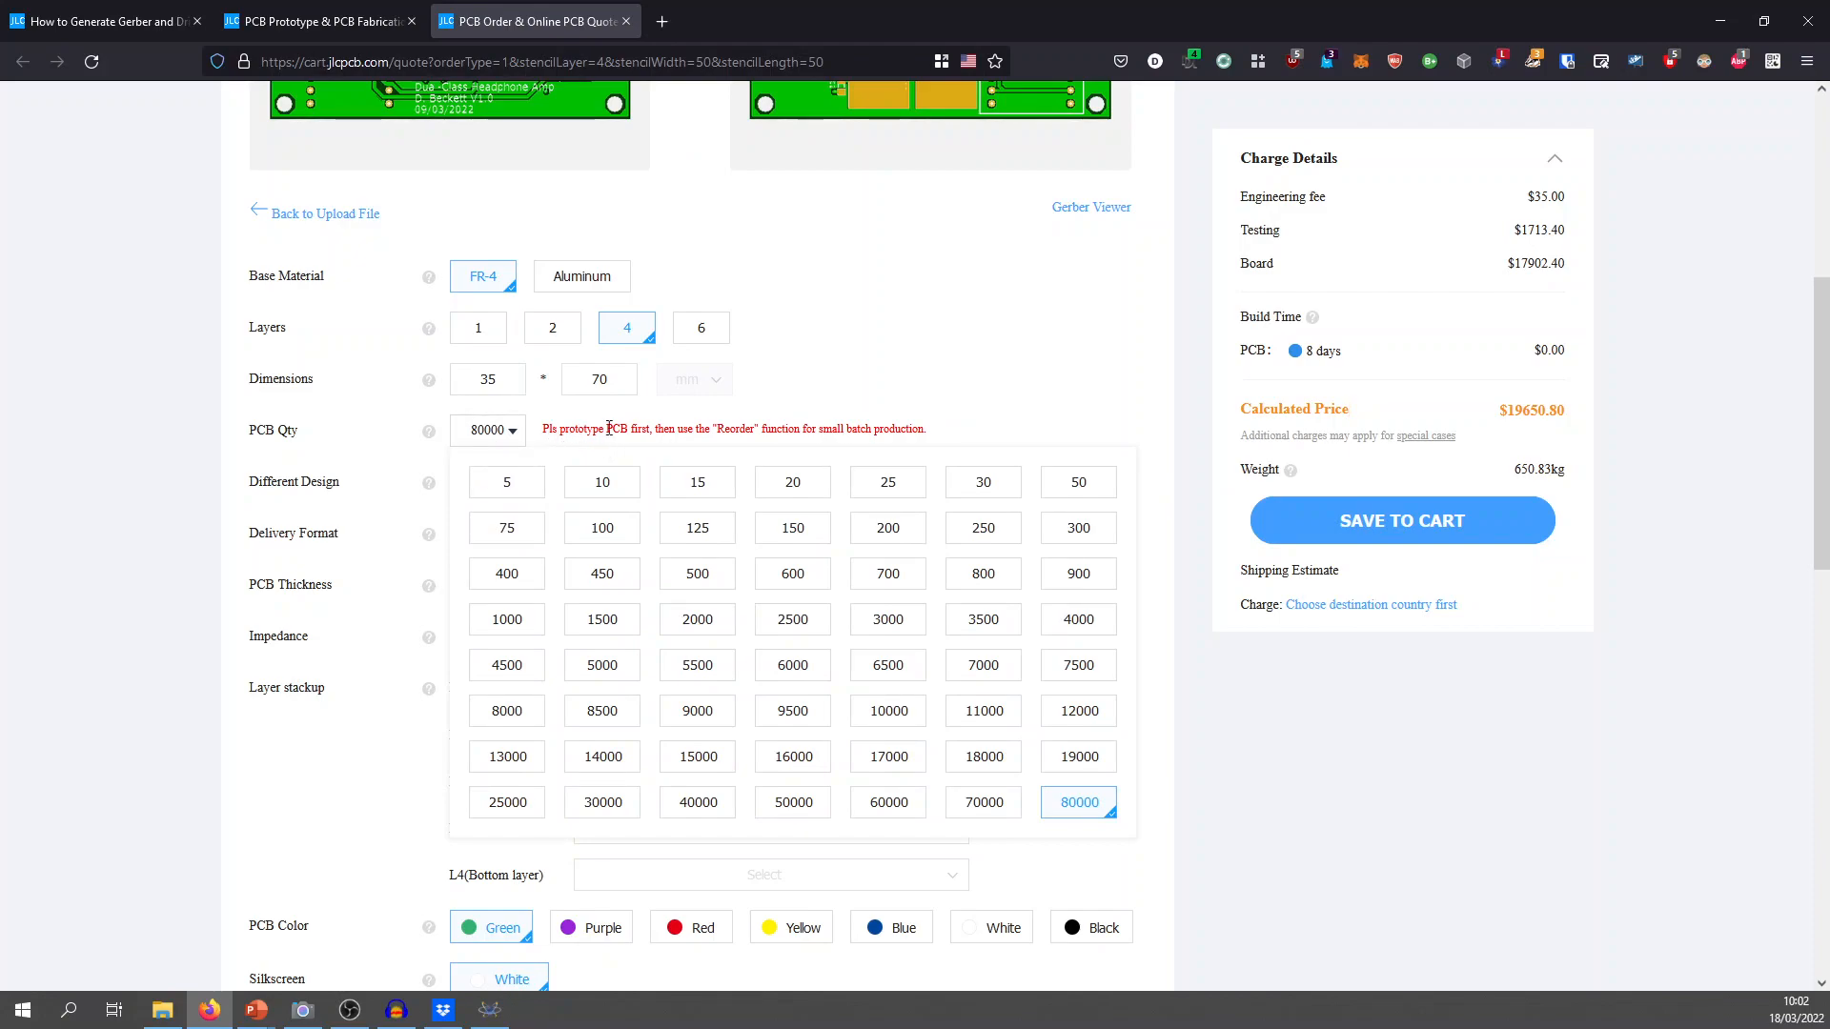
click(524, 480)
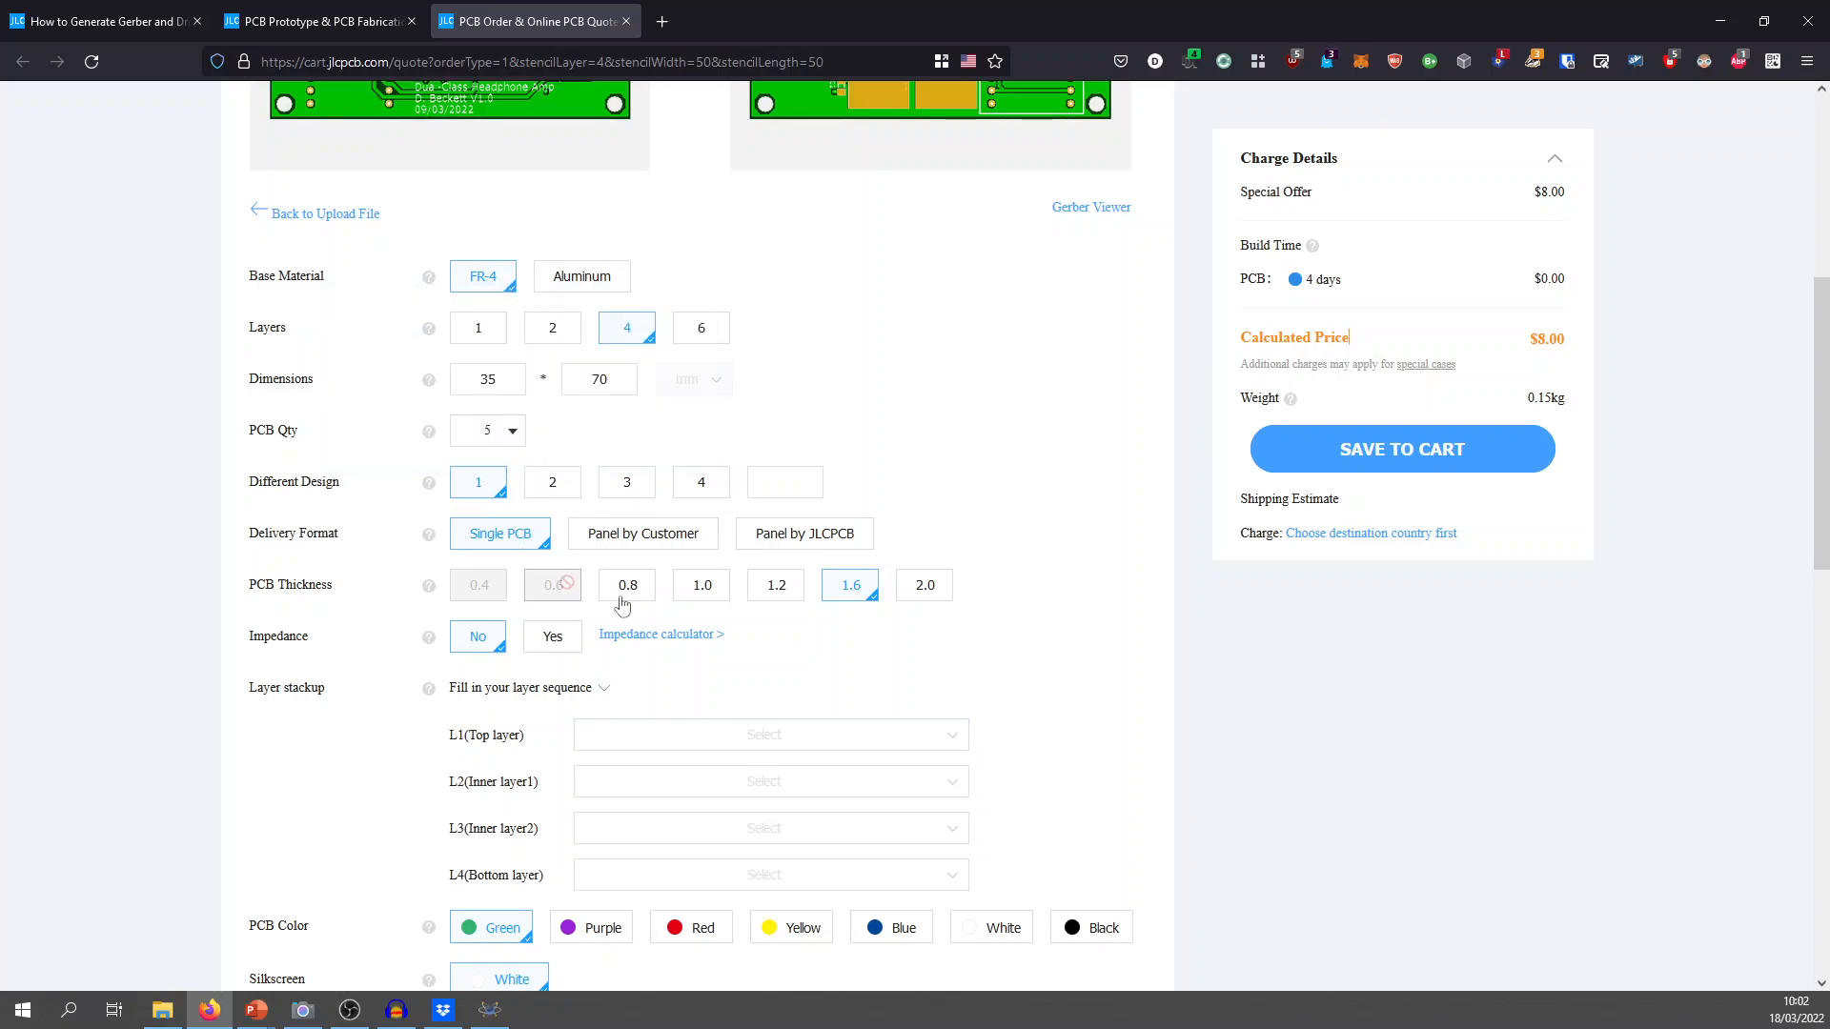
Review the board previews and the delivery format, PCB thickness, impedance and layer stackup options in the quote form.
scroll(825, 474, up, 4)
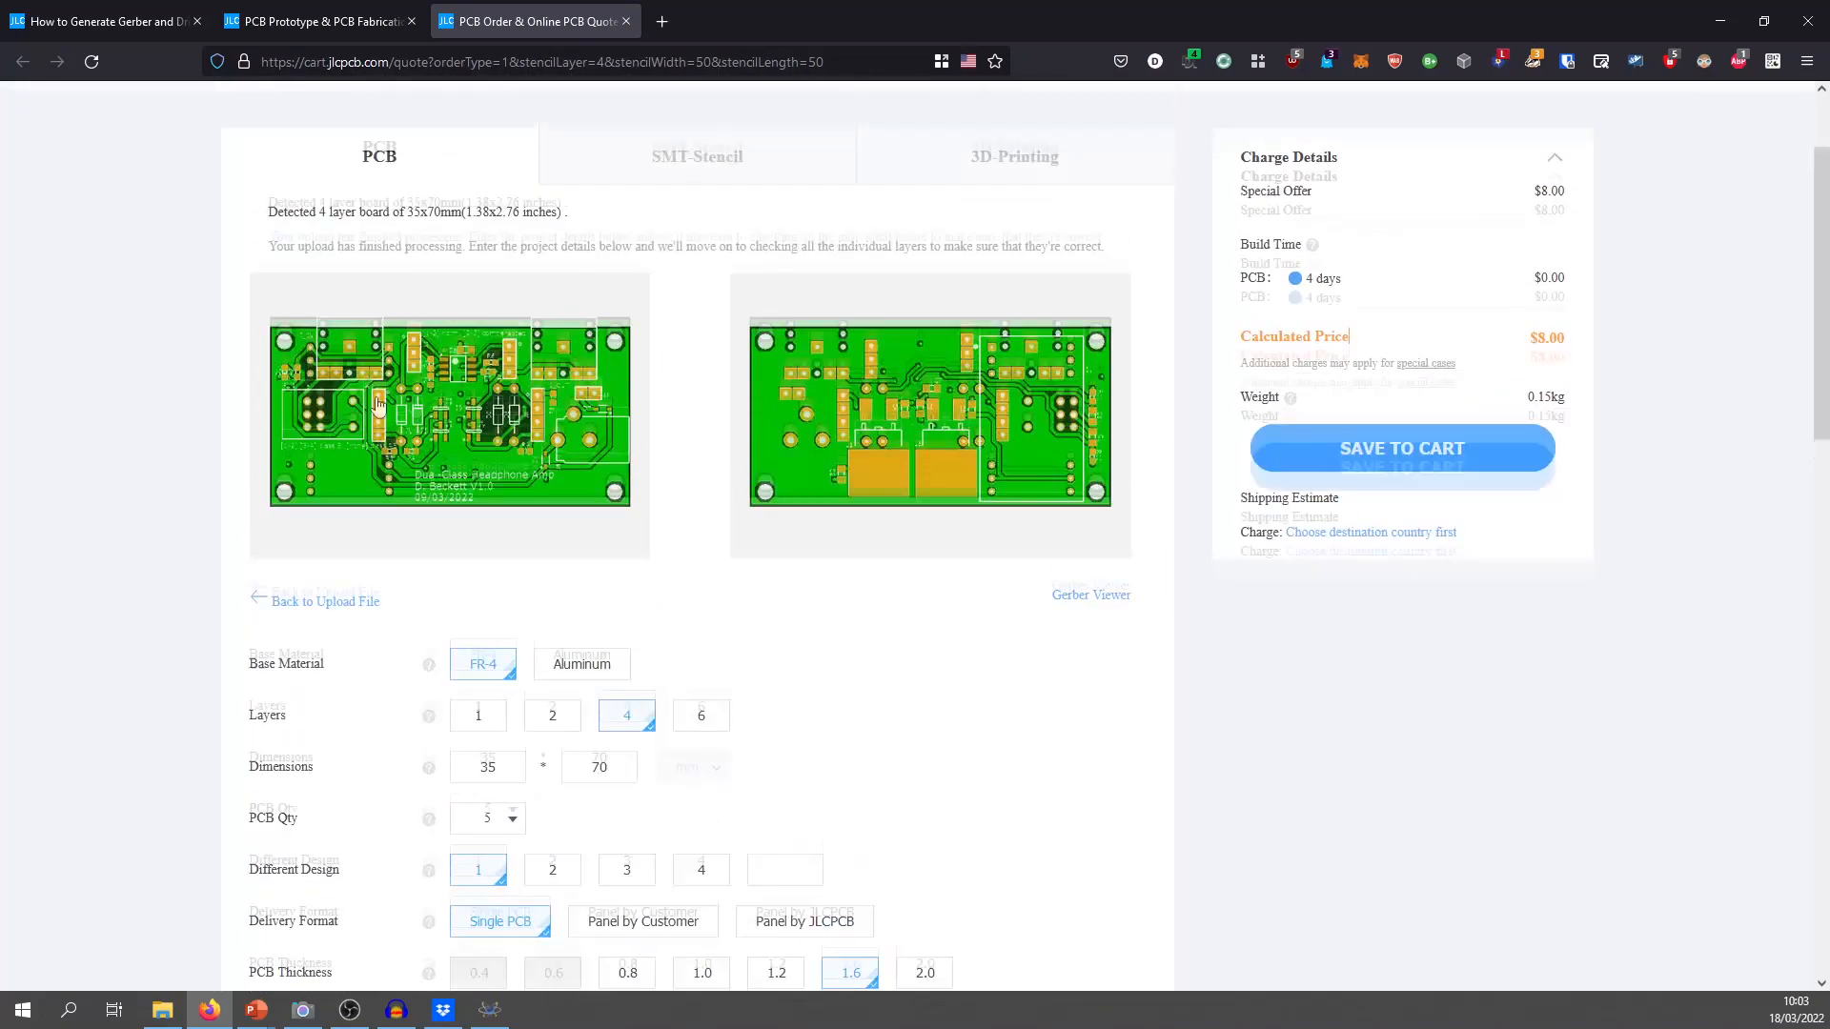
scroll(851, 514, down, 5)
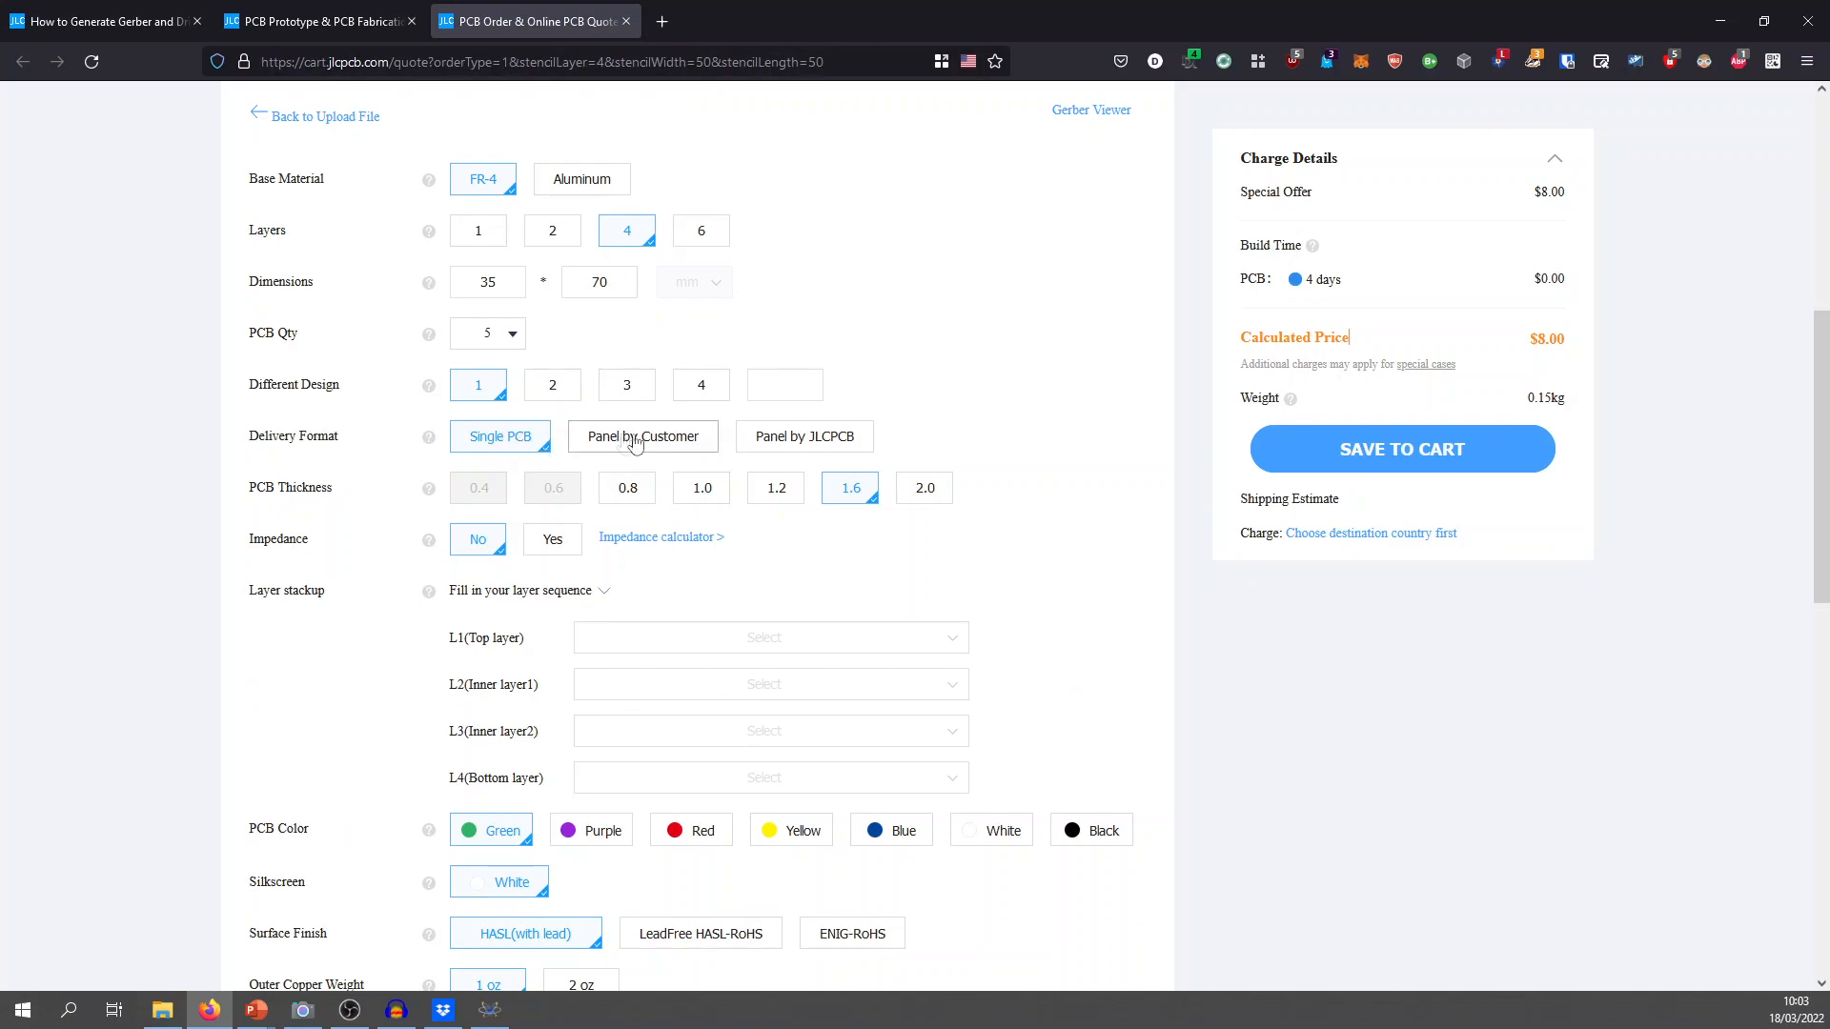
scroll(667, 286, up, 3)
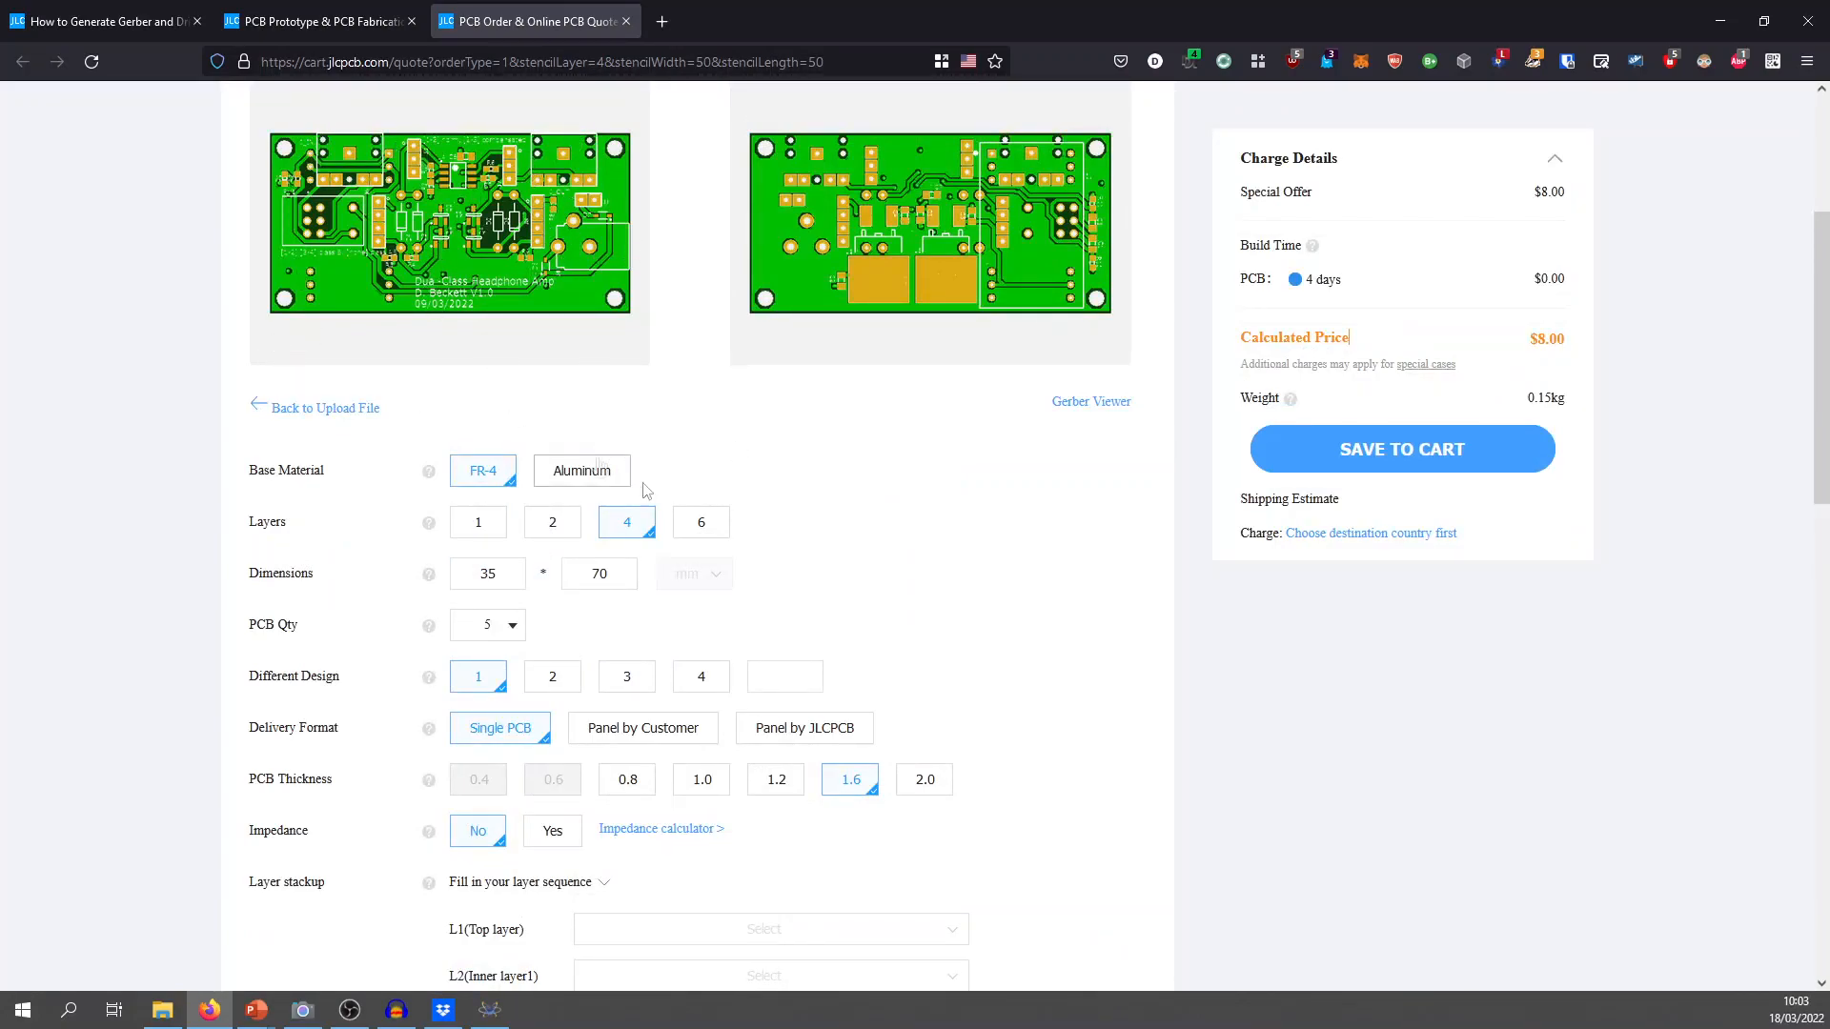
scroll(601, 257, down, 4)
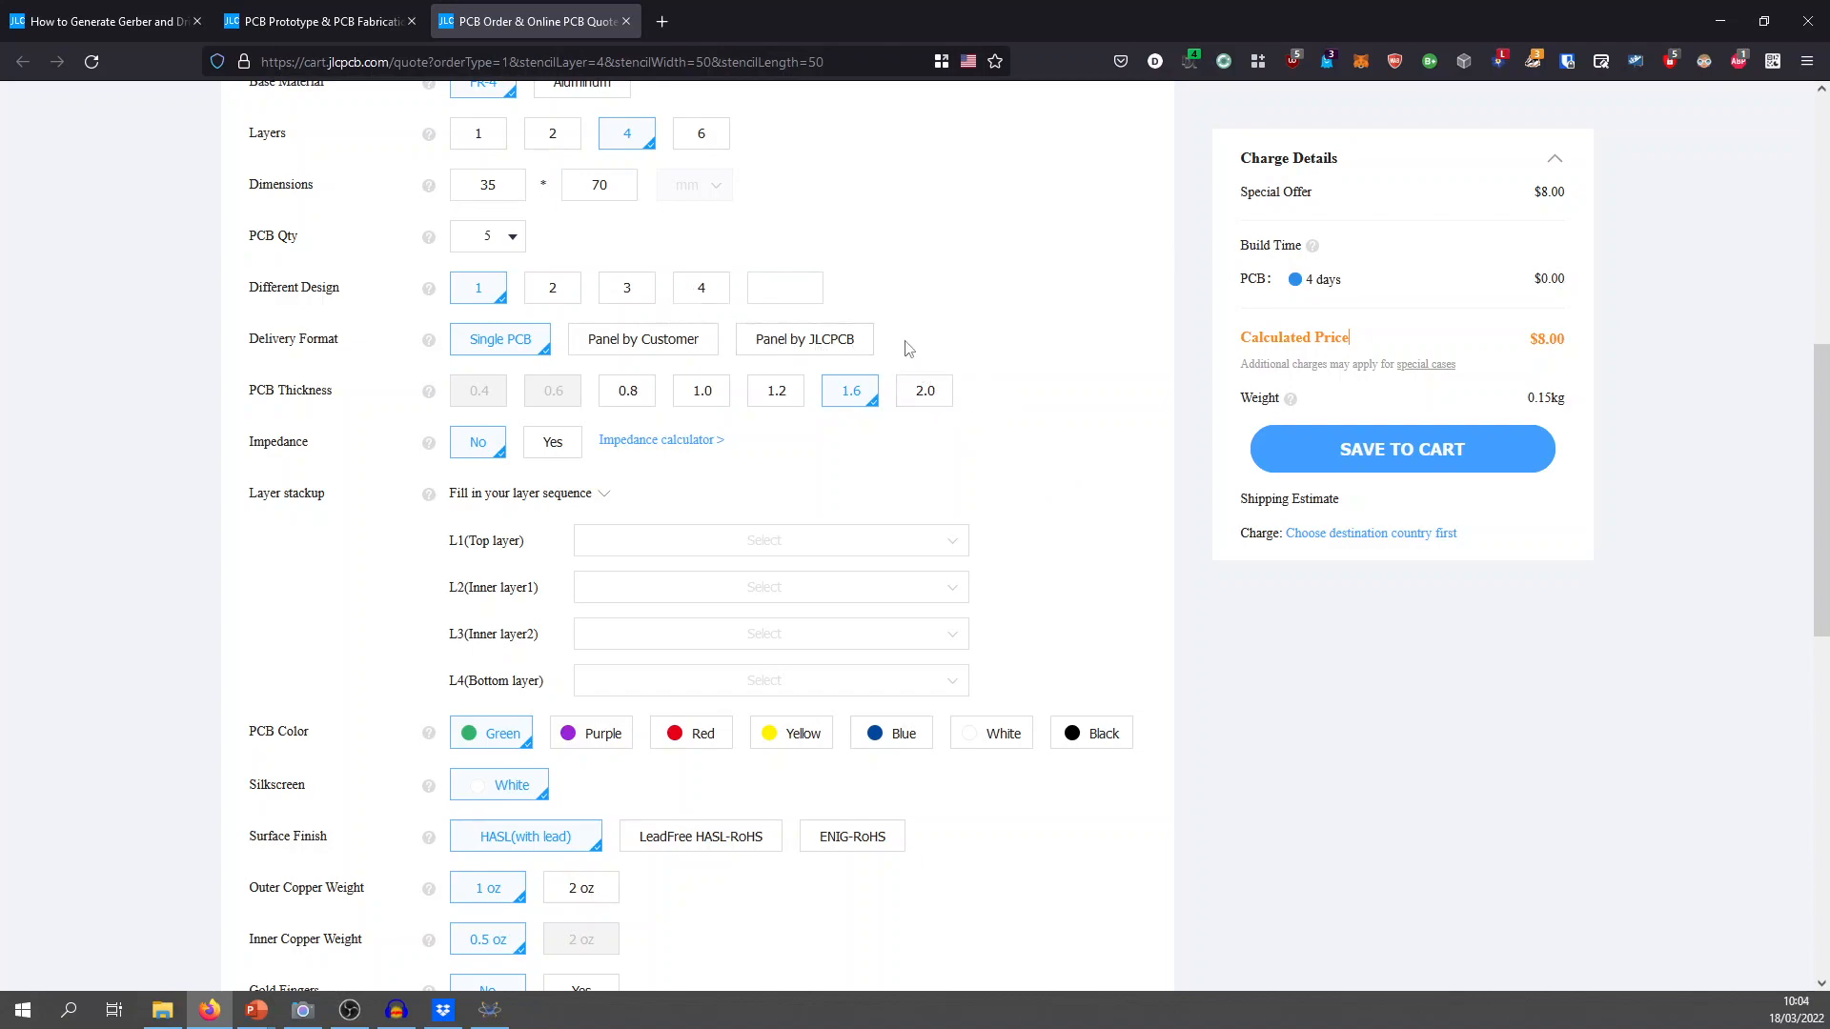
scroll(969, 359, down, 2)
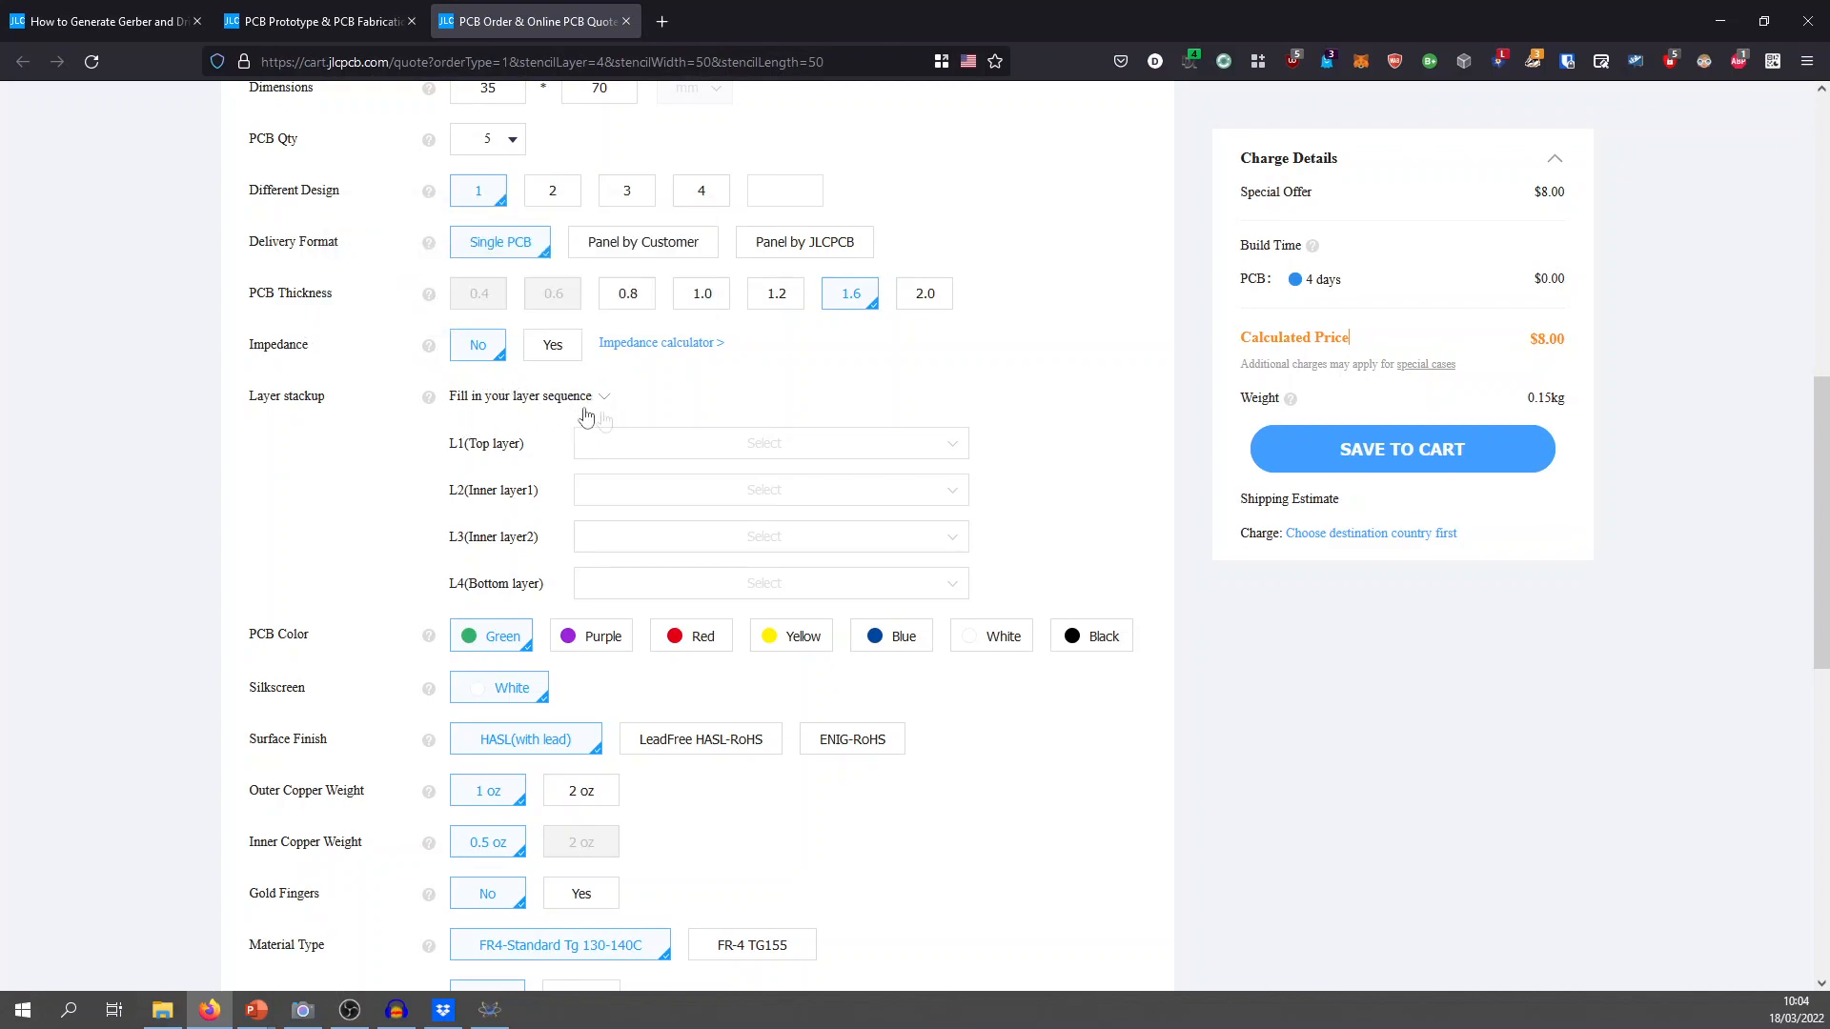
In the layer stackup, assign the CADCAM Top Copper.GBR file to L1 (Top layer) and CADCAM Inner 1.GBR to L2 (Inner layer1).
scroll(466, 404, down, 1)
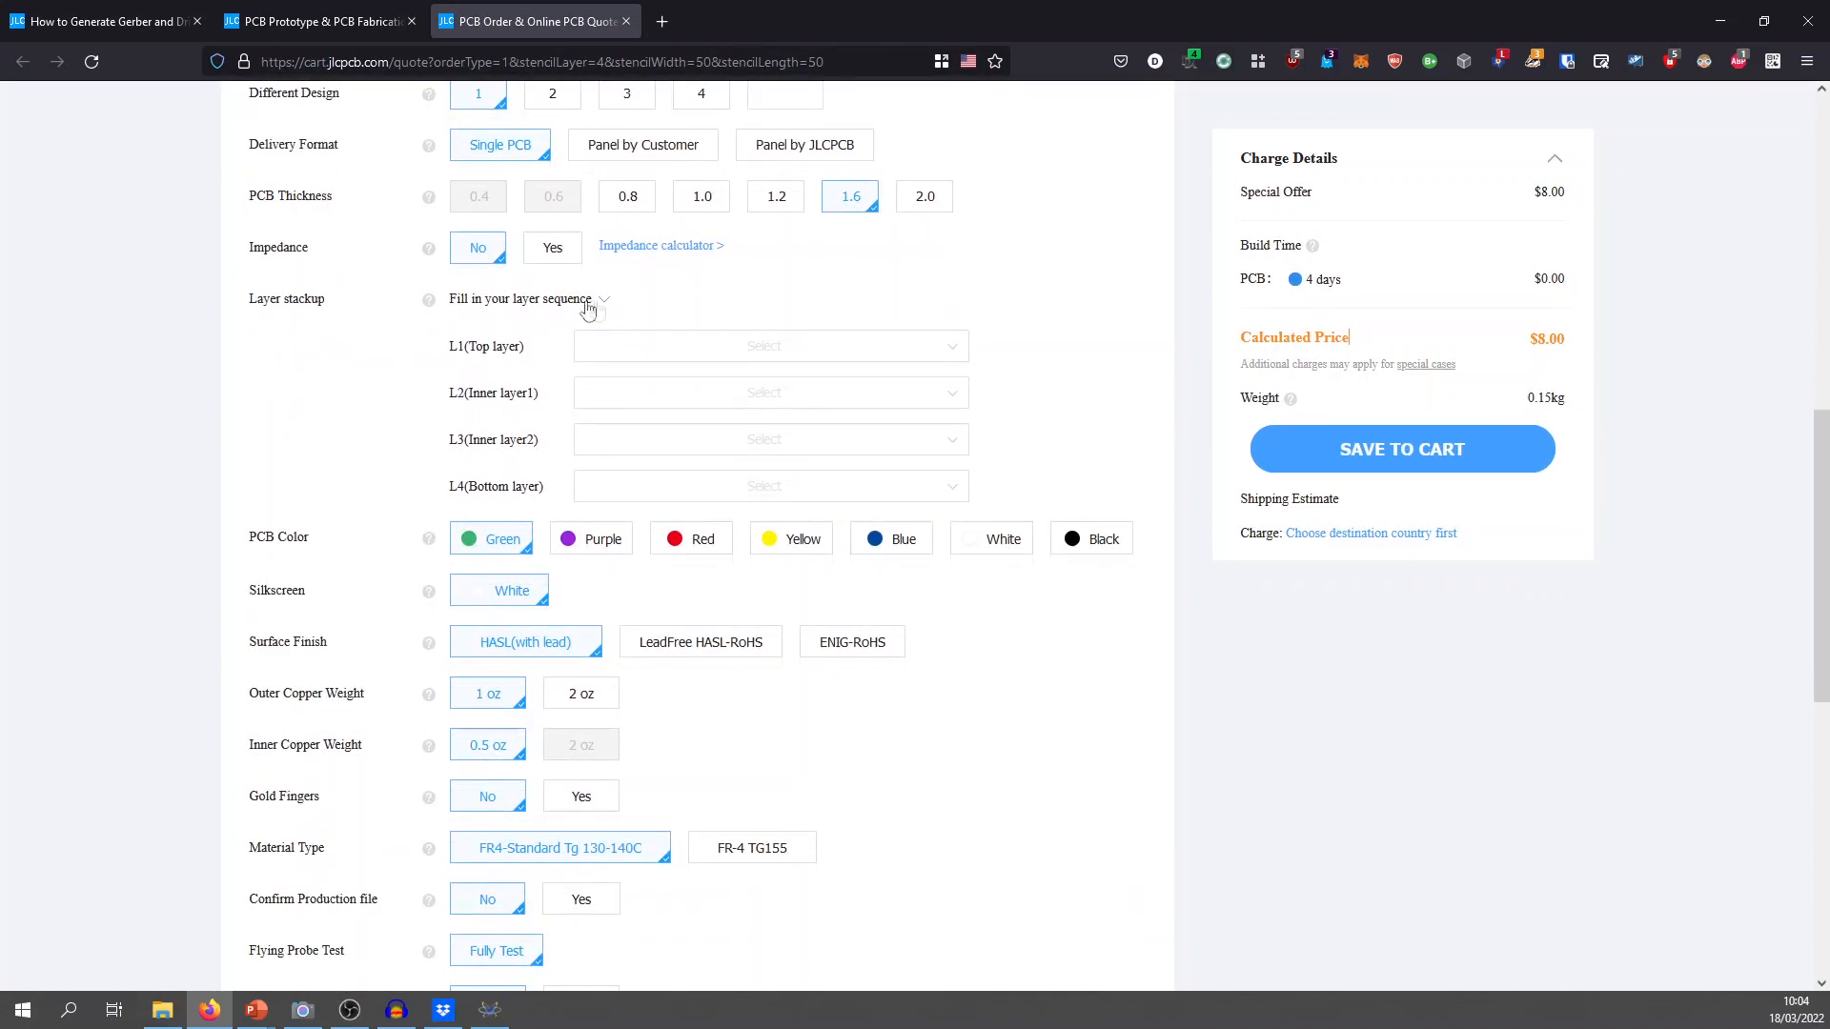
click(645, 348)
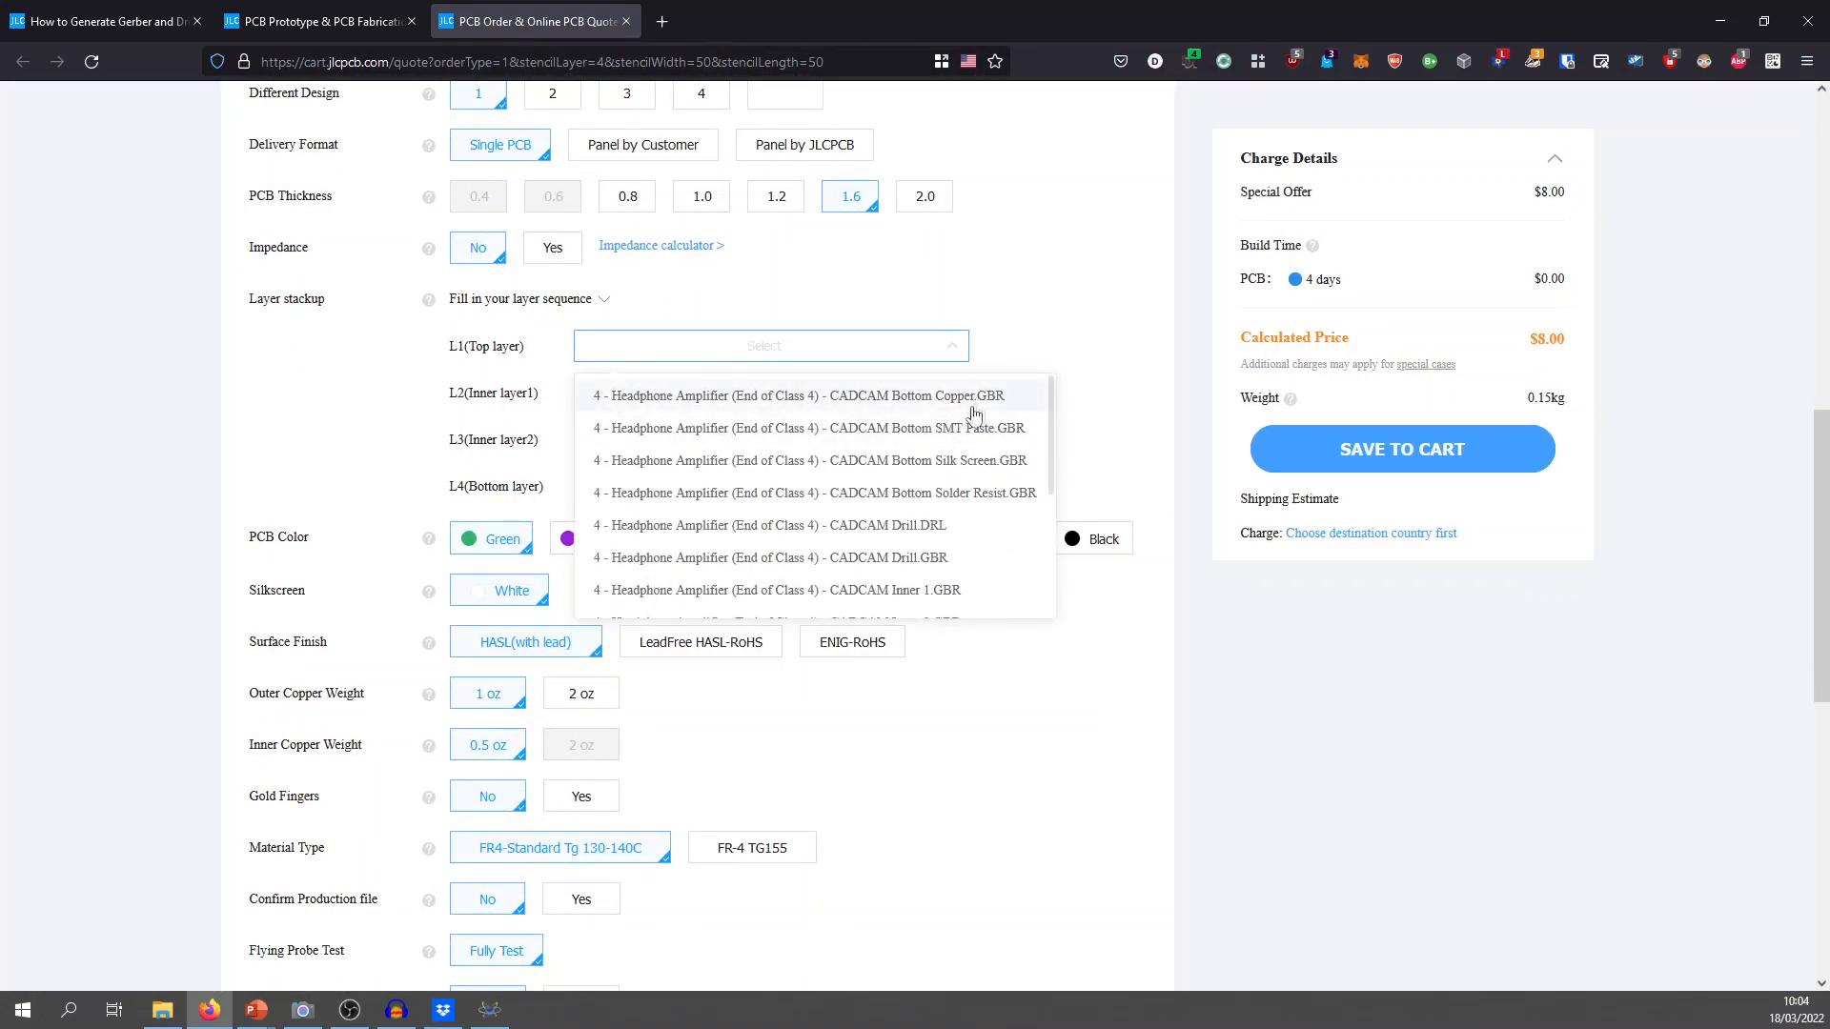
scroll(942, 506, down, 3)
click(943, 506)
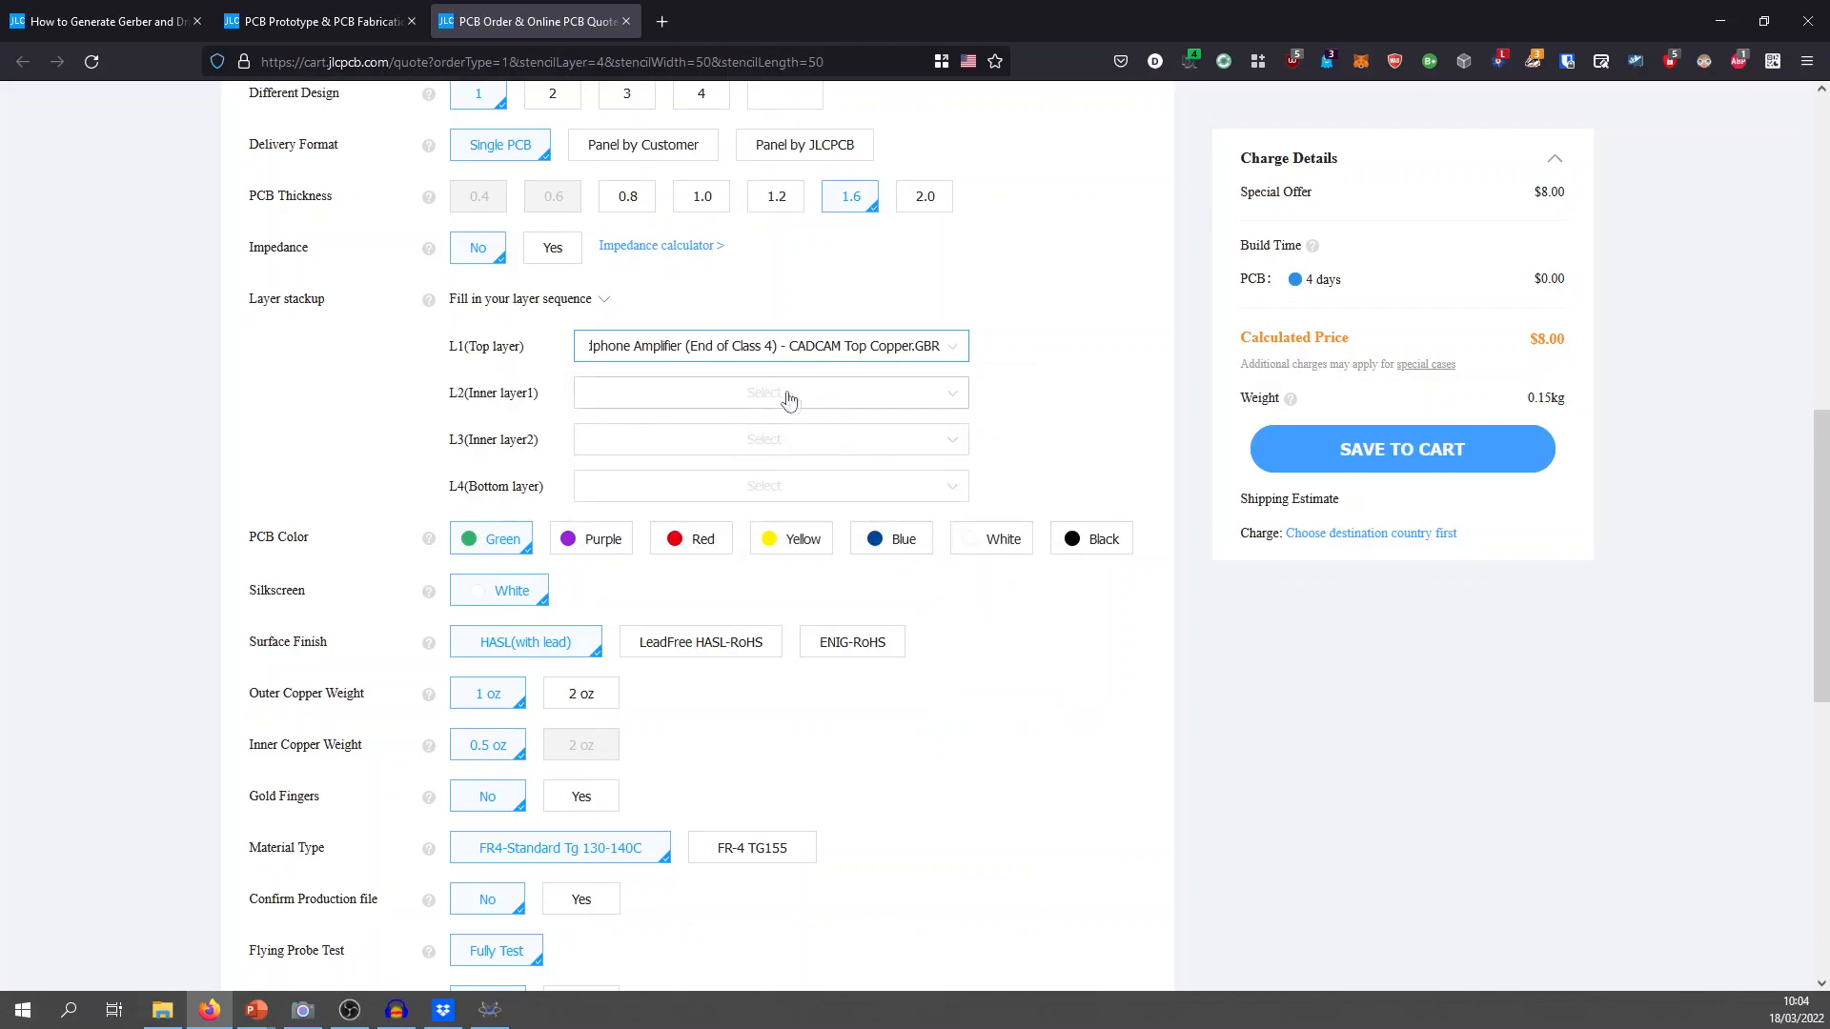
click(786, 395)
scroll(911, 511, down, 3)
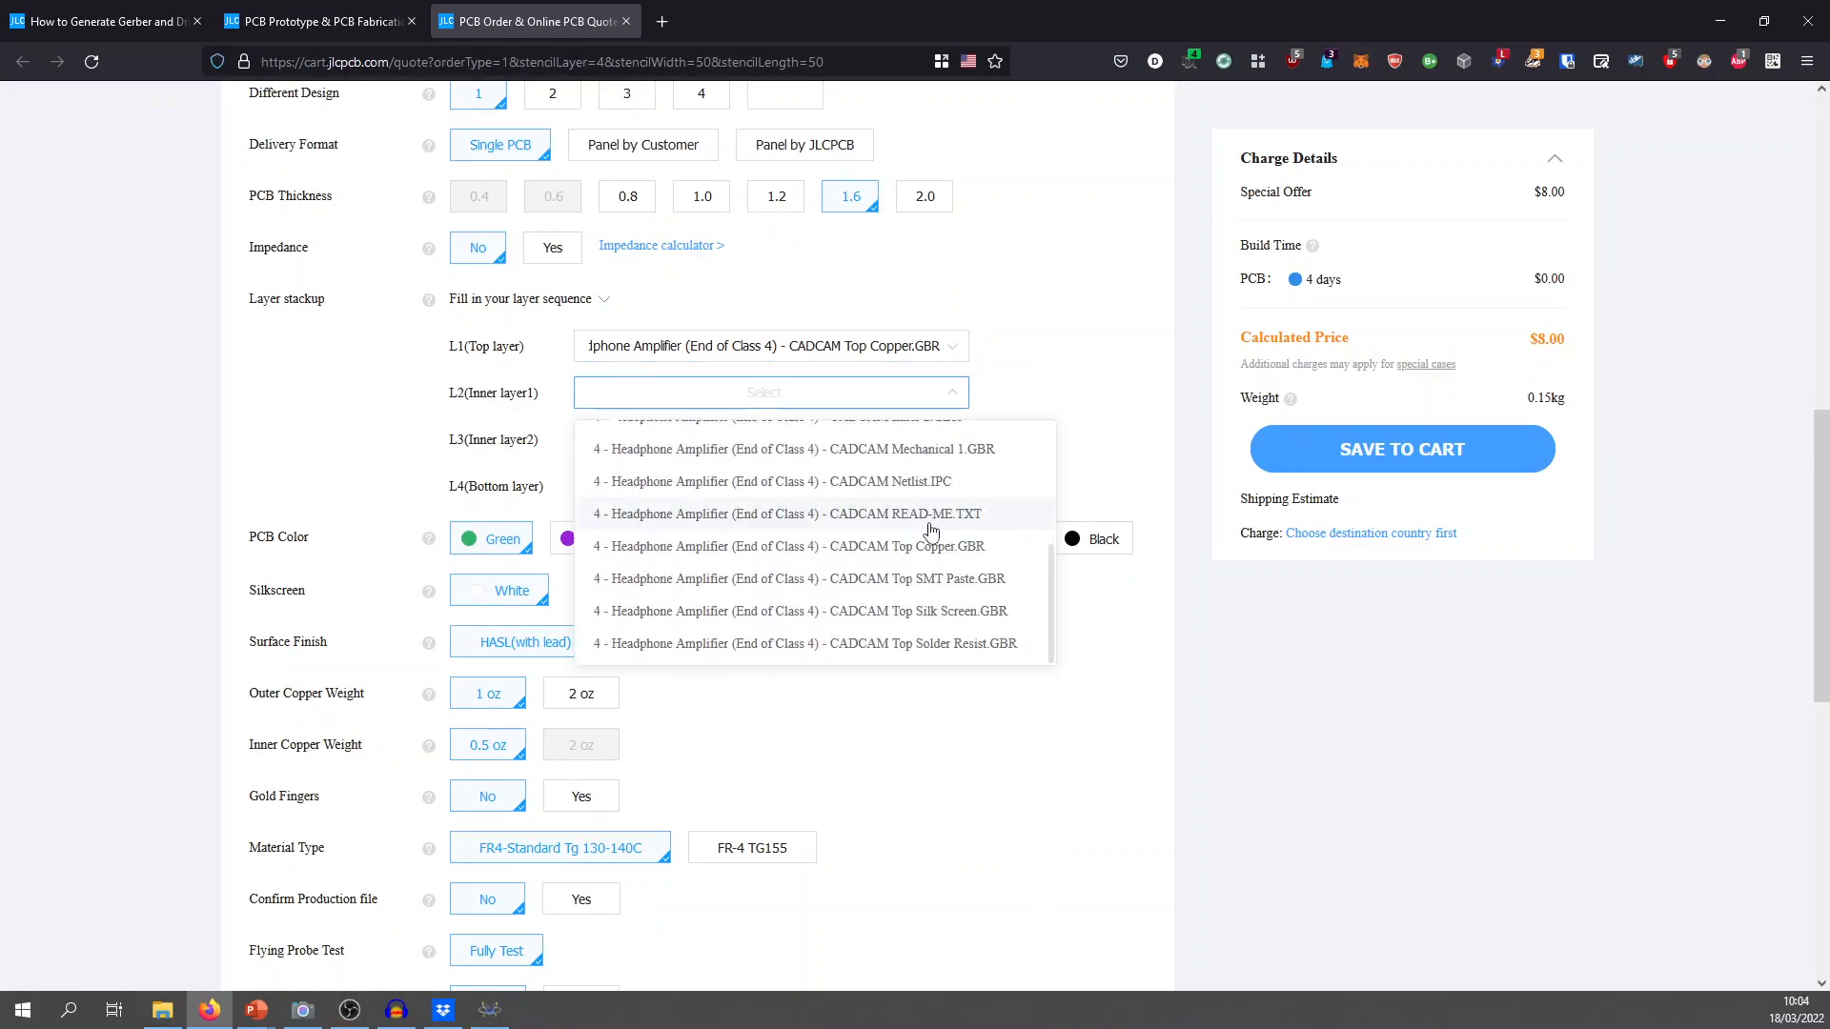
scroll(934, 524, down, 1)
scroll(932, 420, up, 3)
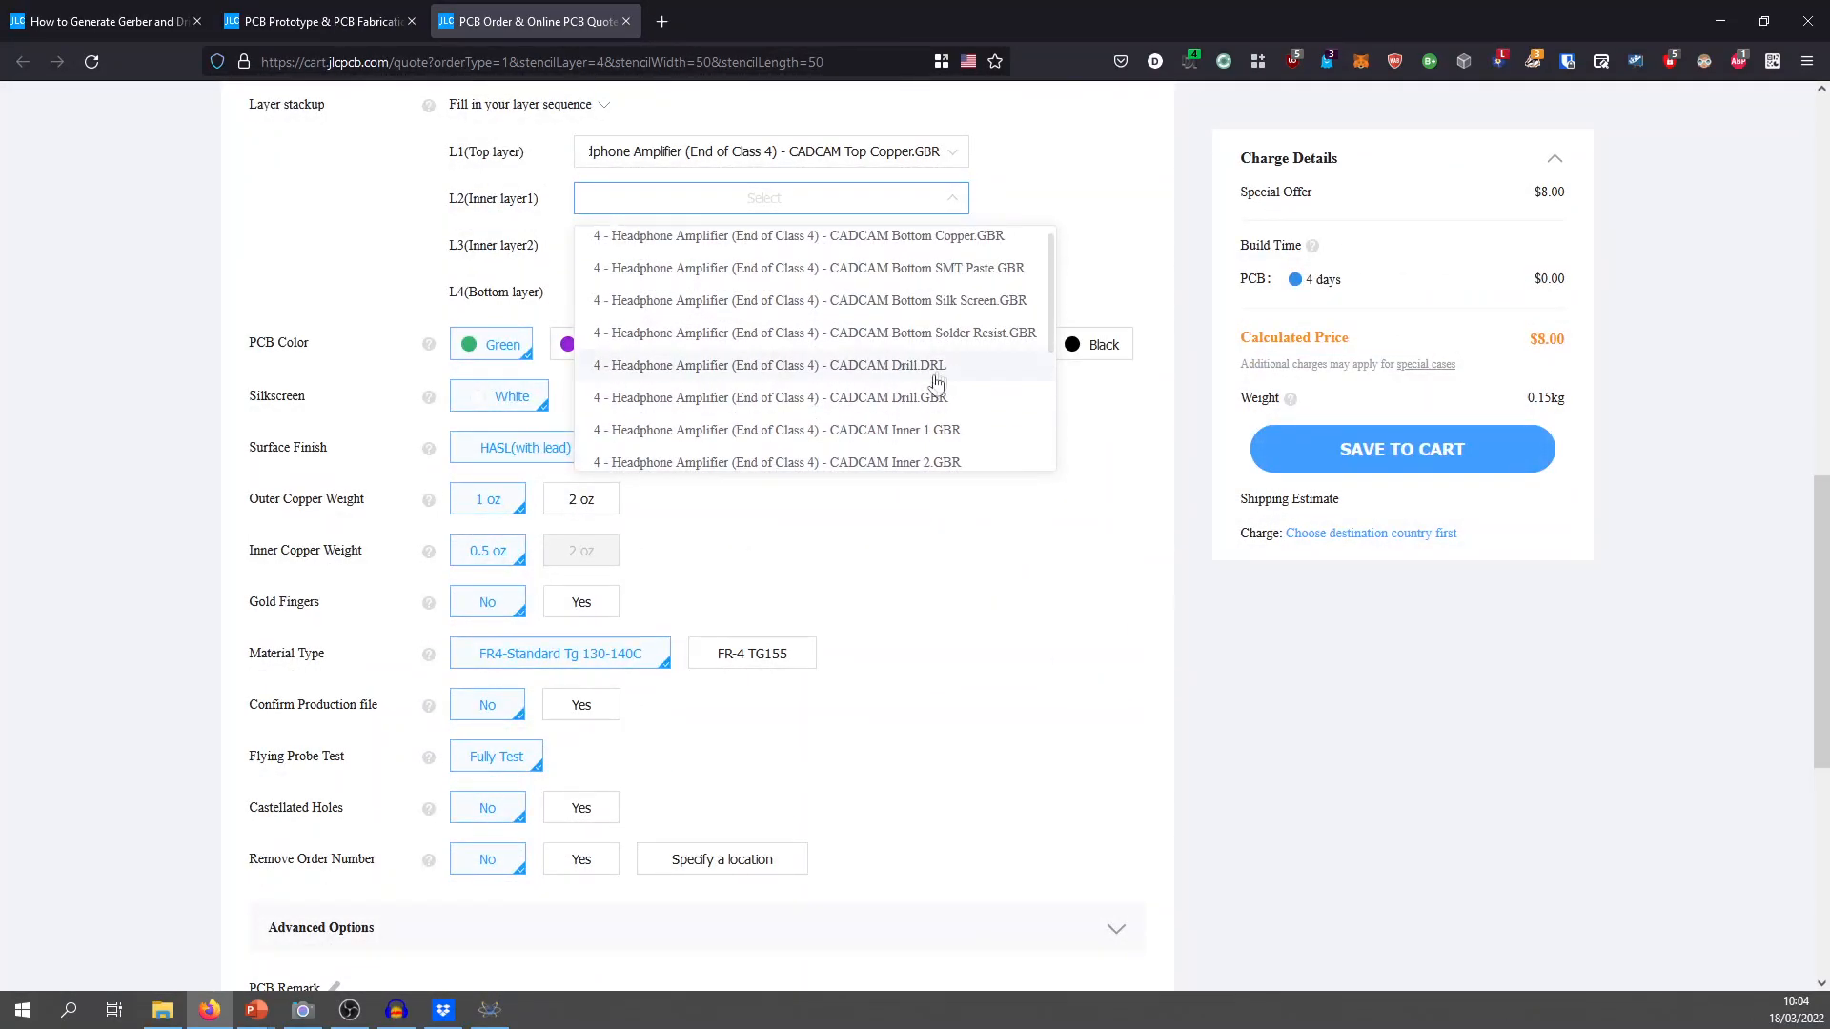
click(929, 430)
Assign the CADCAM Inner 2.GBR file to L3 (Inner layer2) and CADCAM Bottom Copper.GBR to L4 (Bottom layer).
scroll(929, 433, up, 1)
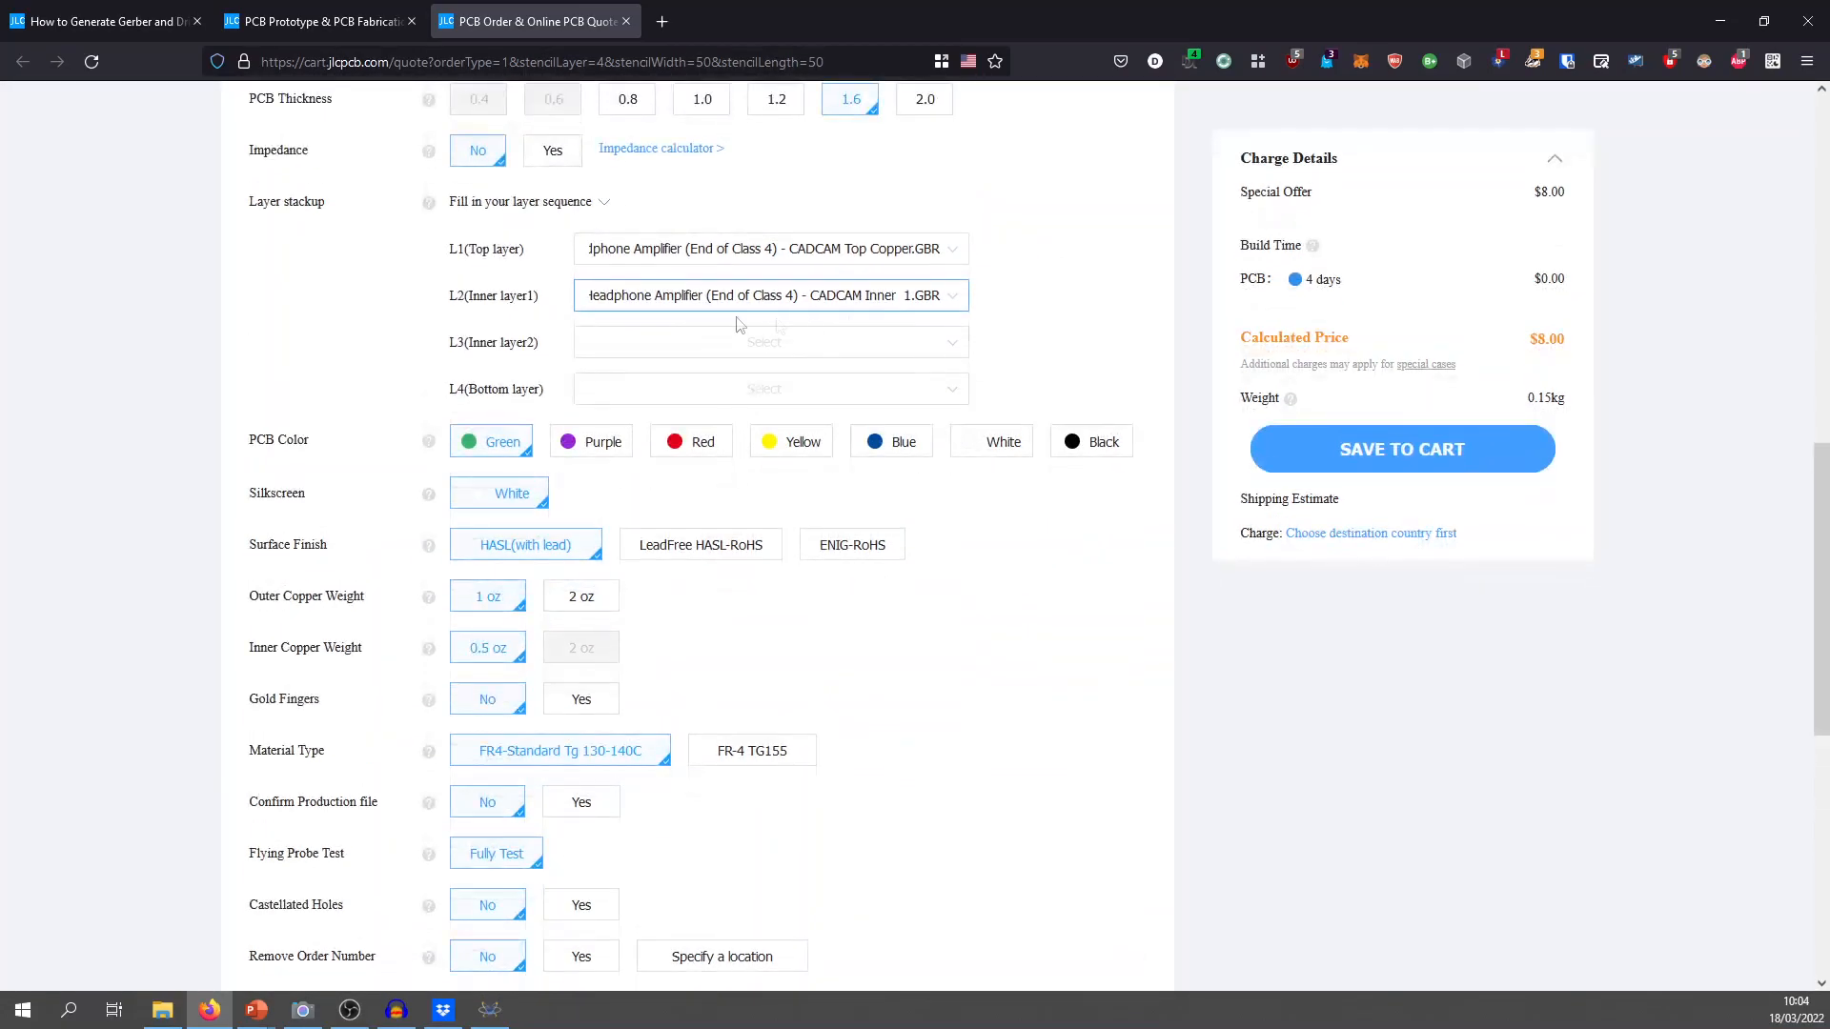
click(633, 345)
scroll(933, 492, down, 1)
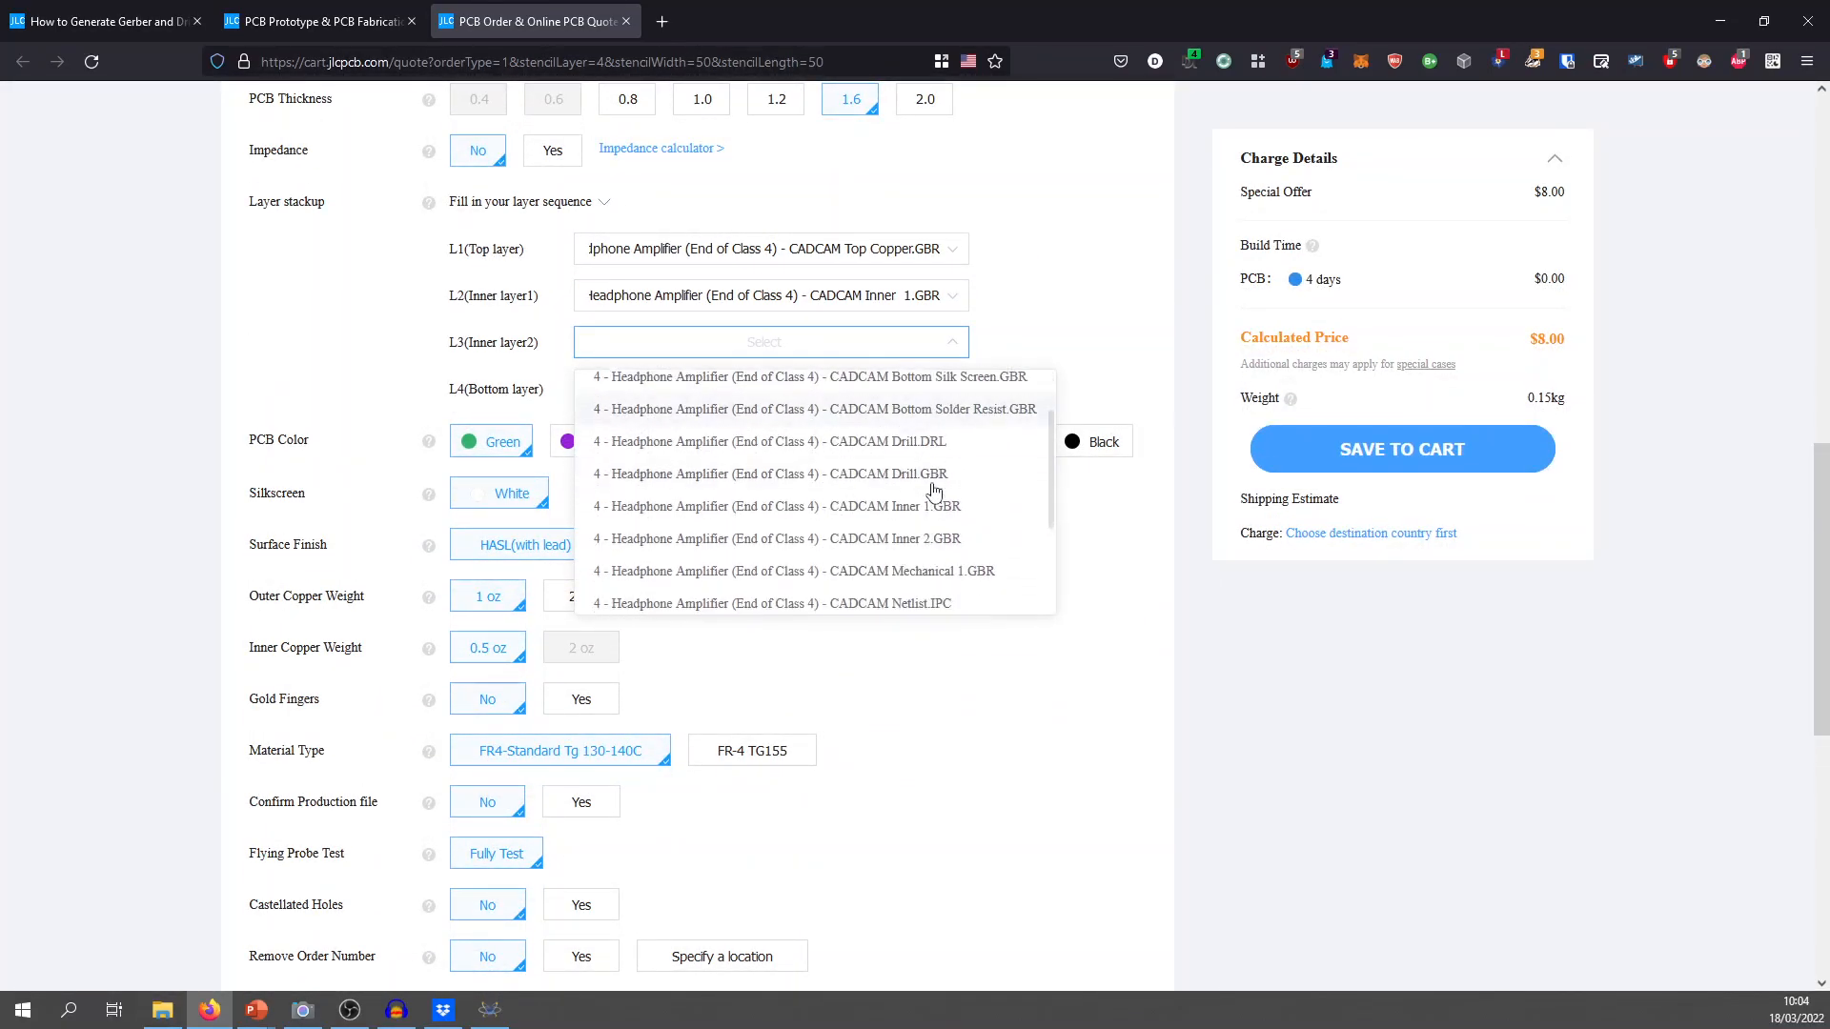
click(920, 543)
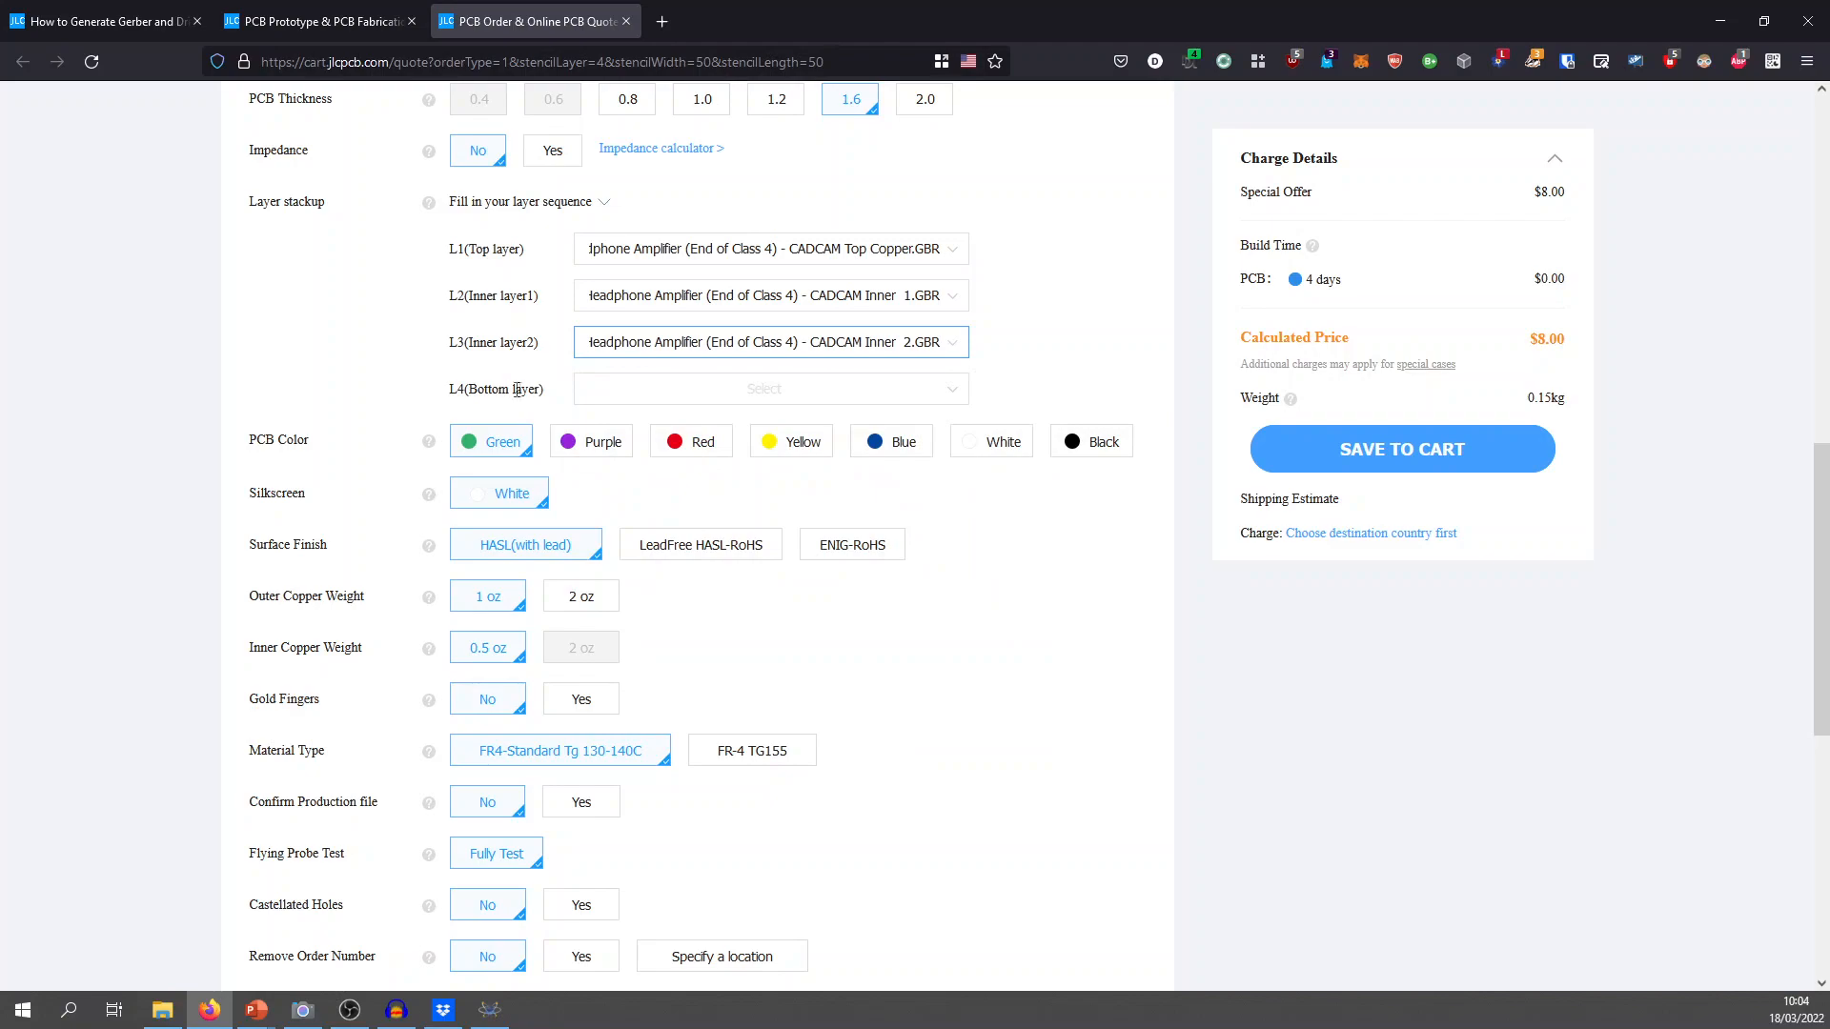
click(685, 399)
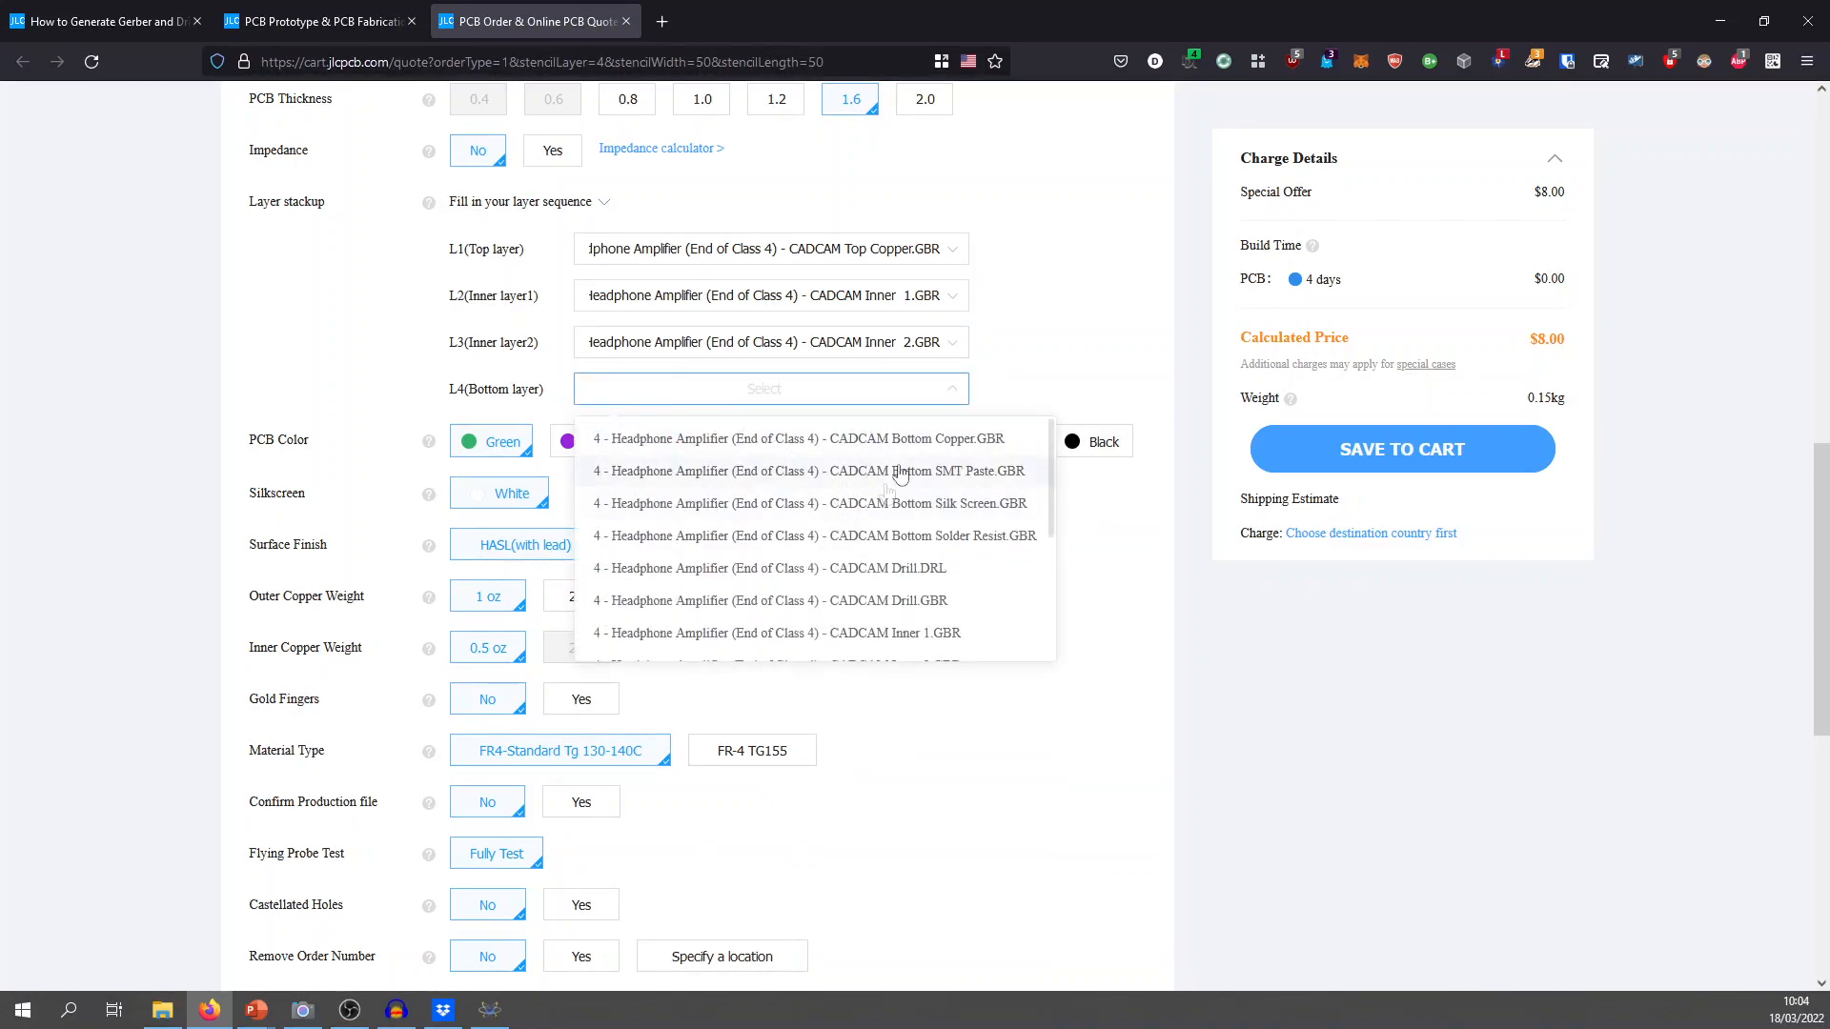
click(907, 431)
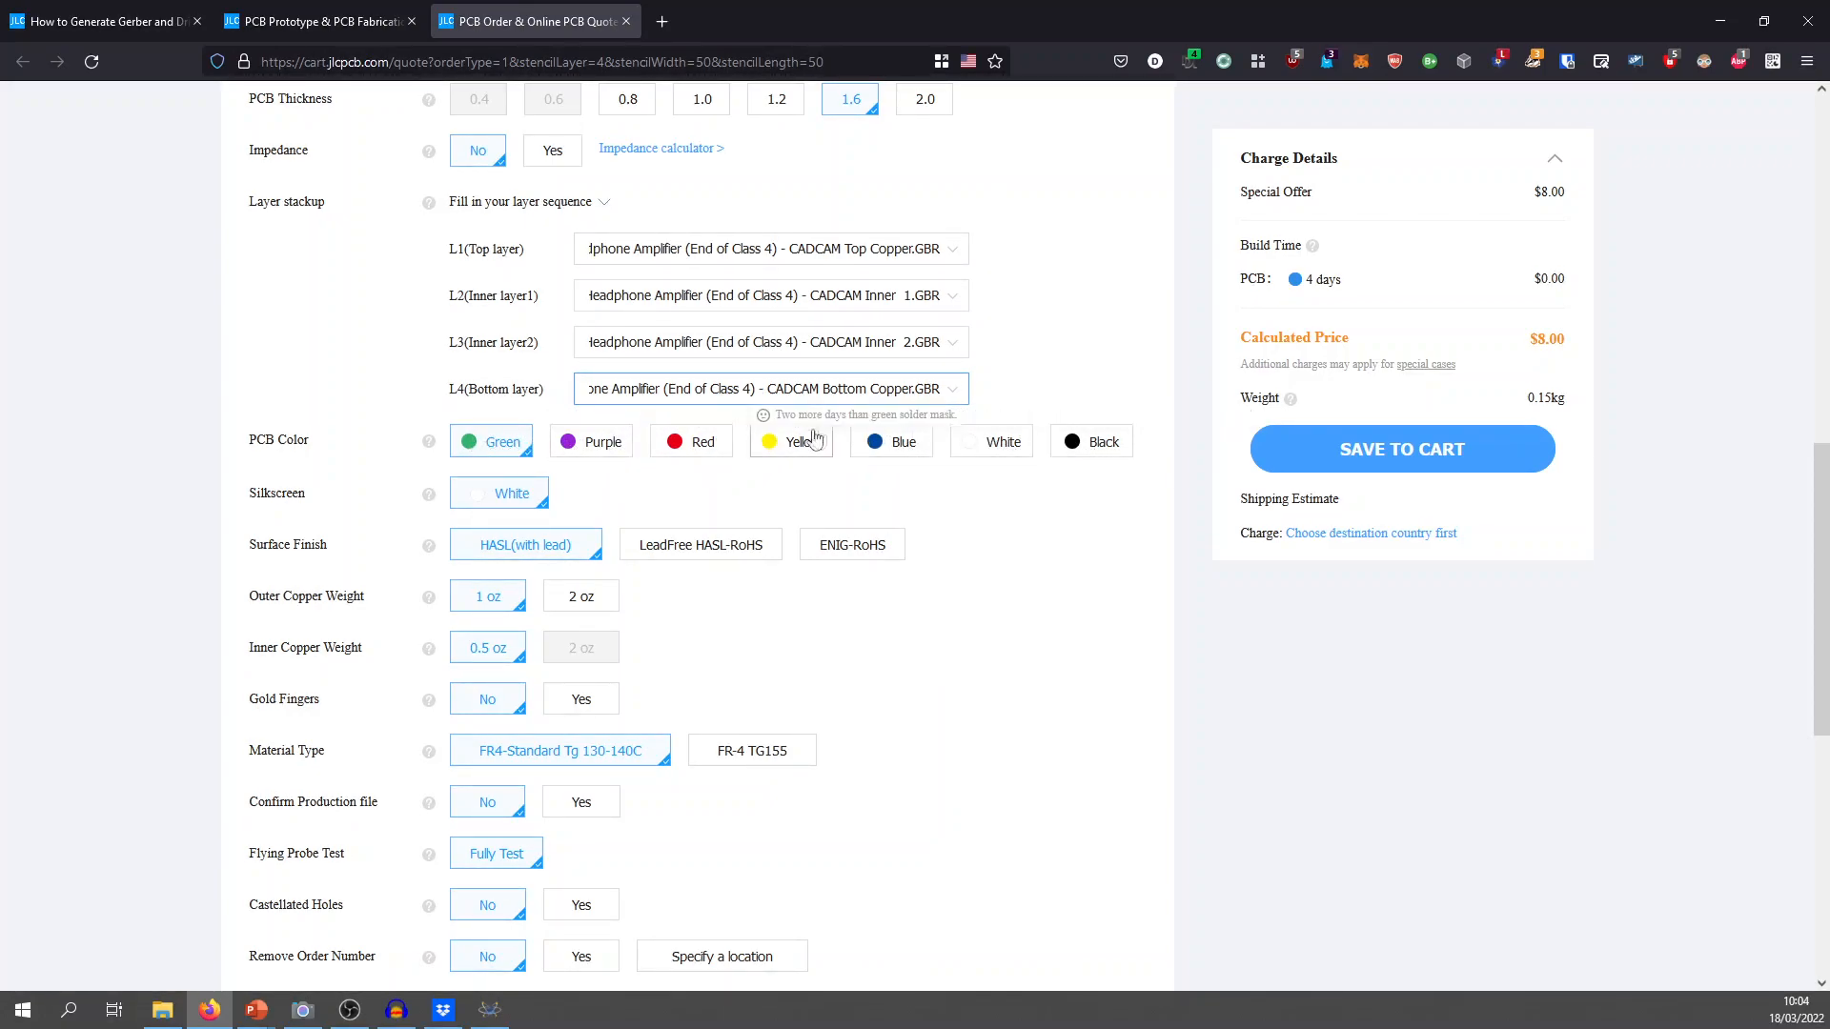
Set the PCB color to Purple and to Black, checking the board previews for each.
click(611, 452)
scroll(1063, 581, up, 8)
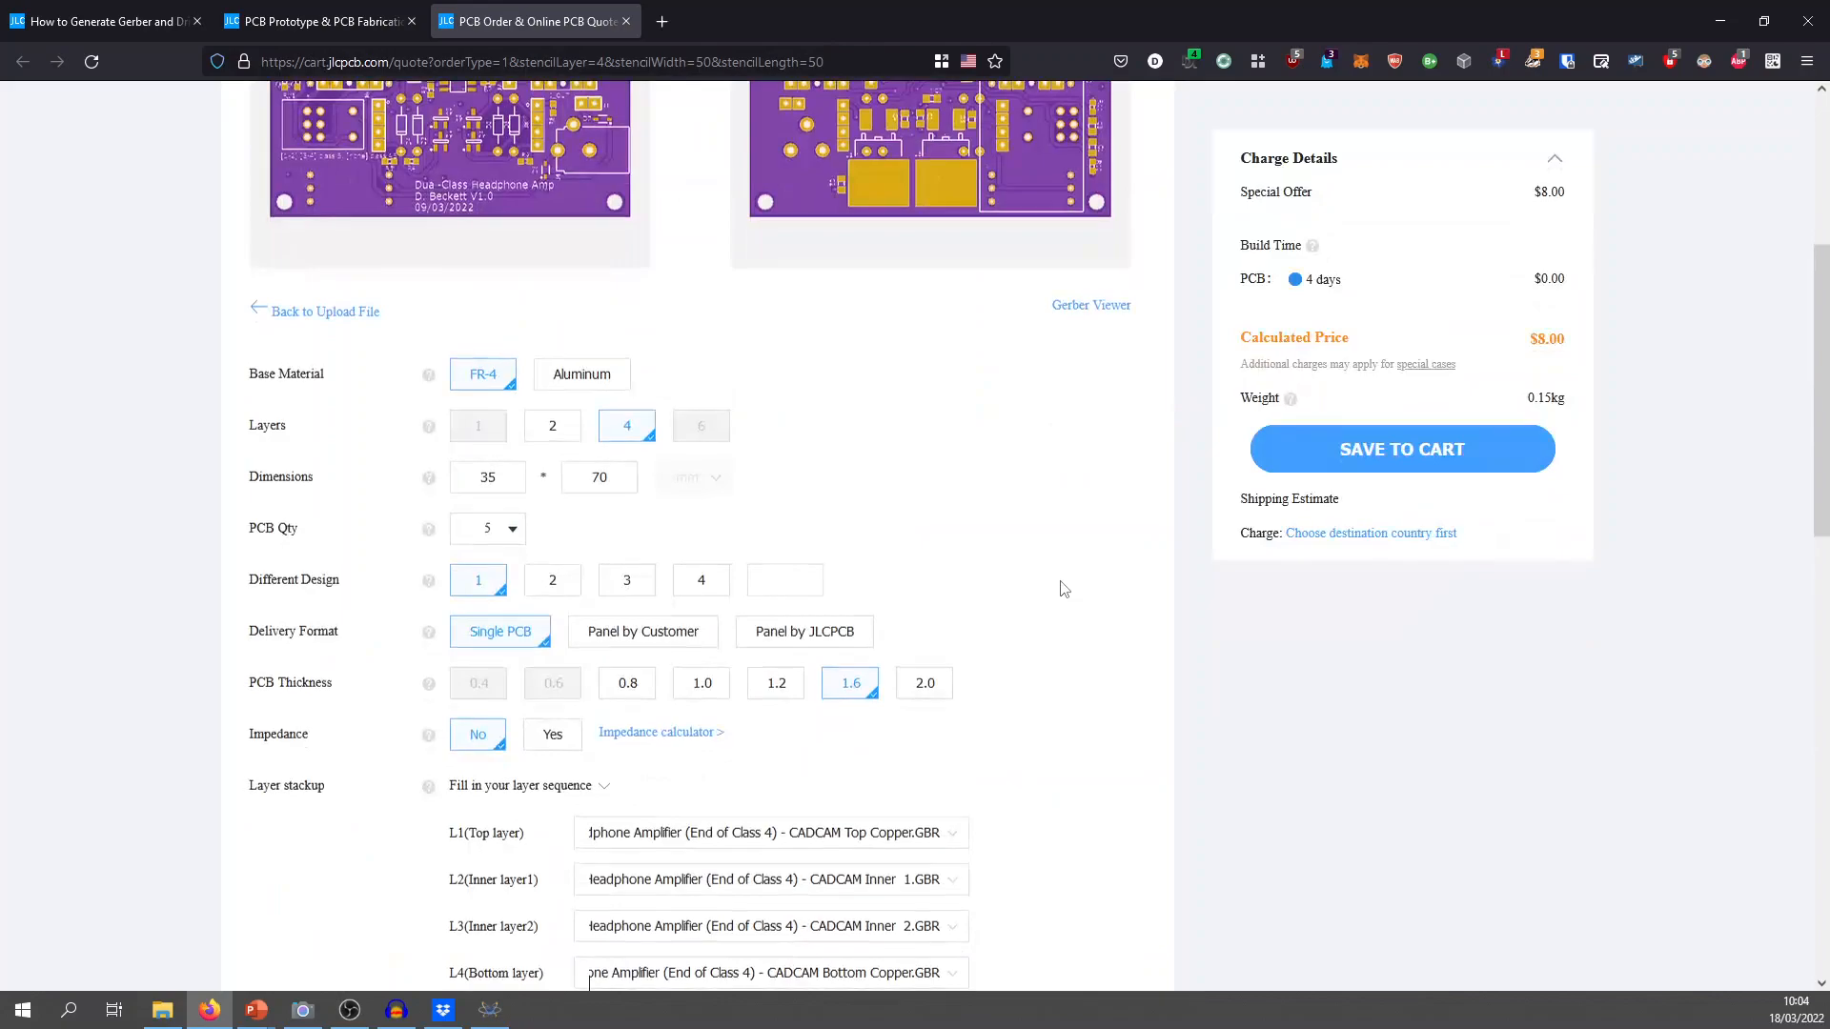
scroll(1065, 588, up, 2)
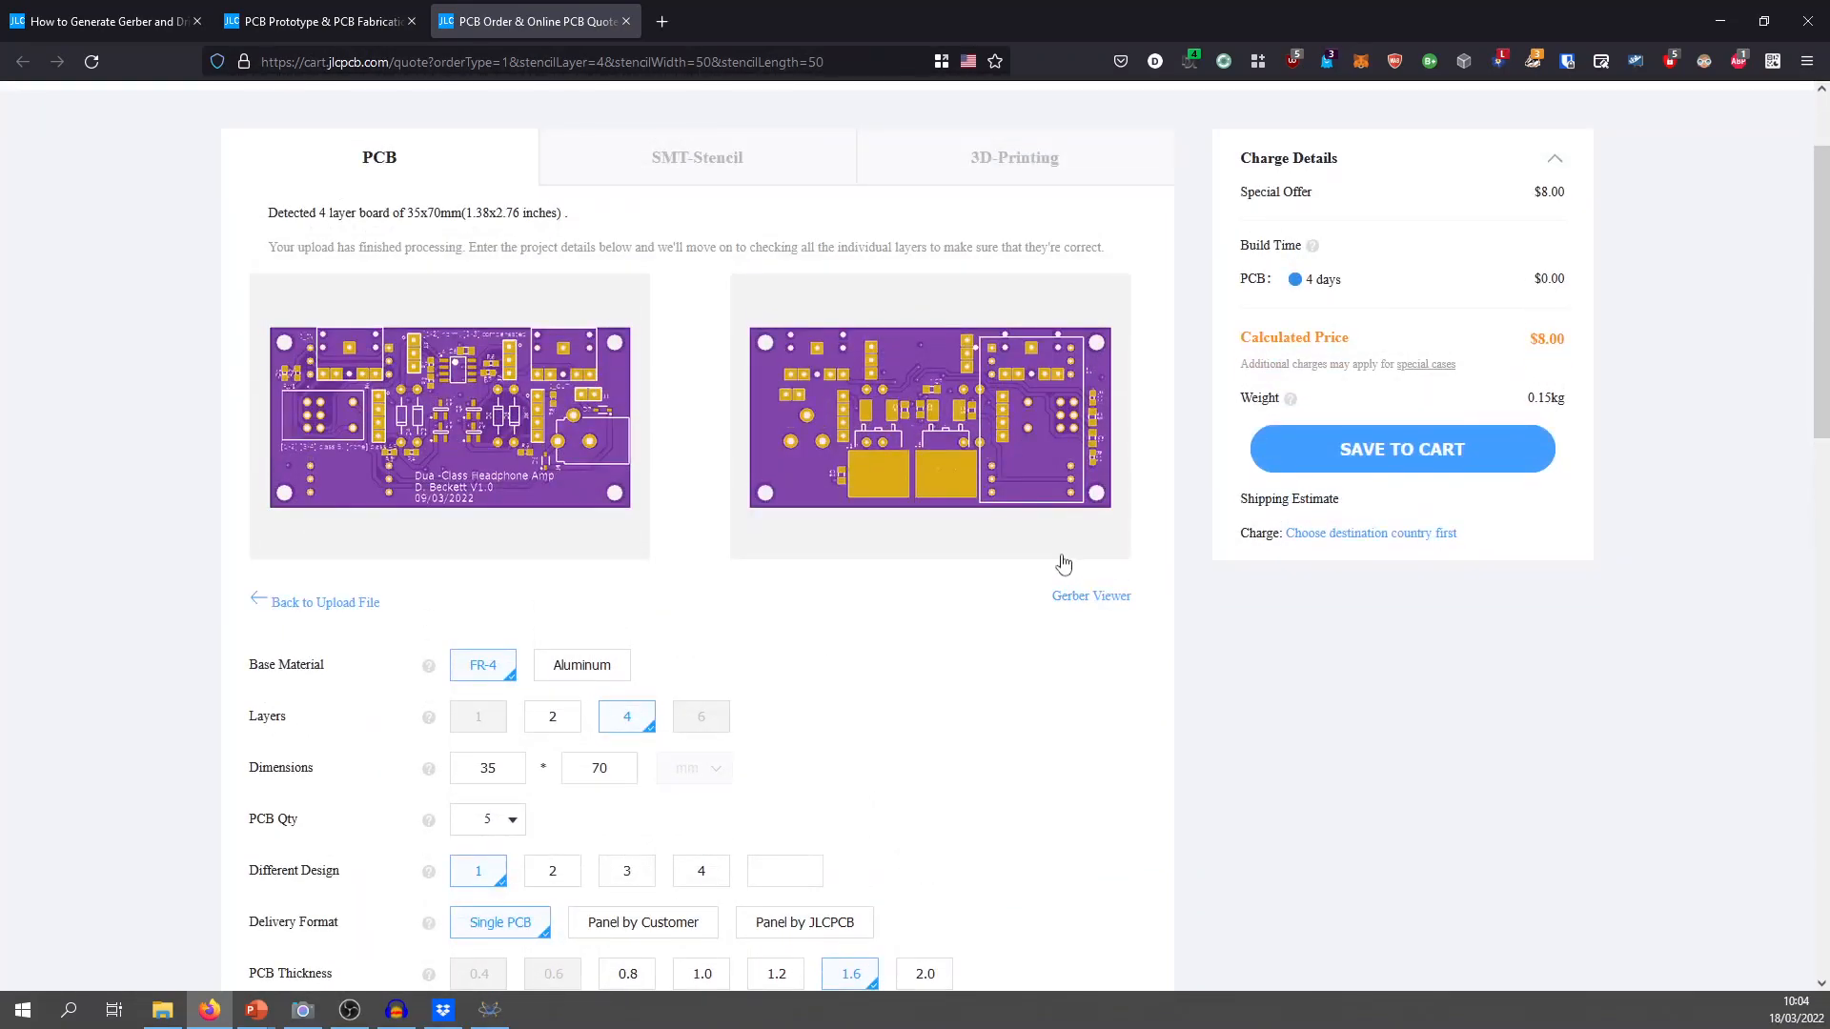
scroll(1010, 592, down, 5)
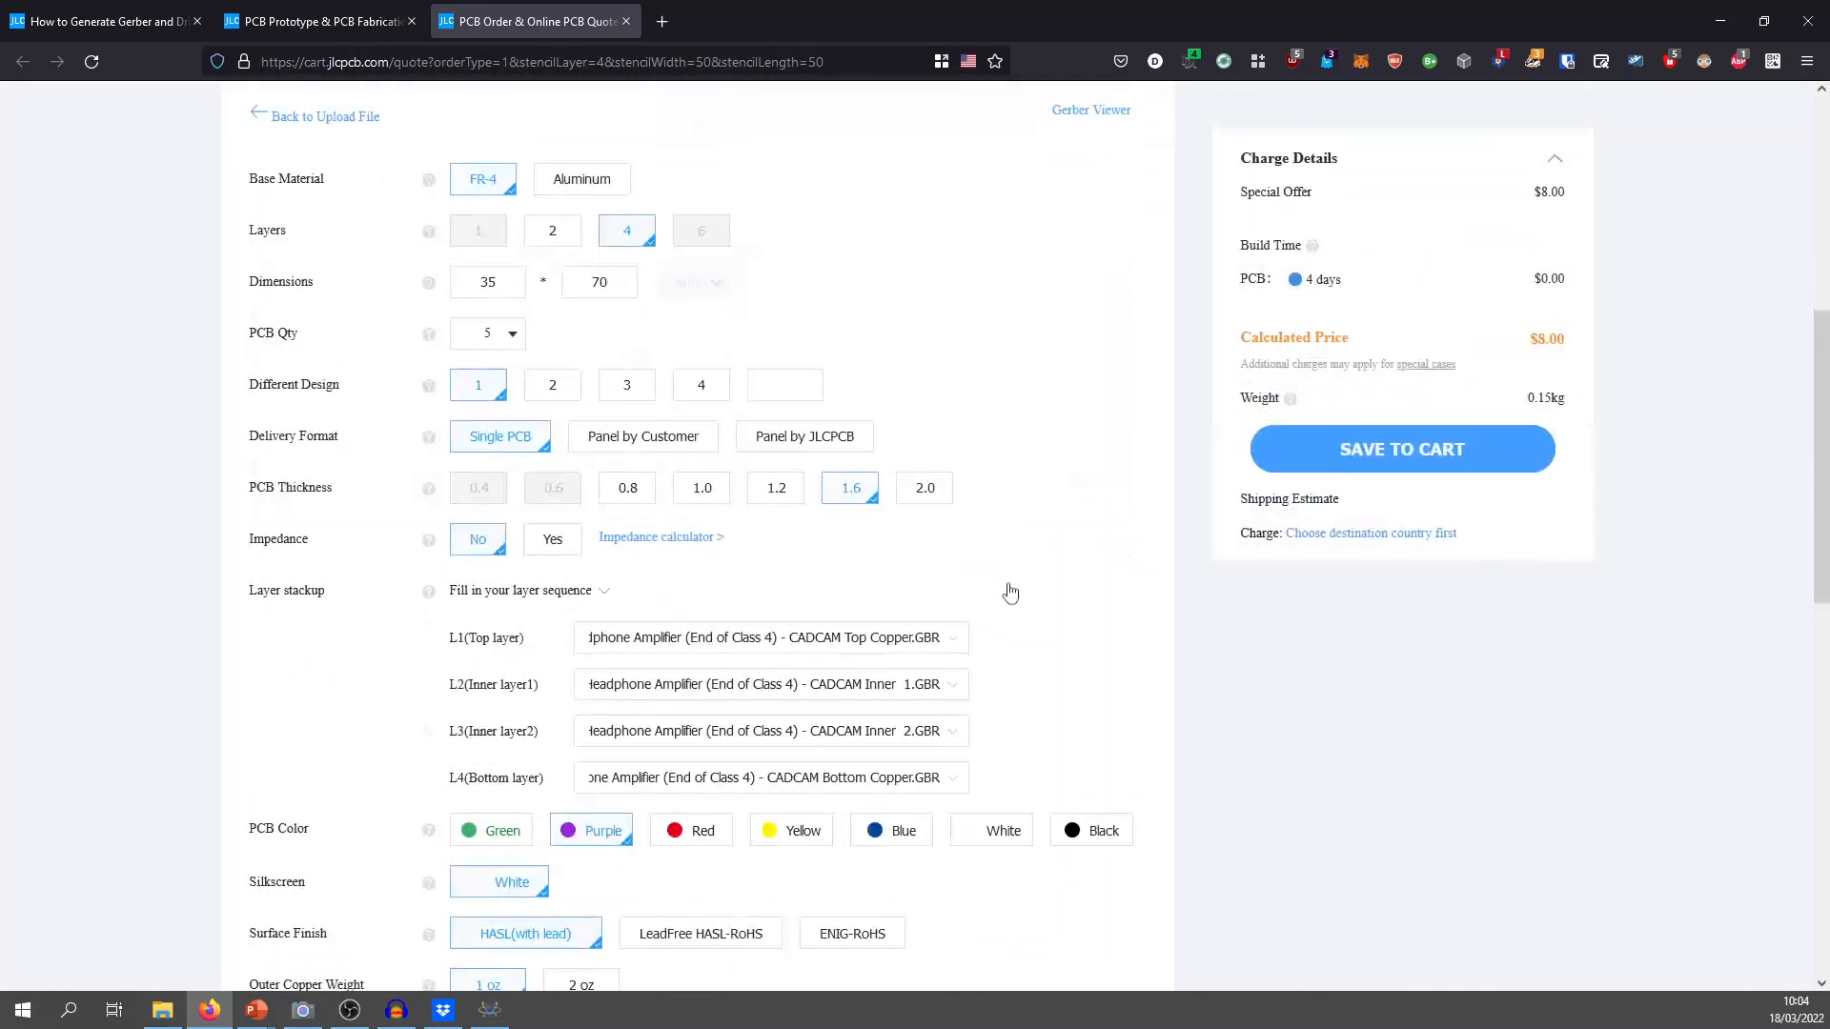
scroll(1010, 591, down, 3)
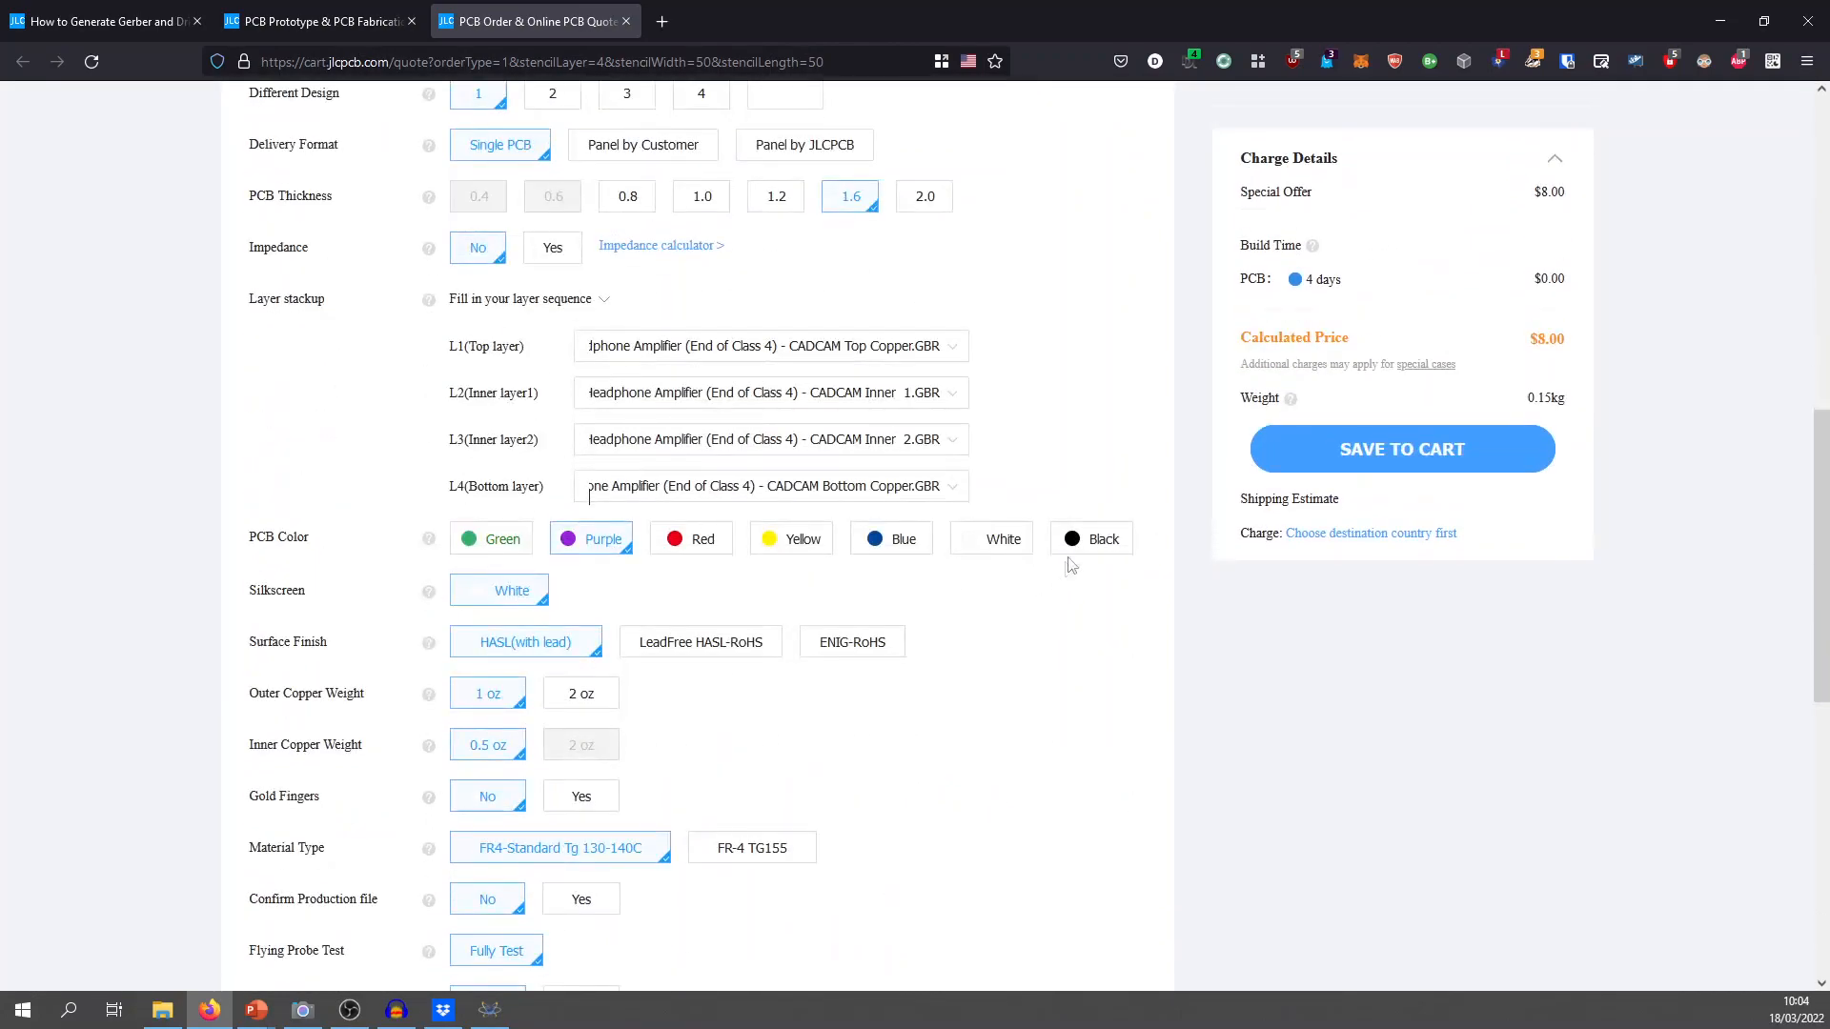
click(1072, 534)
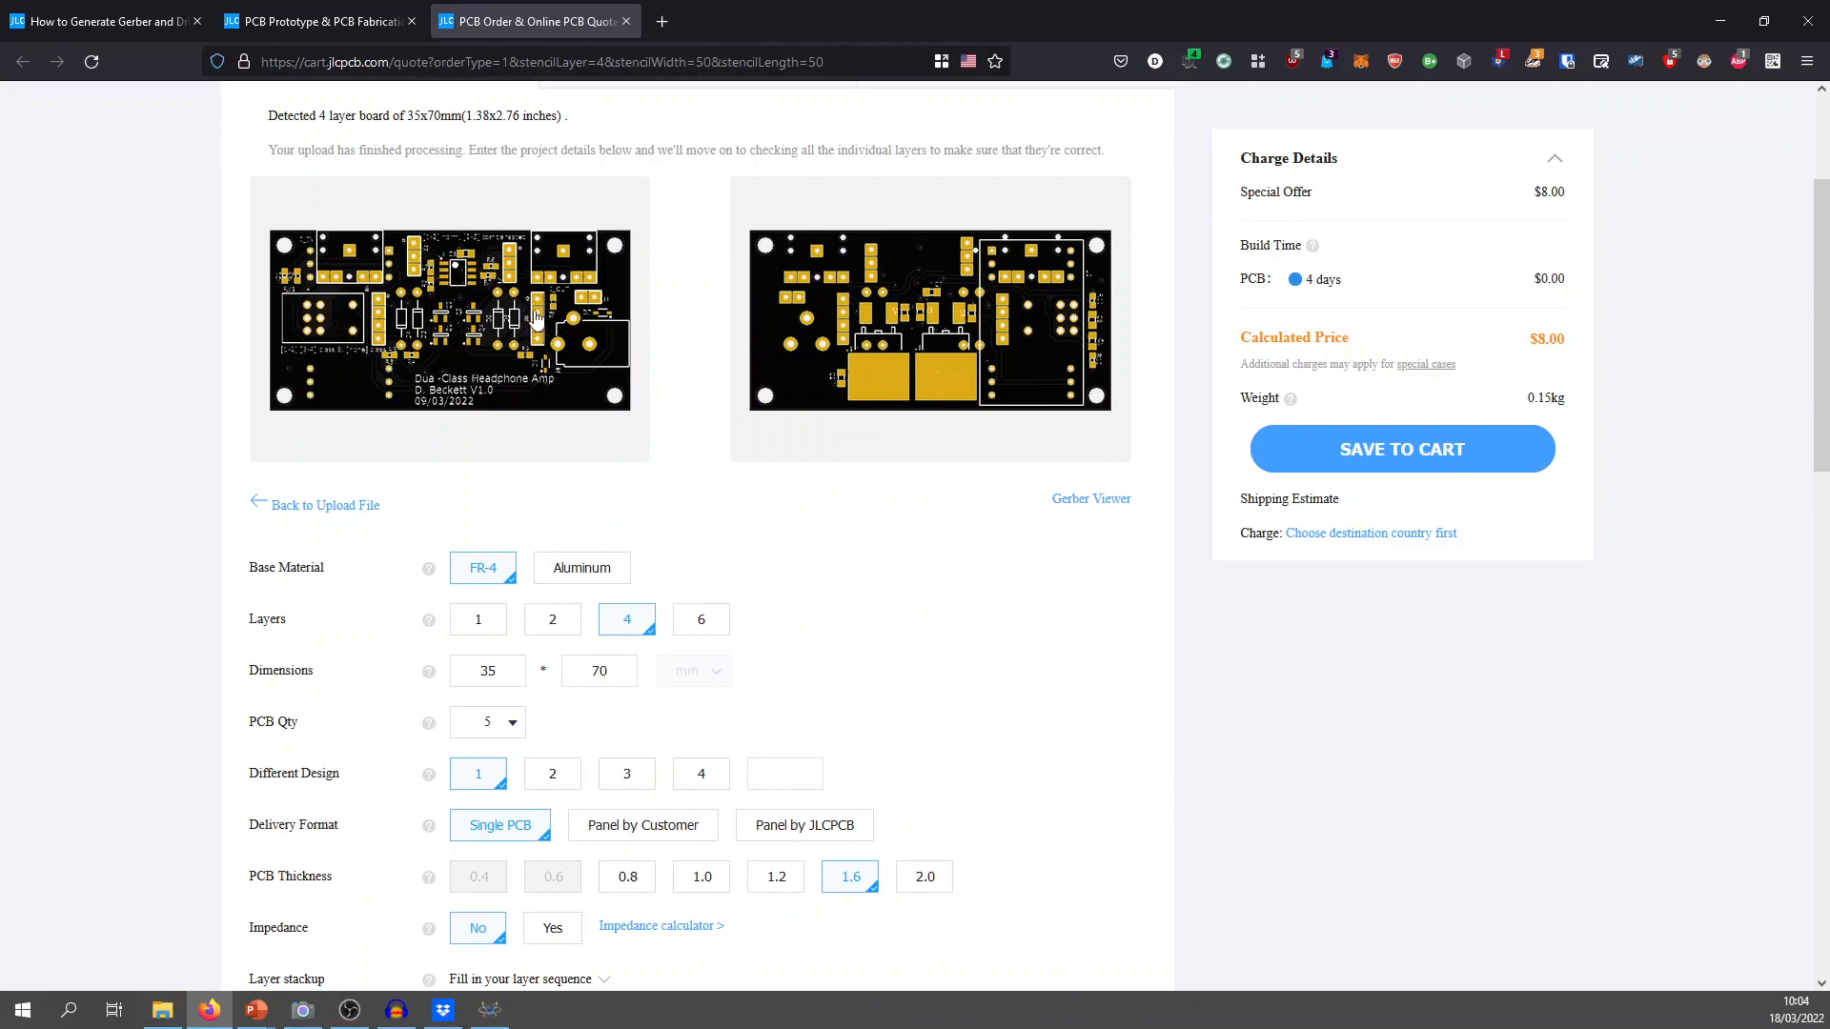
scroll(1008, 570, down, 5)
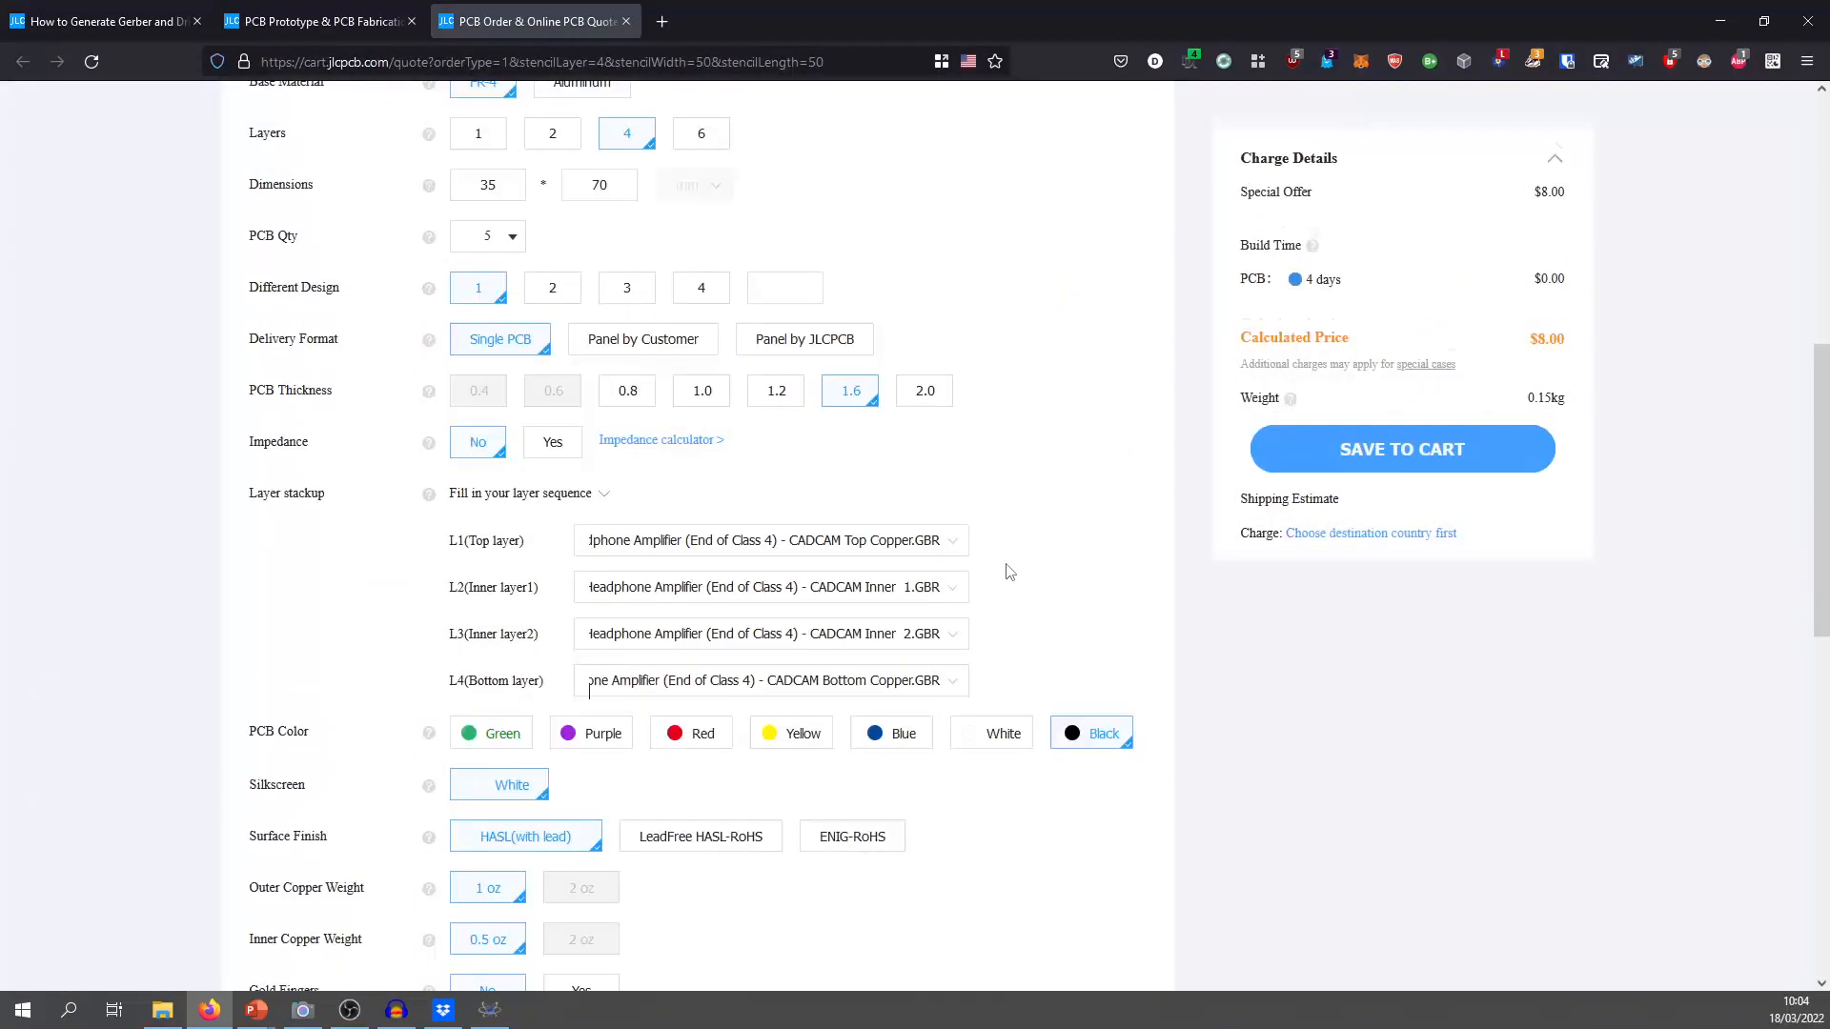
Try White and Red as the PCB color and compare the board previews and charges.
click(1003, 729)
scroll(931, 530, up, 6)
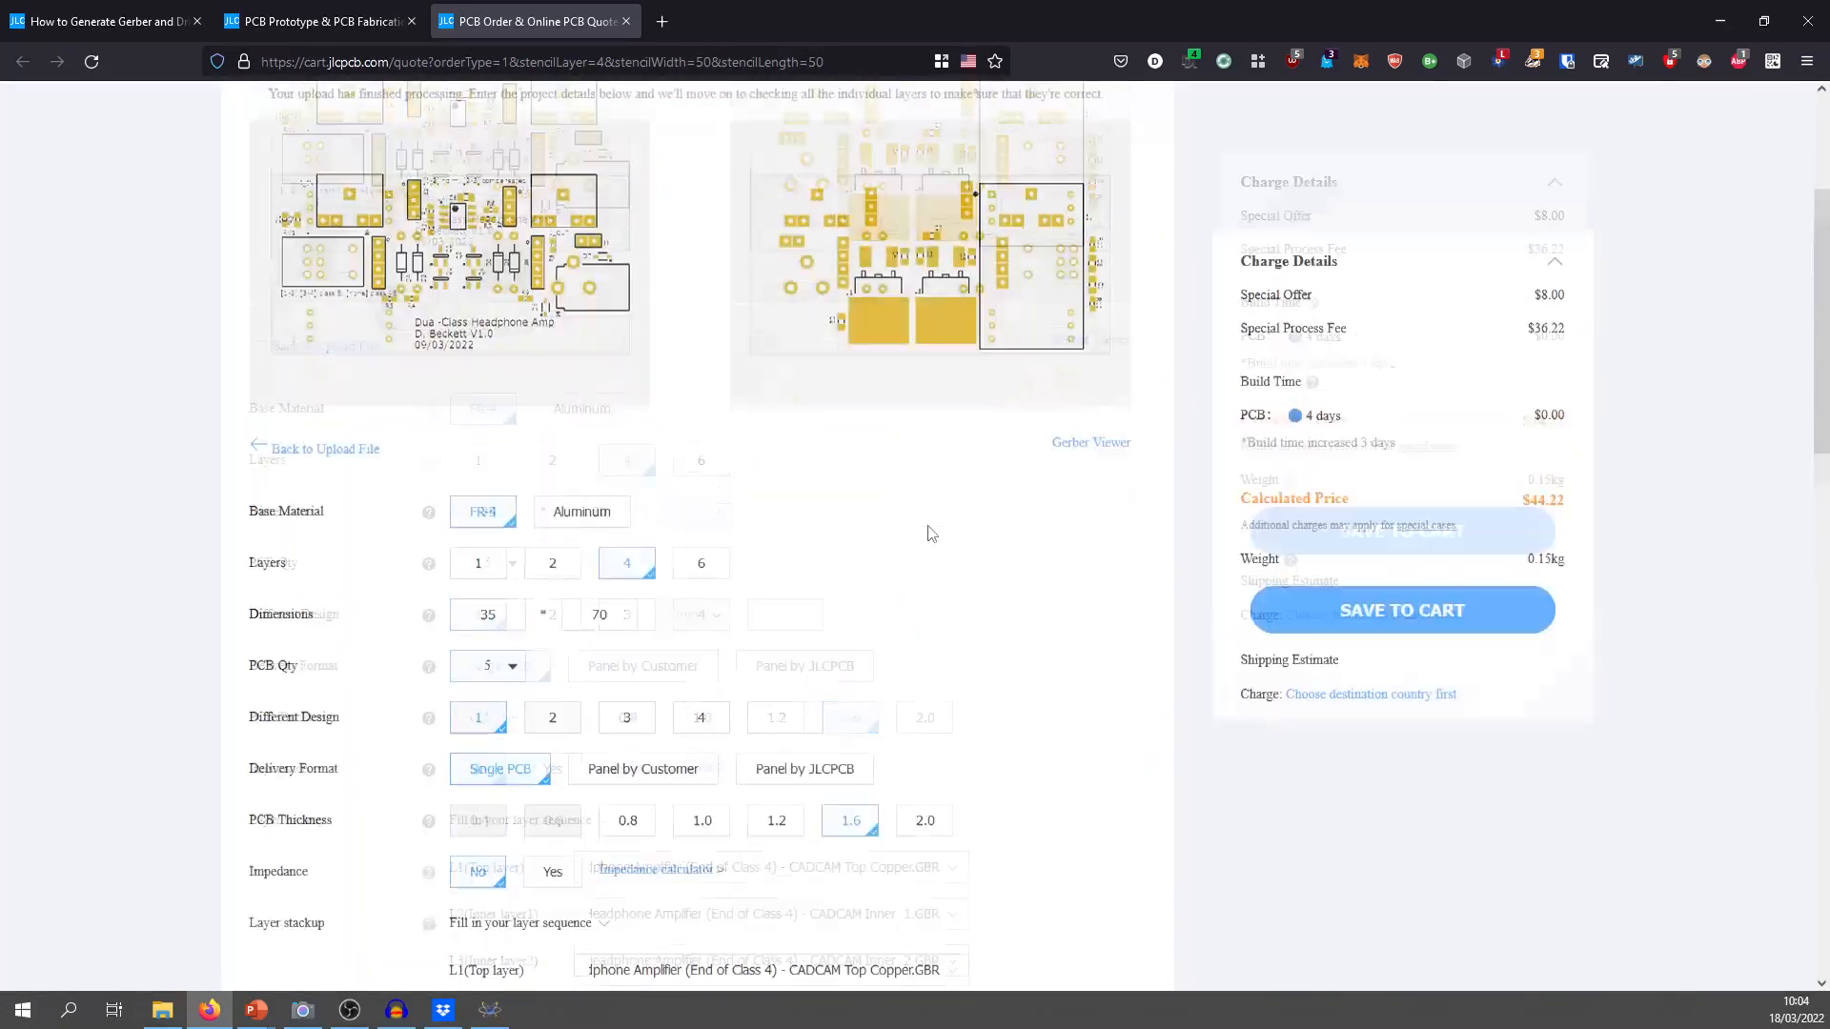
scroll(686, 604, down, 7)
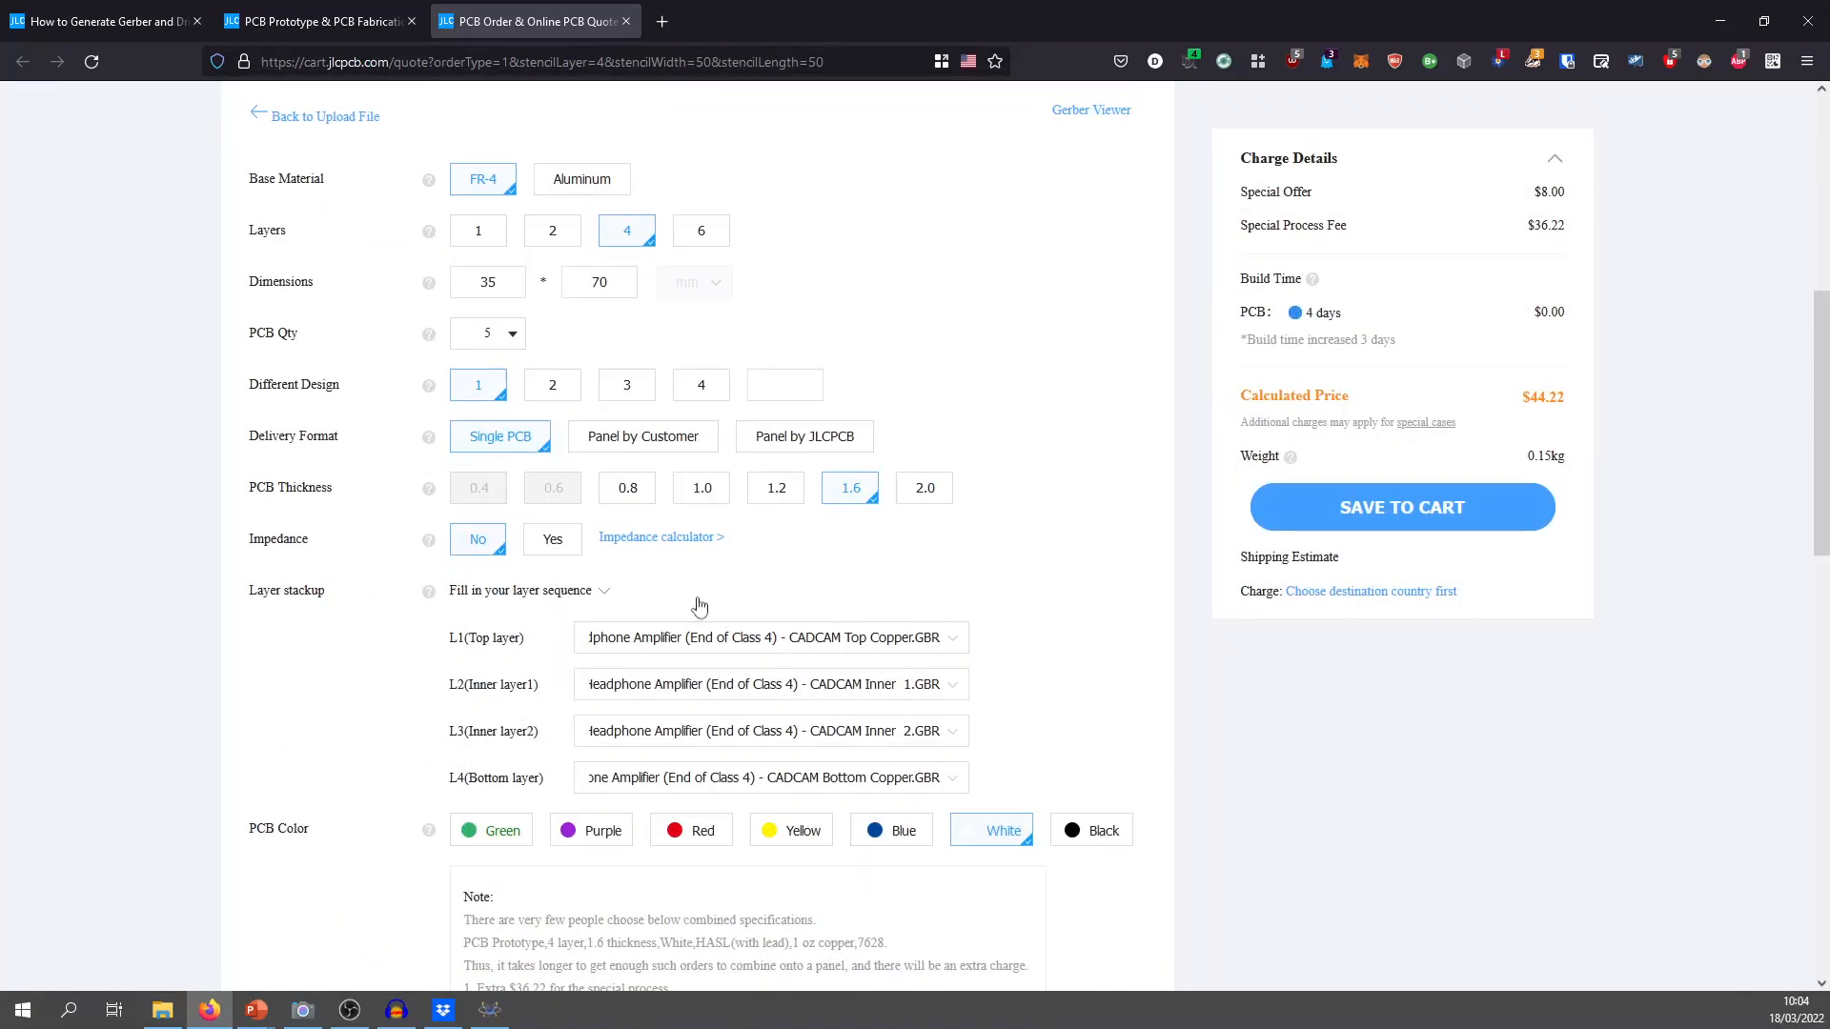
click(694, 637)
scroll(371, 411, up, 7)
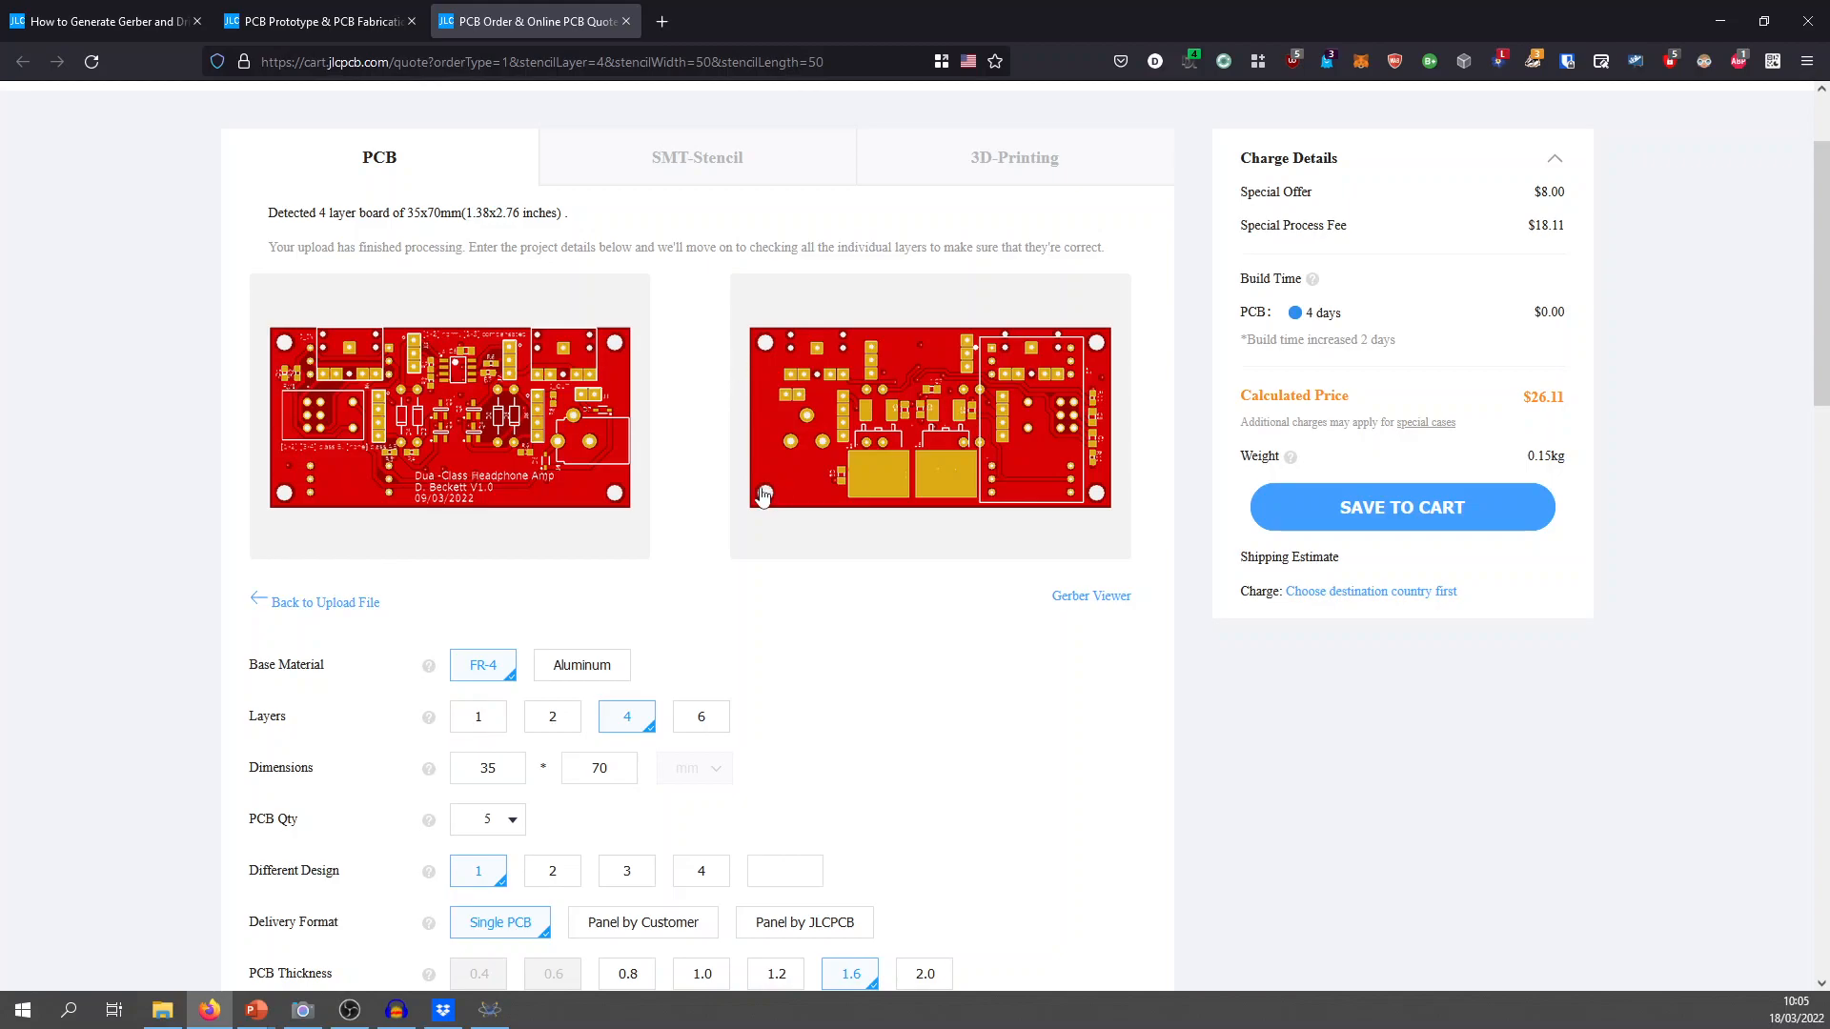
Set the PCB color to Yellow and check how the board previews look.
scroll(762, 493, down, 9)
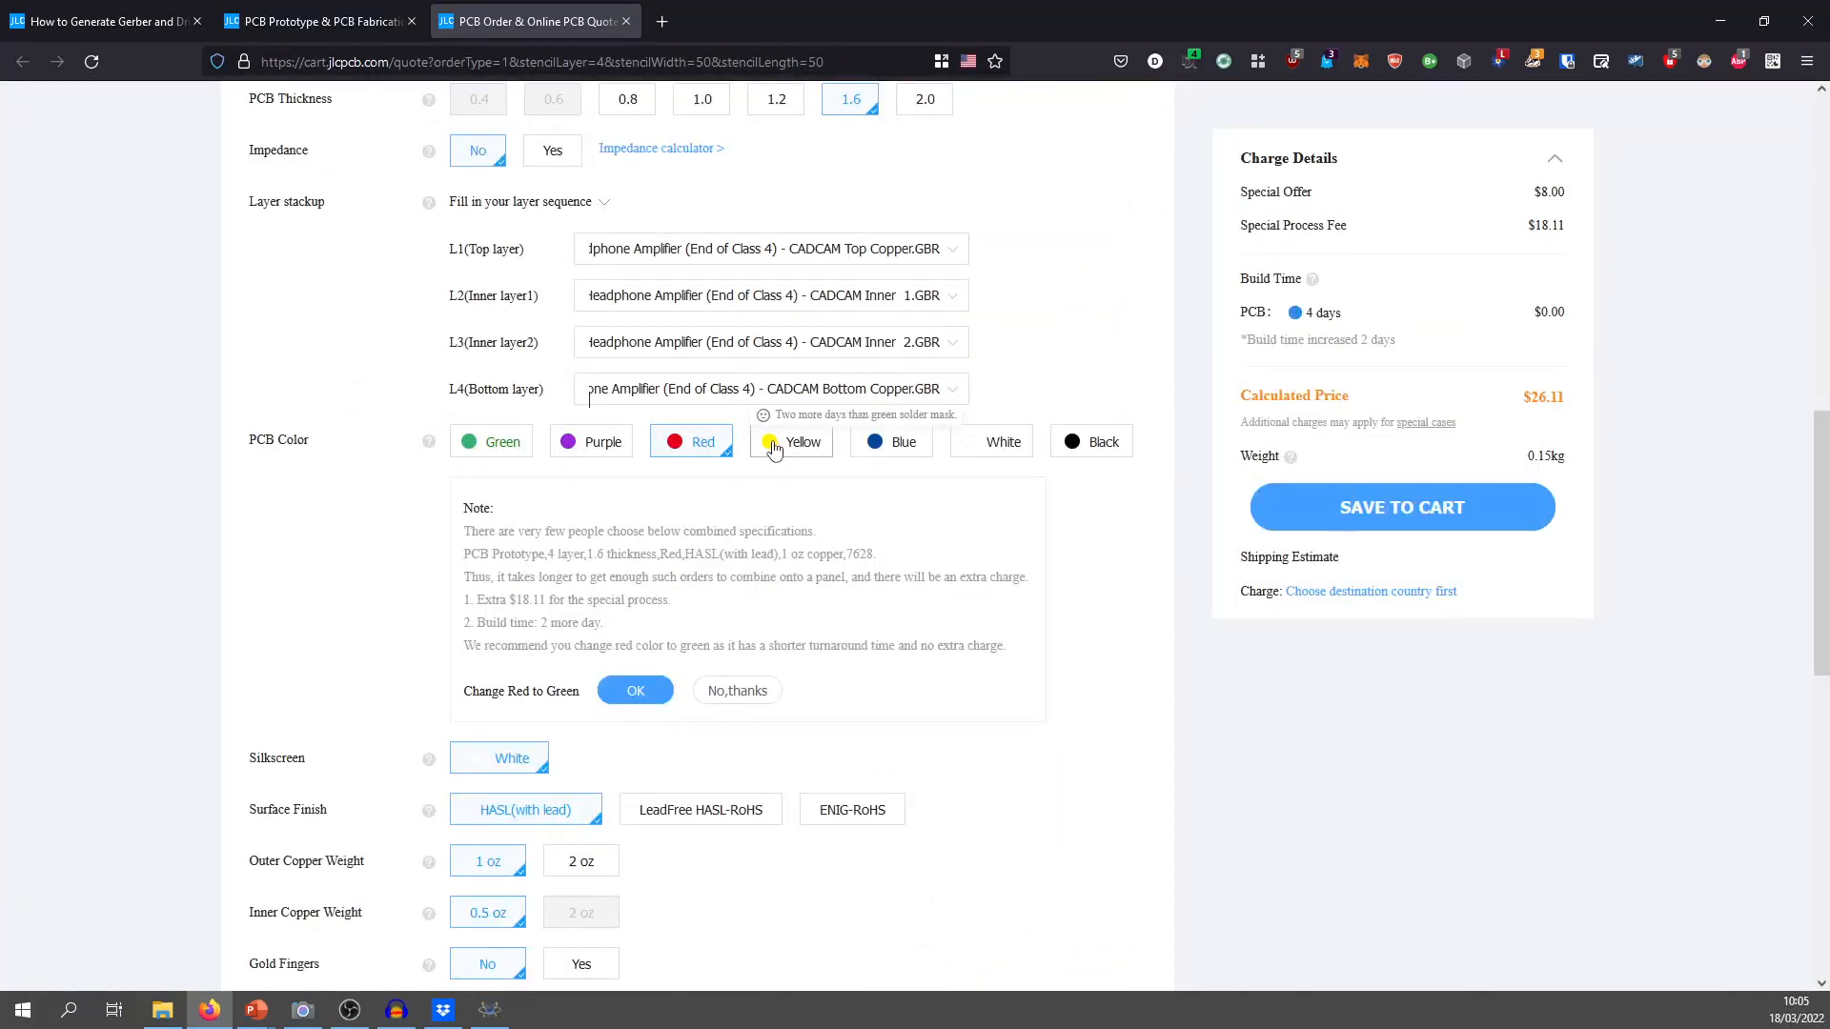
click(774, 444)
scroll(791, 462, up, 7)
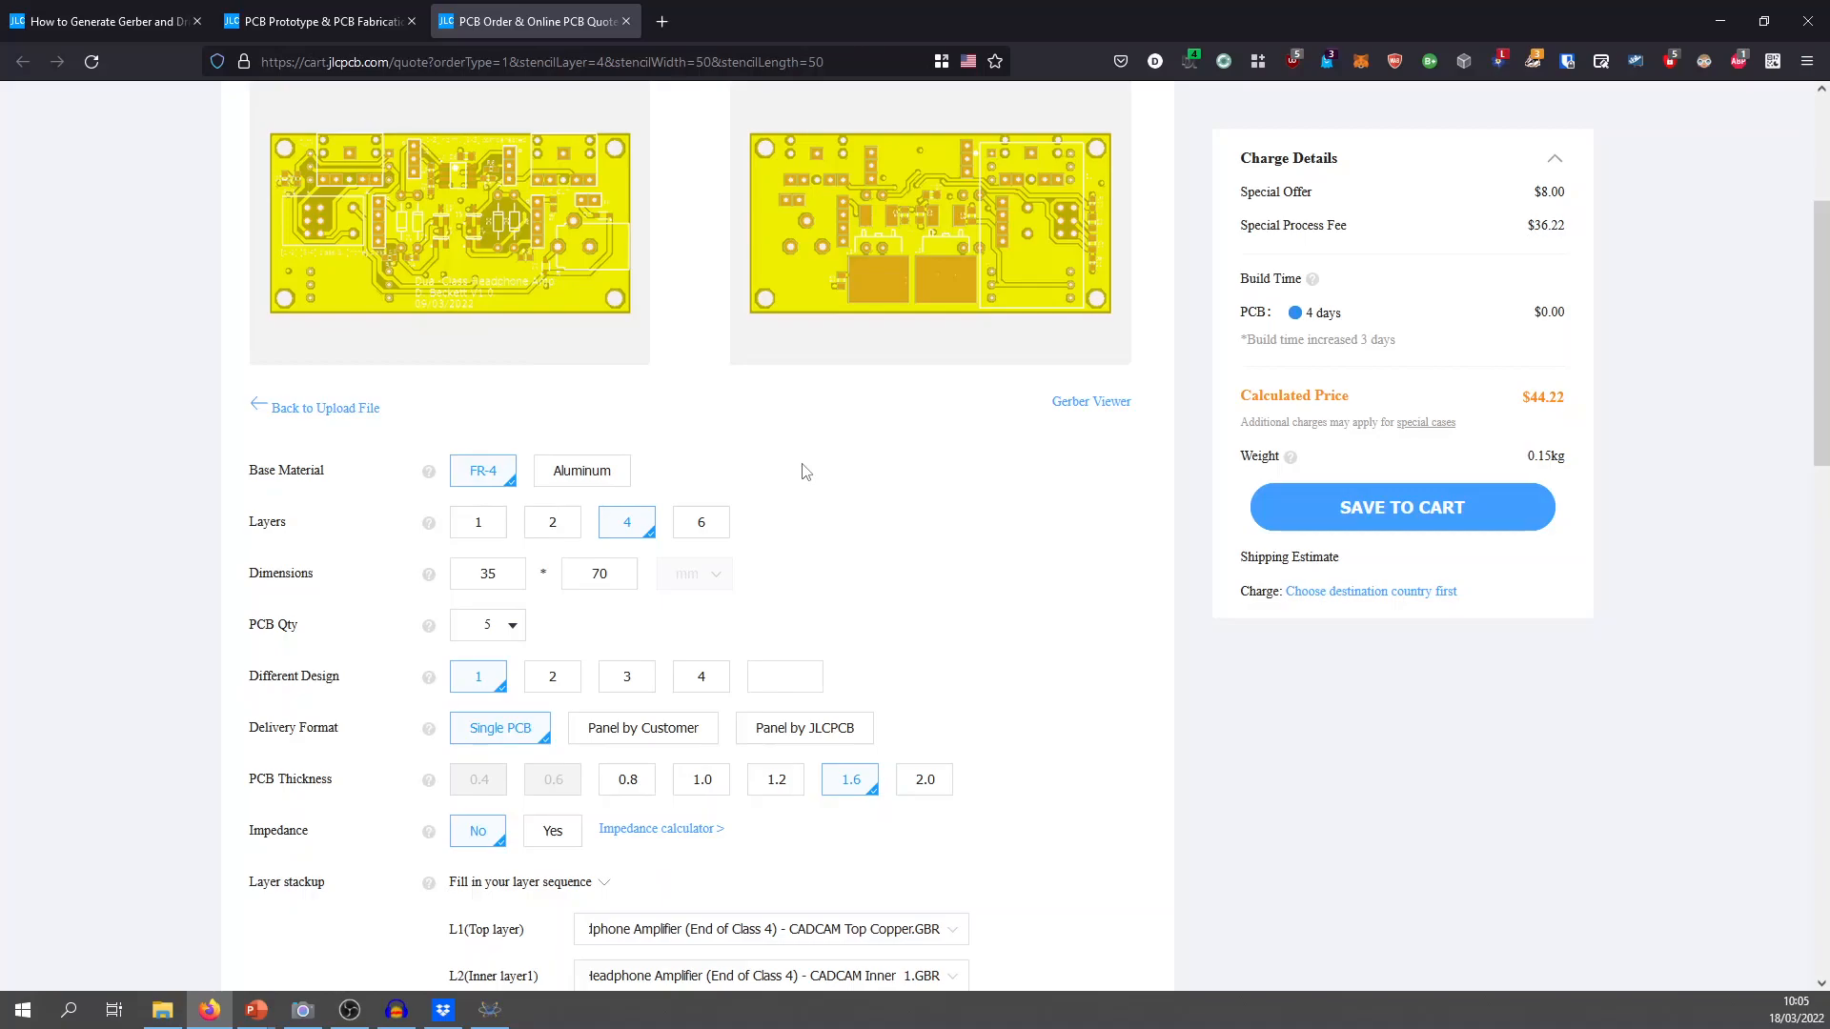
scroll(806, 468, down, 7)
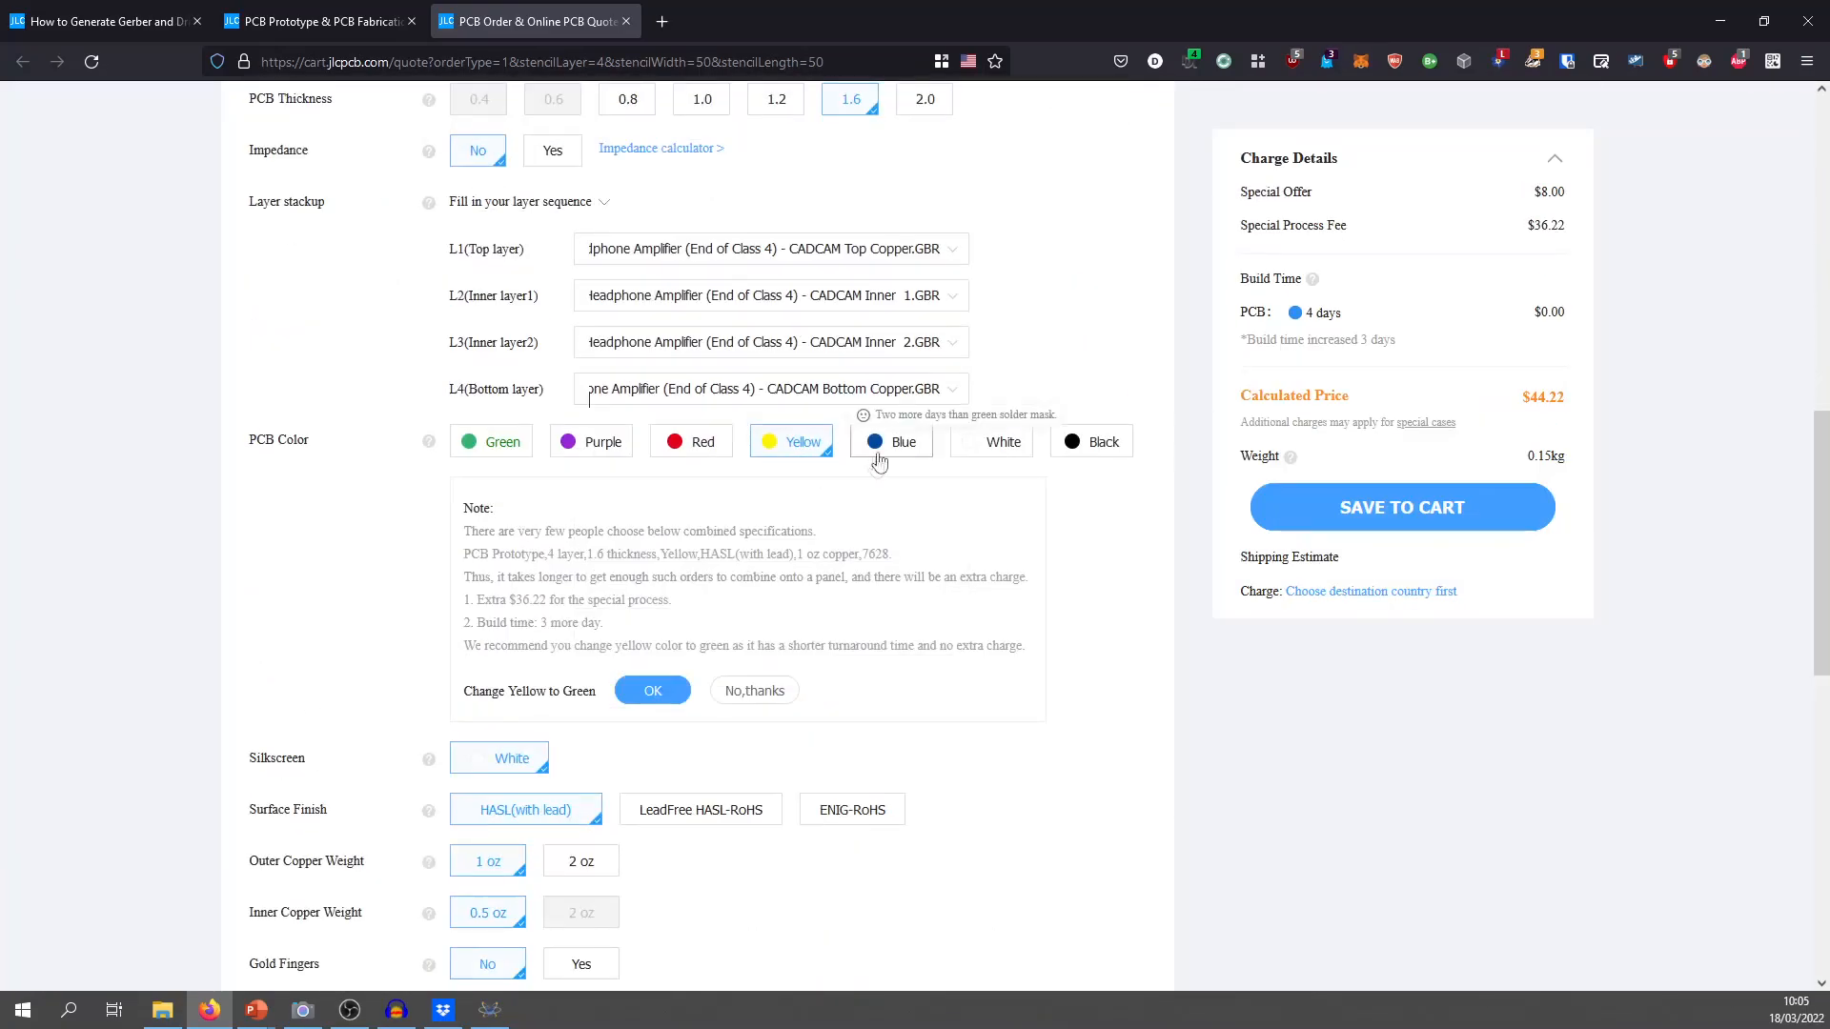
Try Blue and Black as the PCB color, checking the top and bottom board previews for each.
click(870, 450)
scroll(809, 462, up, 7)
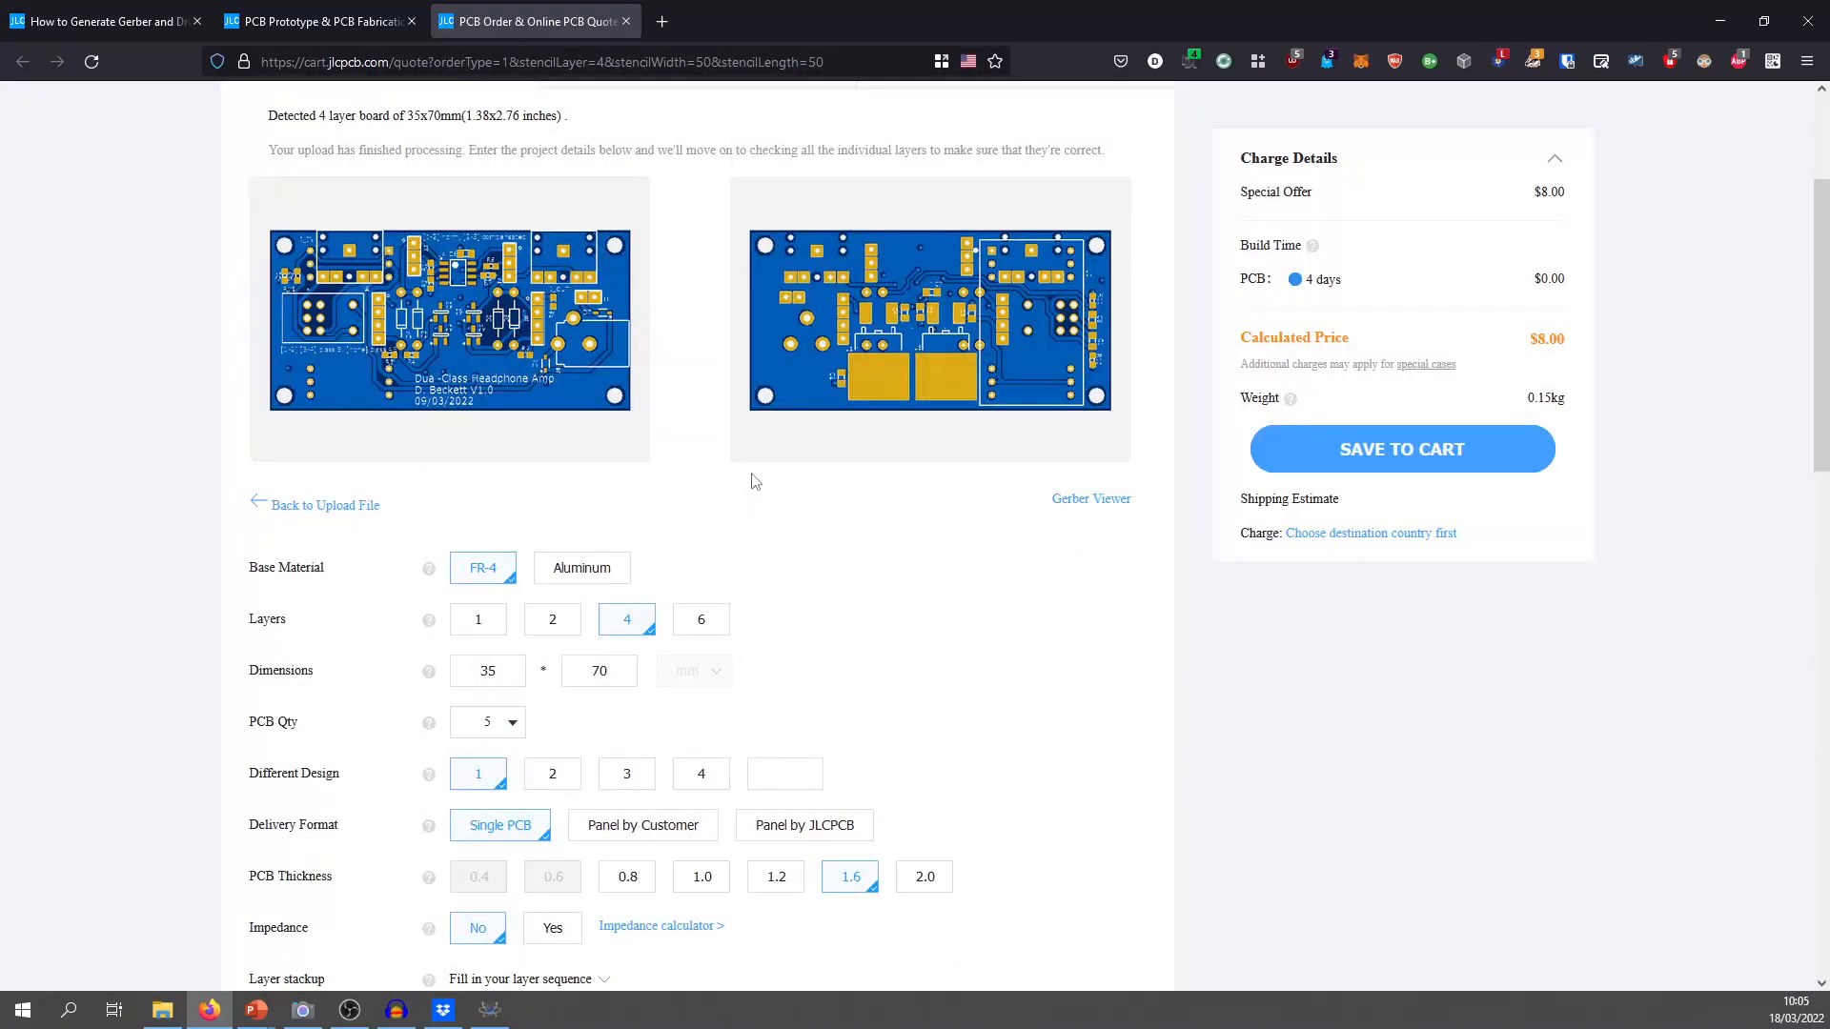
scroll(758, 479, down, 7)
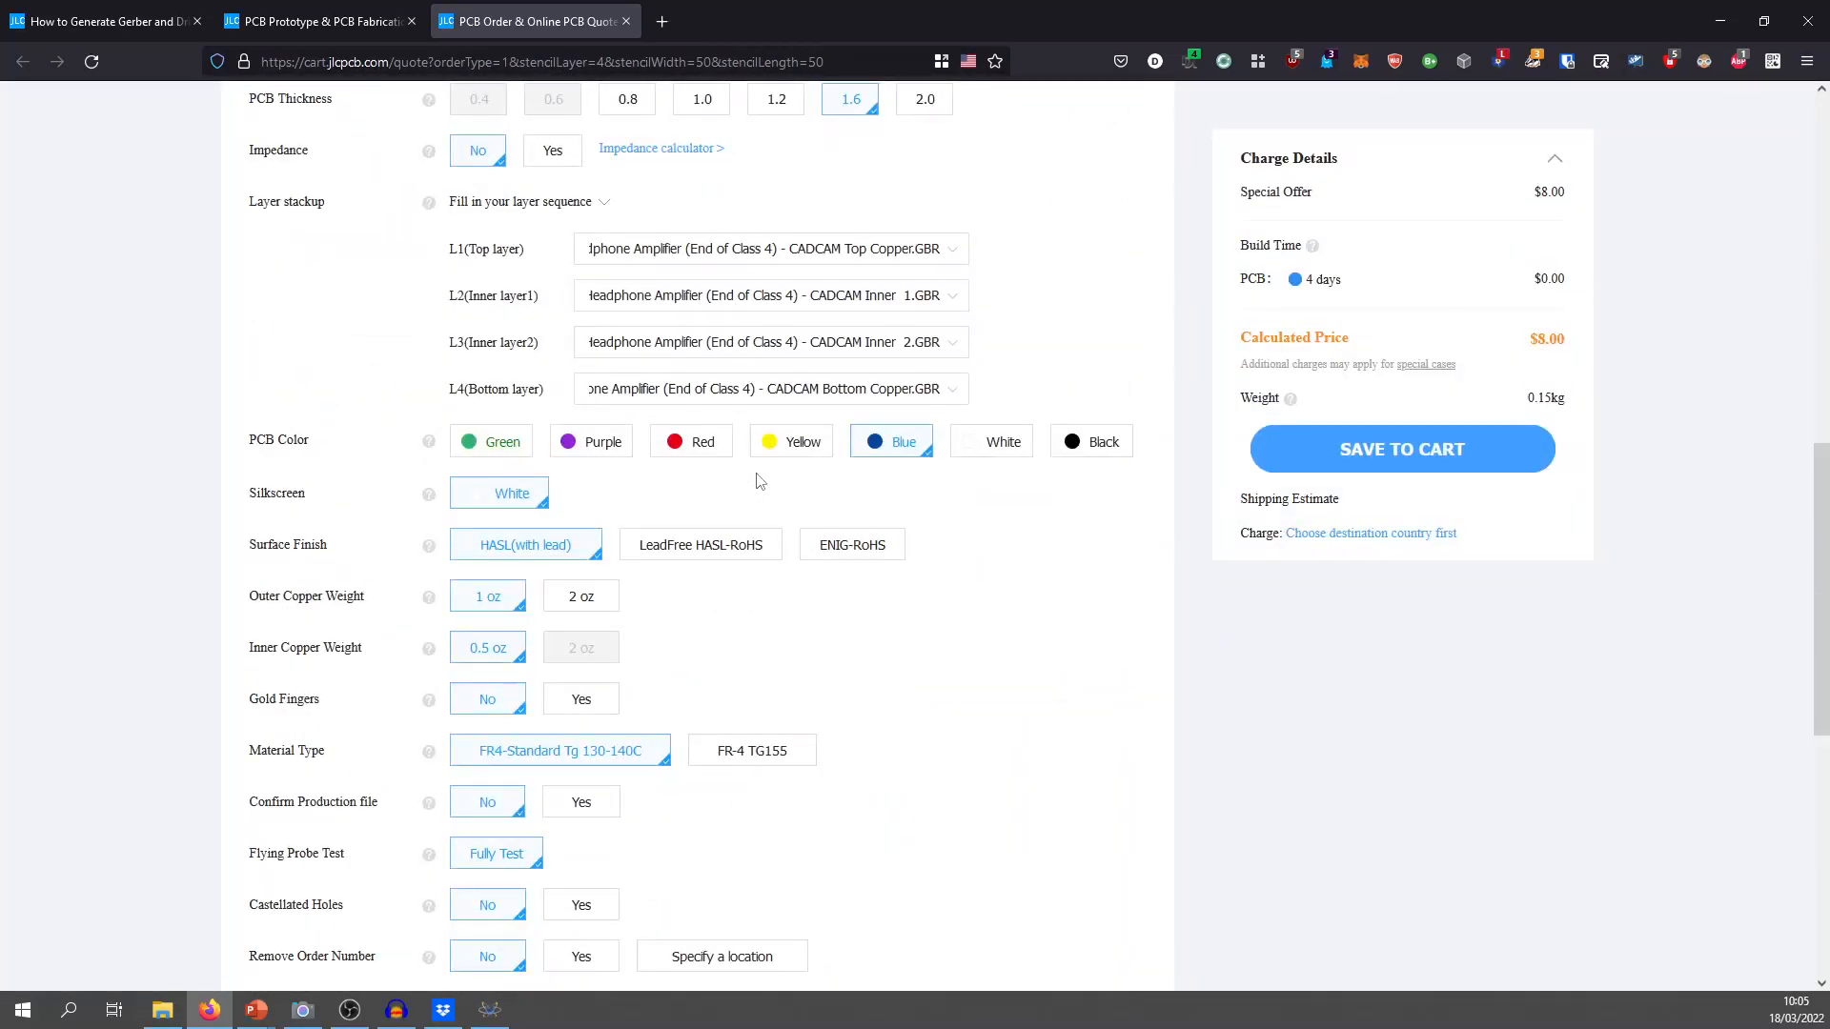
scroll(760, 481, up, 7)
scroll(756, 482, down, 7)
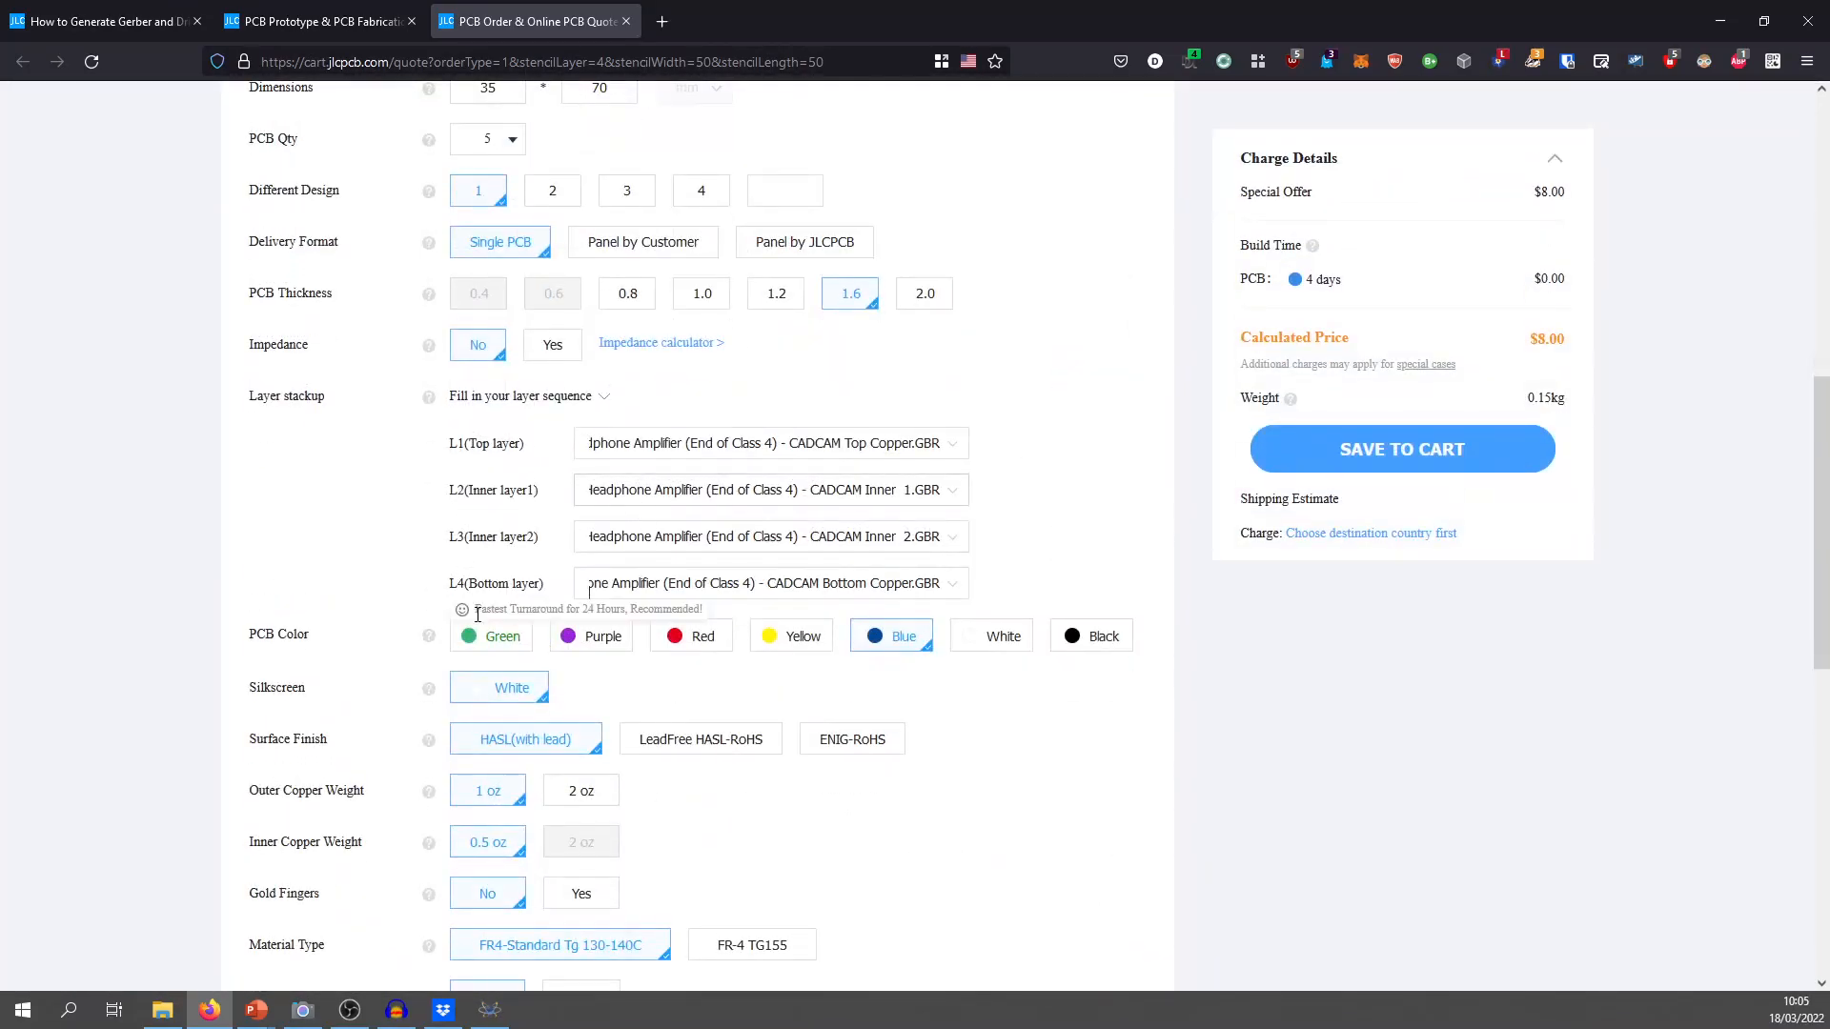
click(1086, 636)
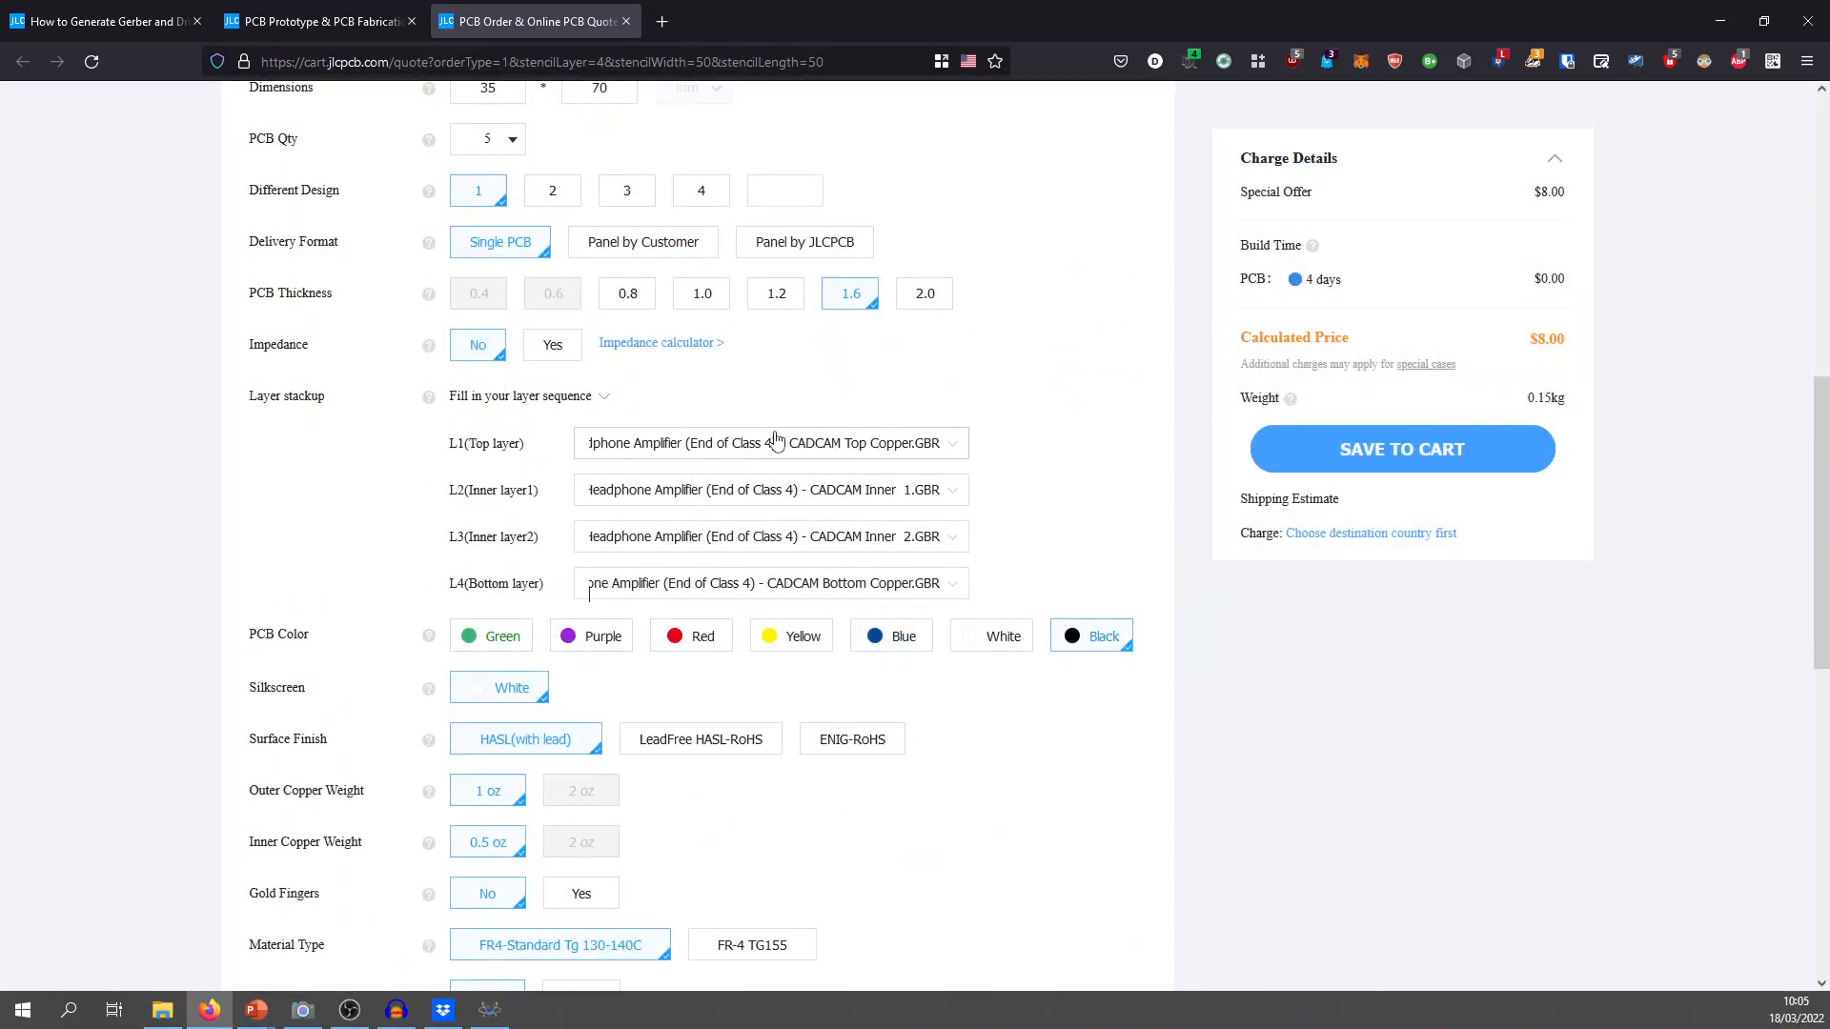
scroll(770, 441, up, 7)
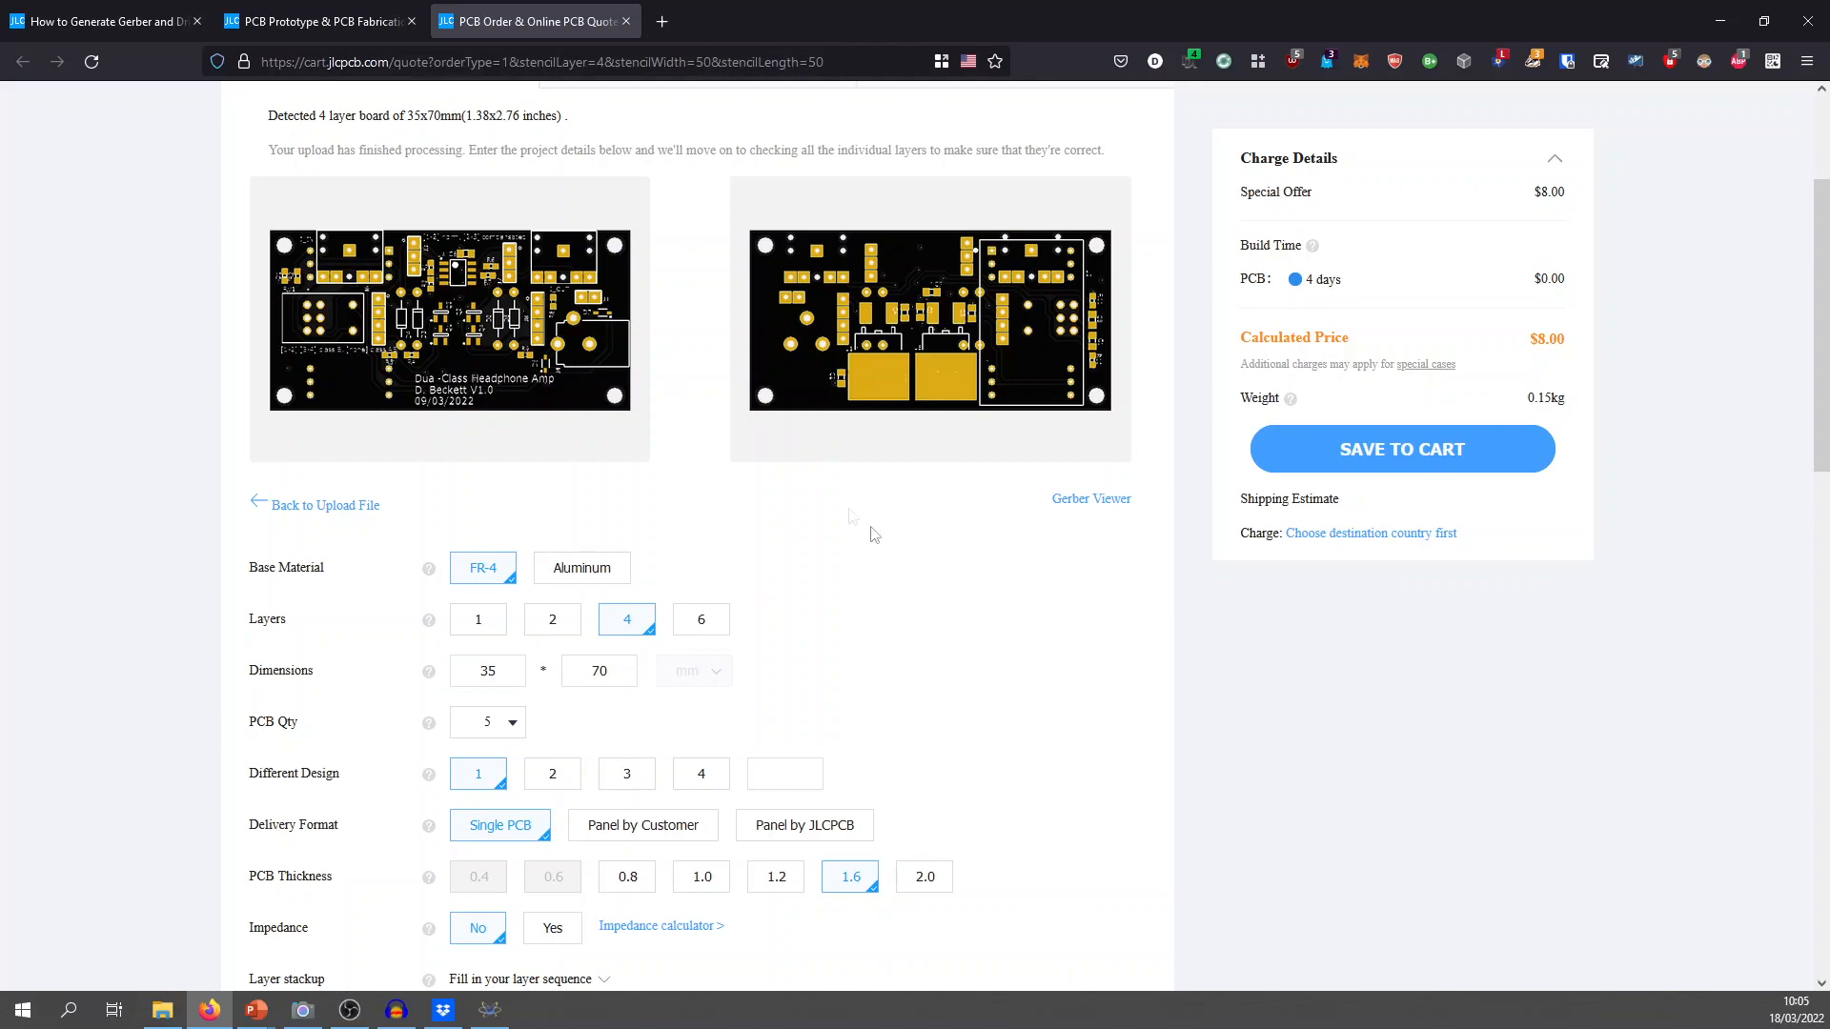
Try White and Red as the PCB color and examine the extra-charge note and special process fee.
scroll(901, 524, down, 7)
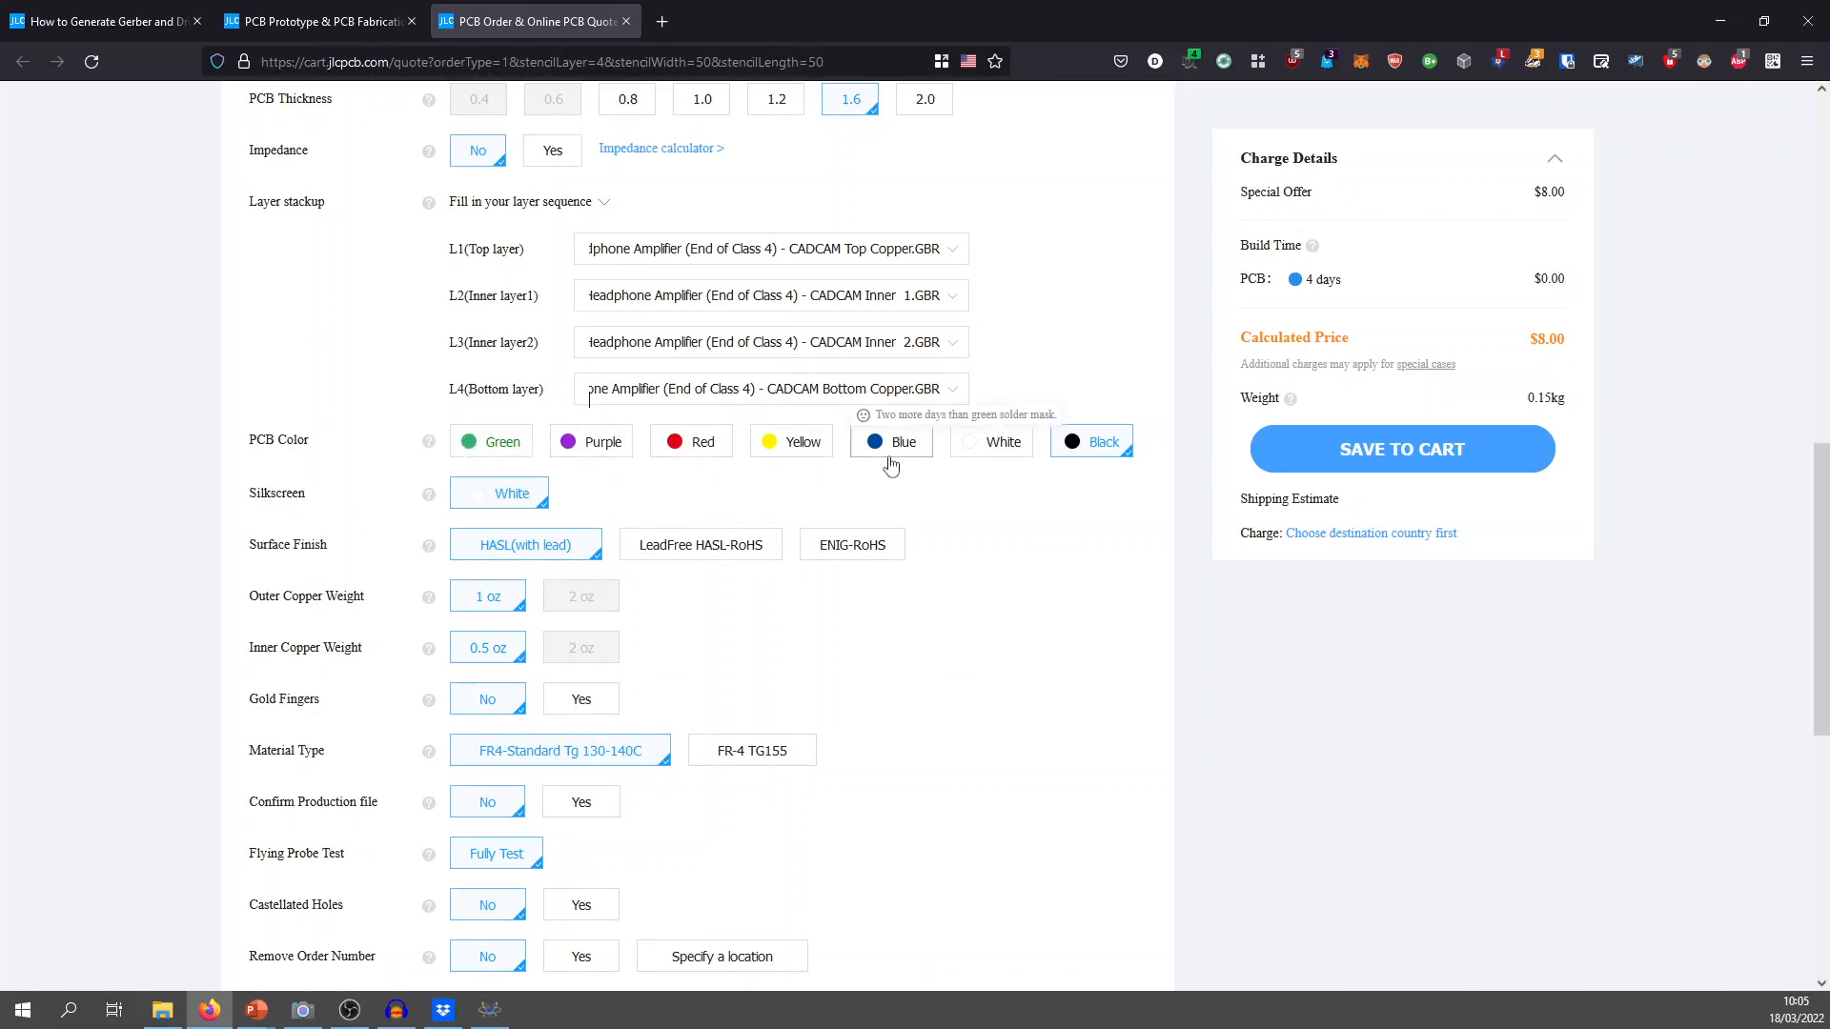
click(963, 444)
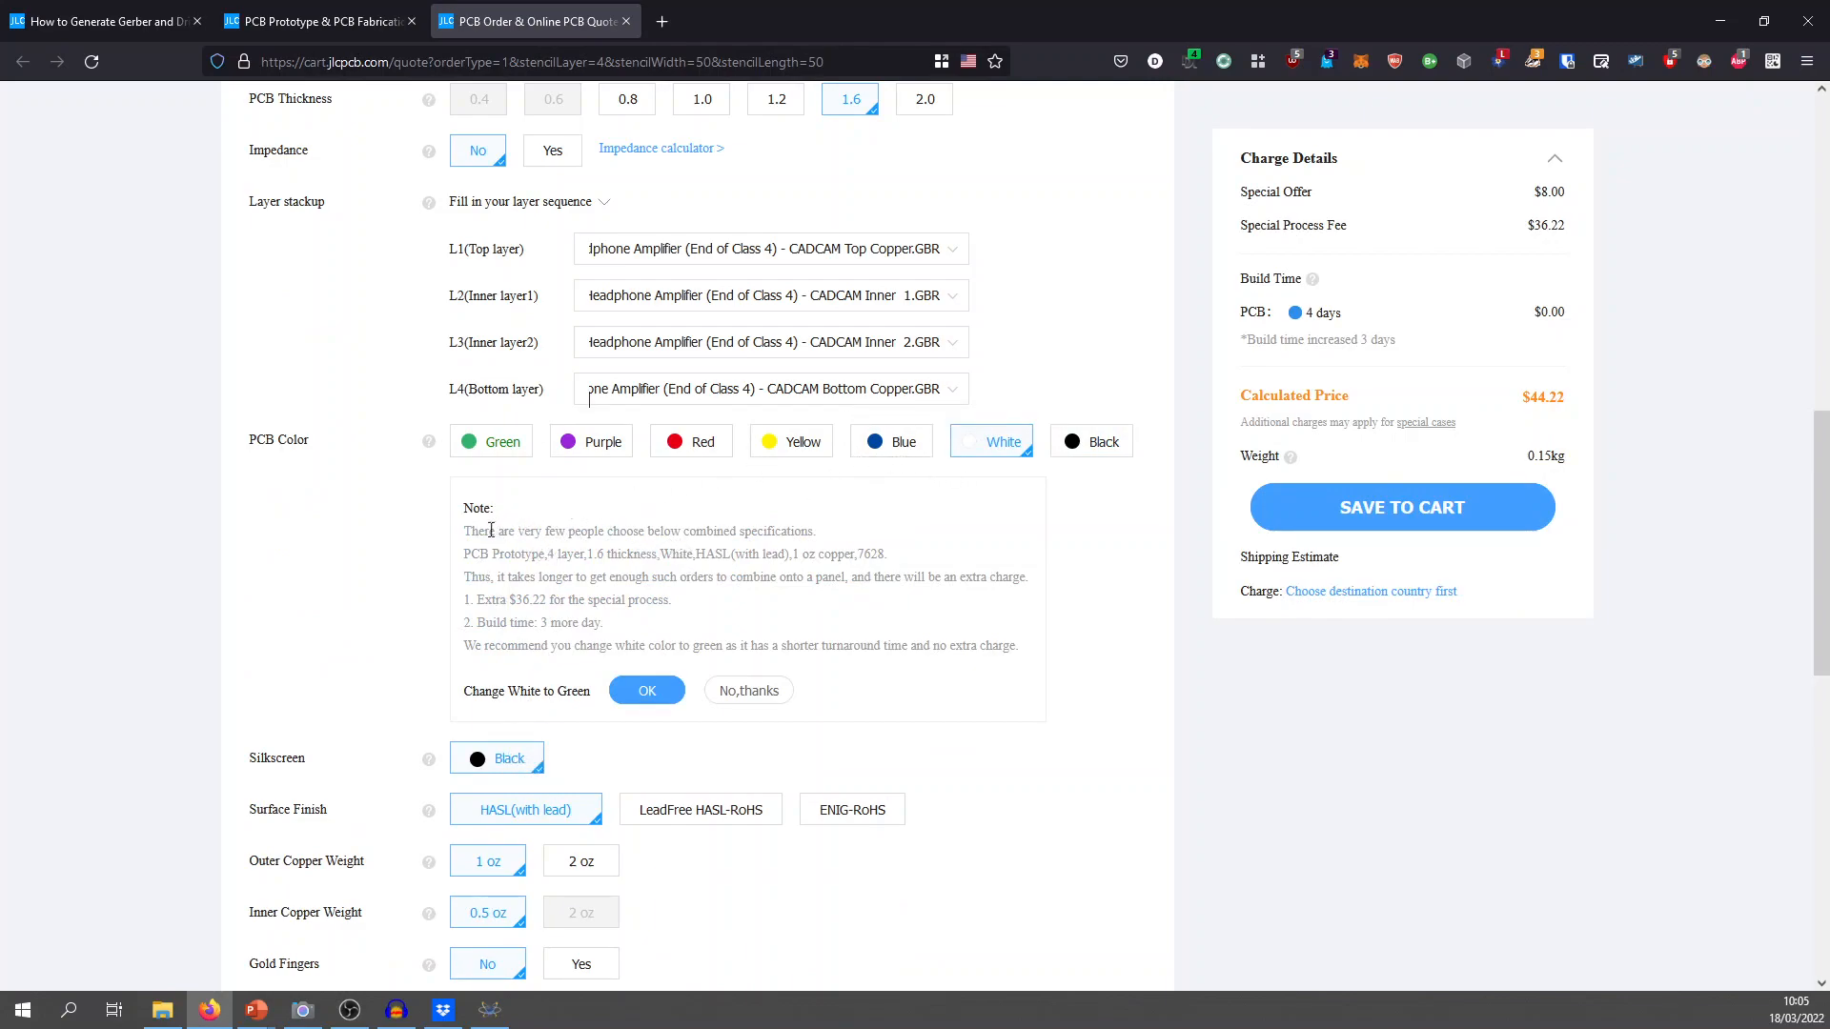
drag(493, 531, 773, 551)
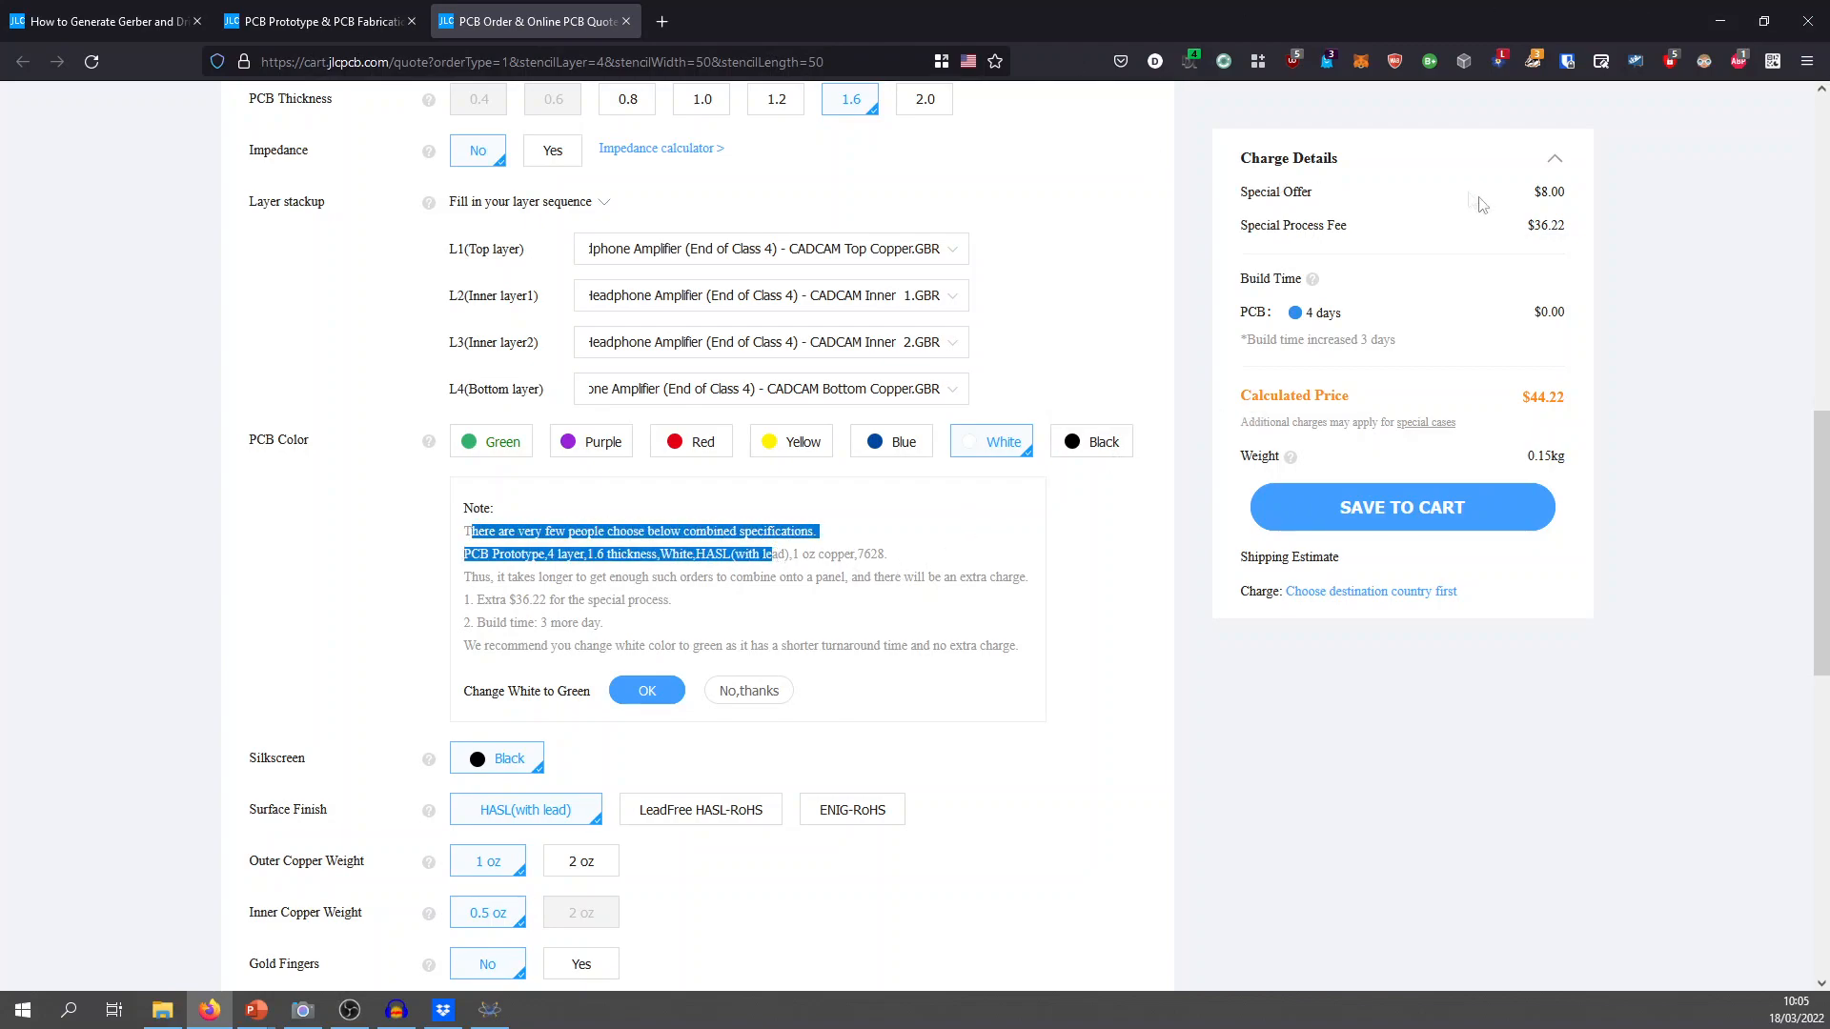
drag(1541, 223, 1250, 227)
drag(1553, 230, 1543, 228)
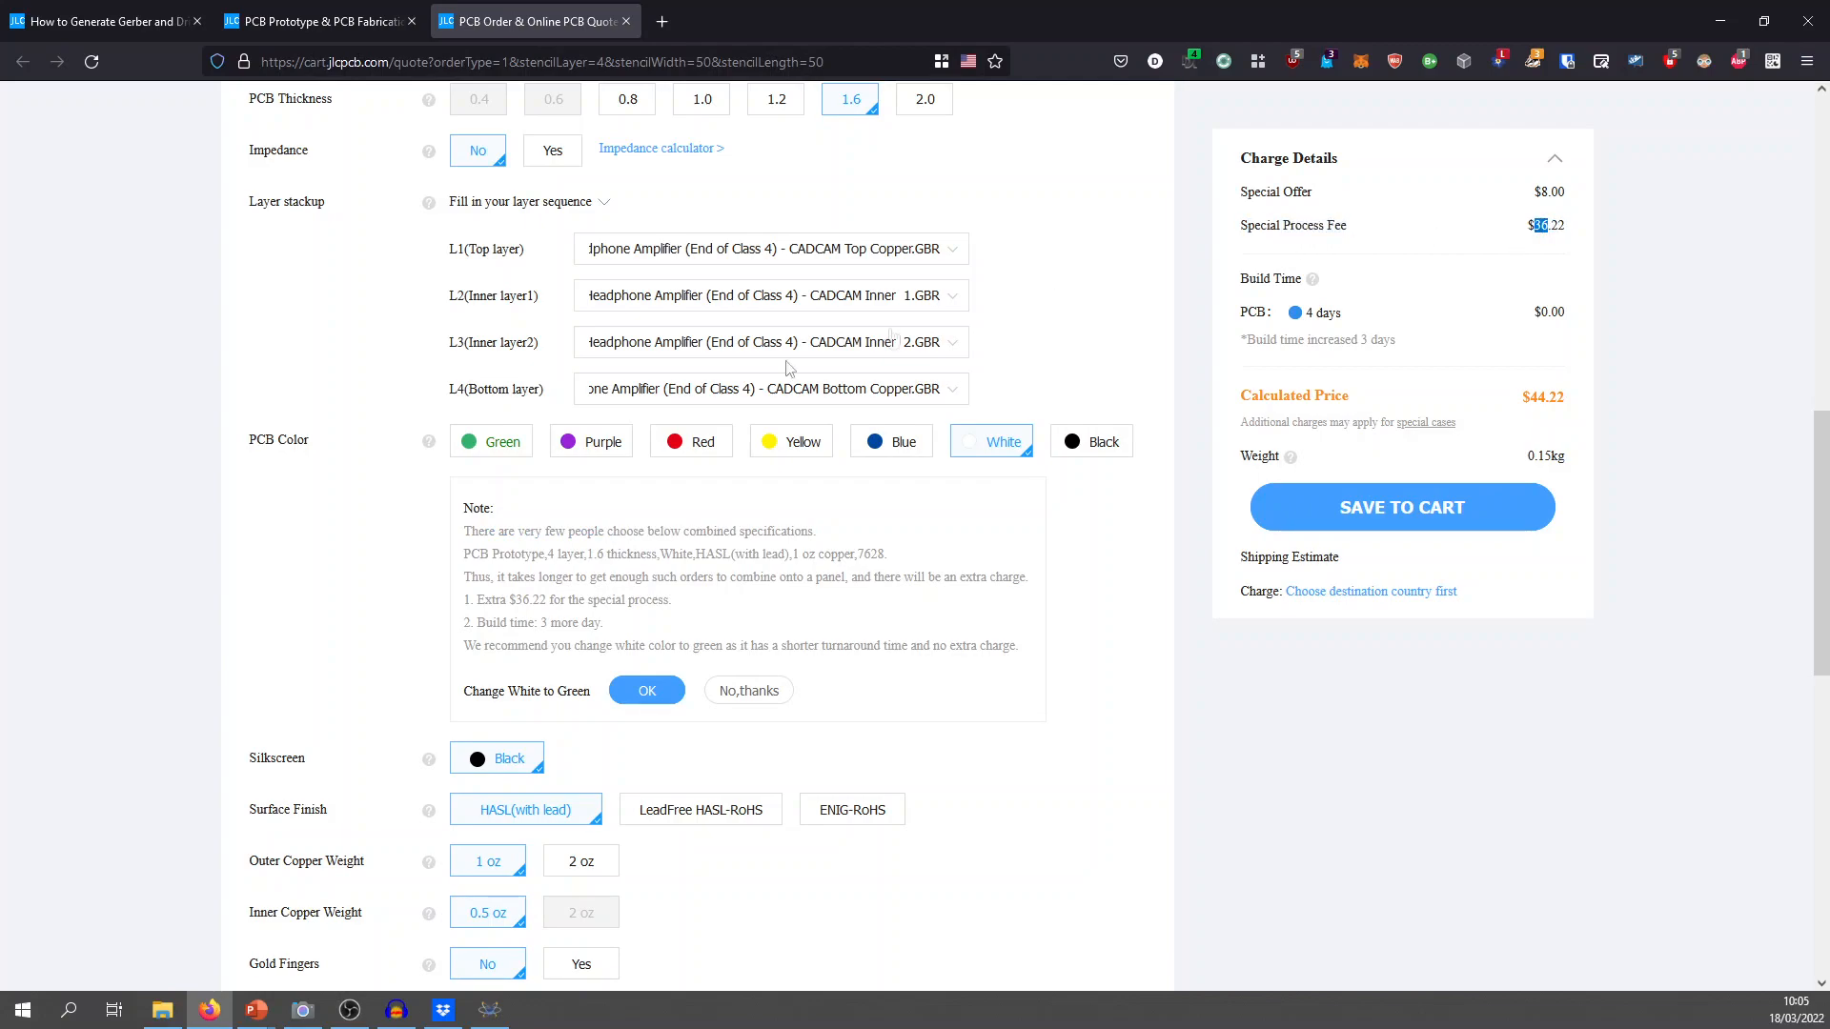
click(707, 441)
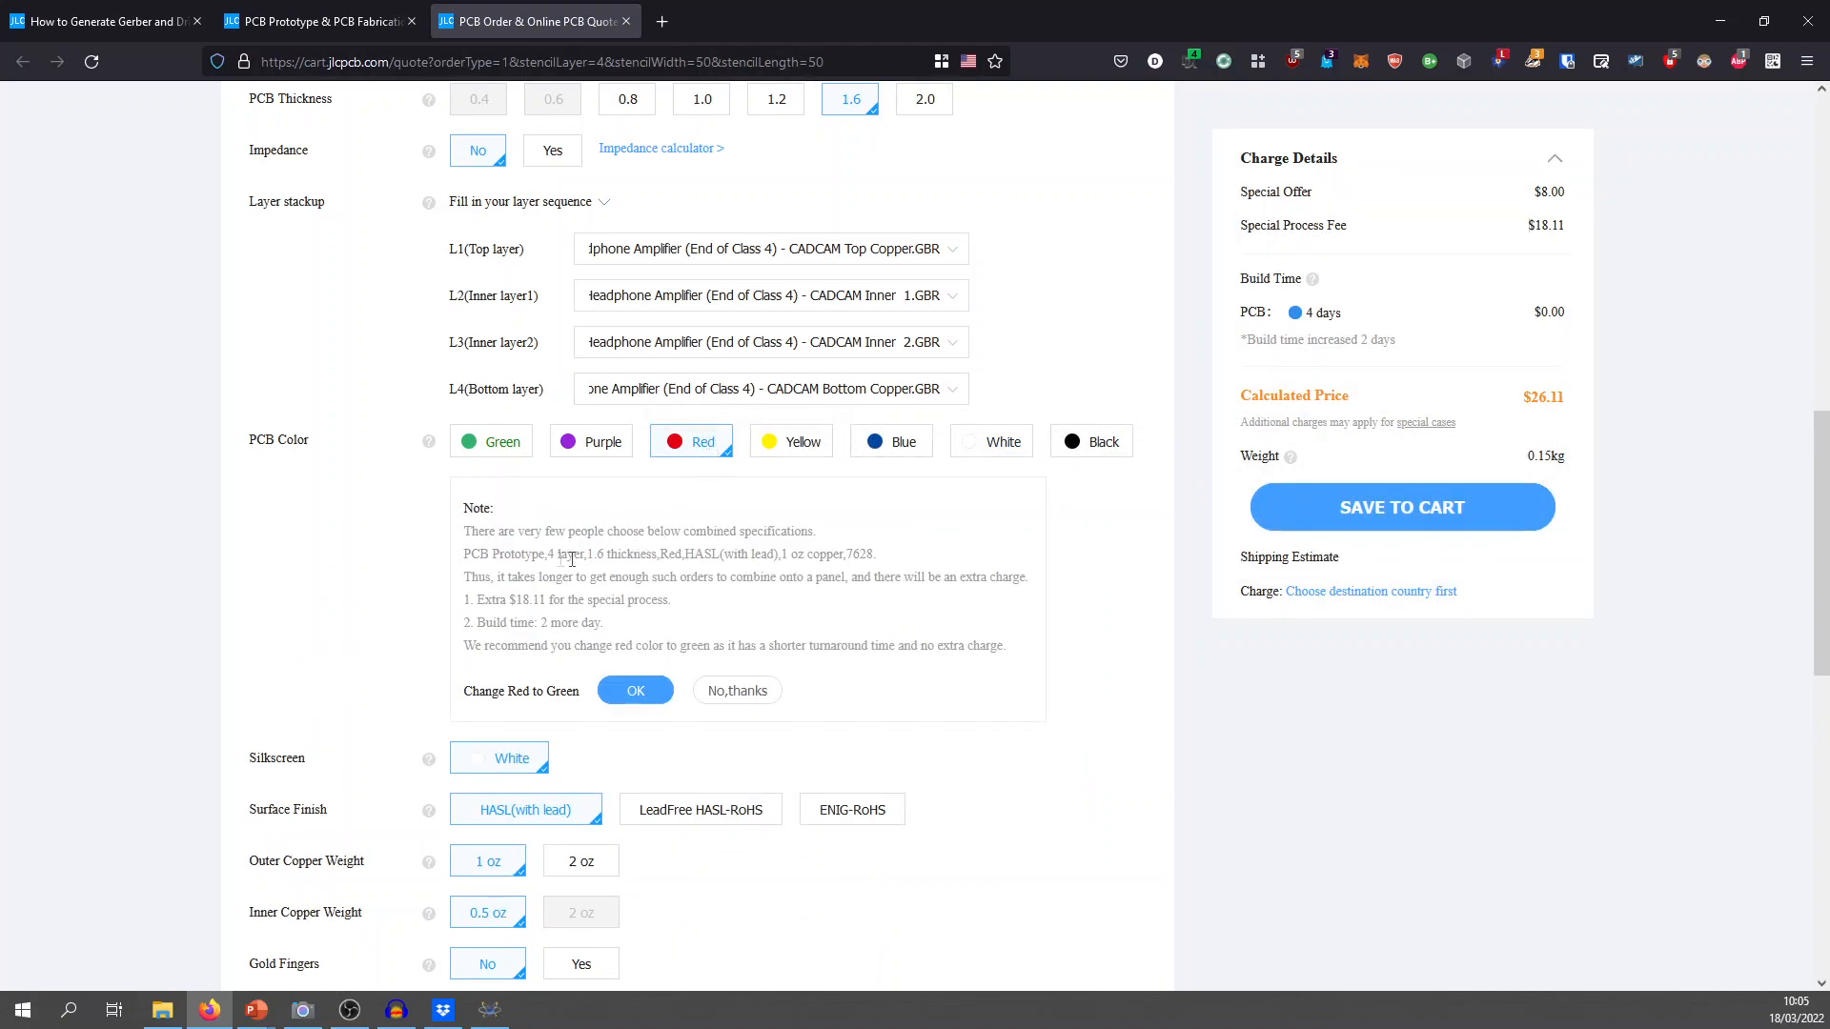
Set the PCB color to Purple and check the board previews.
click(601, 446)
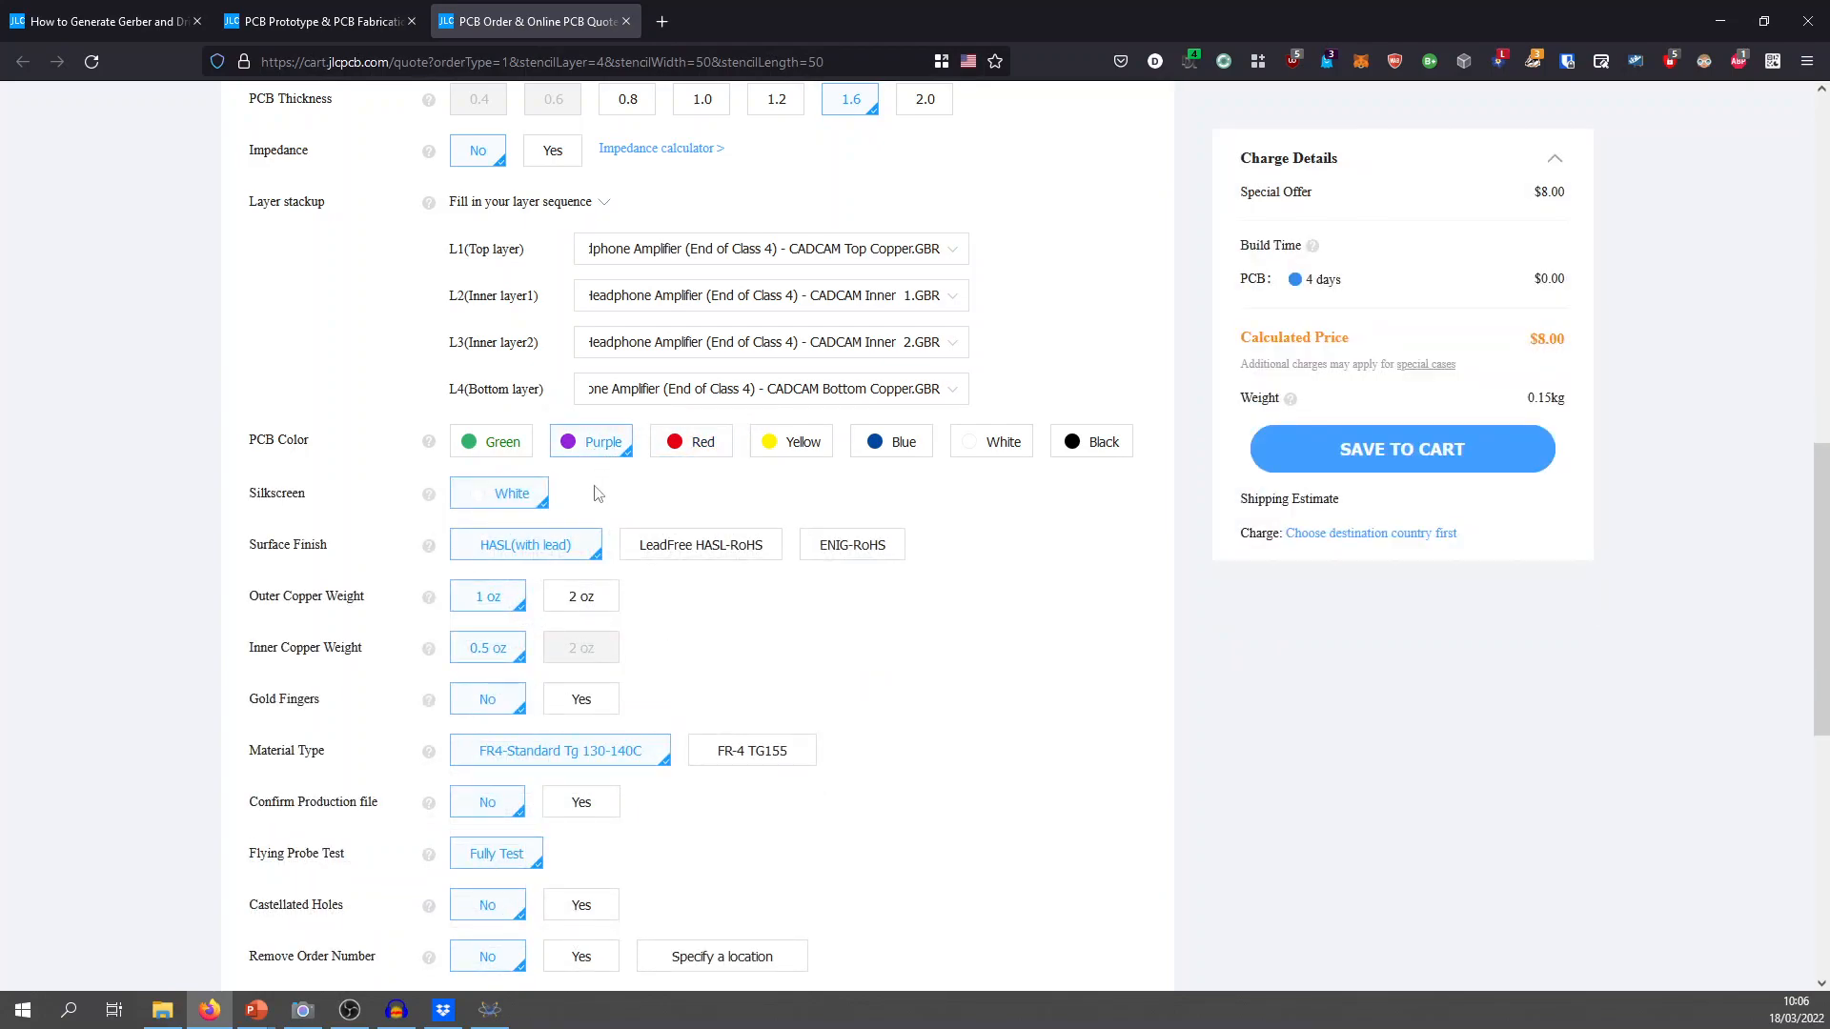
scroll(564, 493, up, 6)
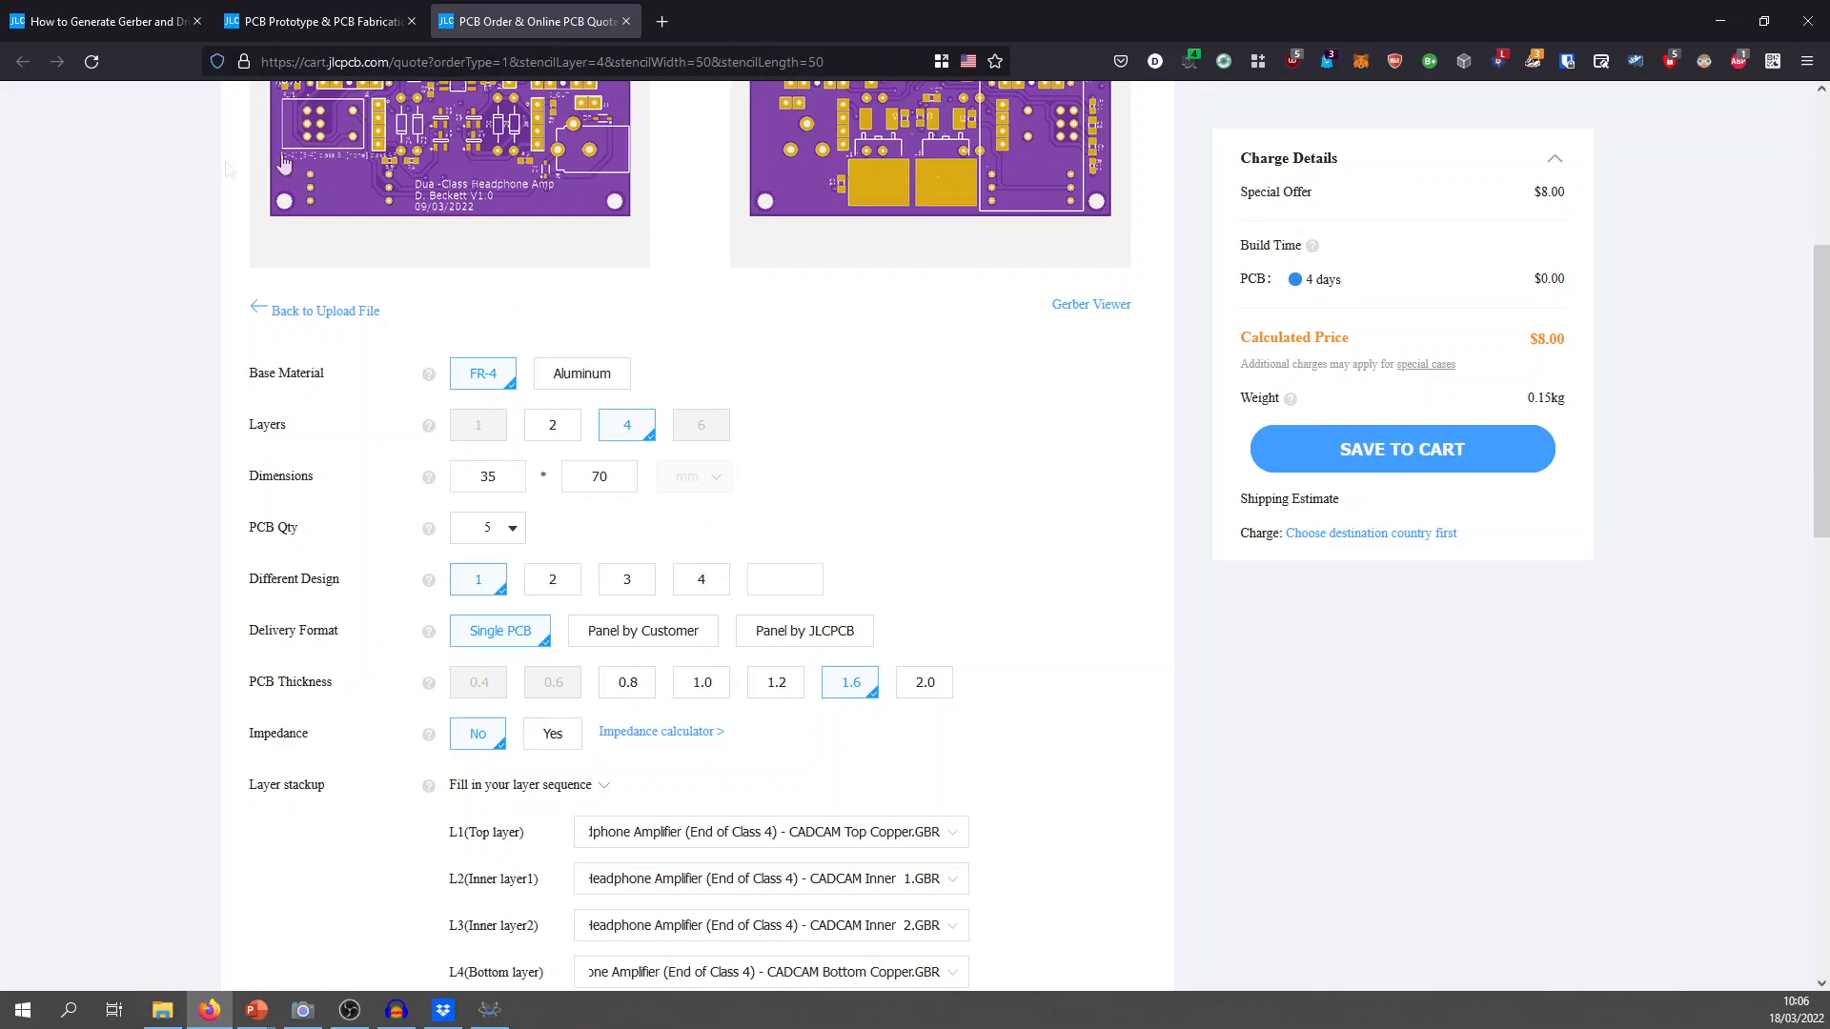
scroll(283, 164, down, 7)
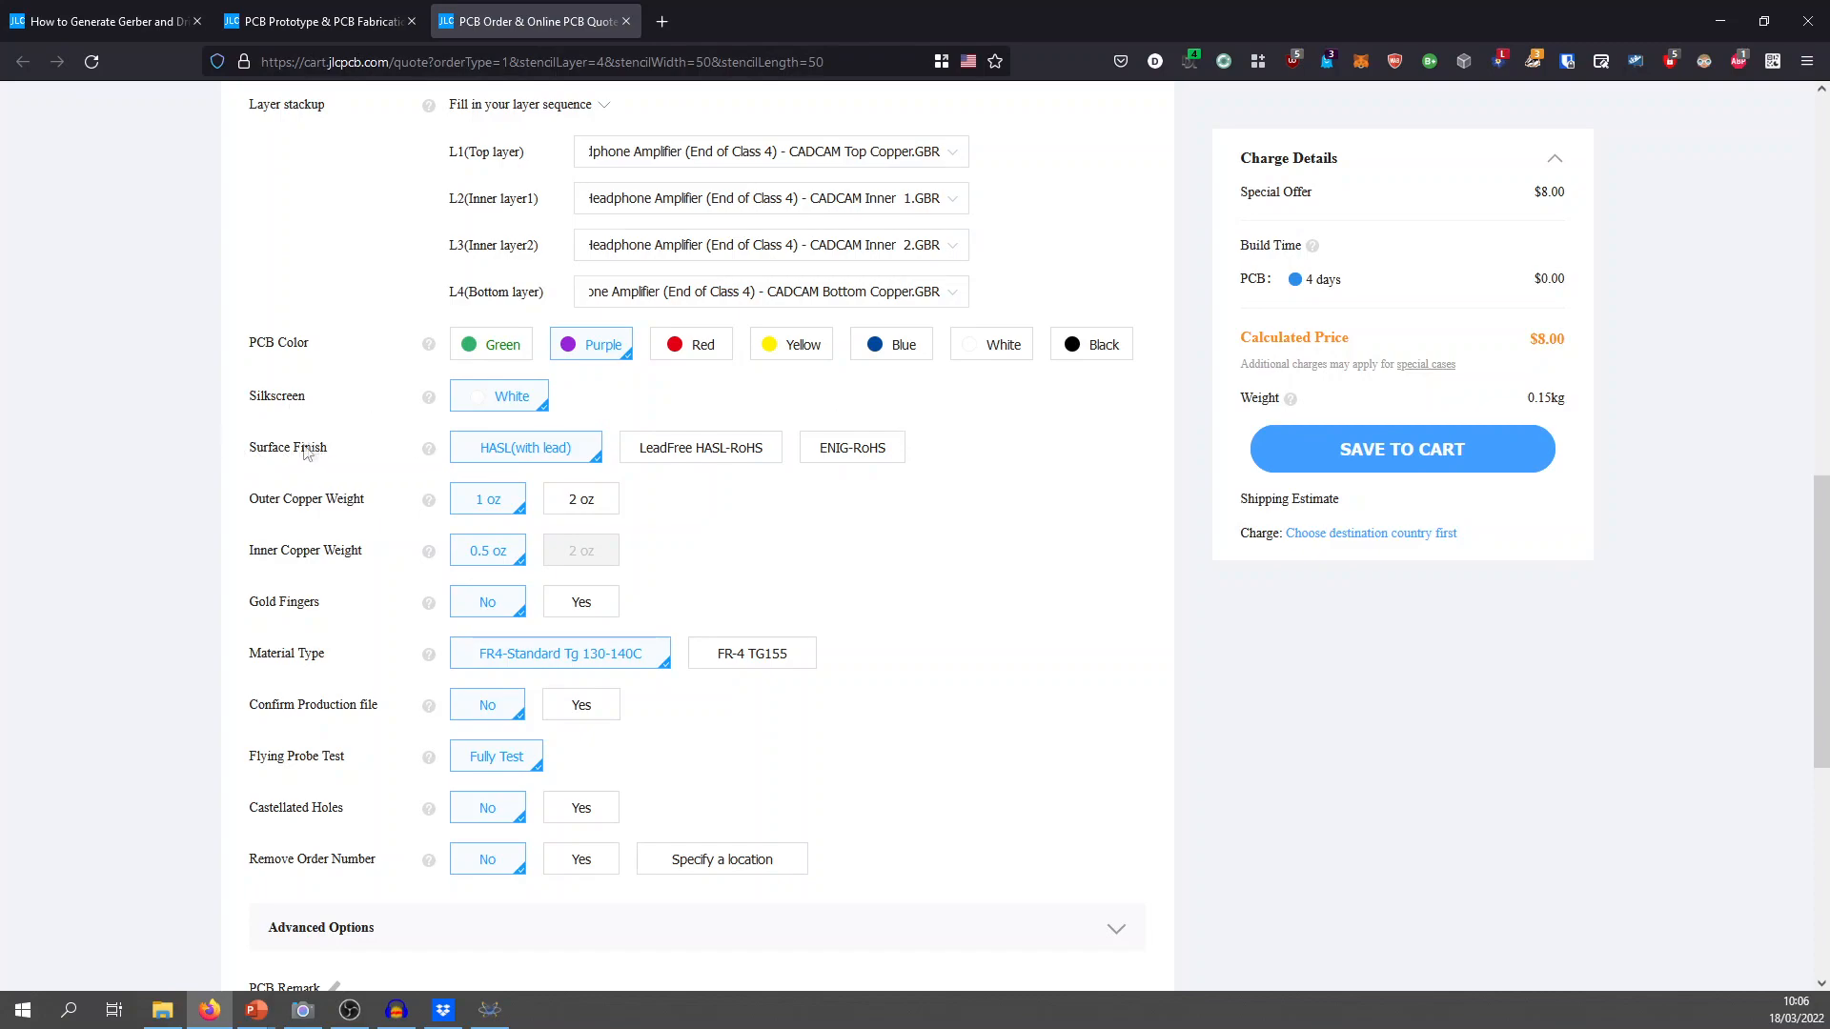
Try the LeadFree HASL-RoHS surface finish, check its charges, and return to HASL(with lead).
mouse_move(431, 449)
click(731, 457)
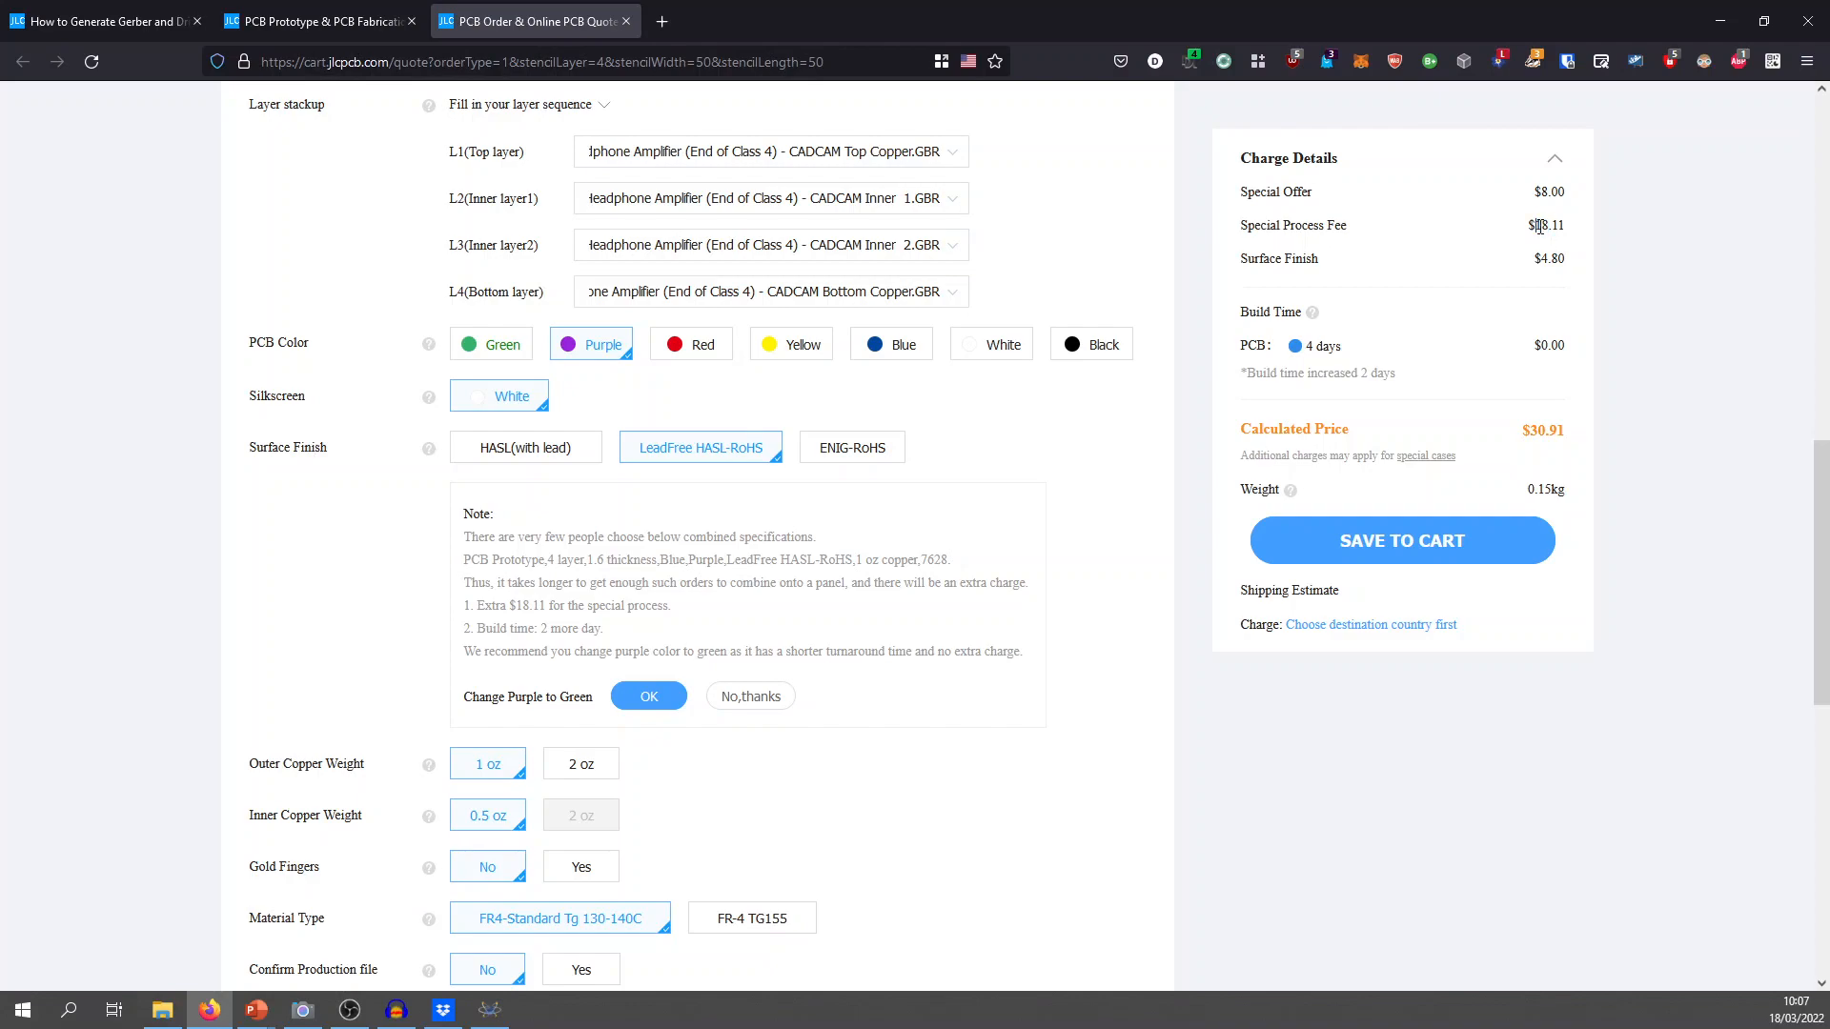
click(524, 455)
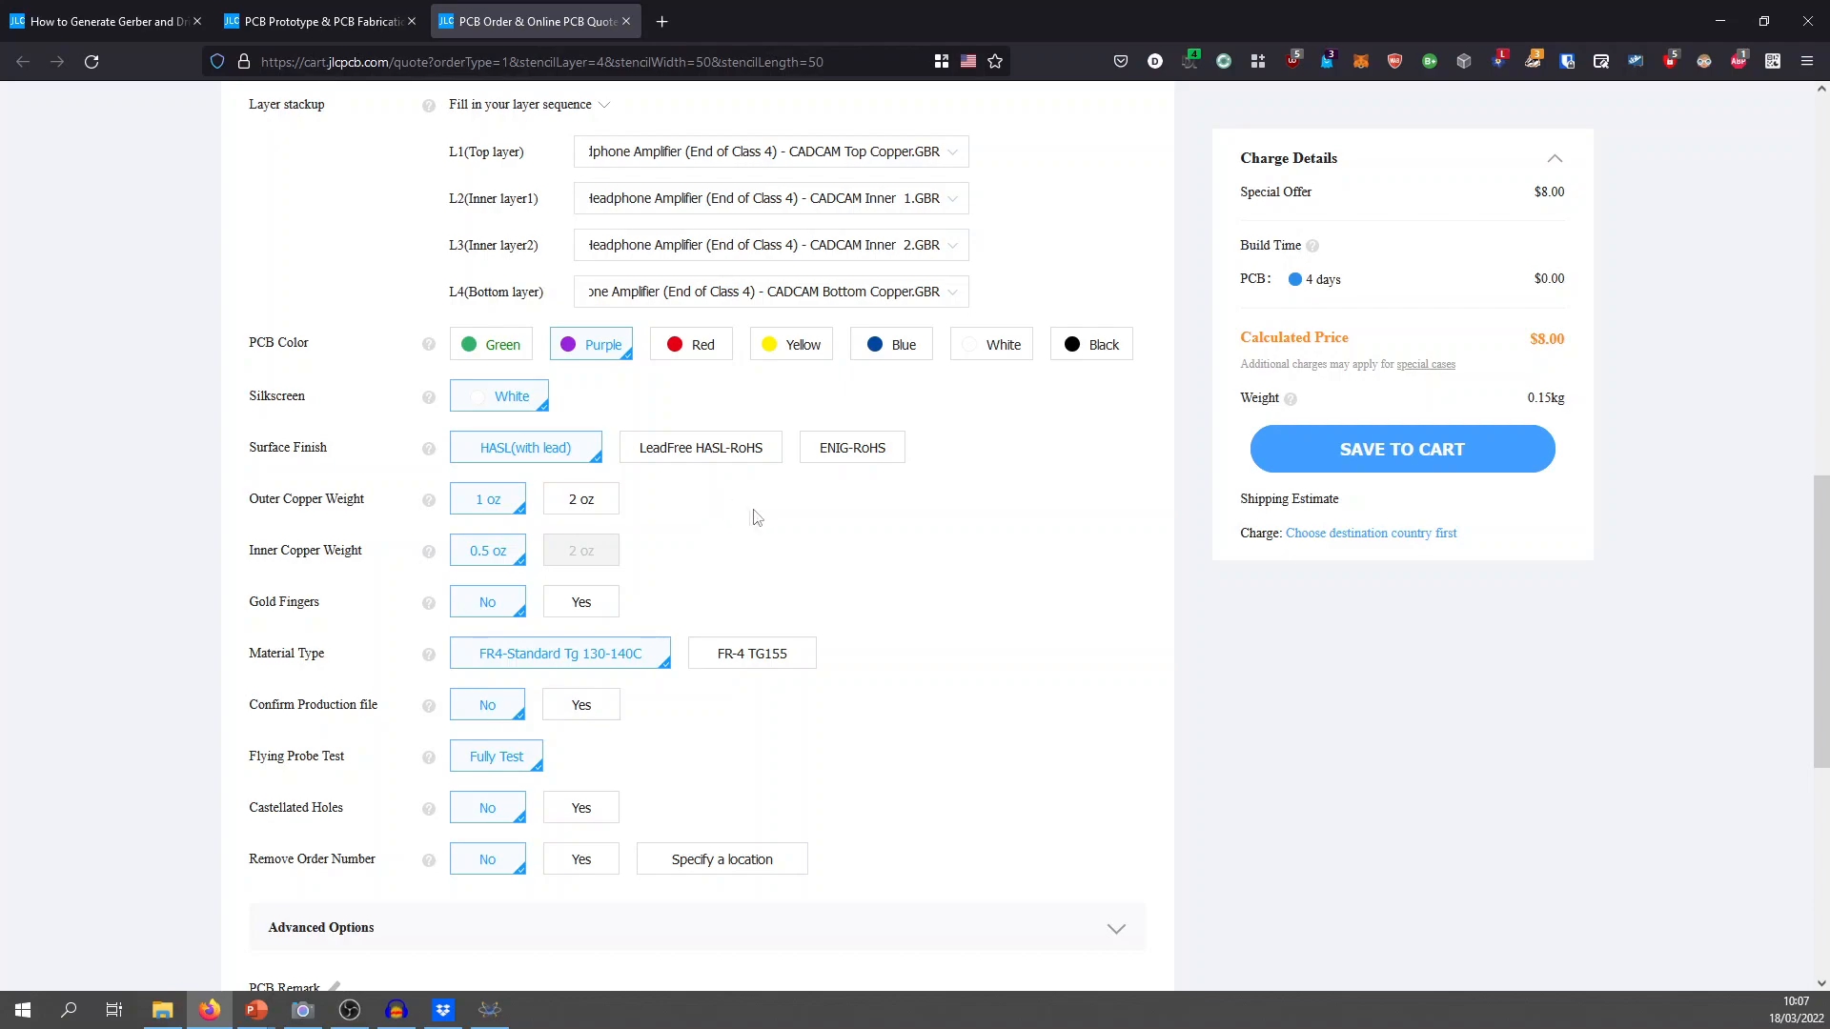
Set the surface finish to ENIG-RoHS and check the surface finish charge.
click(853, 460)
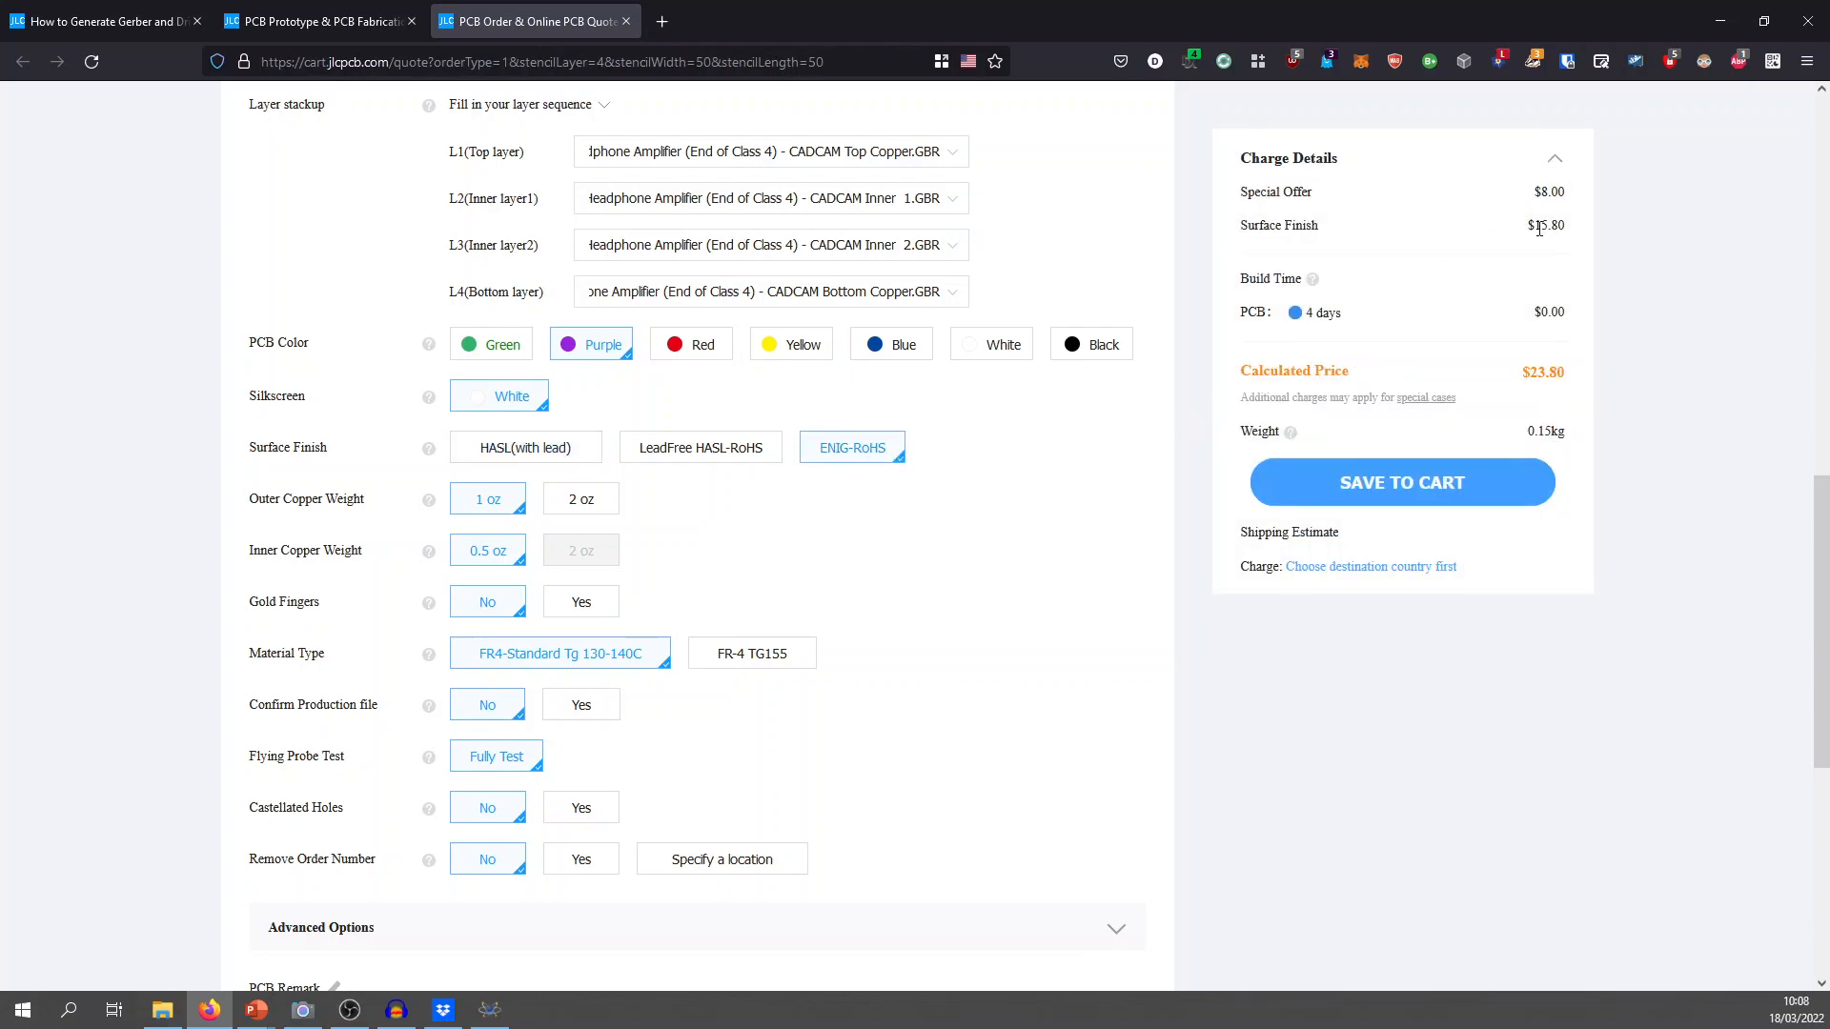
drag(1540, 230, 1561, 227)
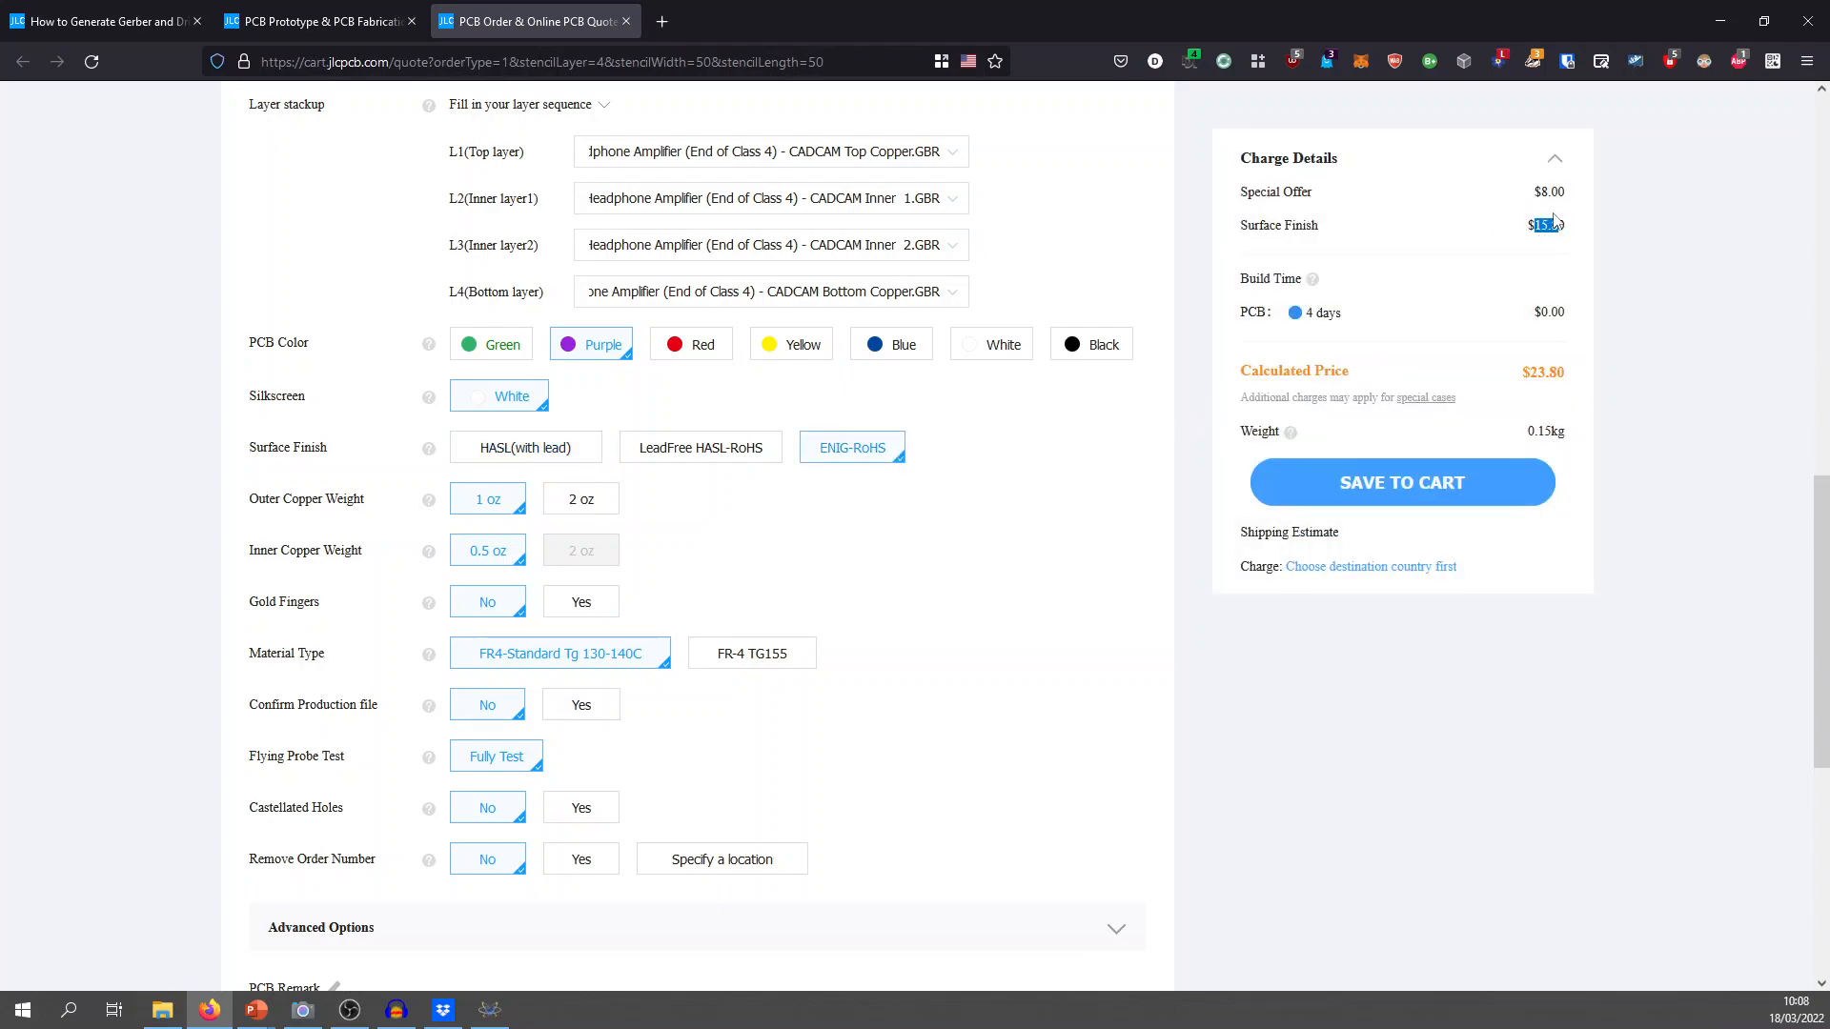